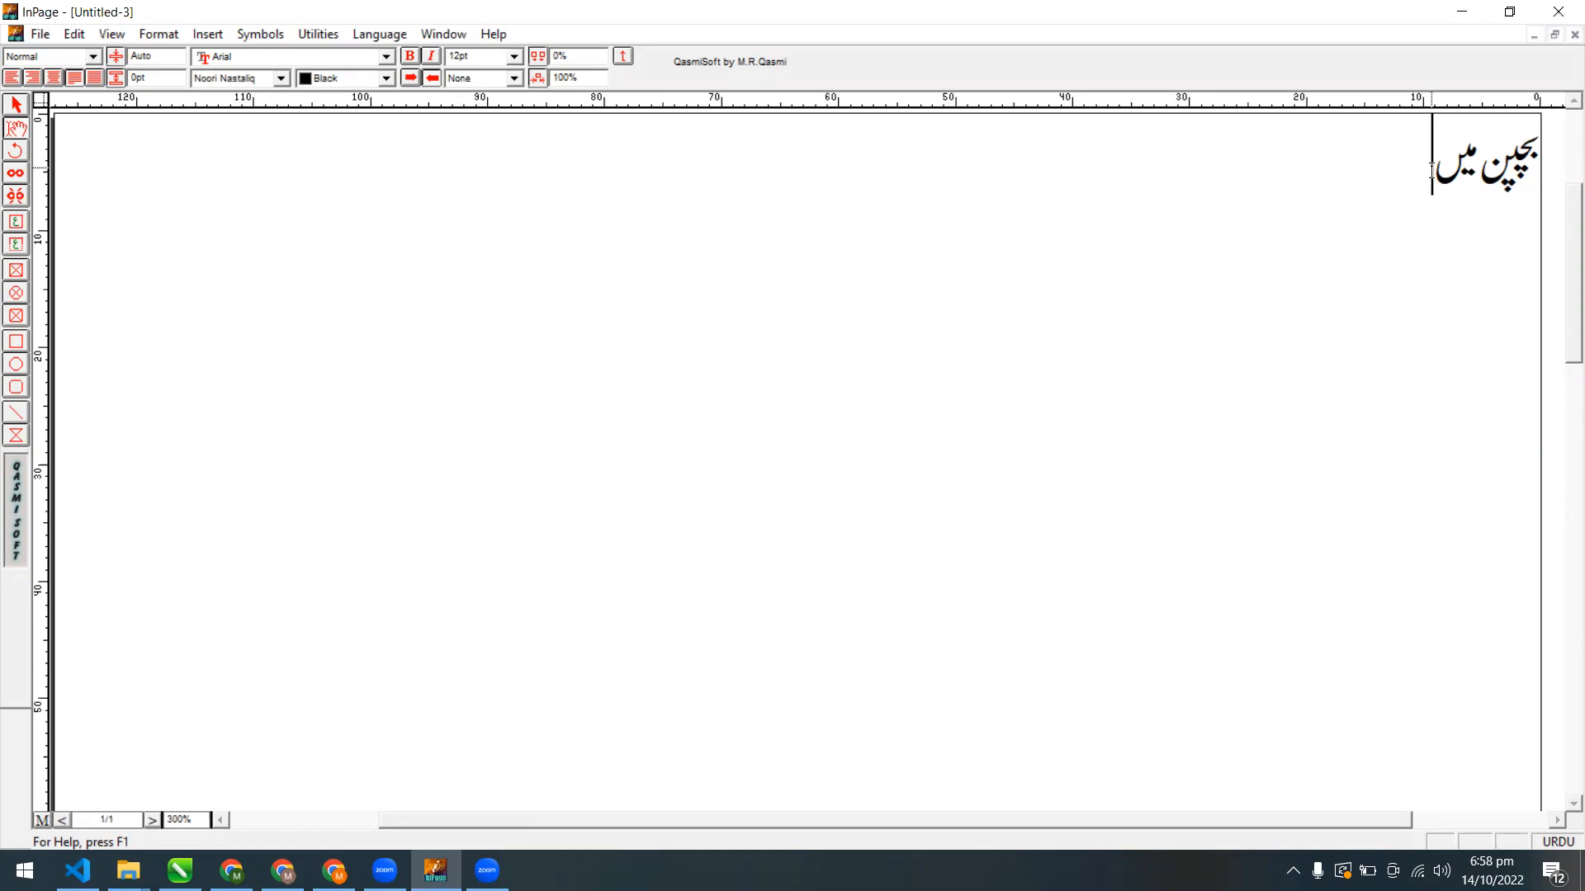
# Complete the first line after "بچپن میں" with "جہاں چاہے ہنس لیتے تھے" and start a new line
pyautogui.write('جھ')
pyautogui.press('BackSpace')
pyautogui.write('ن')
pyautogui.press('BackSpace')
pyautogui.write('ہ')
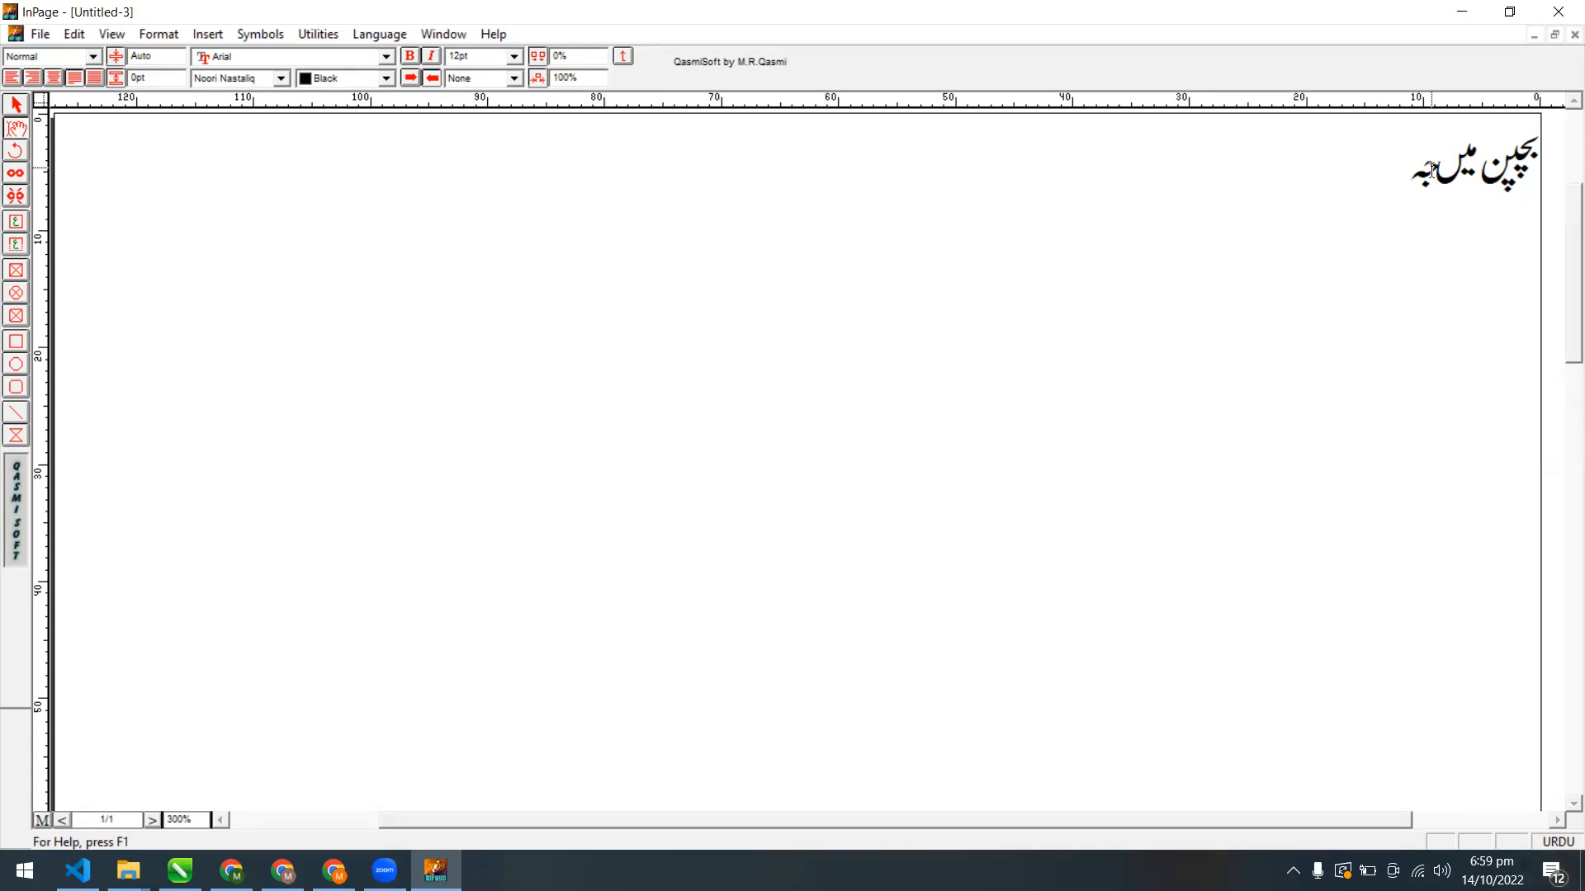
pyautogui.write('ا')
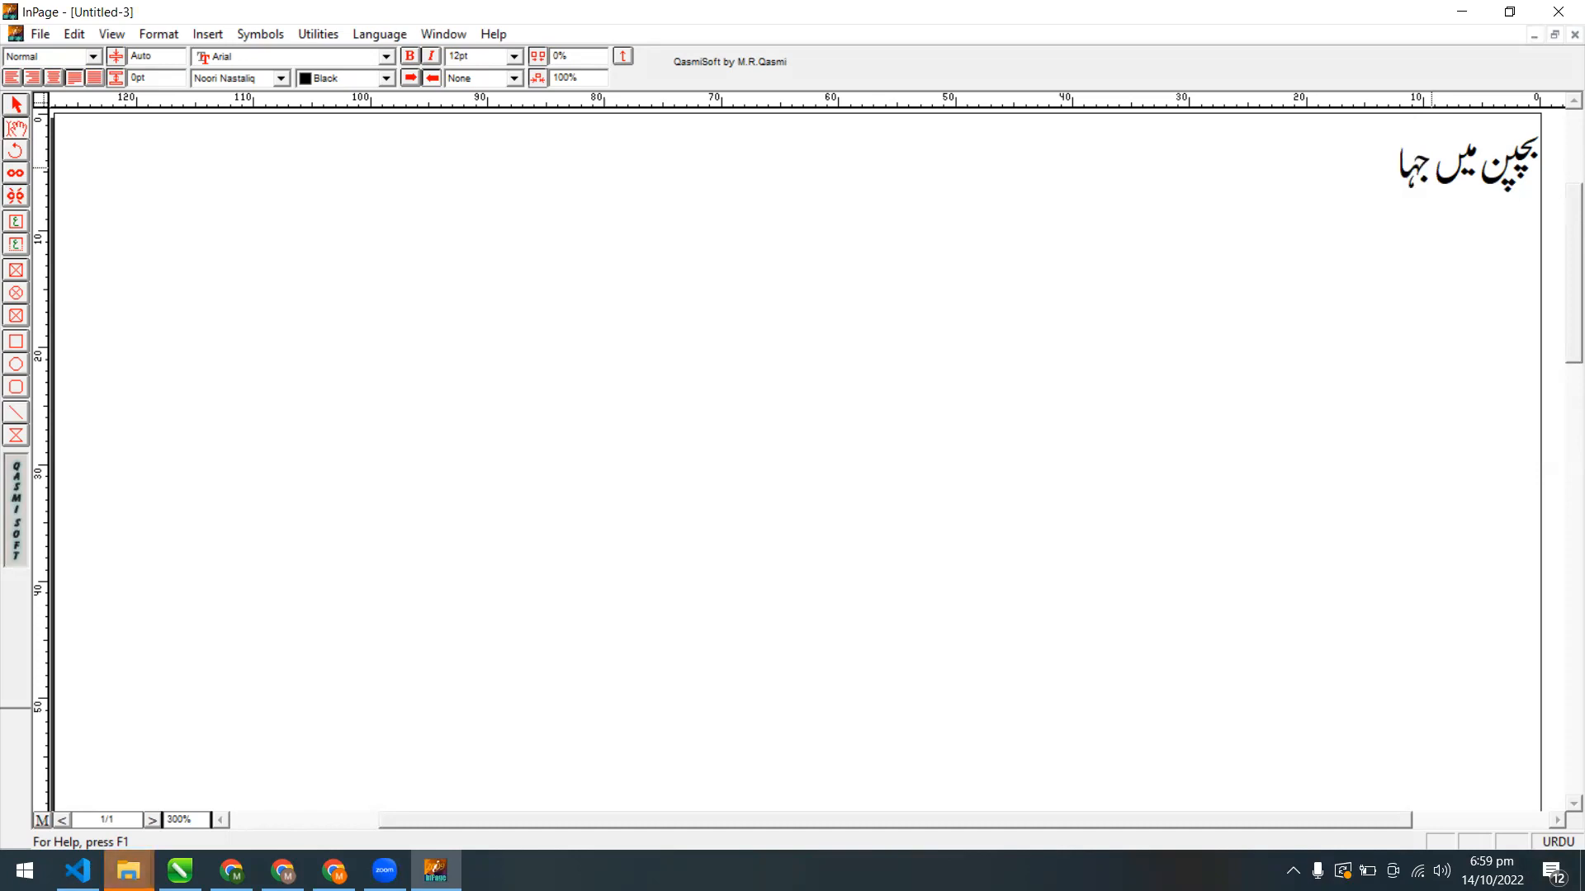
pyautogui.write('ں')
pyautogui.write('چا')
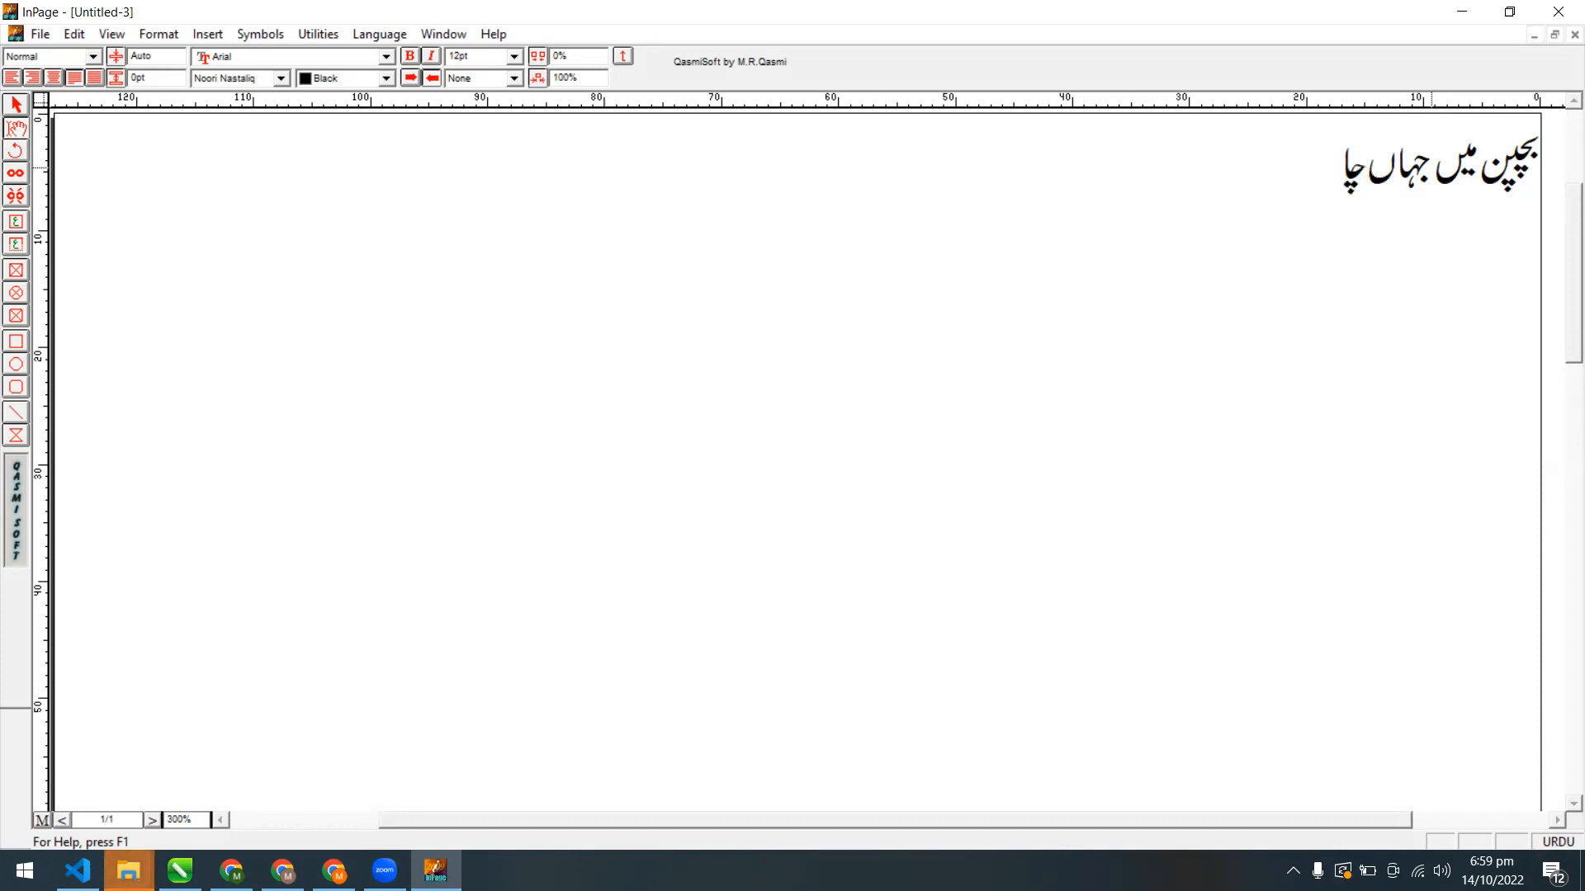
pyautogui.write('ہے')
pyautogui.write('ہنس لیتے')
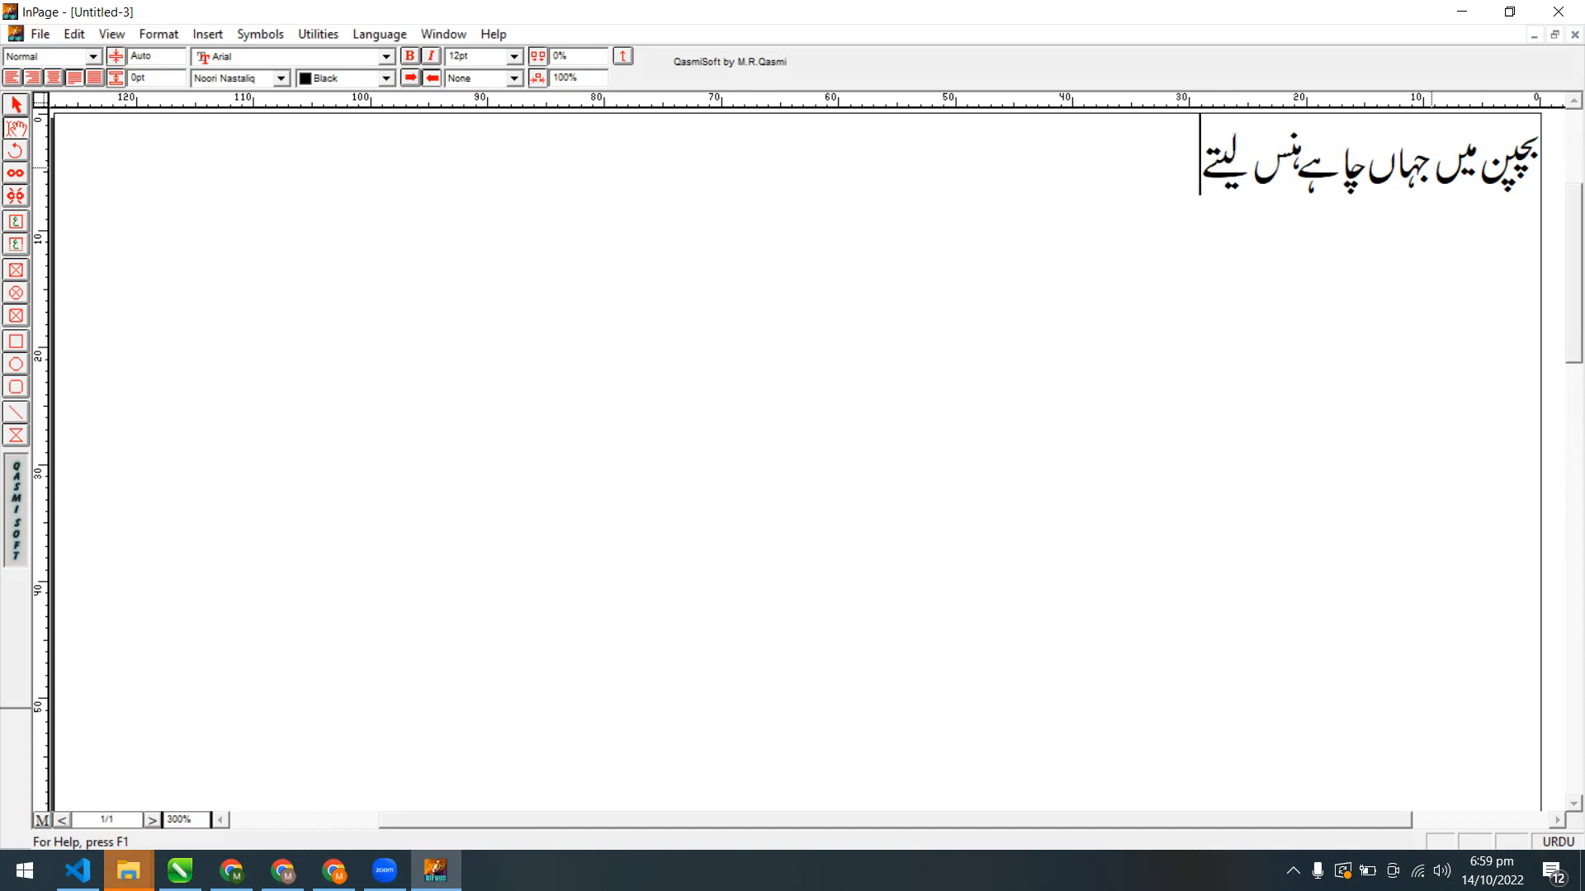
pyautogui.write(' تھے')
pyautogui.press('Return')
# Write "جہاں چاہے رو لیتے تھے" as the second line of the Urdu text
pyautogui.write('جہا')
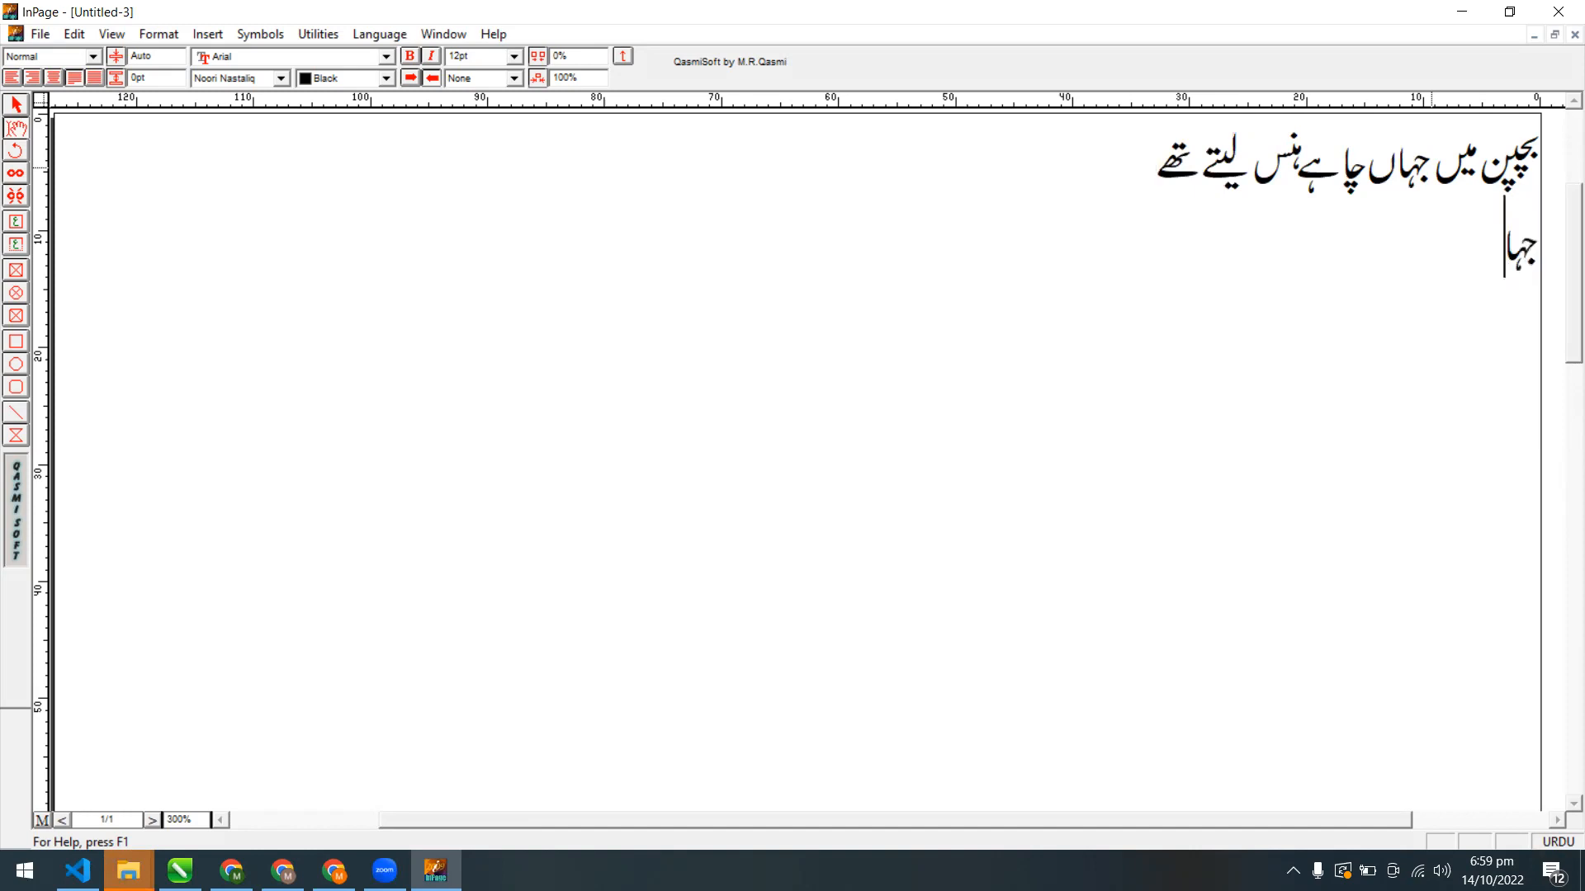
pyautogui.write('ں چاہے')
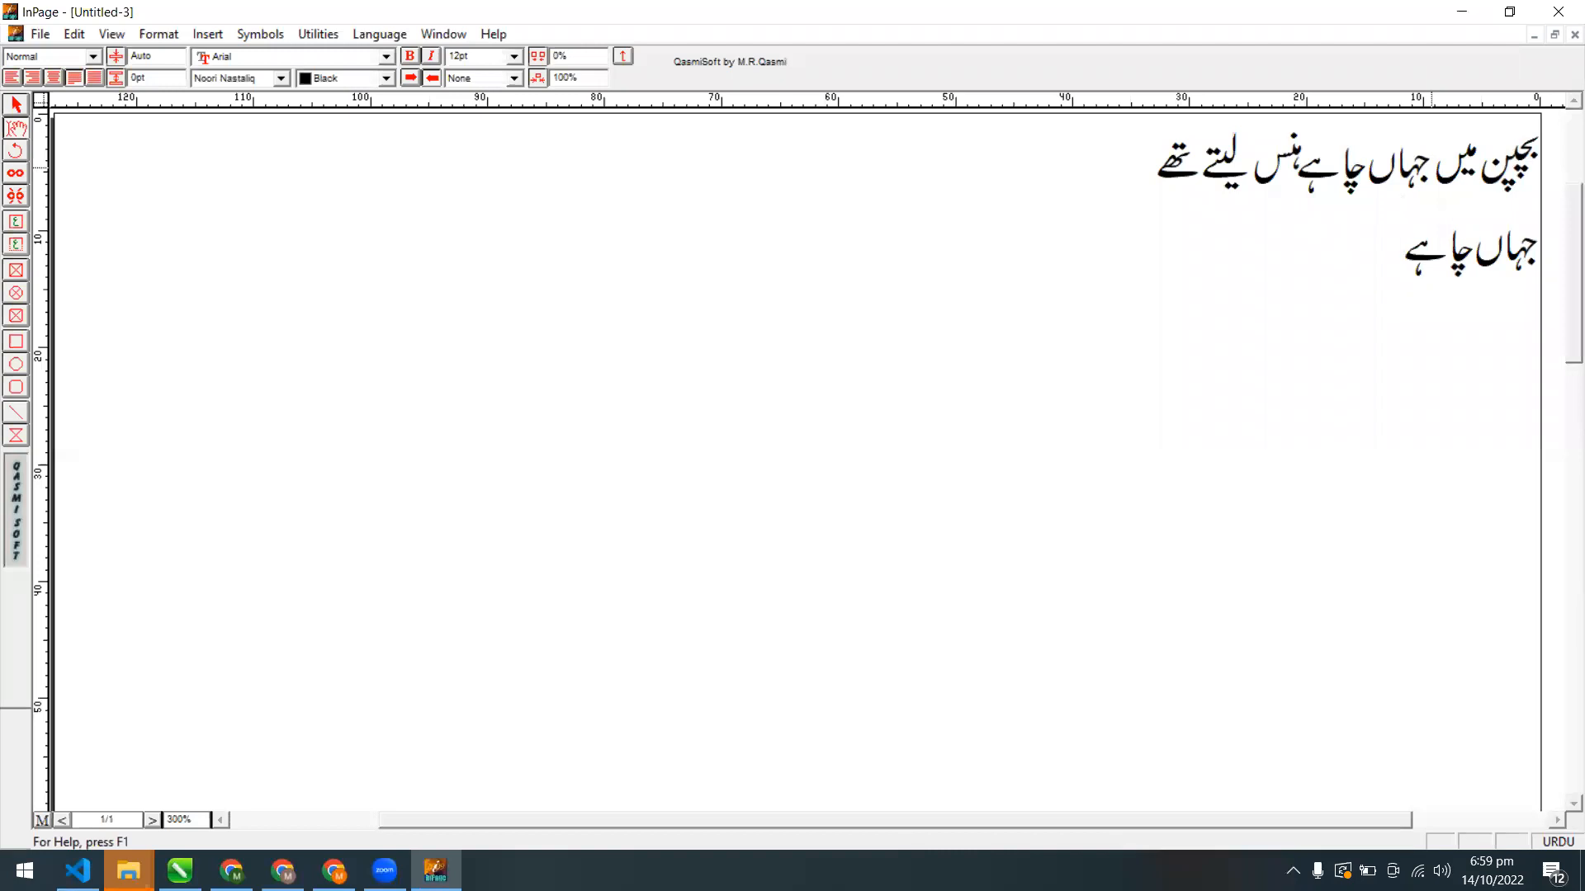
pyautogui.write(' رولیتے')
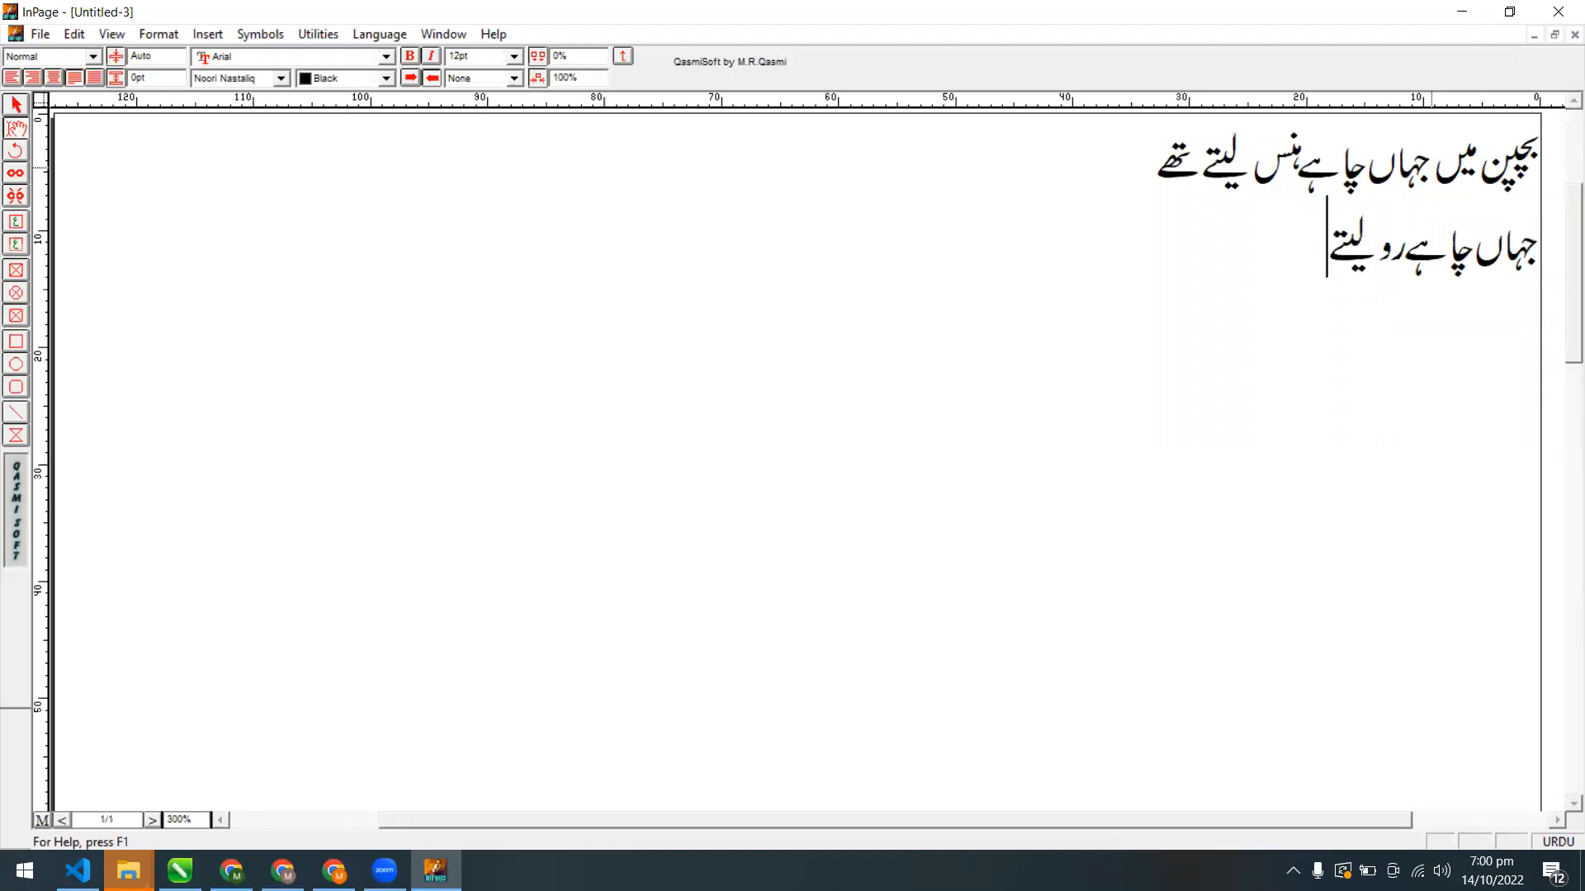
pyautogui.write(' تھے')
pyautogui.press('Return')
# Write "اب ہنسنے کے لیے تمیز چاہیے" as the third line of the Urdu text
pyautogui.write('اب ')
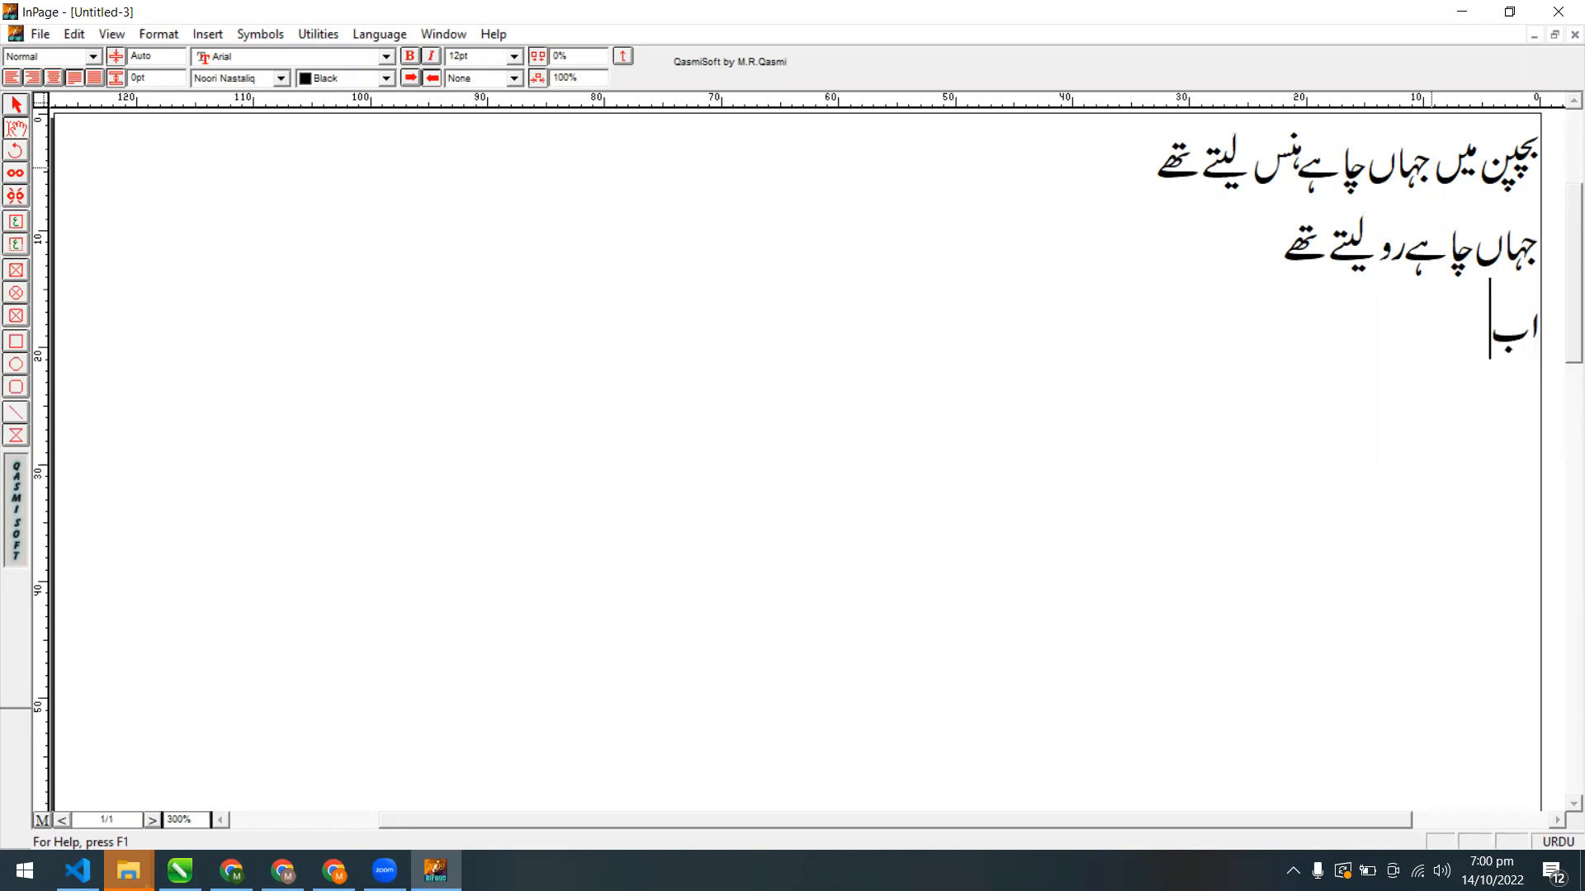
pyautogui.write('ہنسنے')
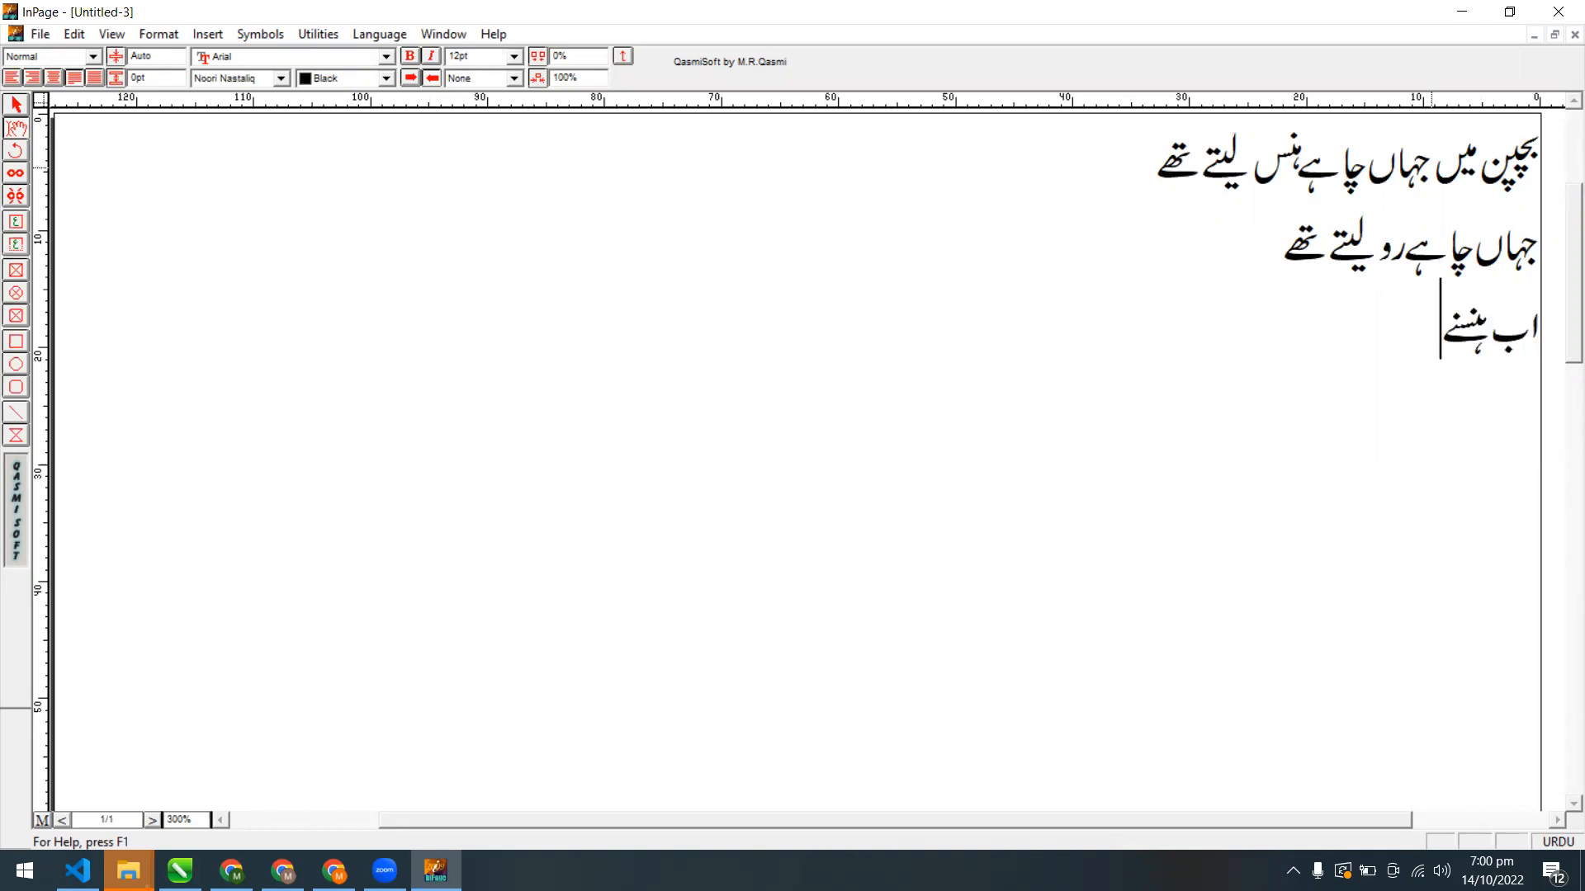
pyautogui.write(' کے لیے تمیز')
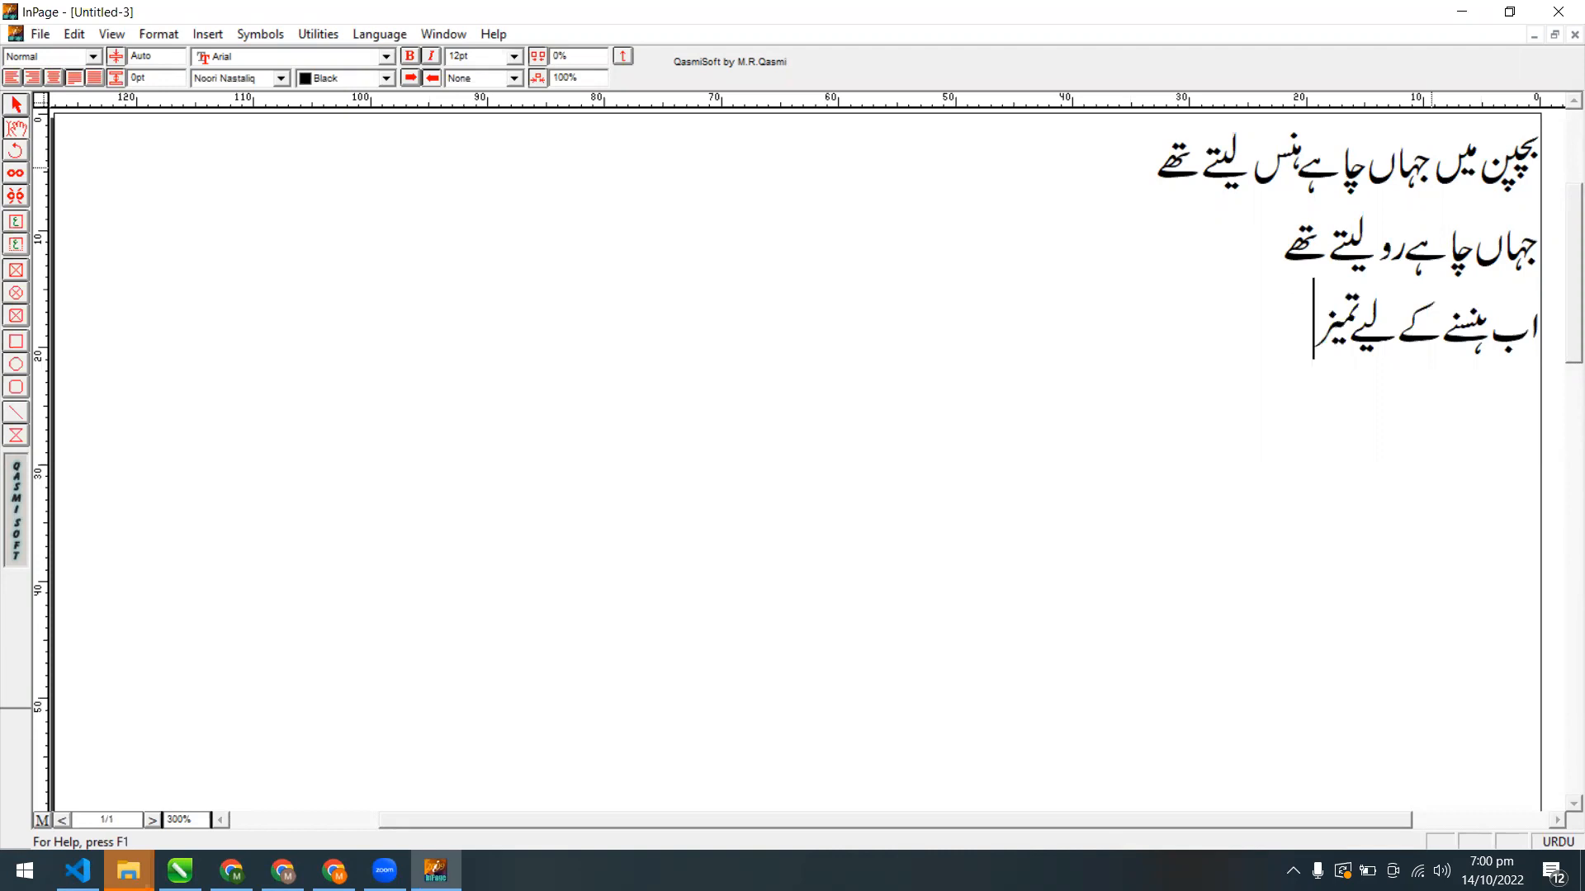
pyautogui.write(' چاہیے')
pyautogui.press('Return')
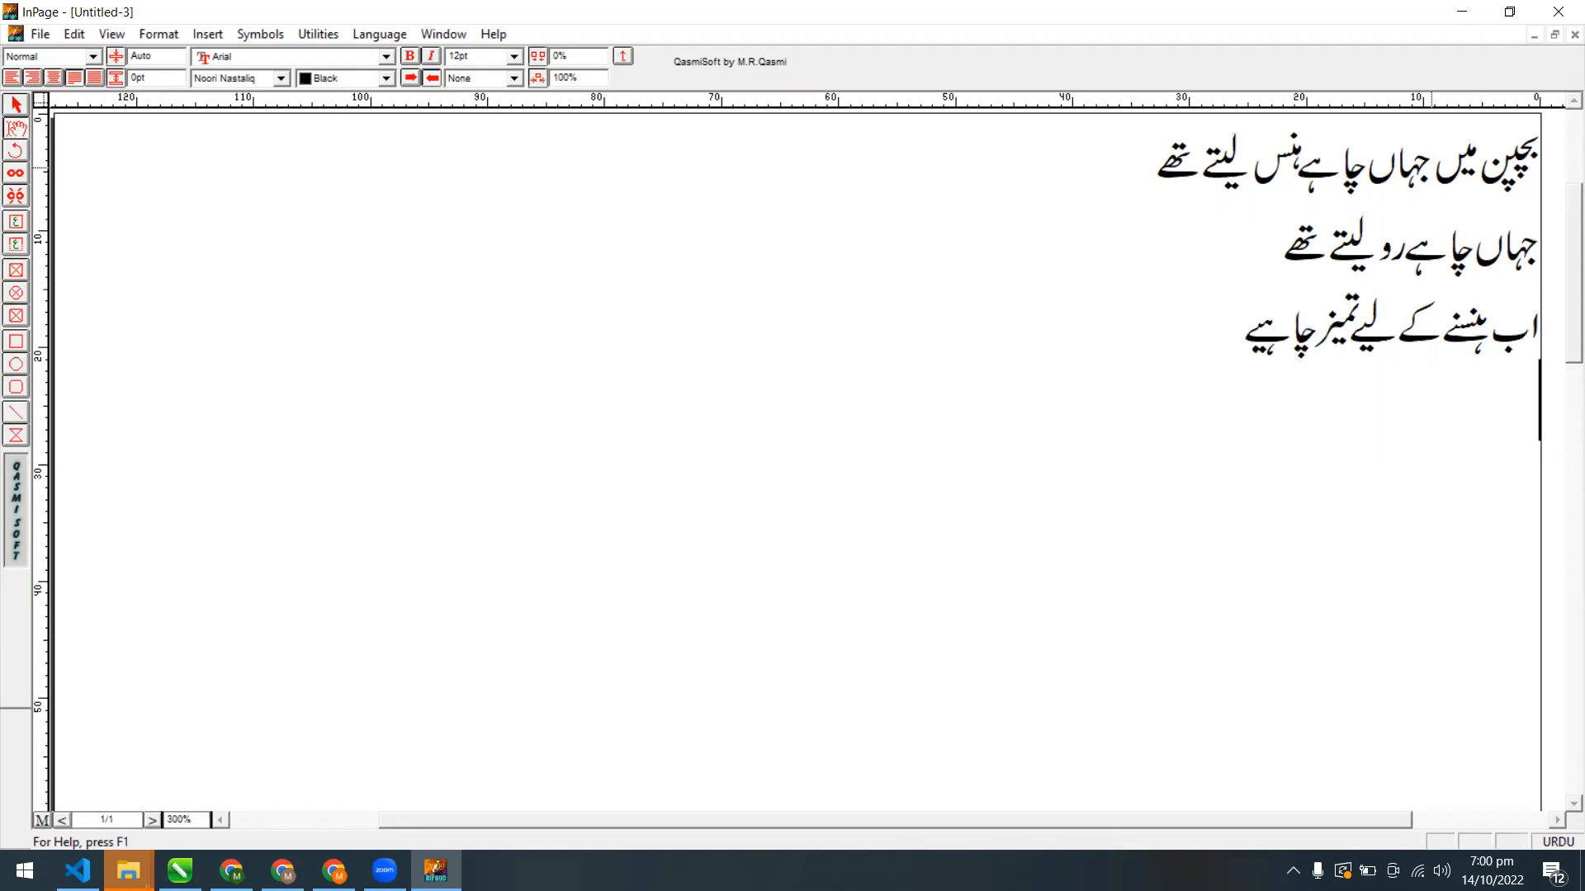
# Begin the fourth line with "اور رونے کے لیے", correcting the spelling of the last word
pyautogui.write('اور رونے کیلئے')
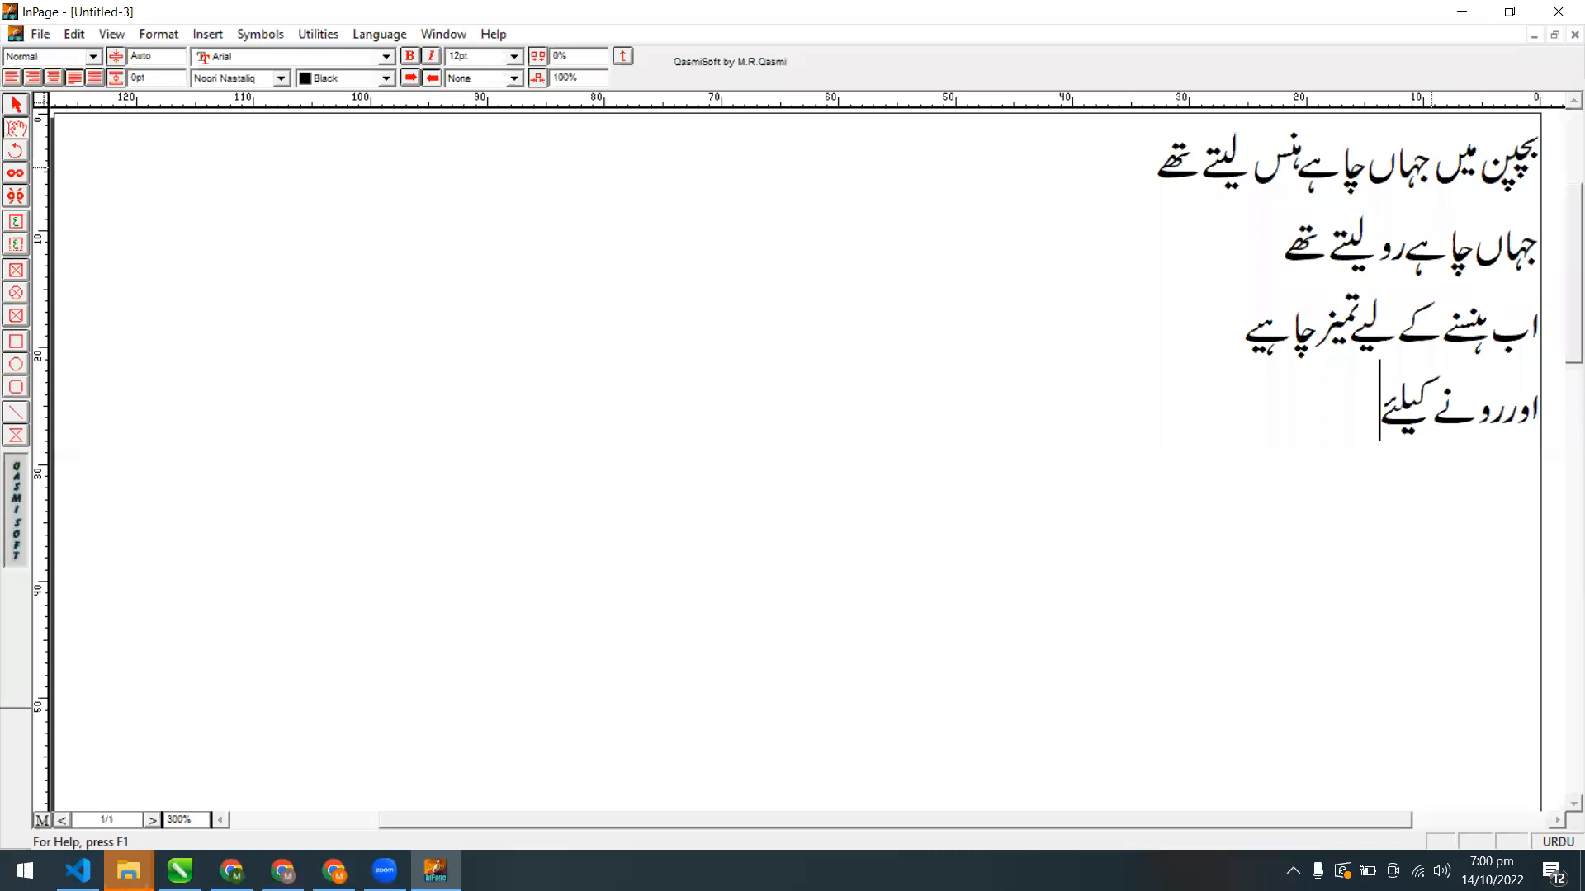
pyautogui.press('BackSpace')
pyautogui.press('BackSpace')
pyautogui.press('BackSpace')
pyautogui.press('BackSpace')
pyautogui.write('ے لیے')
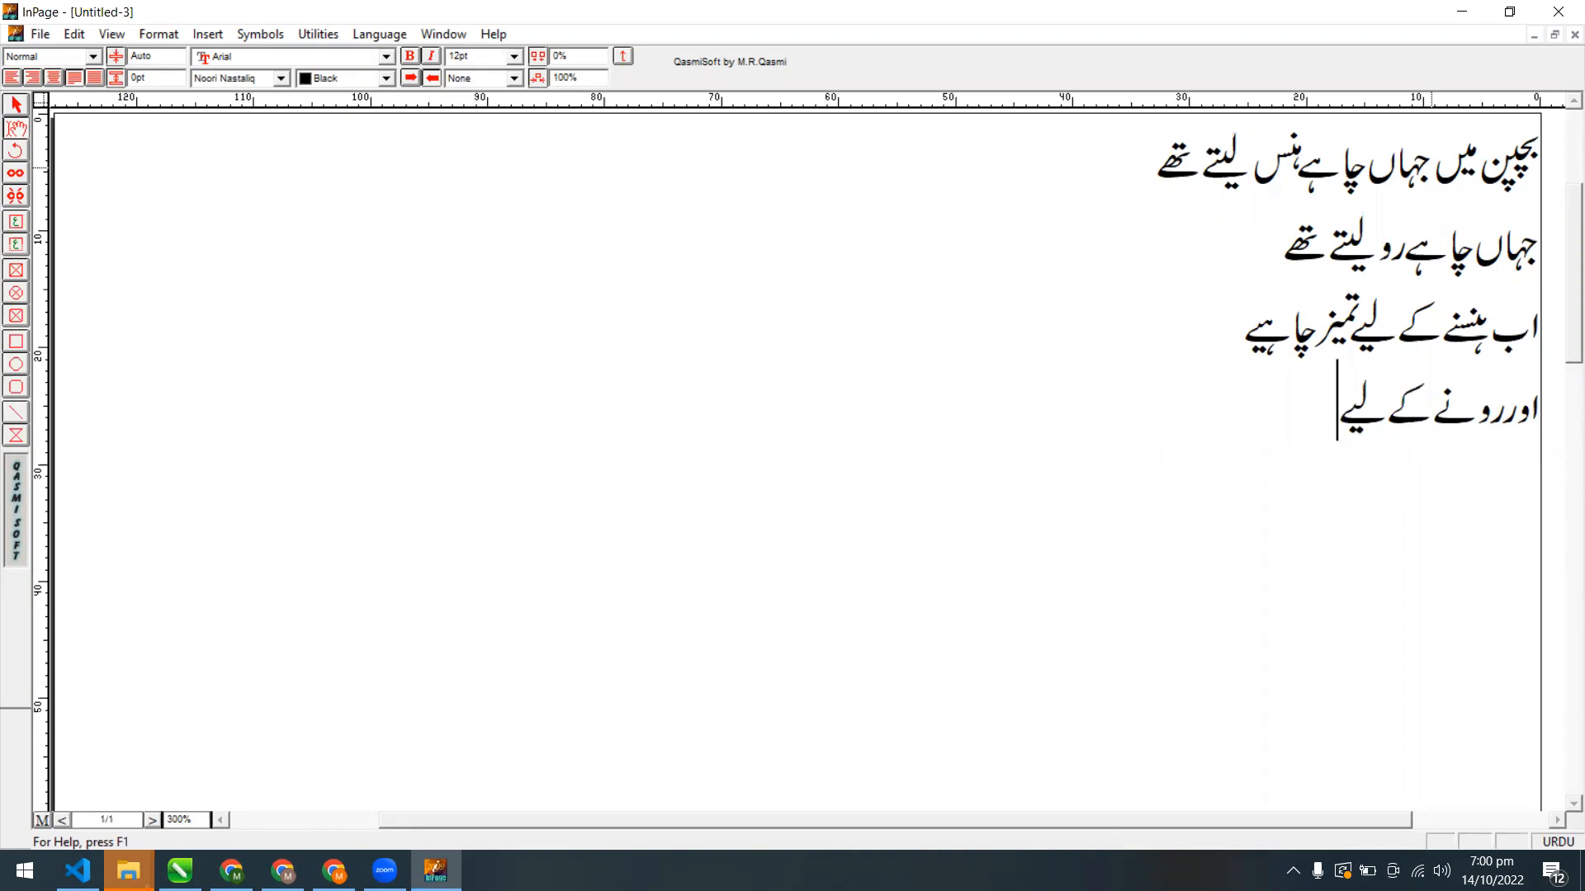
# Replace "کے لیے" at the end of the fourth line with the joined spelling "کیلئے"
pyautogui.press('BackSpace')
pyautogui.press('BackSpace')
pyautogui.press('BackSpace')
pyautogui.press('BackSpace')
pyautogui.press('BackSpace')
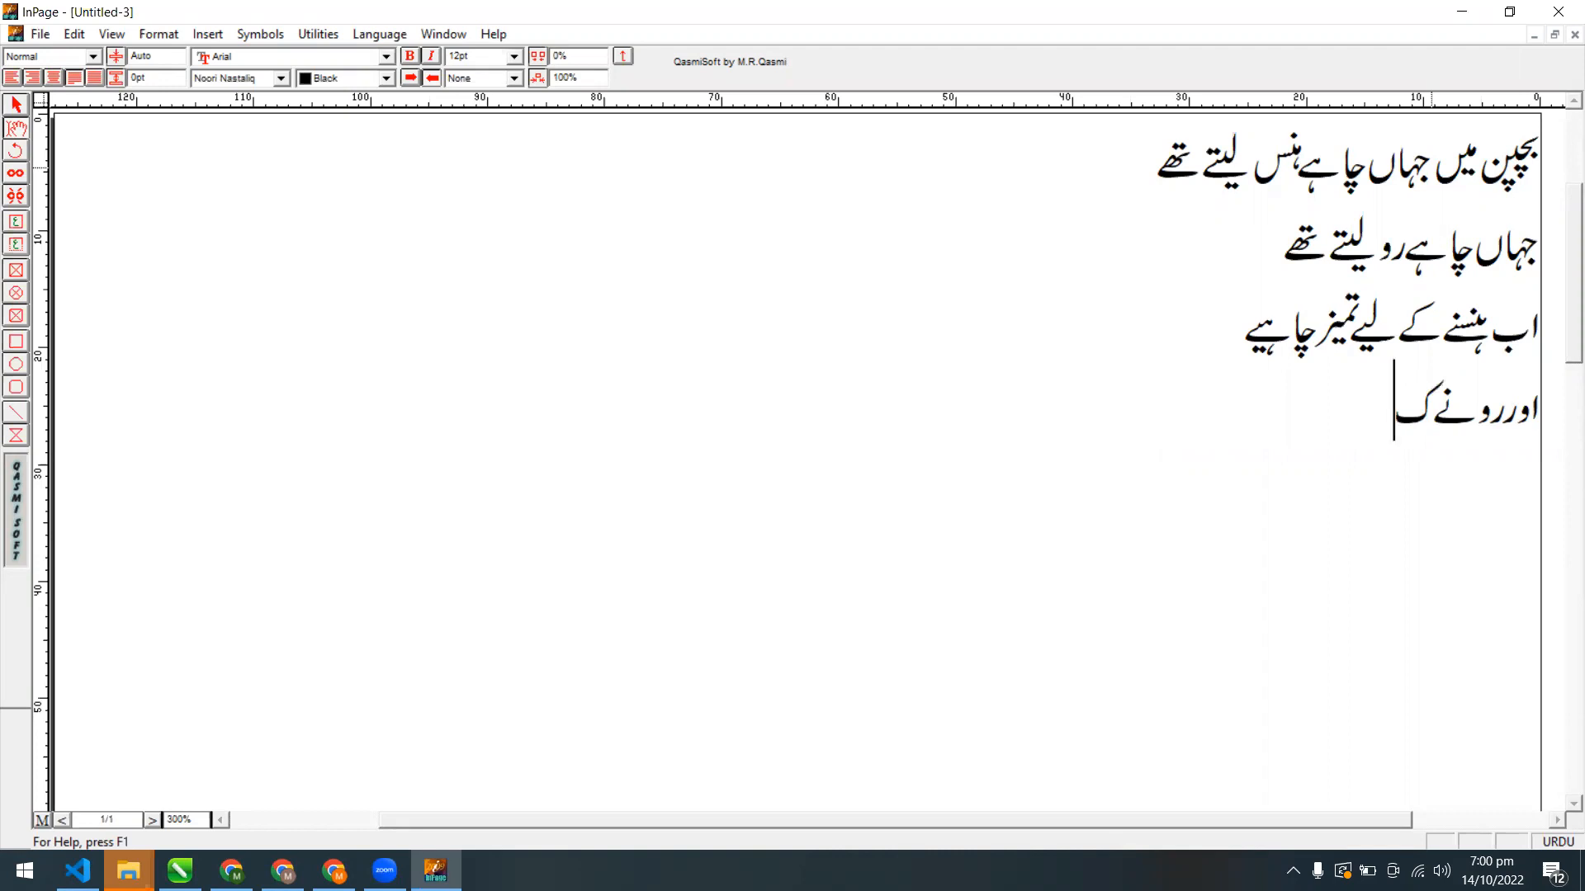
pyautogui.write('یل')
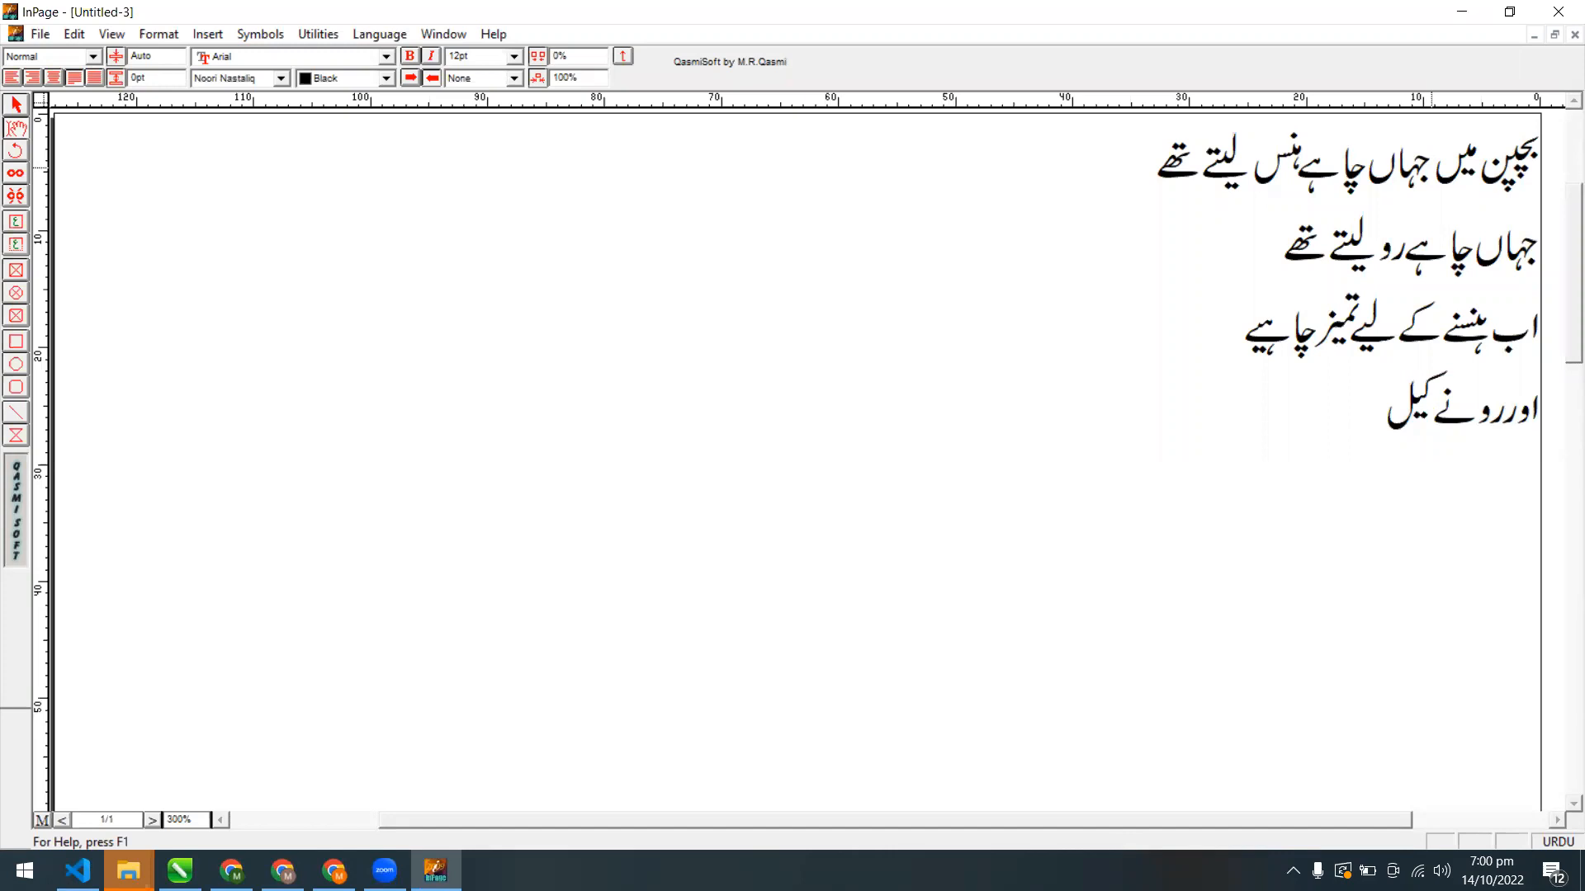
pyautogui.write('یے')
pyautogui.press('BackSpace')
pyautogui.write('یے')
pyautogui.press('BackSpace')
pyautogui.press('BackSpace')
pyautogui.write('ئے')
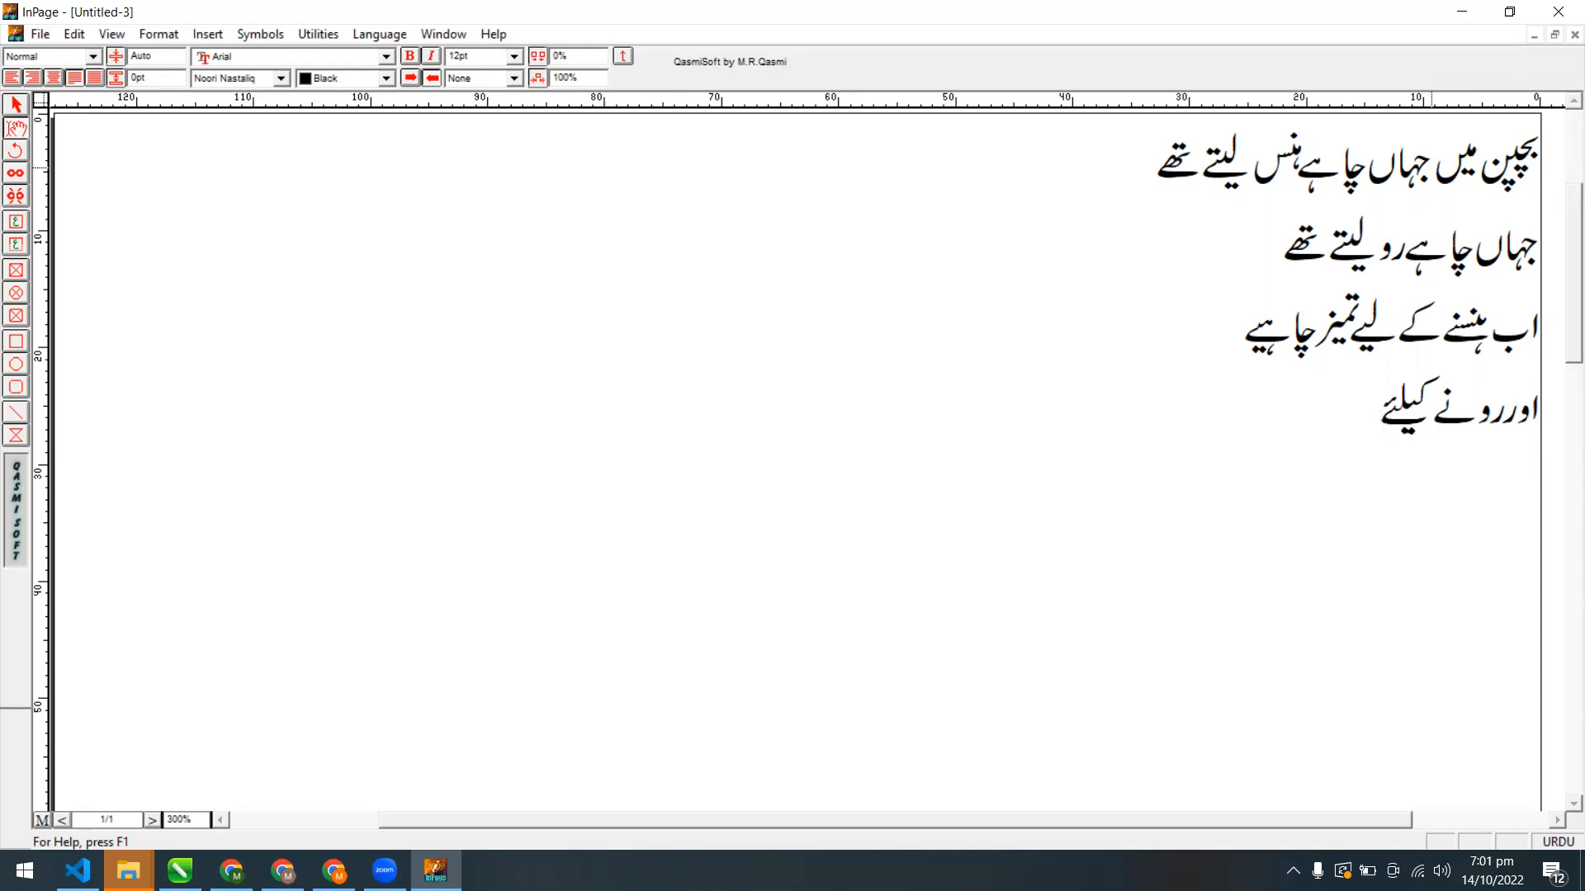
# Add the word "تنہائی" at the end of the fourth line
pyautogui.write('تنہ')
pyautogui.write('اے')
pyautogui.press('BackSpace')
pyautogui.write('ئی')
pyautogui.press('BackSpace')
pyautogui.press('BackSpace')
pyautogui.write('ءی')
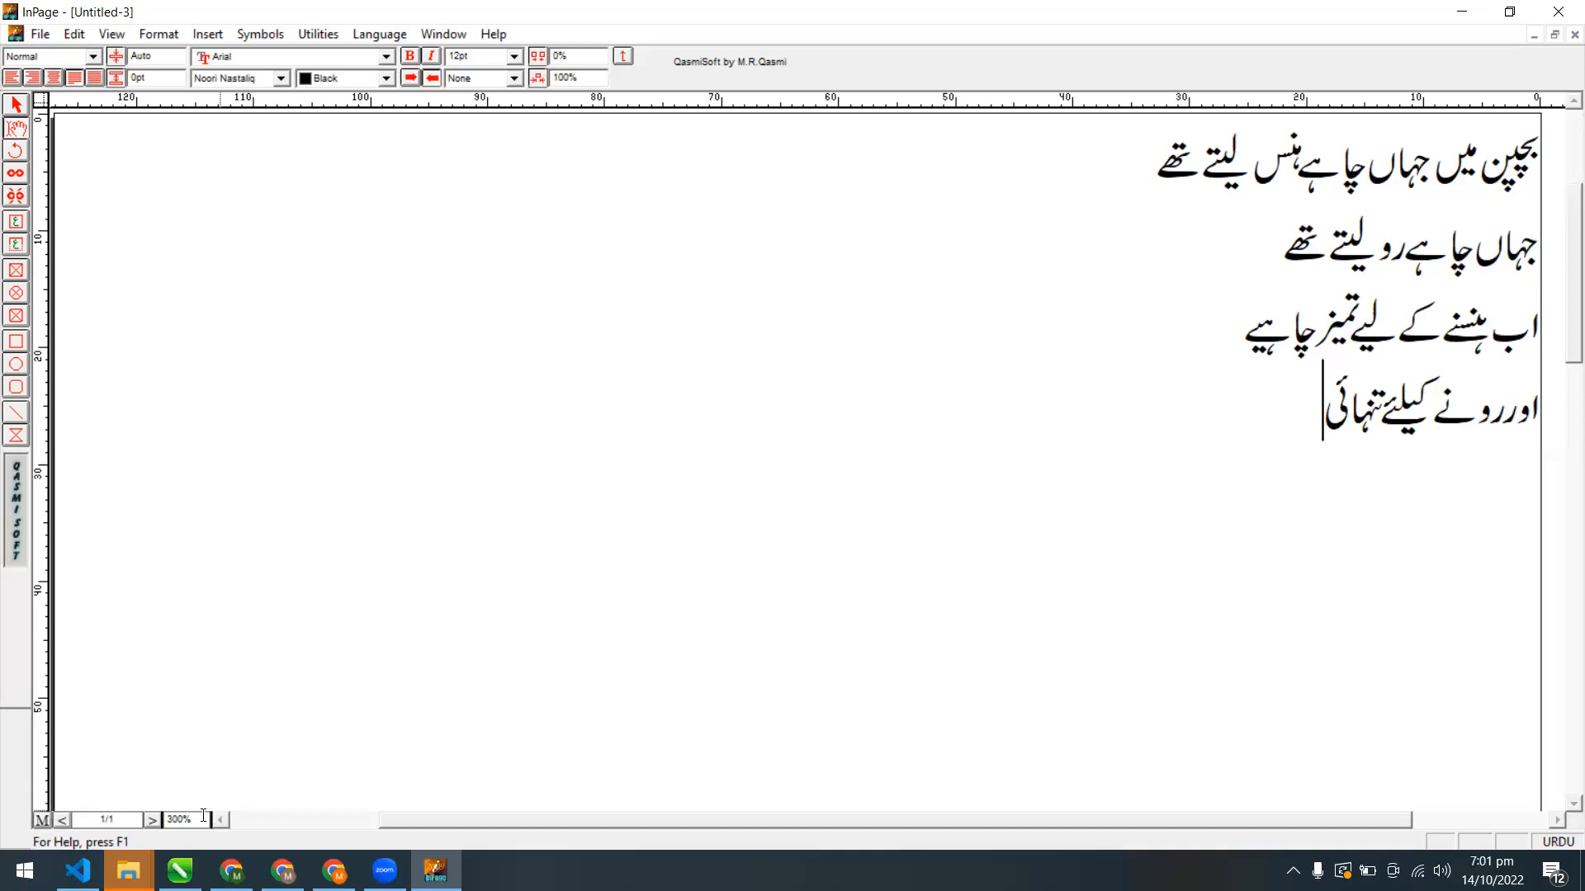
# Switch the text language to English and add the lines "IBeam Tool" and "Select Tool" below the Urdu text
pyautogui.doubleClick(162, 817)
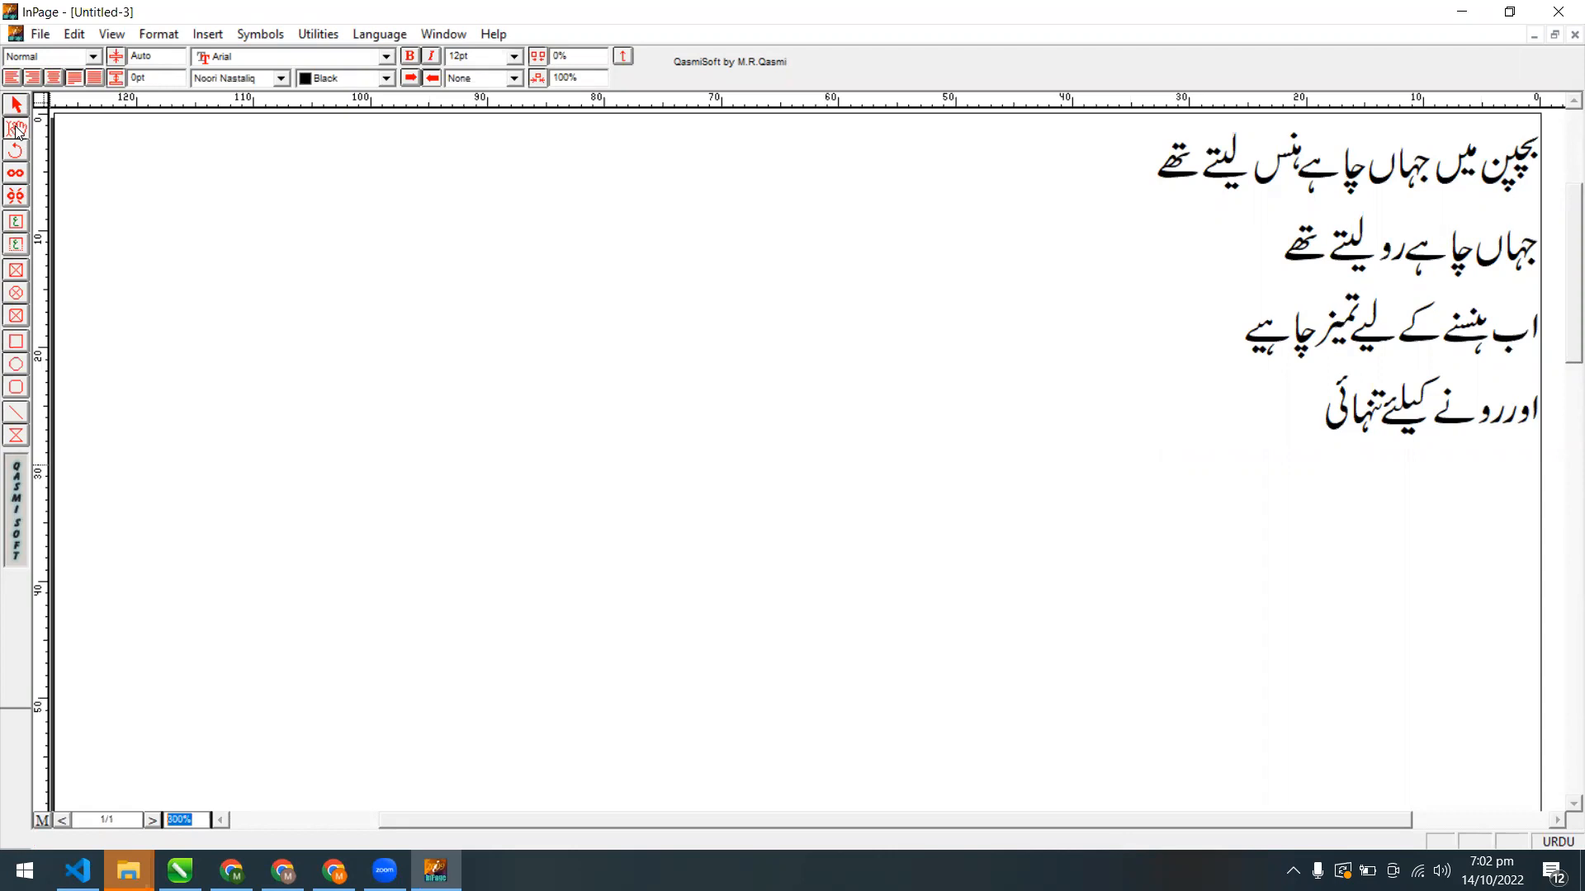
pyautogui.click(1270, 468)
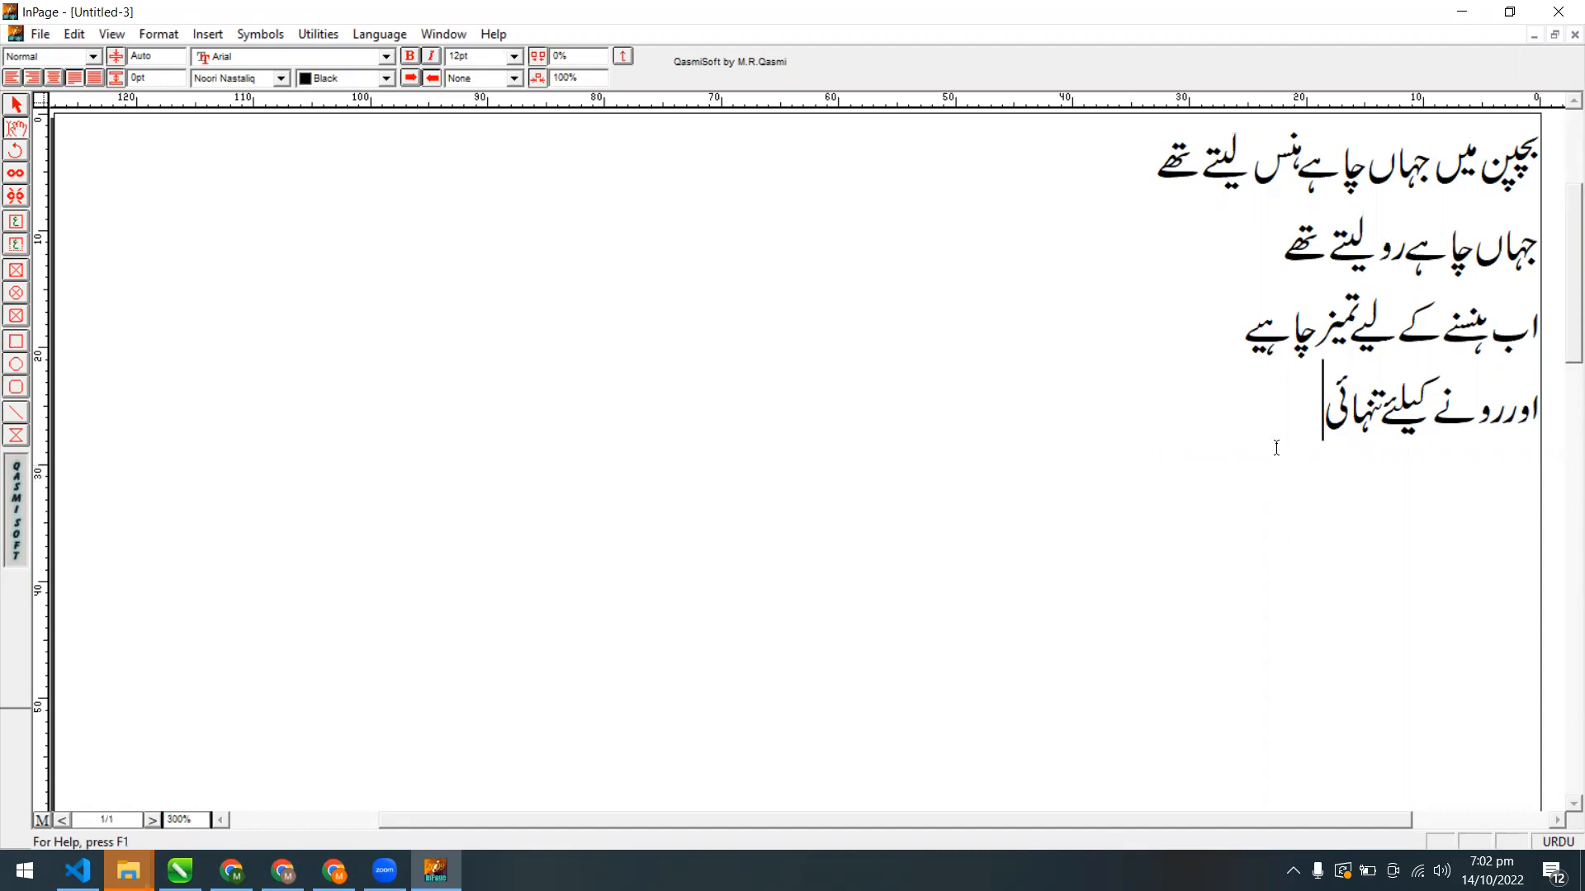
pyautogui.press('Return')
pyautogui.click(1558, 843)
pyautogui.write('Beam')
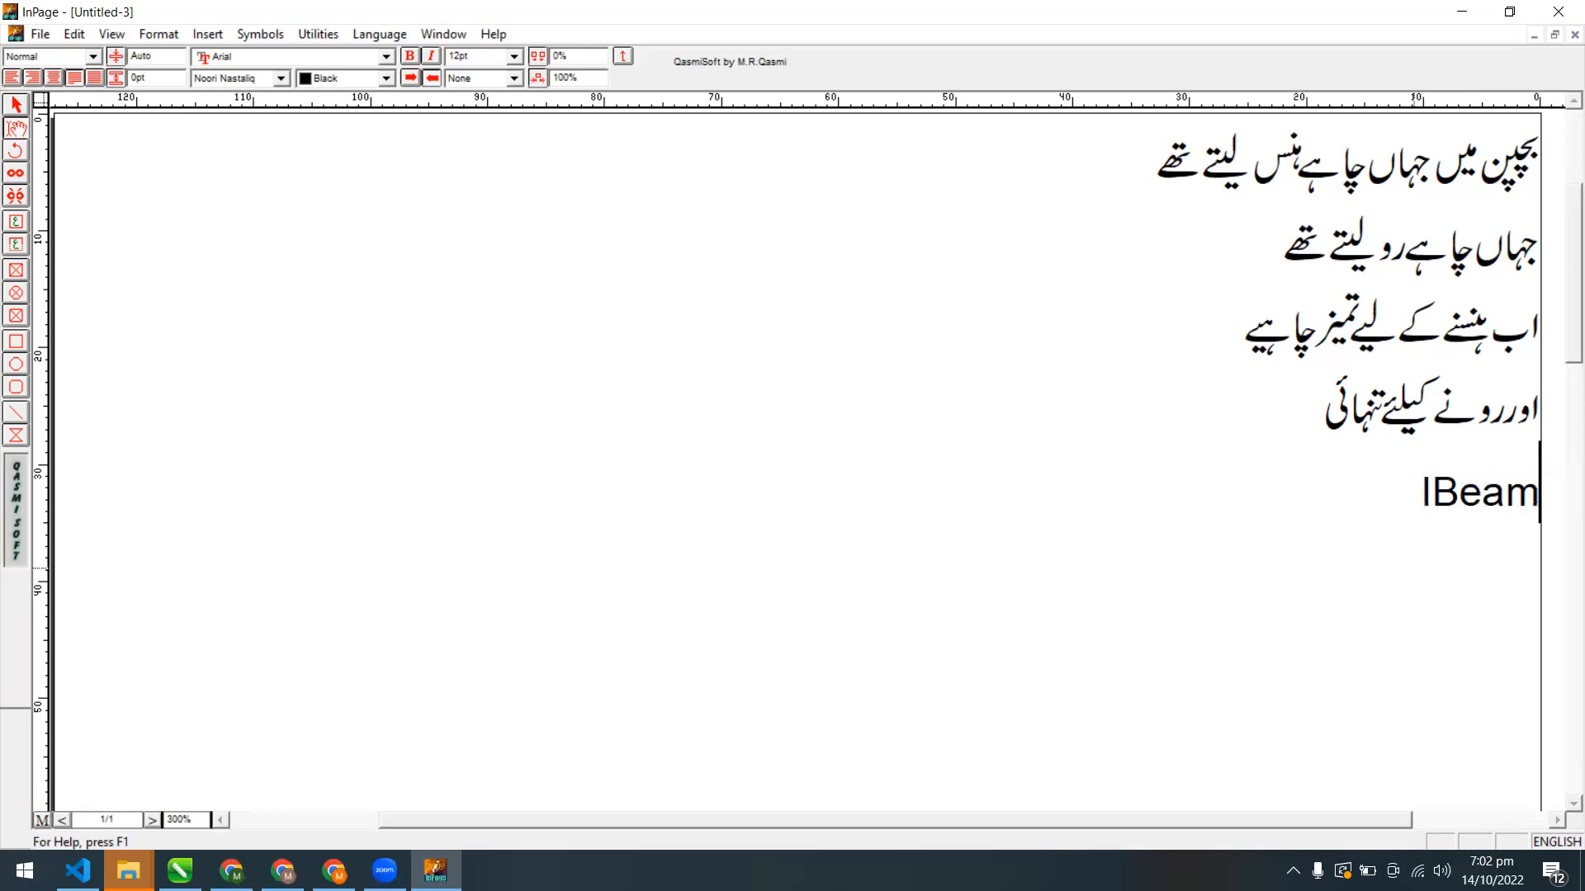
pyautogui.write(' Tool')
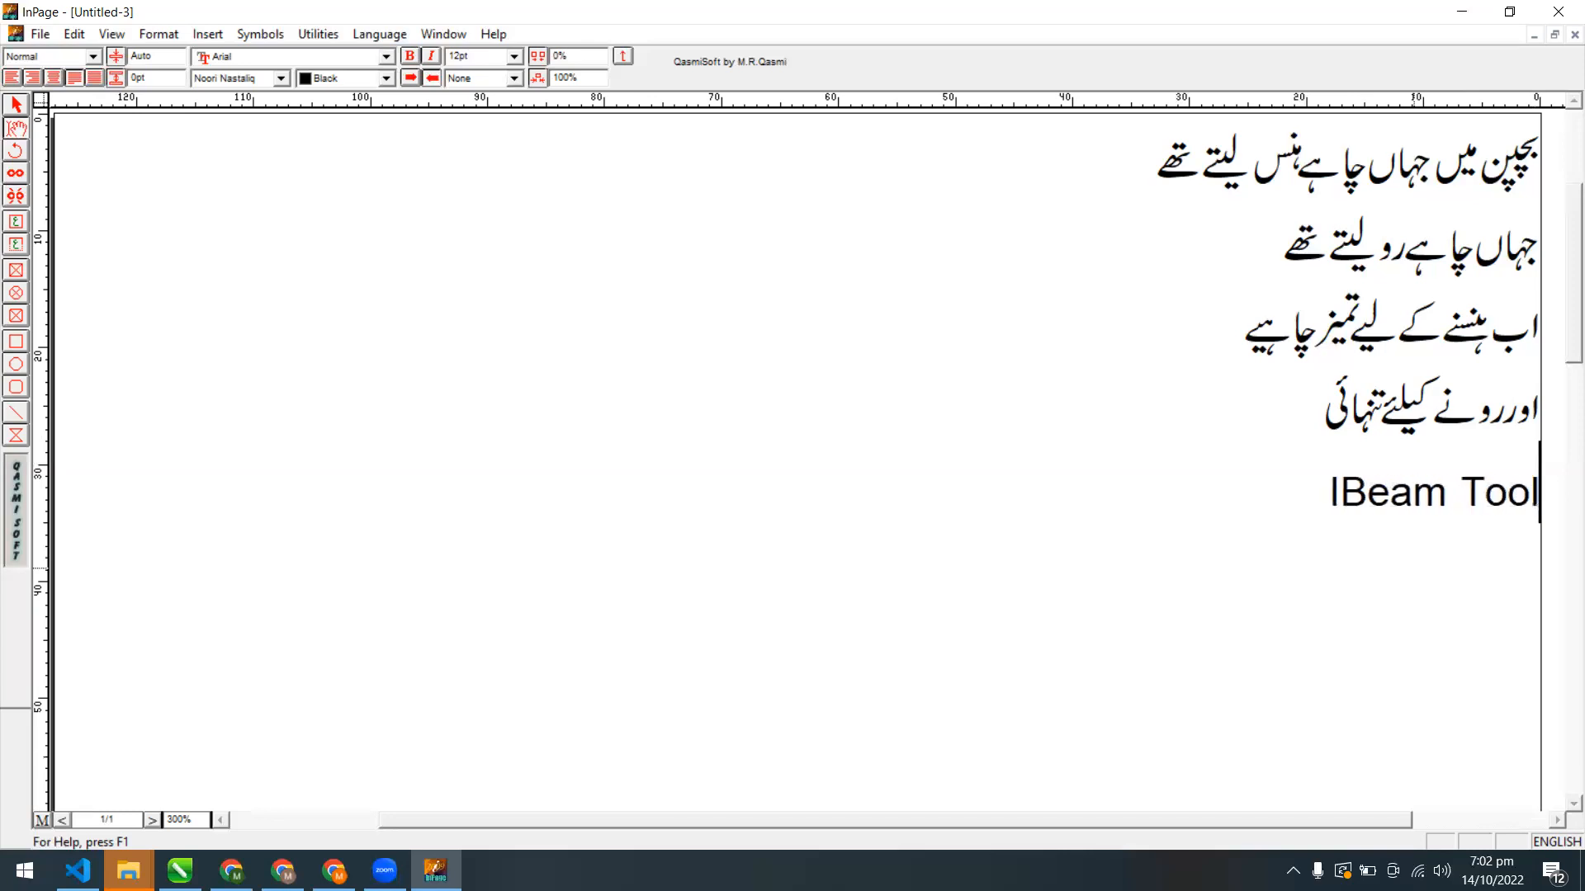
pyautogui.press('Return')
pyautogui.write('Select Tool')
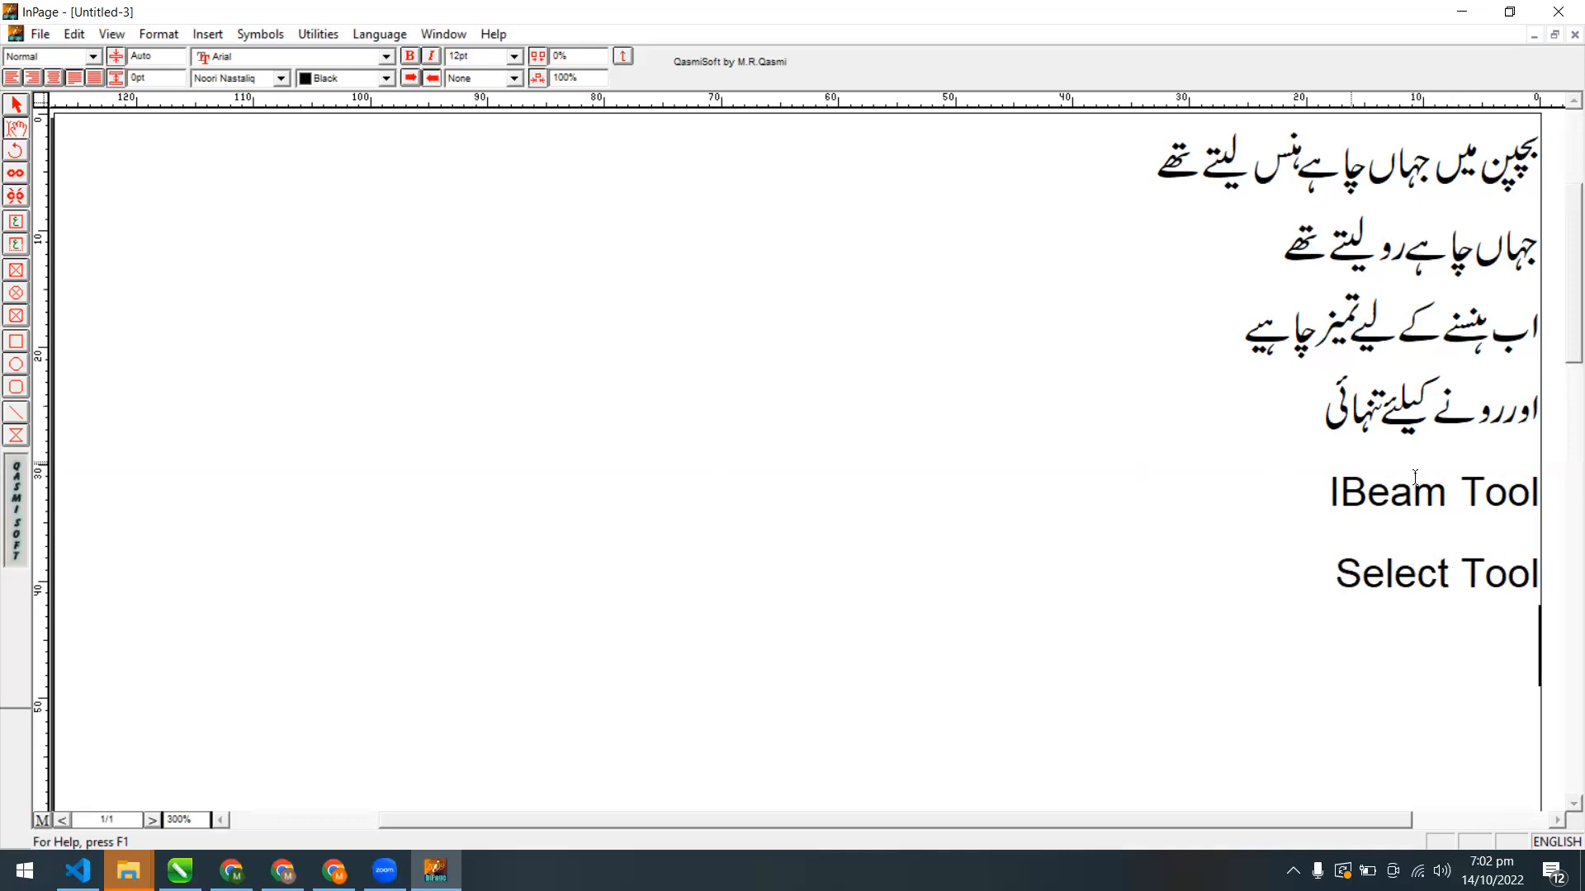
# Set left-to-right text ordering for the "Select Tool" line
pyautogui.click(1320, 484)
pyautogui.click(1329, 594)
pyautogui.click(1516, 641)
pyautogui.click(1528, 568)
pyautogui.click(409, 79)
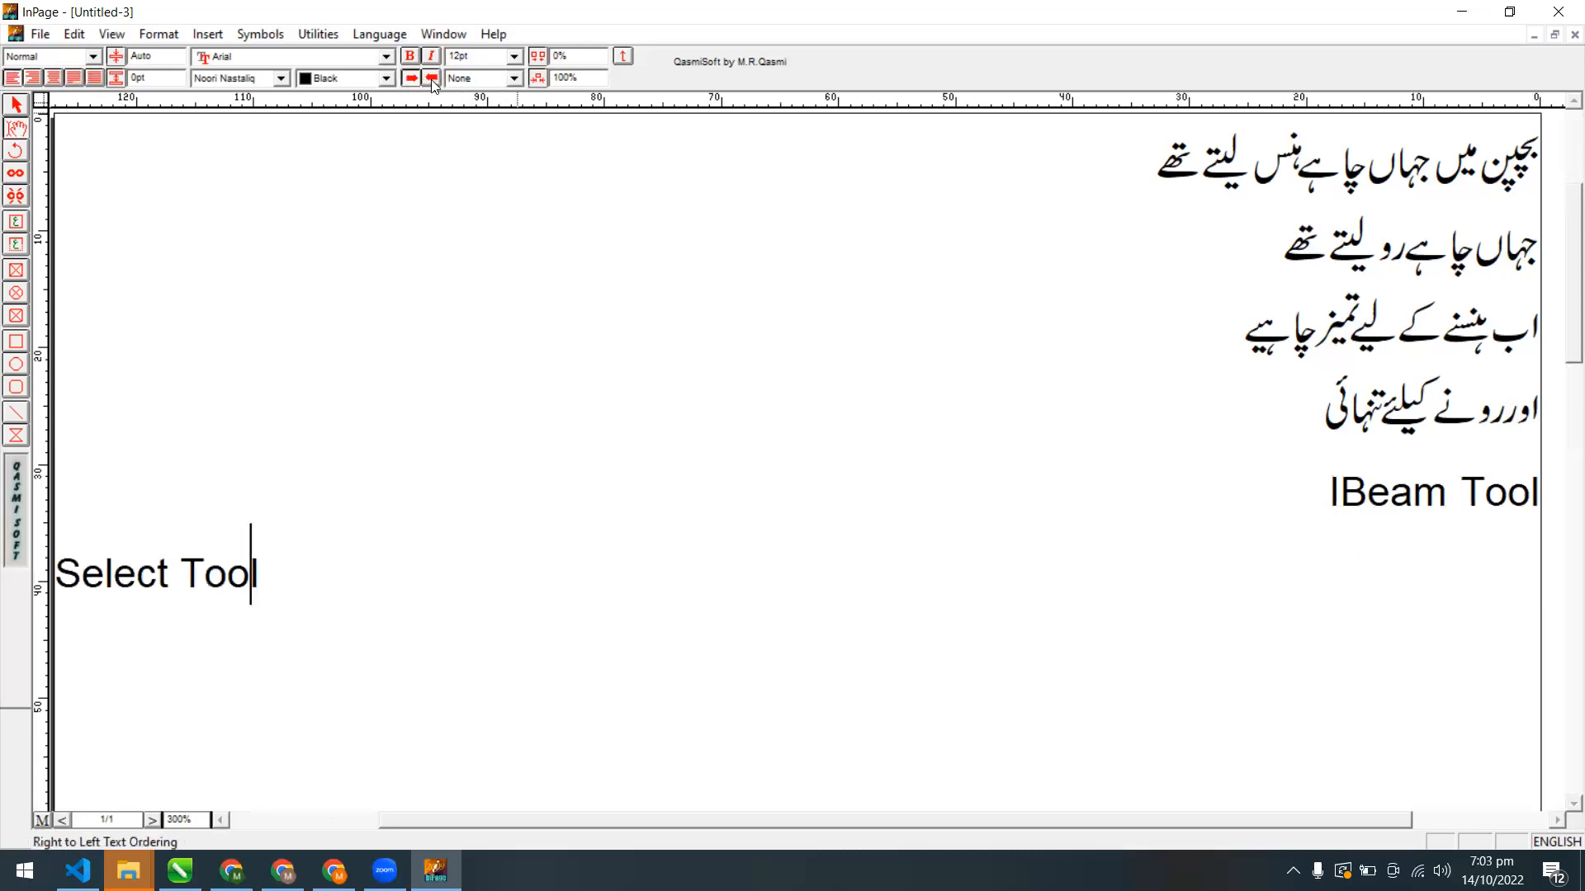
pyautogui.click(433, 79)
pyautogui.click(411, 79)
# Add the line "Rotate Tool" below "Select Tool"
pyautogui.press('Return')
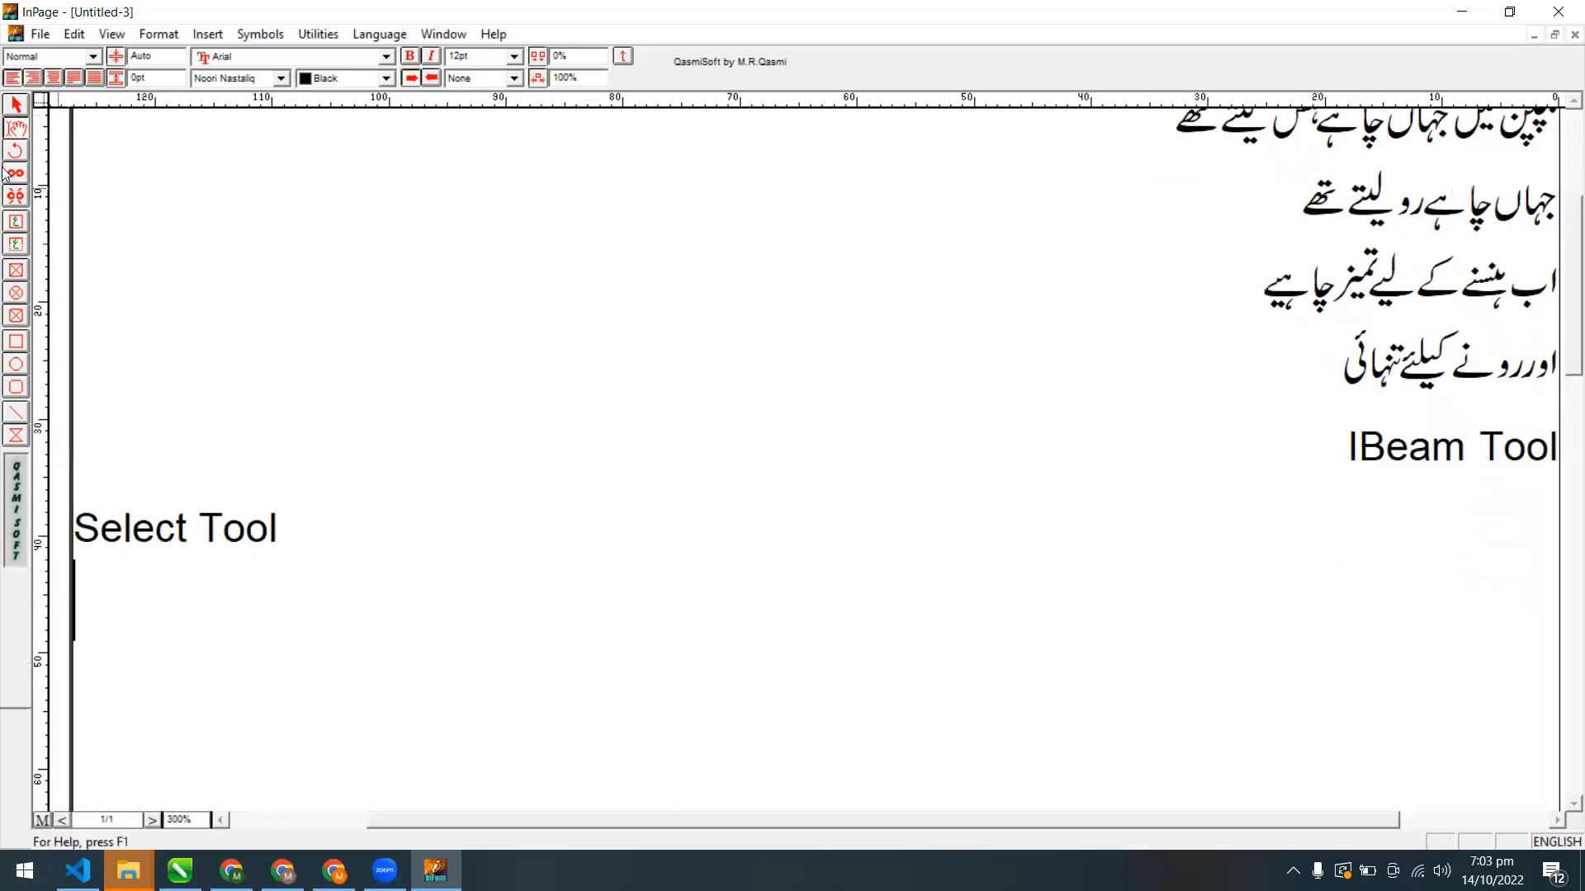
pyautogui.write('Rot')
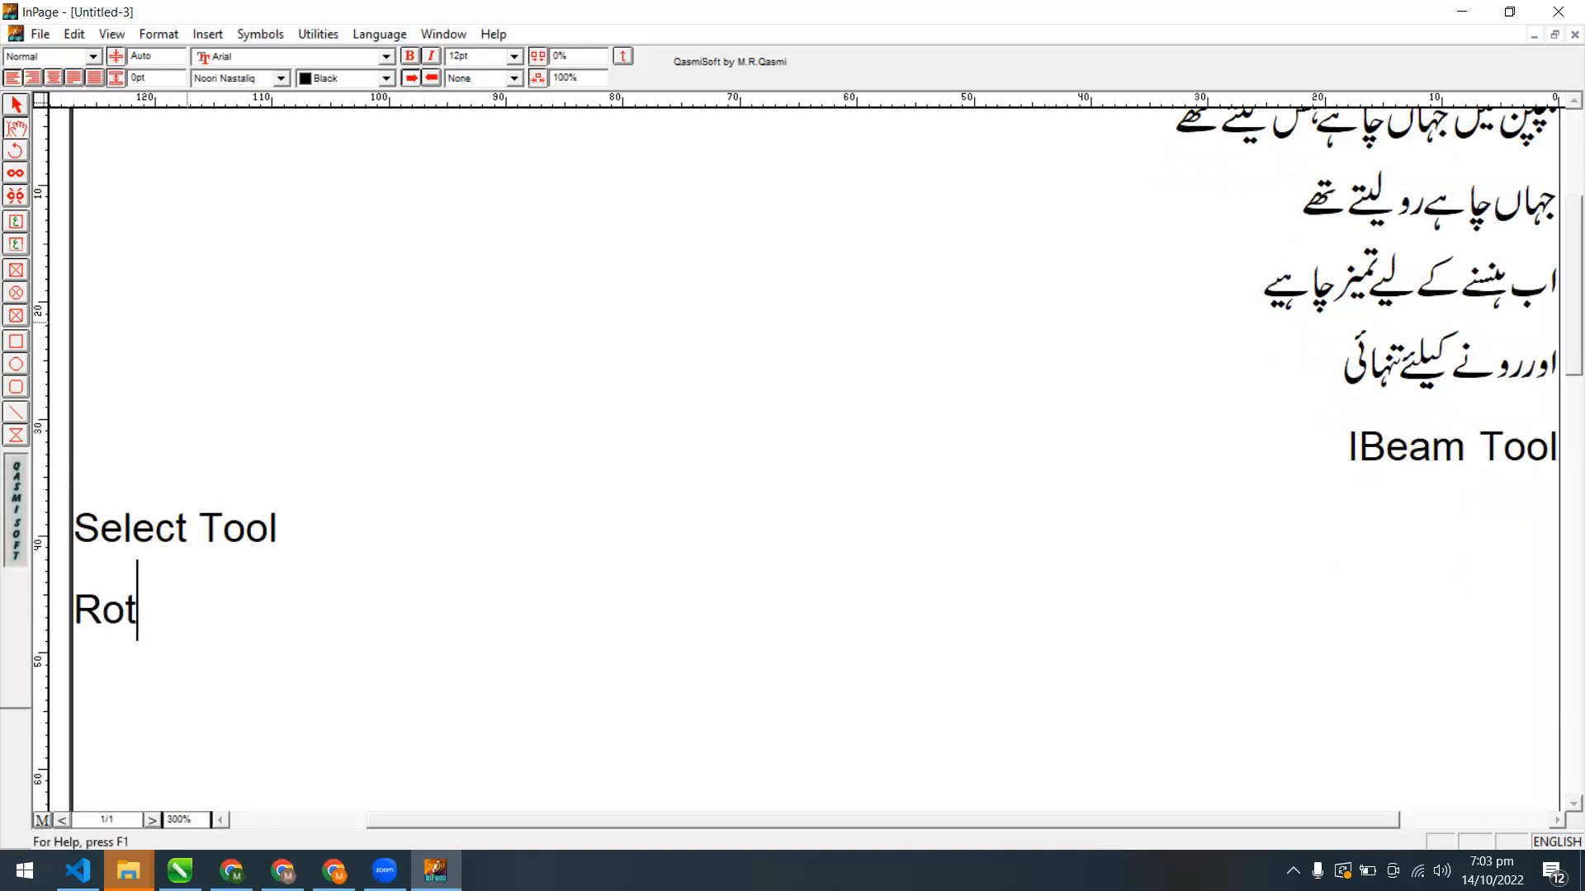
pyautogui.write('ate Tool')
pyautogui.press('Return')
pyautogui.scroll(-1, 185, 325)
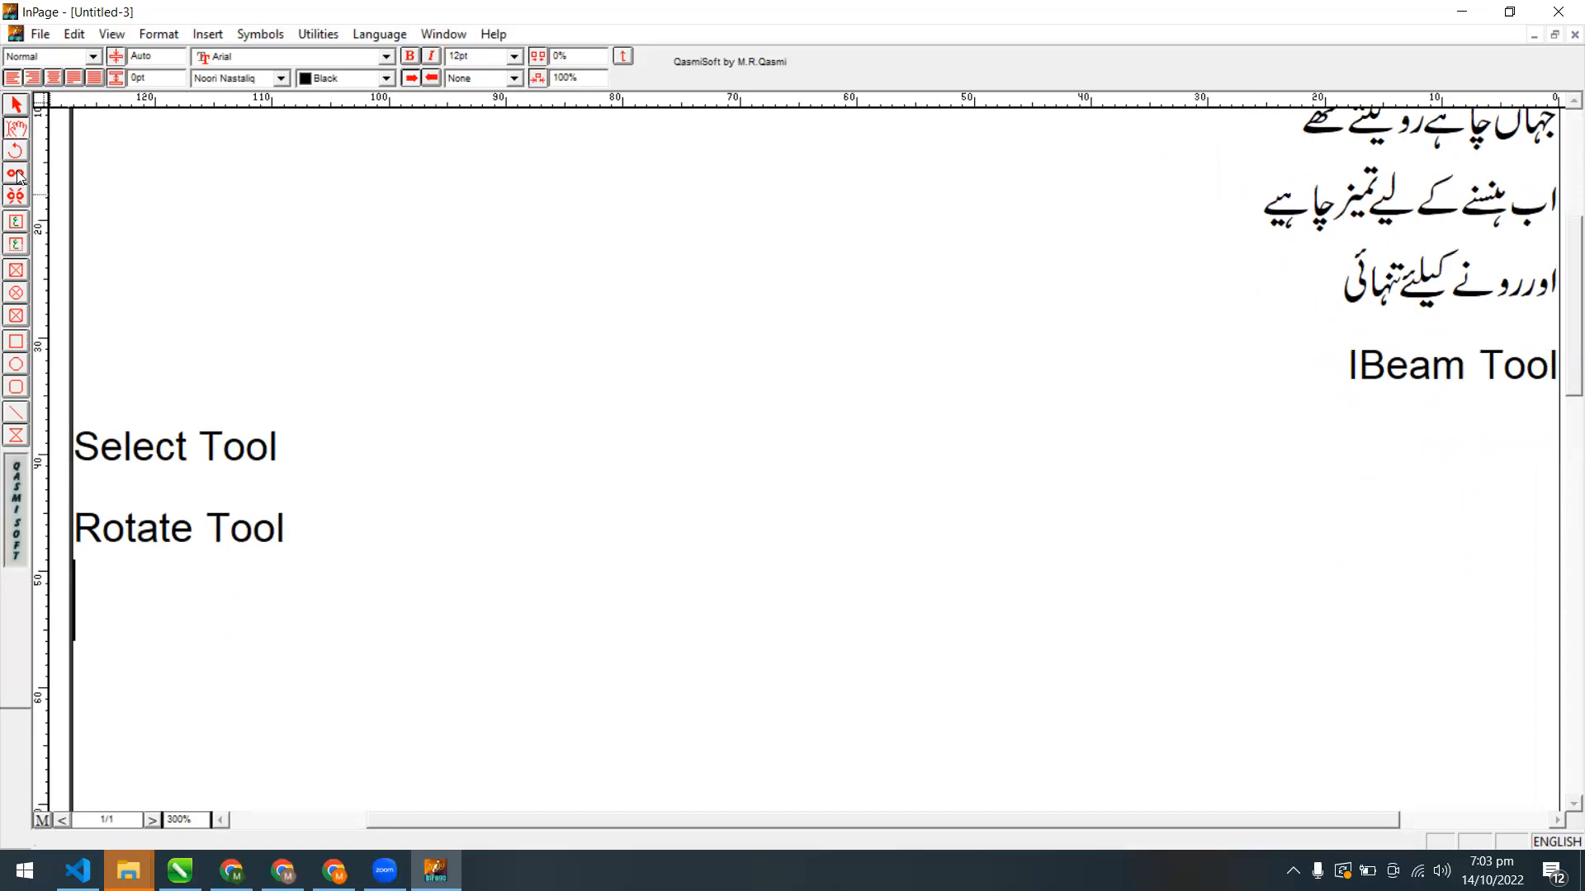
# Add the lines "Link Tool" and "D-Link Tool" below "Rotate Tool"
pyautogui.write('Link')
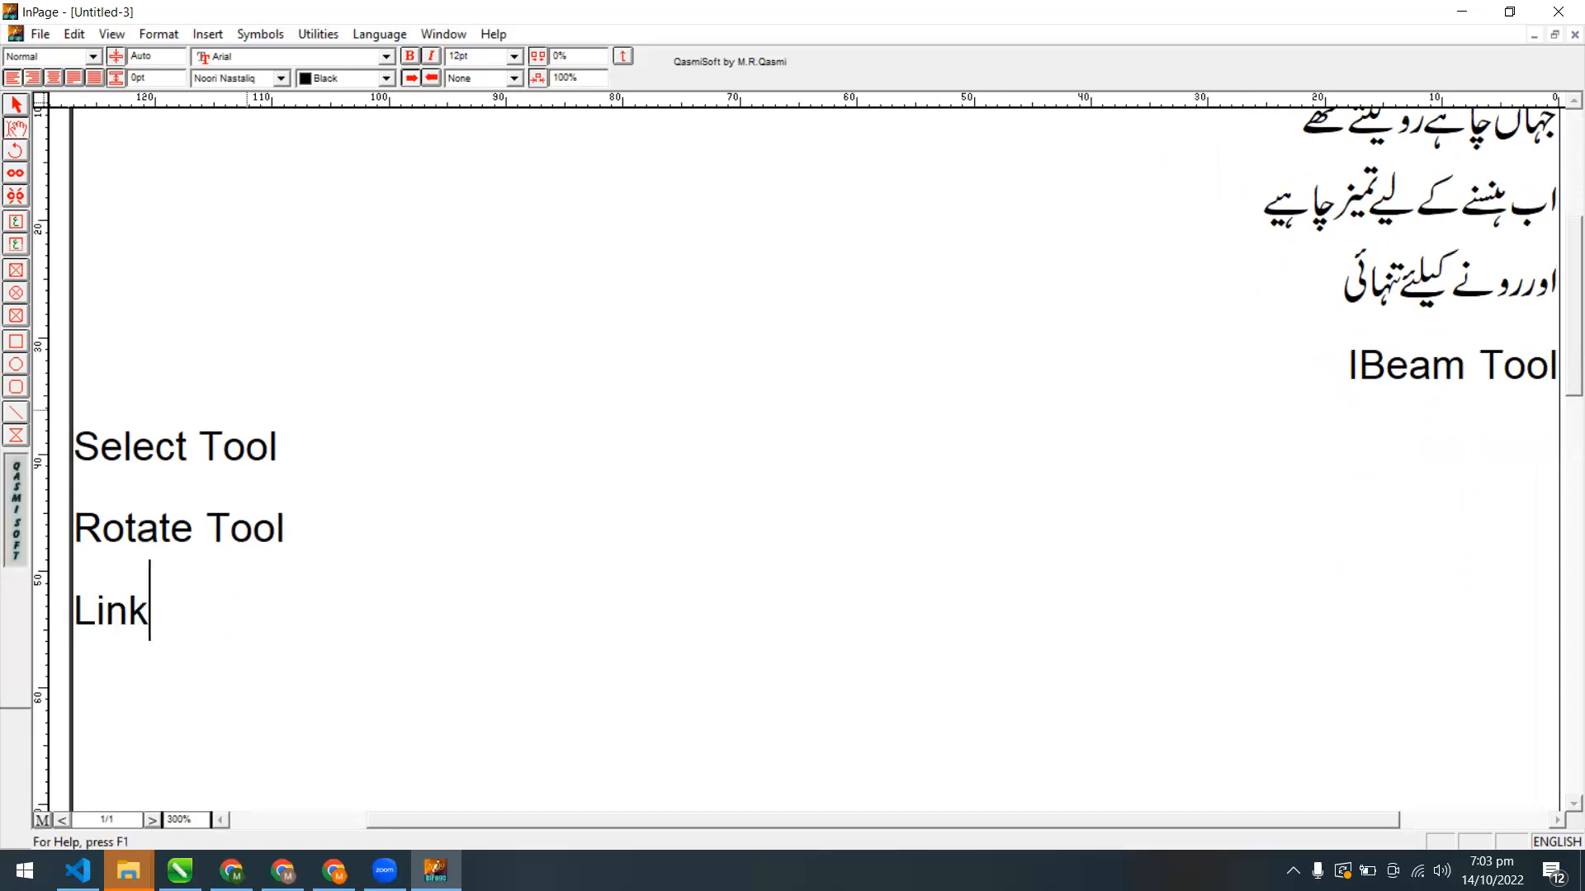
pyautogui.write(' Tool')
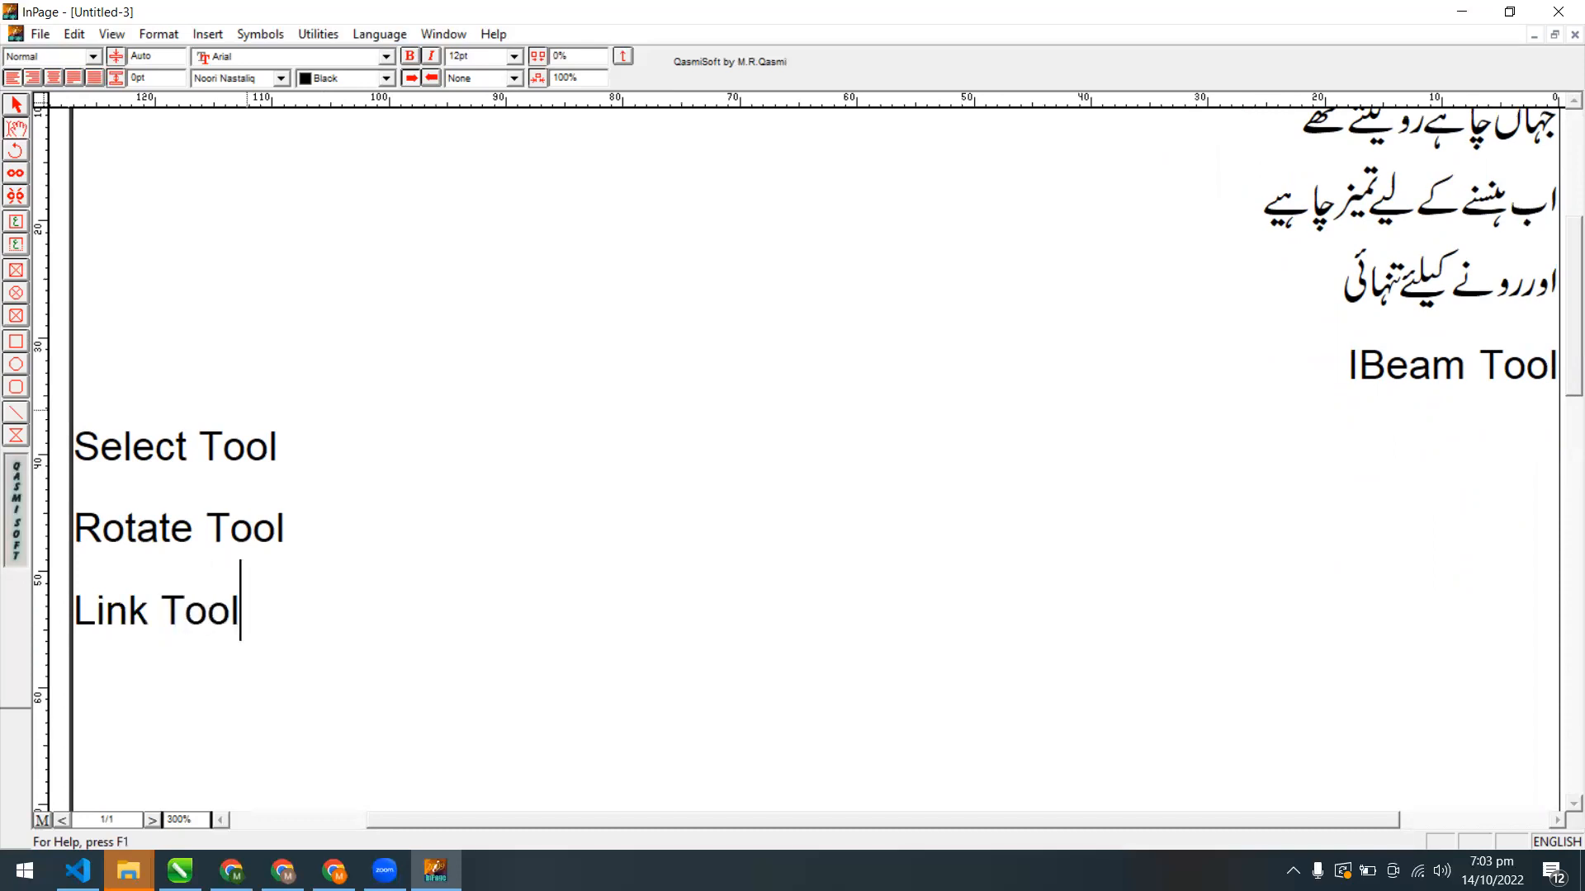
pyautogui.press('Return')
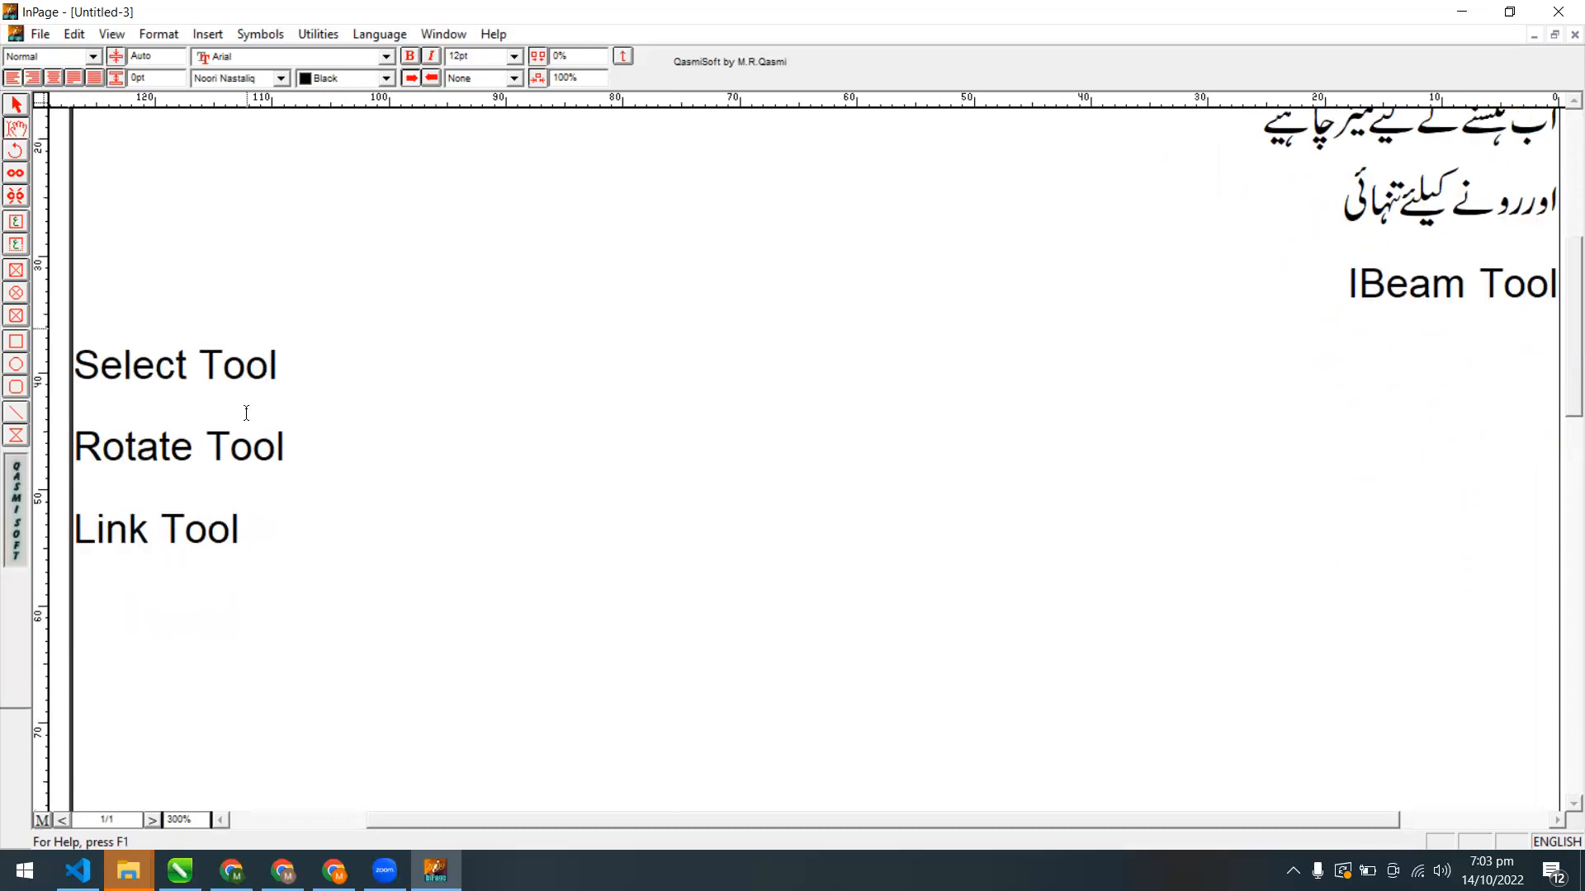
pyautogui.write('D-Link ')
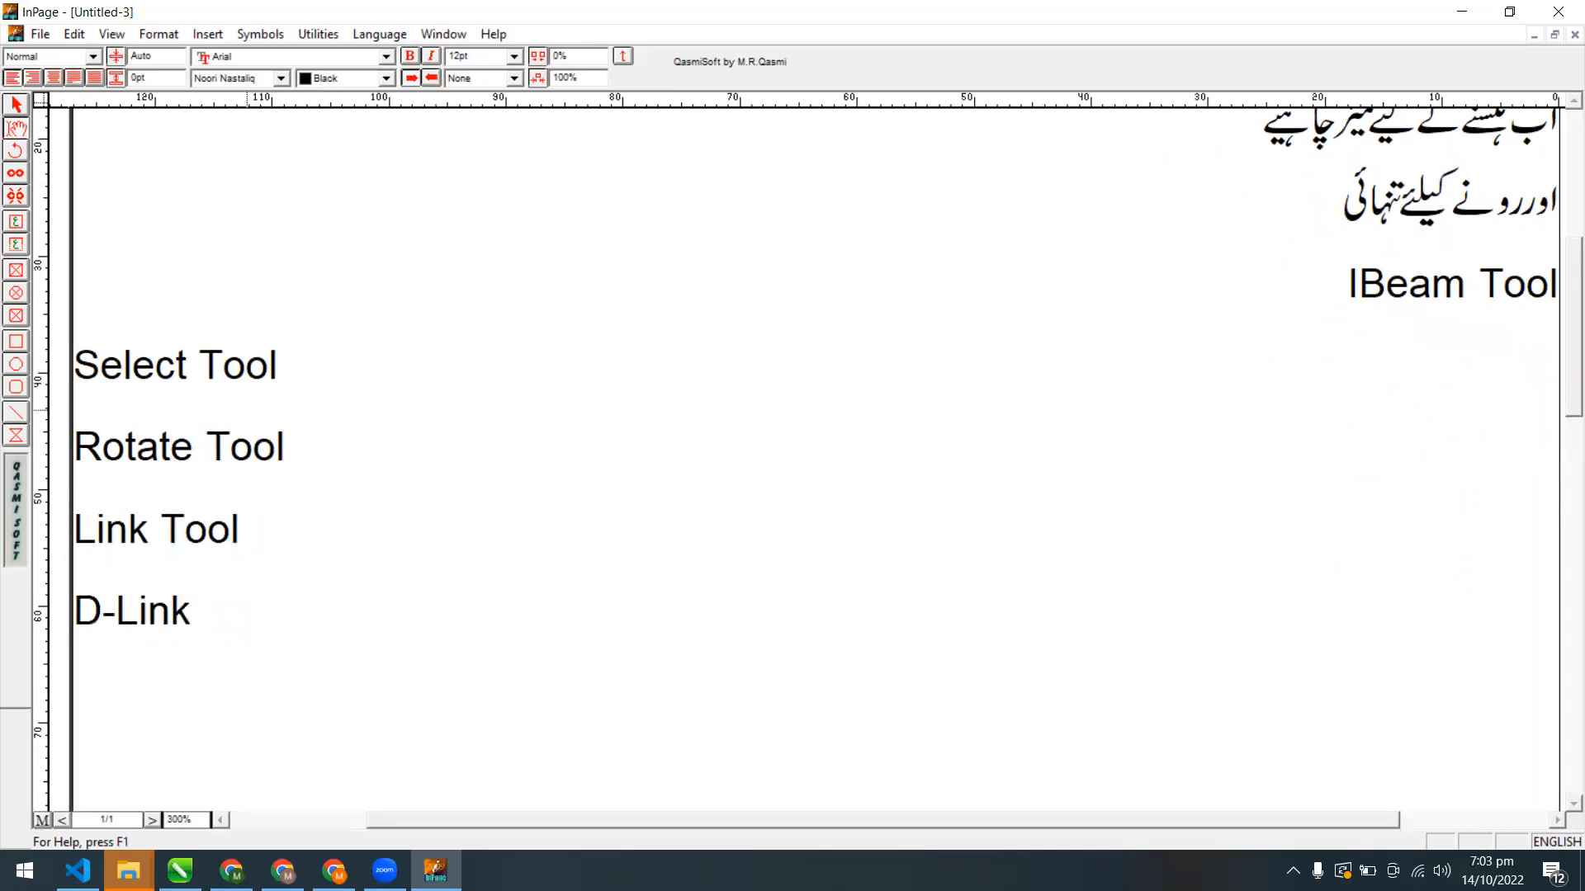
pyautogui.write('Tool')
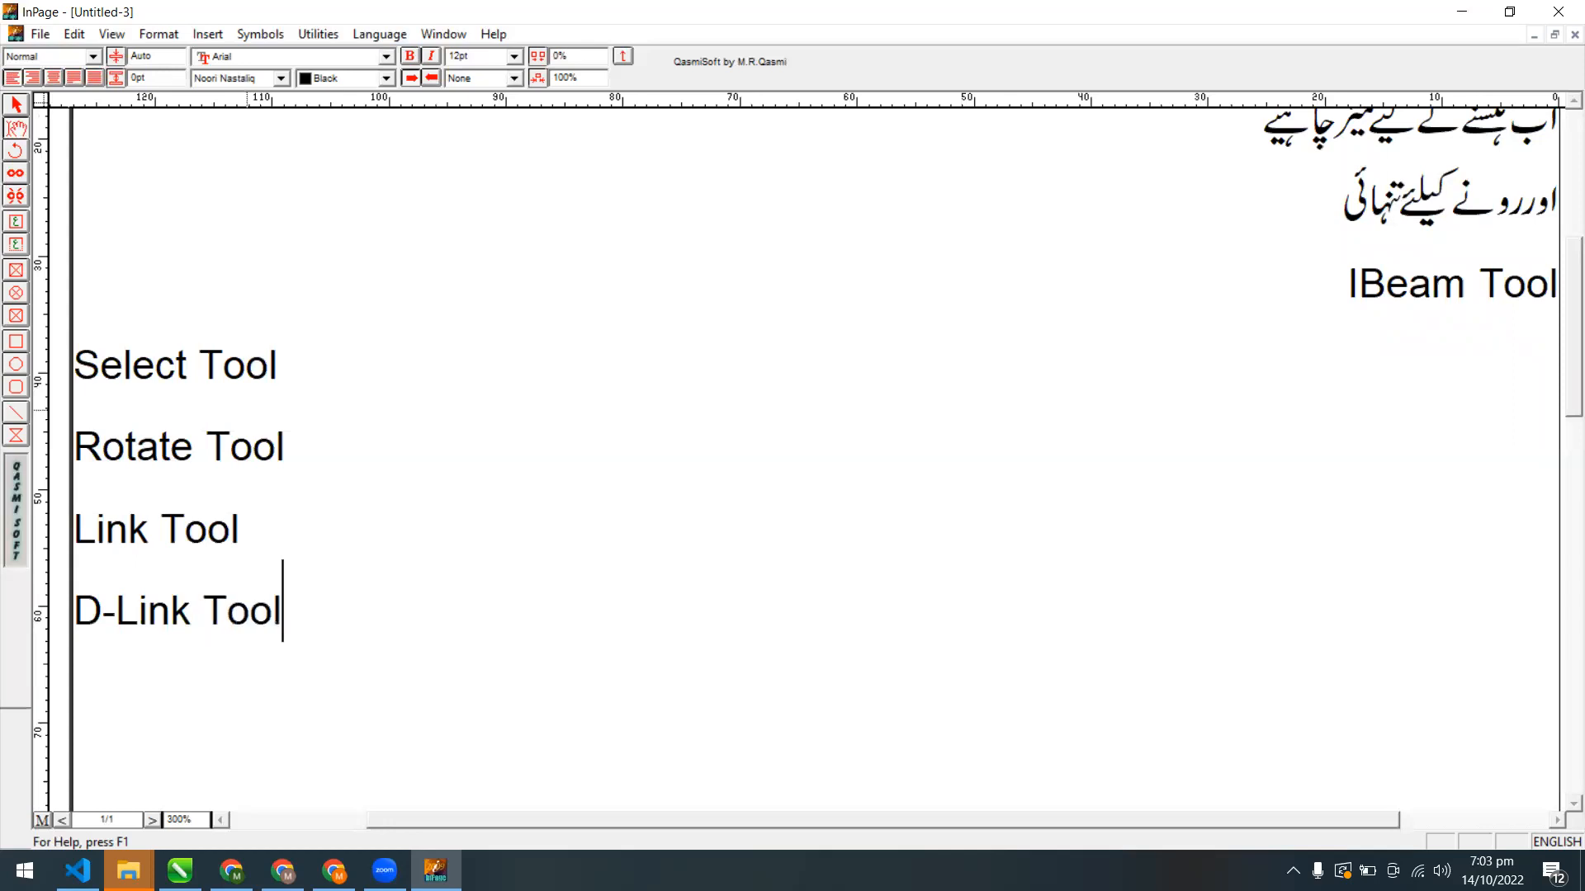
pyautogui.press('Return')
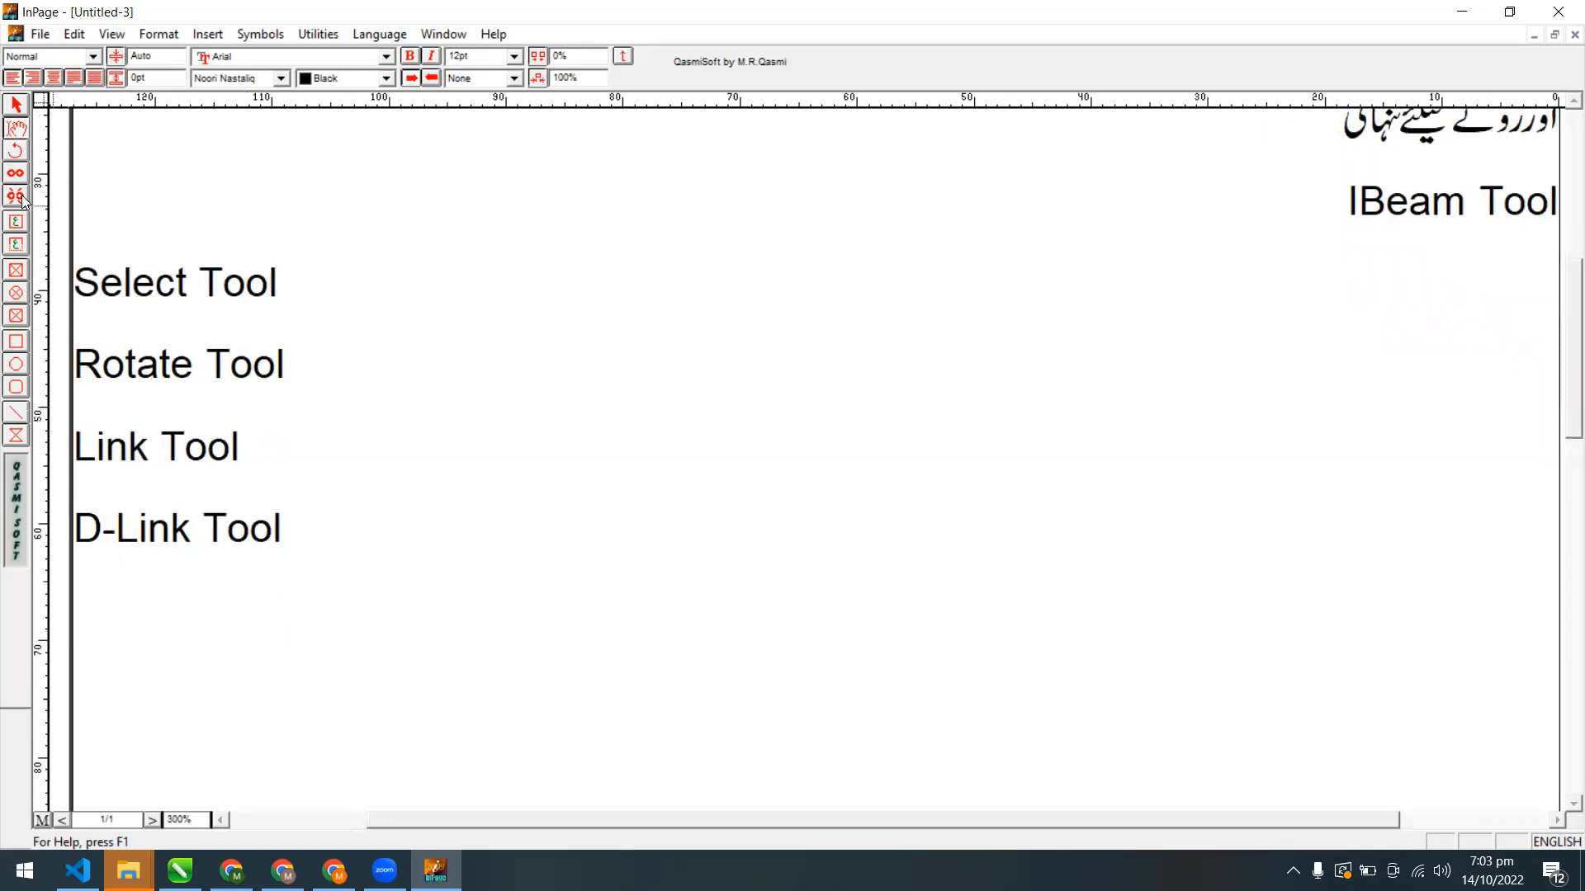
# Activate the Select, I-Beam, Rotate, Link, D-Link and text box tools one after another
pyautogui.click(19, 106)
pyautogui.click(20, 131)
pyautogui.click(22, 156)
pyautogui.click(24, 178)
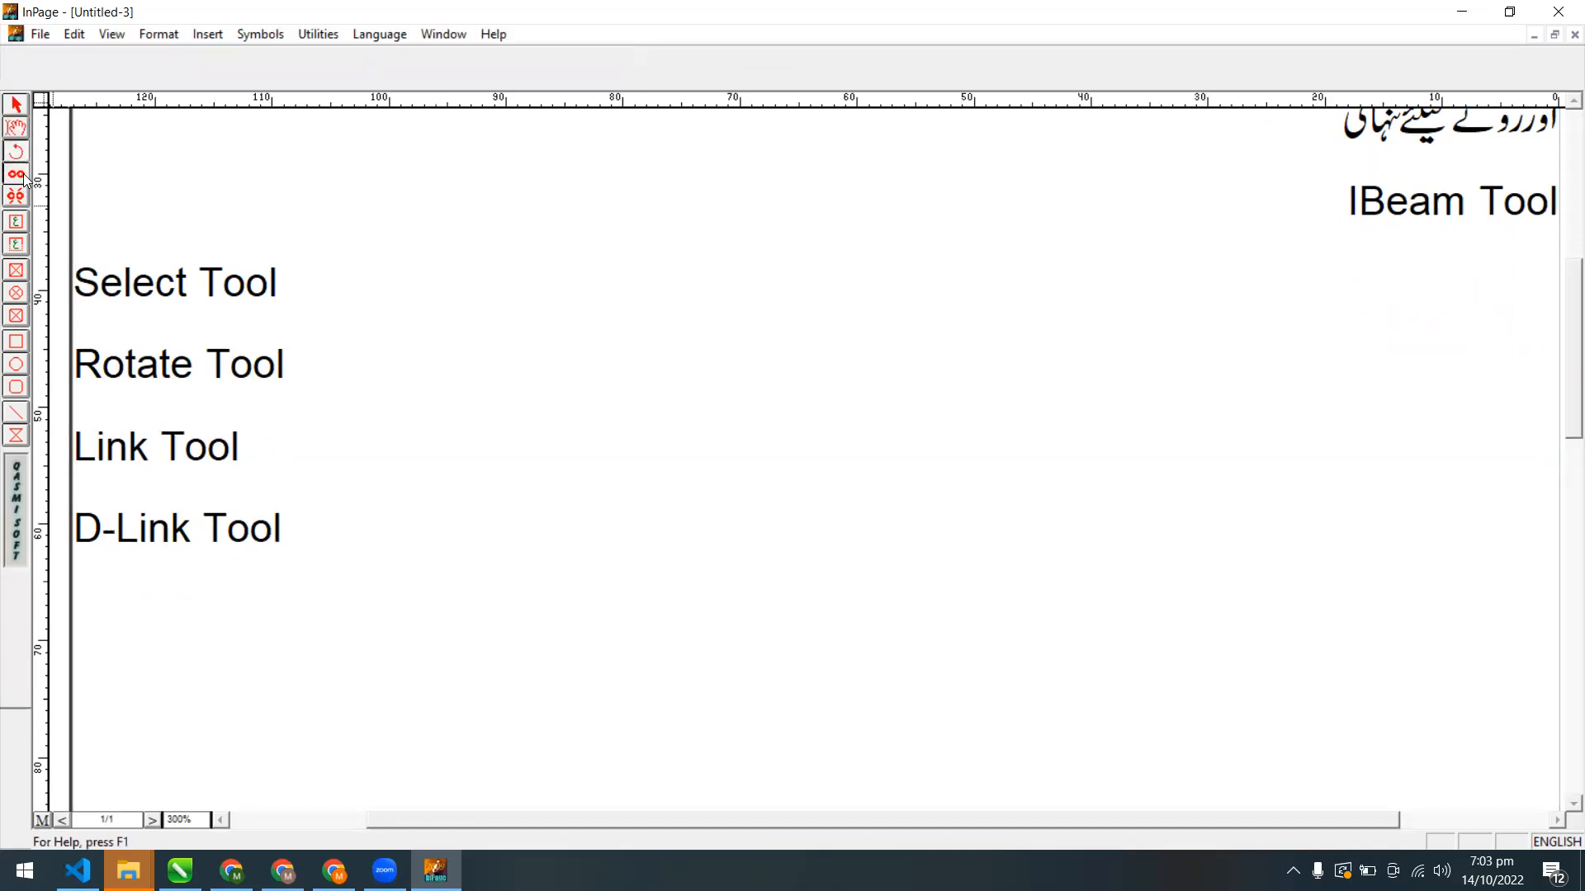
pyautogui.click(18, 194)
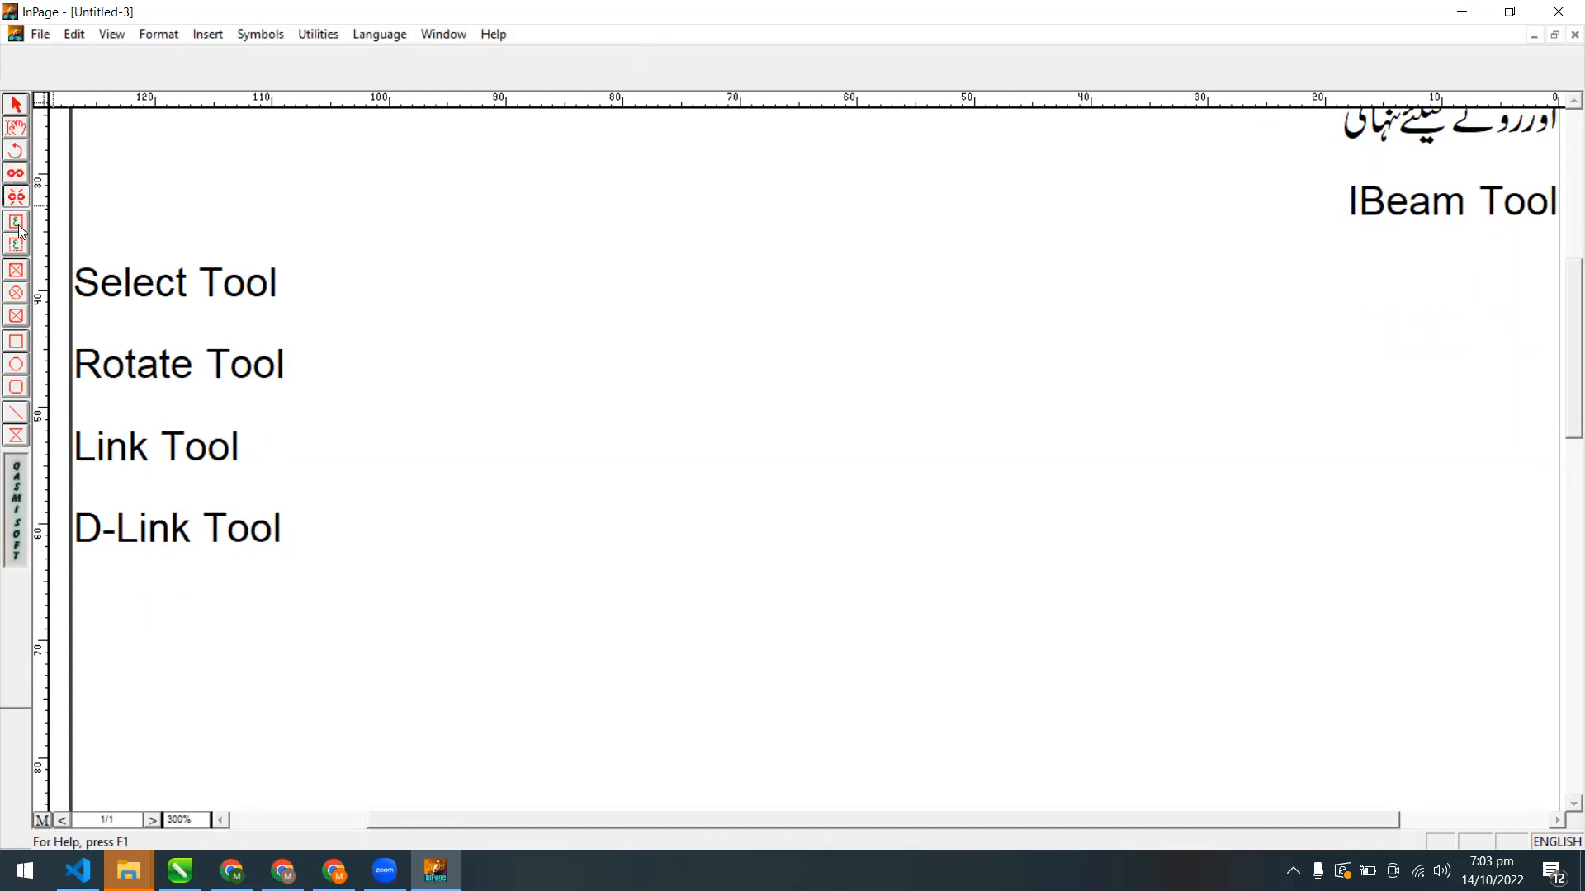
pyautogui.click(18, 224)
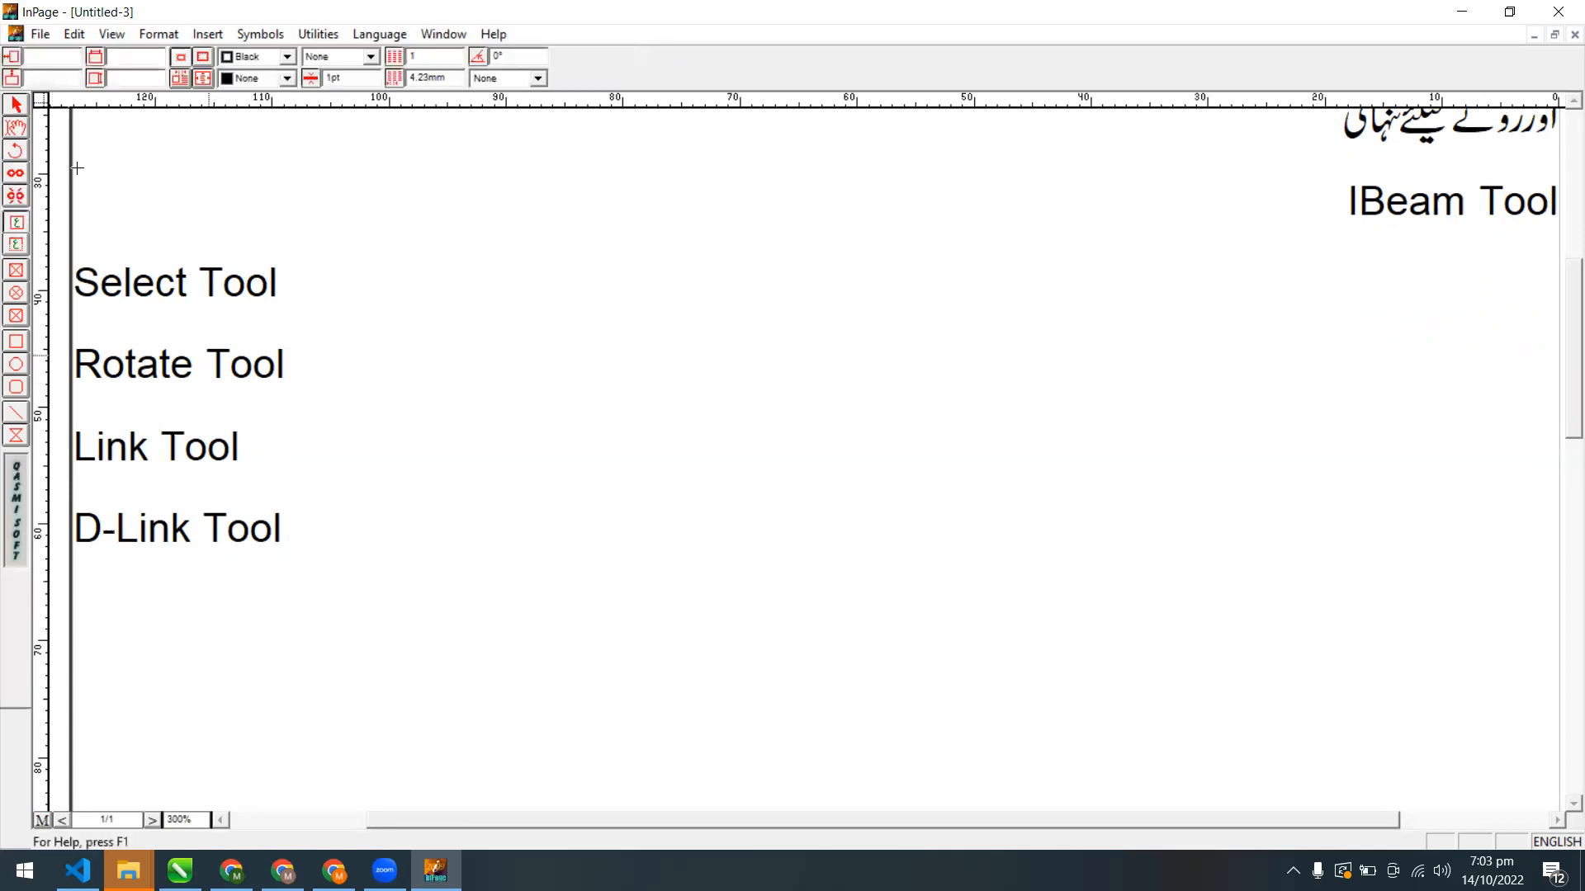
# Add the line "Text Box Tool" below "D-Link Tool"
pyautogui.click(28, 127)
pyautogui.click(319, 523)
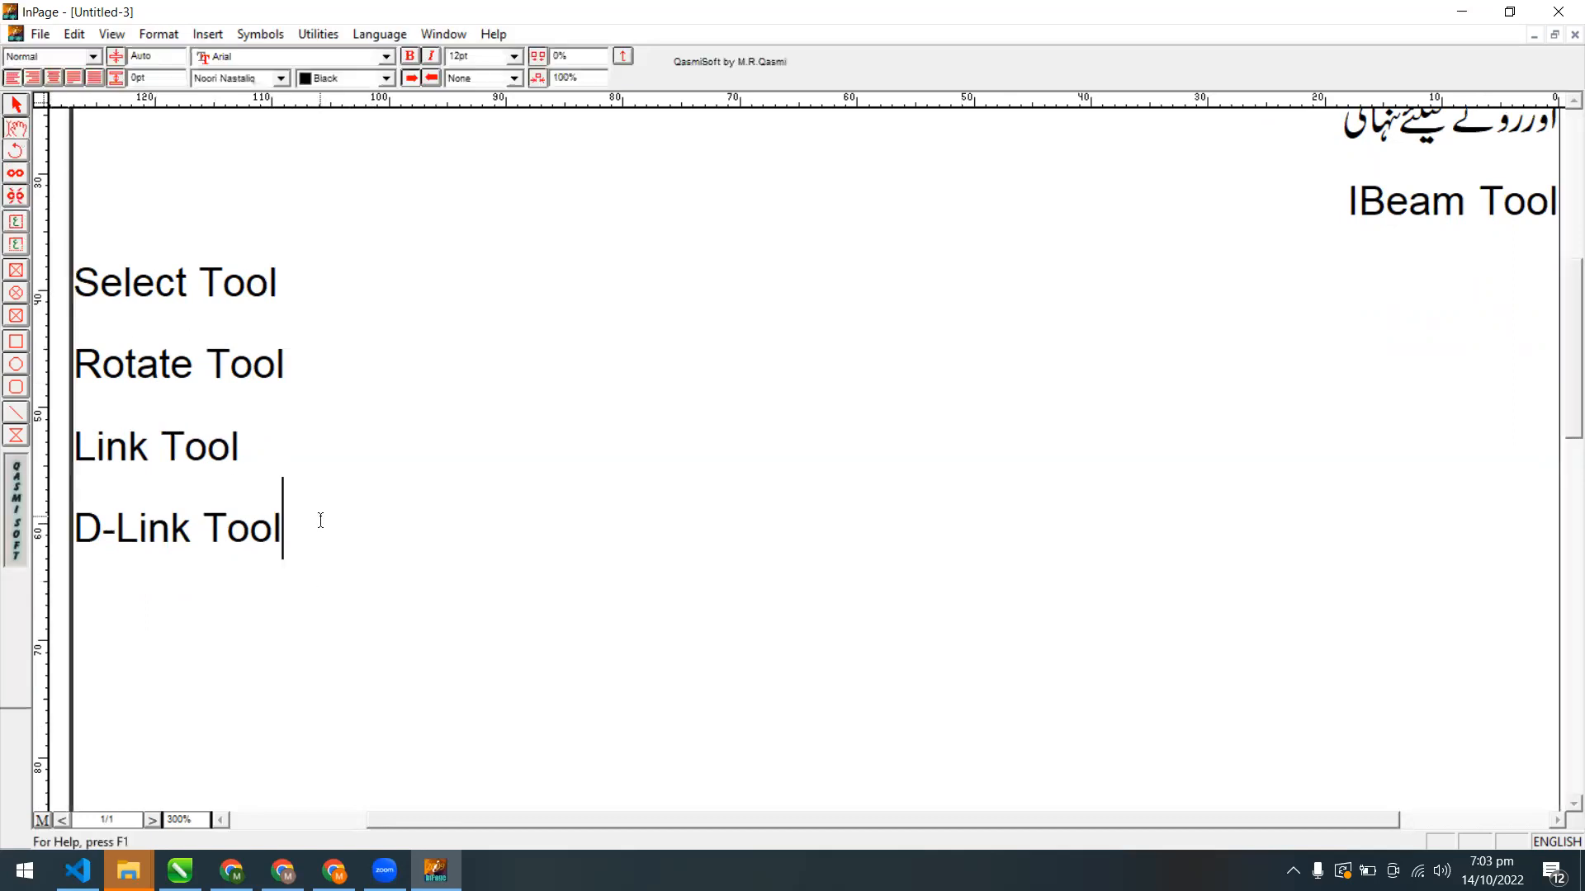
pyautogui.press('Return')
pyautogui.write('Text Boox')
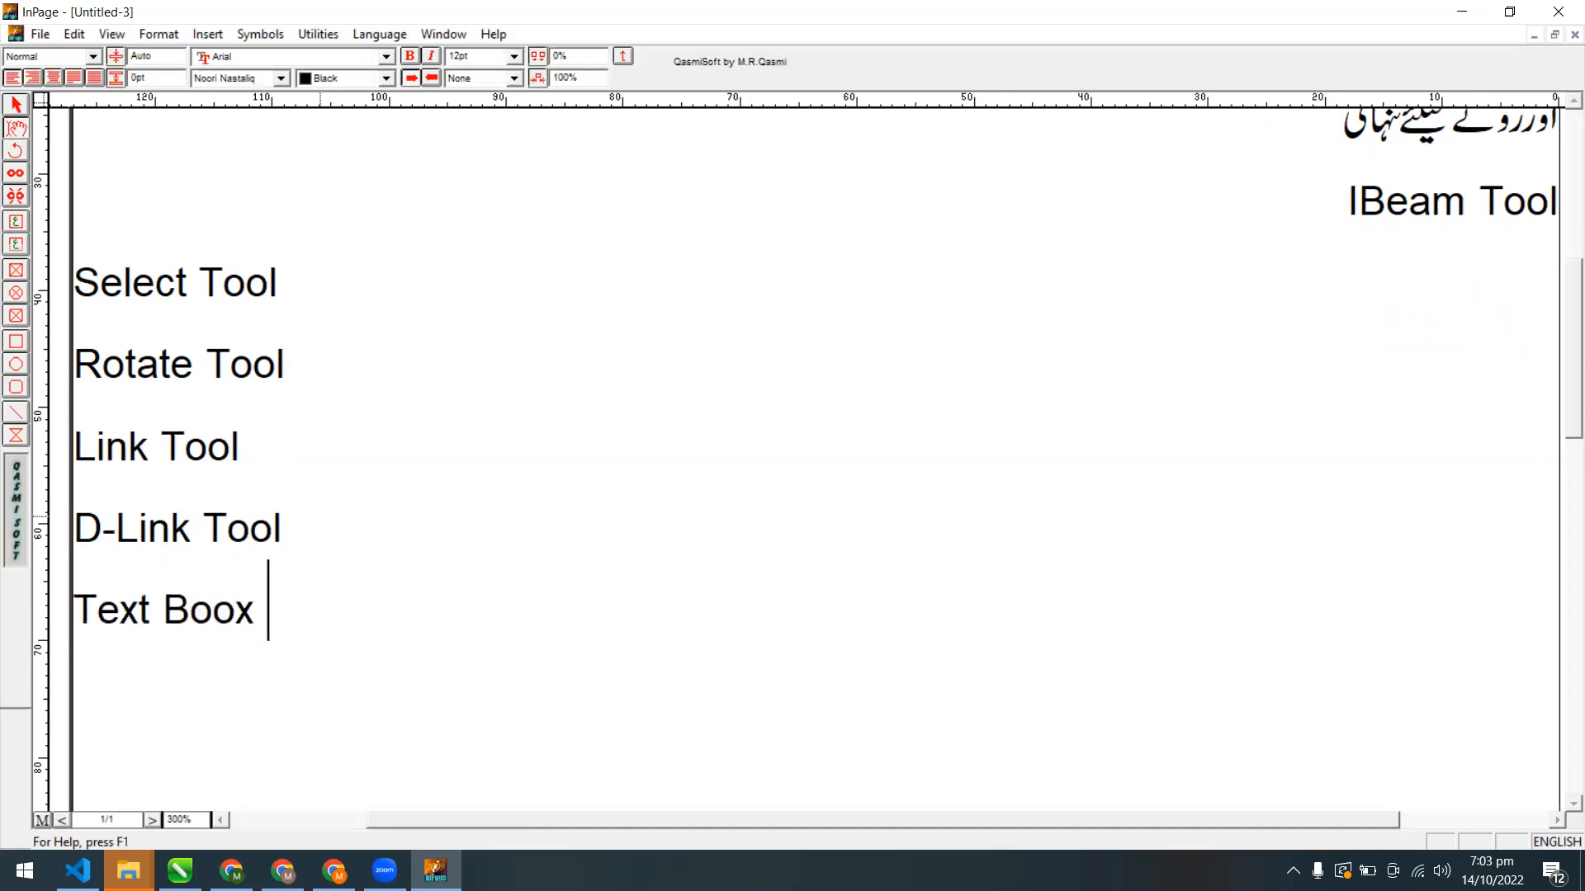
pyautogui.press('BackSpace')
pyautogui.press('BackSpace')
pyautogui.press('BackSpace')
pyautogui.write('ox Tool')
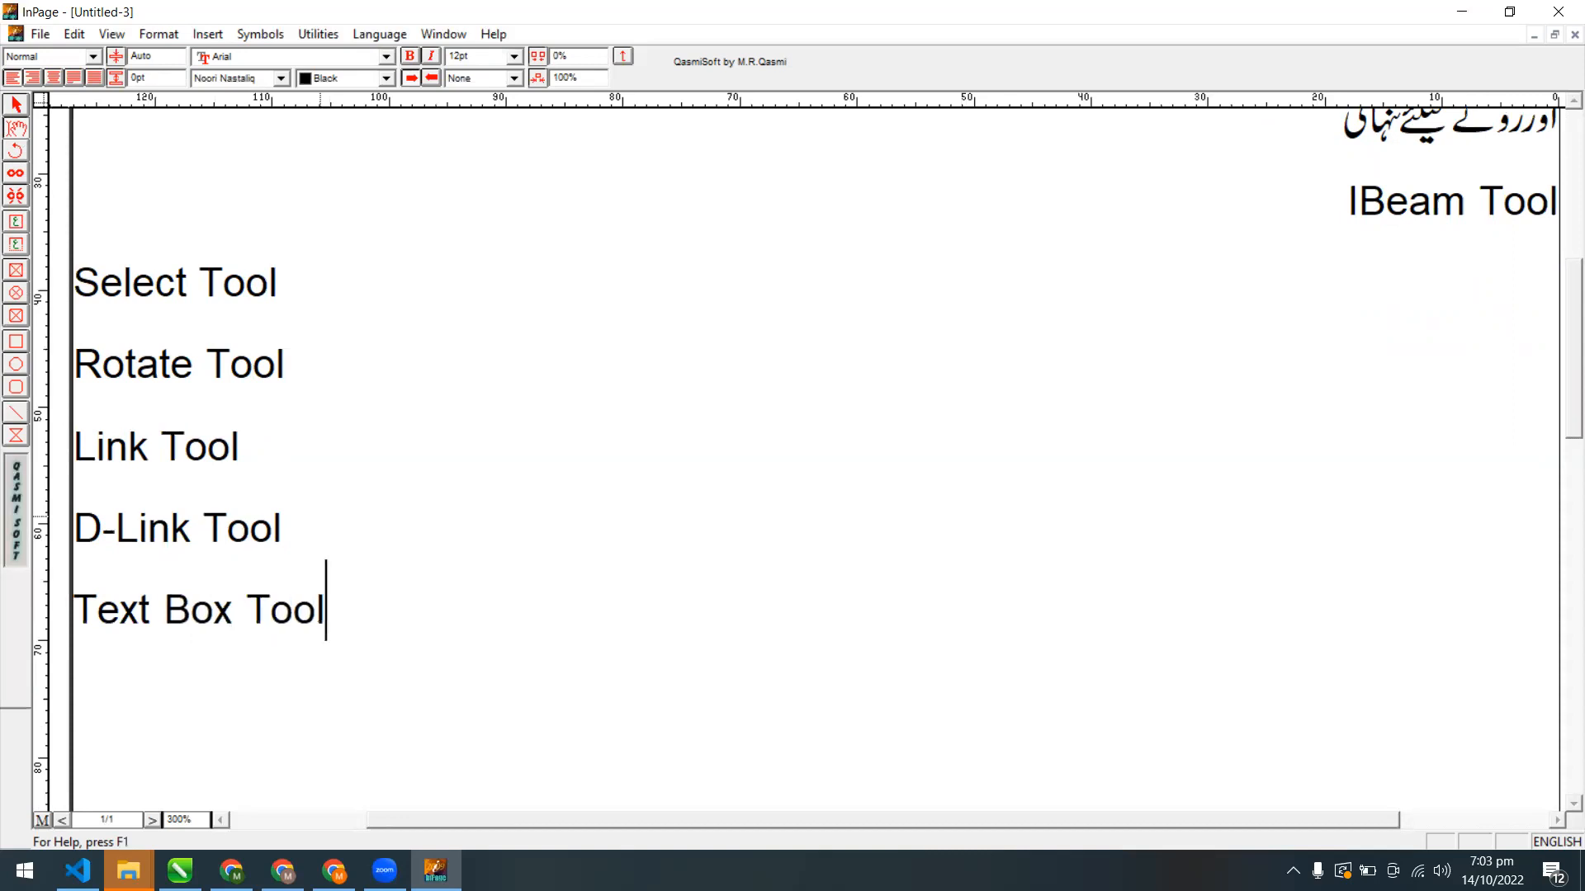
# Add the line "Title TExt Box Tool" below "Text Box Tool"
pyautogui.press('Return')
pyautogui.scroll(-2, 321, 520)
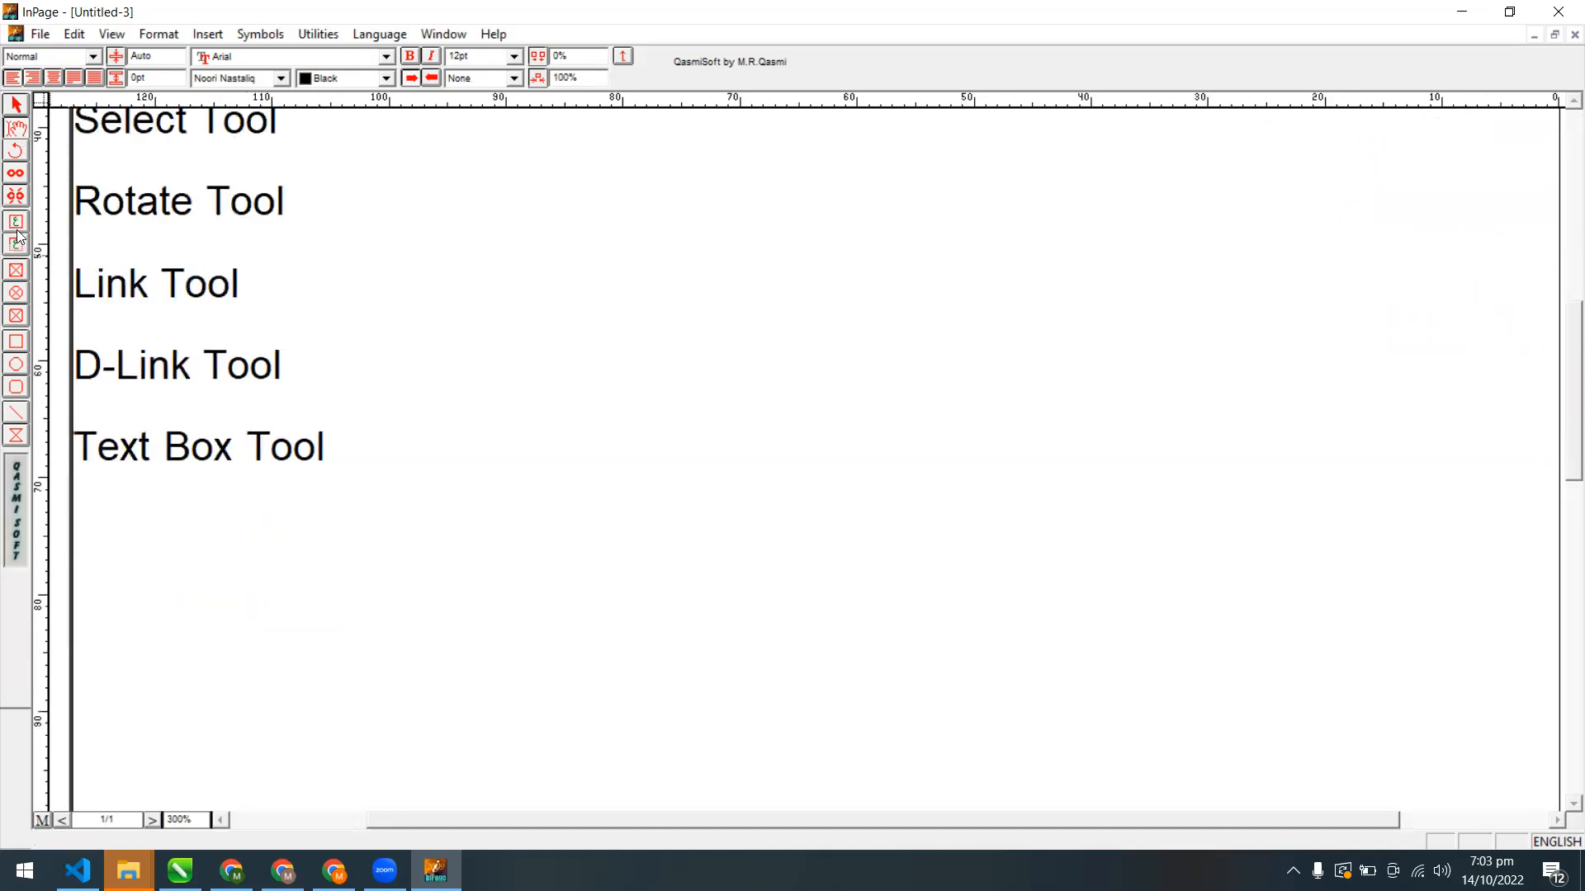
pyautogui.write('Title TE')
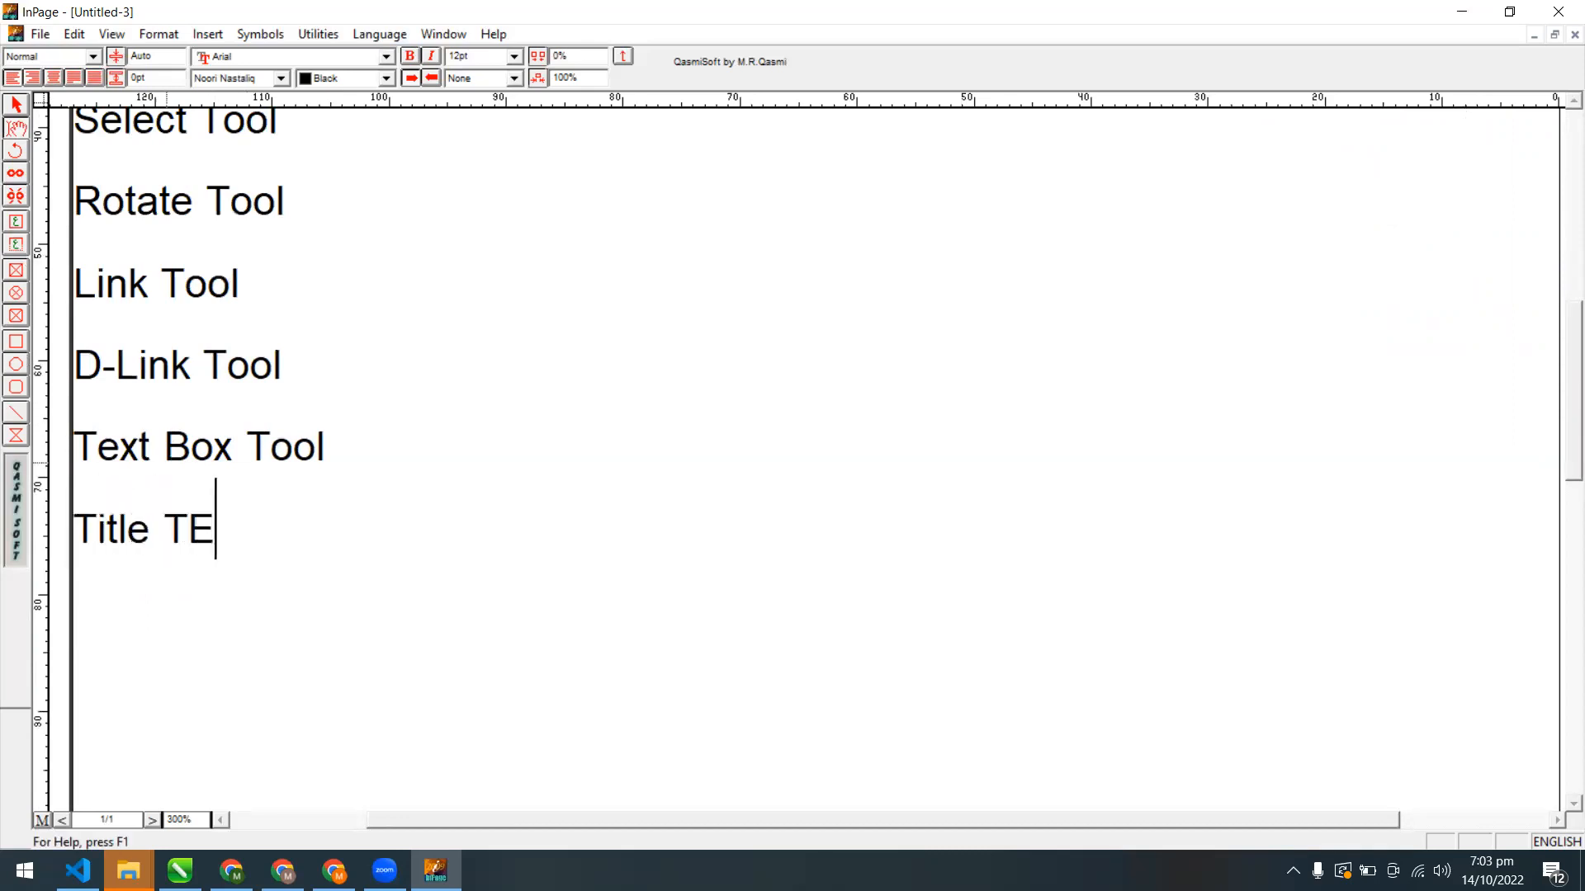
pyautogui.write('xt Box Tool')
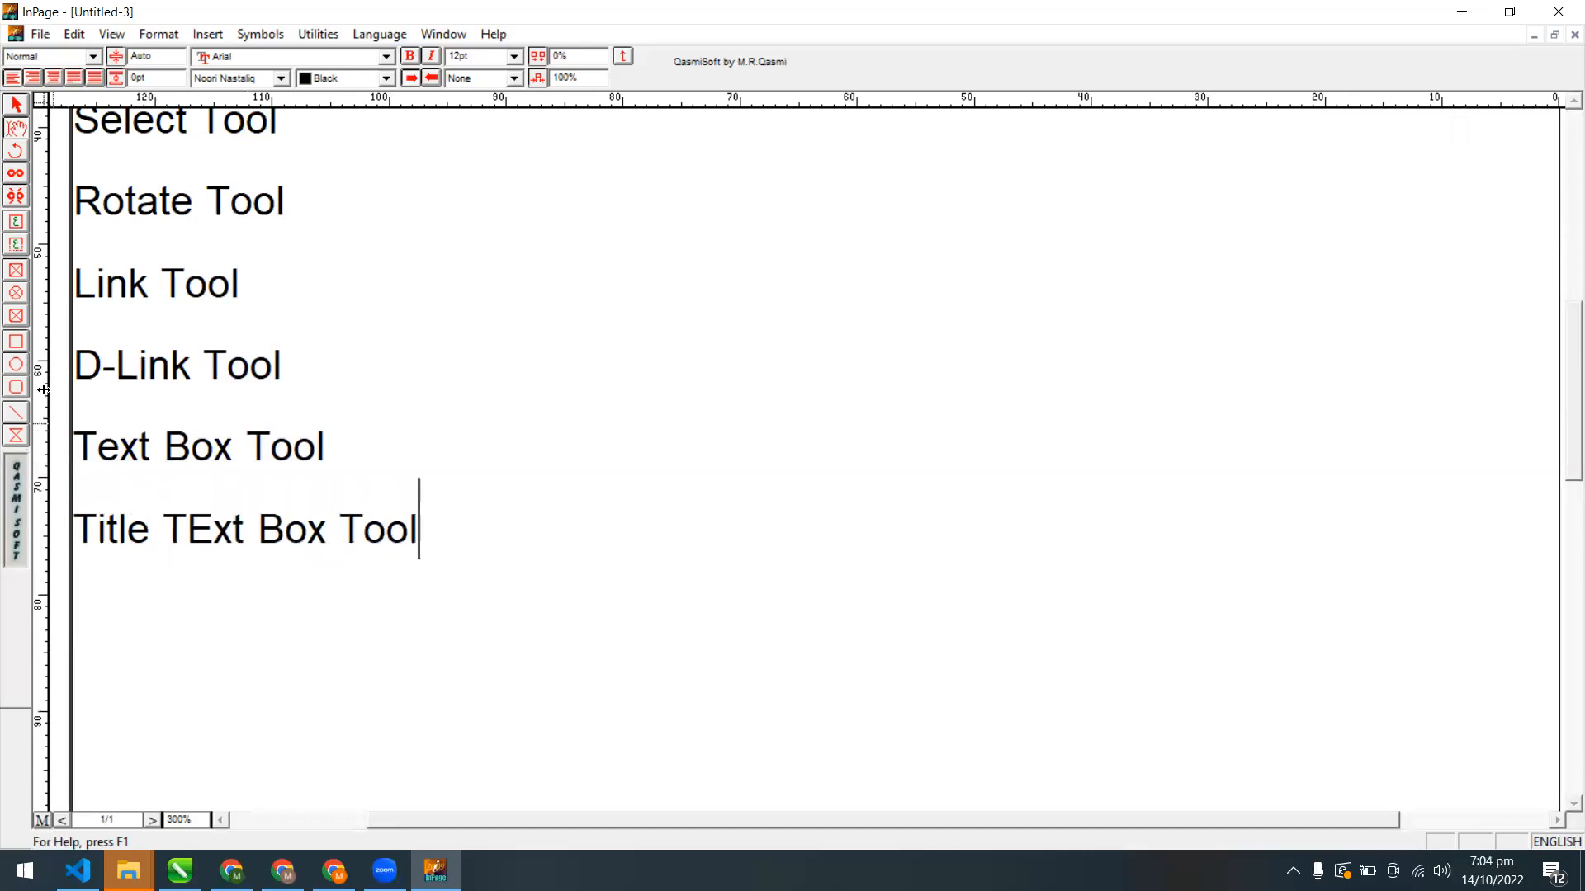
# Activate the text box and title text box tools in turn and set the page view to 200%
pyautogui.click(16, 221)
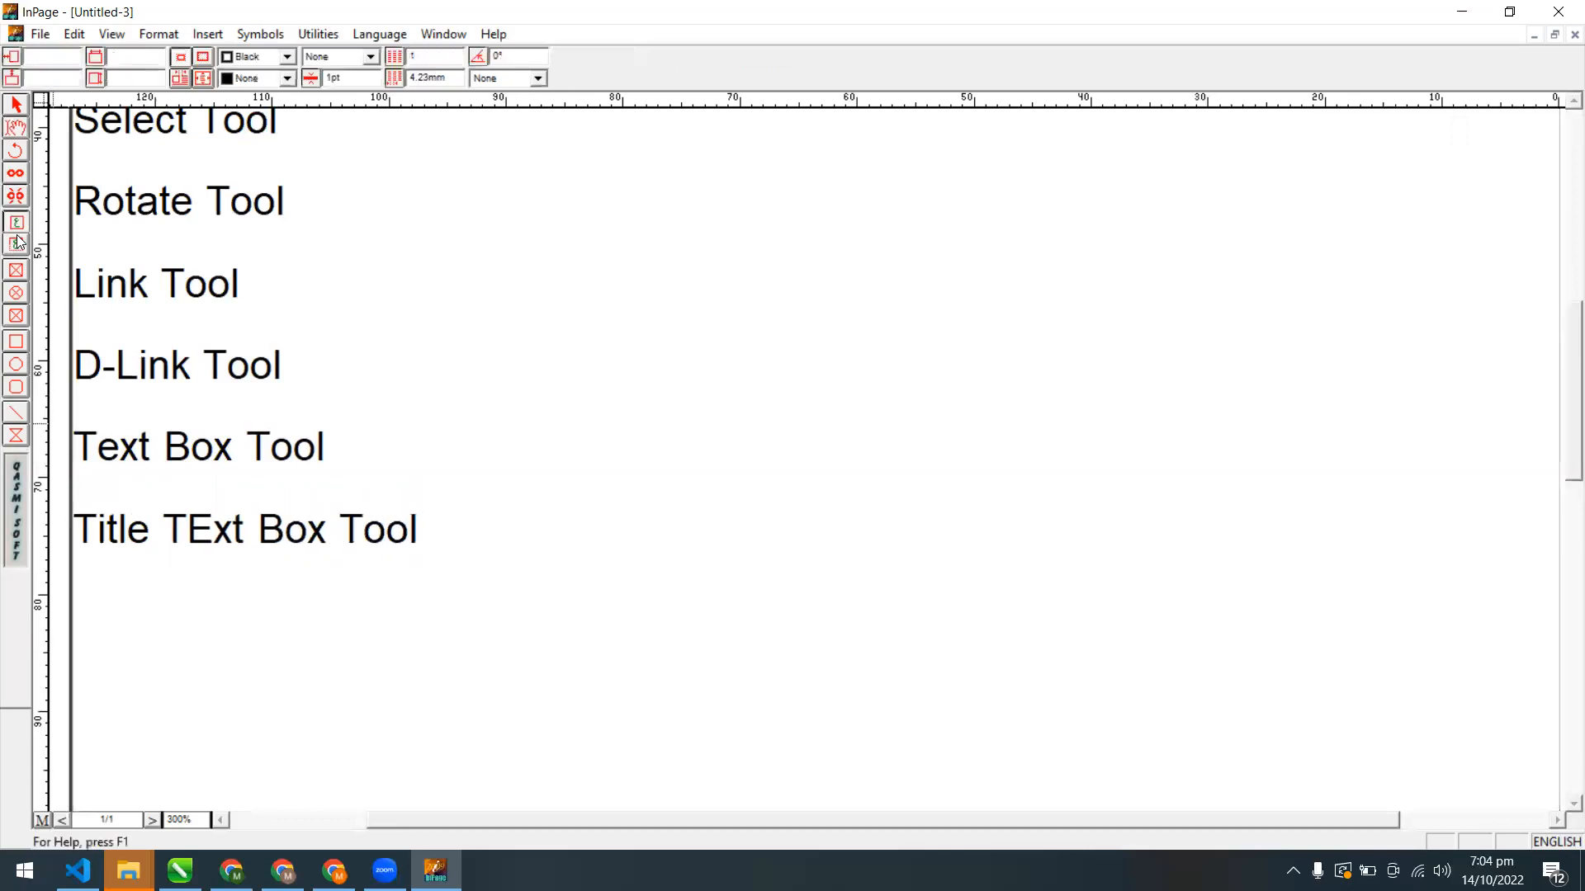
pyautogui.click(18, 225)
pyautogui.click(17, 130)
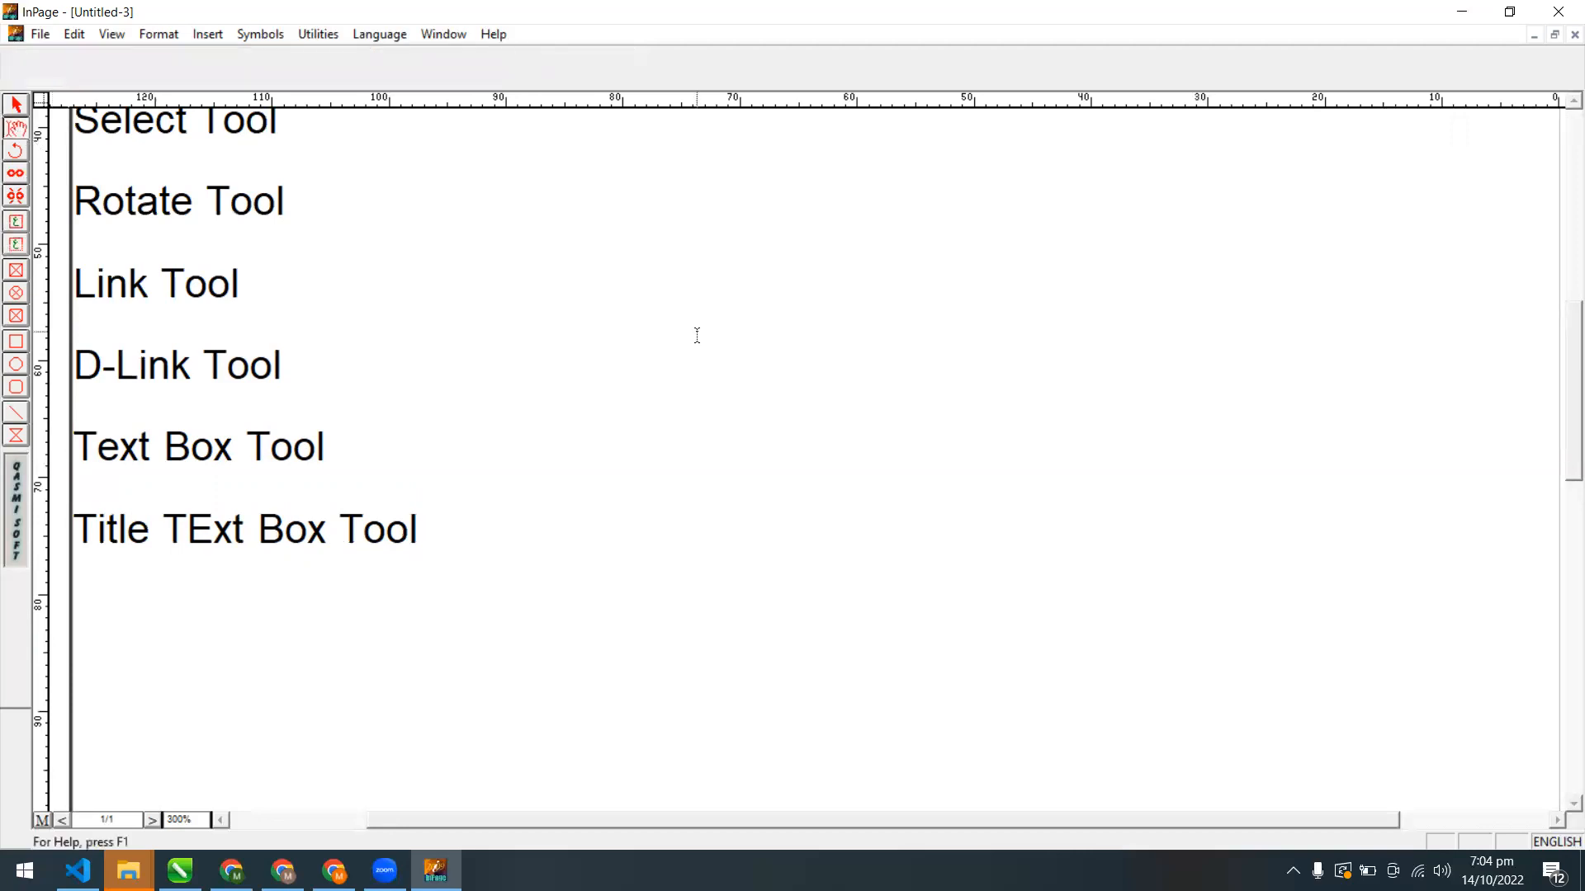
pyautogui.hotkey('ctrl', '5')
pyautogui.hotkey('ctrl', '1')
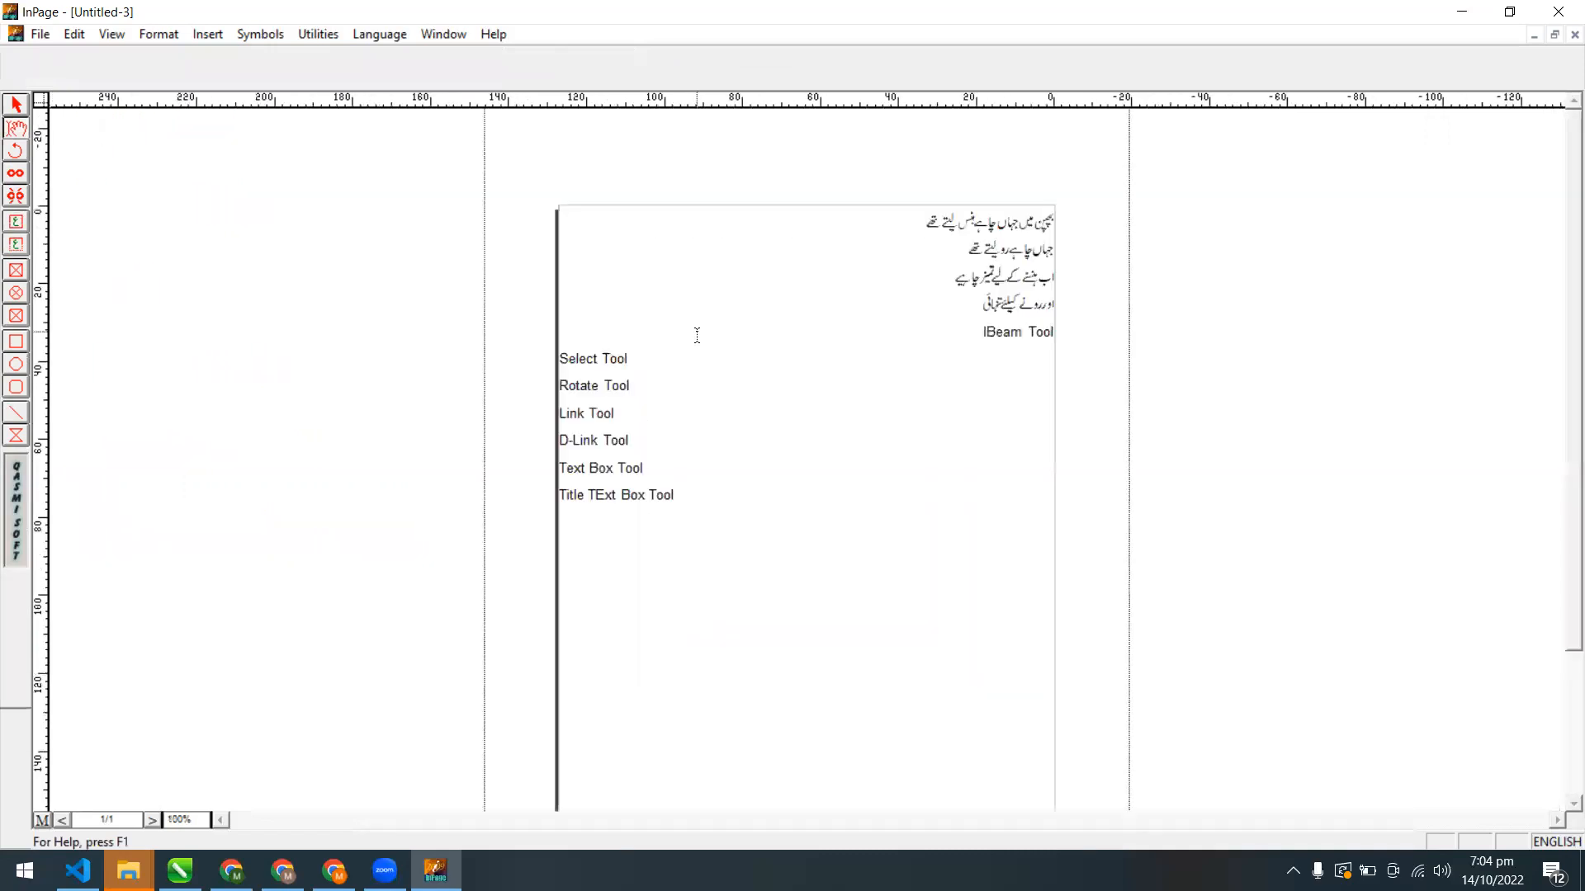
pyautogui.hotkey('ctrl', '2')
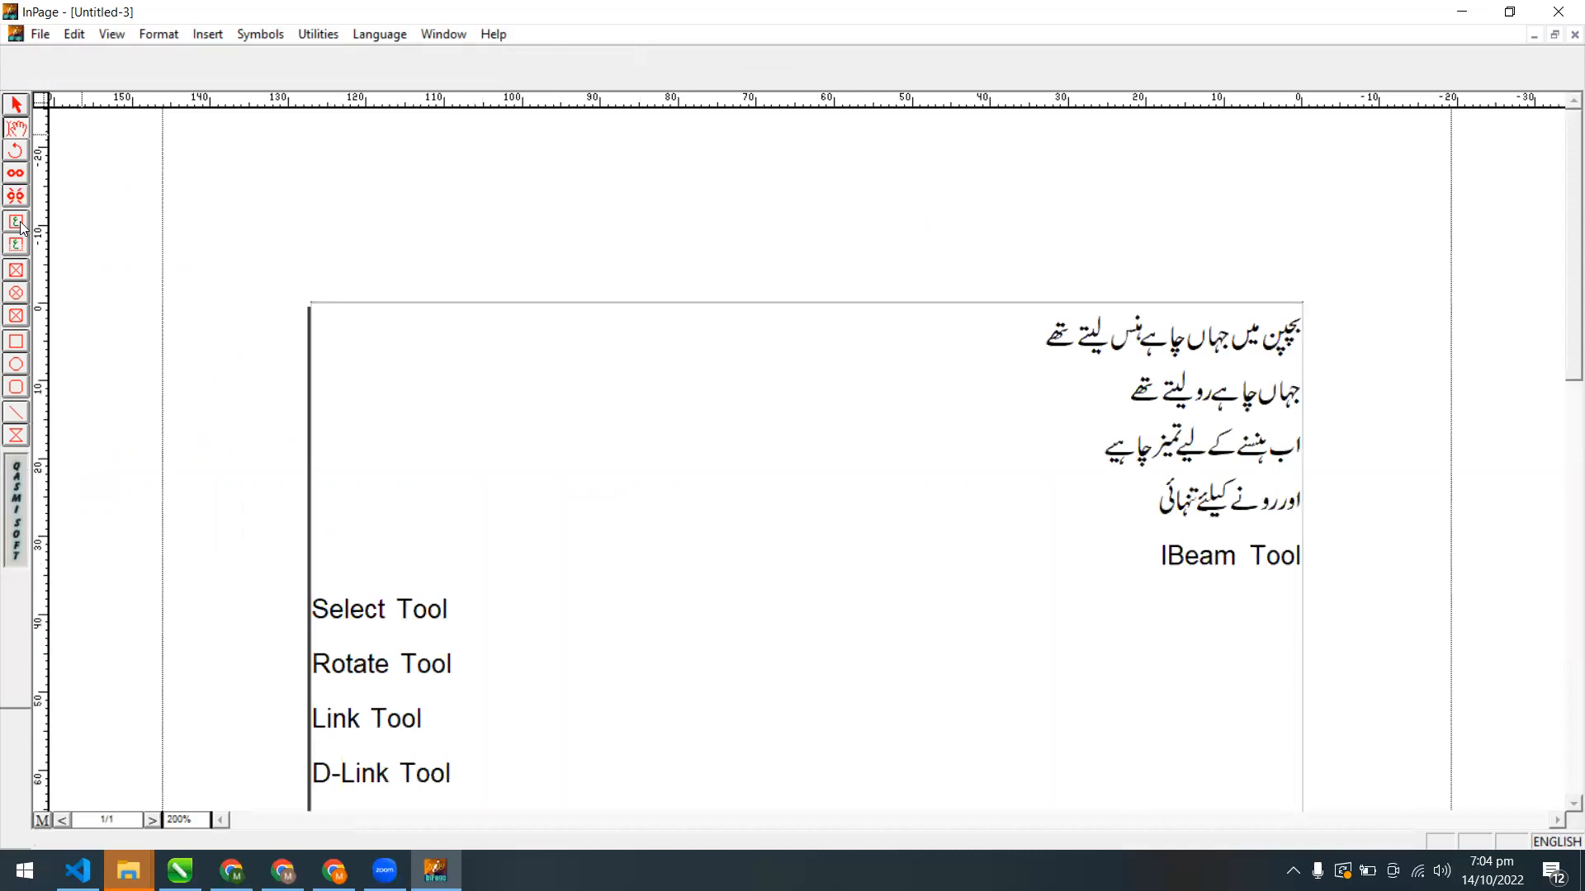
pyautogui.click(17, 246)
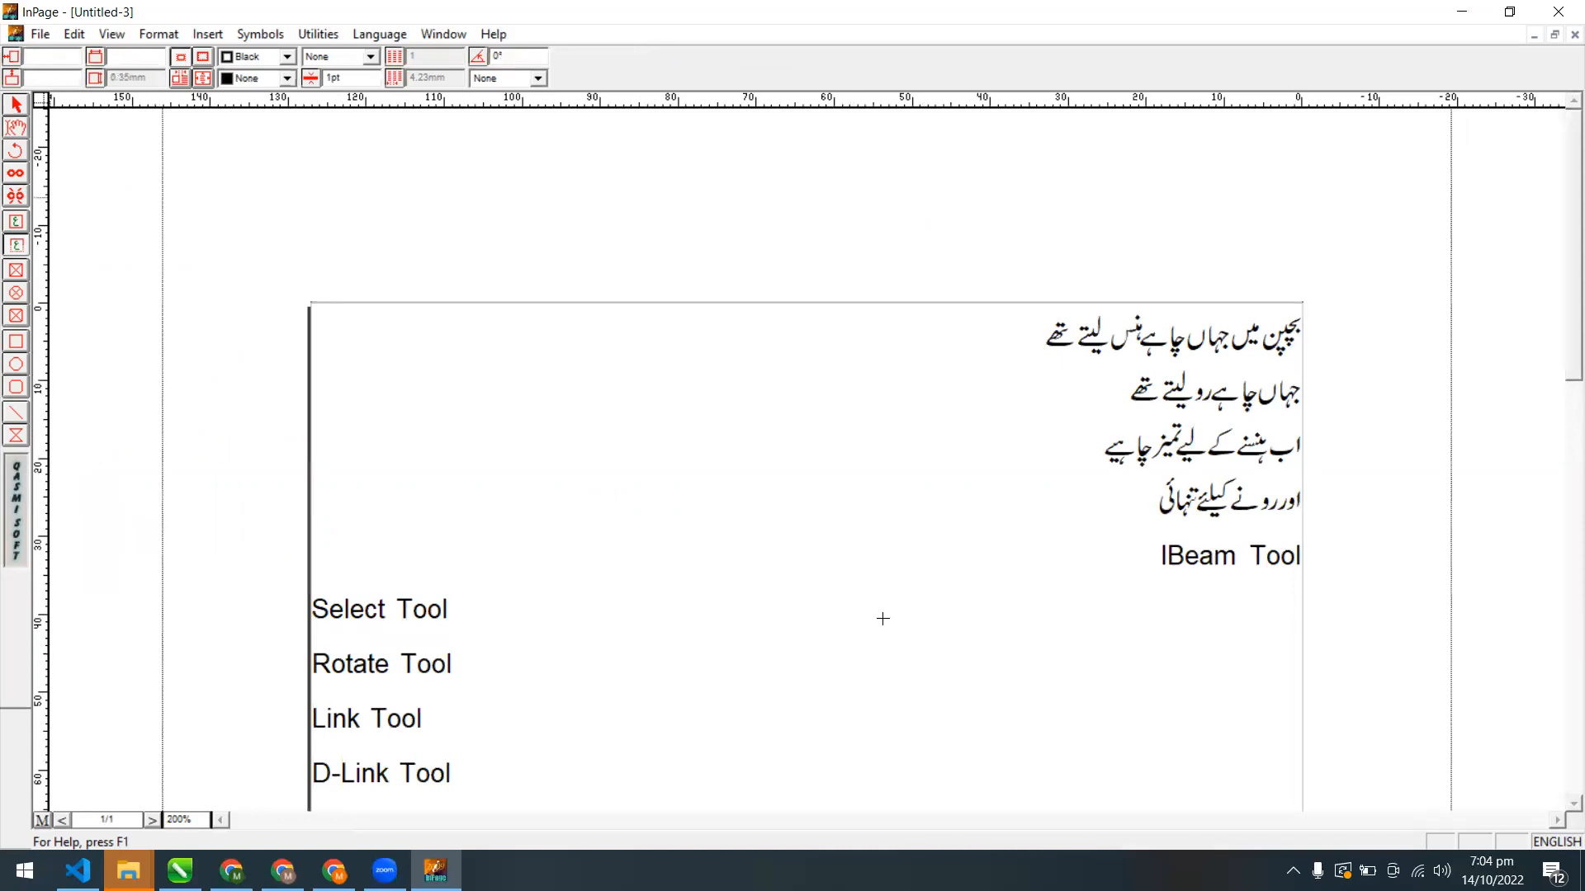
# Add the line "Picture Box Tool" below "Title TExt Box Tool"
pyautogui.scroll(-1, 1563, 392)
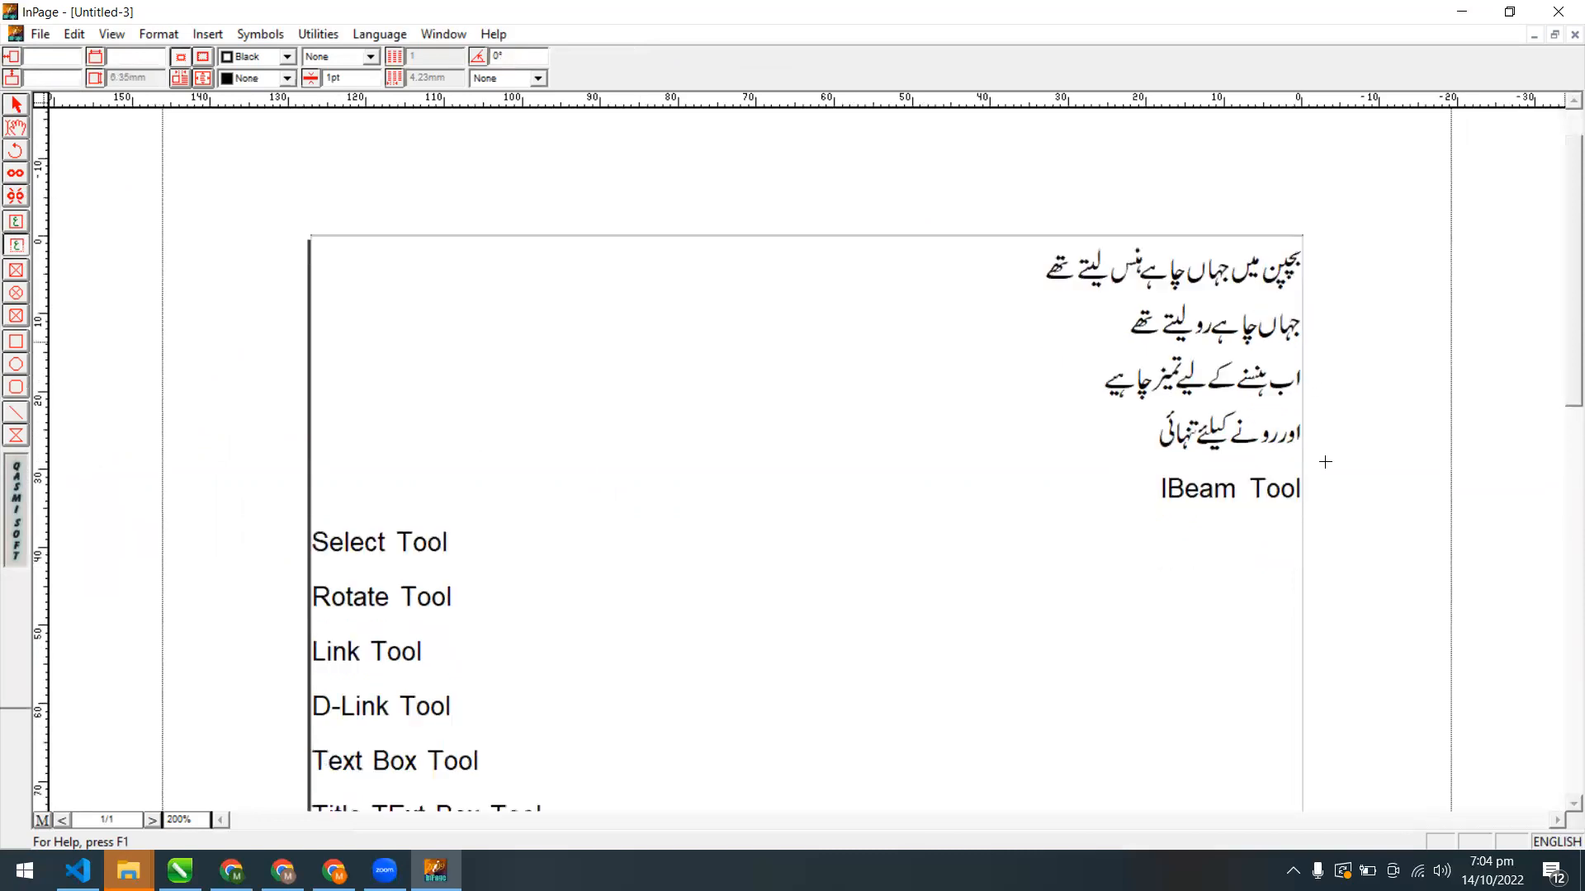
pyautogui.scroll(-2, 1561, 355)
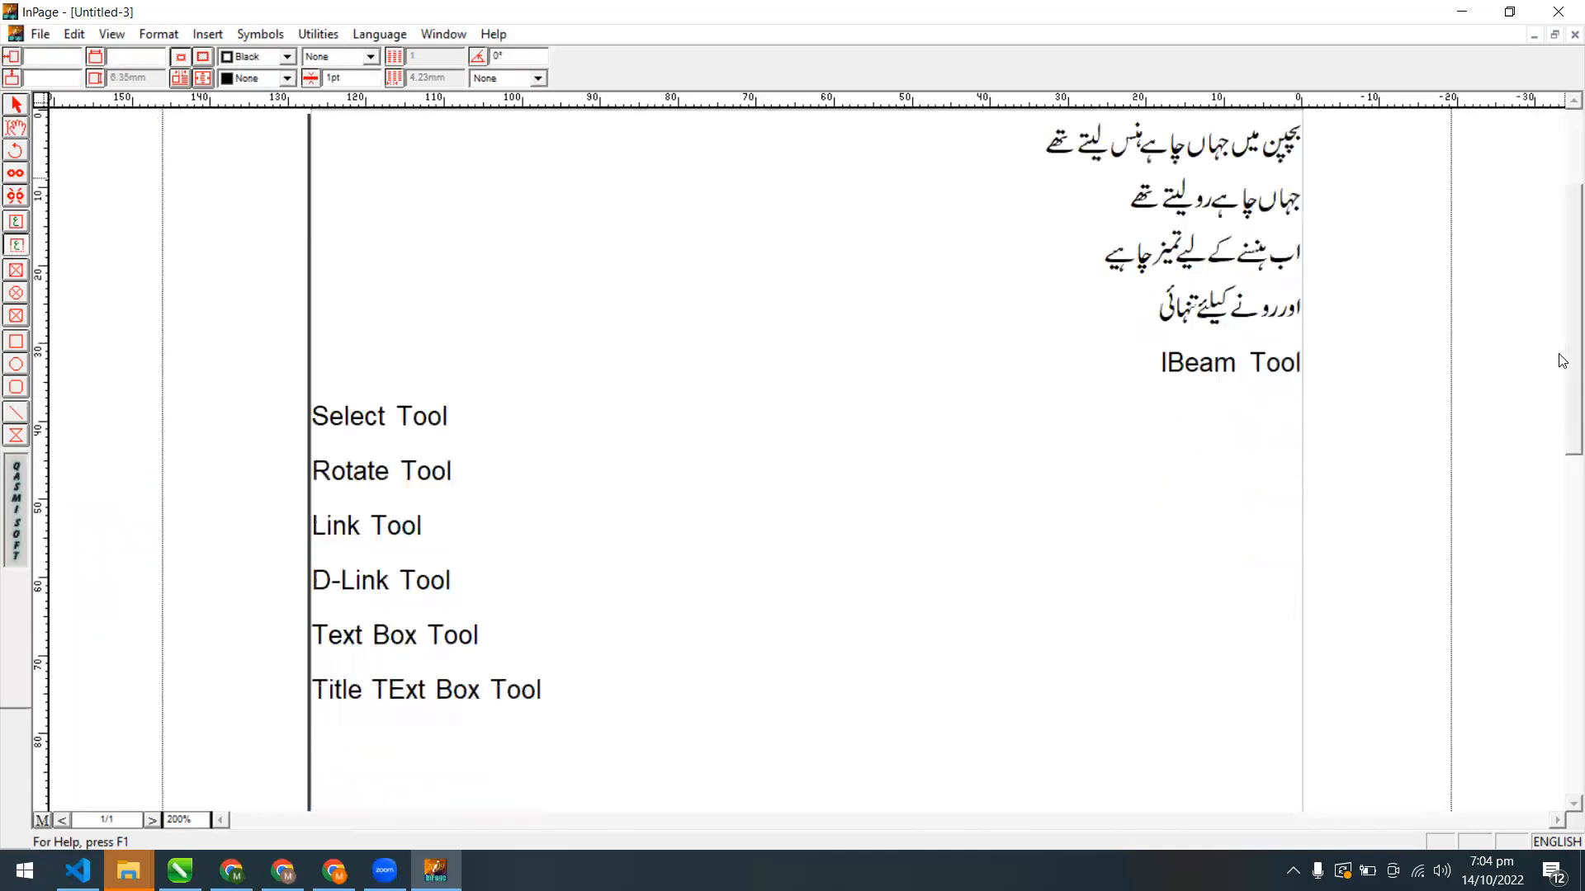
pyautogui.scroll(-1, 1560, 382)
pyautogui.click(15, 270)
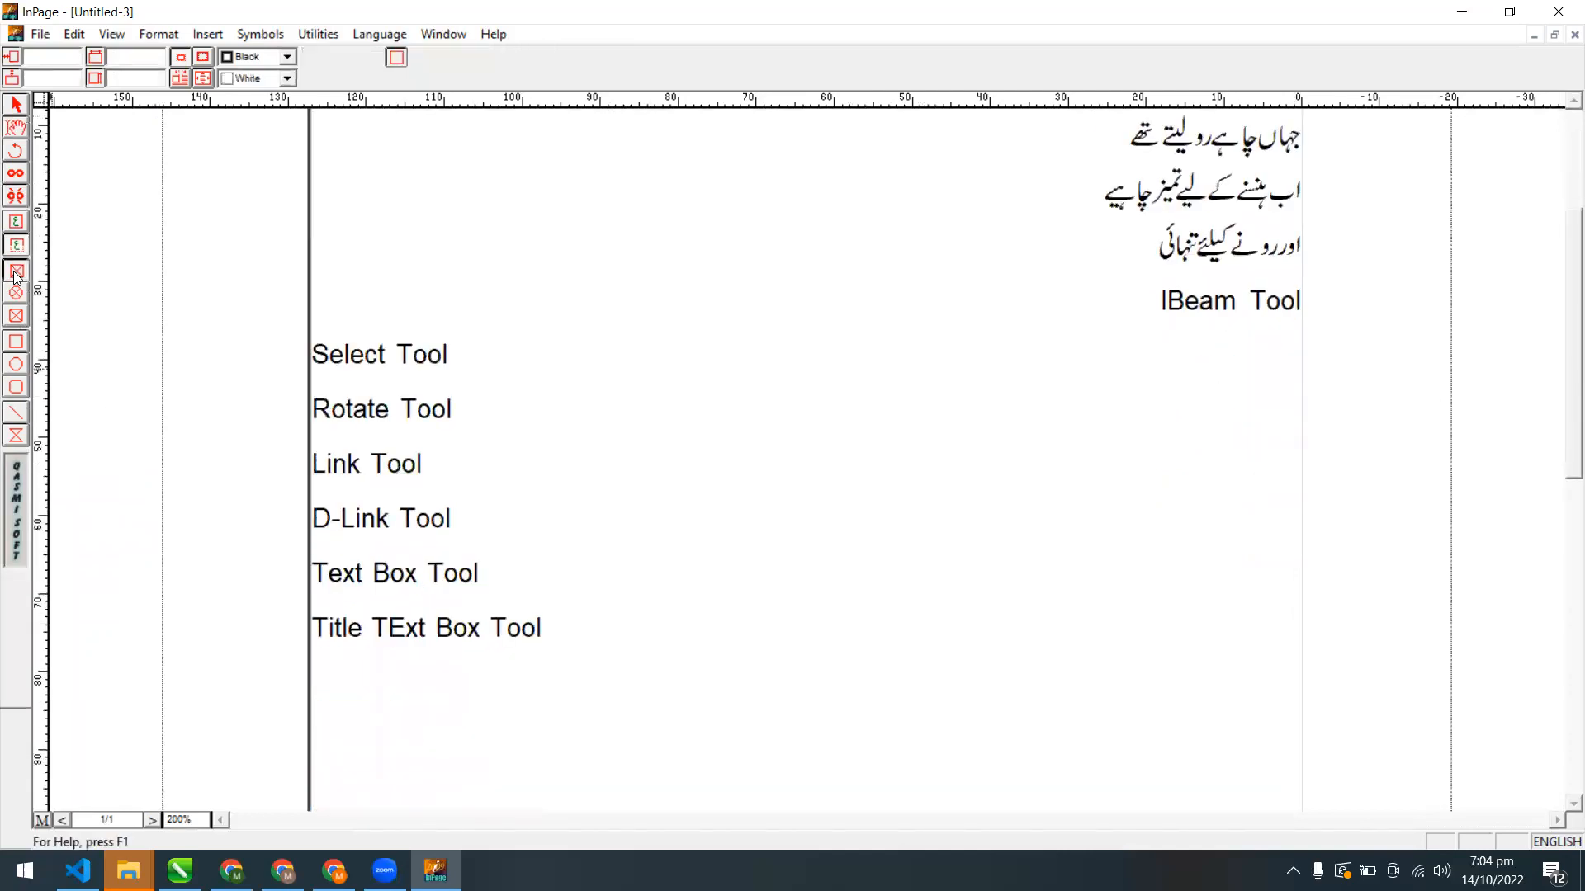
pyautogui.click(18, 129)
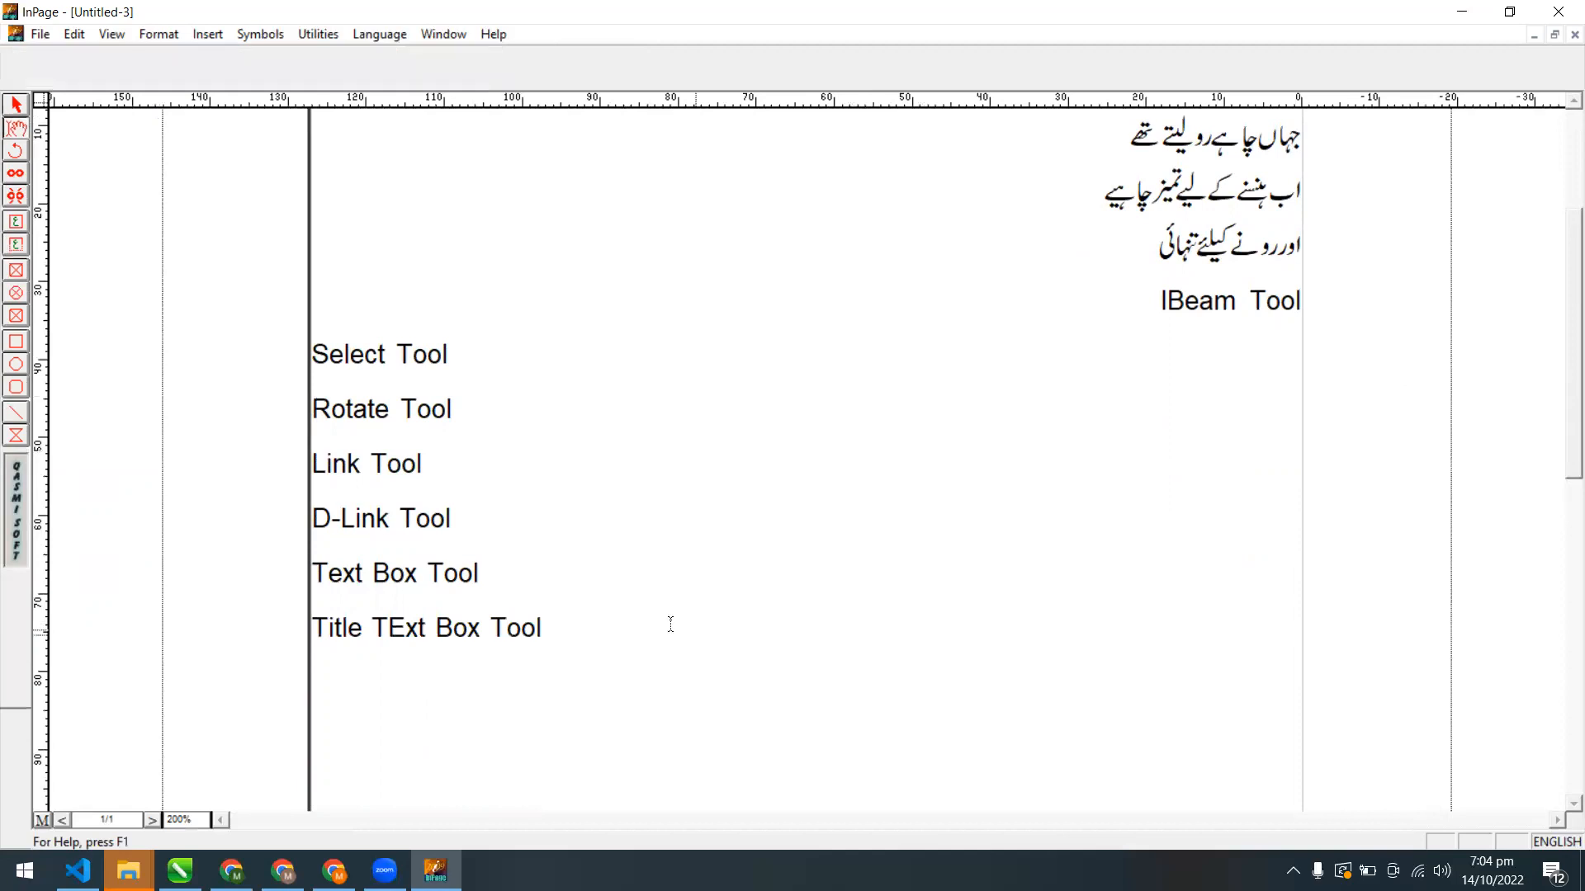
pyautogui.click(602, 626)
pyautogui.write('P')
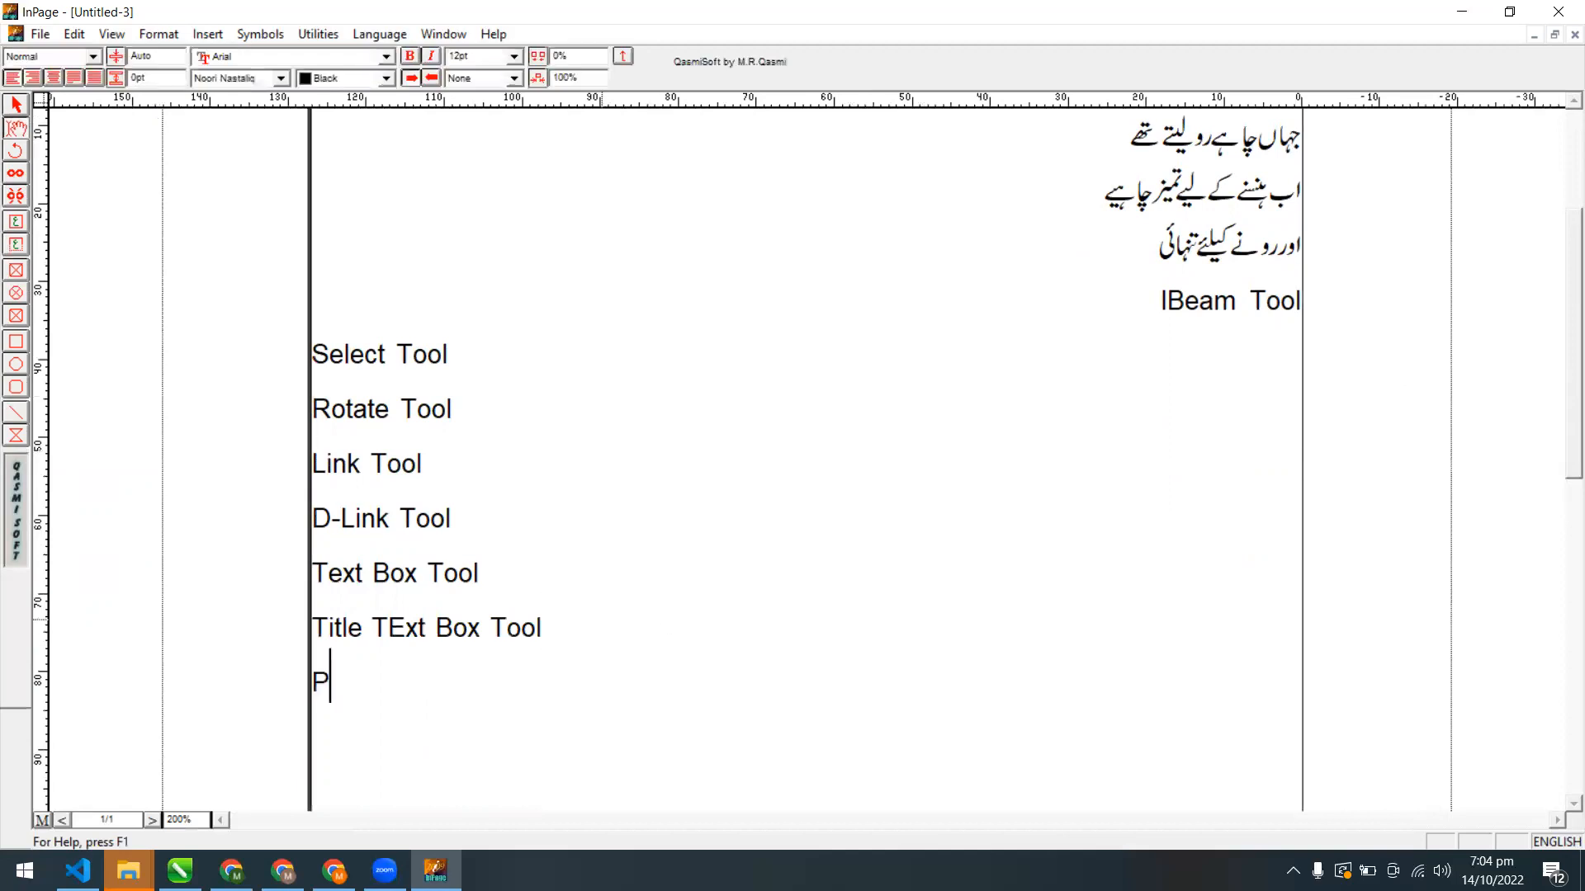
pyautogui.write('icture B')
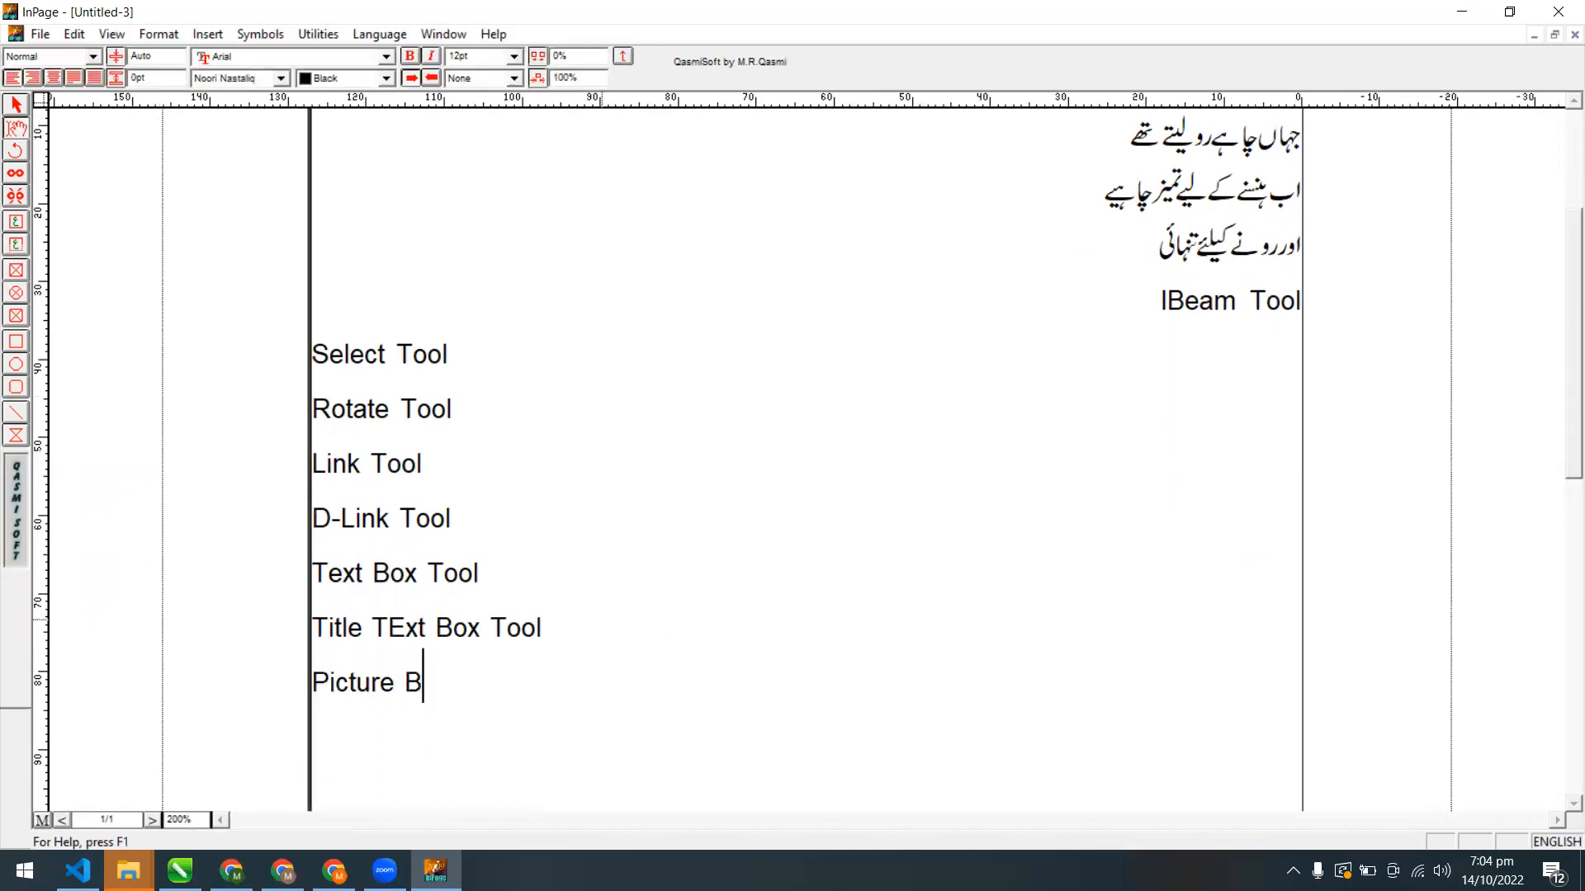
pyautogui.write('ox Tool')
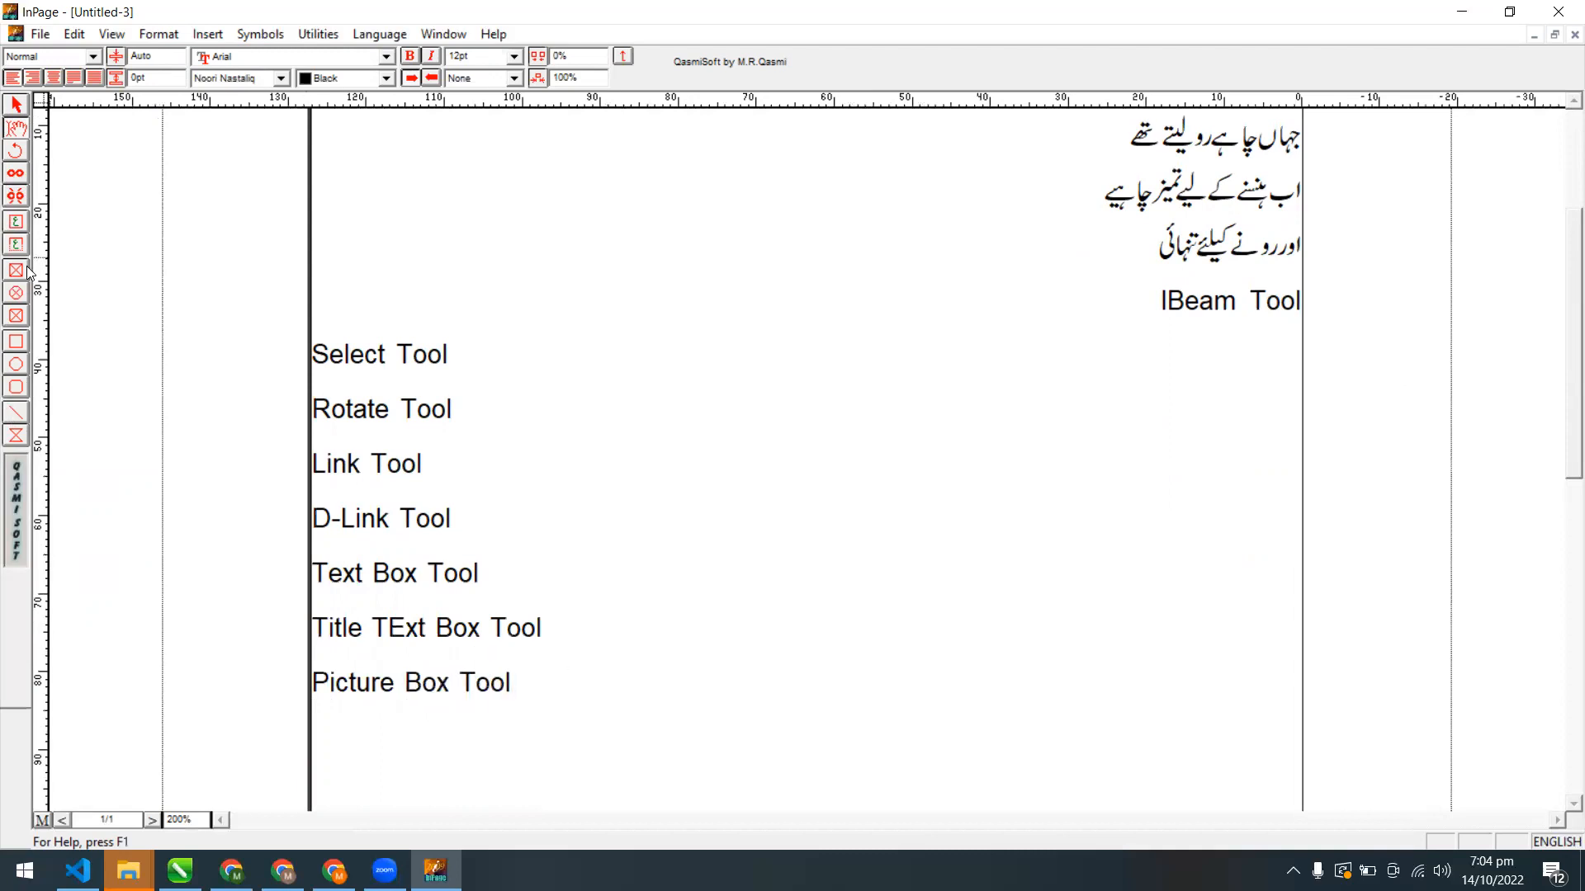
# Activate the elliptical and rectangular picture box tools one after another
pyautogui.click(14, 315)
pyautogui.click(15, 318)
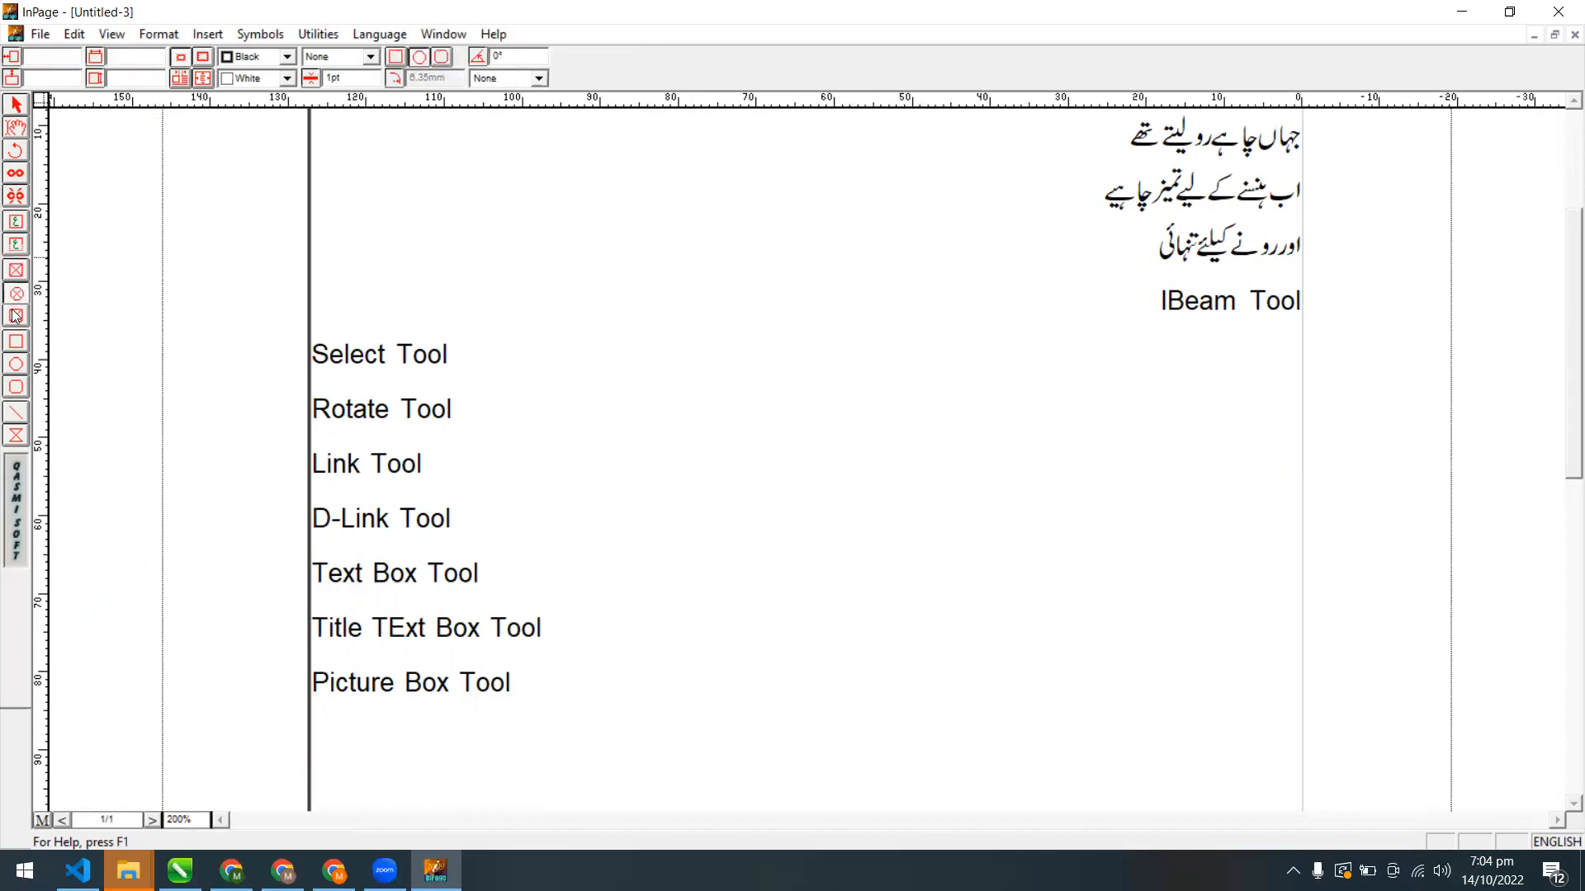
pyautogui.click(17, 273)
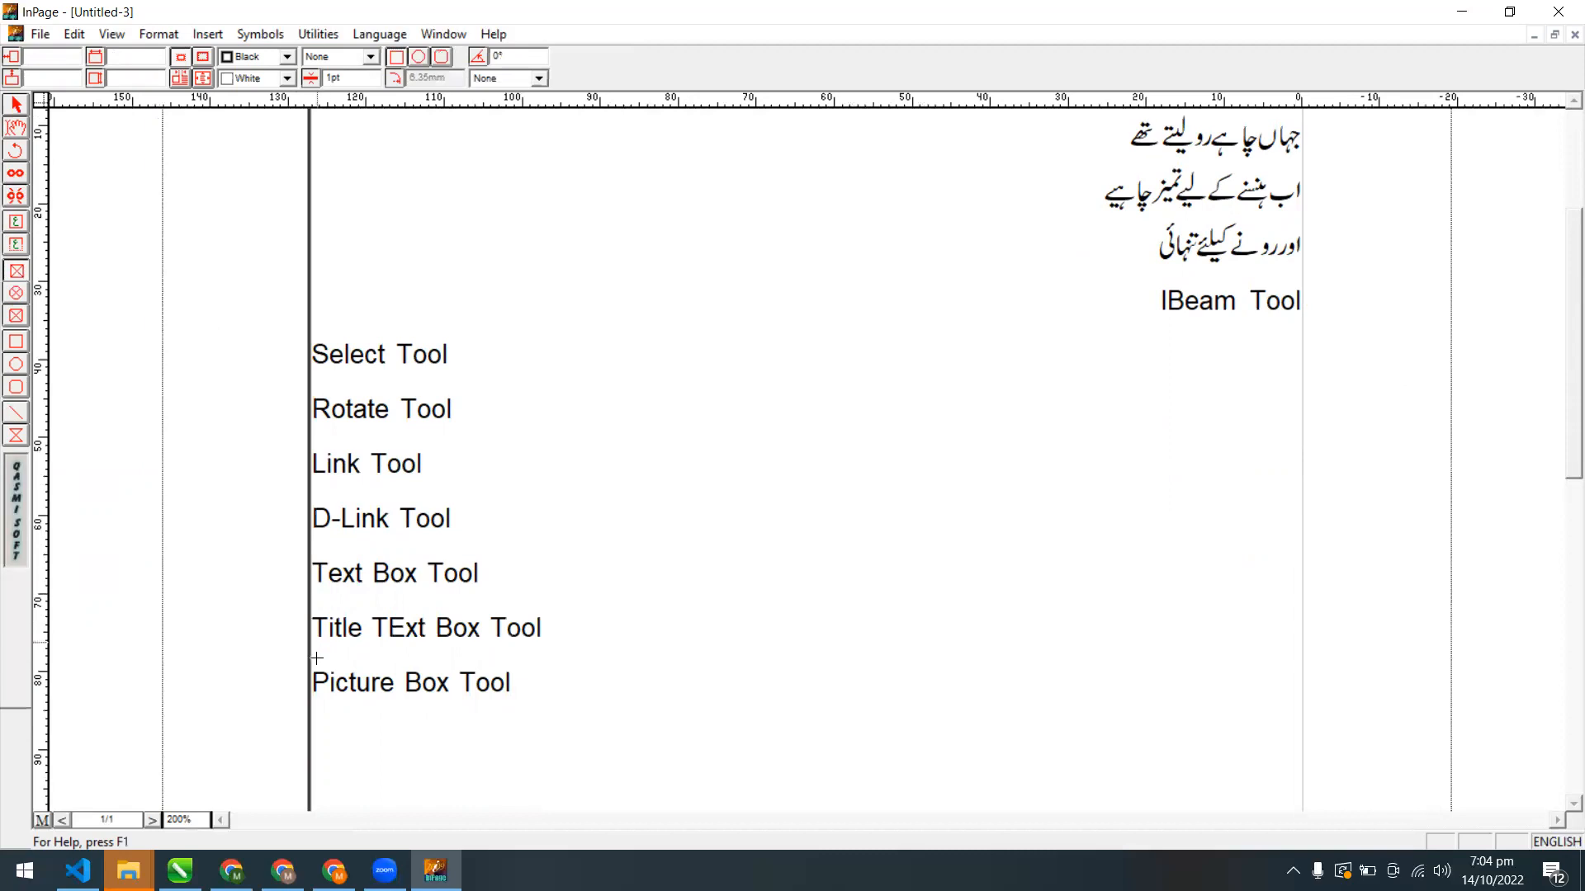
# Insert the word "Rectangle" in front of "Picture Box Tool"
pyautogui.click(15, 131)
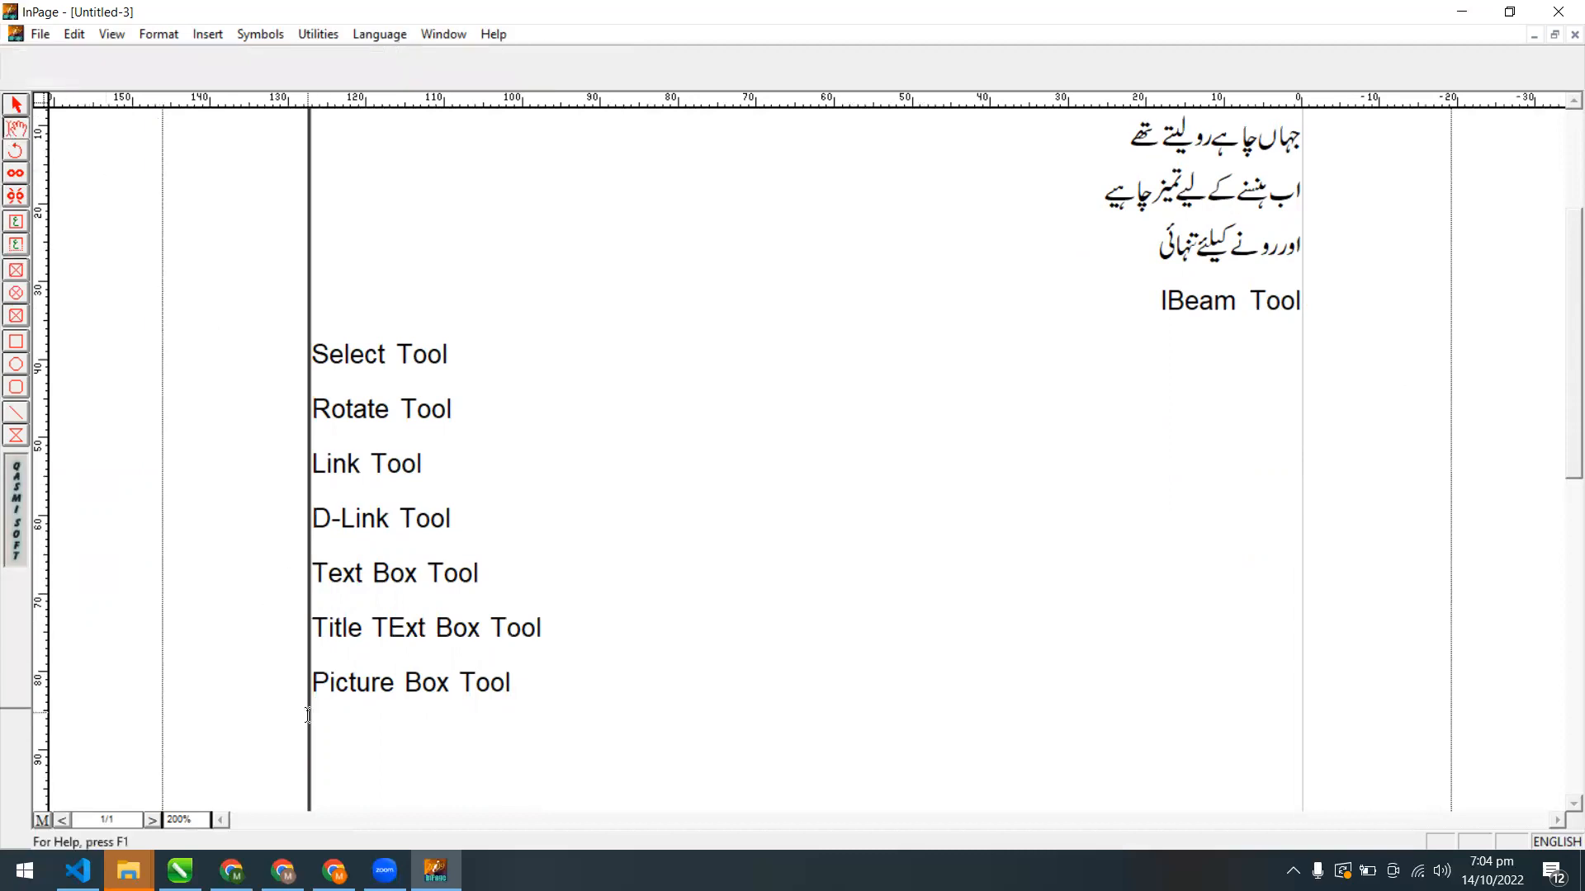
pyautogui.click(314, 685)
pyautogui.write('Rwe')
pyautogui.press('BackSpace')
pyautogui.press('BackSpace')
pyautogui.write('ectangle')
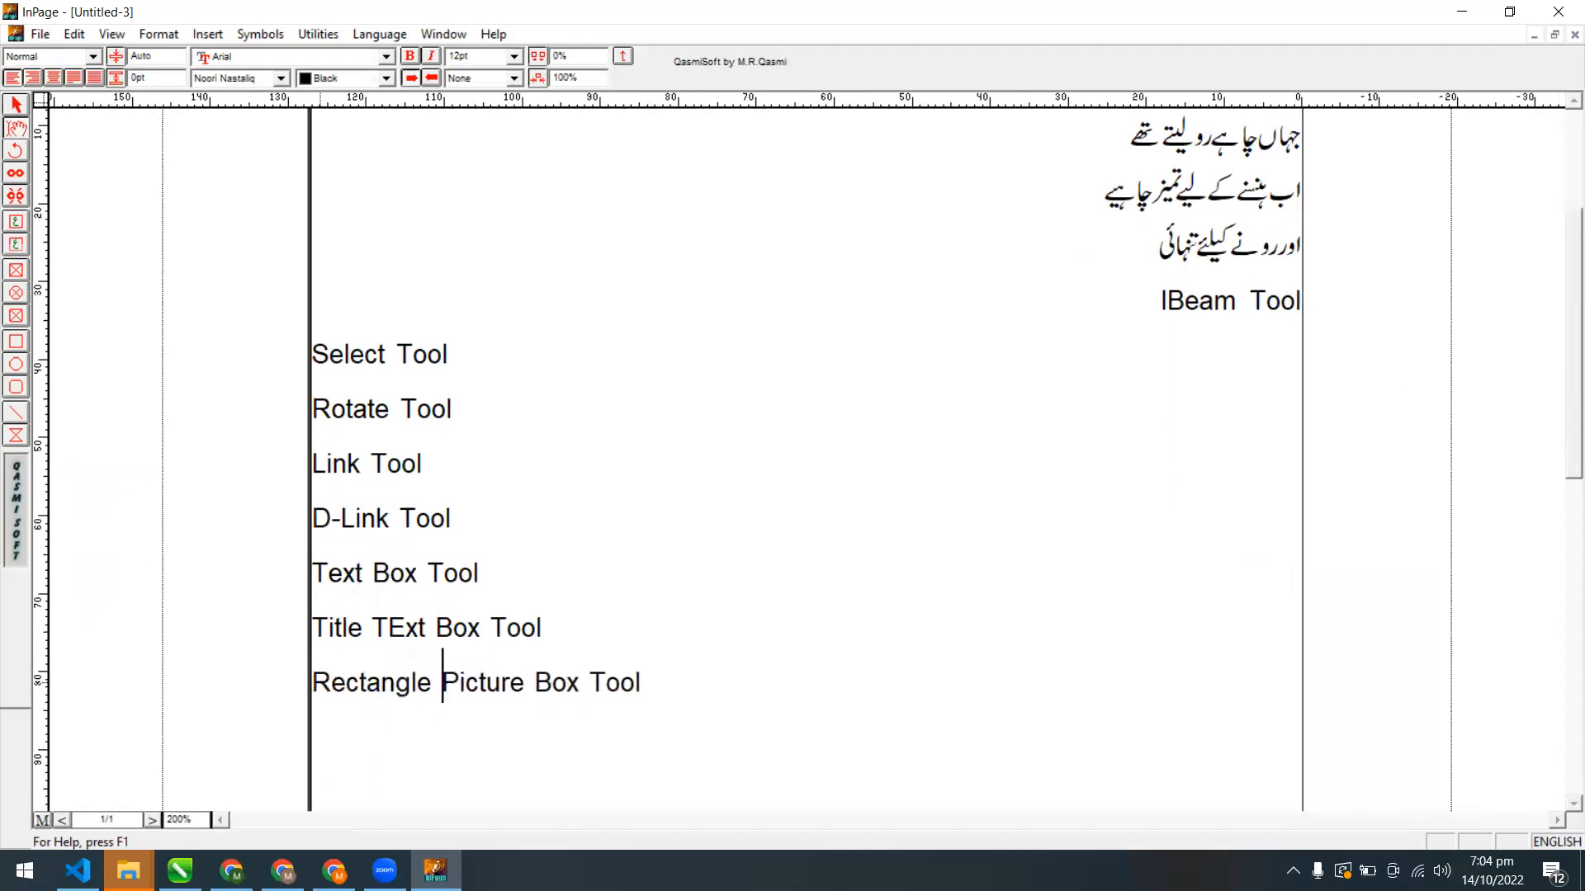
# Add the line "Ellips Picture Box Tool" below "Rectangle Picture Box Tool"
pyautogui.click(16, 294)
pyautogui.click(17, 128)
pyautogui.click(654, 686)
pyautogui.press('Return')
pyautogui.scroll(-1, 651, 683)
pyautogui.write('El')
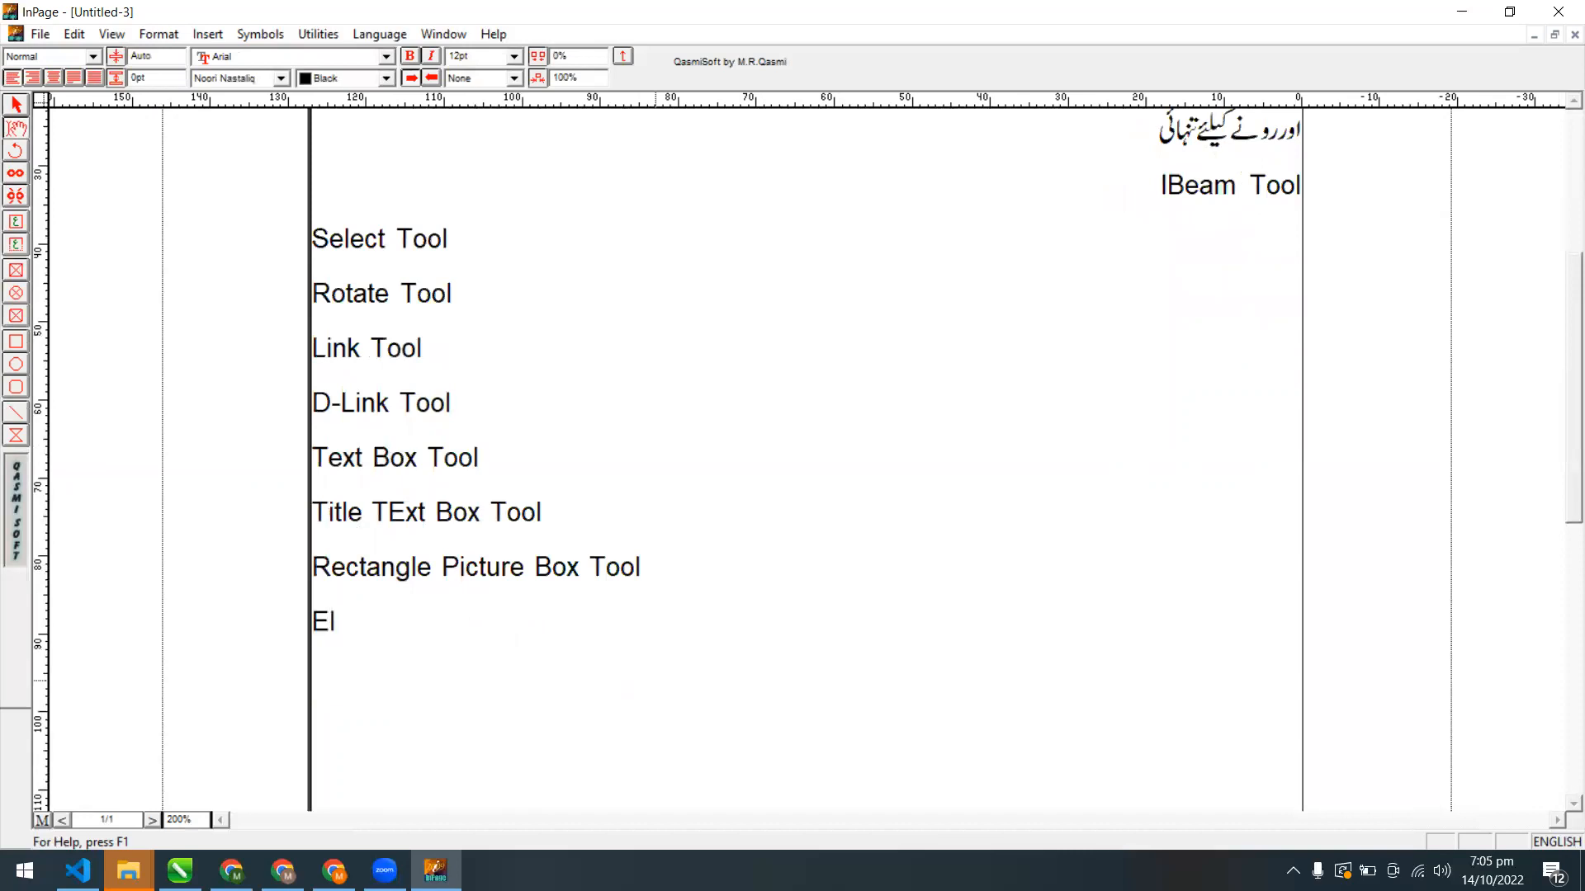
pyautogui.write('lips Pictu')
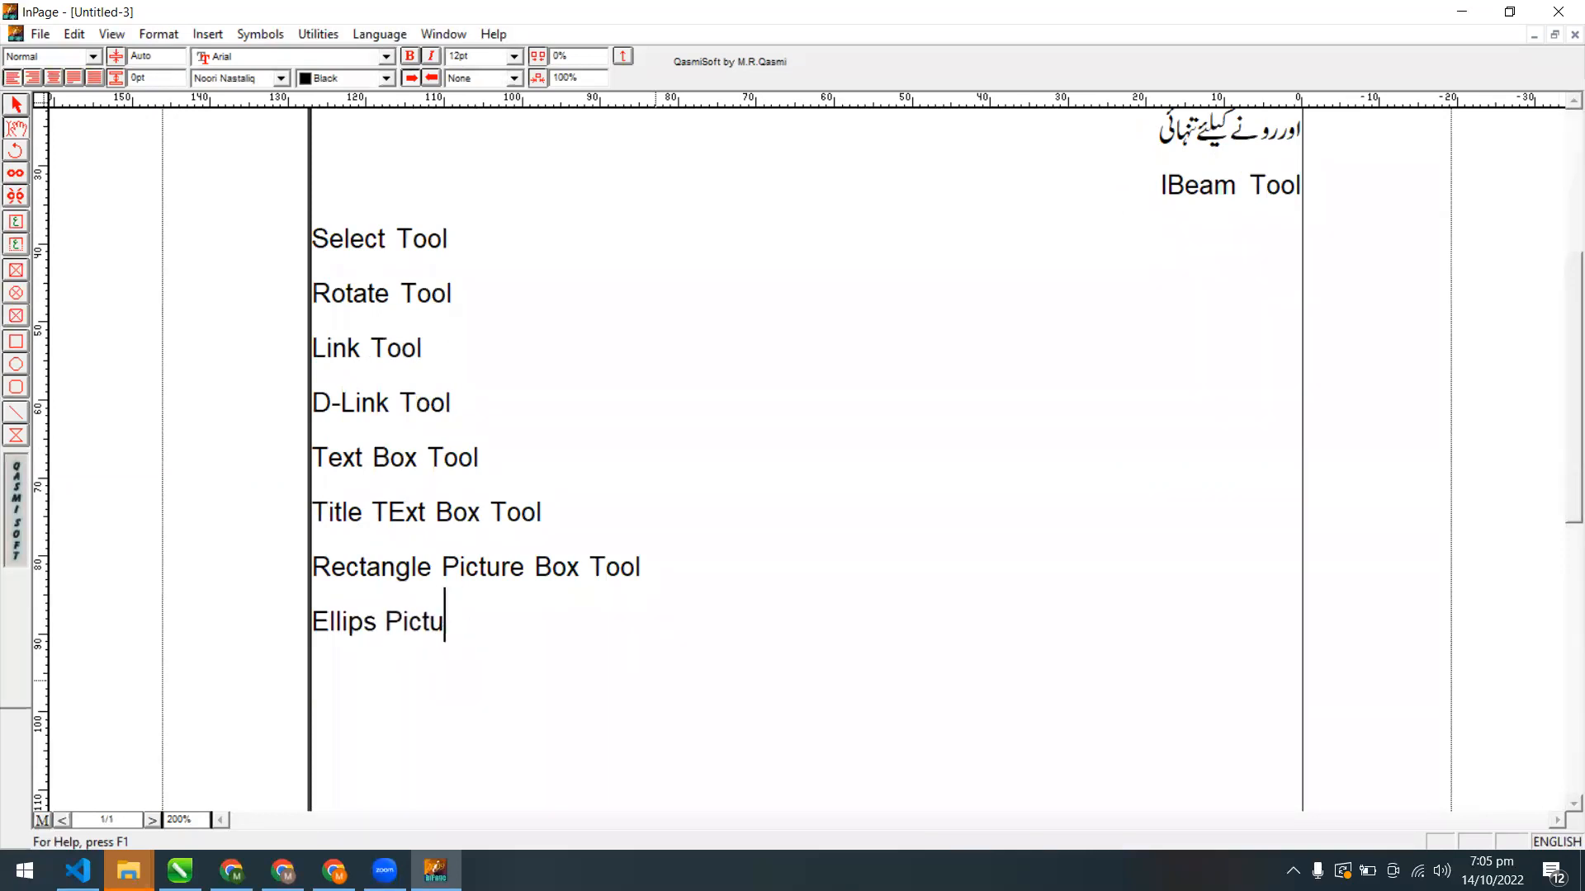
pyautogui.write('re Box ')
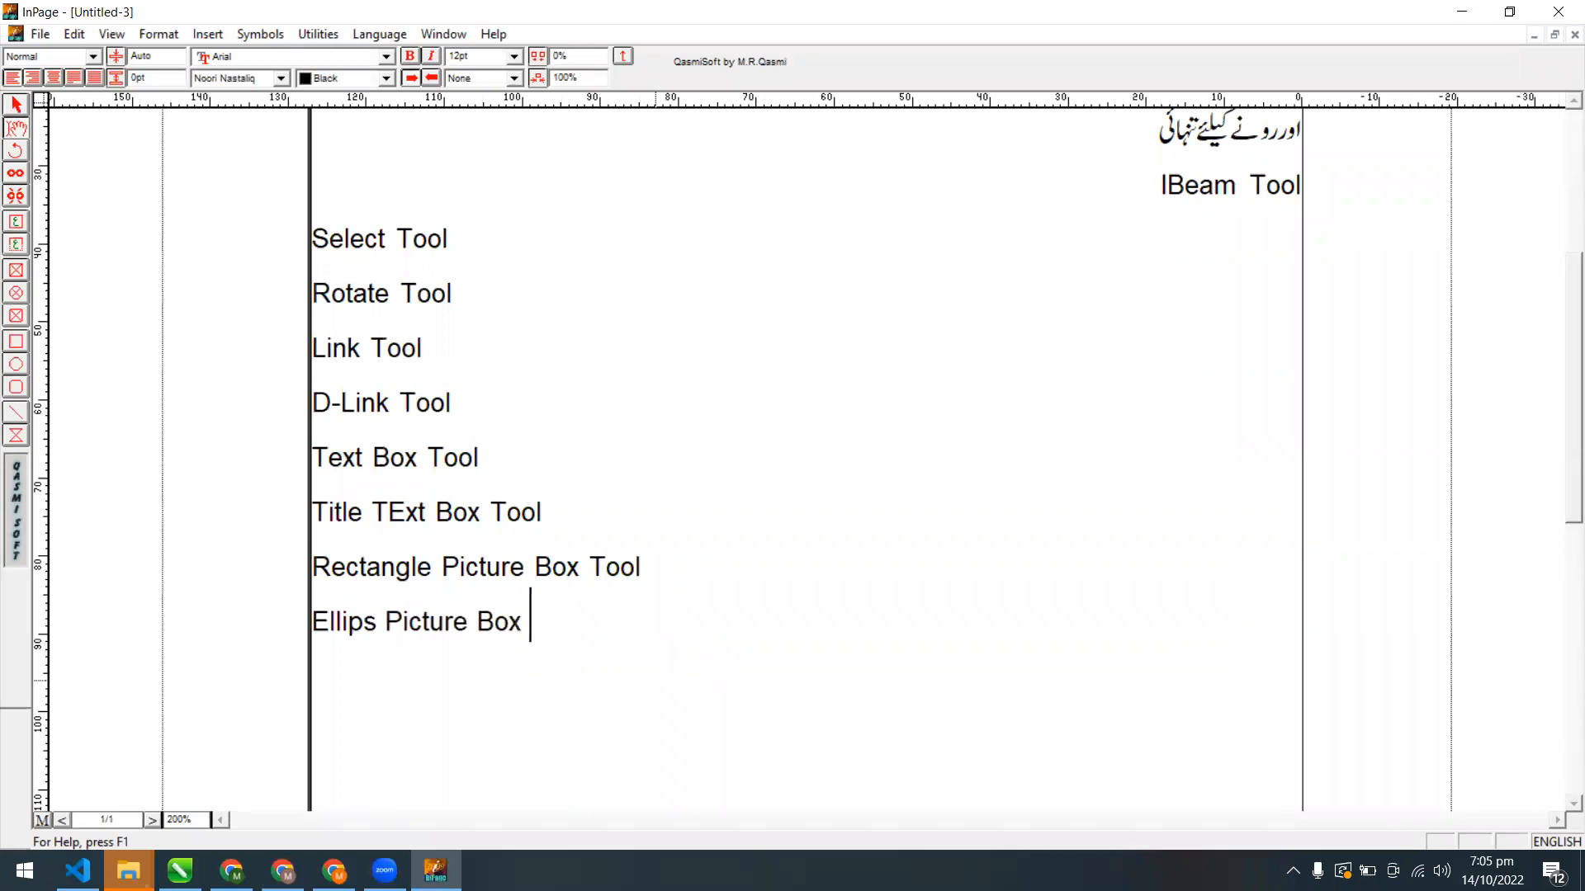
pyautogui.write('Tool')
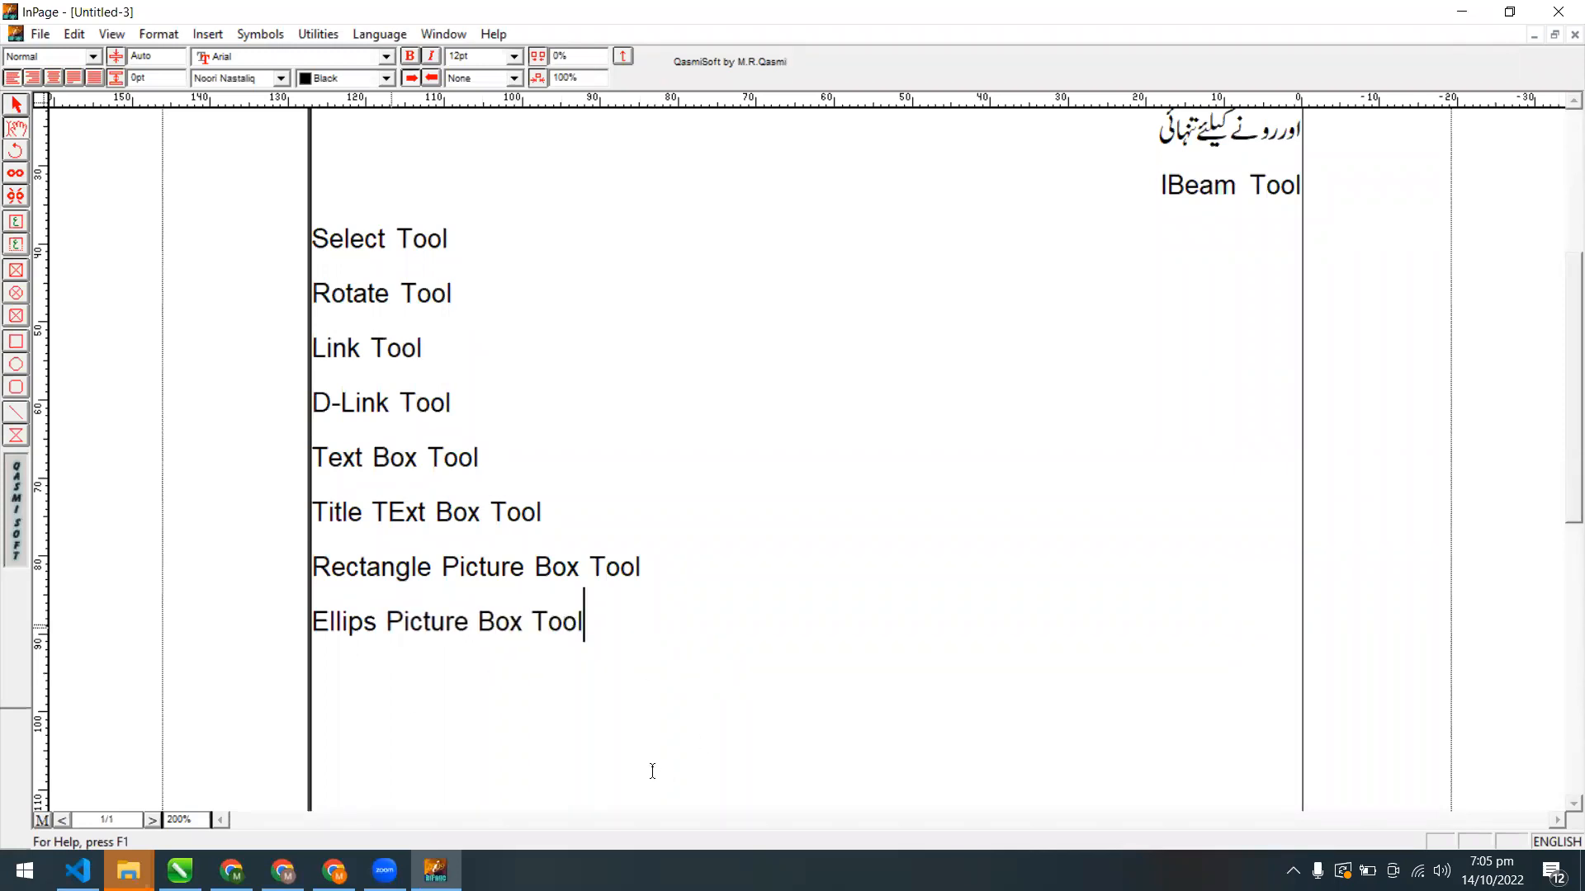
# Add the line "Rounded Corners Picture Box Tool" below "Ellips Picture Box Tool"
pyautogui.press('Return')
pyautogui.write('Roun')
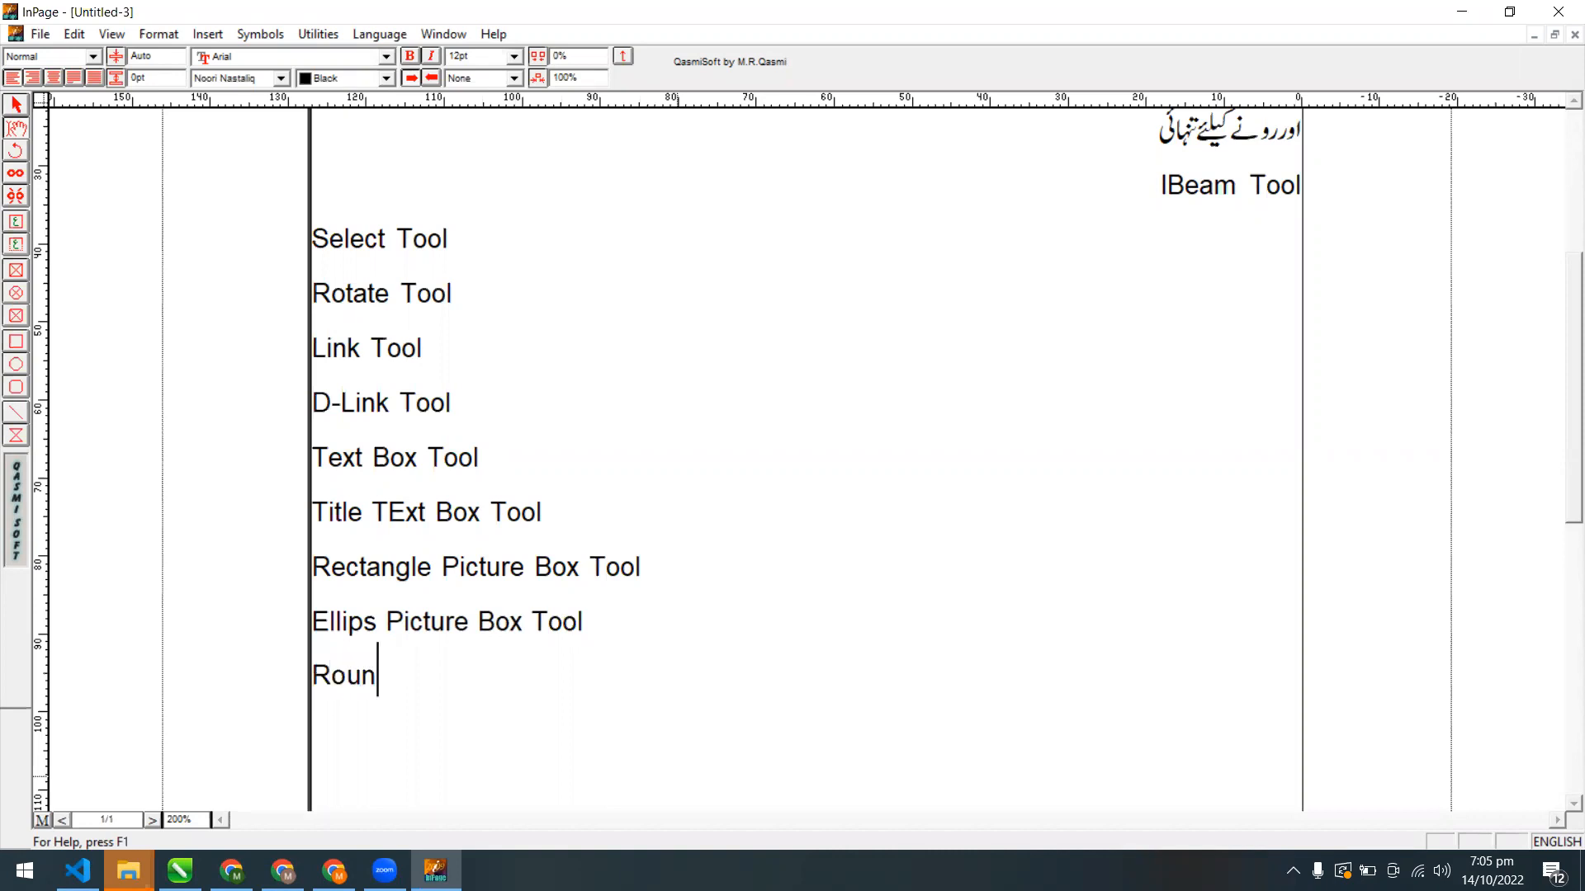
pyautogui.write('ded Co')
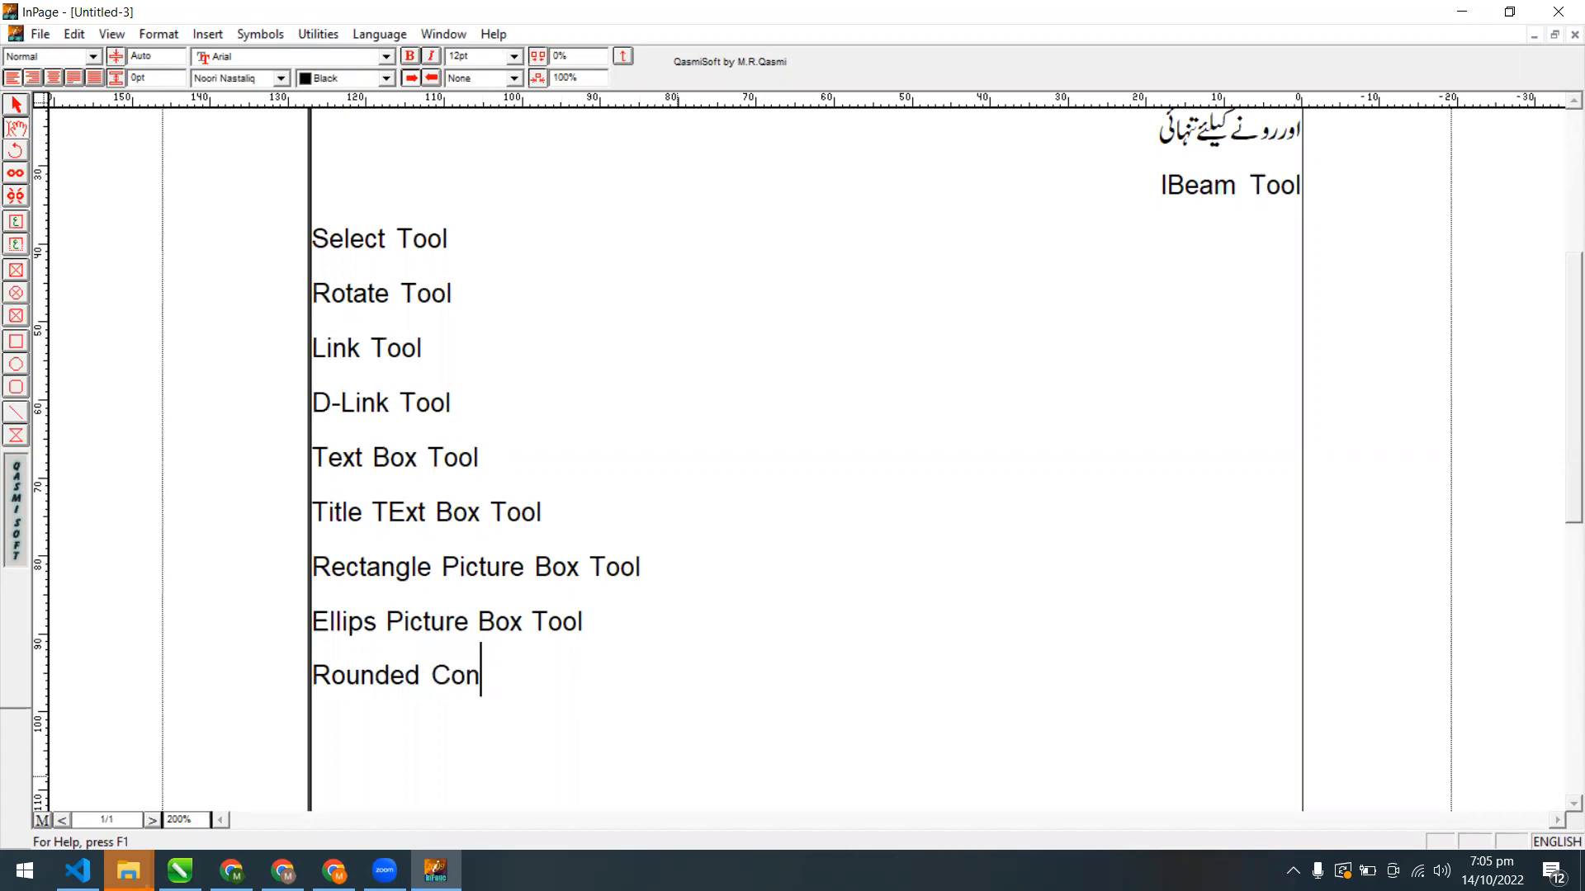
pyautogui.press('BackSpace')
pyautogui.write('rners Pciture')
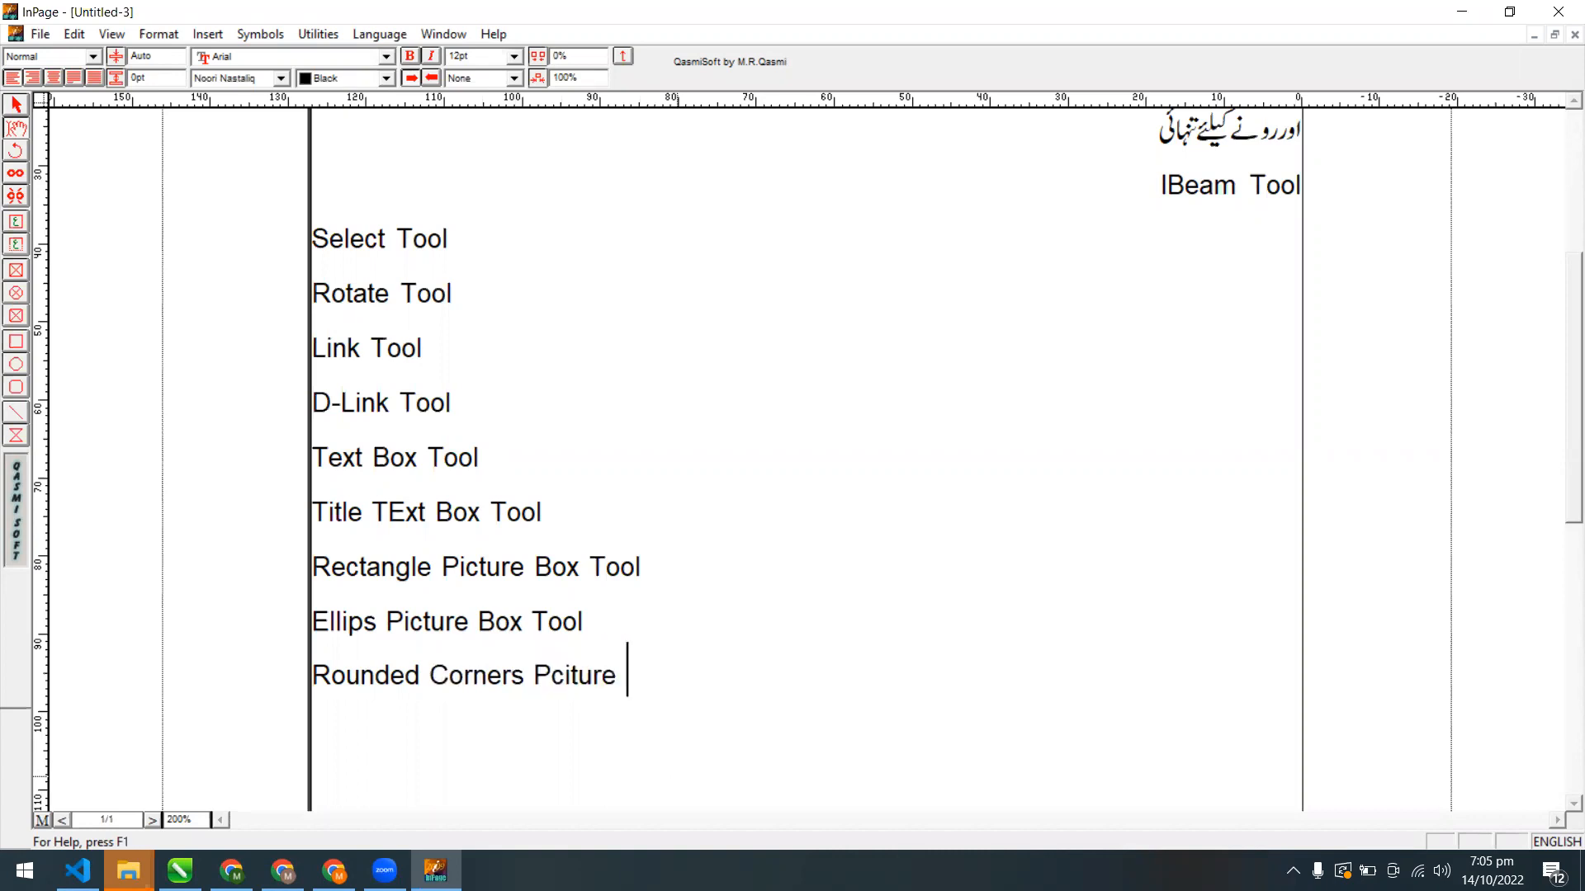
pyautogui.press('BackSpace')
pyautogui.press('BackSpace')
pyautogui.press('BackSpace')
pyautogui.press('BackSpace')
pyautogui.press('BackSpace')
pyautogui.press('BackSpace')
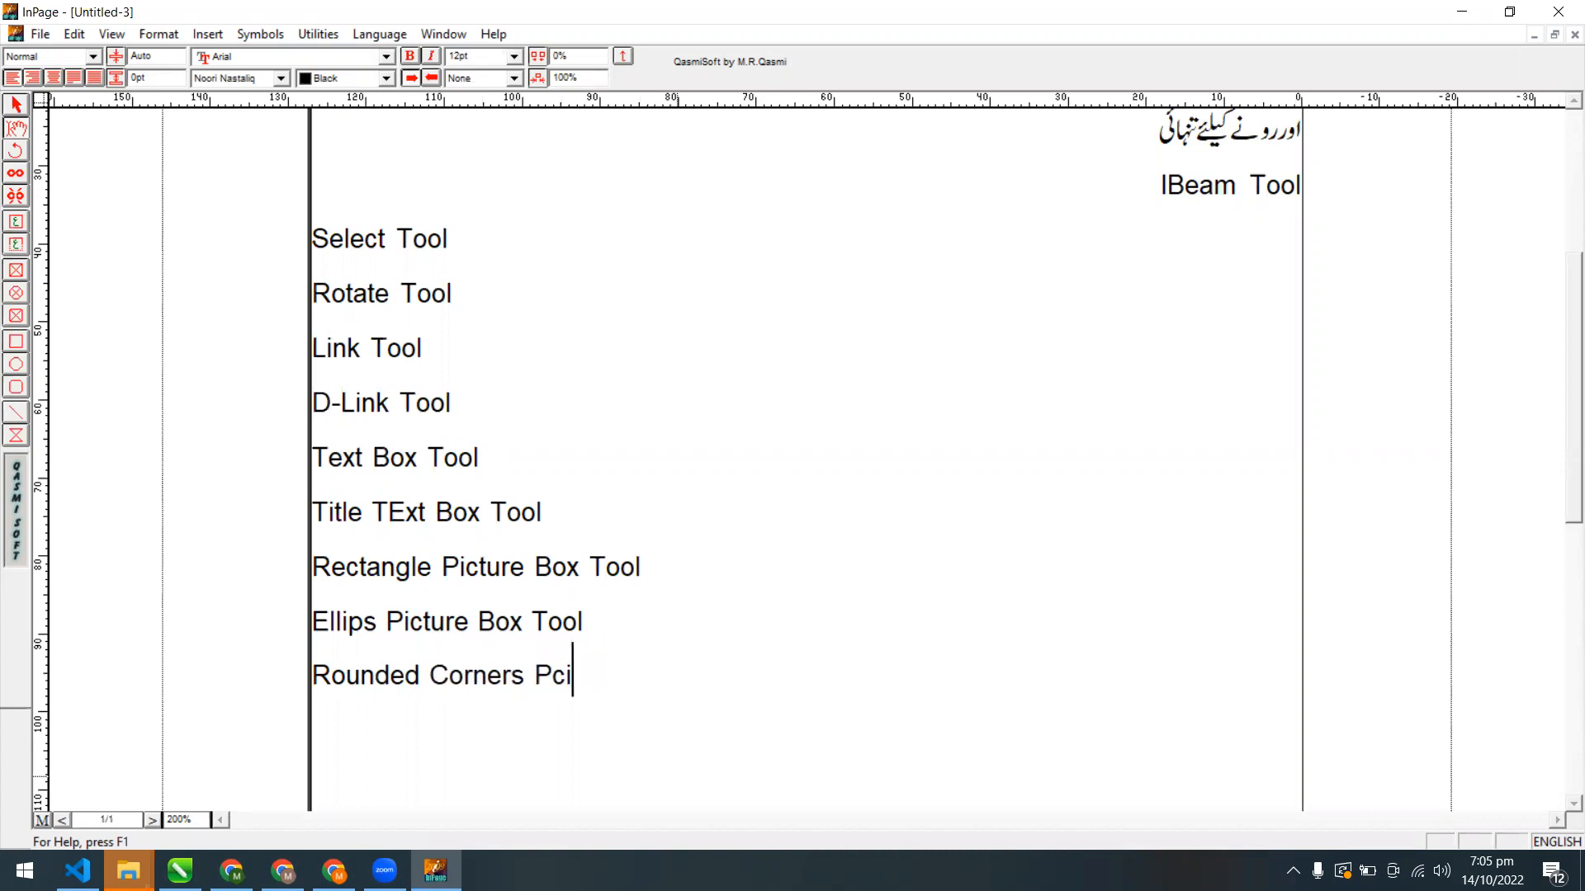
pyautogui.press('BackSpace')
pyautogui.write('icture ')
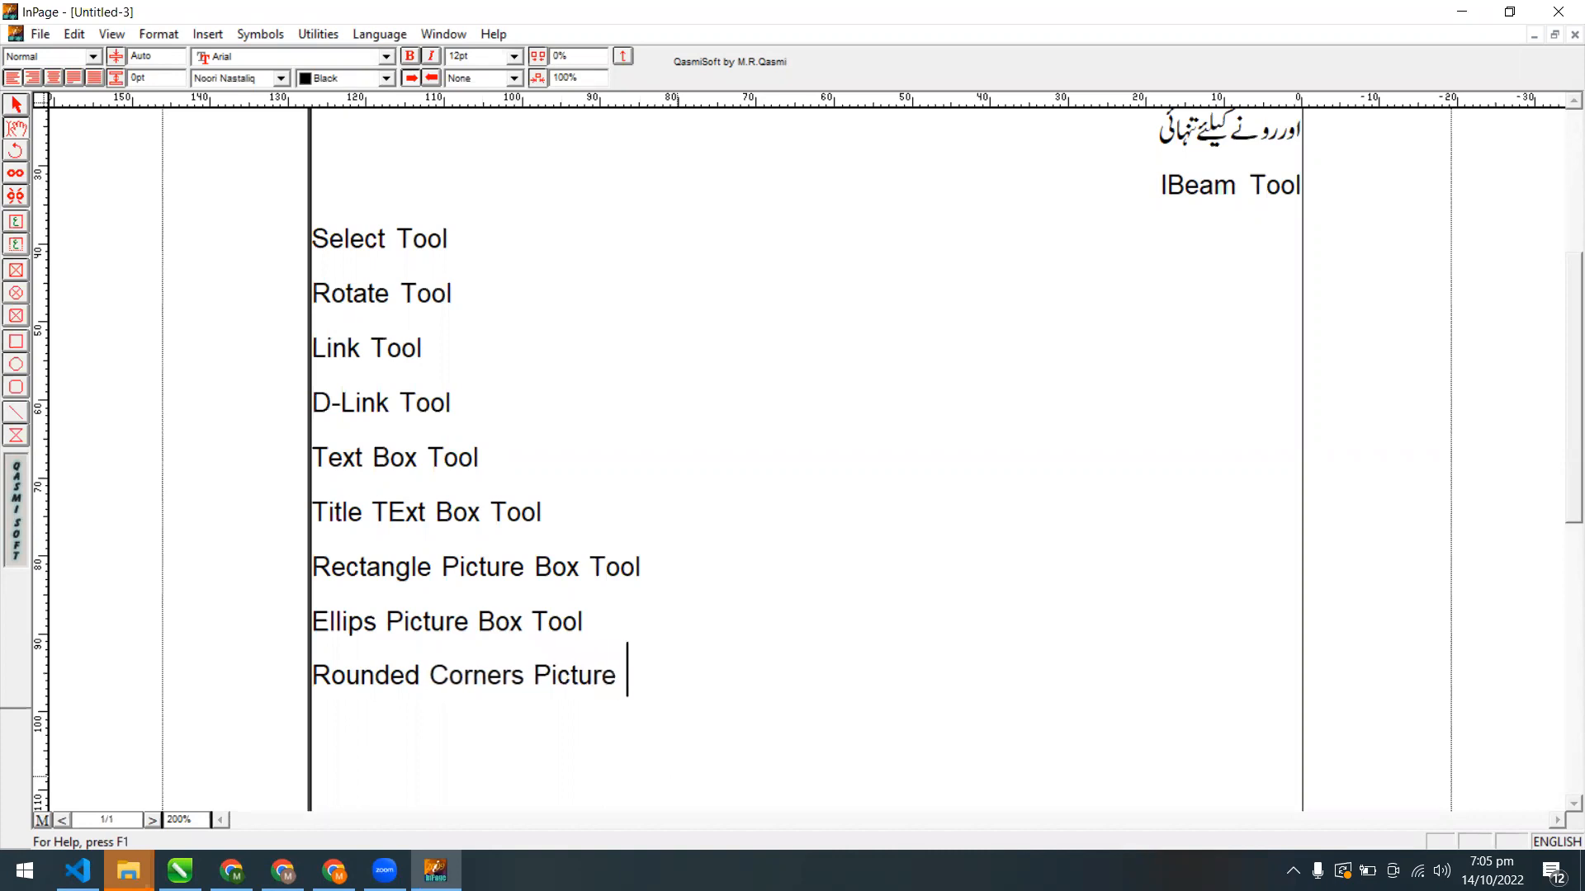
pyautogui.write('Box Tool')
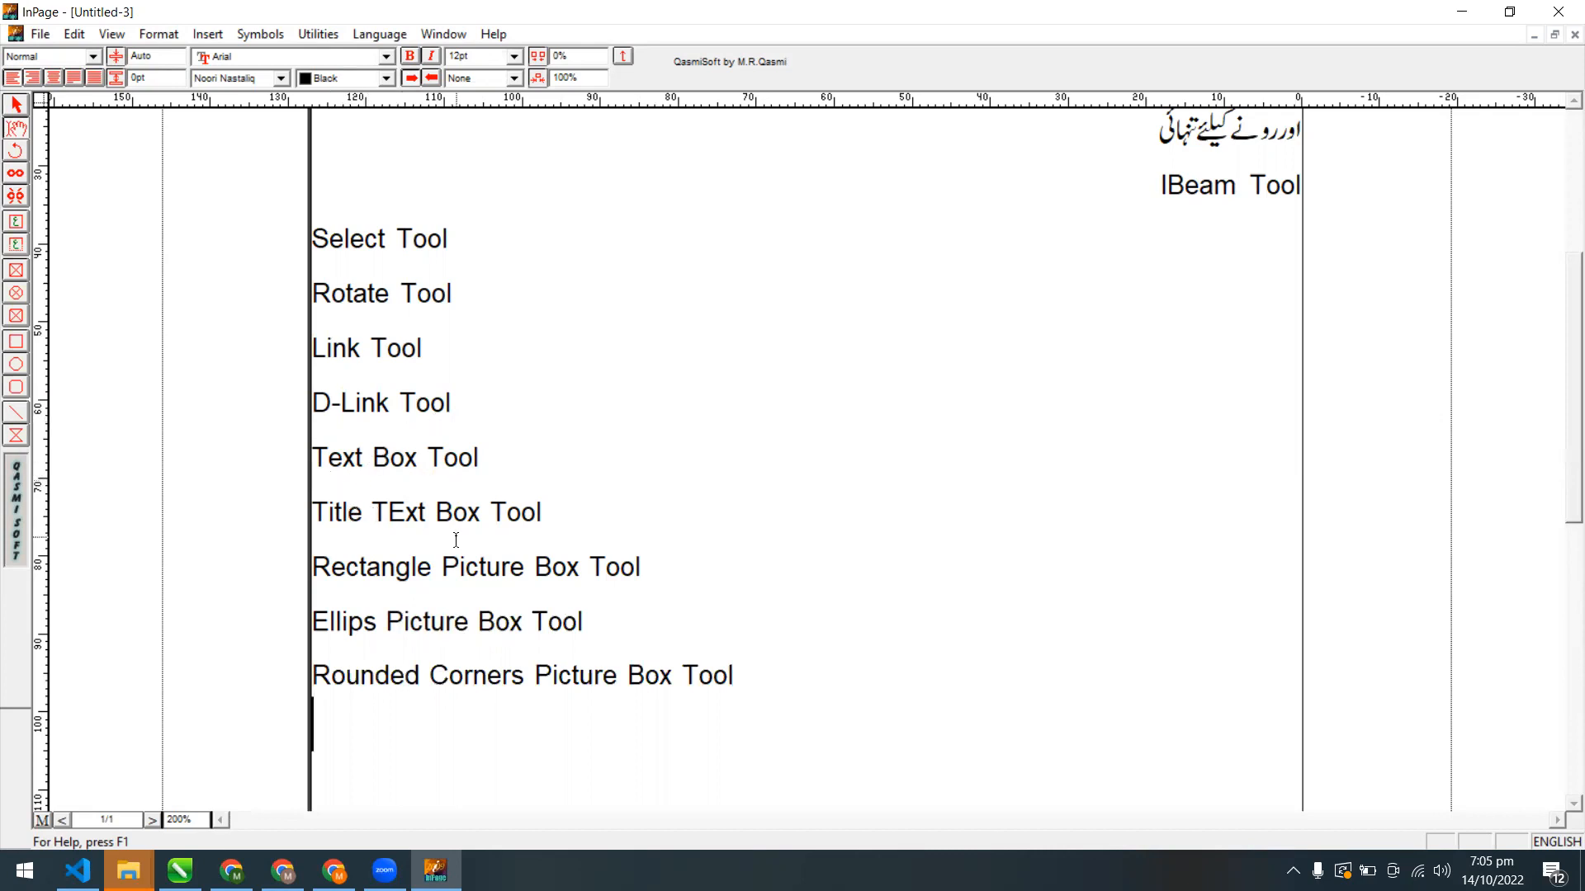
# Add the line "Rectangle Graphics Tool" below "Rounded Corners Picture Box Tool"
pyautogui.moveTo(332, 564); pyautogui.dragTo(733, 675)
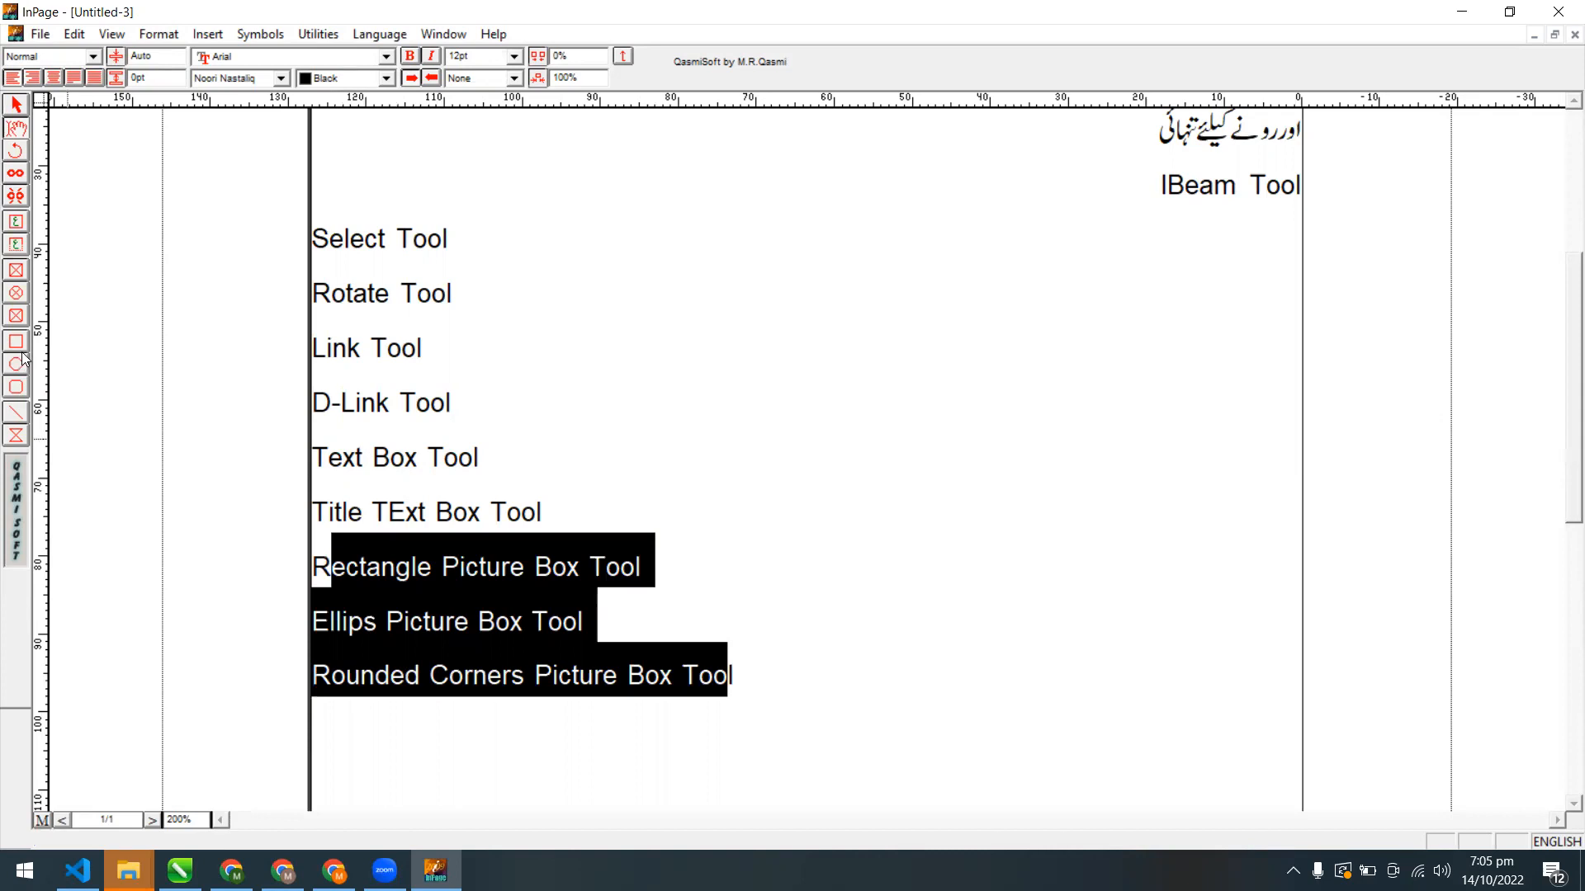
pyautogui.click(748, 682)
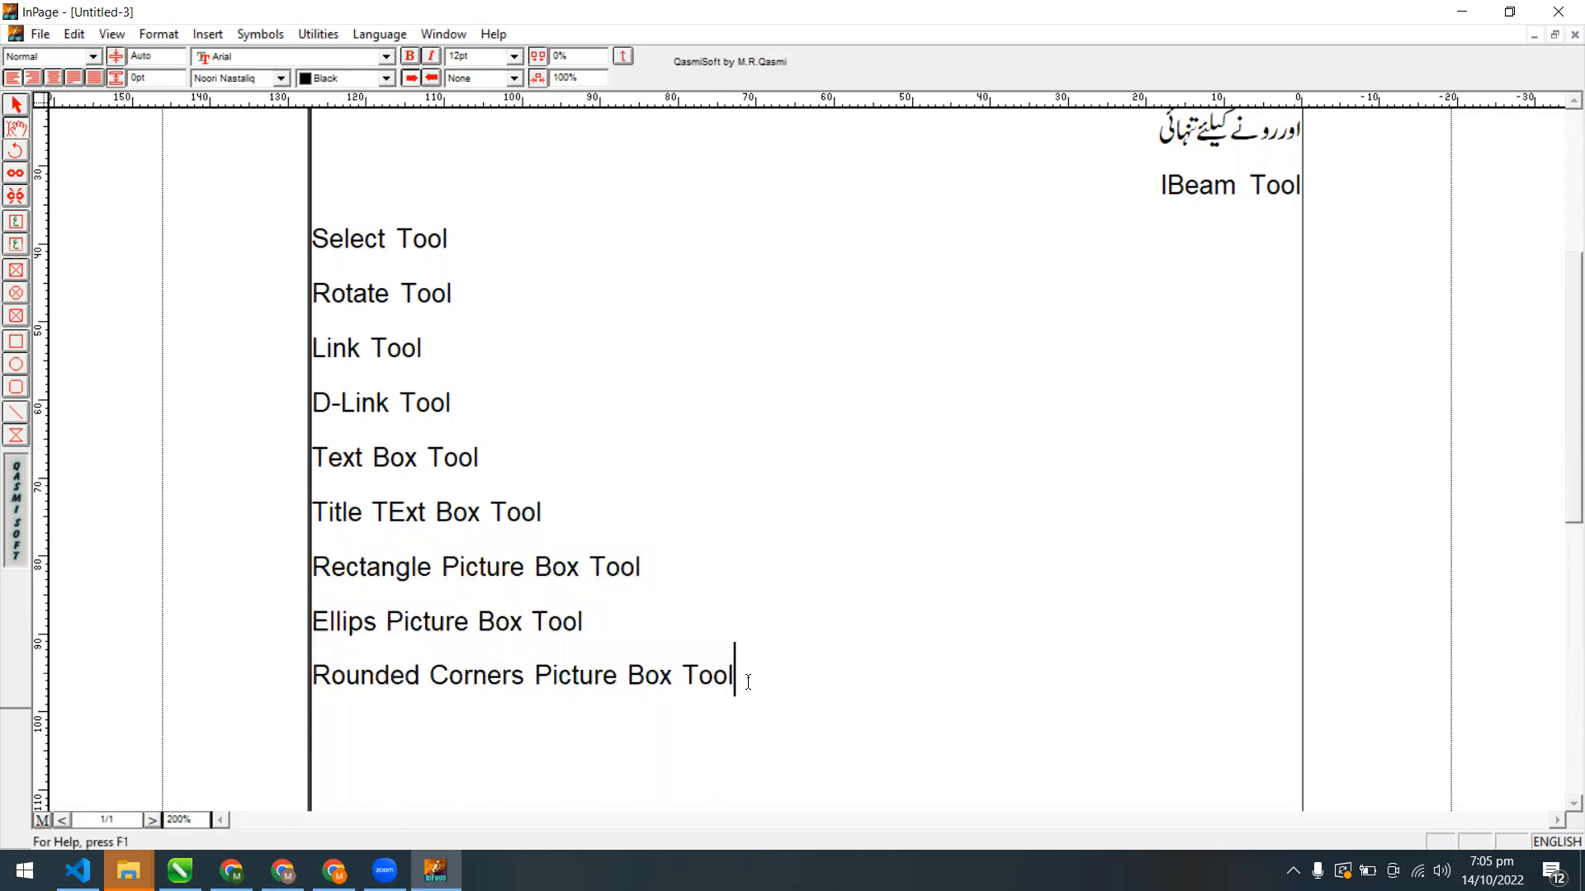
pyautogui.press('Return')
pyautogui.write('RE')
pyautogui.press('BackSpace')
pyautogui.write('ectangle')
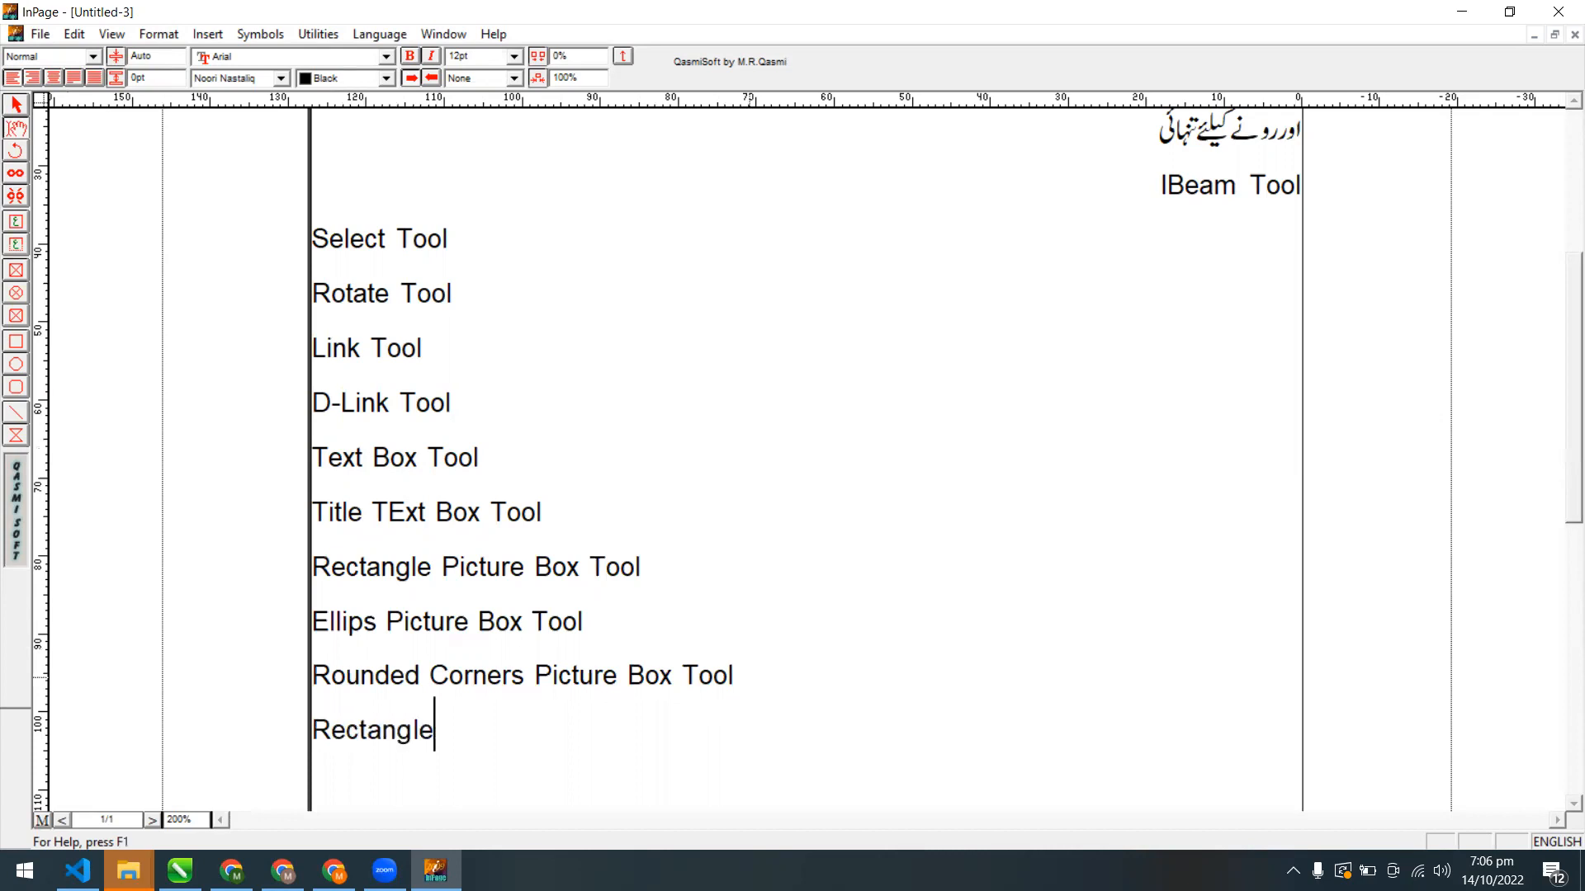
pyautogui.write(' Gr')
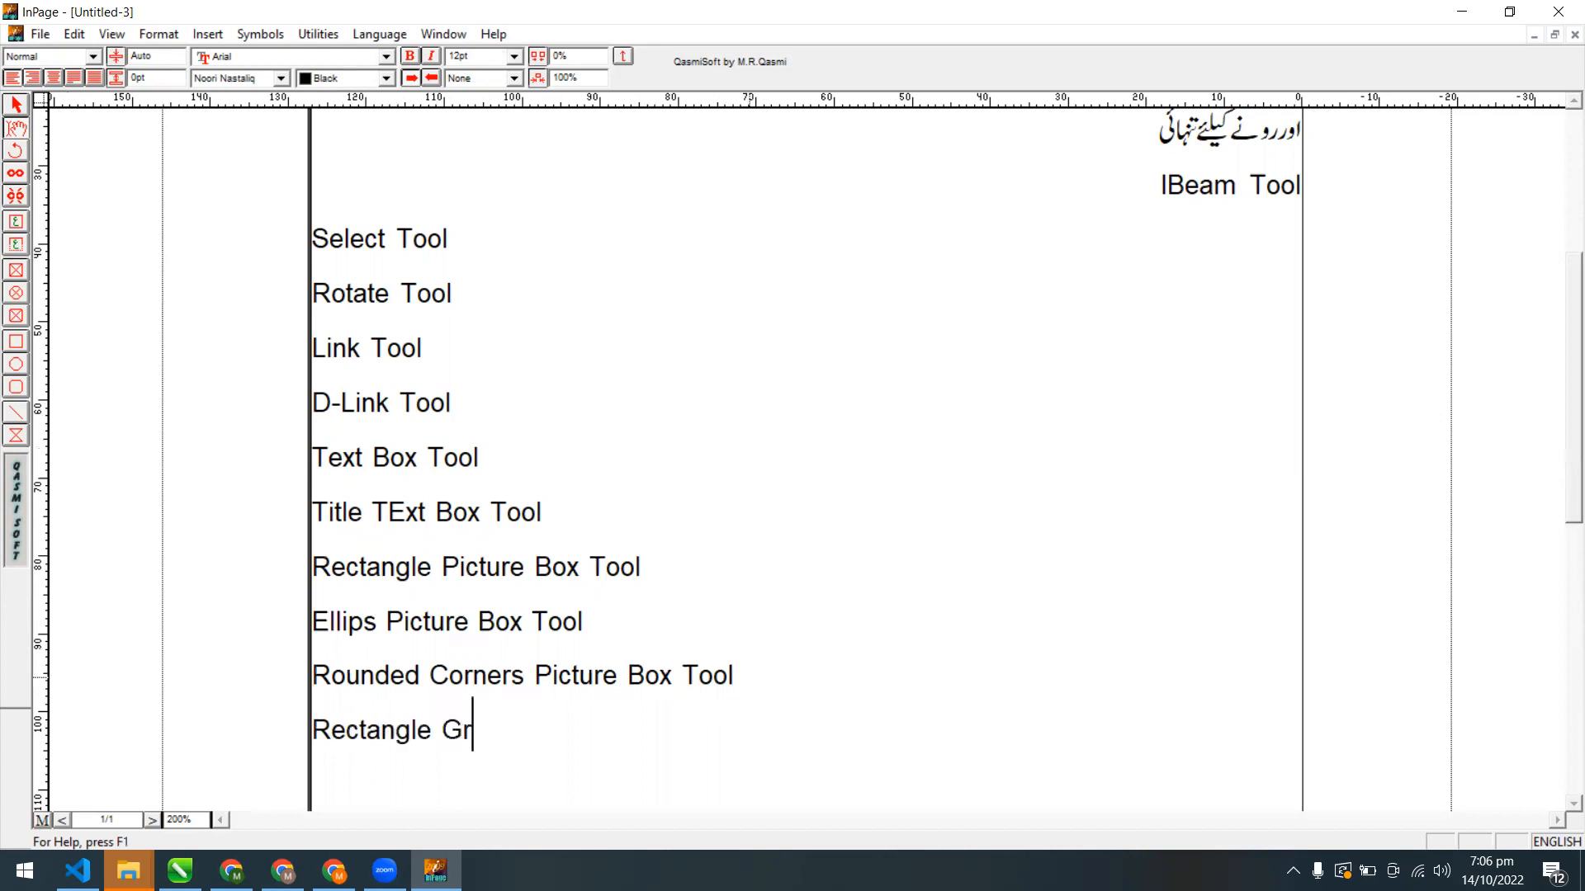
pyautogui.write('aphics Tool')
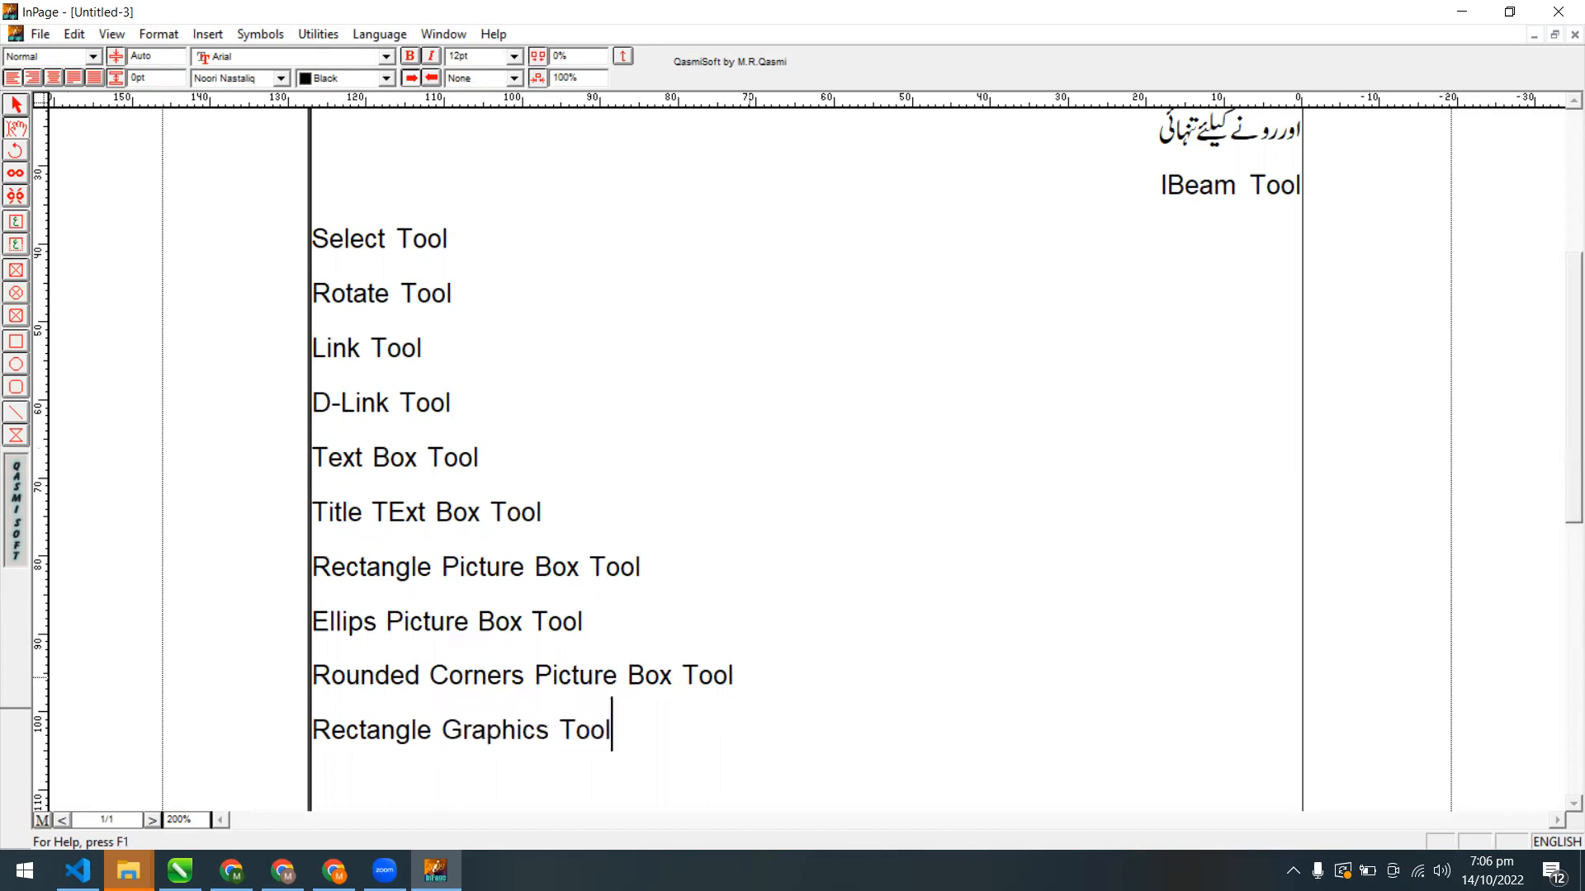
# Add the line "Ellips Graphics Tool" below "Rectangle Graphics Tool"
pyautogui.press('Return')
pyautogui.write('Ellips Gra')
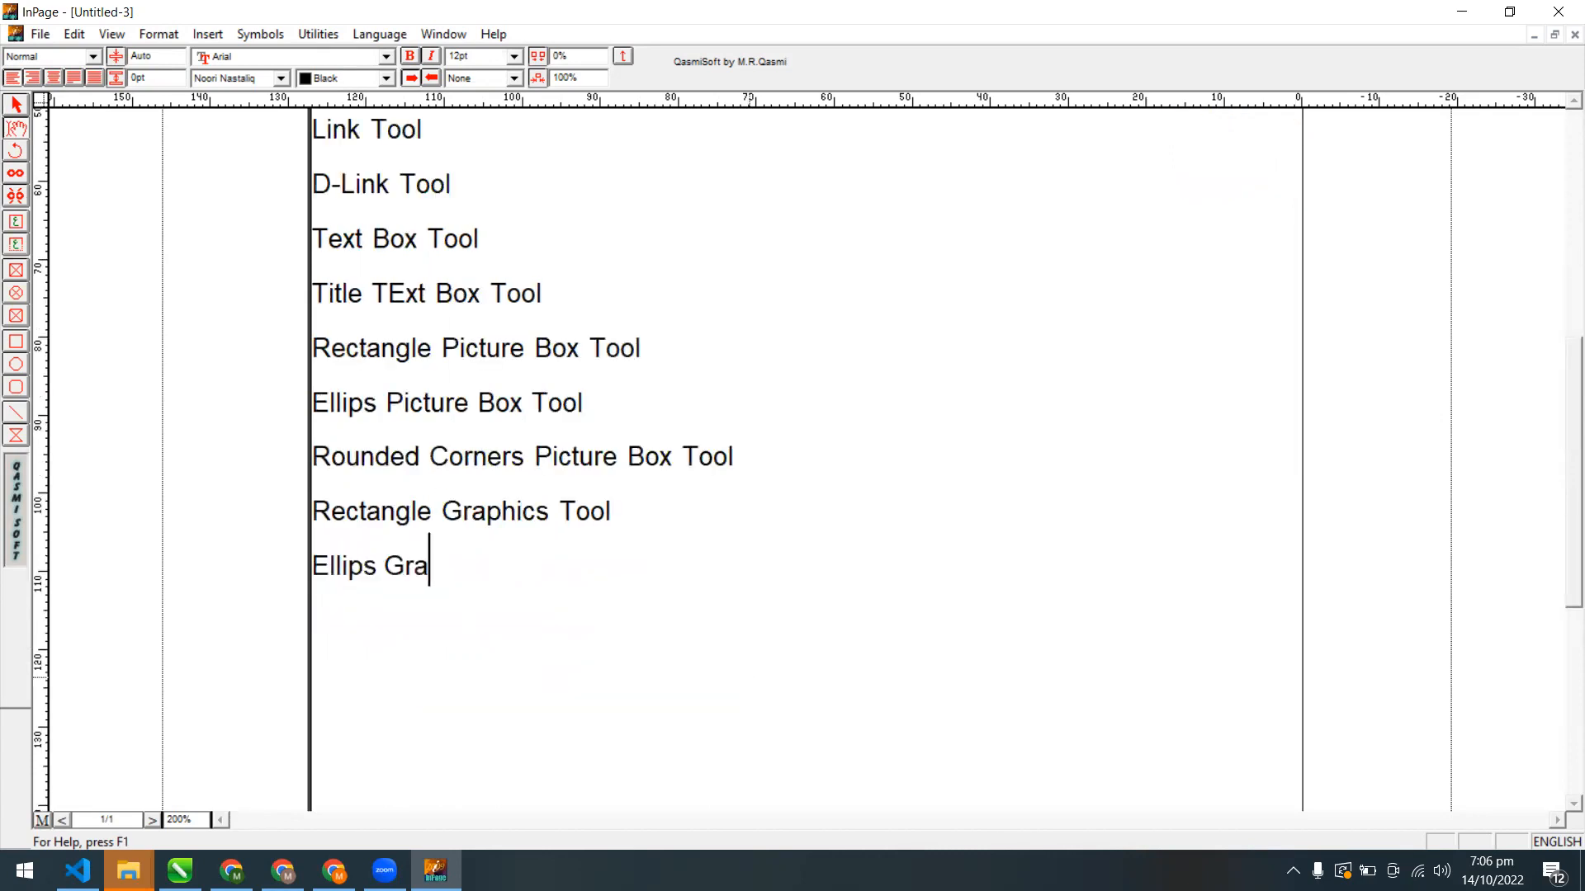
pyautogui.write('phics ')
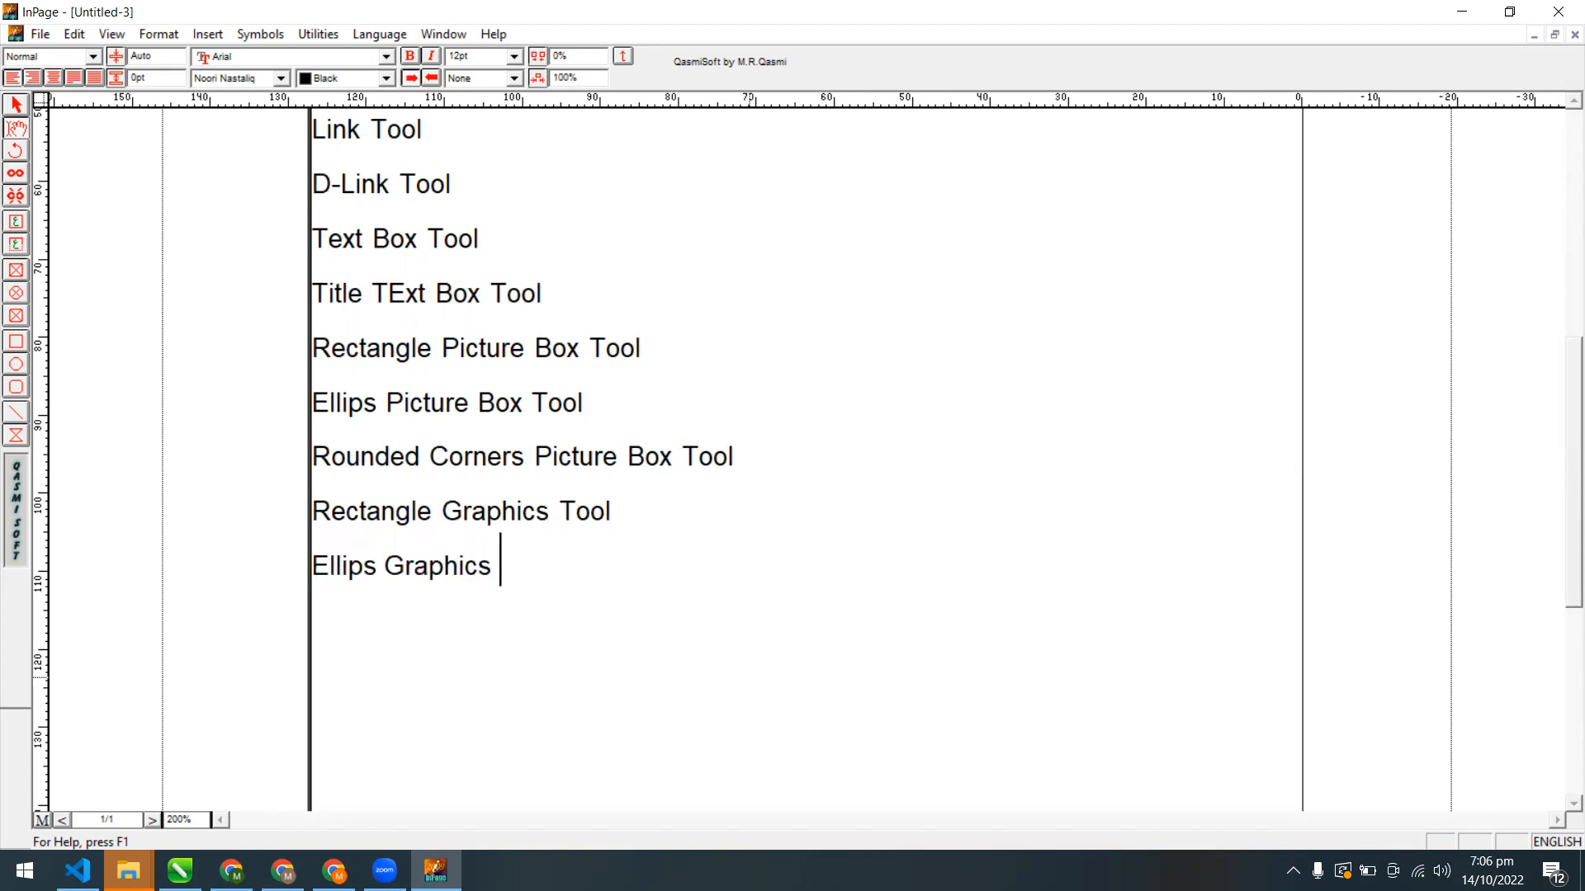
pyautogui.write('Tool')
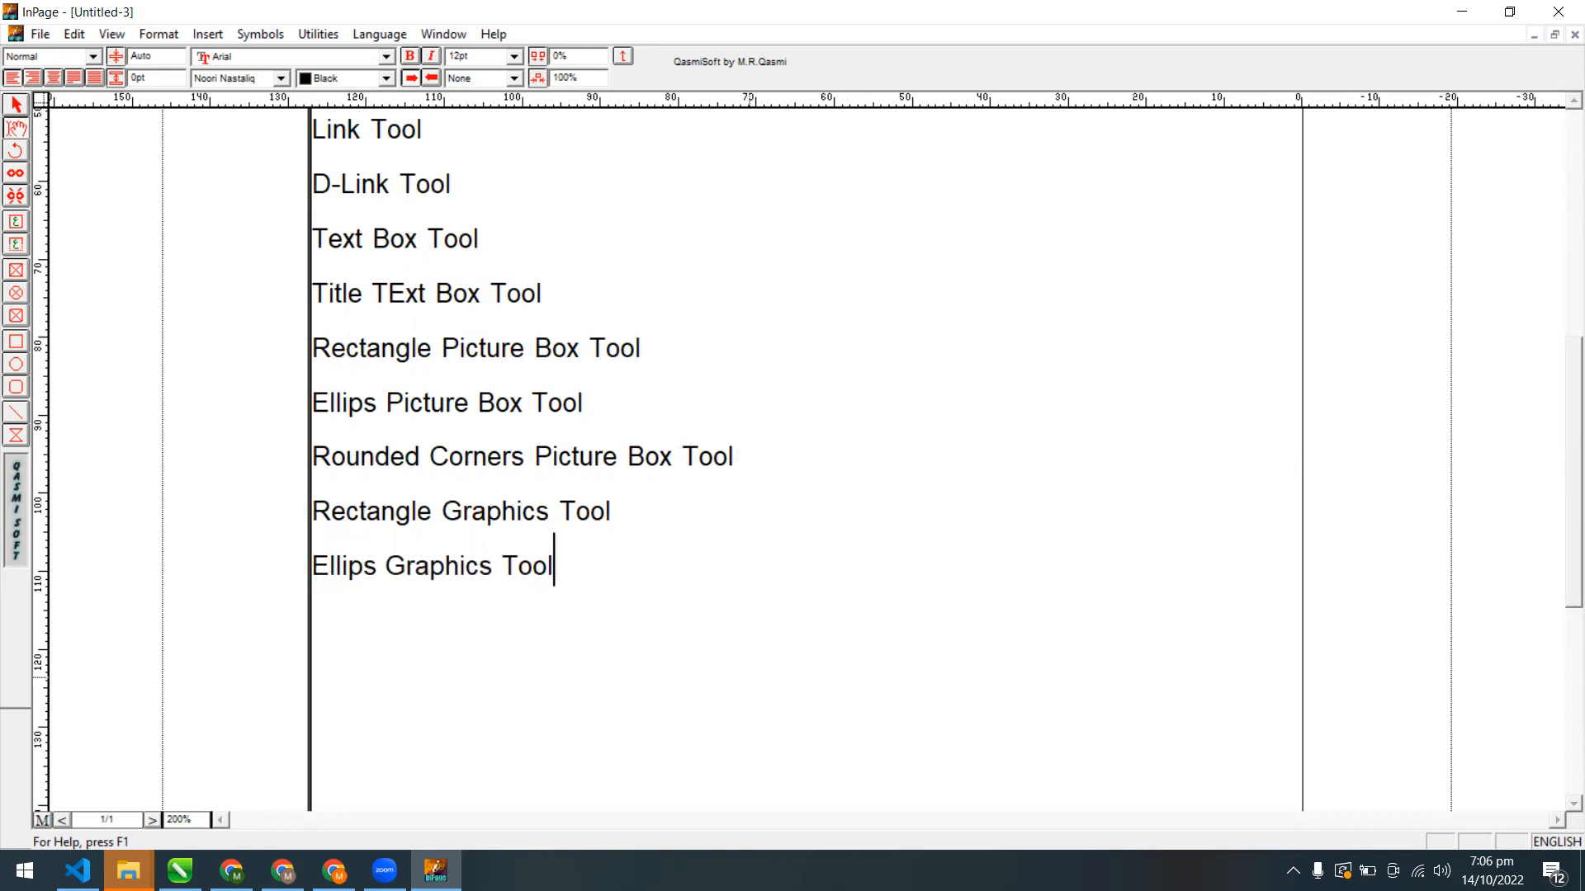
# Add the line "Rounded Corner Graphics Tool" below "Ellips Graphics Tool"
pyautogui.press('Return')
pyautogui.write('Rounded')
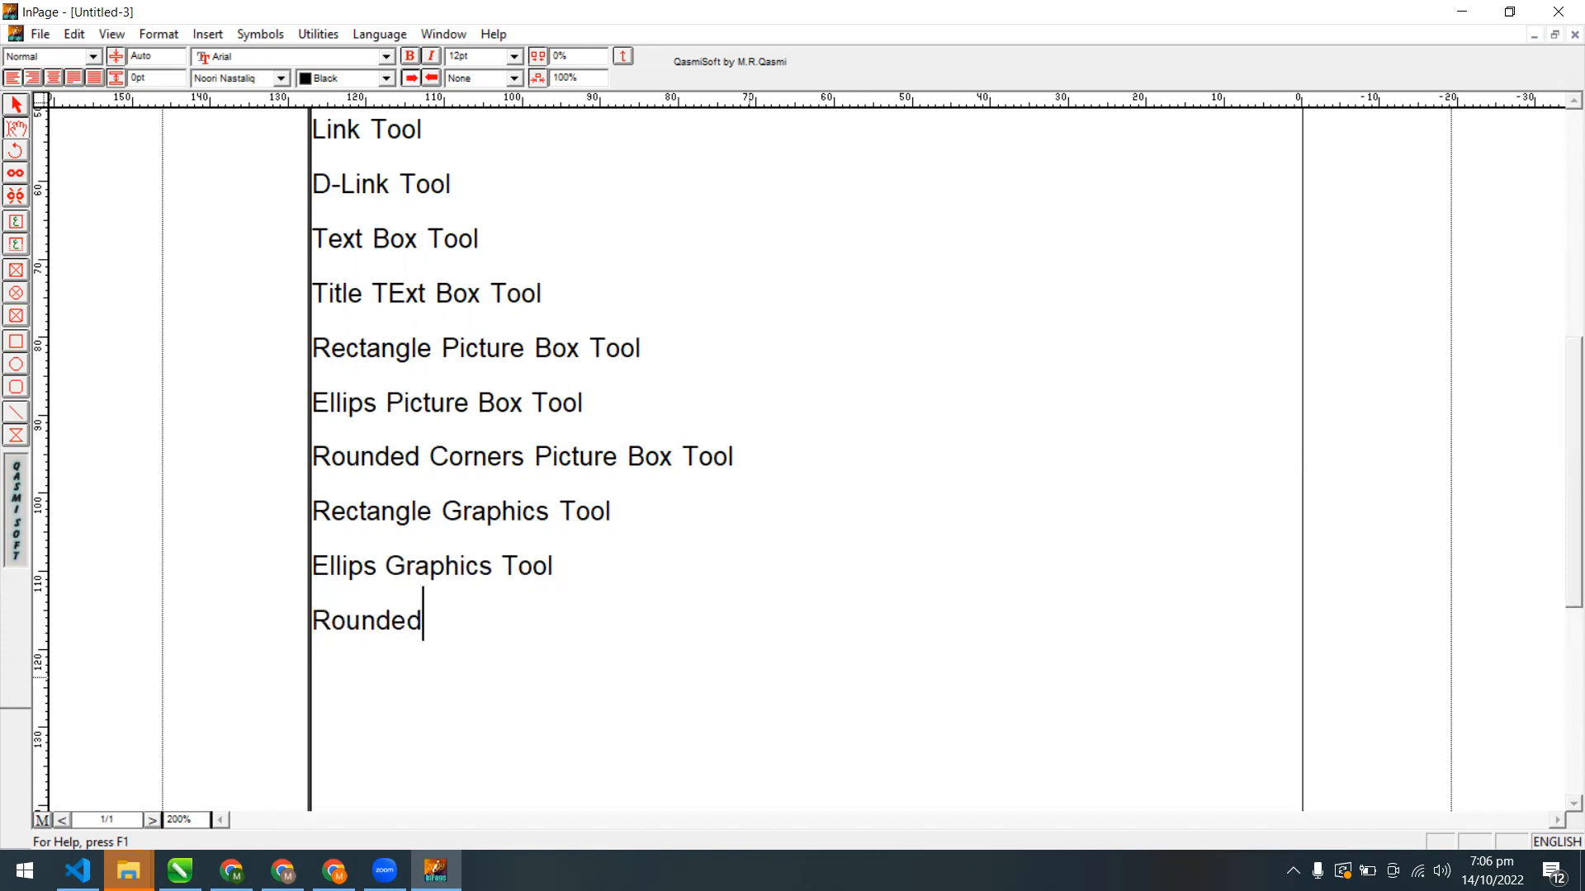
pyautogui.write(' Corner ')
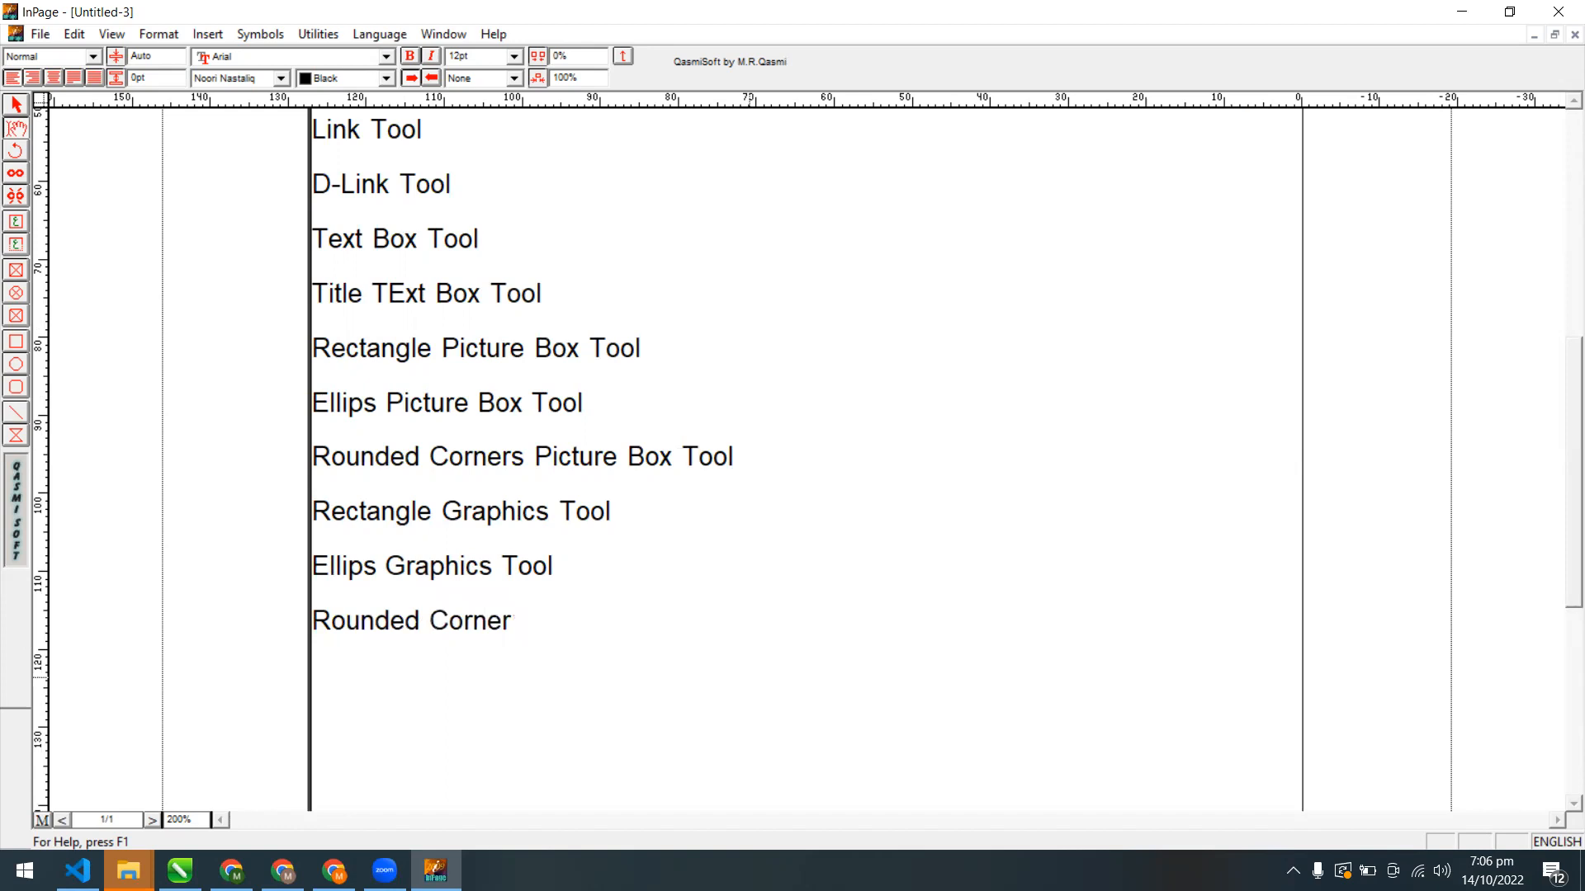
pyautogui.write('Graph')
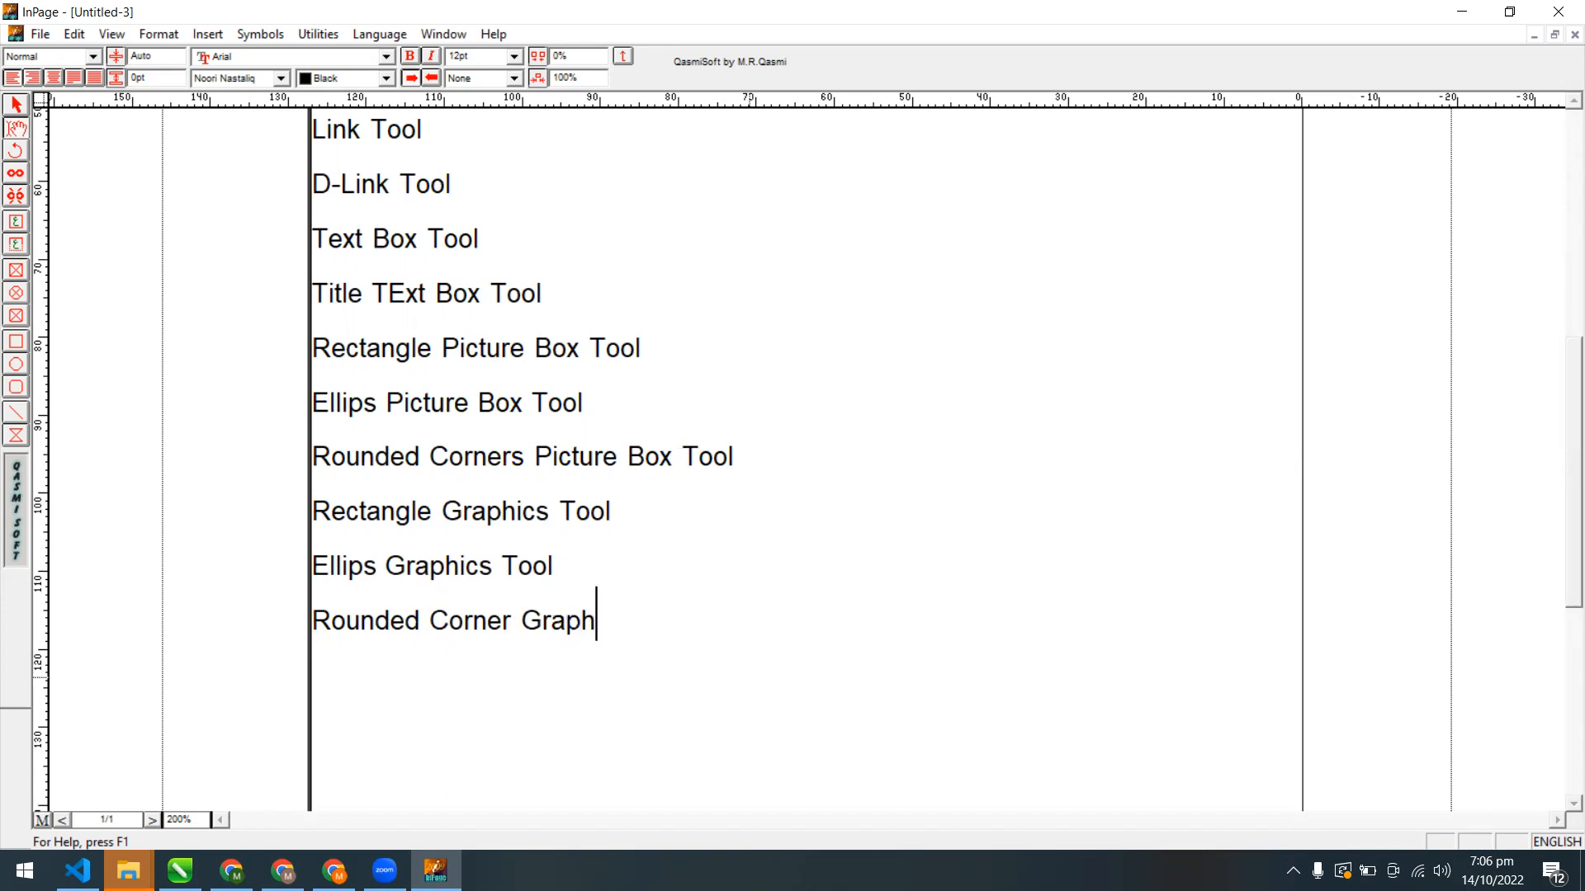
pyautogui.write('ics Tool')
# Add the lines "Line Tool" and "Custum Graphic Tool" at the end of the tool list
pyautogui.press('Return')
pyautogui.write('Line Tool')
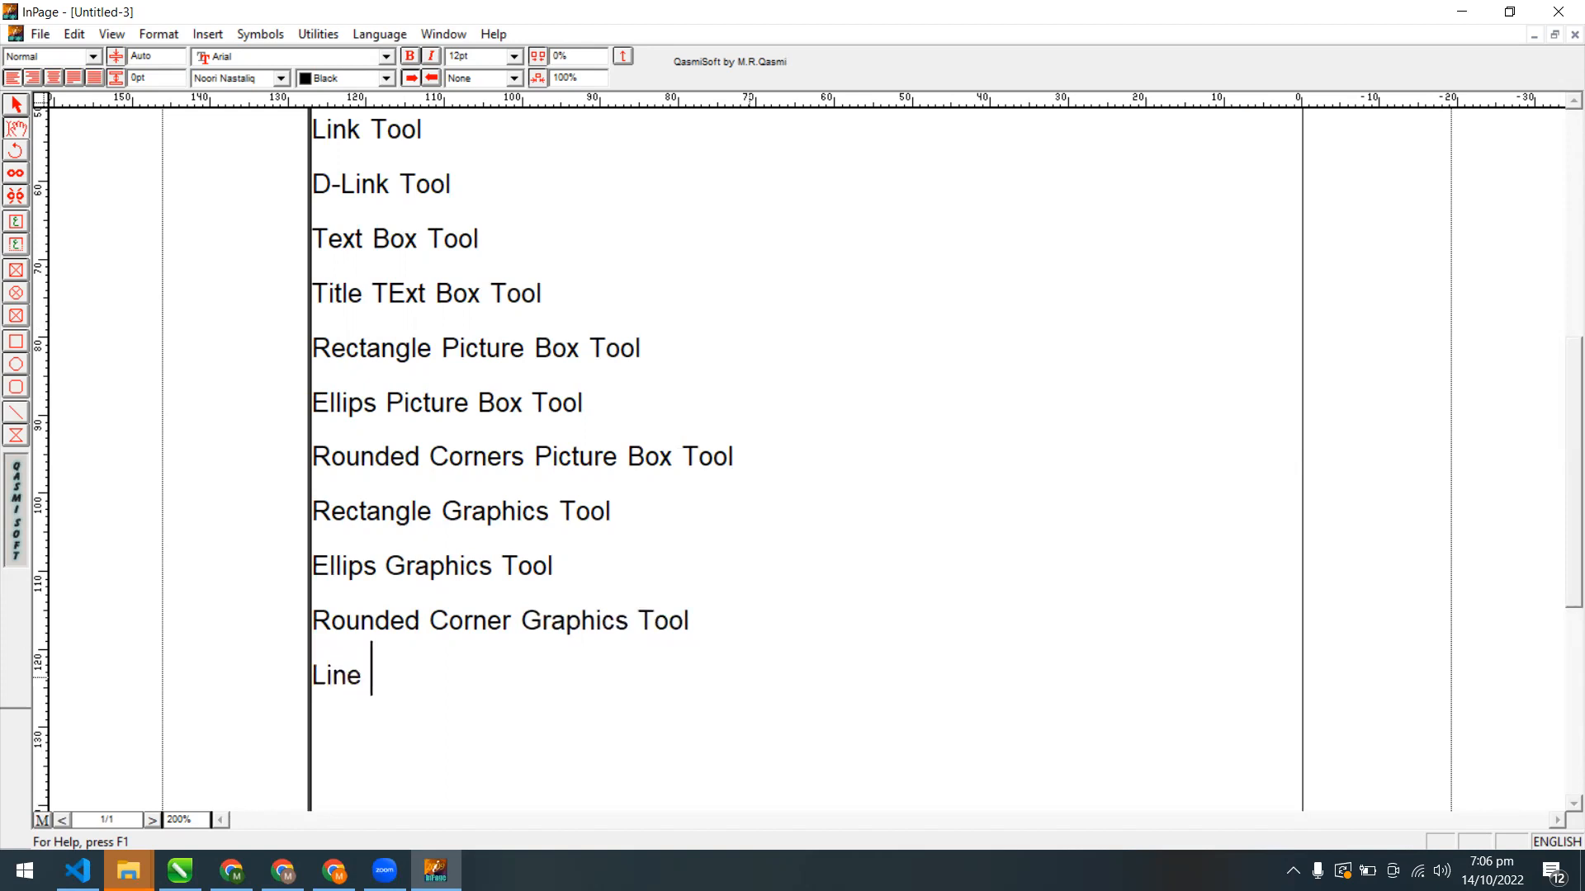
pyautogui.press('Return')
pyautogui.write('Cust')
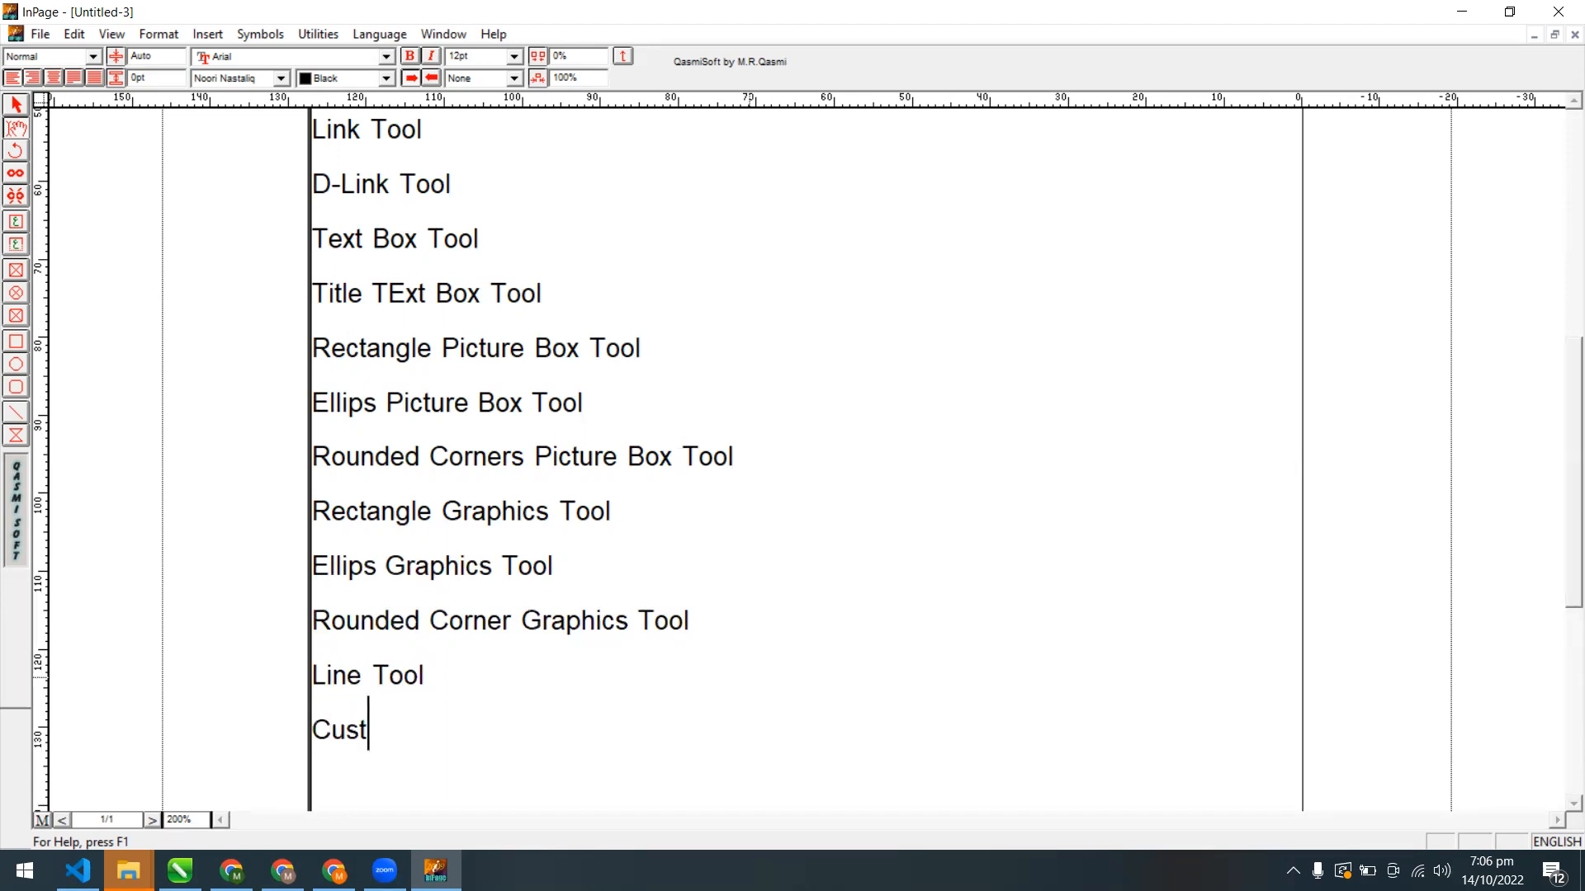
pyautogui.write('u')
pyautogui.write('m Gra')
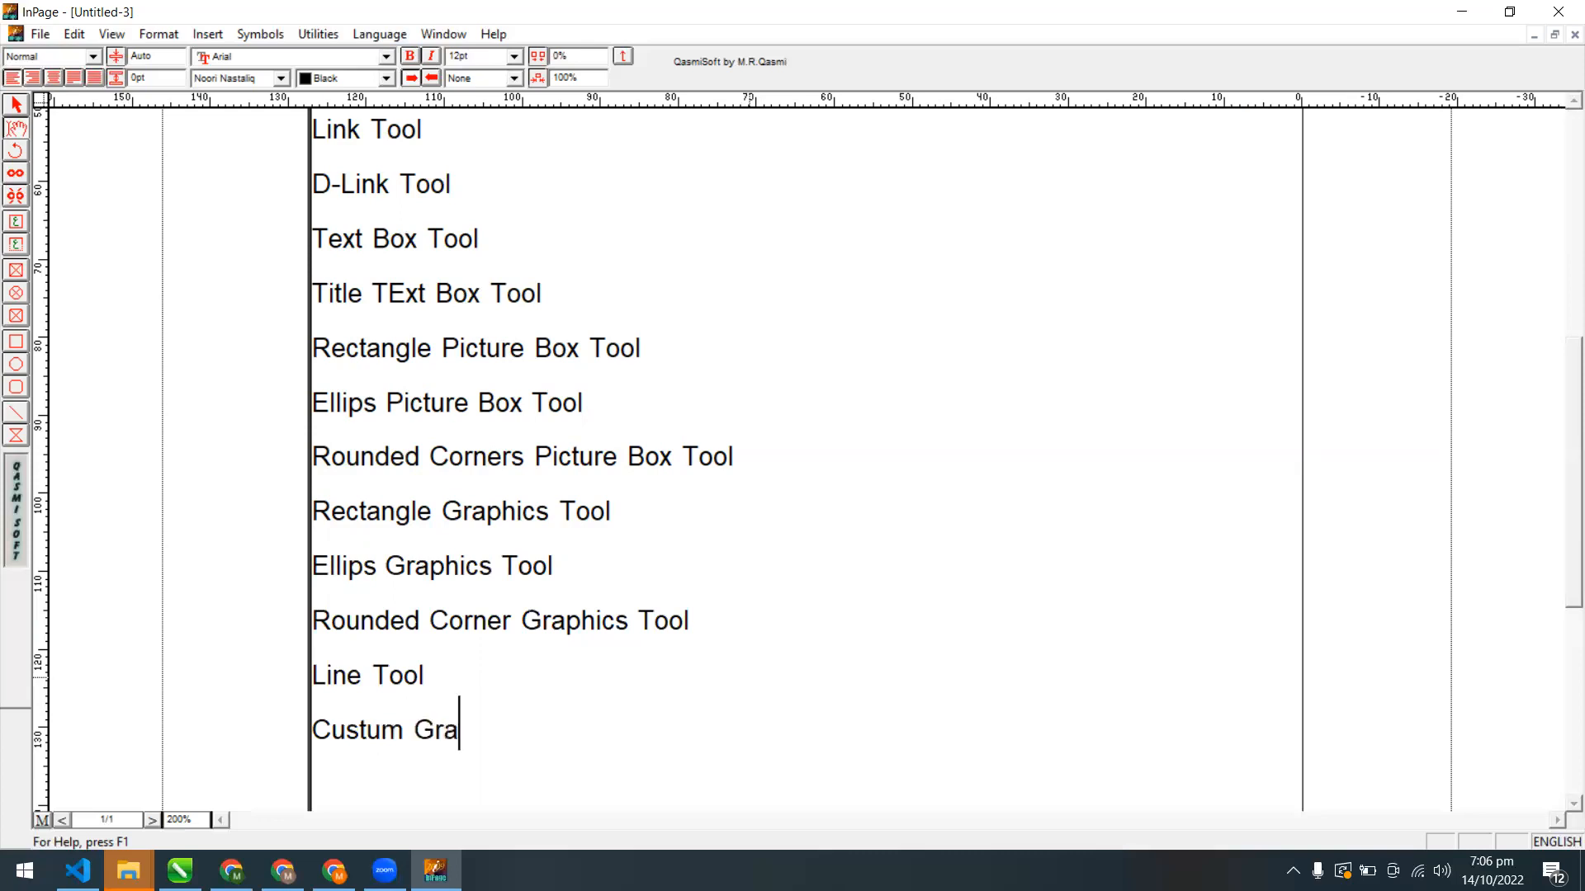
pyautogui.write('phic Tool')
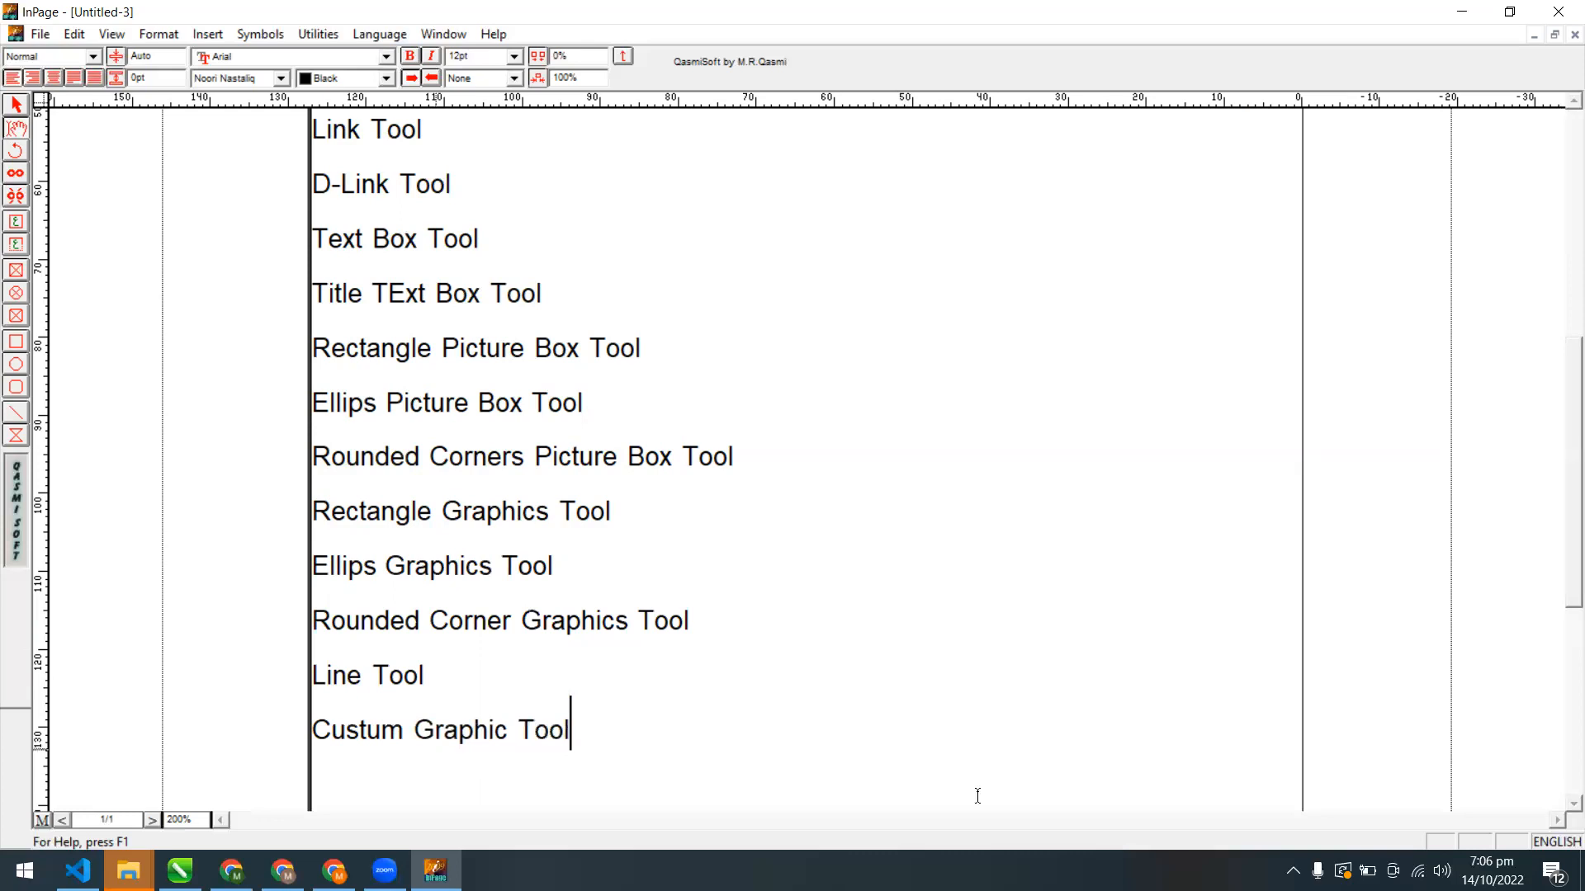
# Save the document to the Desktop as an InPage file named "tool"
pyautogui.hotkey('ctrl', 's')
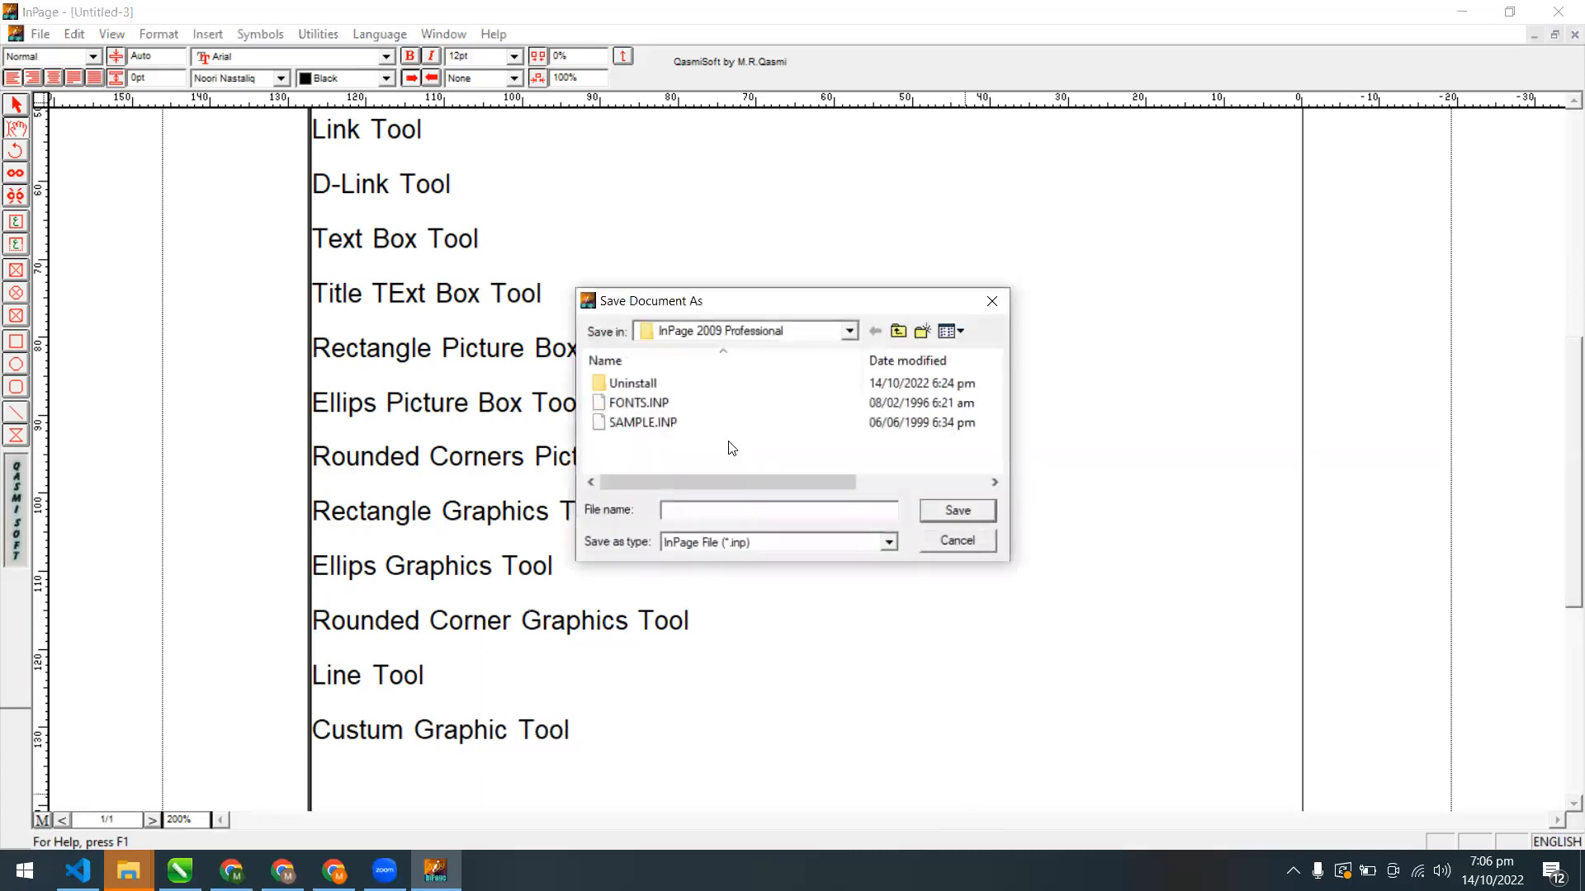
pyautogui.click(794, 332)
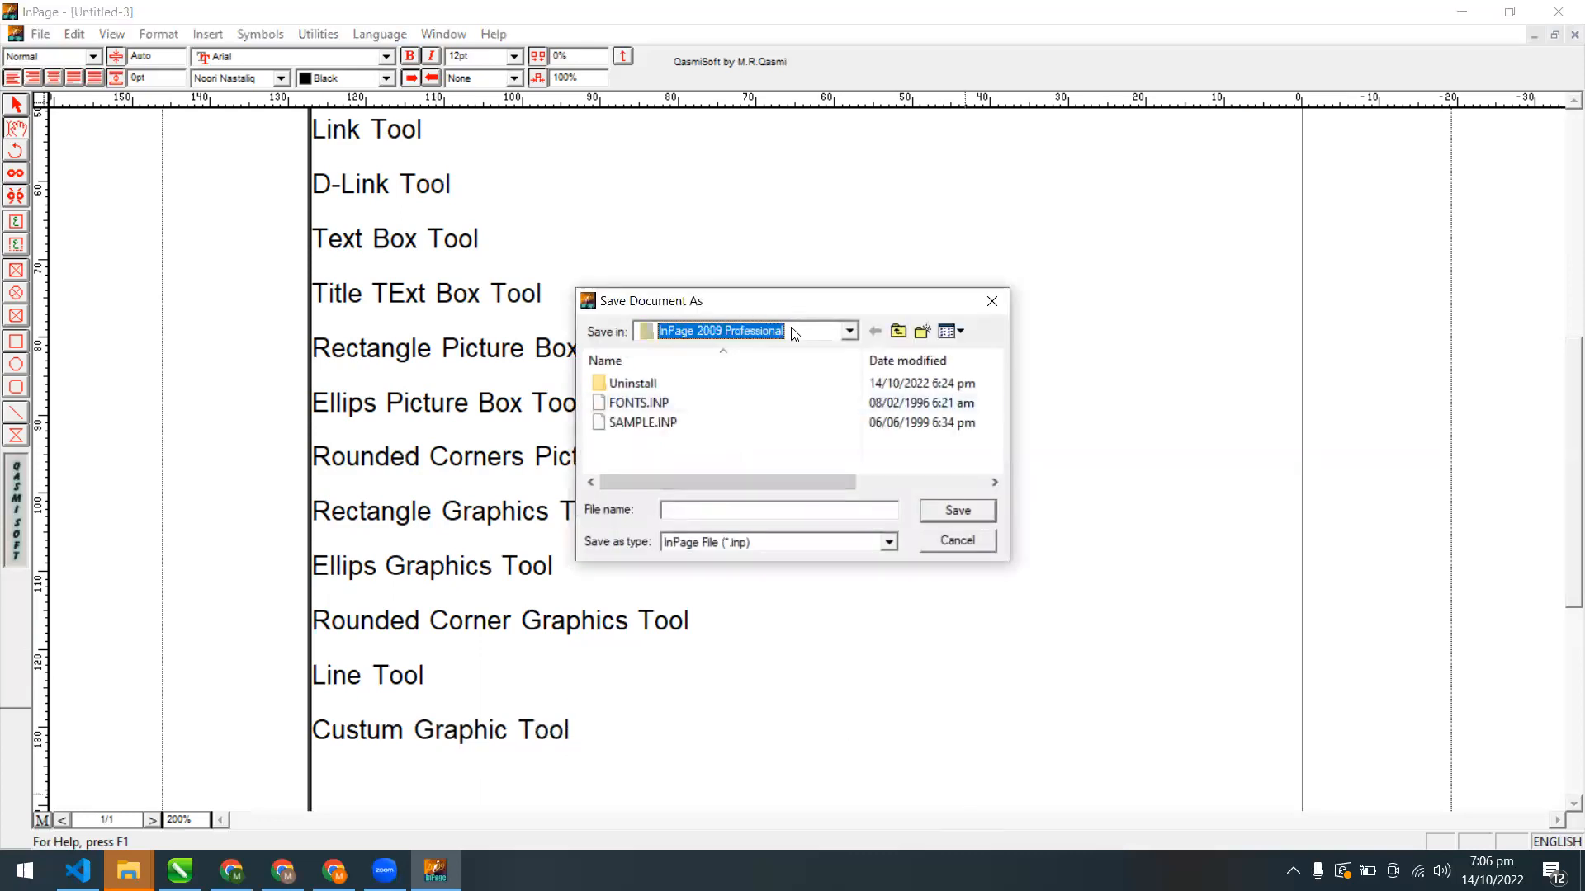
pyautogui.click(794, 333)
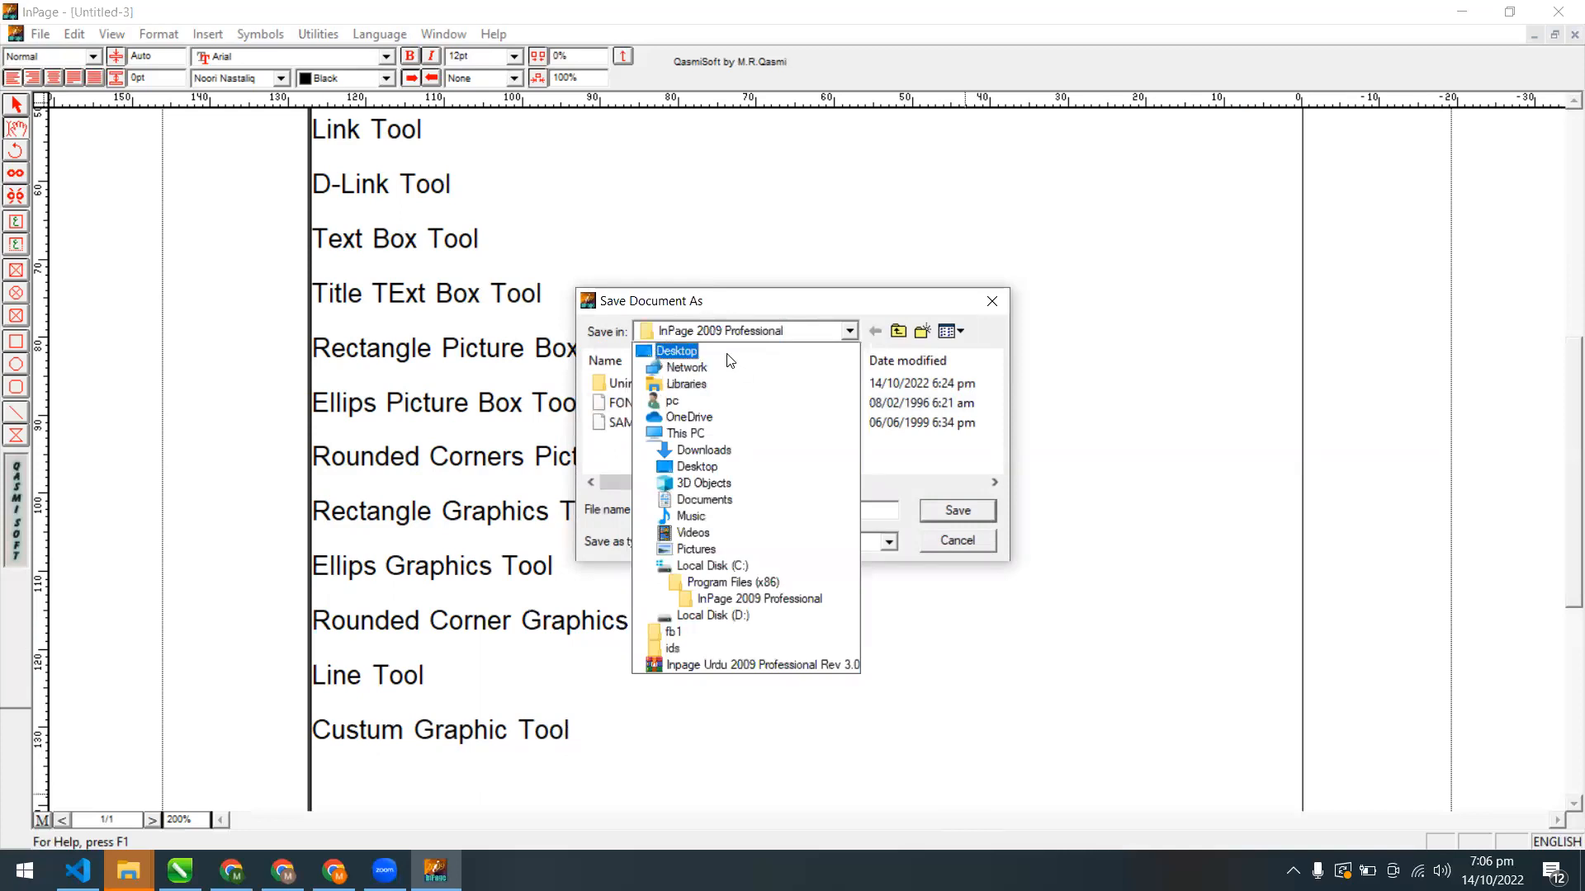
pyautogui.click(676, 344)
pyautogui.click(834, 506)
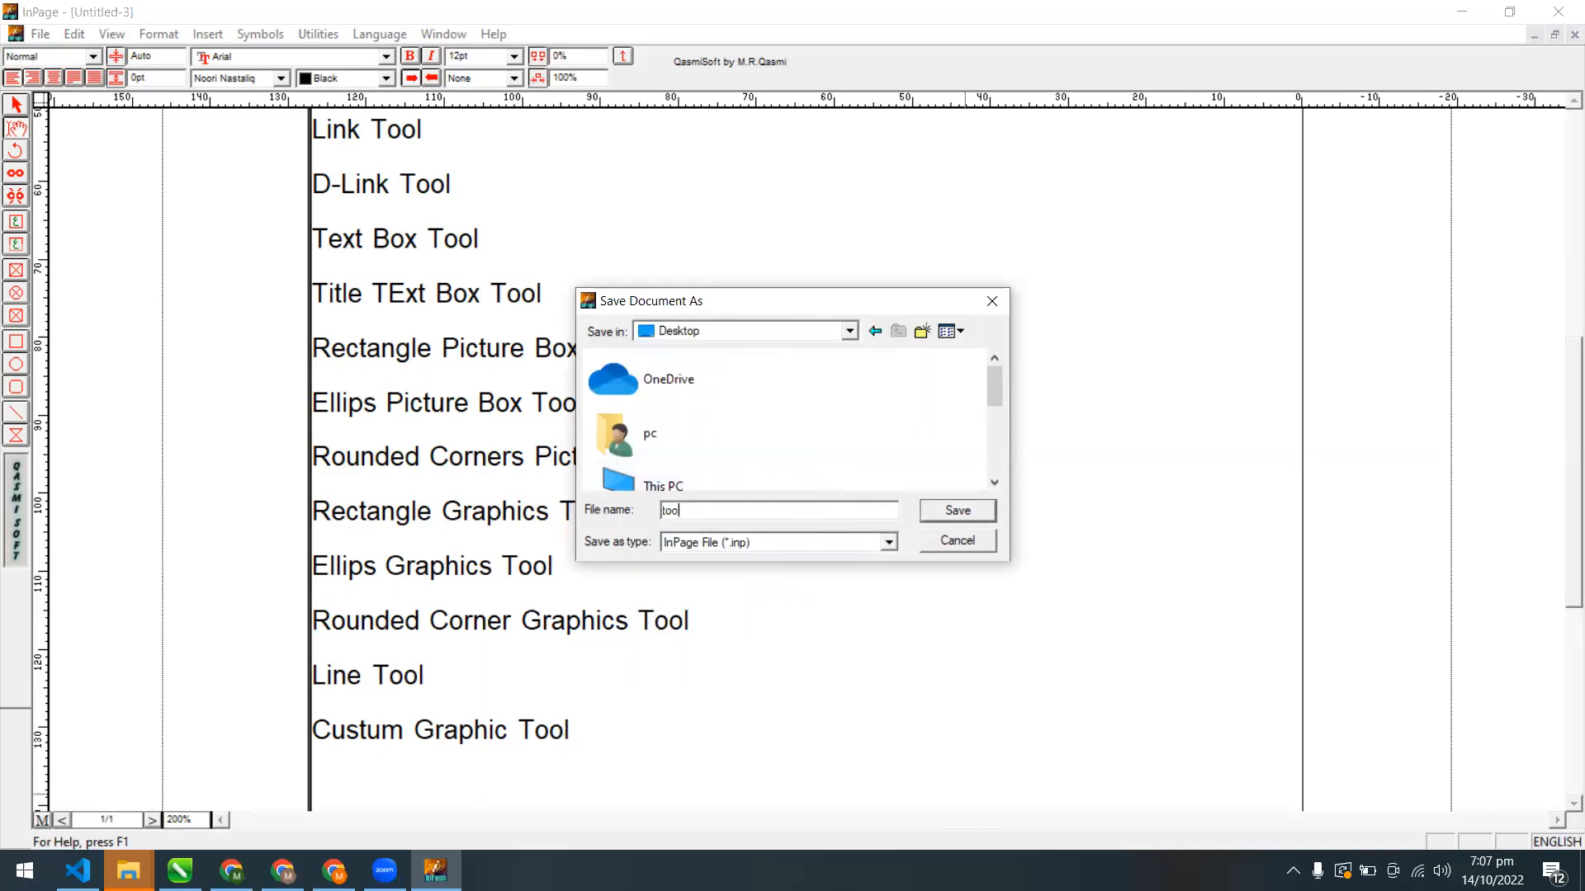
pyautogui.write('tool')
pyautogui.press('Return')
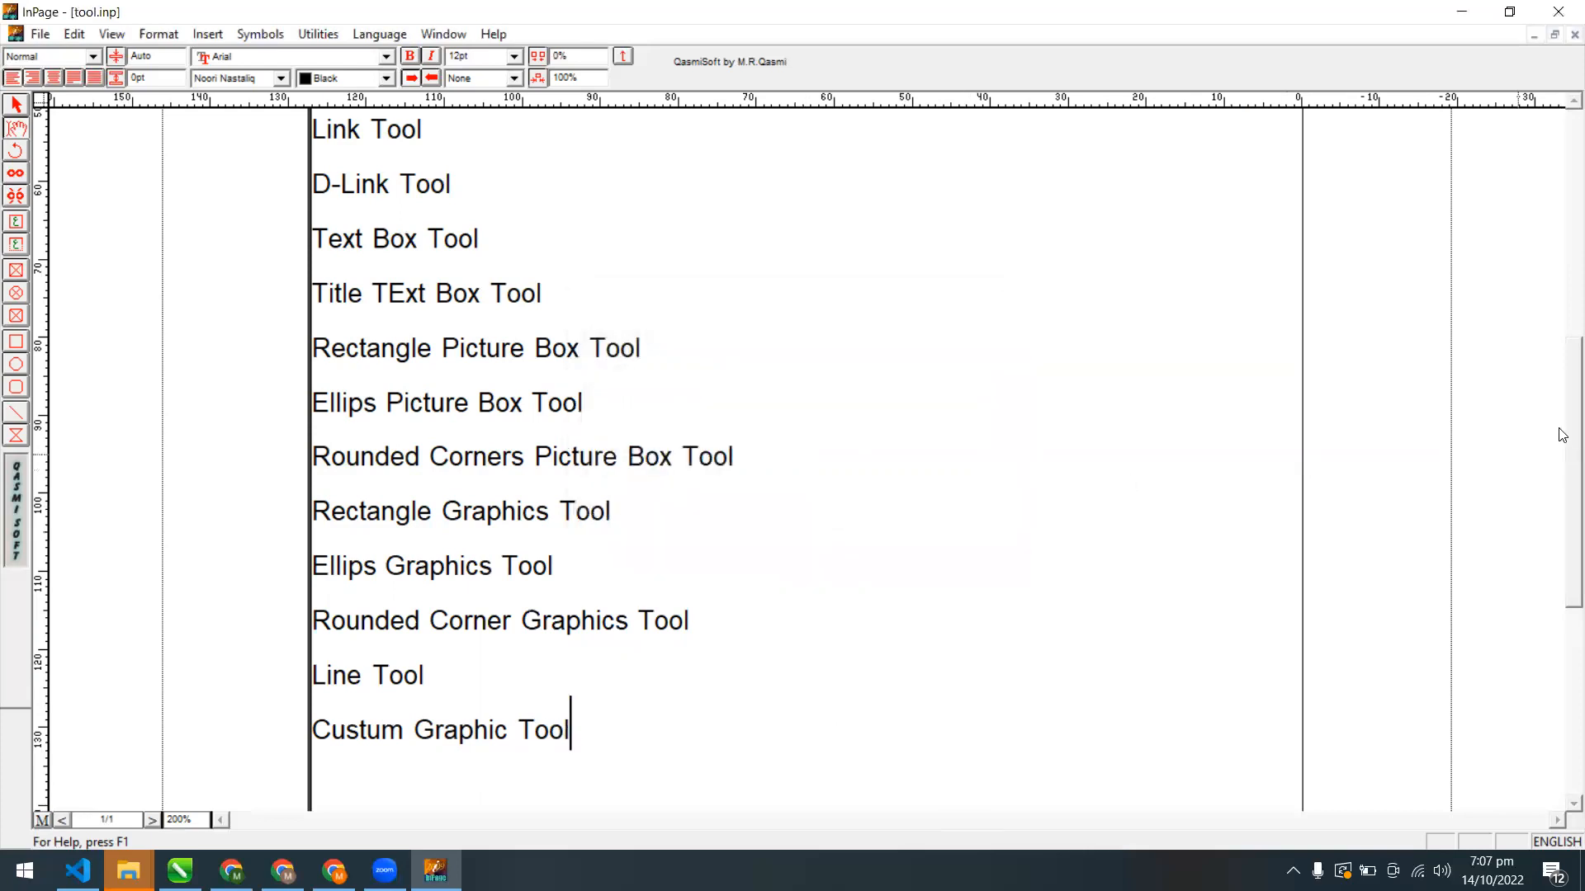
# Create a new A4 portrait document with the default margins and right-to-left direction
pyautogui.moveTo(1563, 442)
pyautogui.mouseDown()
pyautogui.moveTo(1562, 408)
pyautogui.moveTo(1563, 440)
pyautogui.mouseUp()
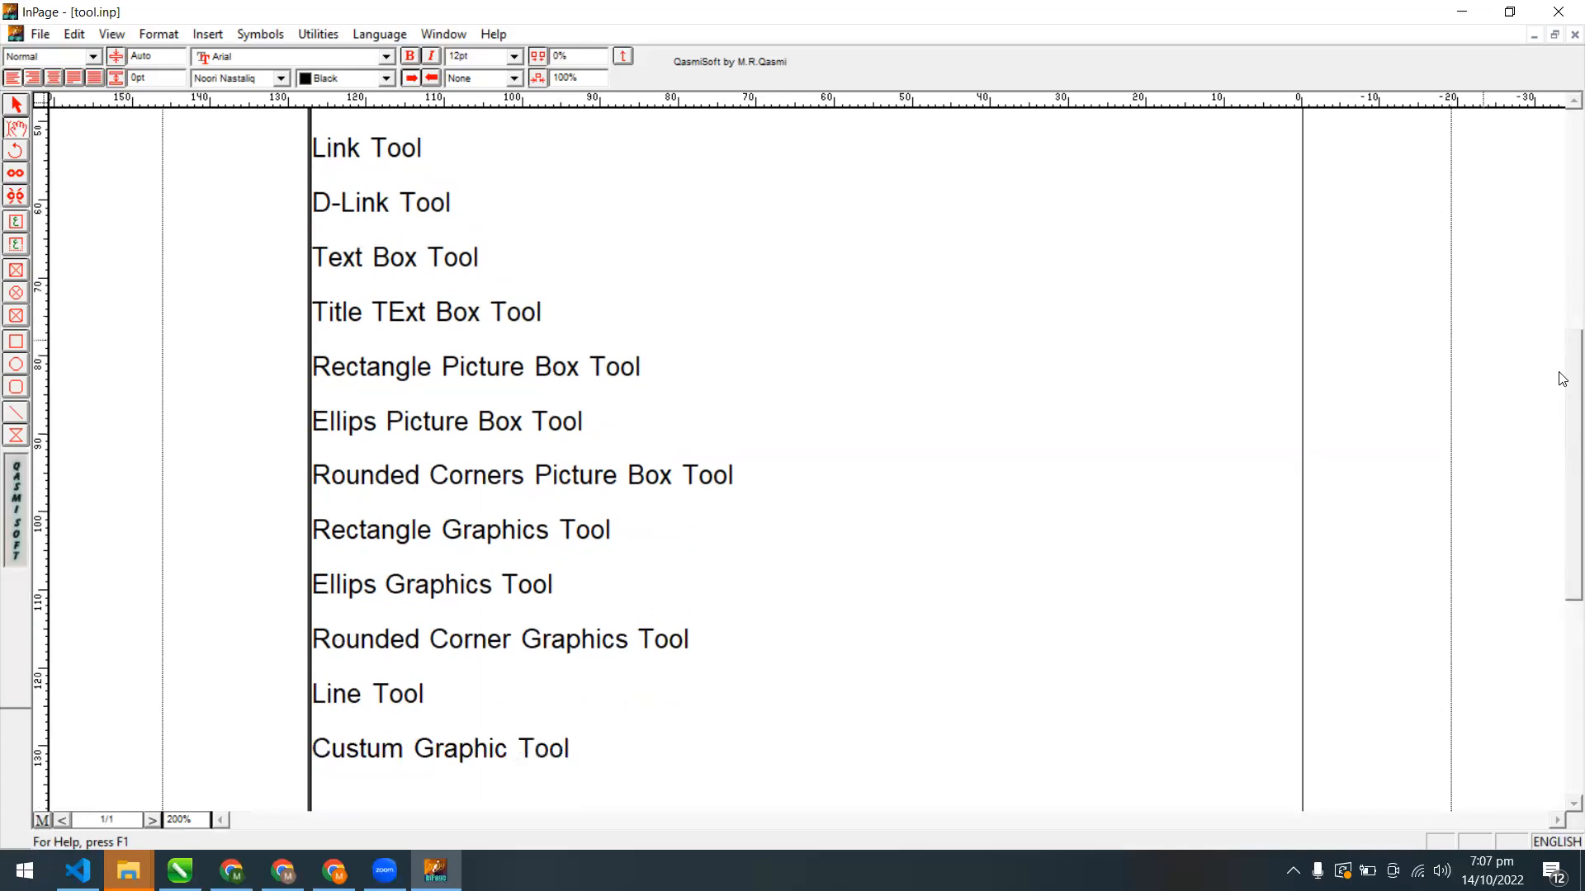
pyautogui.scroll(5, 1537, 194)
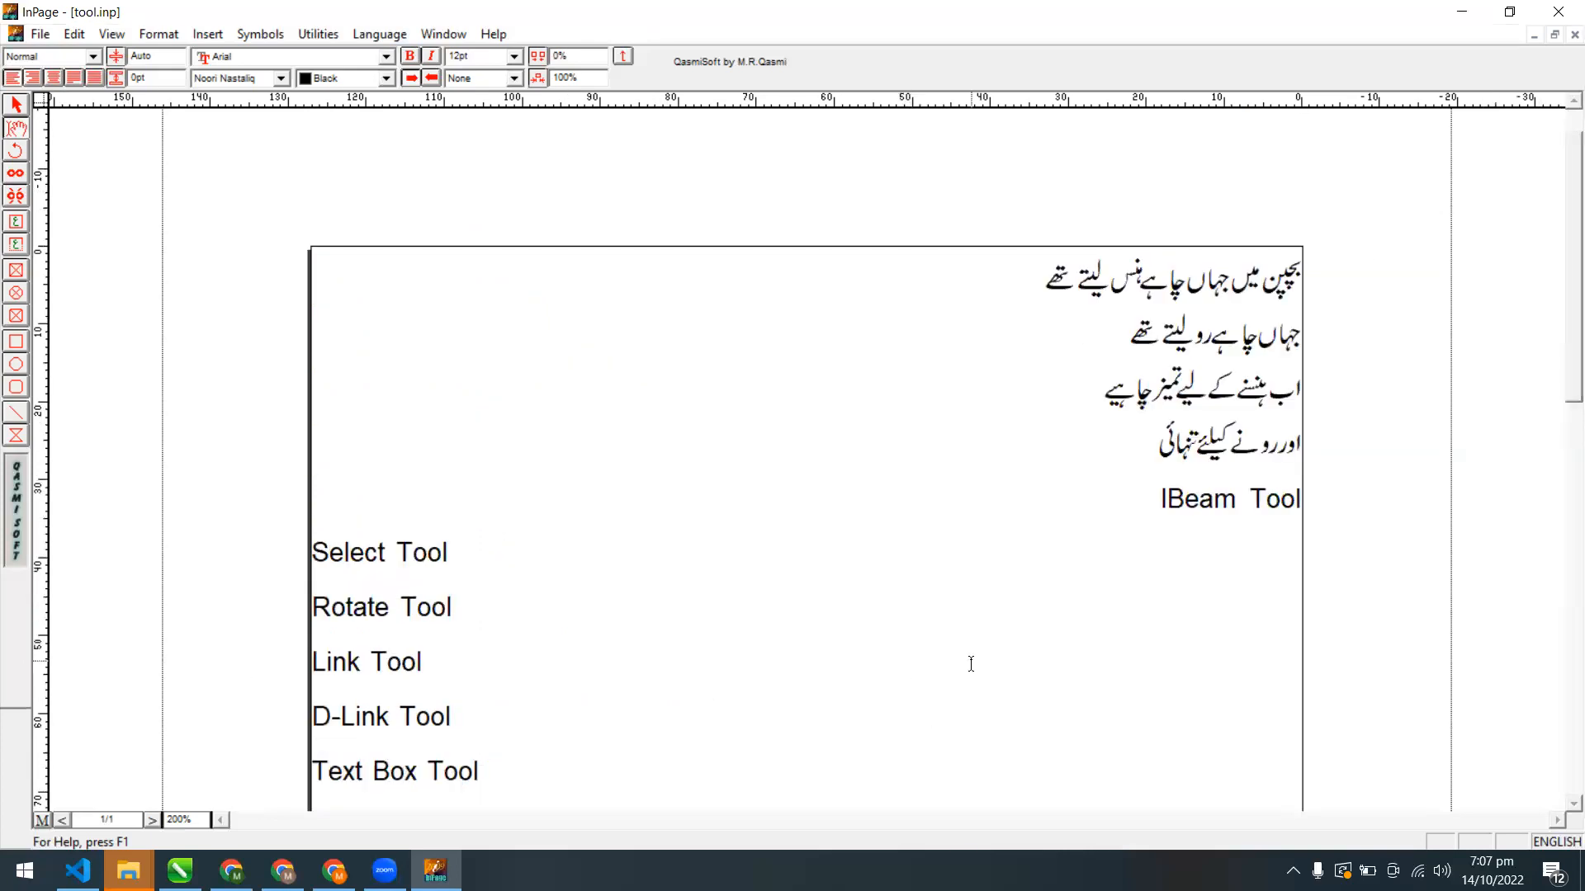
pyautogui.hotkey('ctrl', 'n')
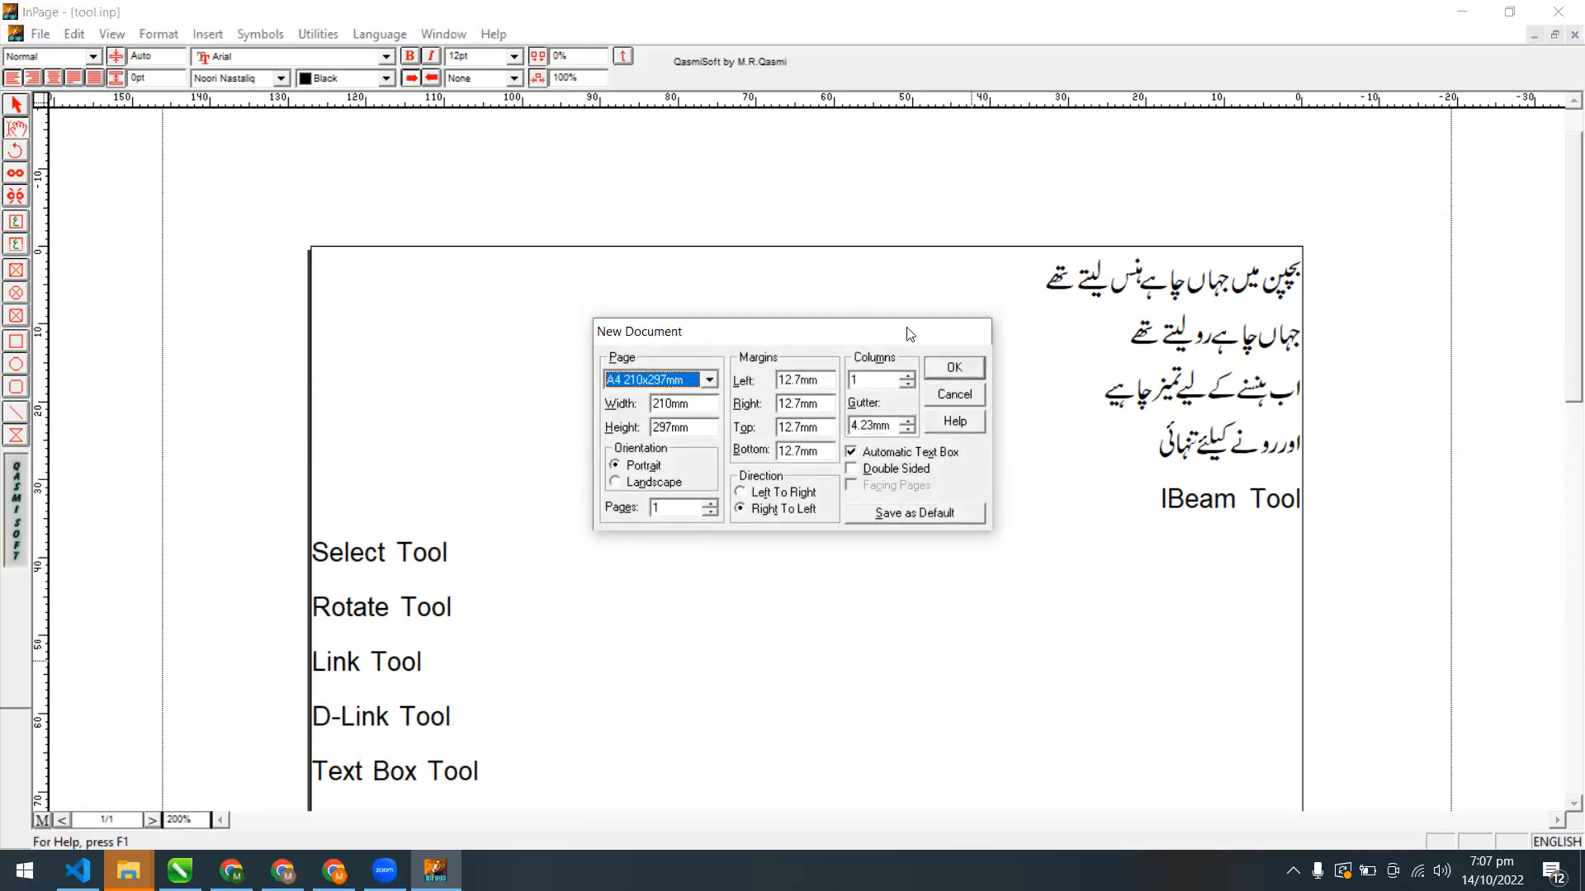
pyautogui.click(955, 367)
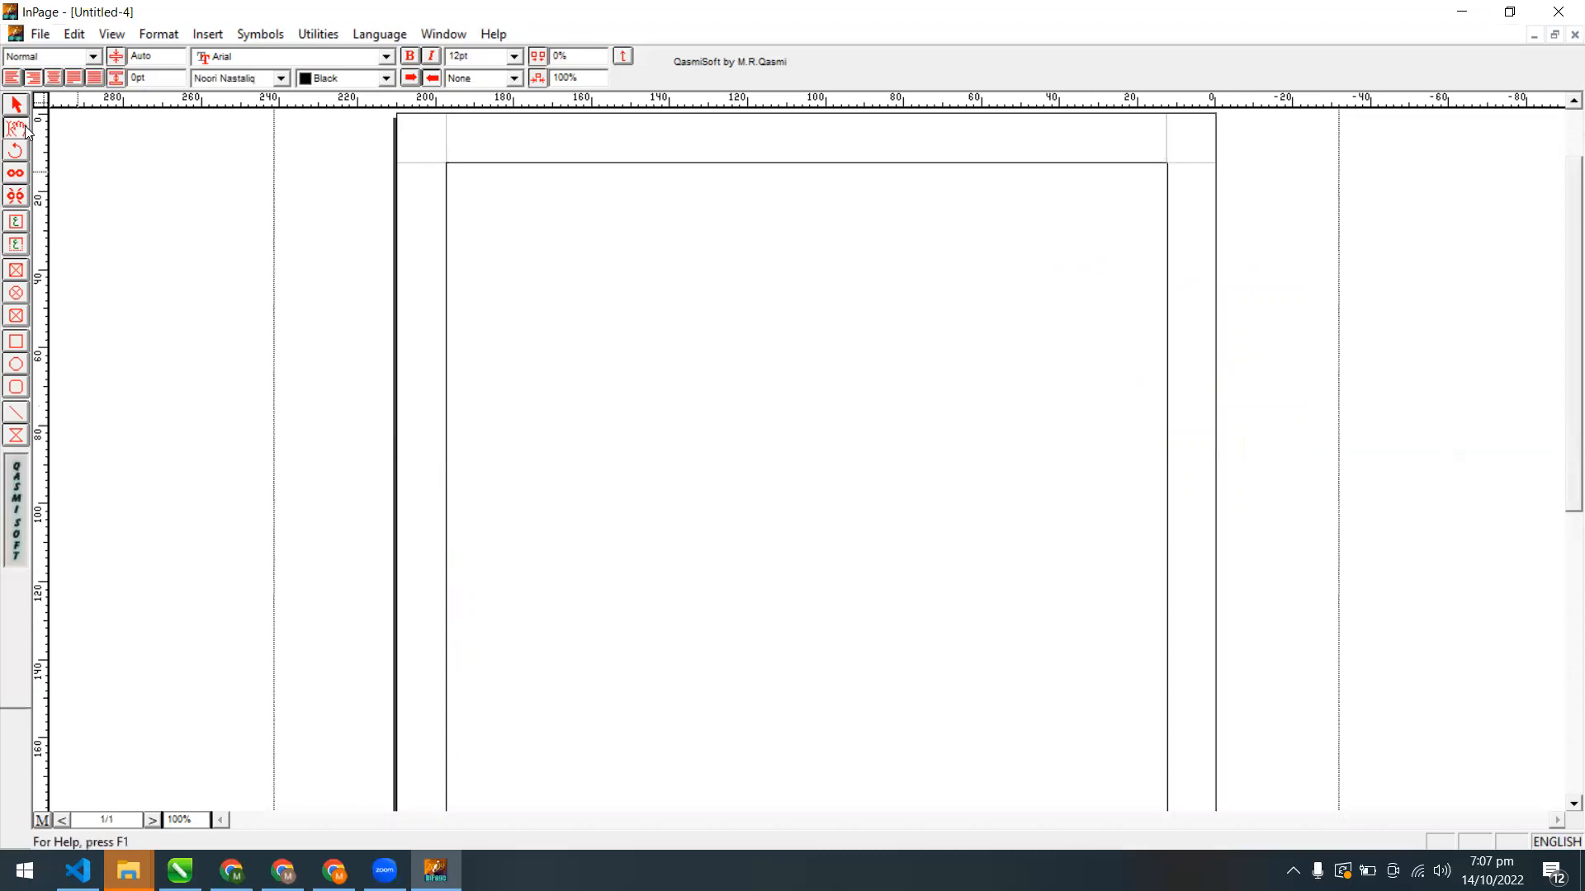
# Copy the four Urdu lines from the start of tool.inp into the new blank document Untitled-4
pyautogui.hotkey('alt', 'Tab')
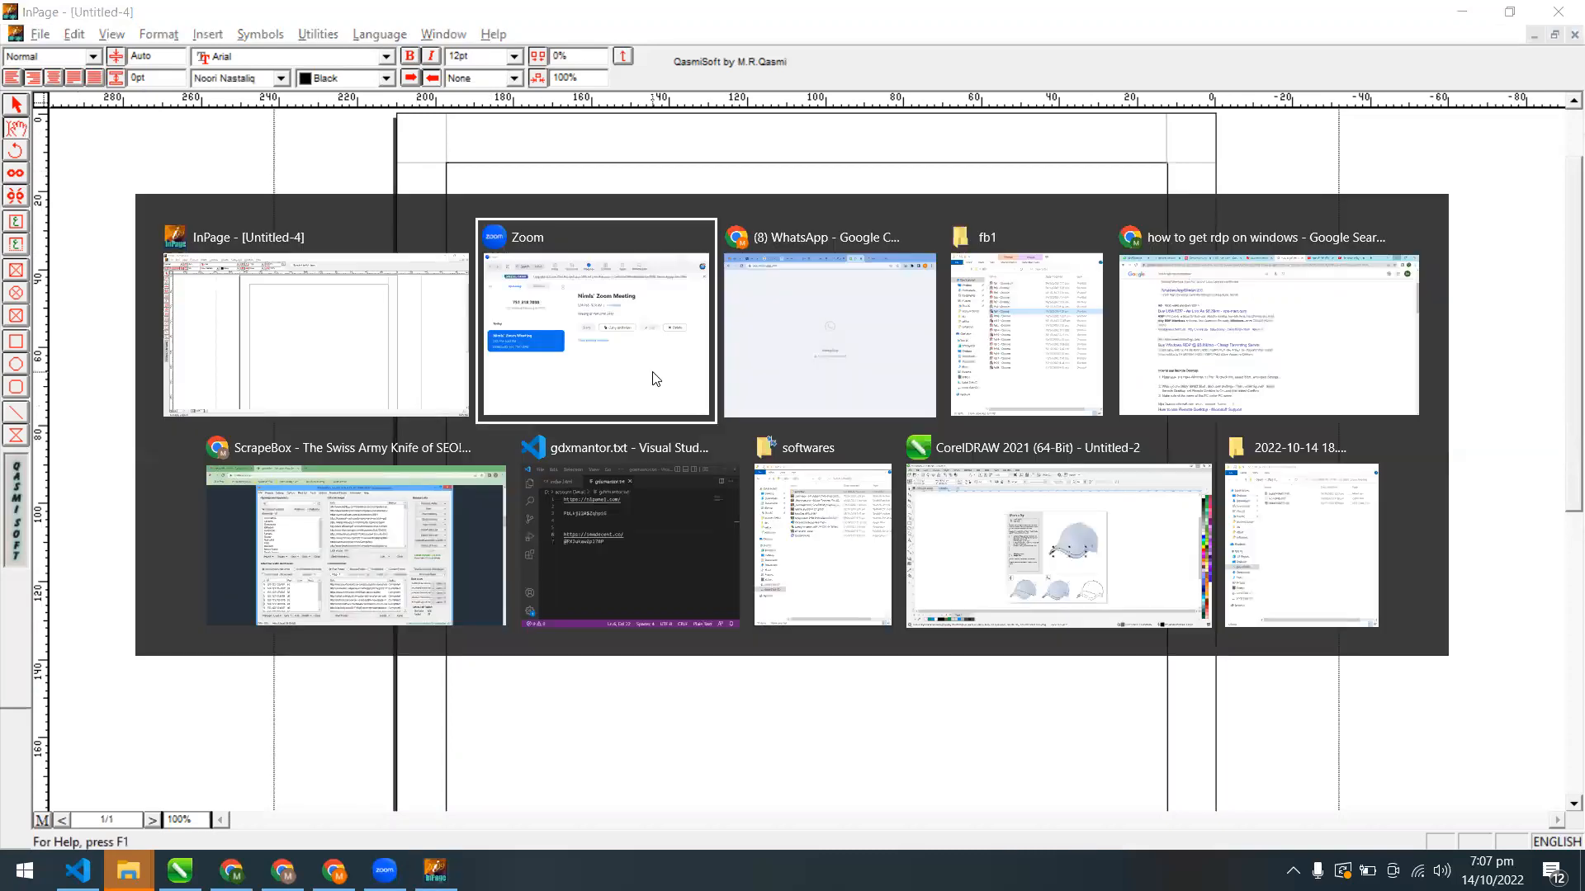
pyautogui.press('Escape')
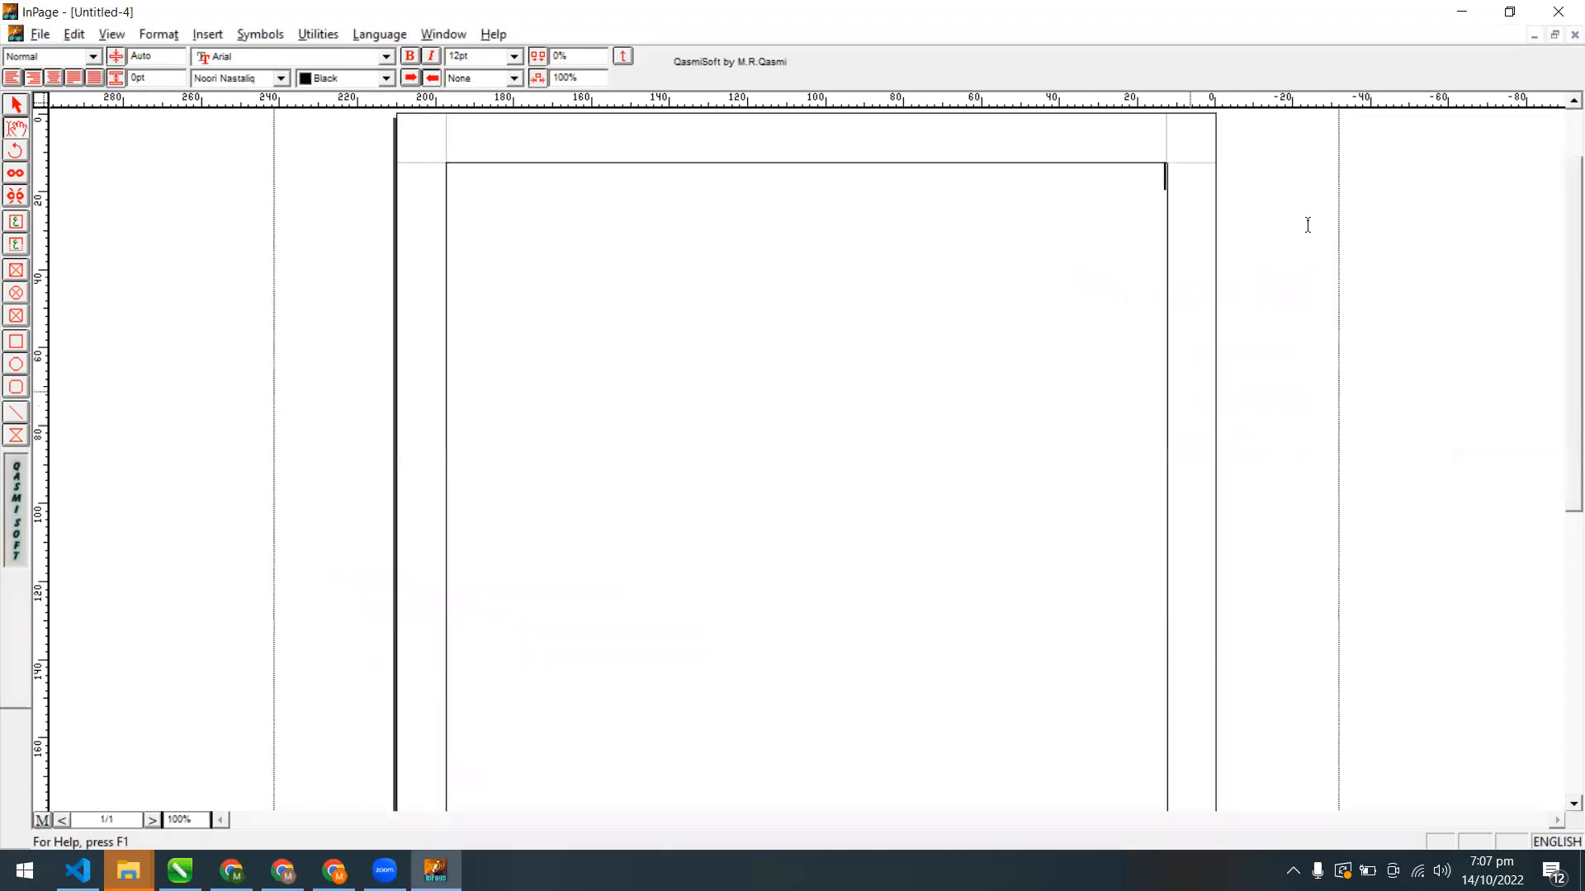
pyautogui.click(1533, 35)
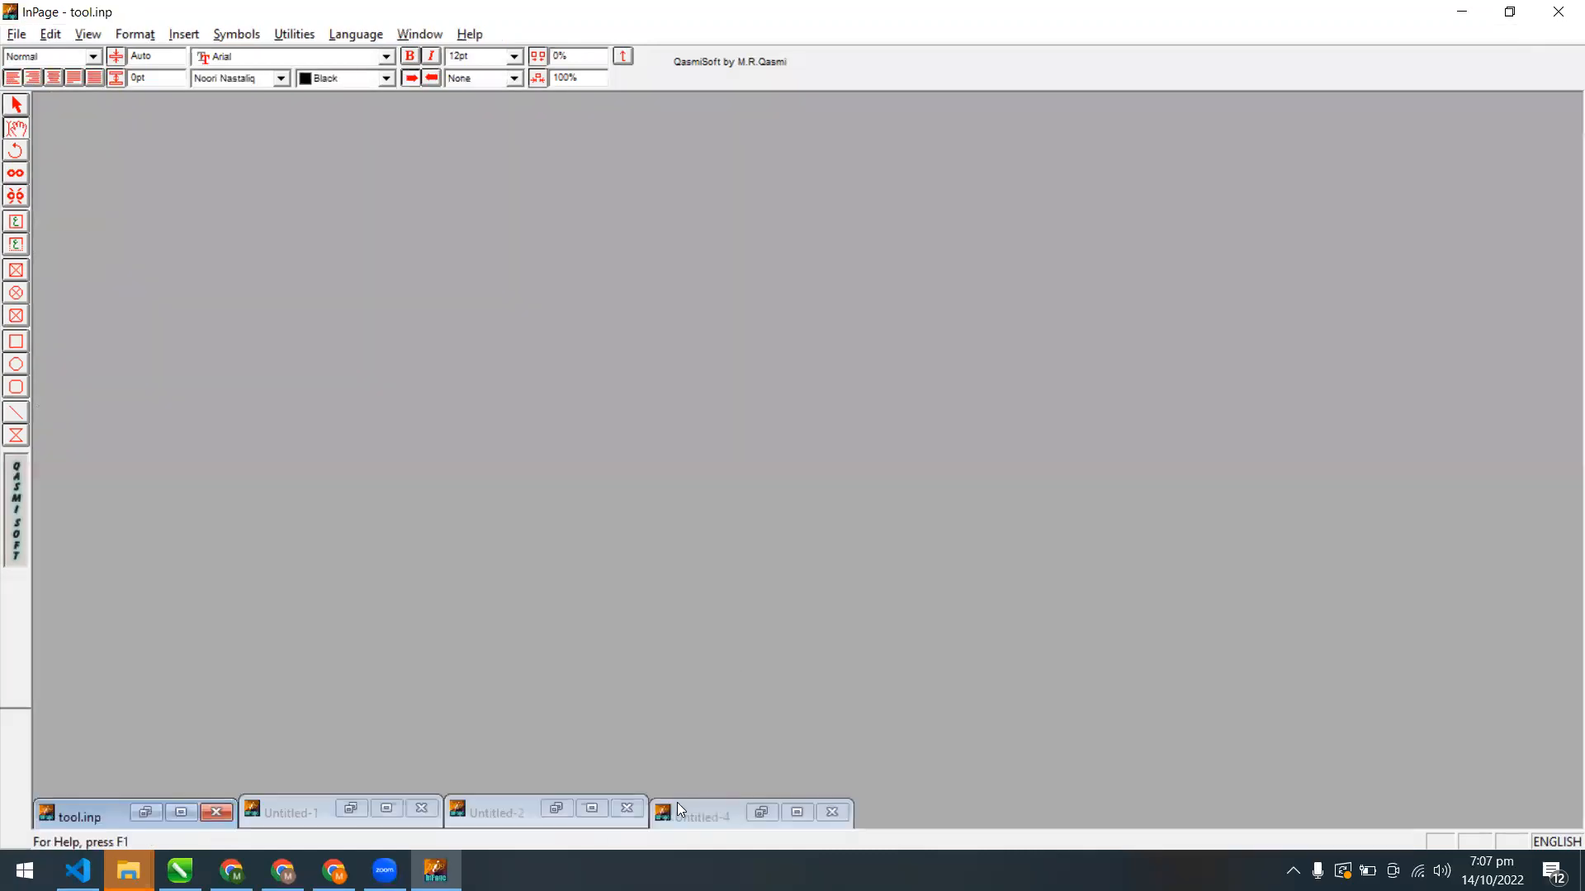
pyautogui.click(146, 814)
pyautogui.moveTo(1157, 465); pyautogui.dragTo(1347, 272)
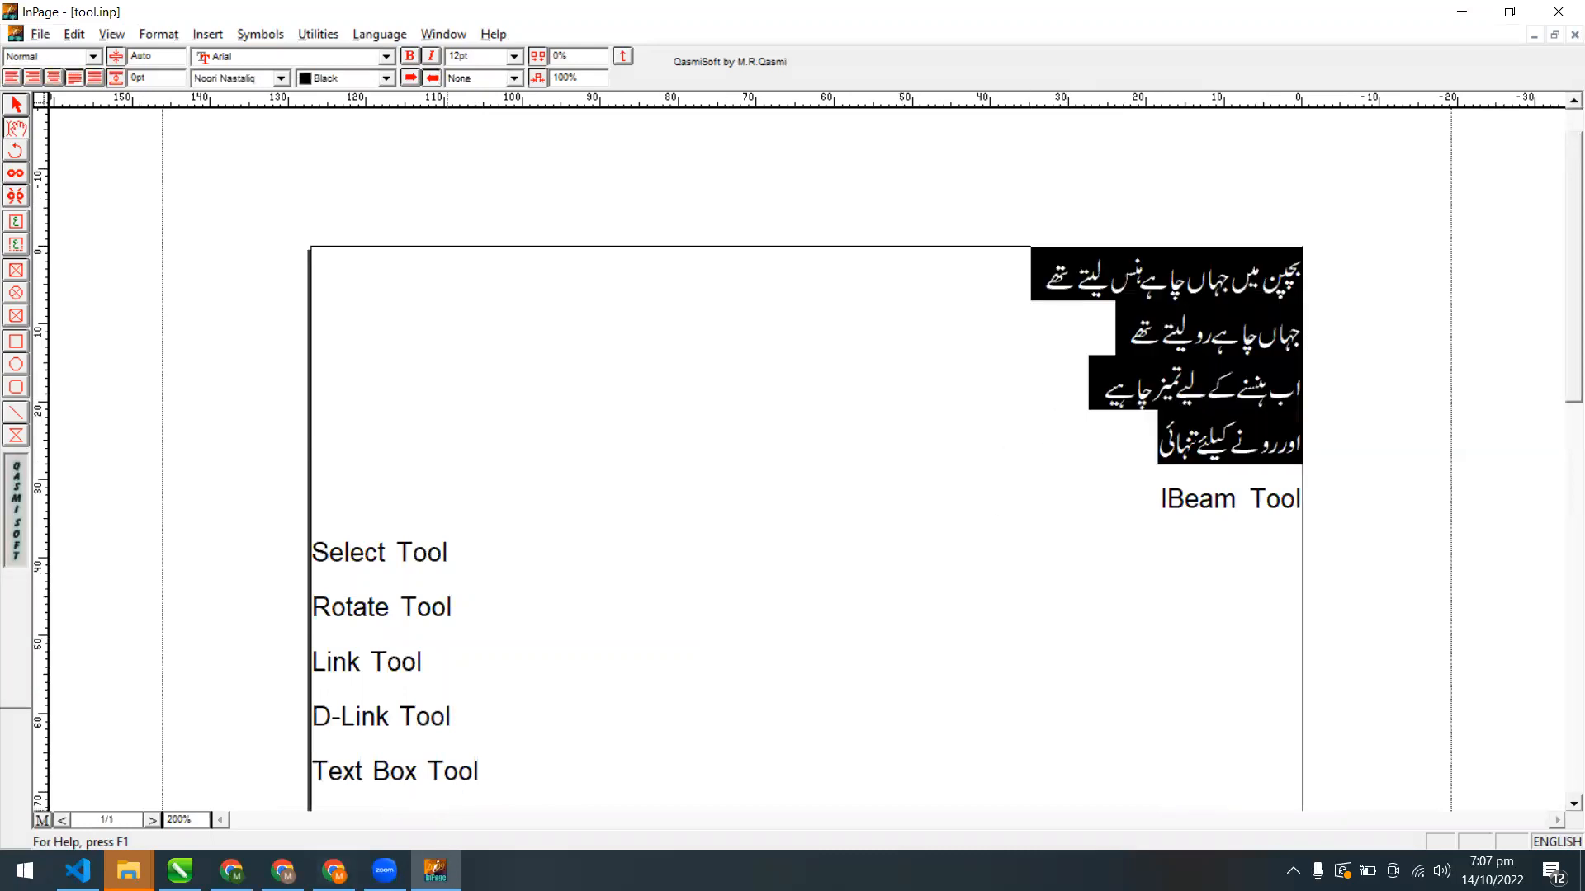
pyautogui.click(1532, 36)
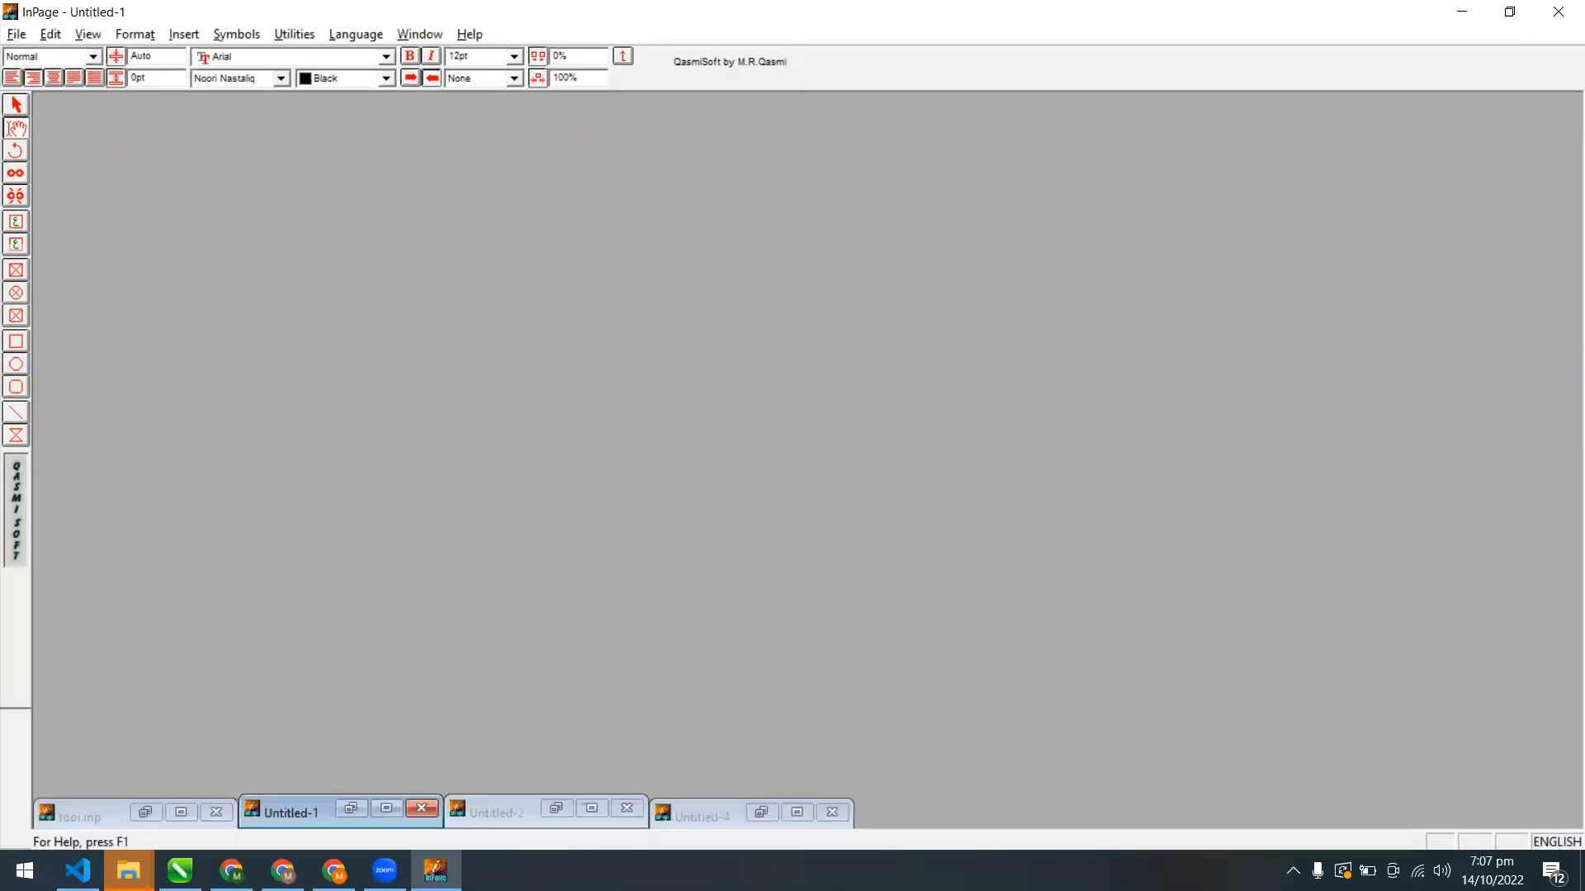
pyautogui.click(753, 813)
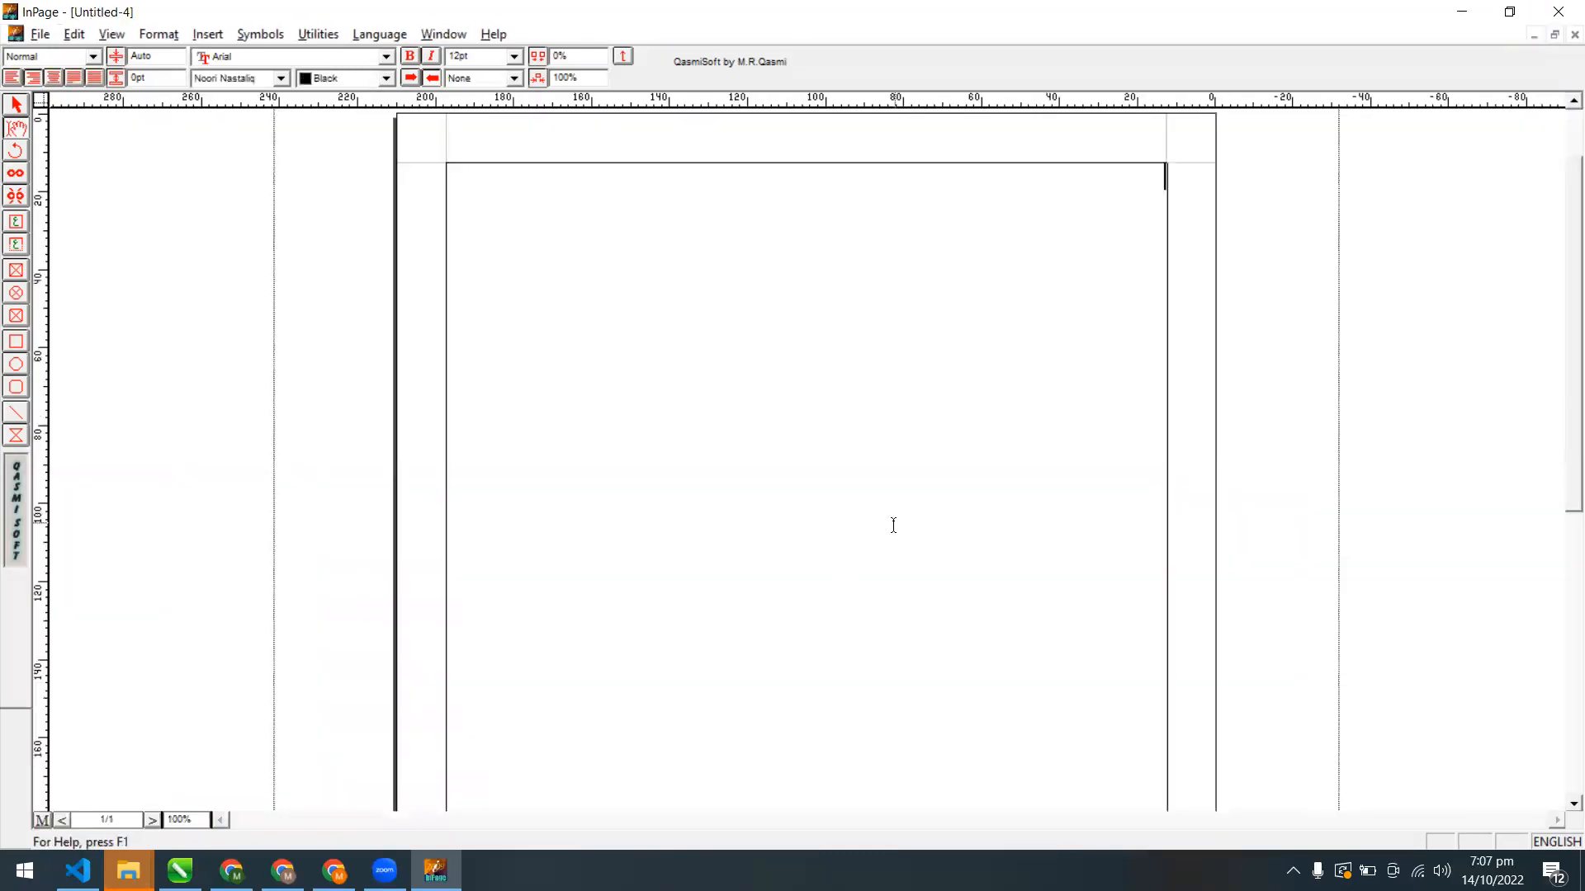
pyautogui.write('بچپن میں جہاں چاہے ہنس لیتے تھے جہاں چاہے رو لیتے تھے اب ہنسنے کے لیے تمیز چاہیے اور رونے کیلئے تنہائی')
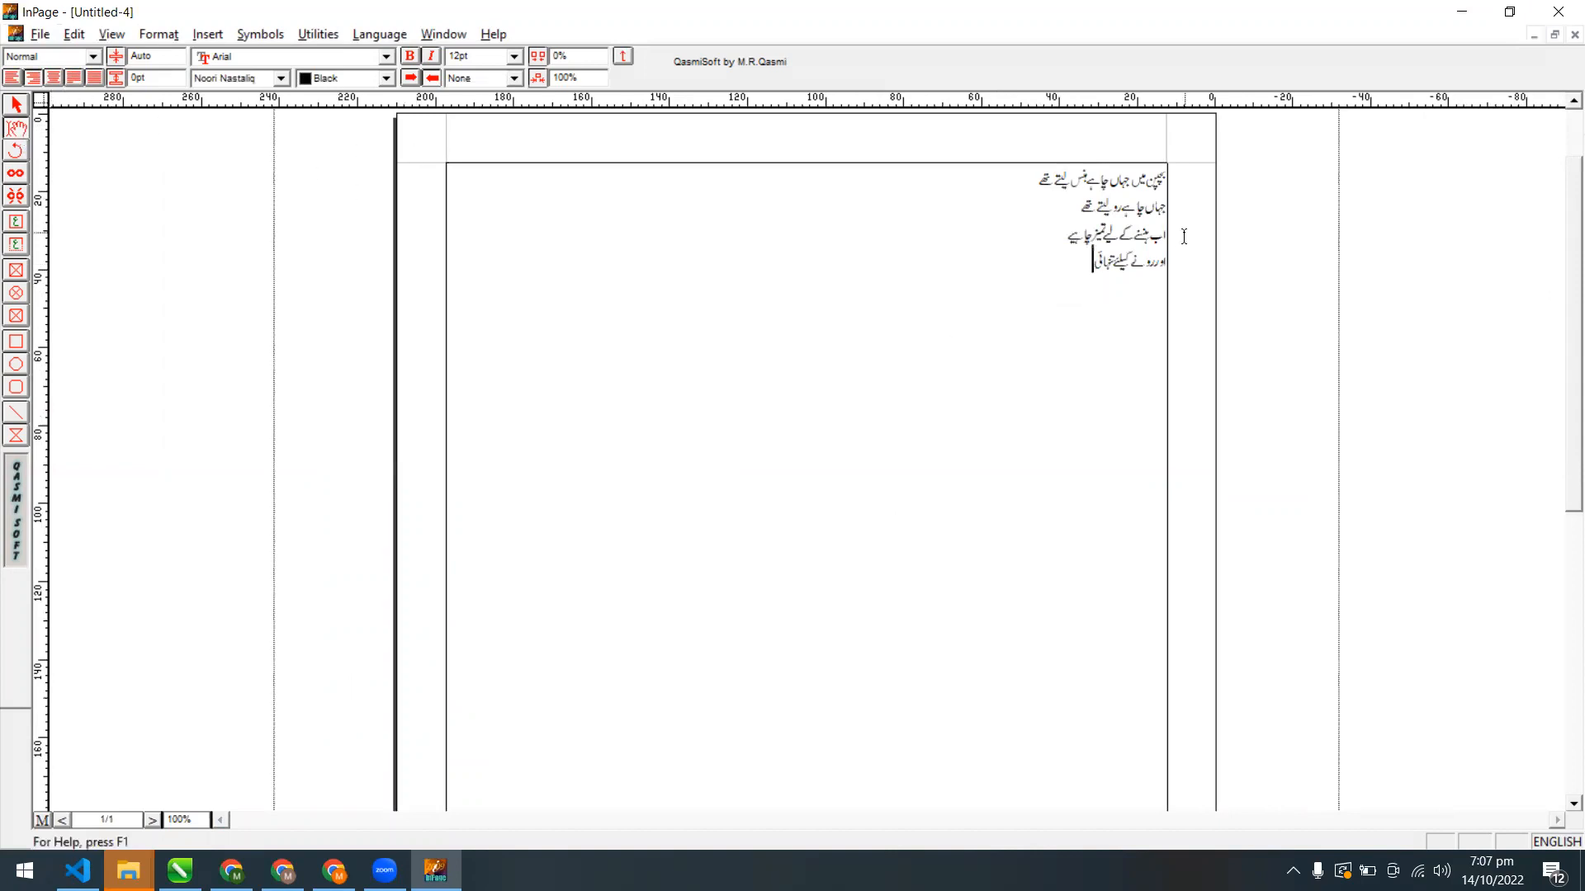
# Centre-align all four Urdu lines in Untitled-4
pyautogui.hotkey('ctrl', 'a')
pyautogui.moveTo(1036, 278); pyautogui.dragTo(1195, 170)
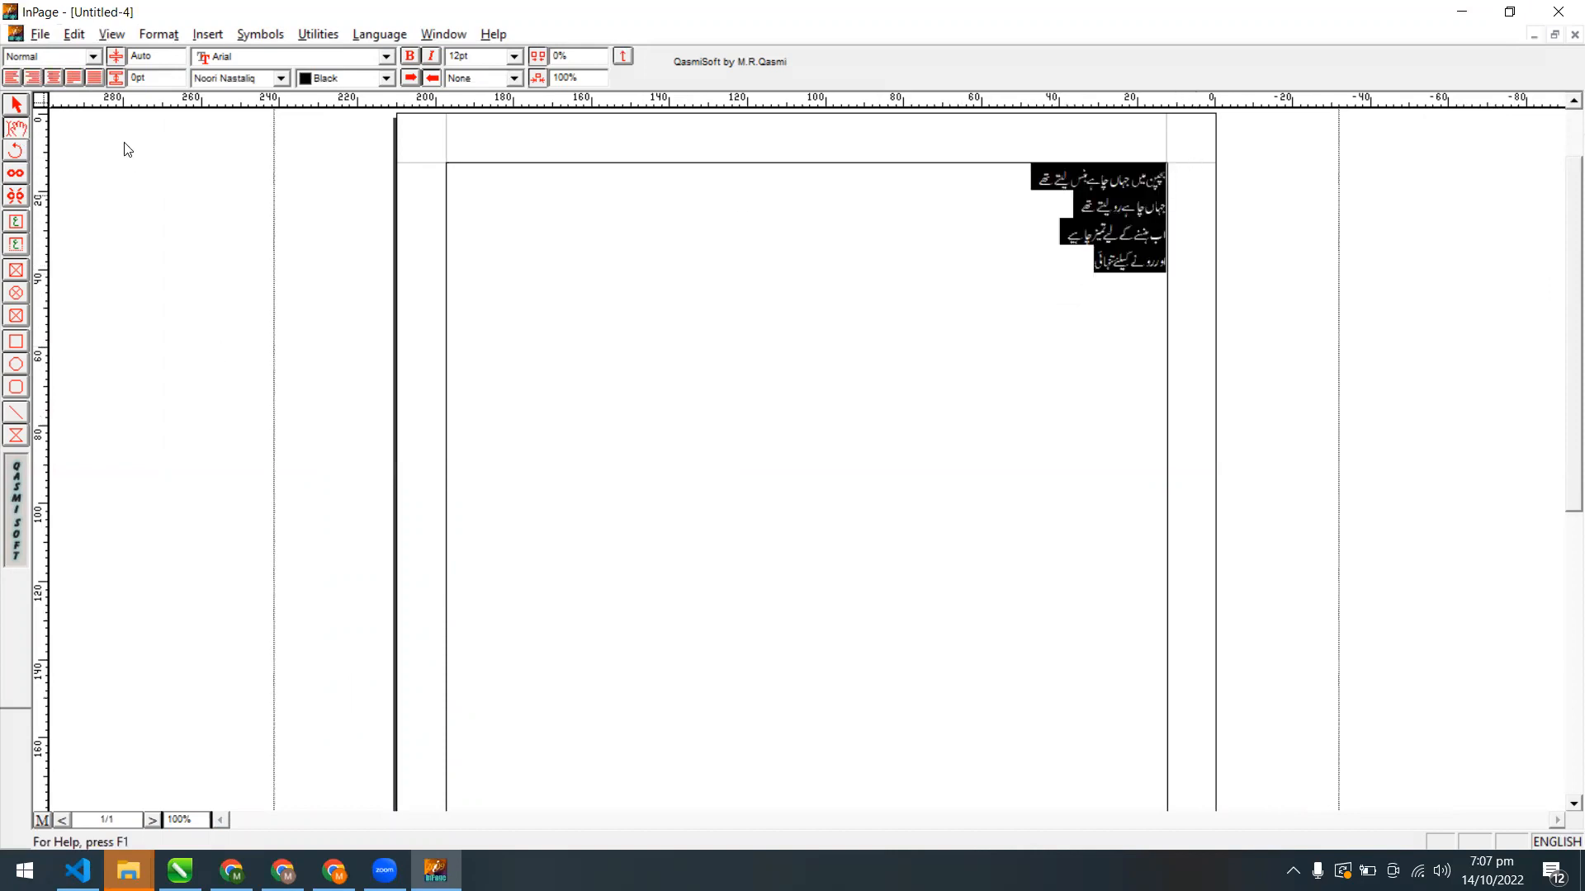
pyautogui.click(944, 305)
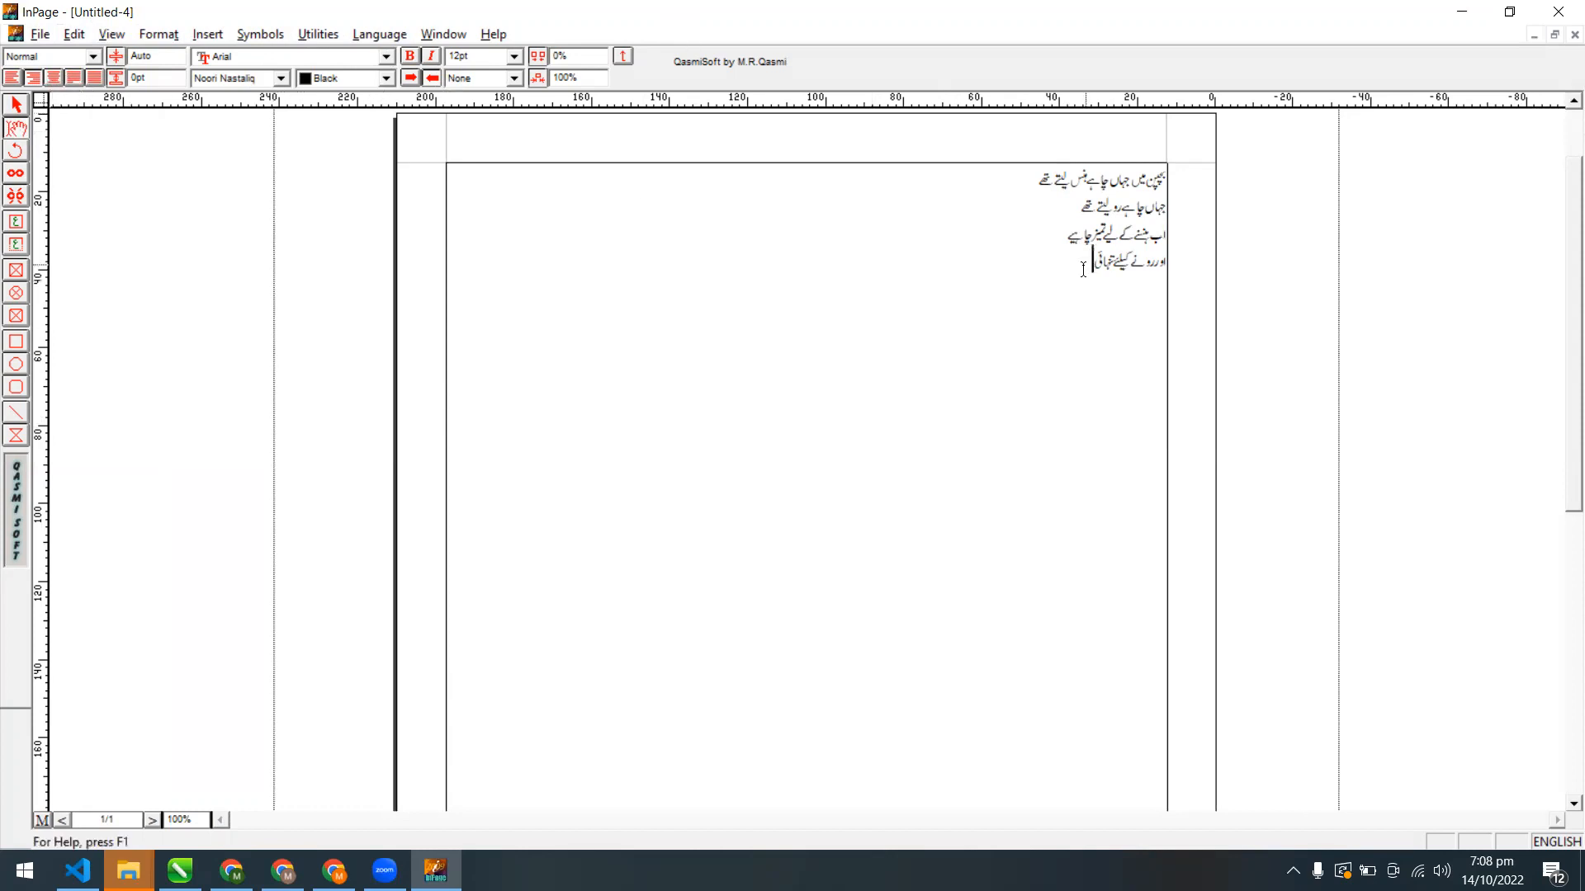
pyautogui.hotkey('ctrl', 'a')
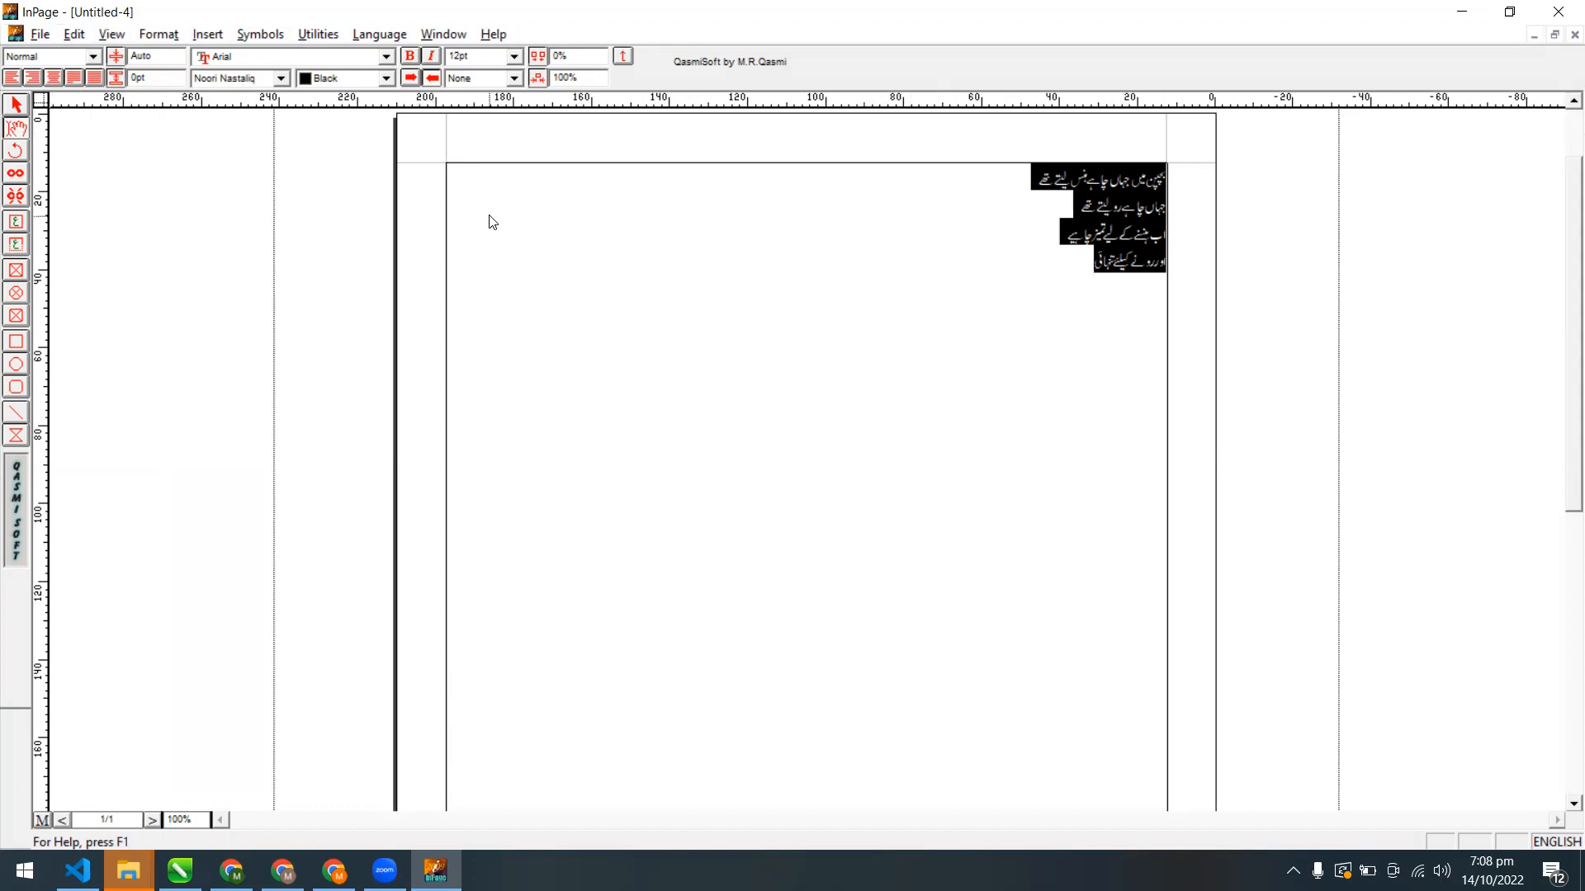
pyautogui.click(12, 78)
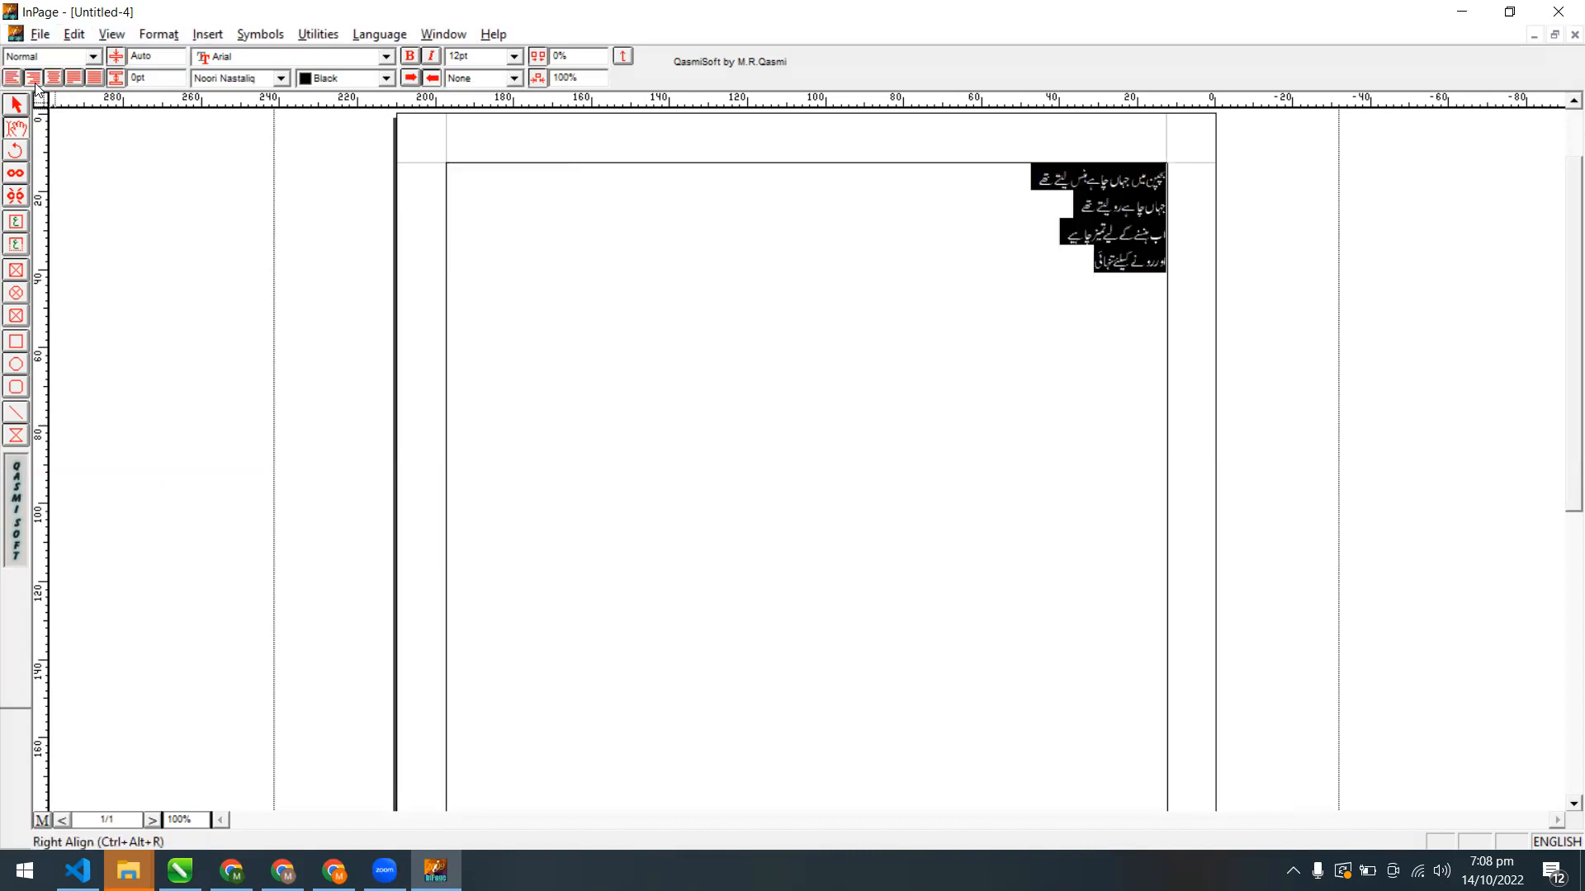
pyautogui.click(54, 78)
pyautogui.click(792, 366)
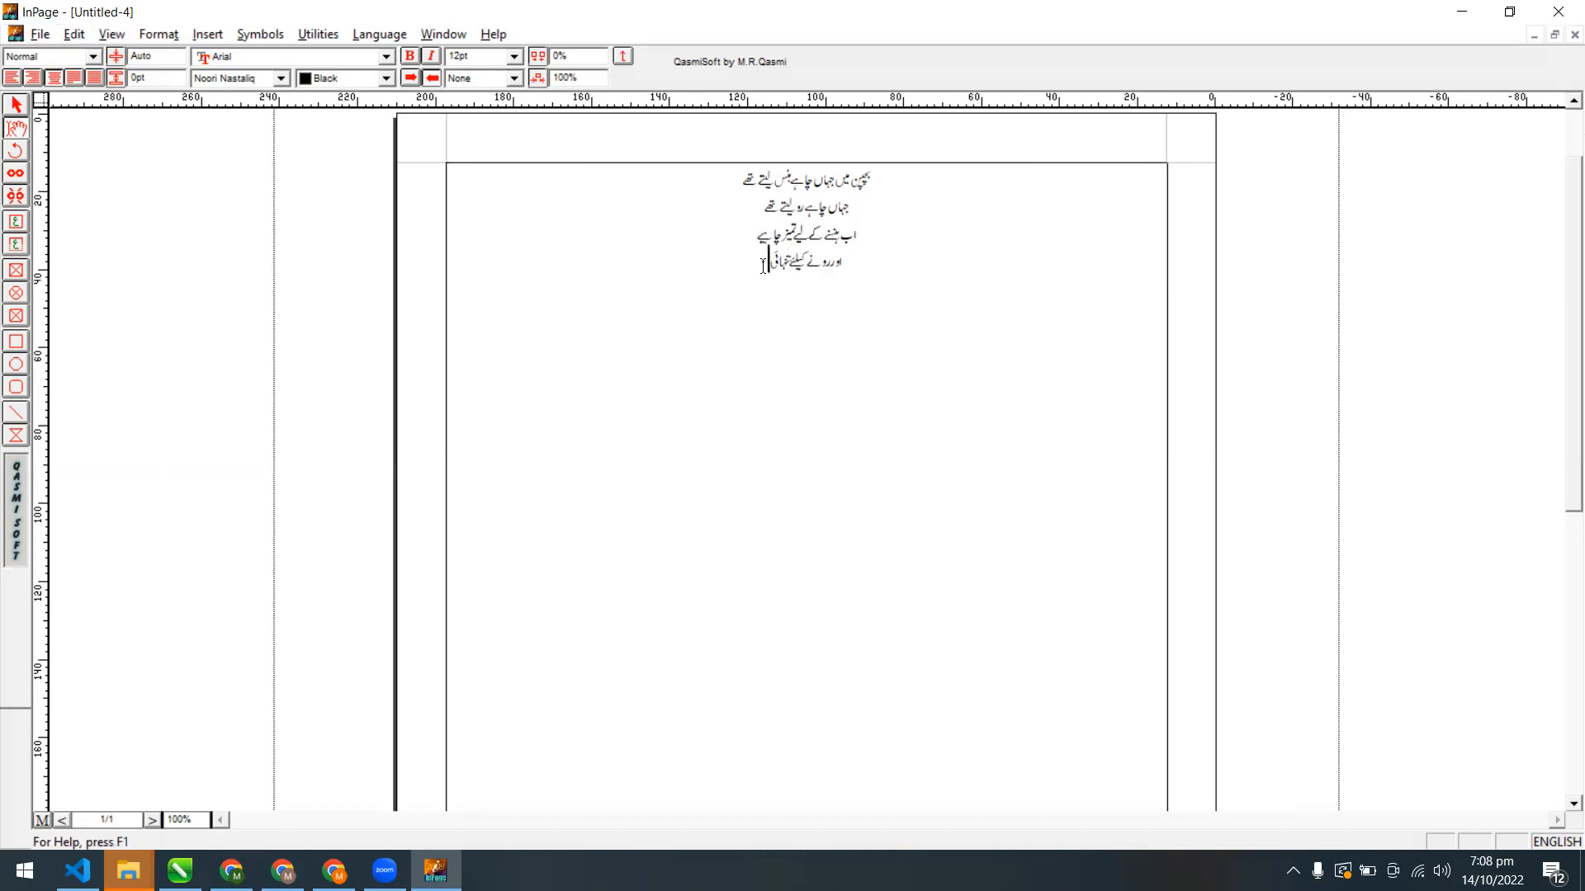
pyautogui.moveTo(753, 262); pyautogui.dragTo(908, 173)
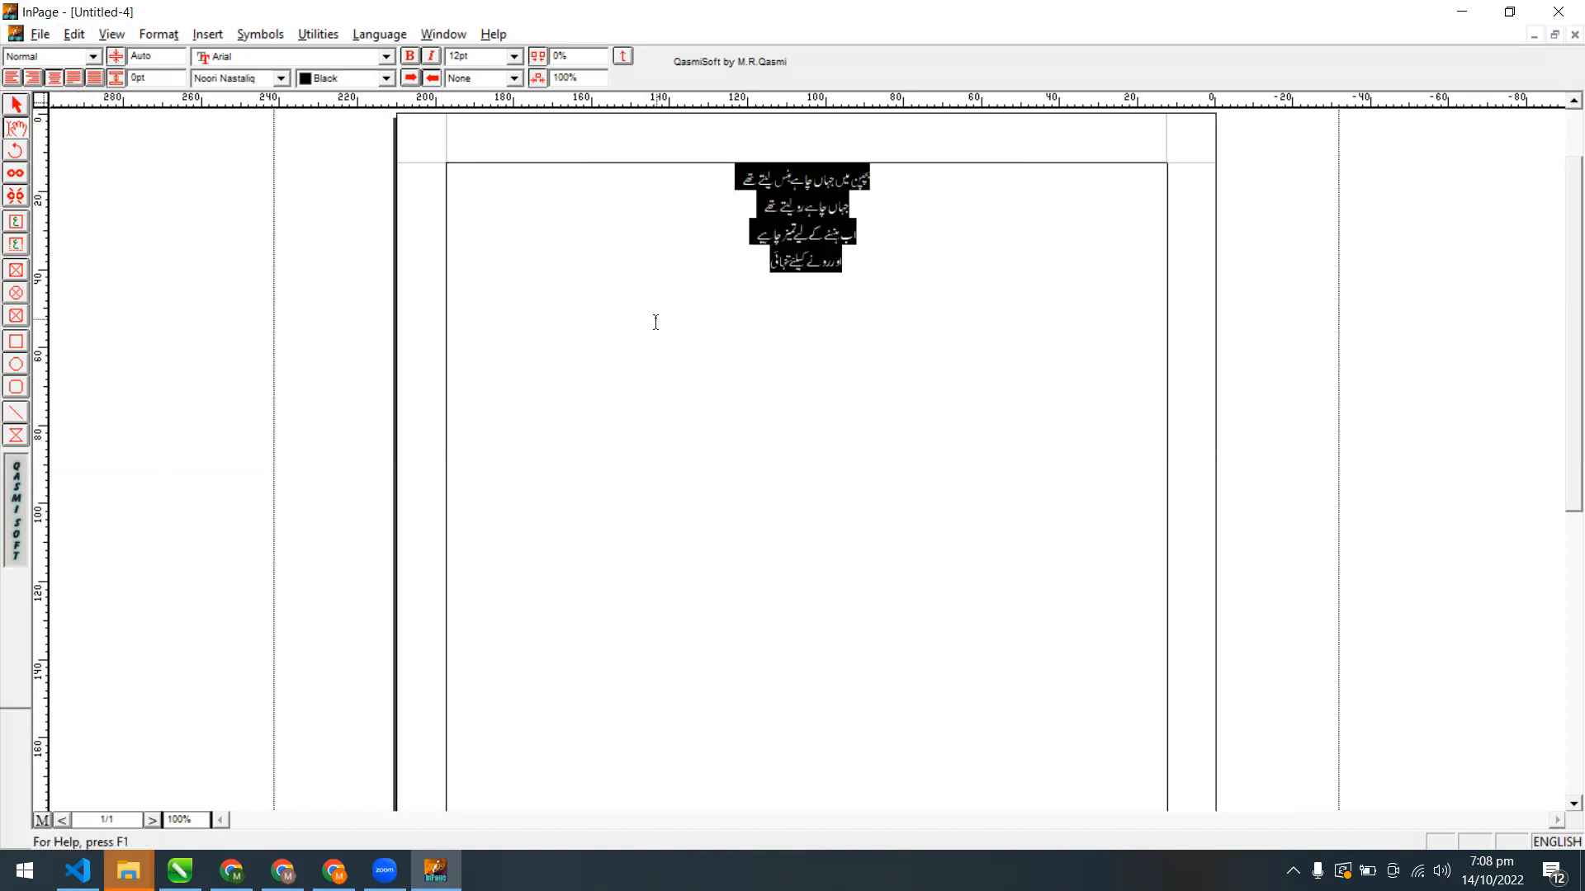
# Switch to the minimized document Untitled-2, maximize it and show it at 100% zoom
pyautogui.click(1536, 35)
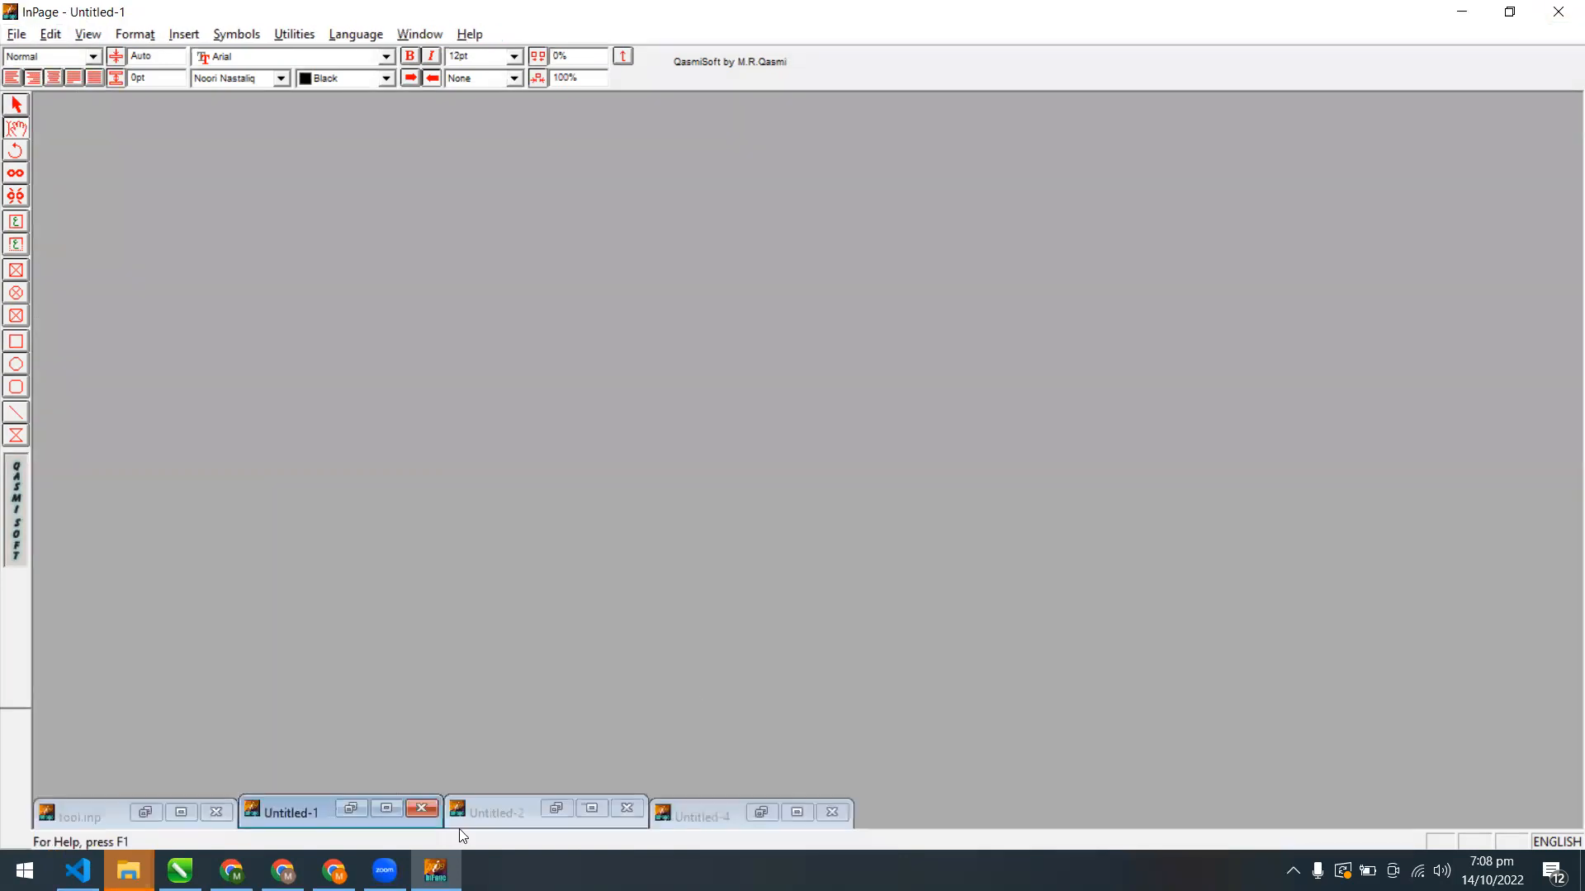
pyautogui.click(345, 809)
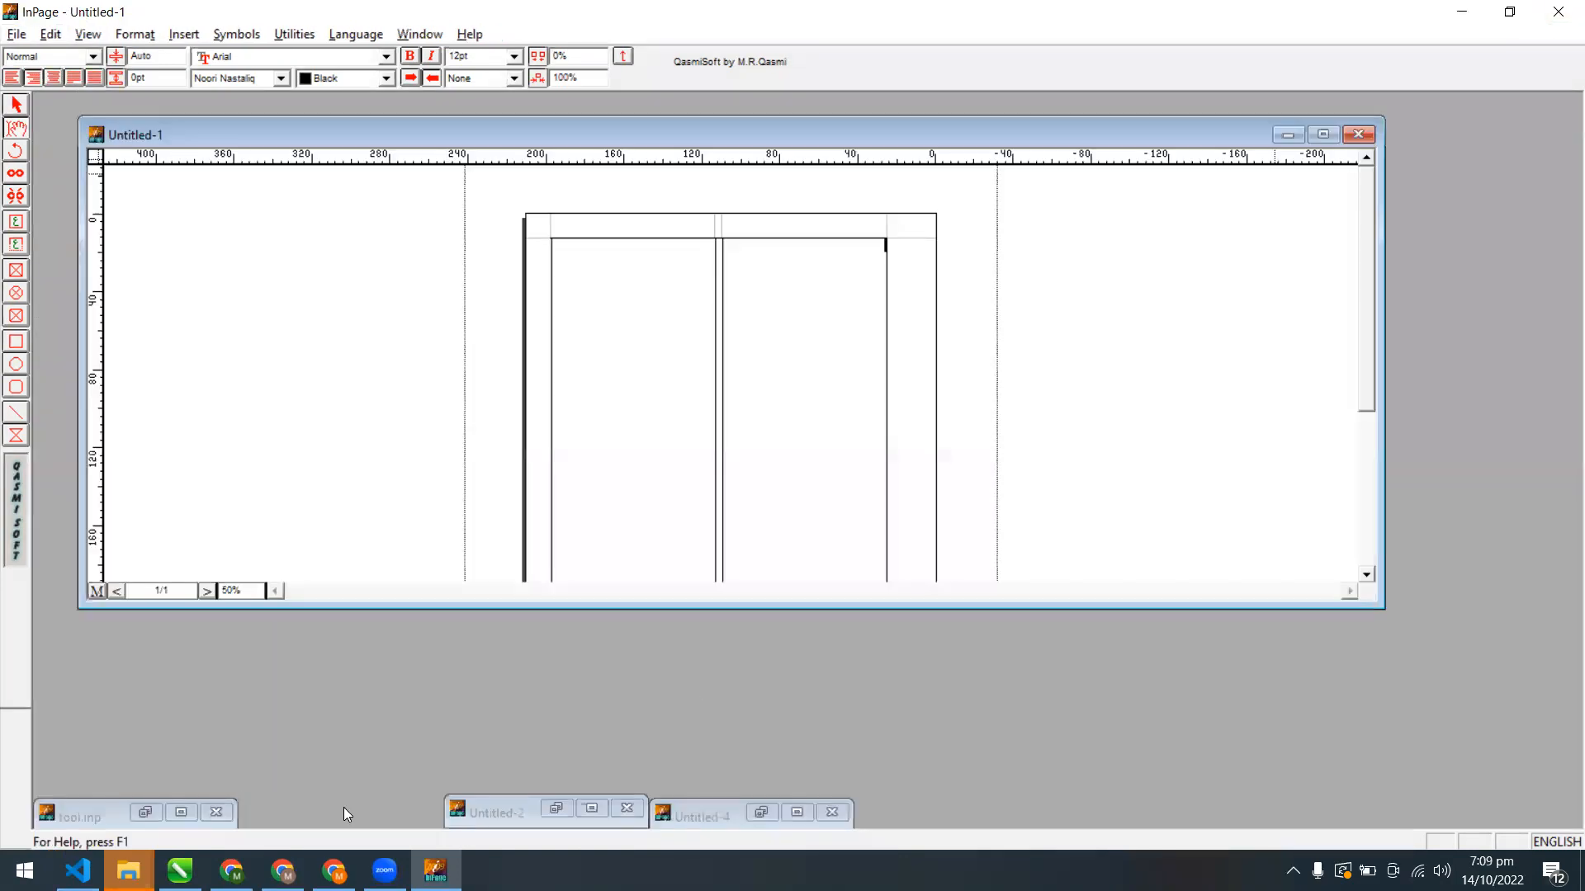
pyautogui.click(556, 809)
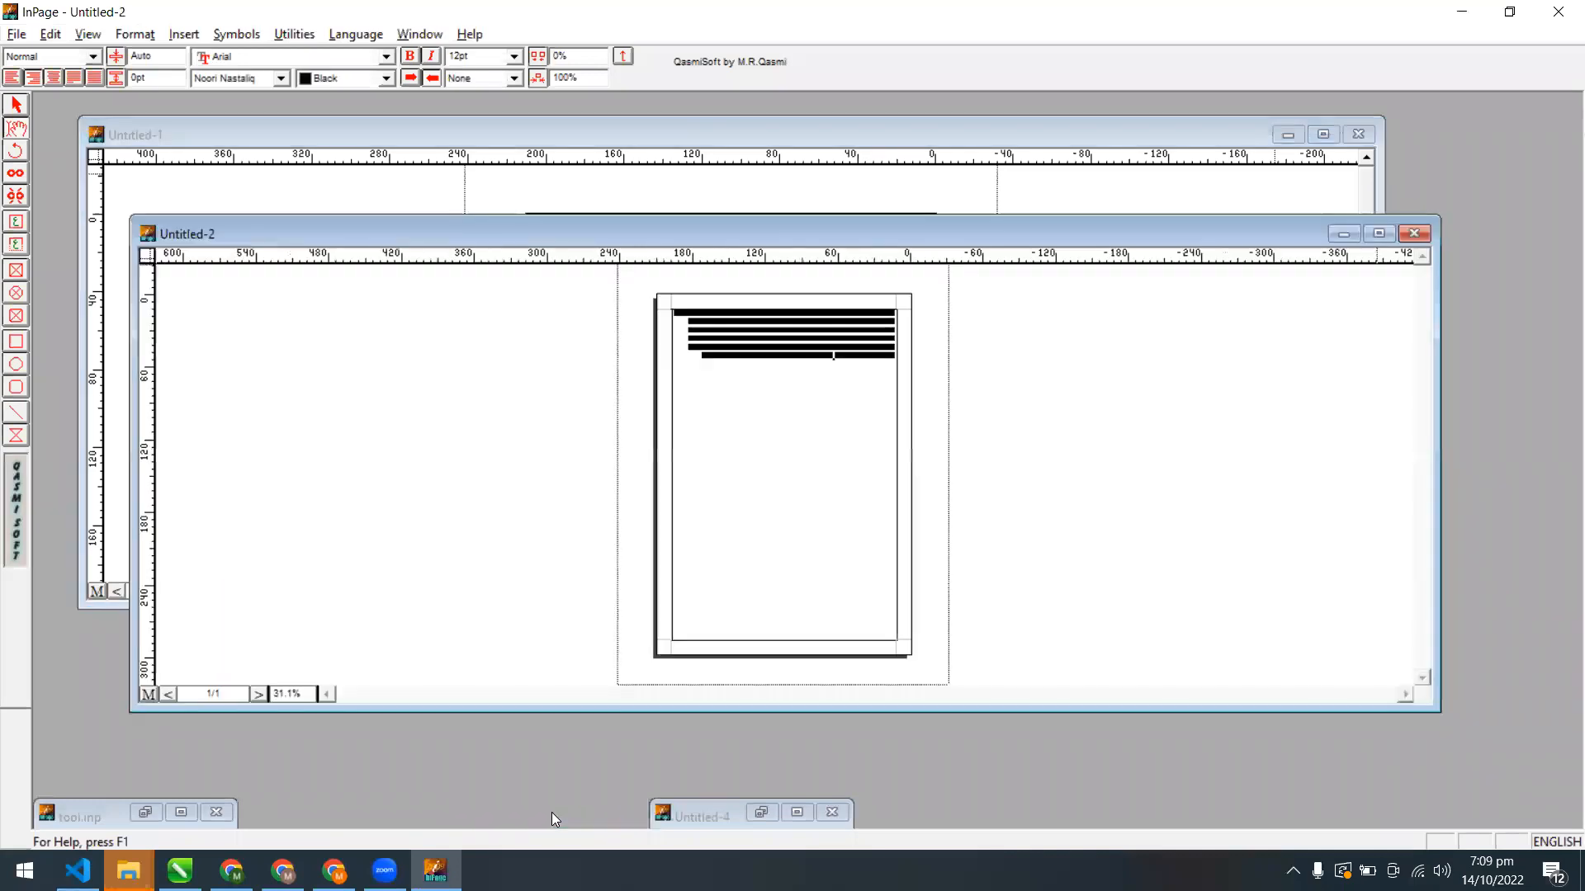
pyautogui.click(1374, 234)
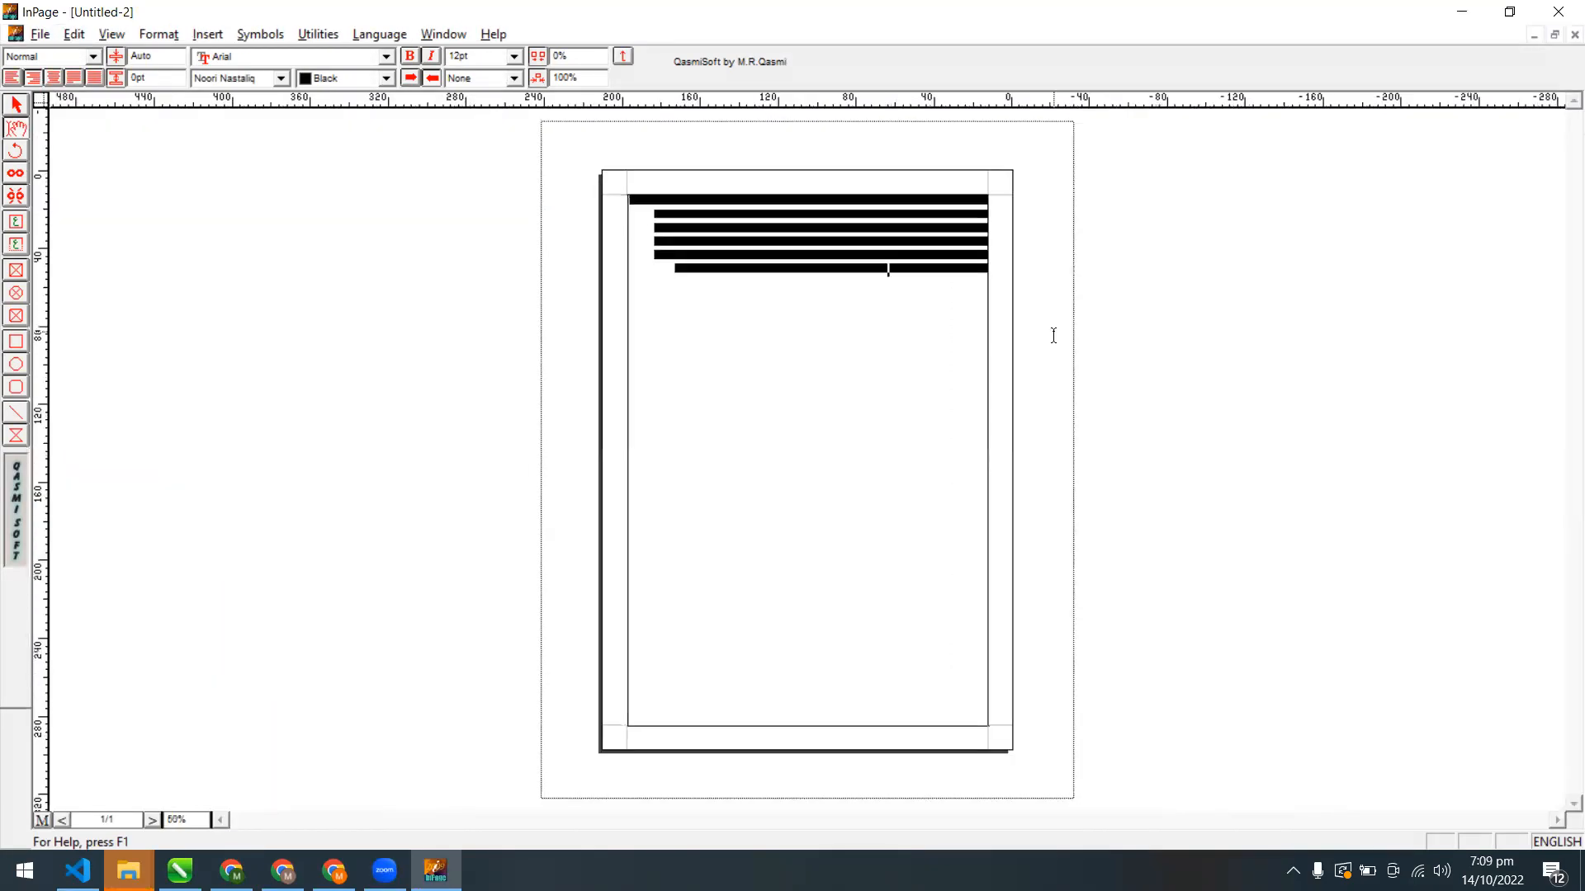
pyautogui.hotkey('ctrl', '1')
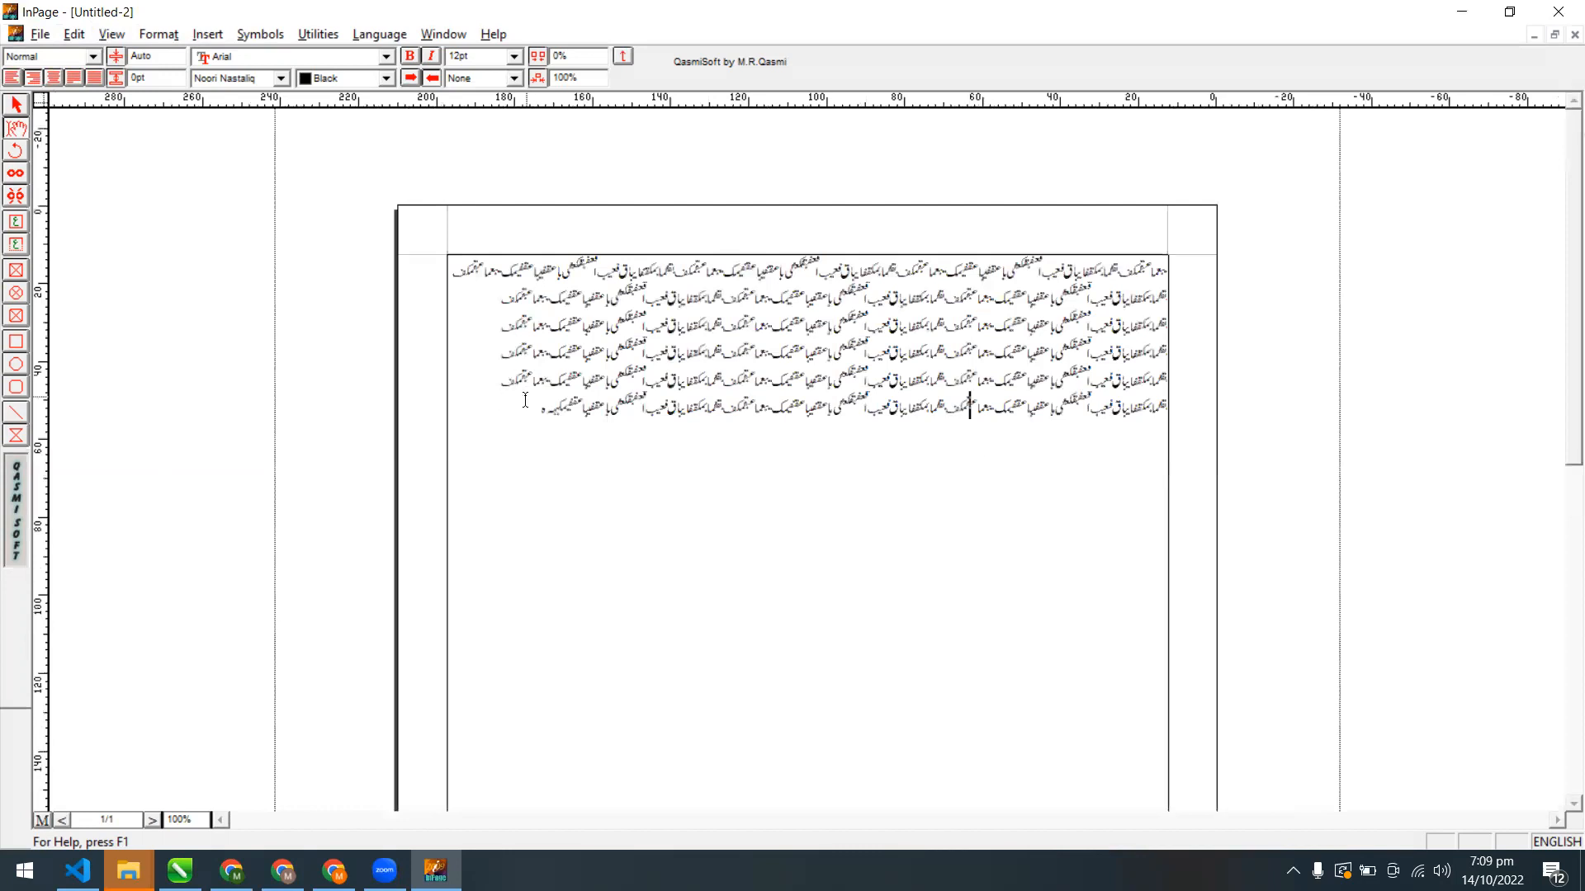
# Lengthen the Urdu paragraph in Untitled-2 by pasting a copied block of its own lines twice at its end
pyautogui.moveTo(534, 414); pyautogui.dragTo(1024, 270)
pyautogui.moveTo(933, 318); pyautogui.dragTo(871, 338)
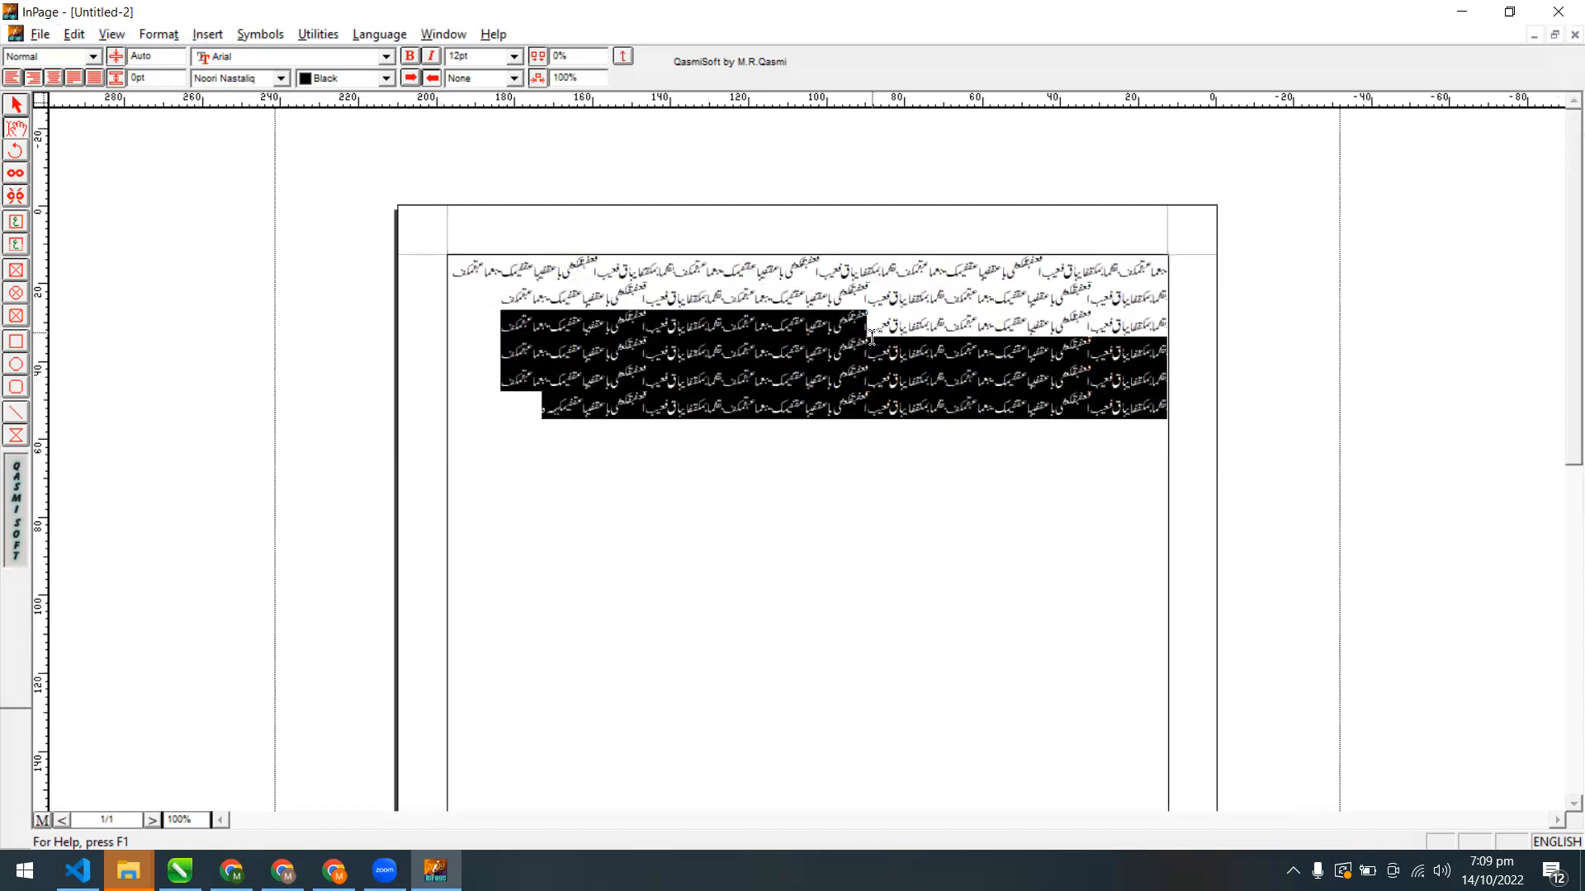
pyautogui.hotkey('ctrl', 'v')
pyautogui.hotkey('ctrl', 'z')
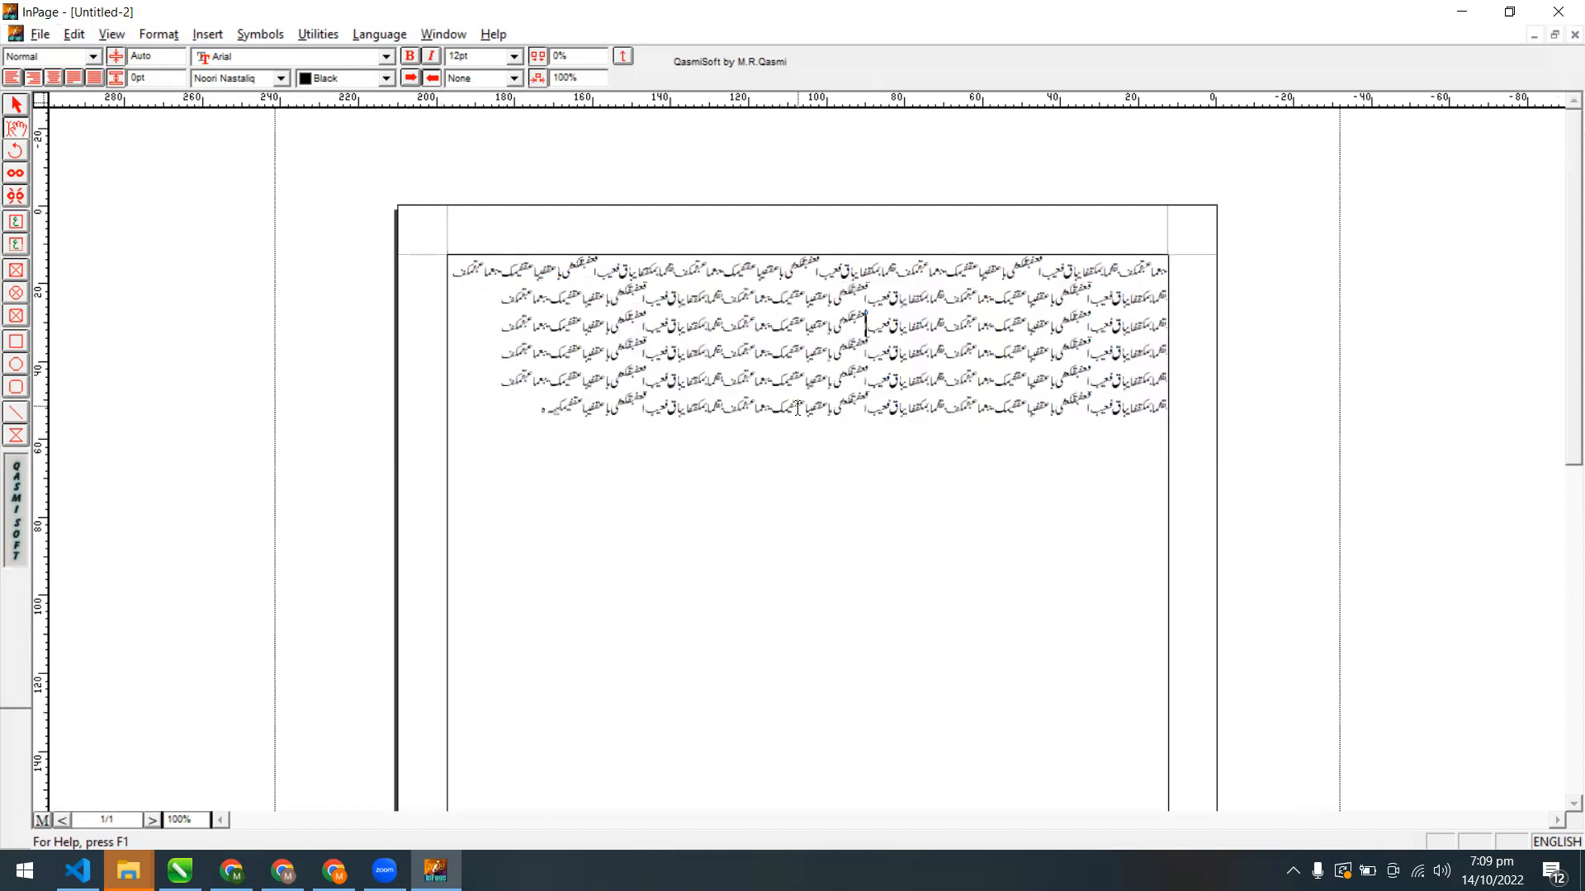
pyautogui.moveTo(542, 409); pyautogui.dragTo(807, 298)
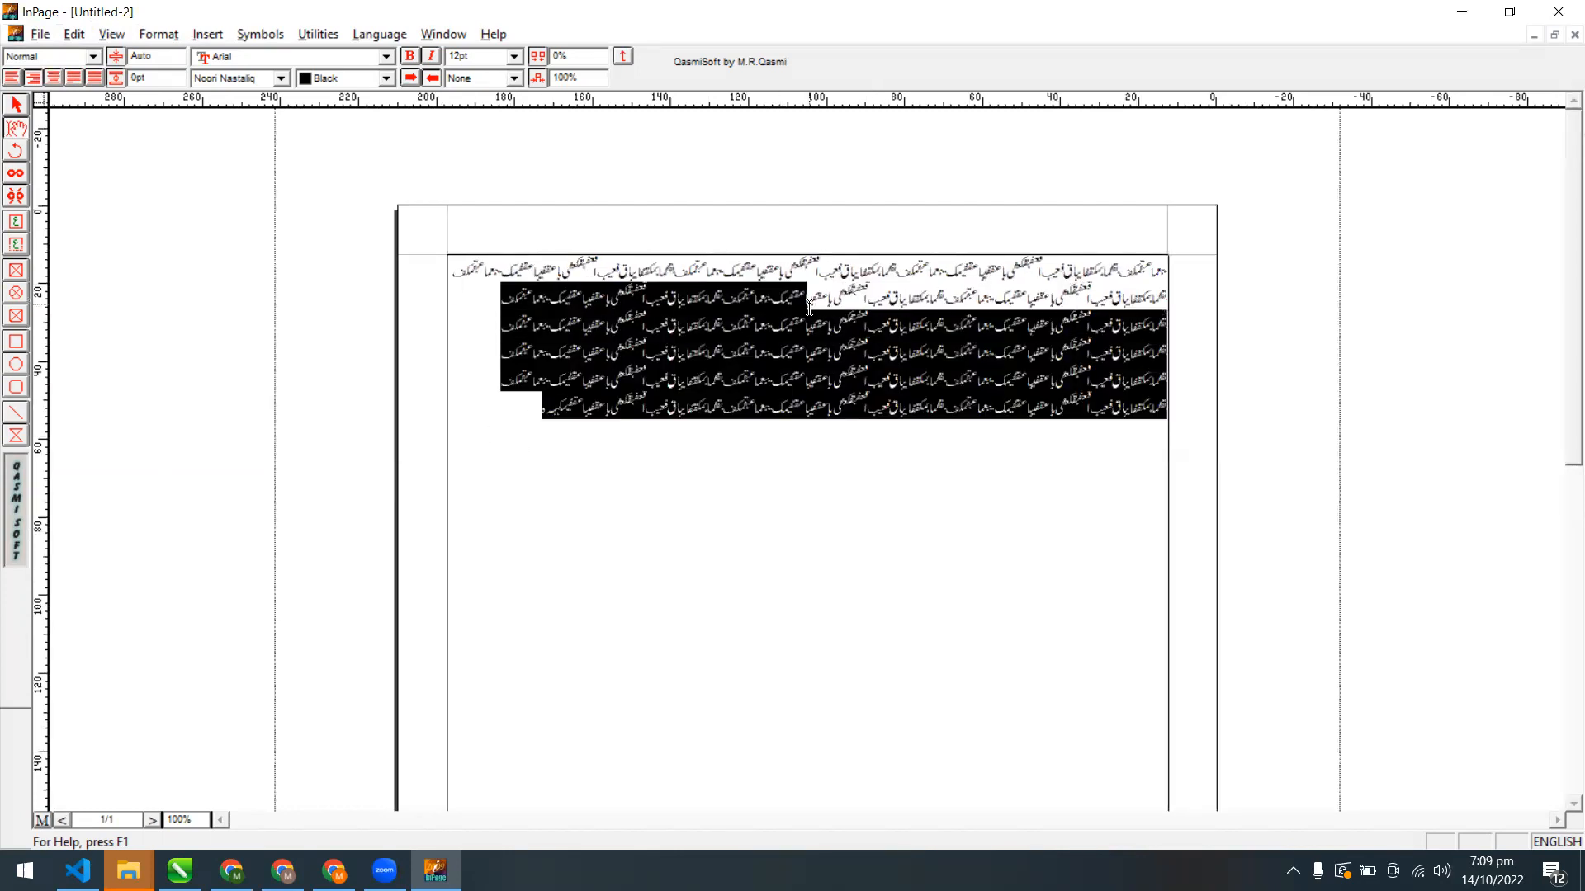
pyautogui.click(526, 420)
pyautogui.hotkey('ctrl', 'v')
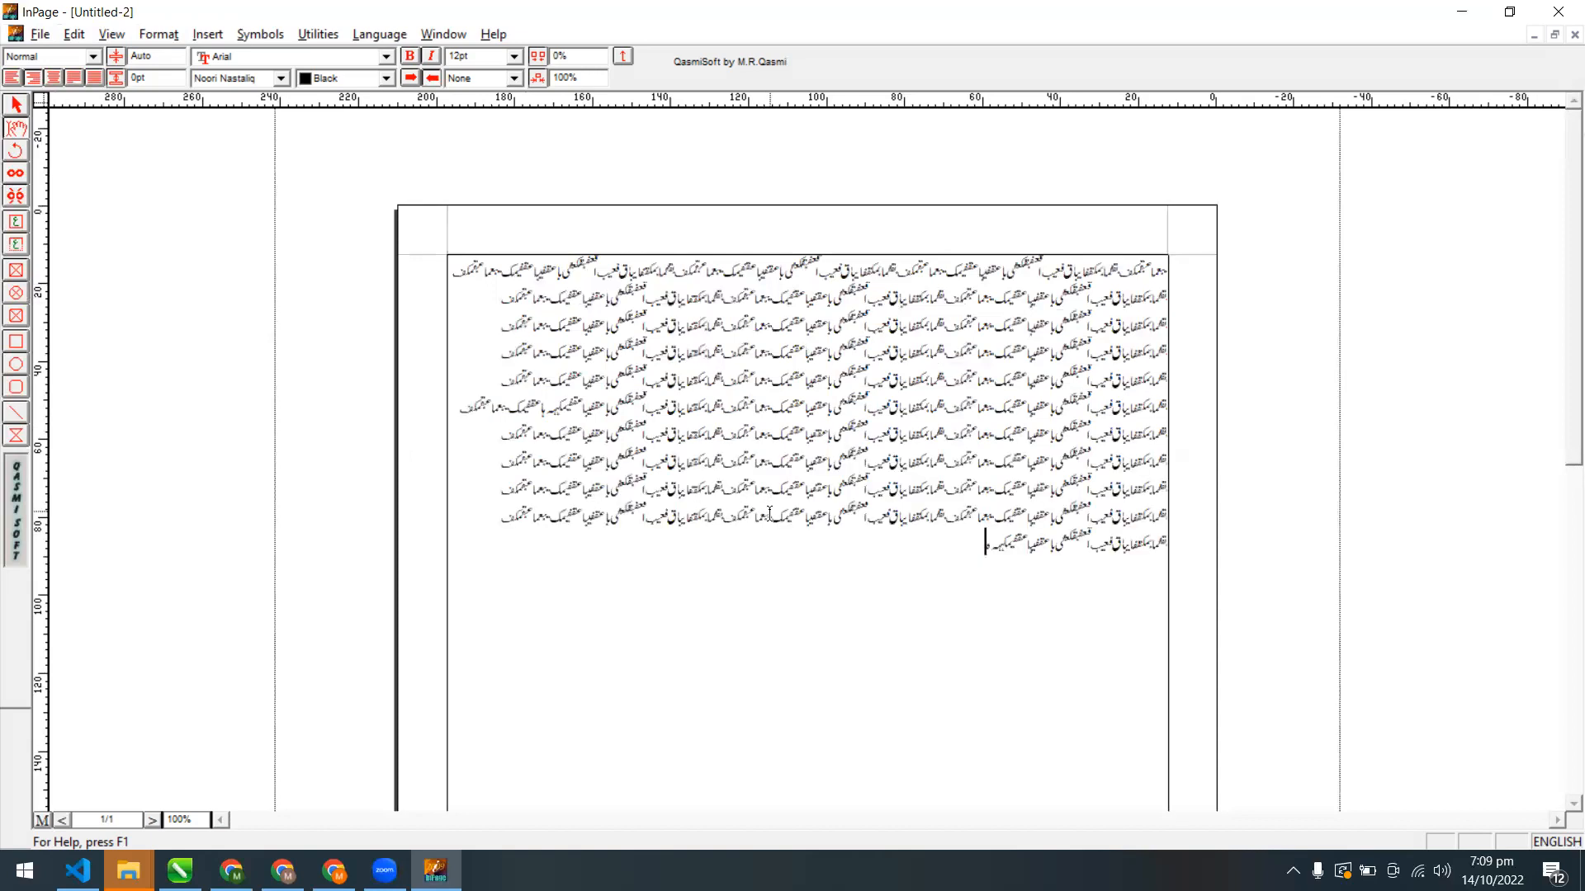
pyautogui.hotkey('ctrl', 'v')
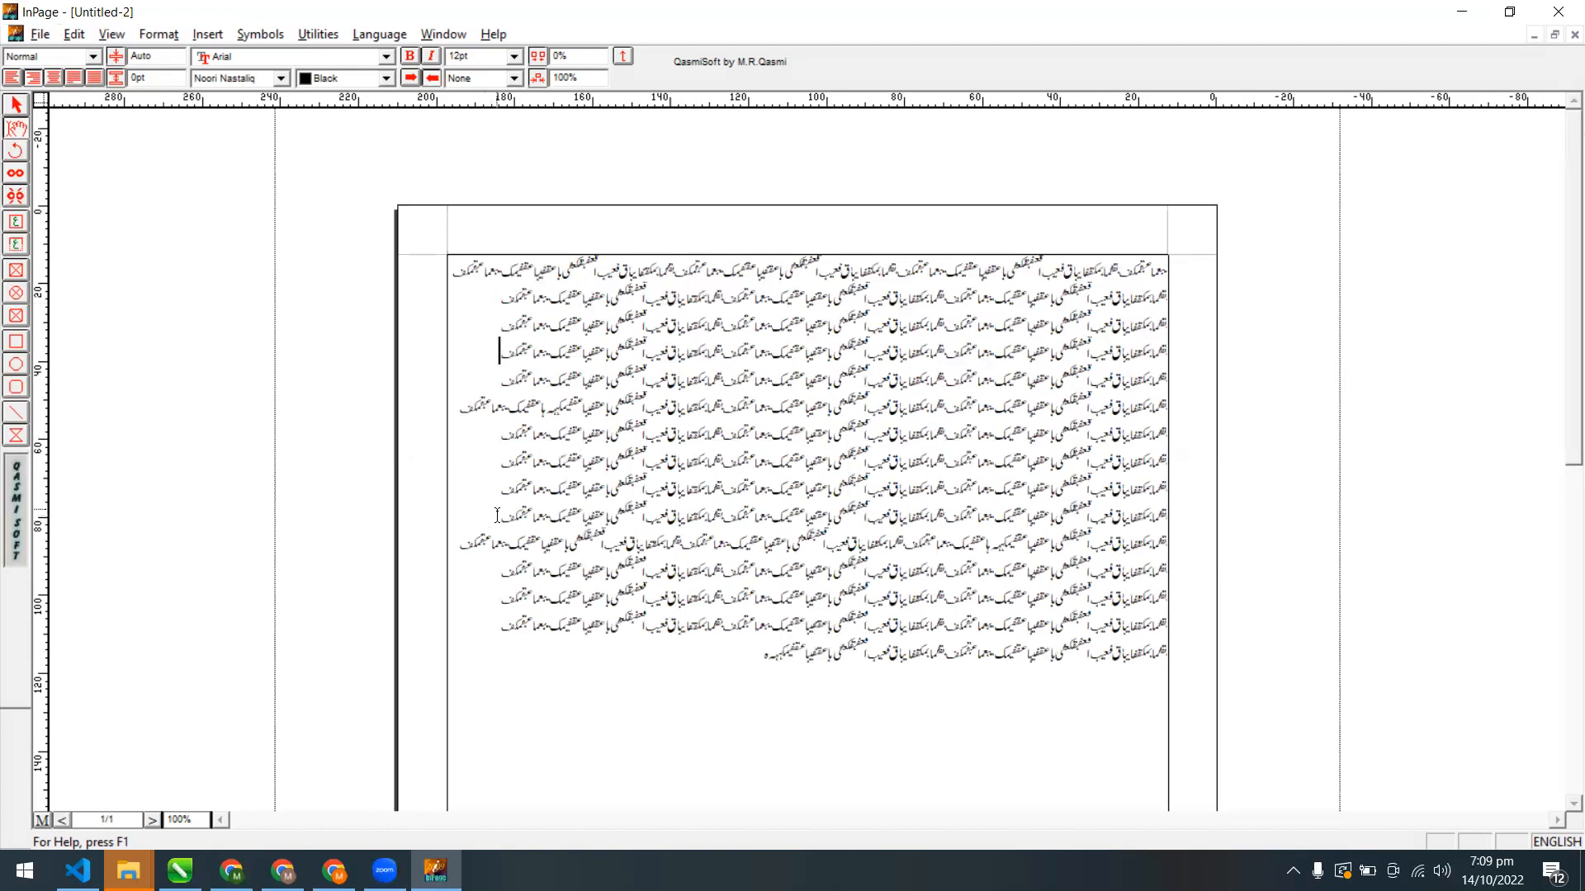
# Justify the lengthened Urdu paragraph in Untitled-2
pyautogui.moveTo(1170, 264); pyautogui.dragTo(842, 690)
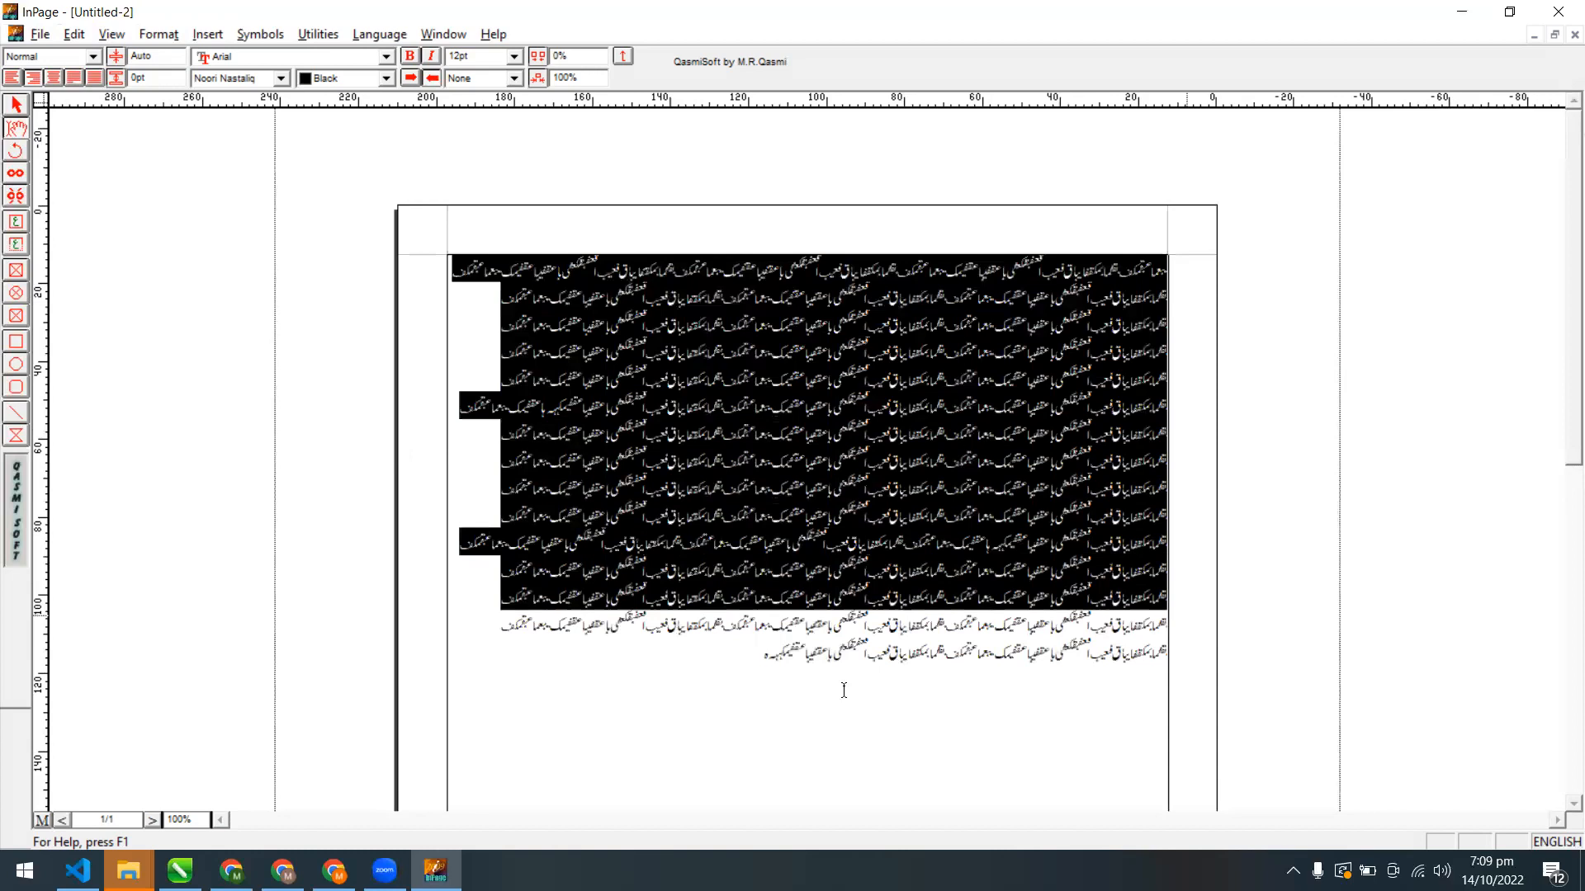
pyautogui.click(791, 657)
pyautogui.moveTo(760, 655); pyautogui.dragTo(828, 654)
pyautogui.click(771, 653)
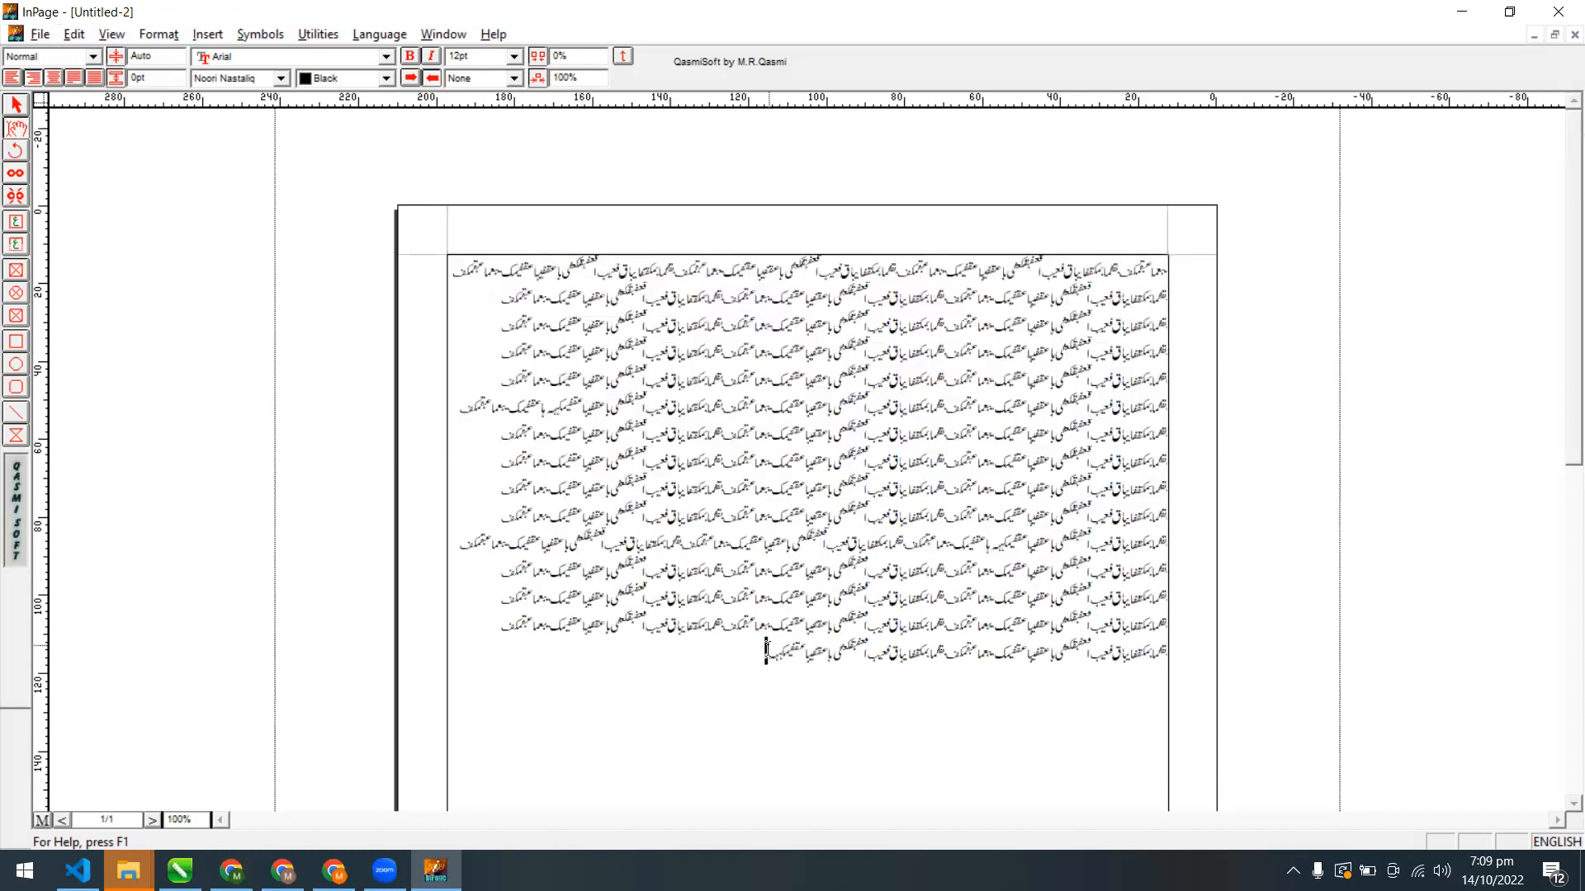
pyautogui.click(577, 407)
pyautogui.moveTo(1166, 271); pyautogui.dragTo(1164, 521)
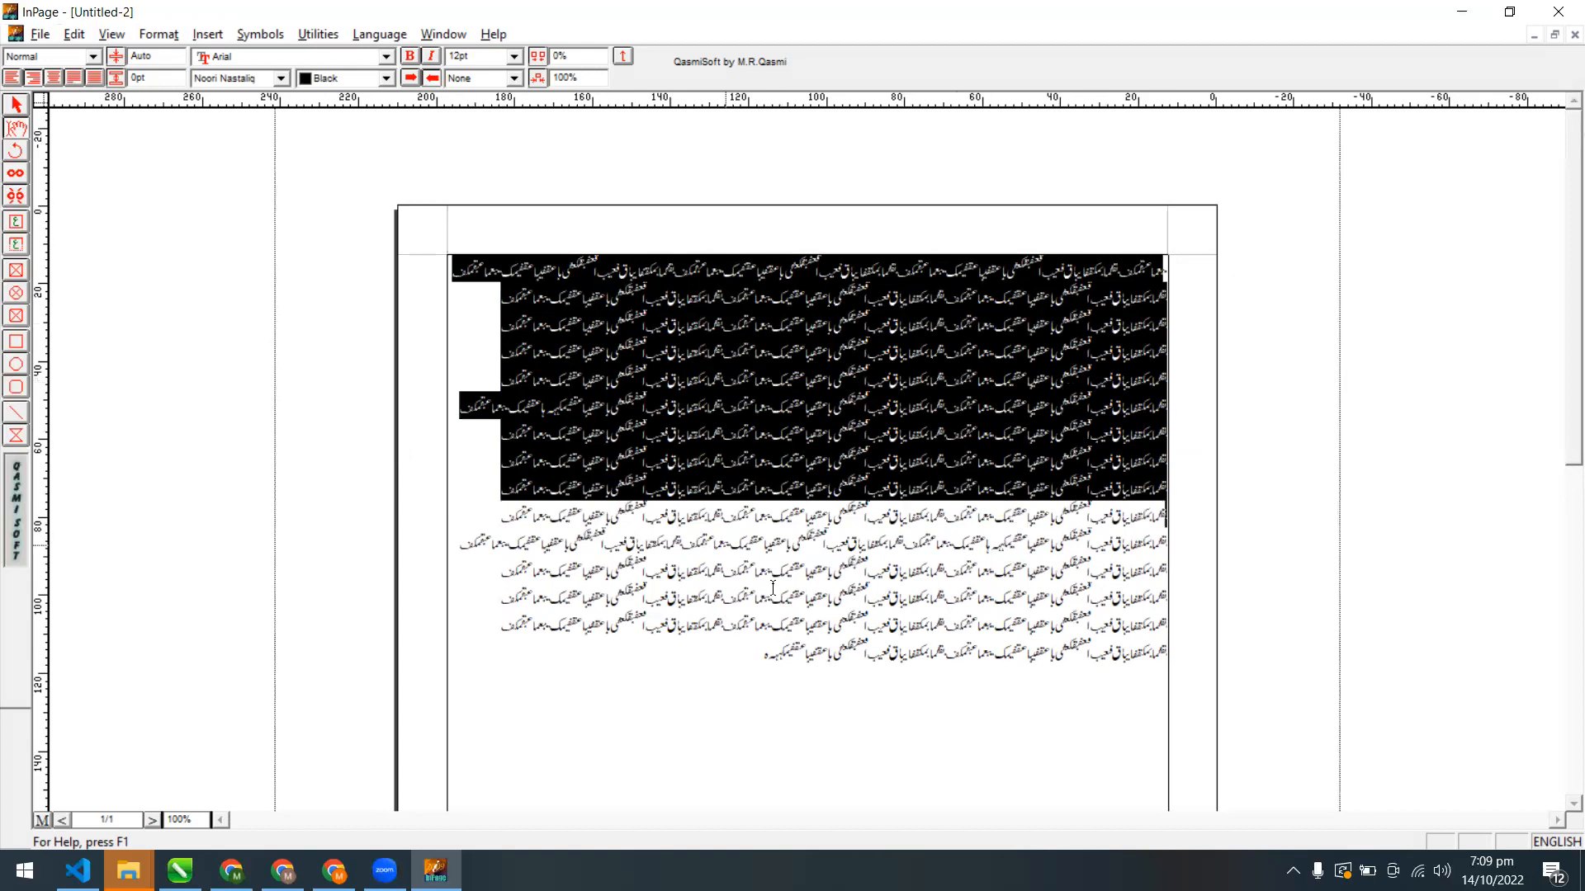
pyautogui.click(768, 650)
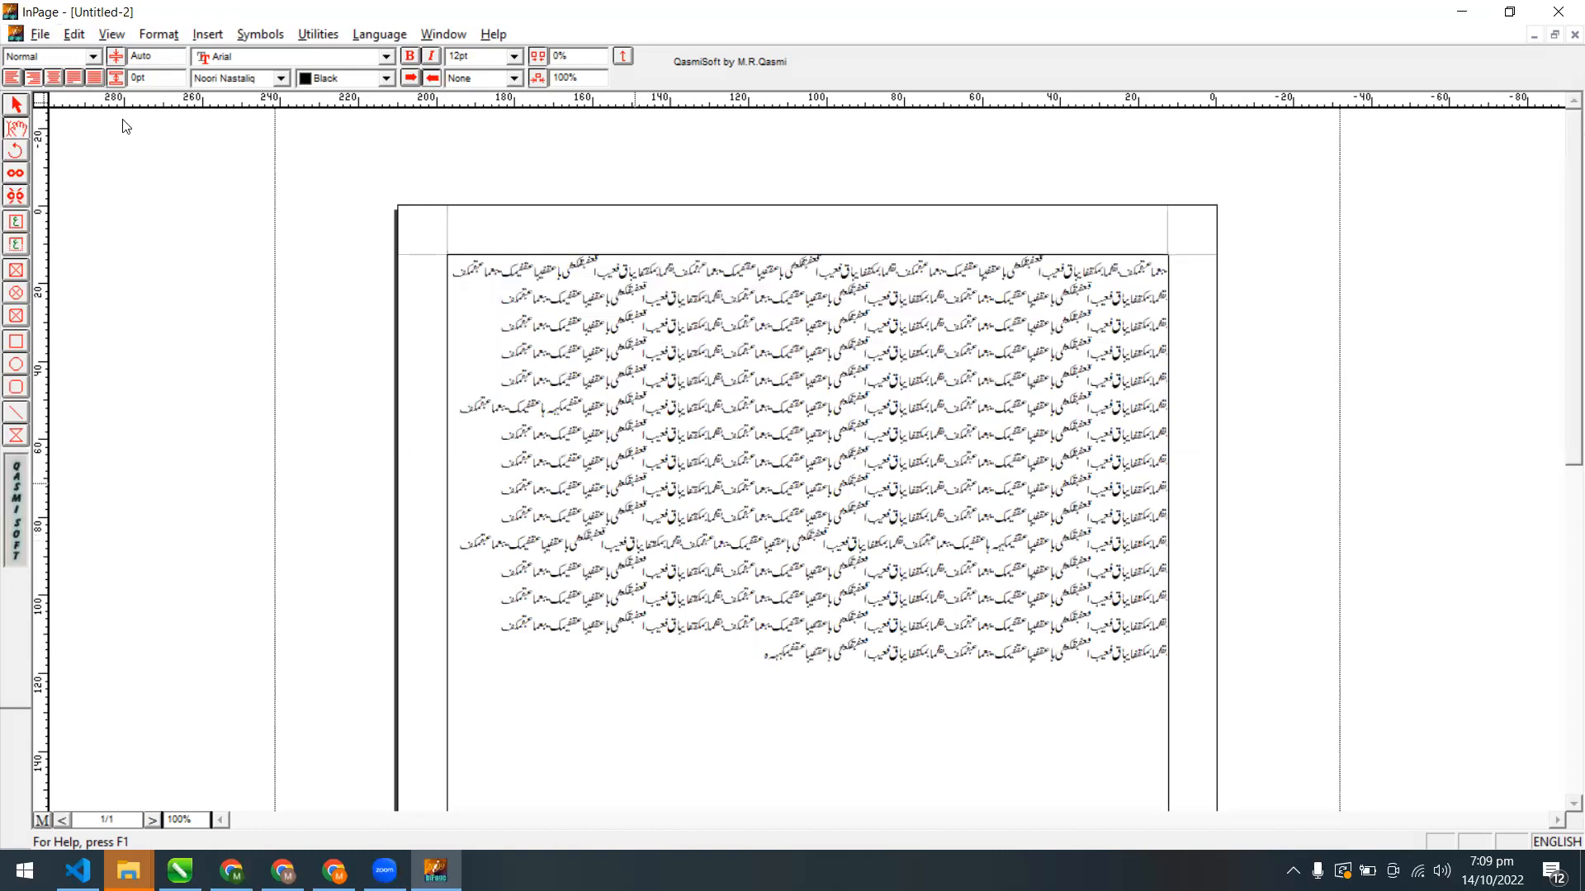
pyautogui.click(76, 77)
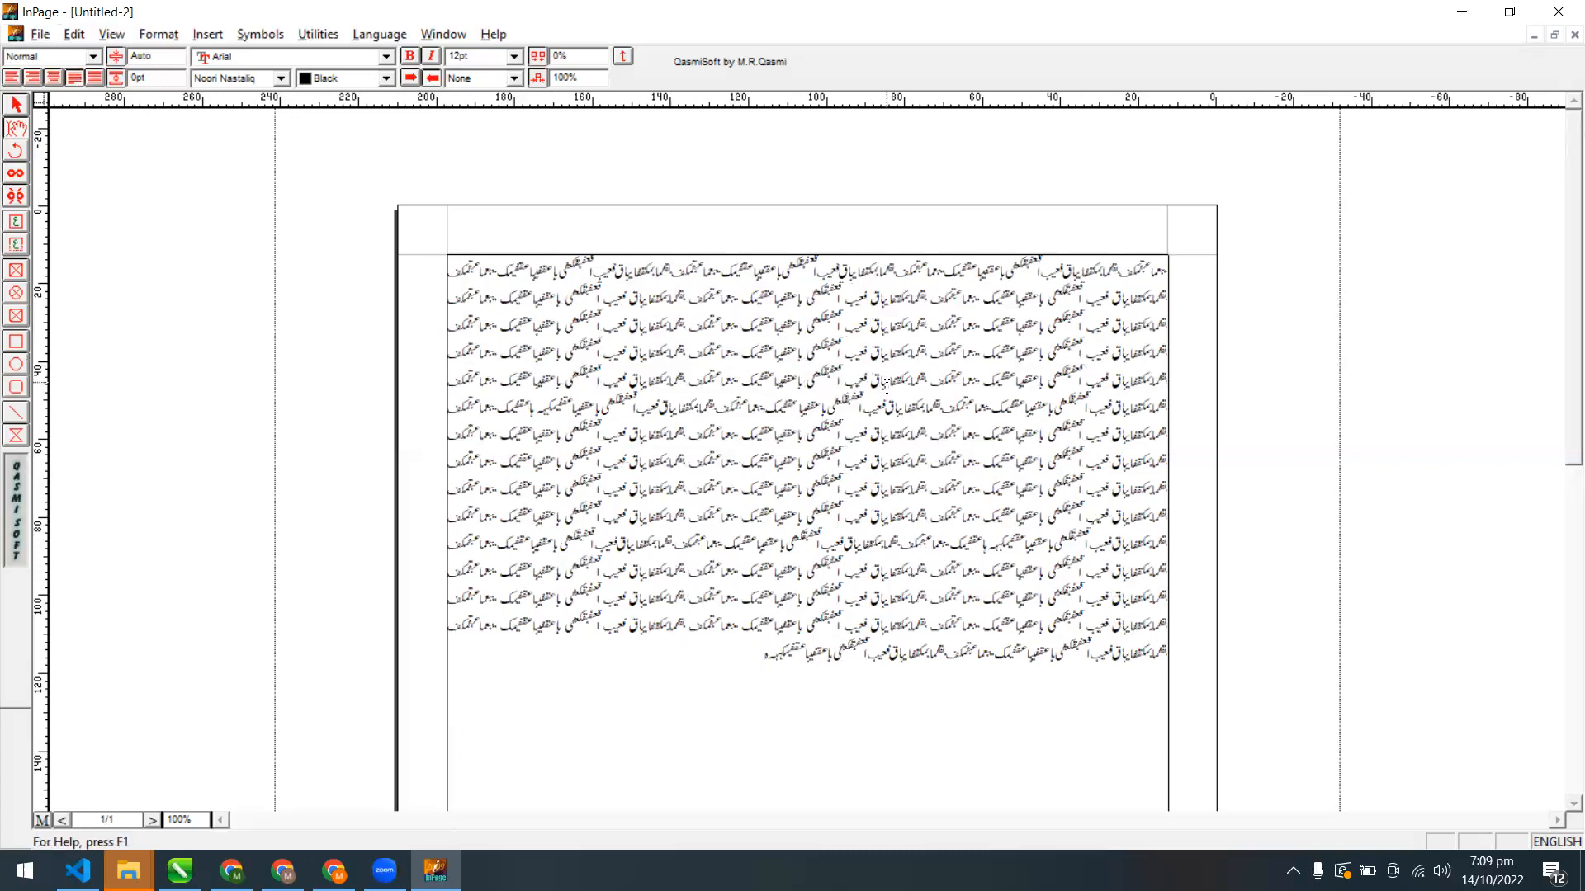
# Review the alignment choices in the Paragraph Preferences and close them without changing anything
pyautogui.click(153, 35)
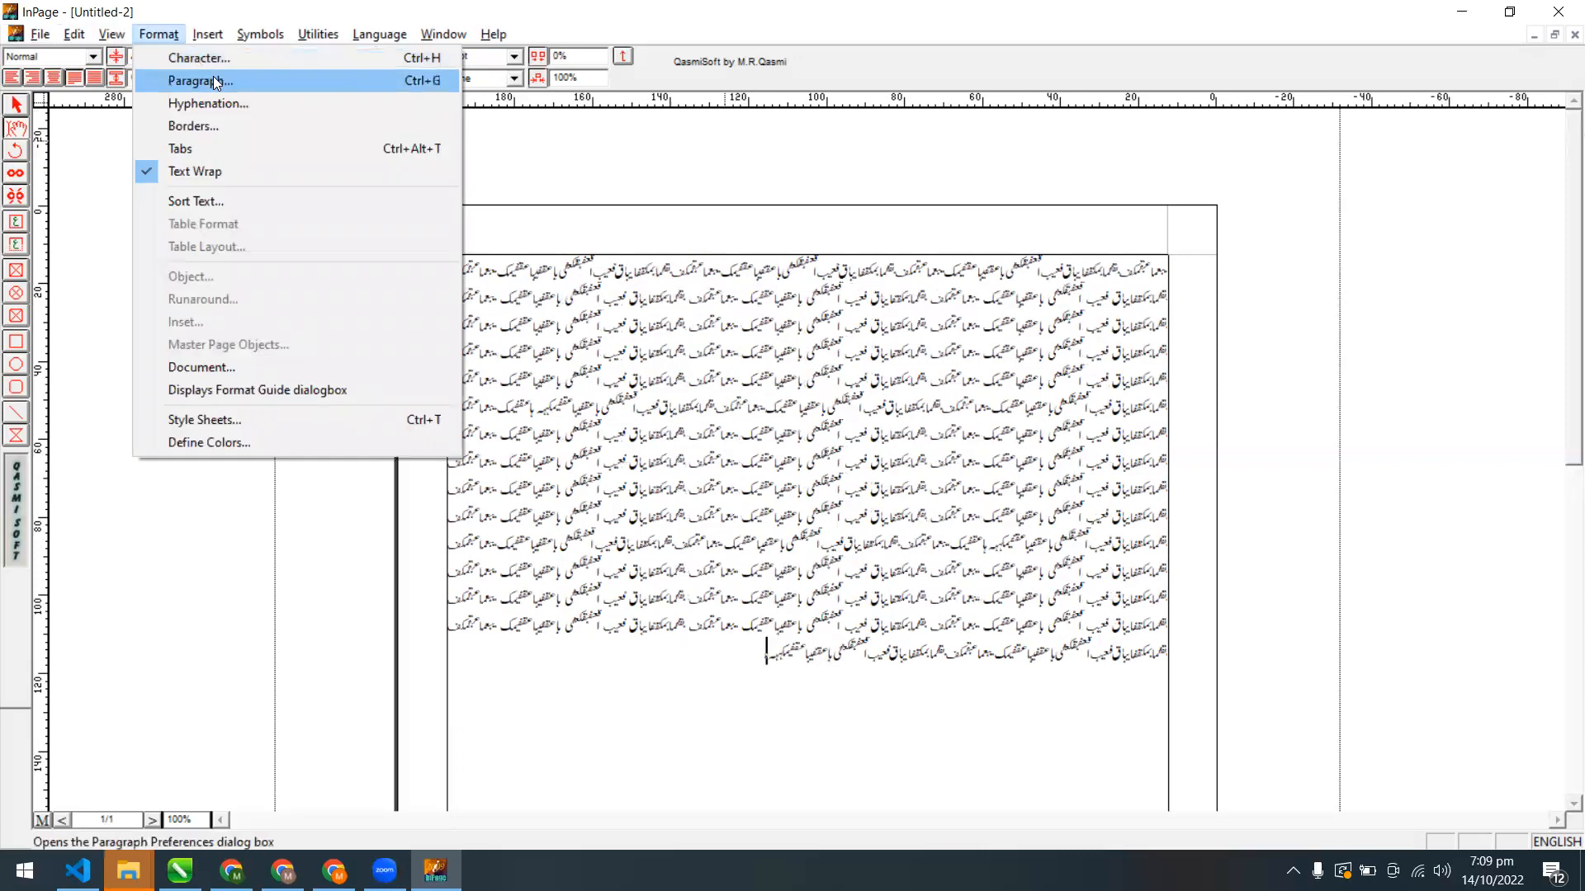
pyautogui.click(213, 80)
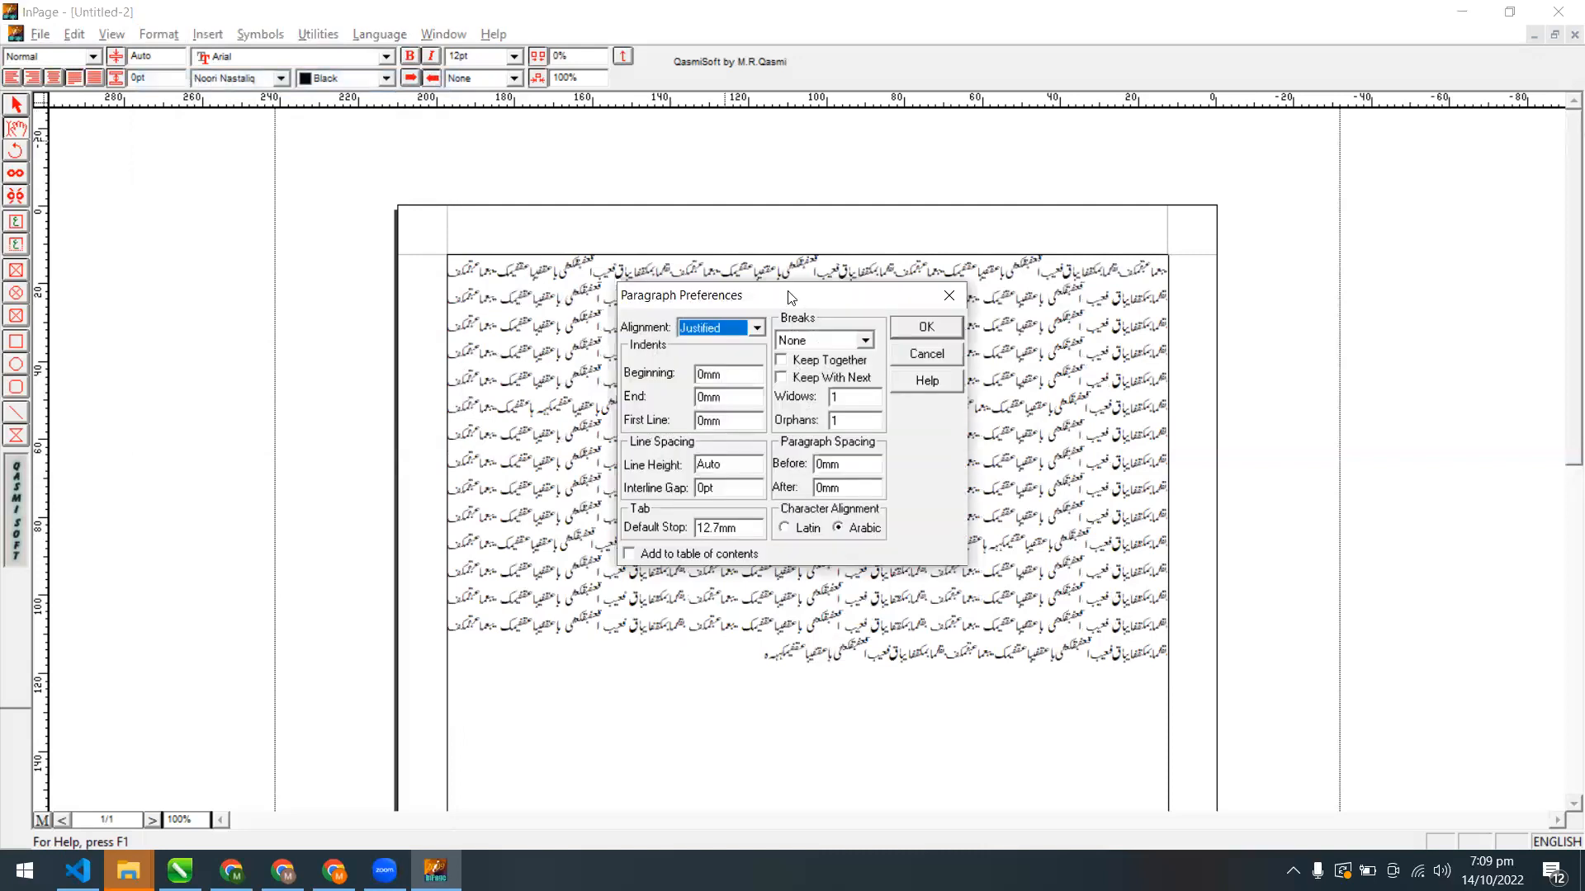
pyautogui.moveTo(682, 293); pyautogui.dragTo(585, 256)
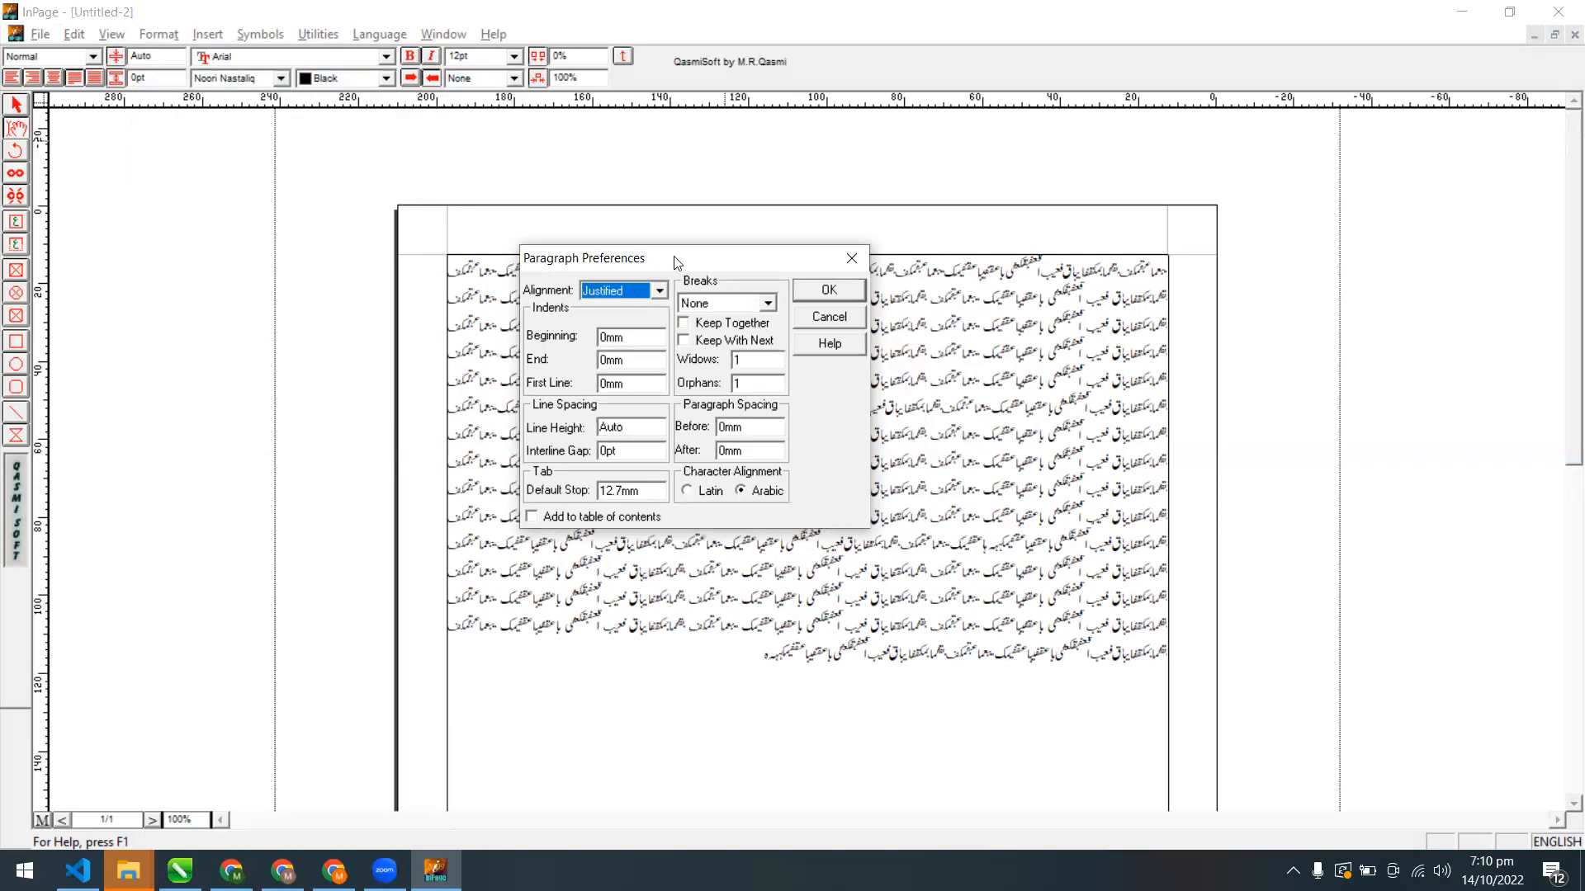
pyautogui.moveTo(676, 262); pyautogui.dragTo(675, 241)
pyautogui.click(639, 274)
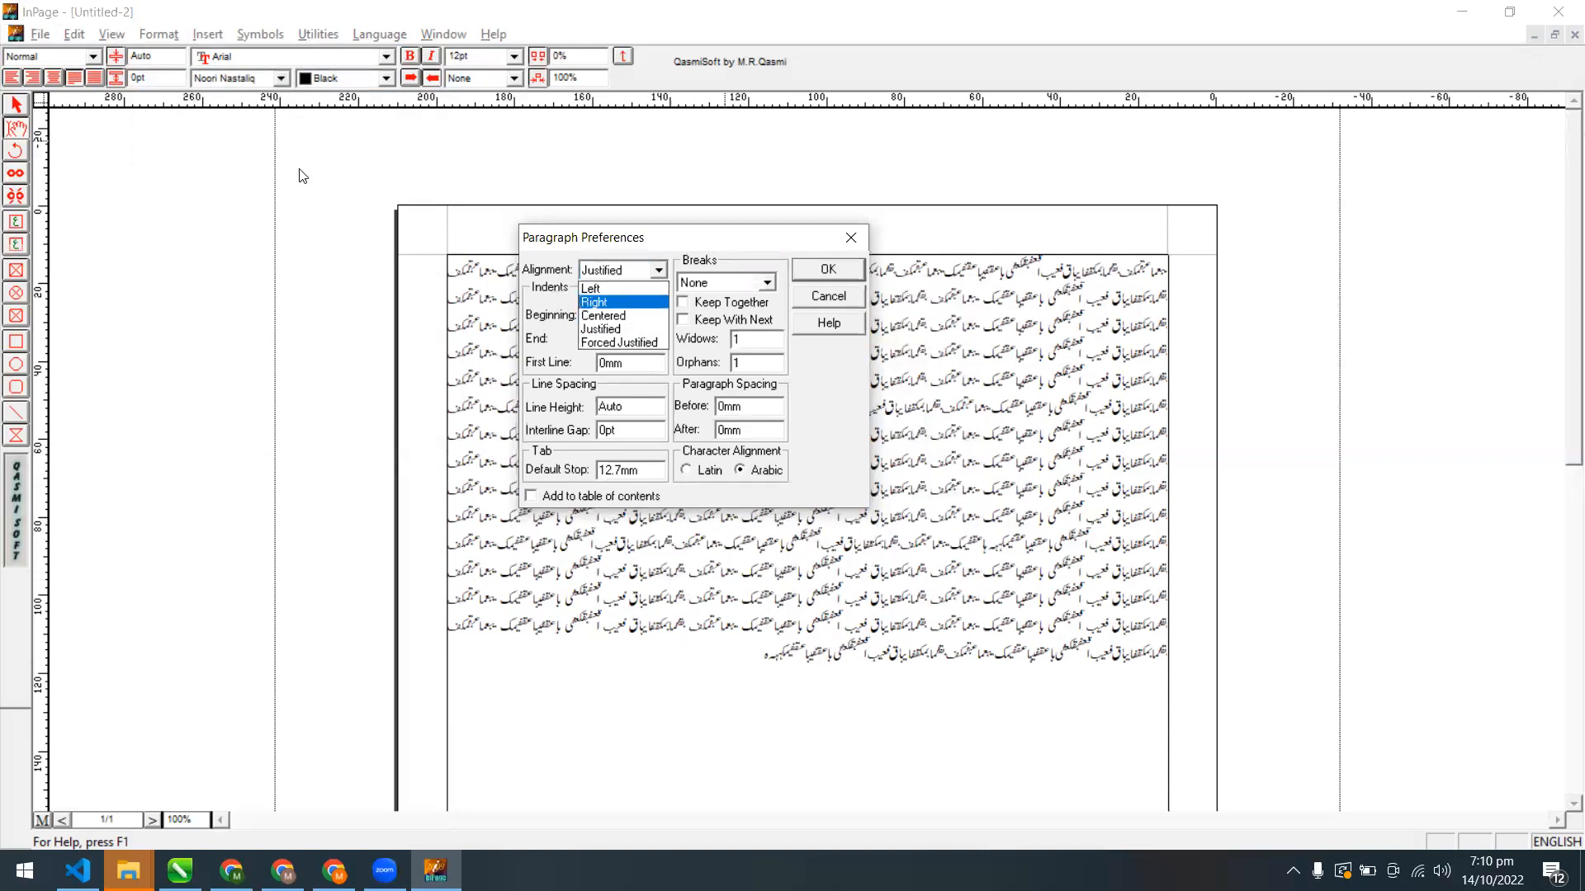
pyautogui.click(617, 329)
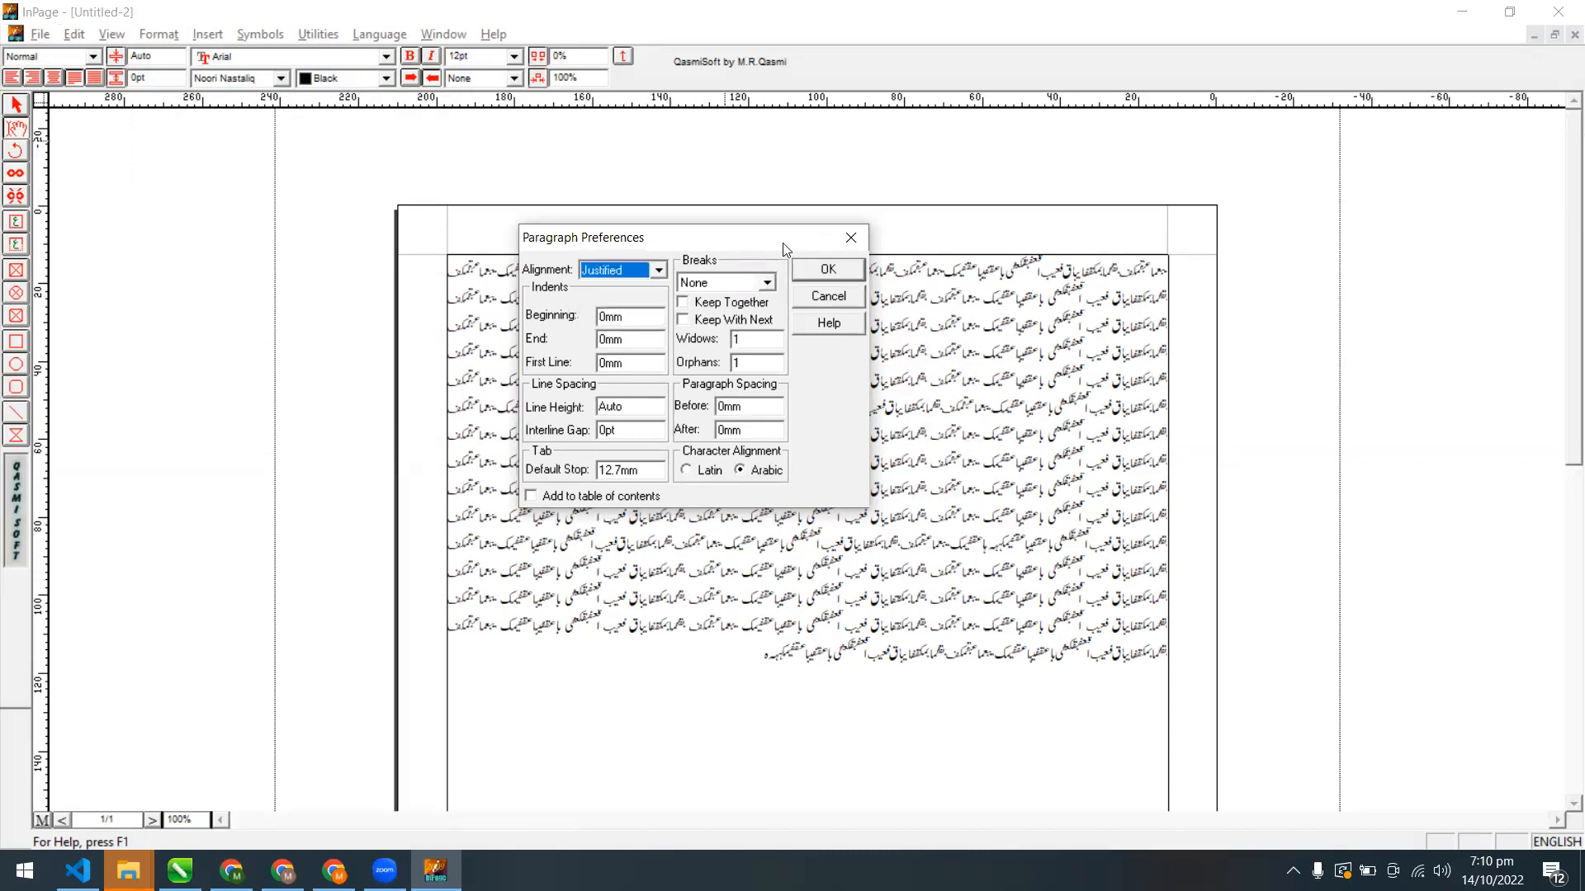
pyautogui.click(828, 296)
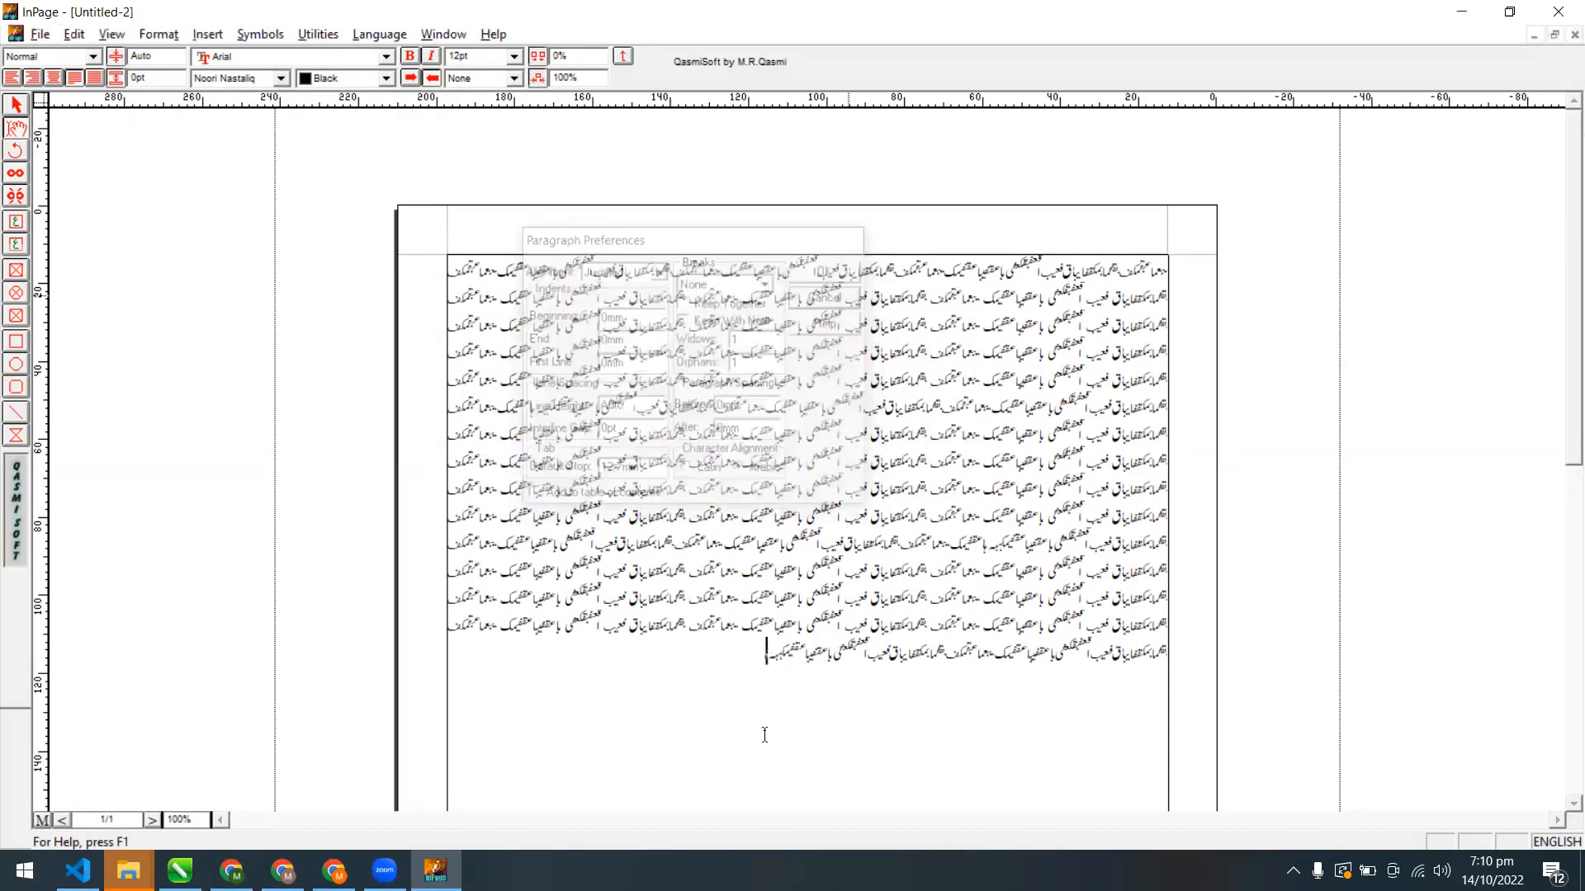
# Apply forced justification to the Urdu paragraph so that its short last line spreads across the full width
pyautogui.moveTo(765, 656); pyautogui.dragTo(926, 664)
pyautogui.click(767, 665)
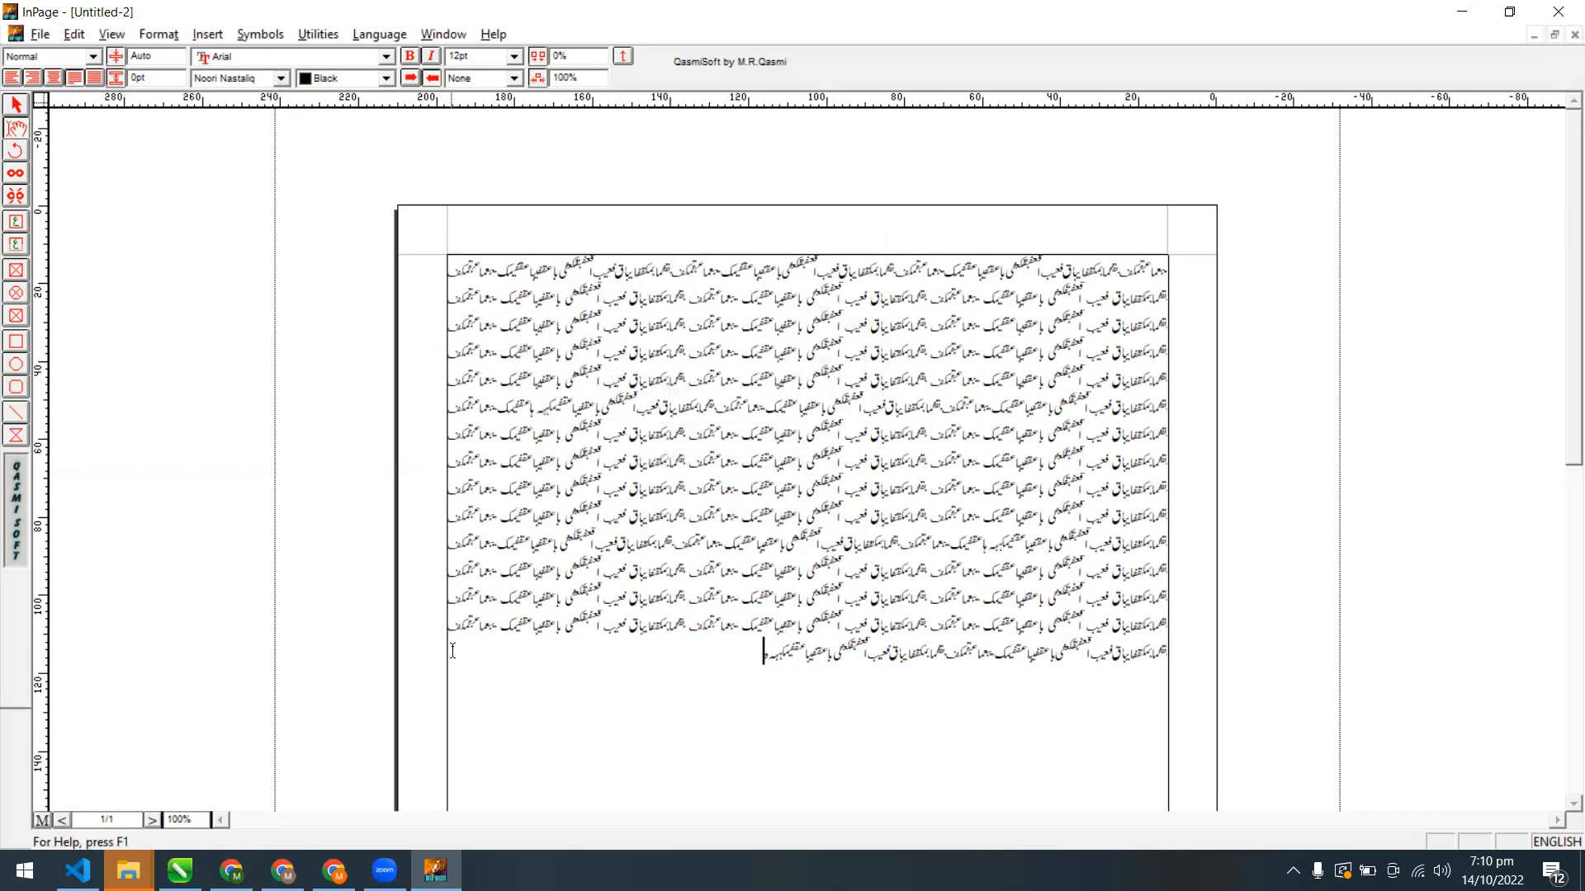
pyautogui.click(703, 545)
pyautogui.click(94, 77)
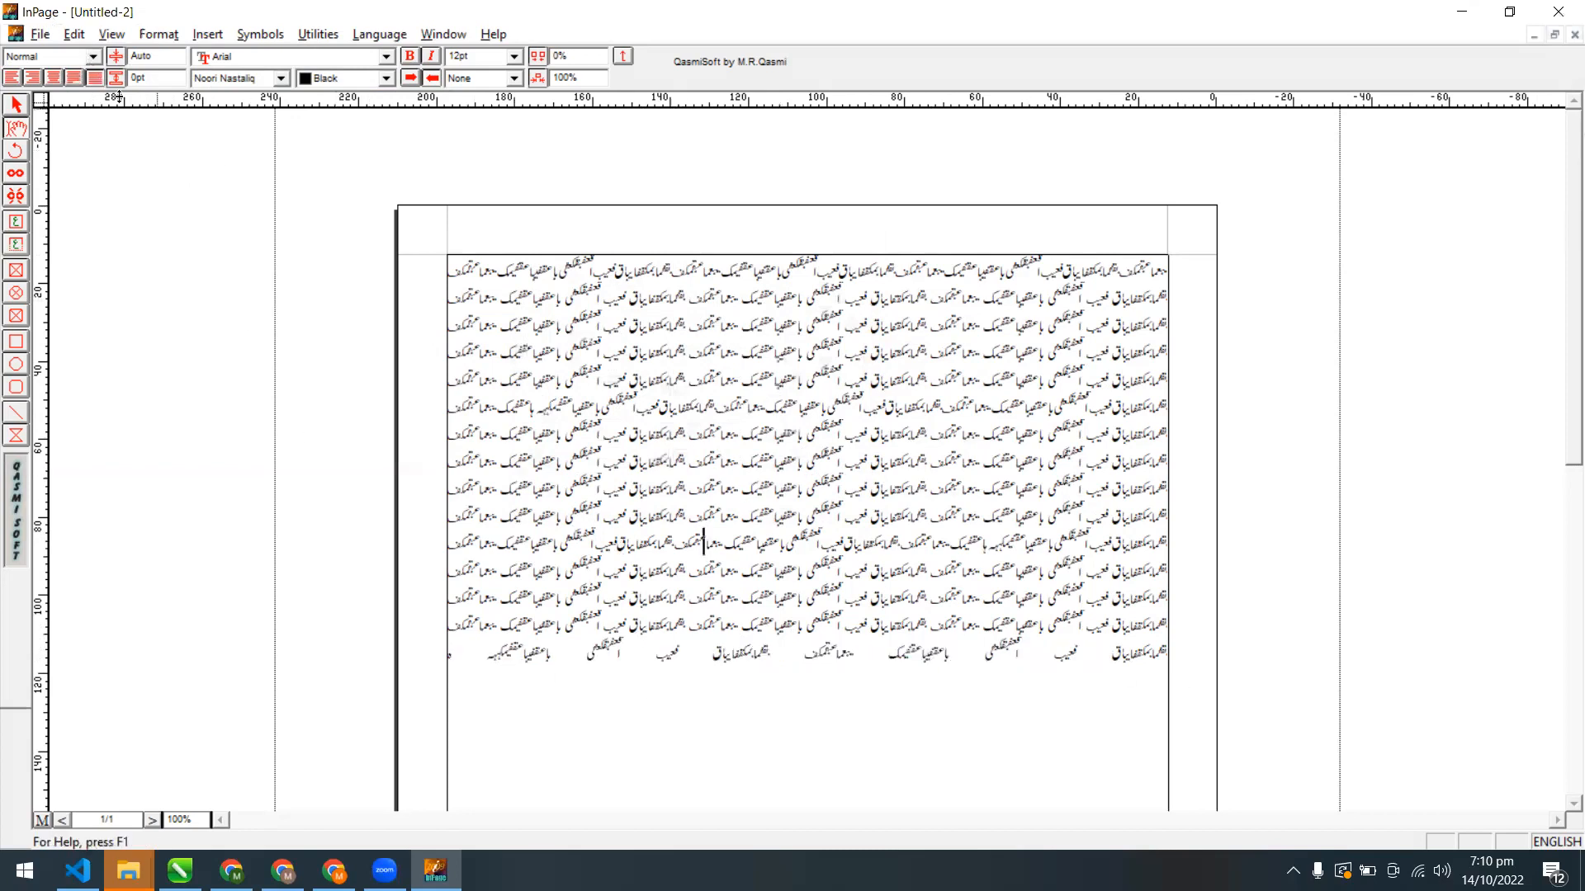
# Return the paragraph to regular justification and delete most of its last line, keeping only the first few words
pyautogui.click(74, 77)
pyautogui.moveTo(743, 652); pyautogui.dragTo(1079, 676)
pyautogui.press('Delete')
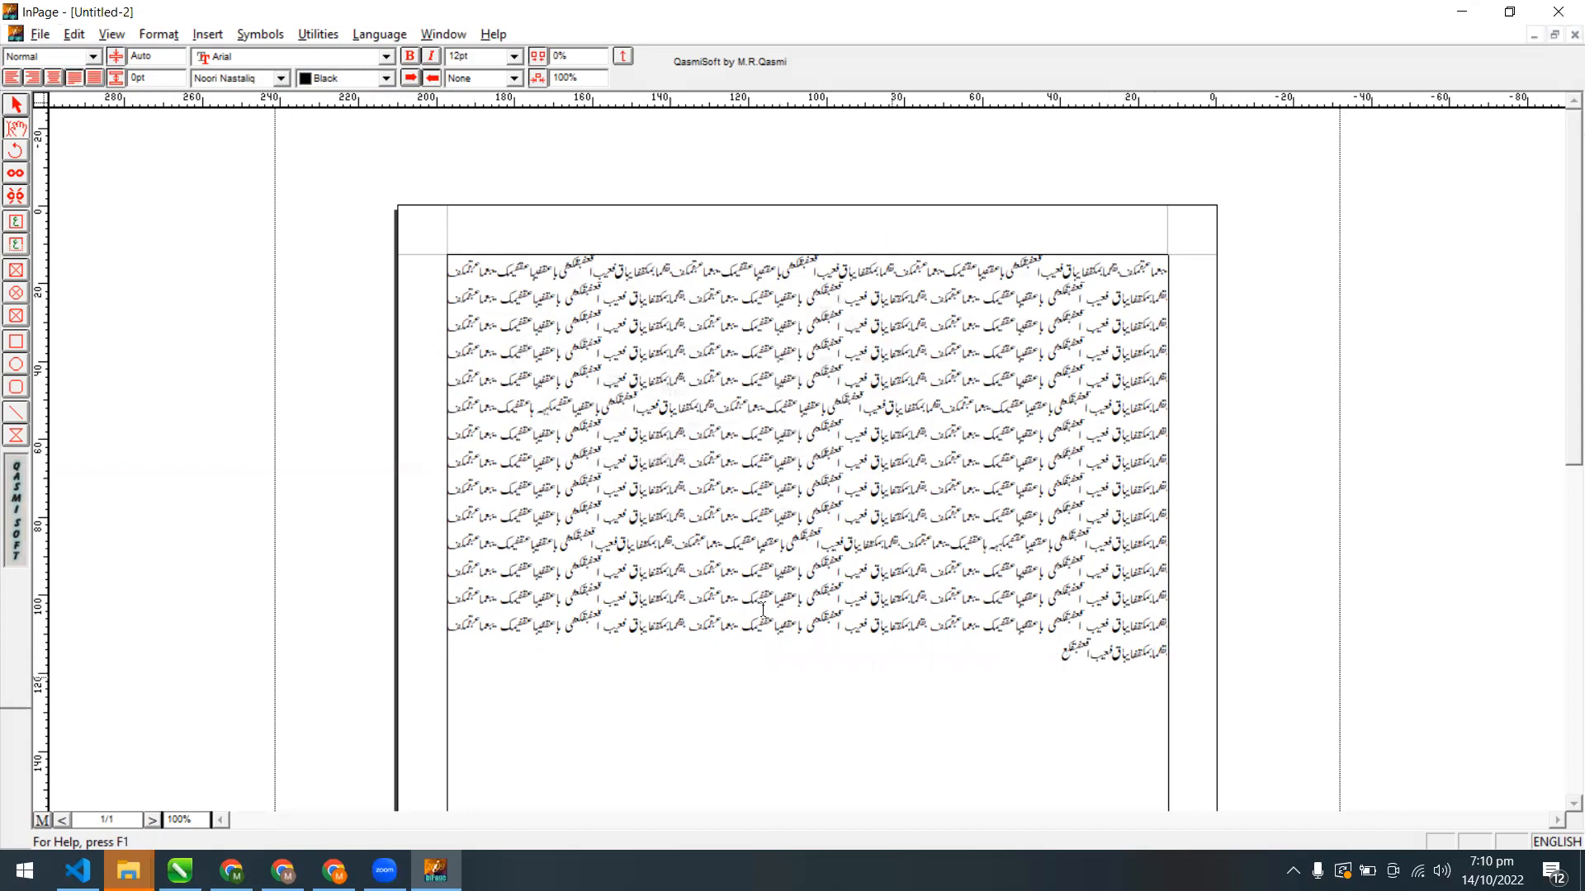
# Try forced justification on the paragraph with the shortened last line and switch back to regular justification
pyautogui.click(97, 79)
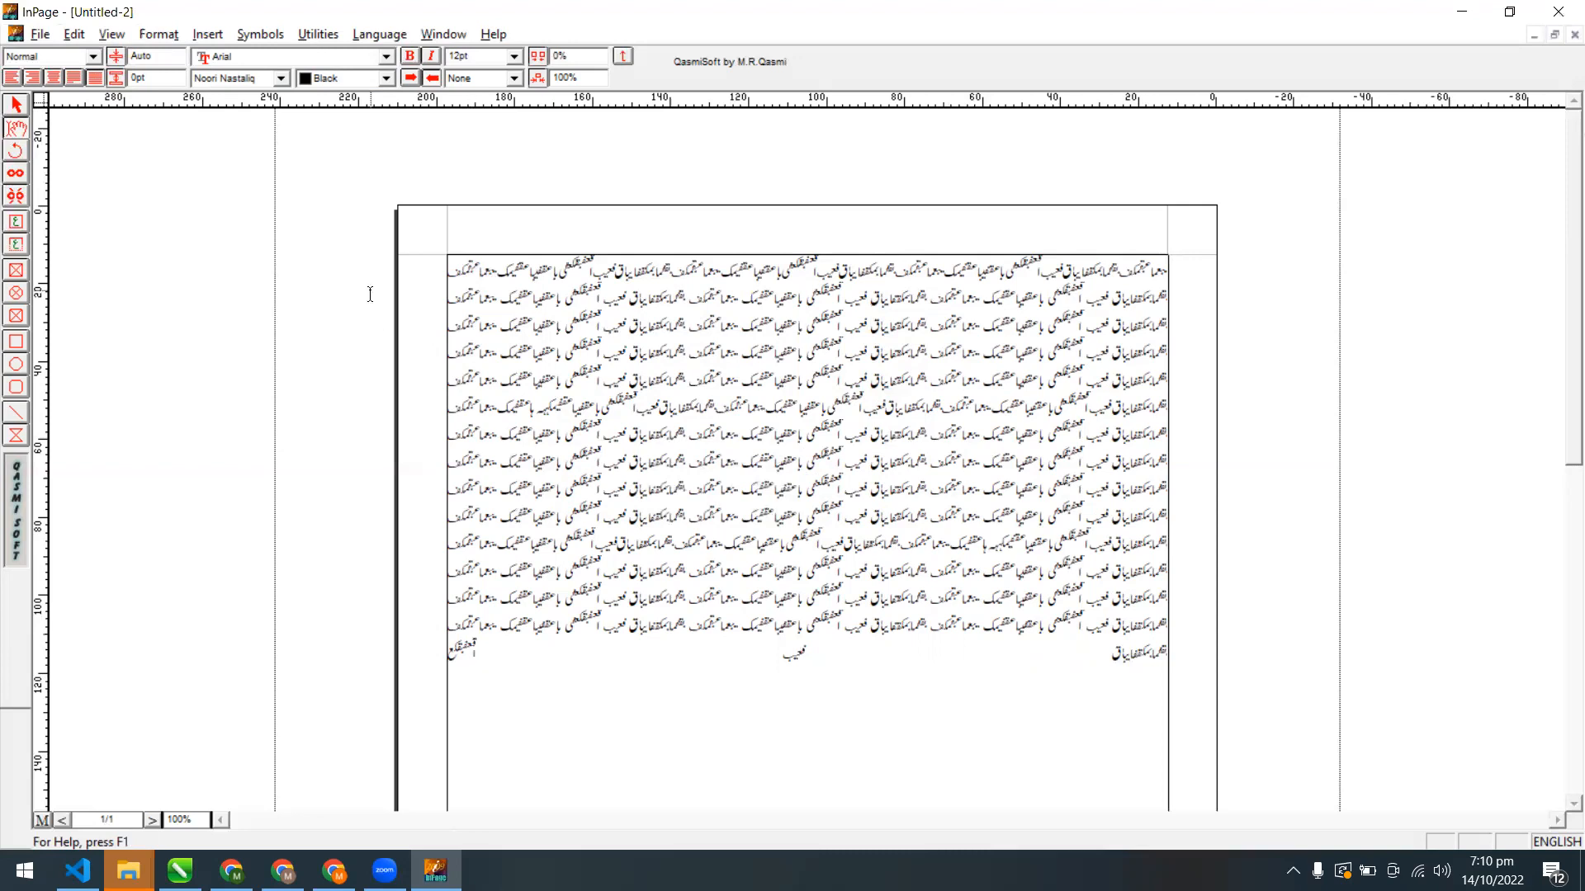
pyautogui.click(74, 77)
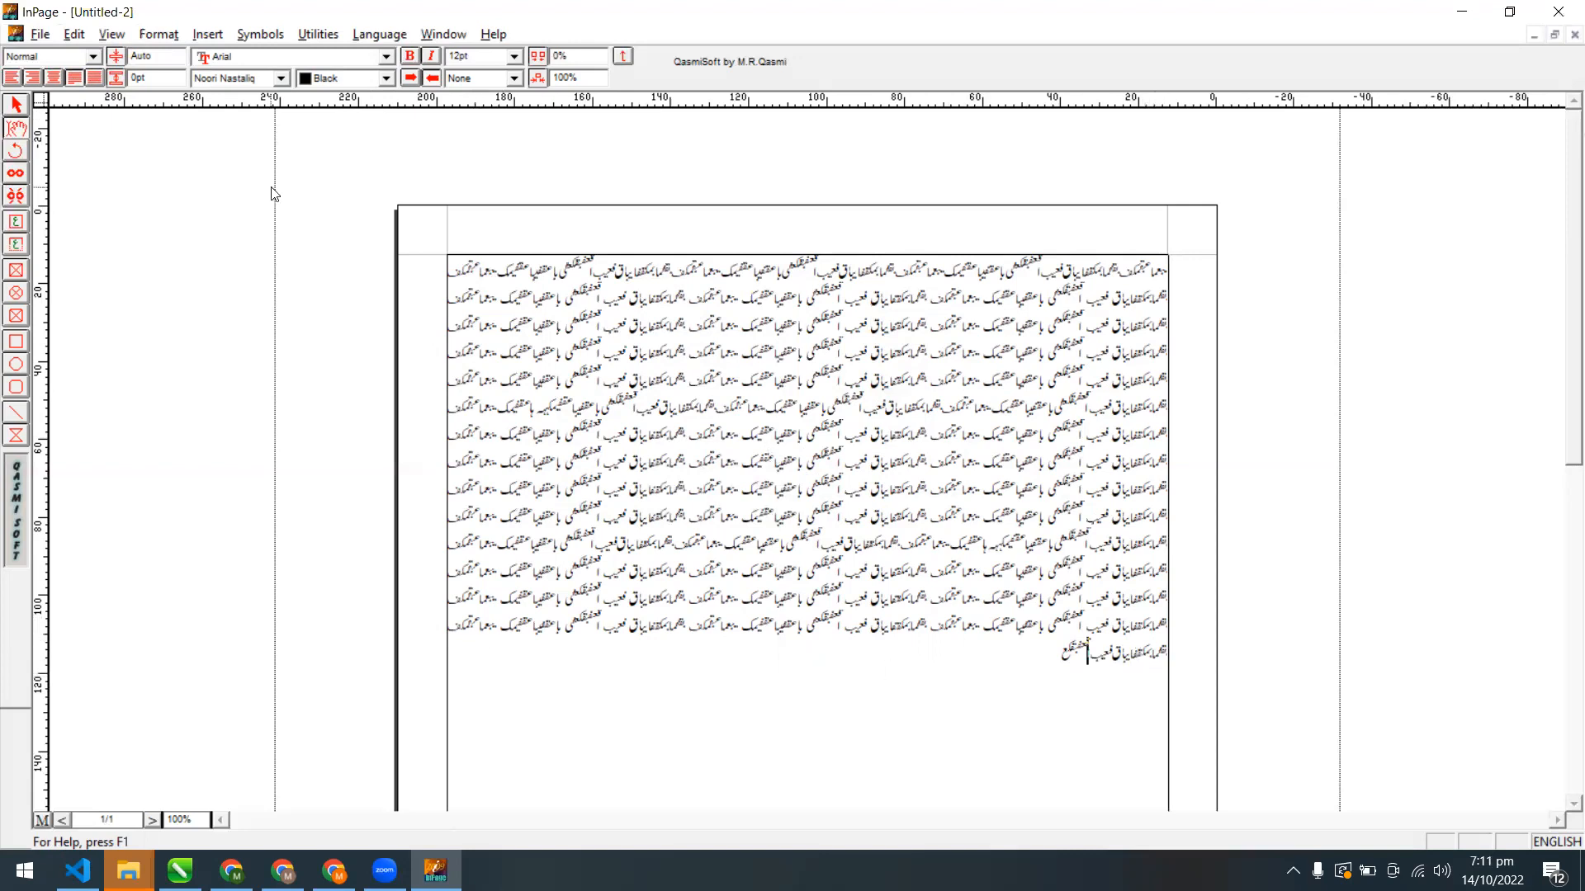
# Minimize Untitled-2 and return to the document Untitled-4 with the four centred lines
pyautogui.moveTo(703, 324); pyautogui.dragTo(841, 505)
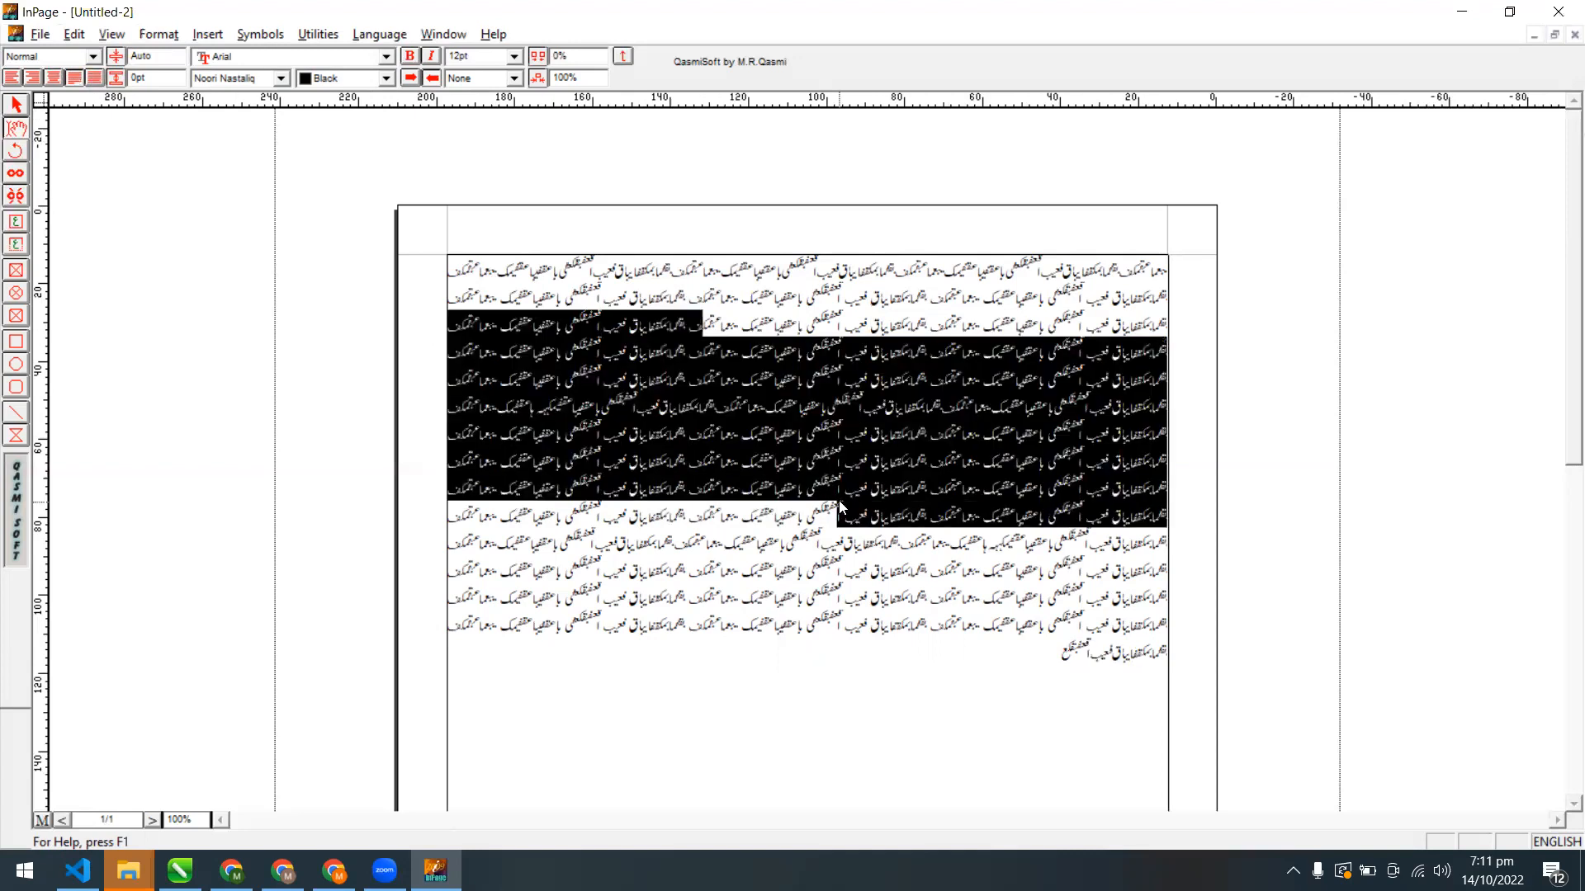
pyautogui.click(1536, 36)
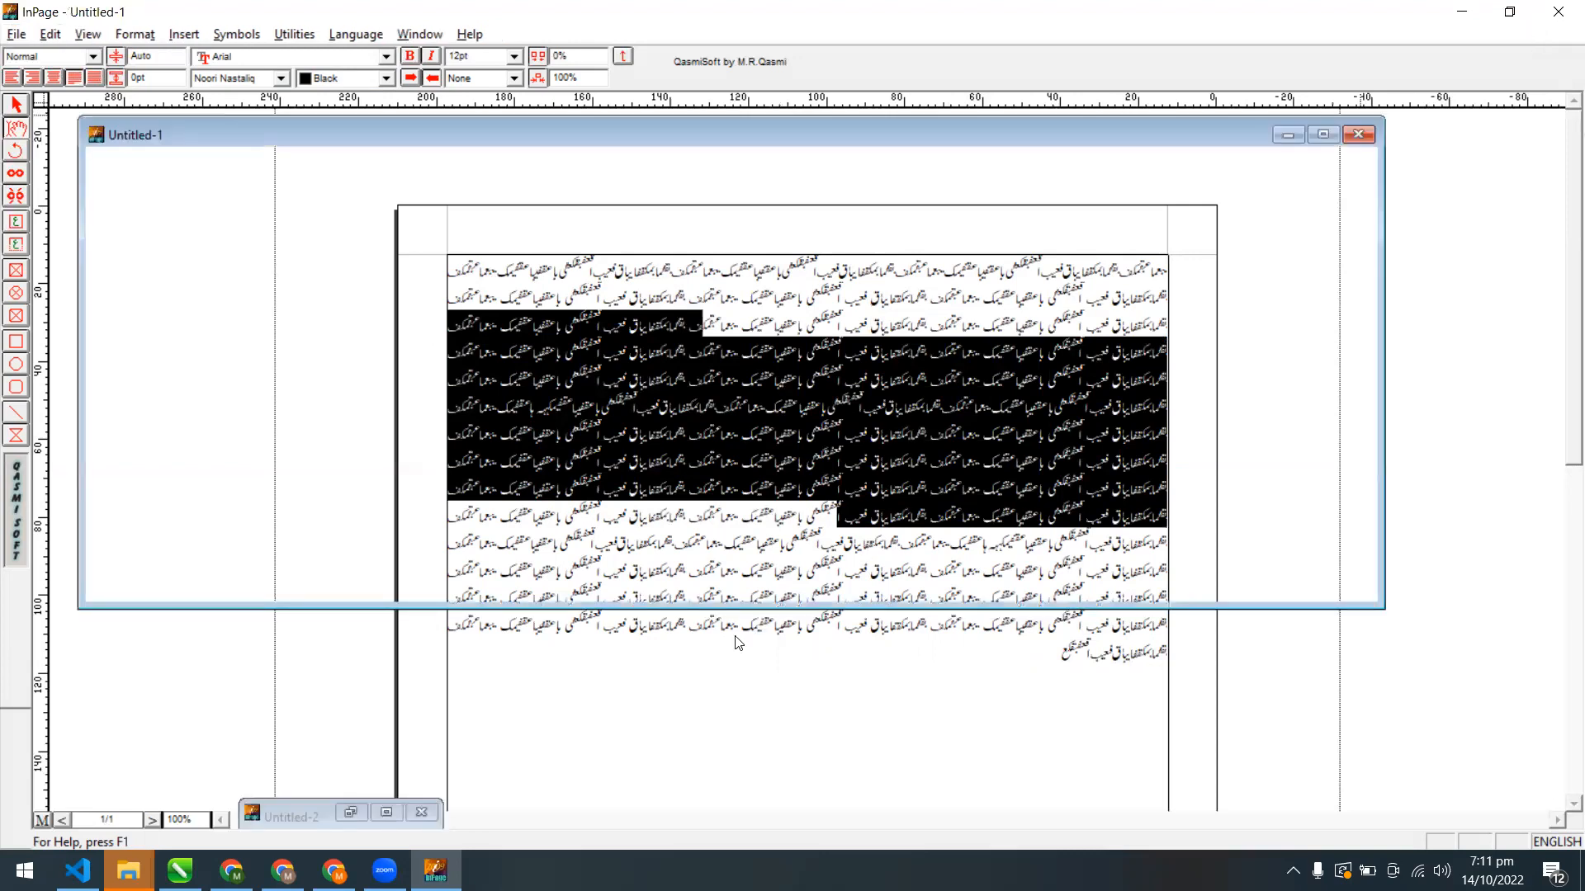
pyautogui.click(766, 809)
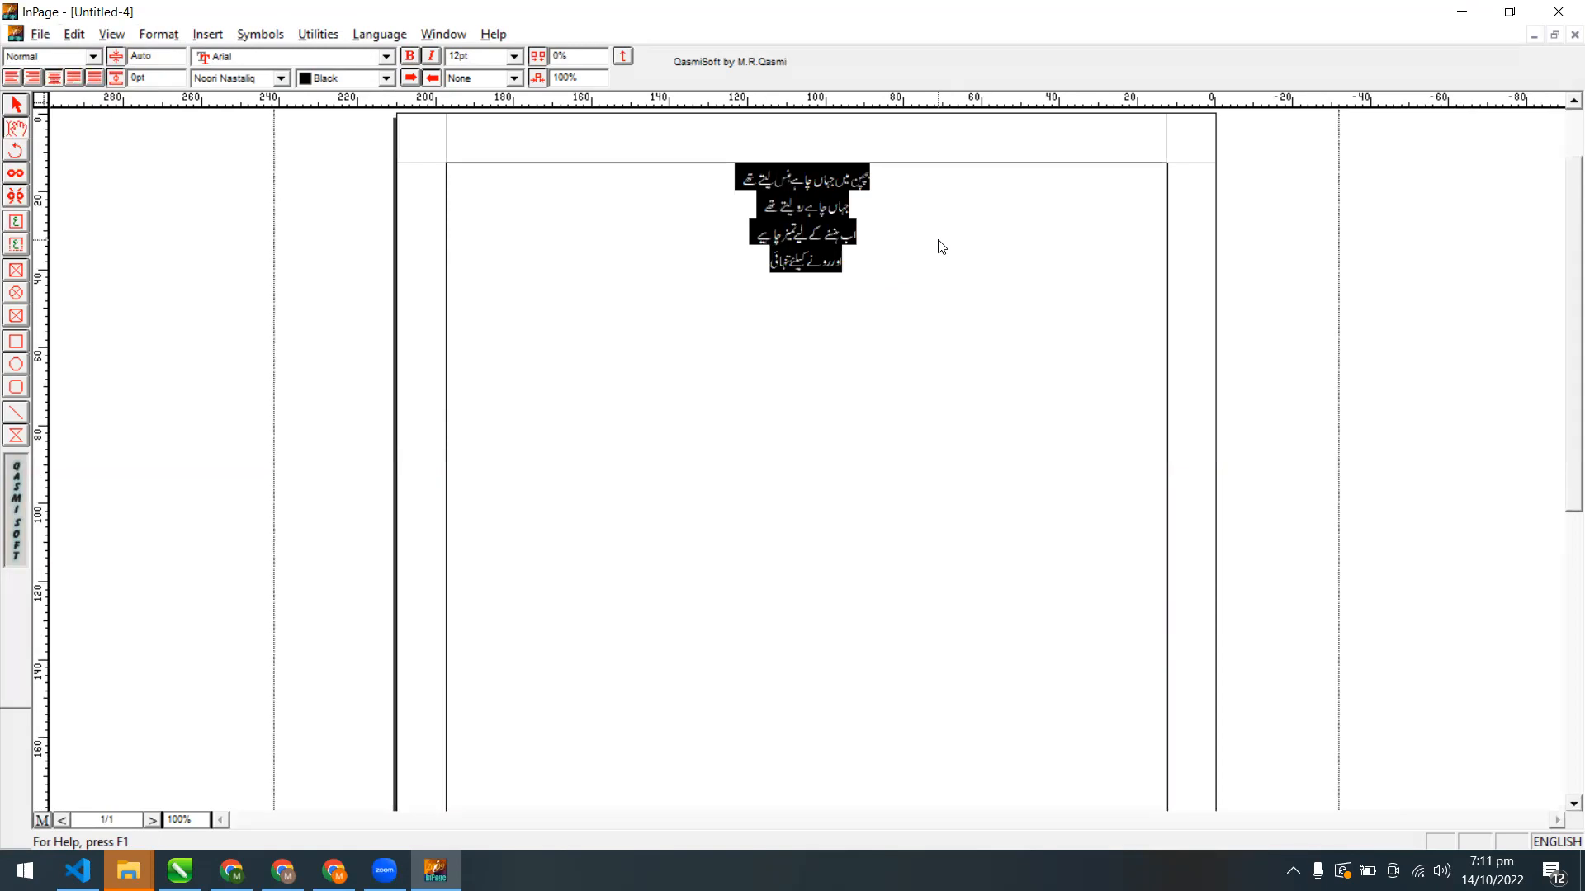
# Undo the accidental overwriting of the four selected lines and enlarge the page view to 200%
pyautogui.write('8')
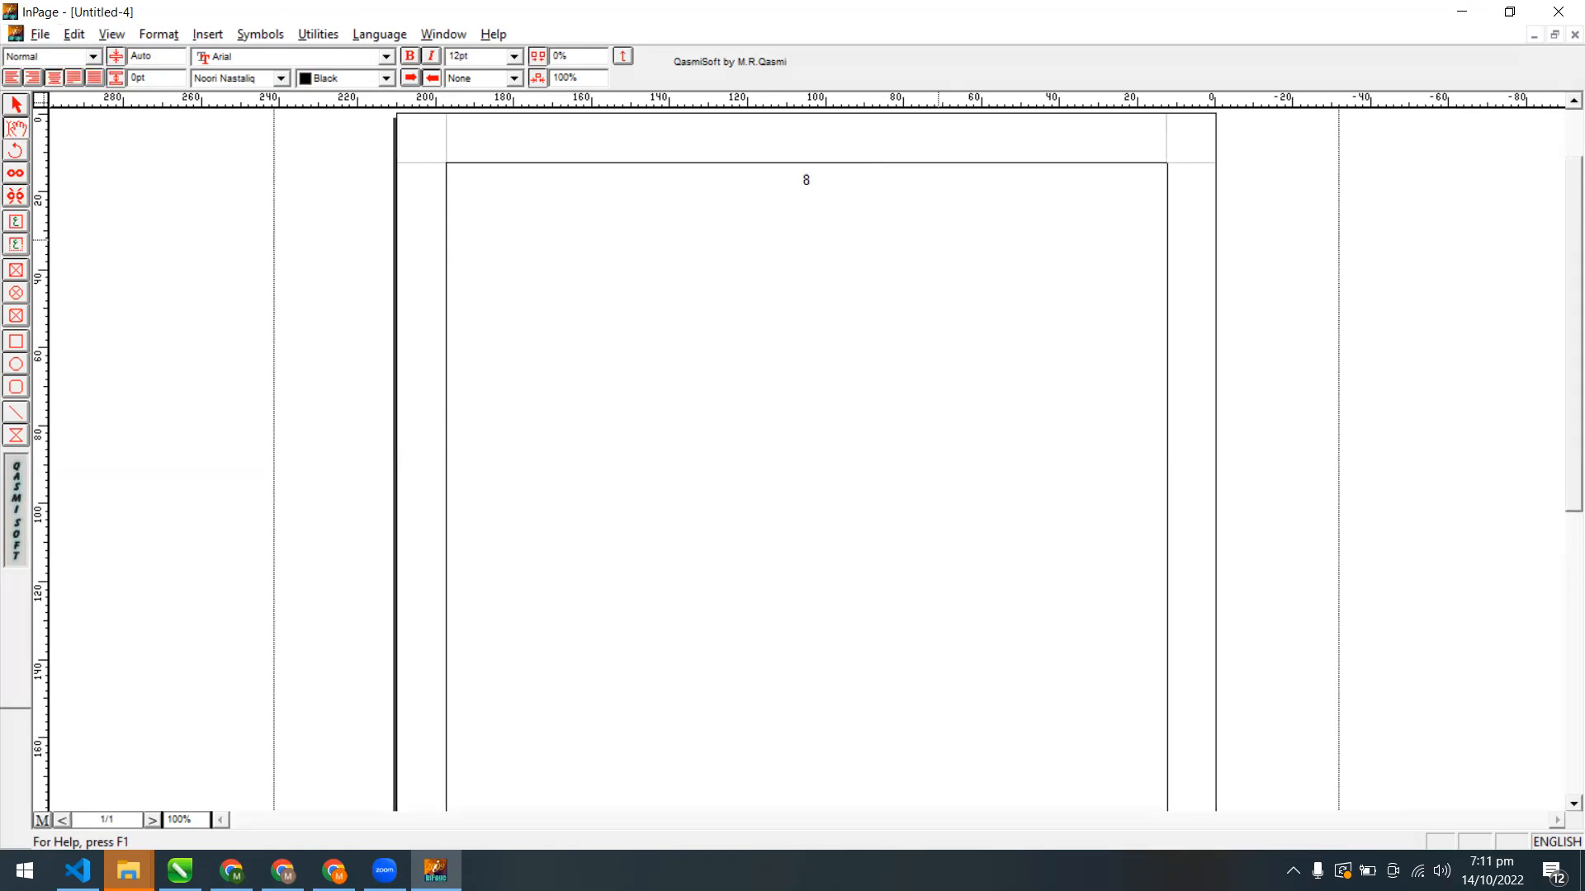
pyautogui.hotkey('ctrl', 'z')
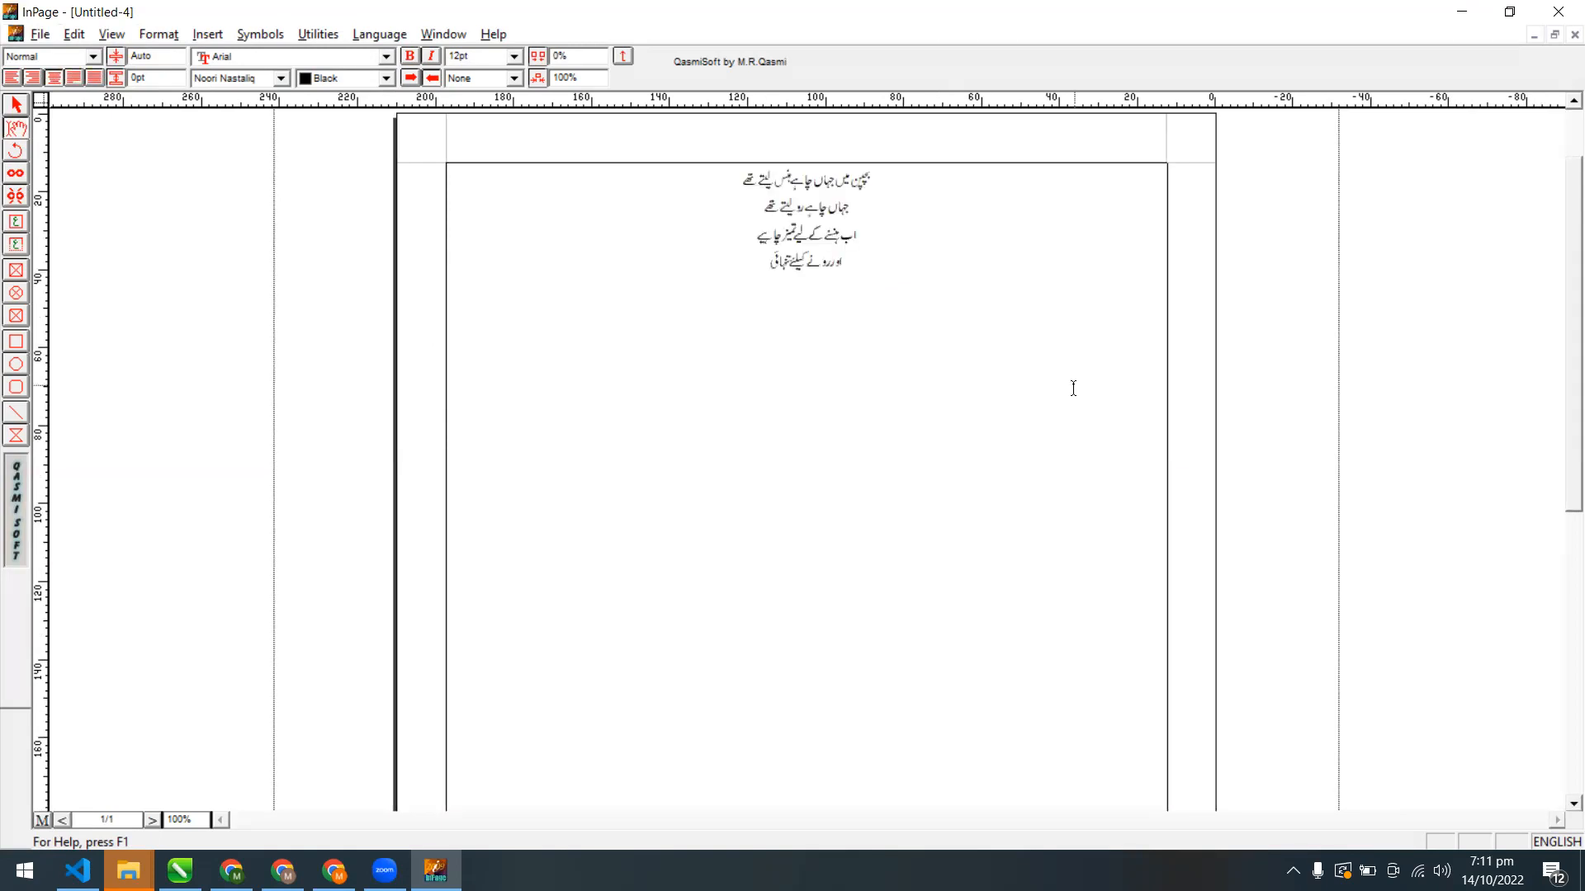
pyautogui.hotkey('ctrl', '2')
pyautogui.click(1038, 425)
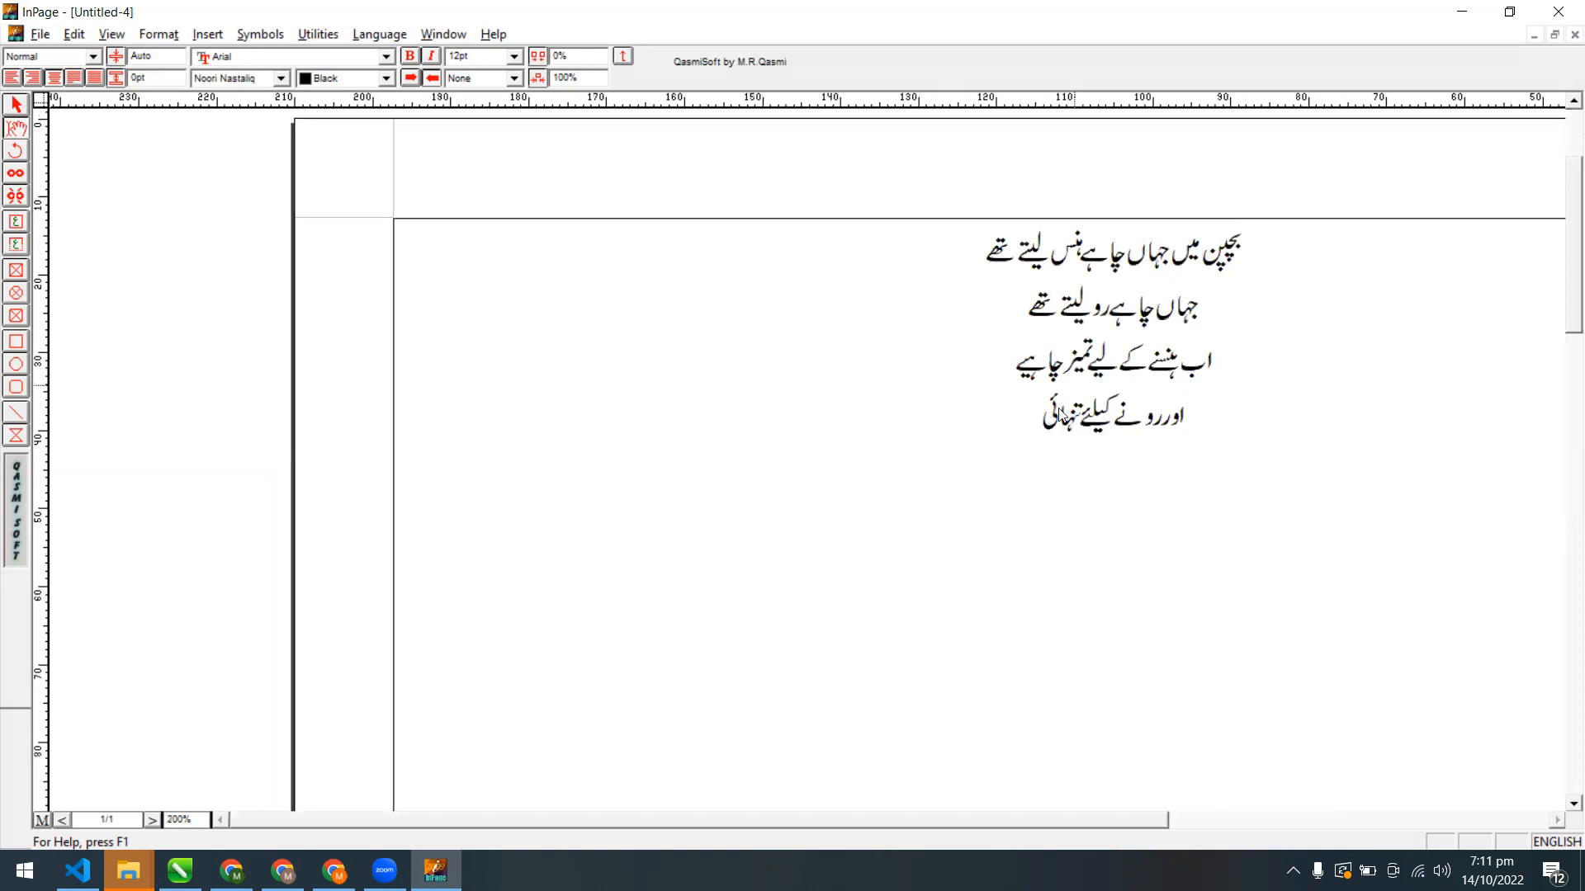
# Select most of the four centred lines, from the last line up into the first, and set their line height to 20 pt
pyautogui.hotkey('shift', 'Right')
pyautogui.moveTo(1136, 411); pyautogui.dragTo(1122, 249)
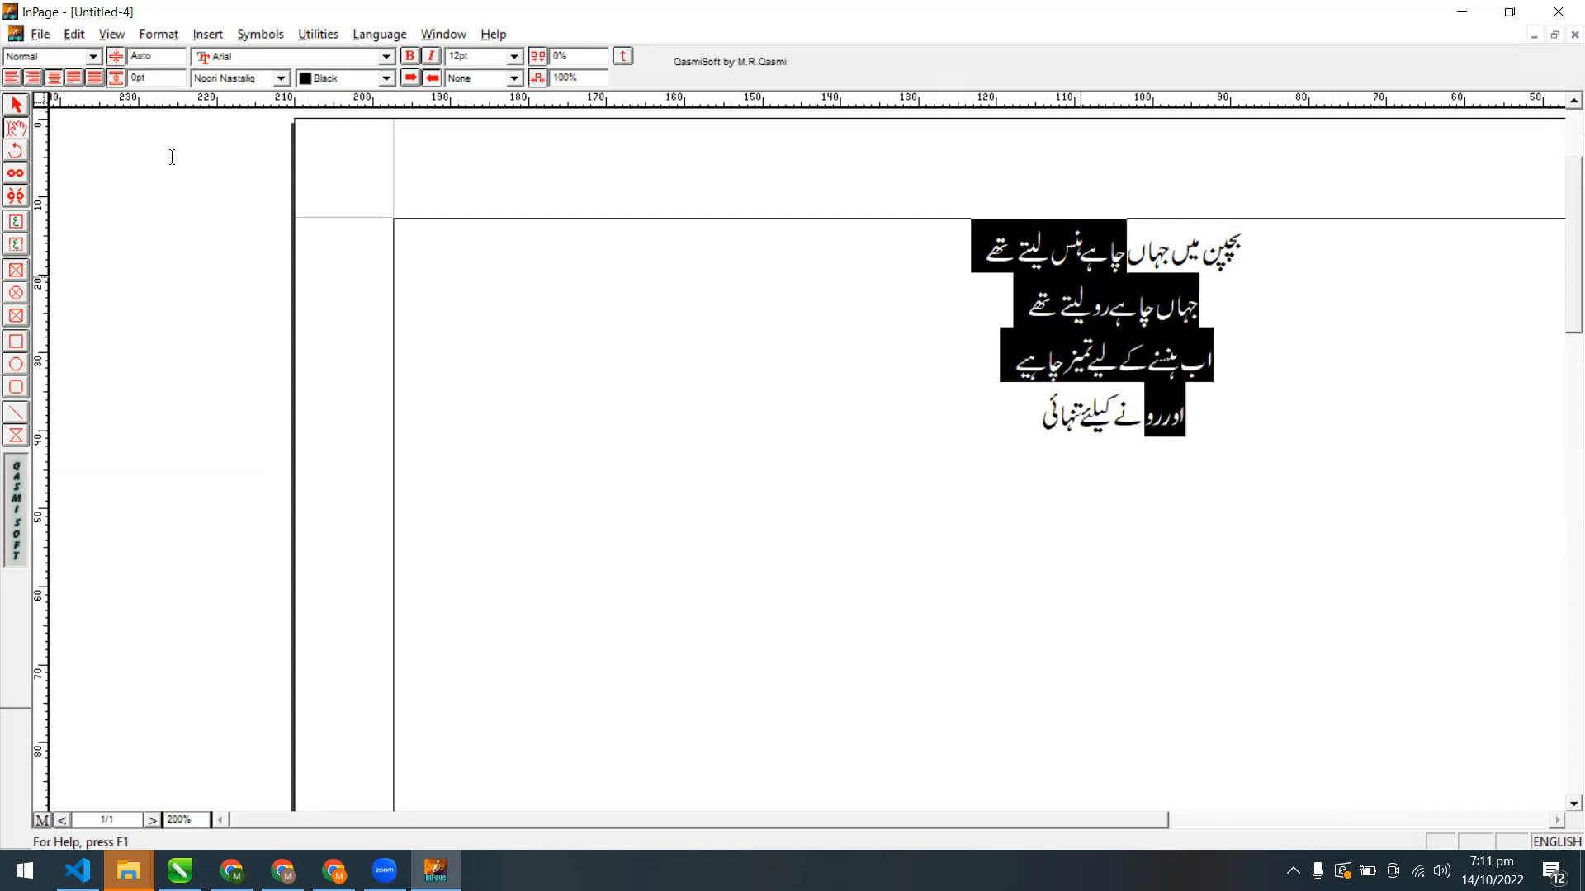
pyautogui.click(181, 56)
pyautogui.press('Tab')
pyautogui.hotkey('shift', 'Tab')
pyautogui.press('Return')
pyautogui.write('20')
pyautogui.press('Return')
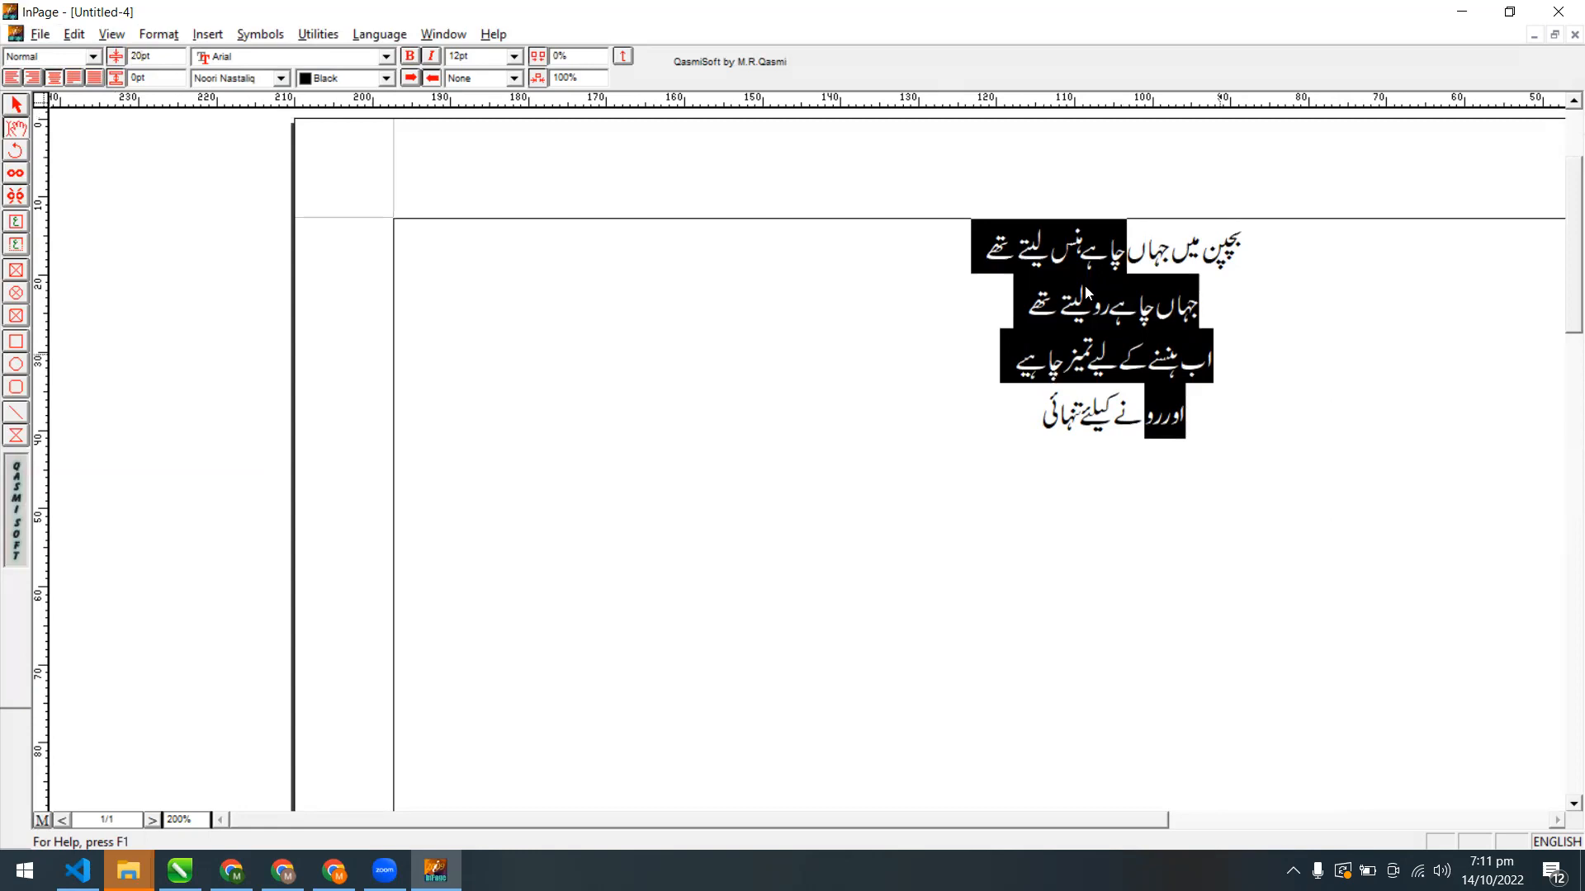
# Raise the line height of the selected lines to 30 pt and set their interline gap to 20 pt
pyautogui.press('Tab')
pyautogui.write('30')
pyautogui.press('Return')
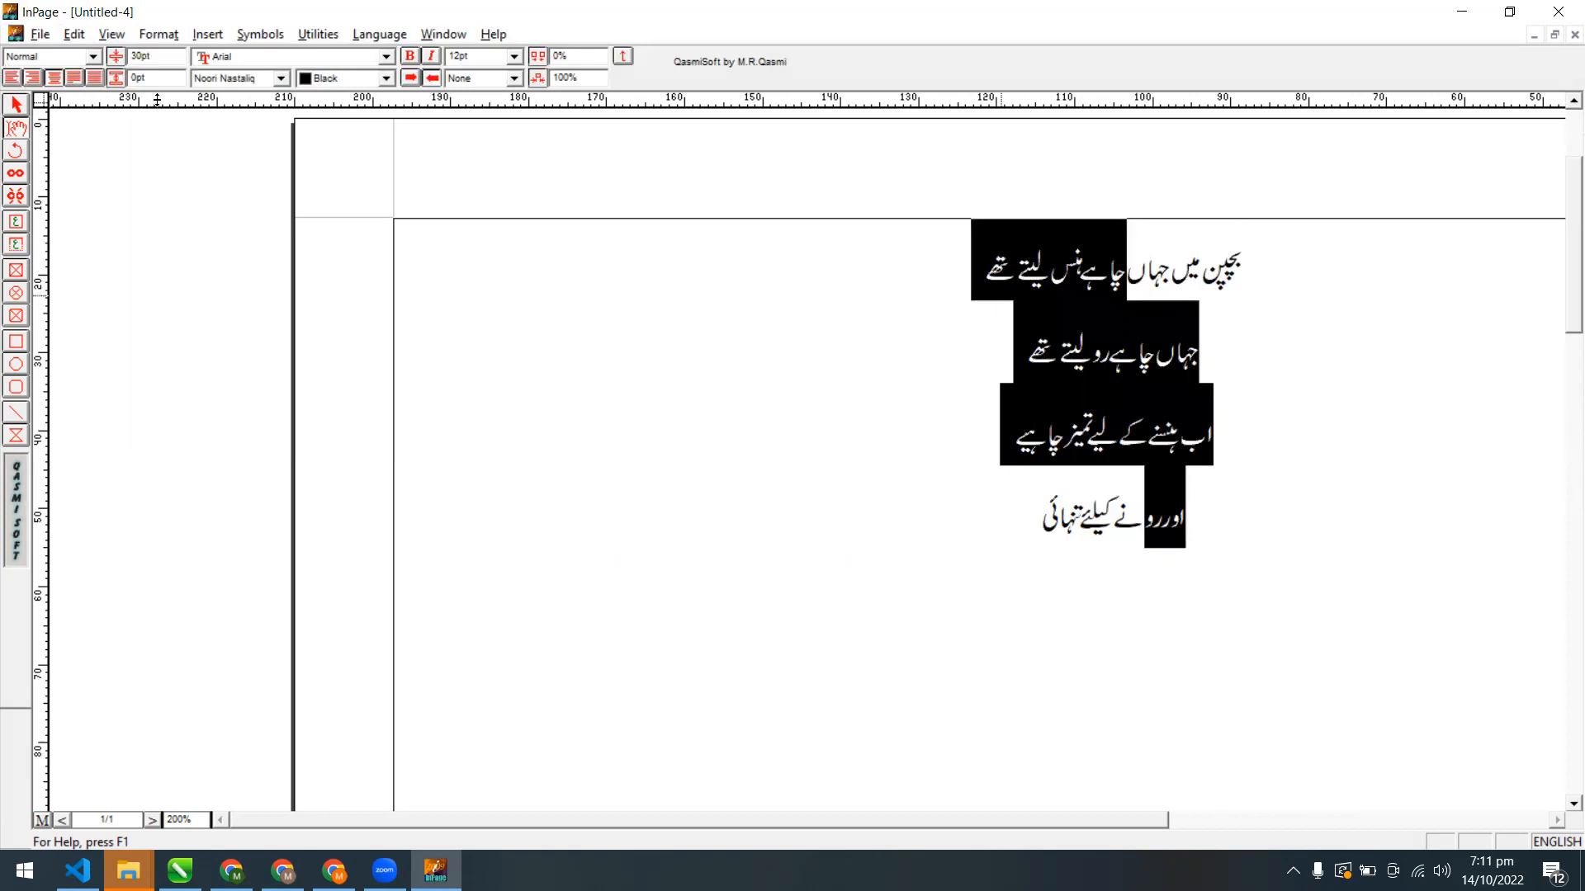
pyautogui.click(94, 78)
pyautogui.write('20')
pyautogui.press('Return')
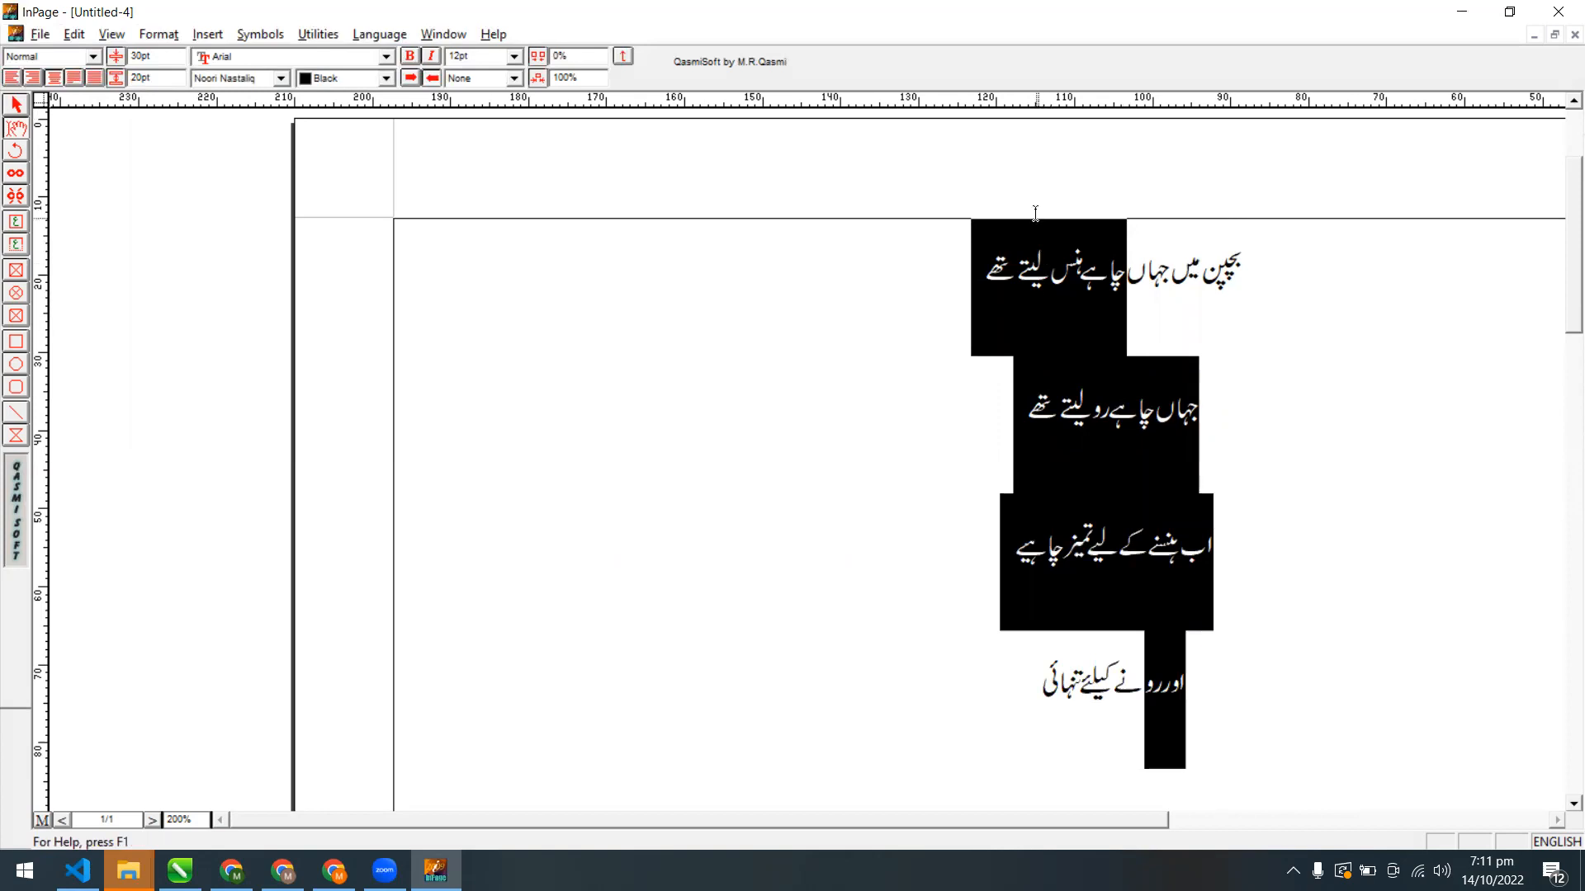
# Select all four centred lines completely and reset both their line height and their interline gap to 0
pyautogui.click(1319, 478)
pyautogui.click(1024, 702)
pyautogui.moveTo(1099, 591); pyautogui.dragTo(1246, 338)
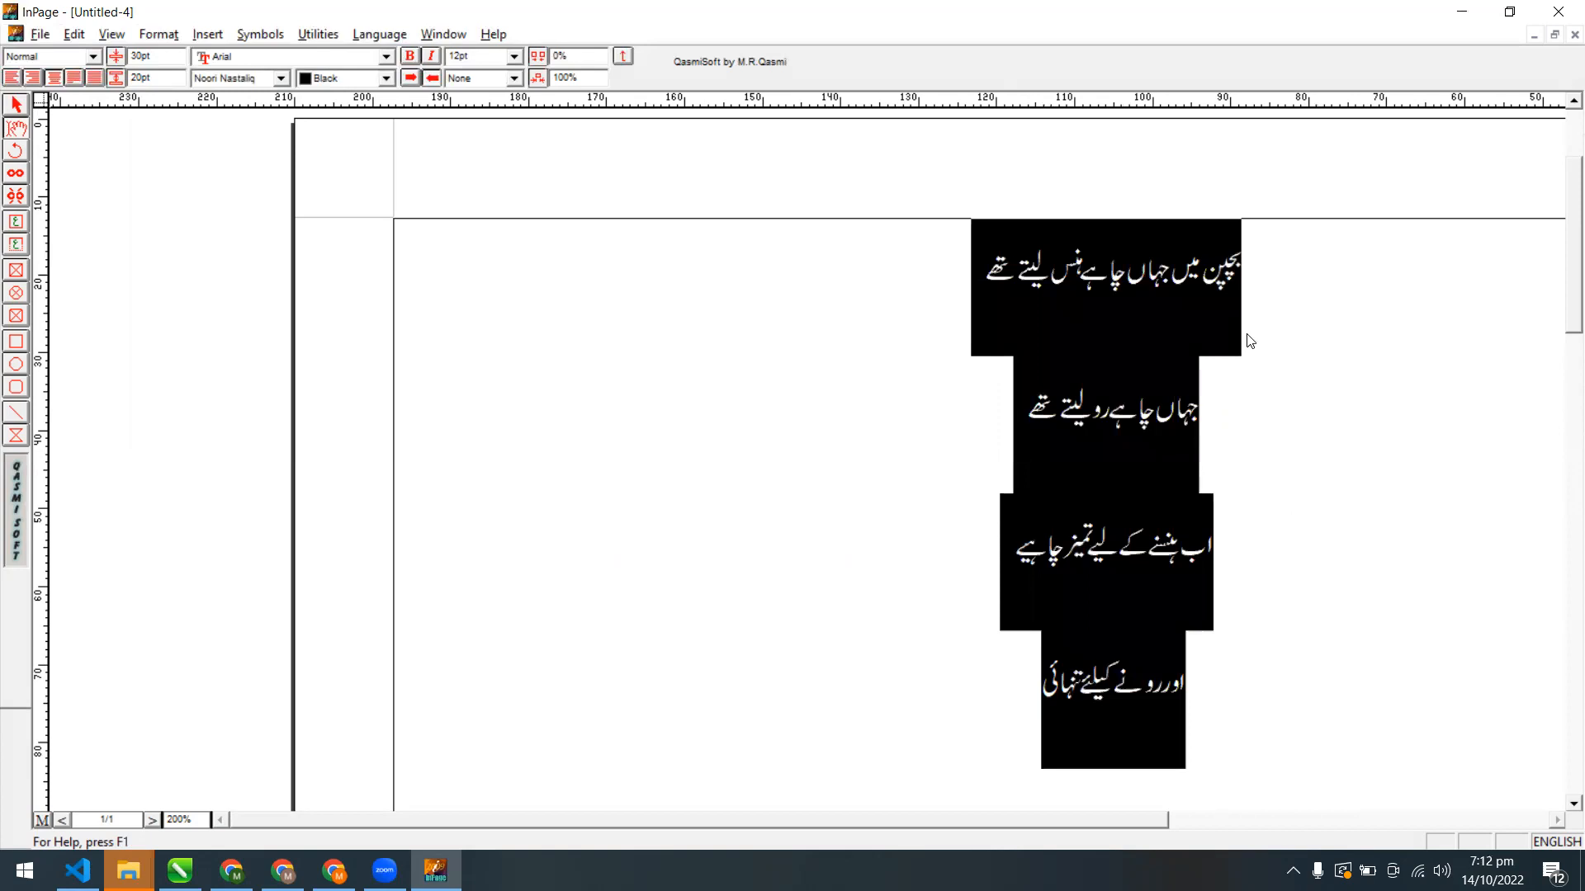
pyautogui.click(142, 56)
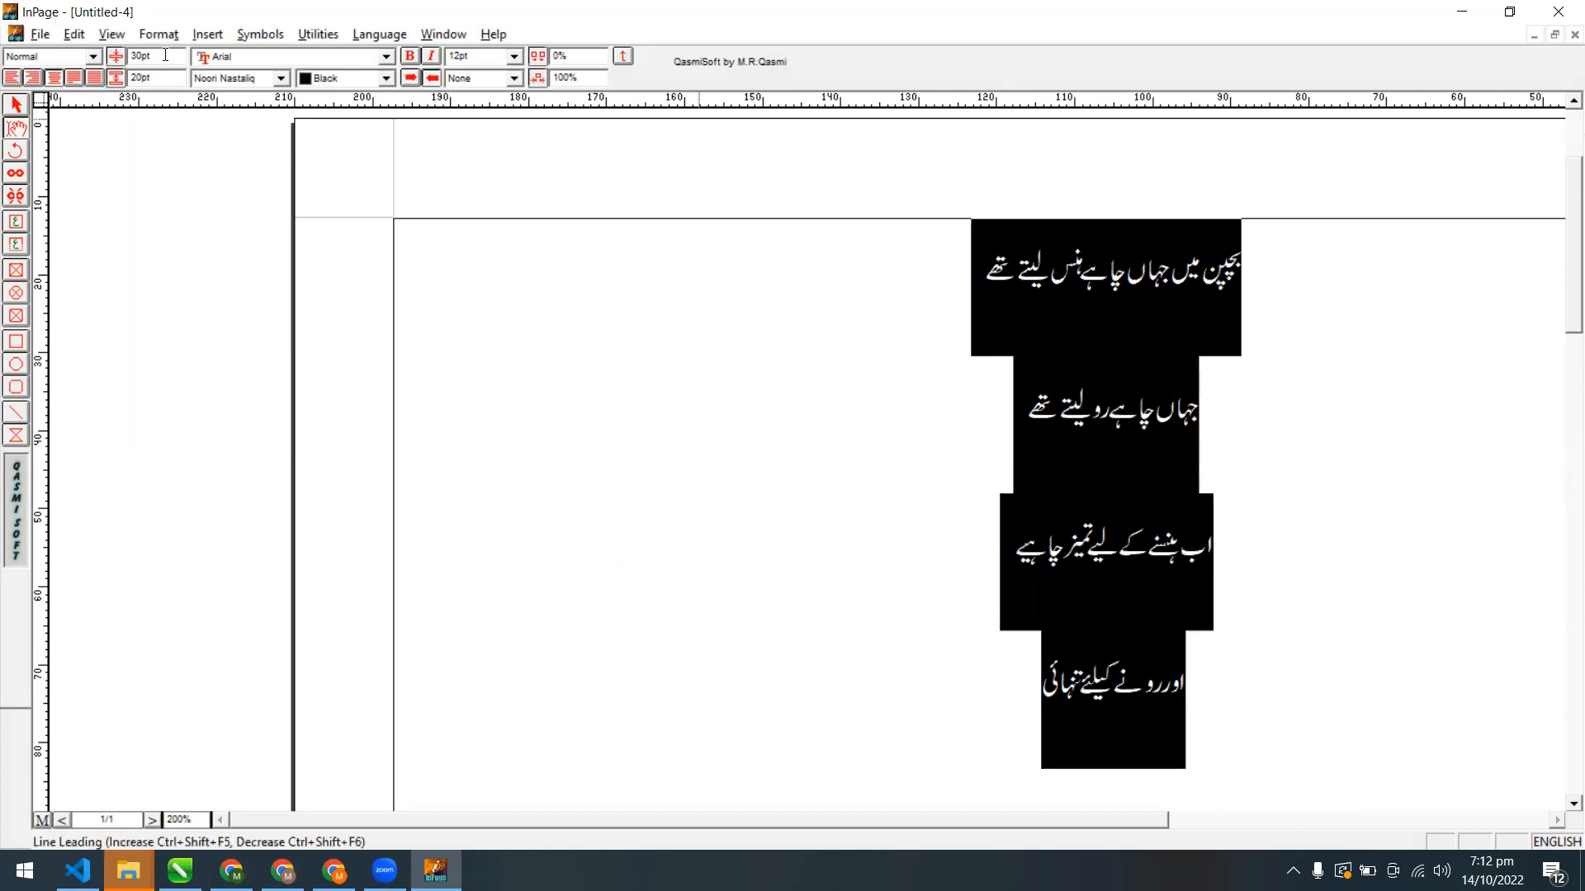
pyautogui.write('0')
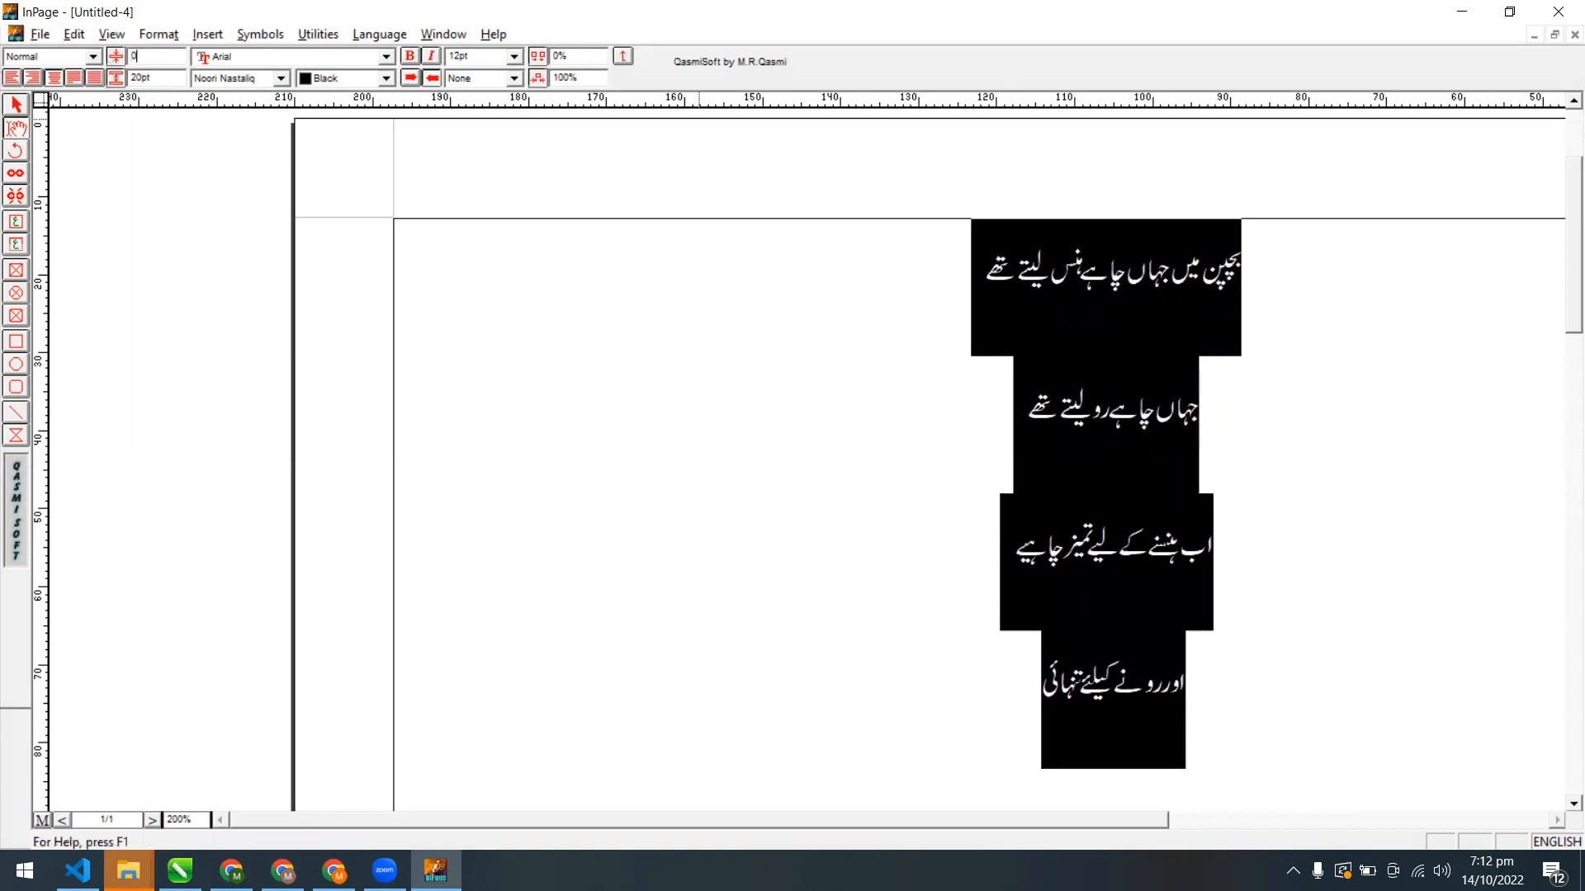
pyautogui.click(142, 78)
pyautogui.write('0')
pyautogui.press('Return')
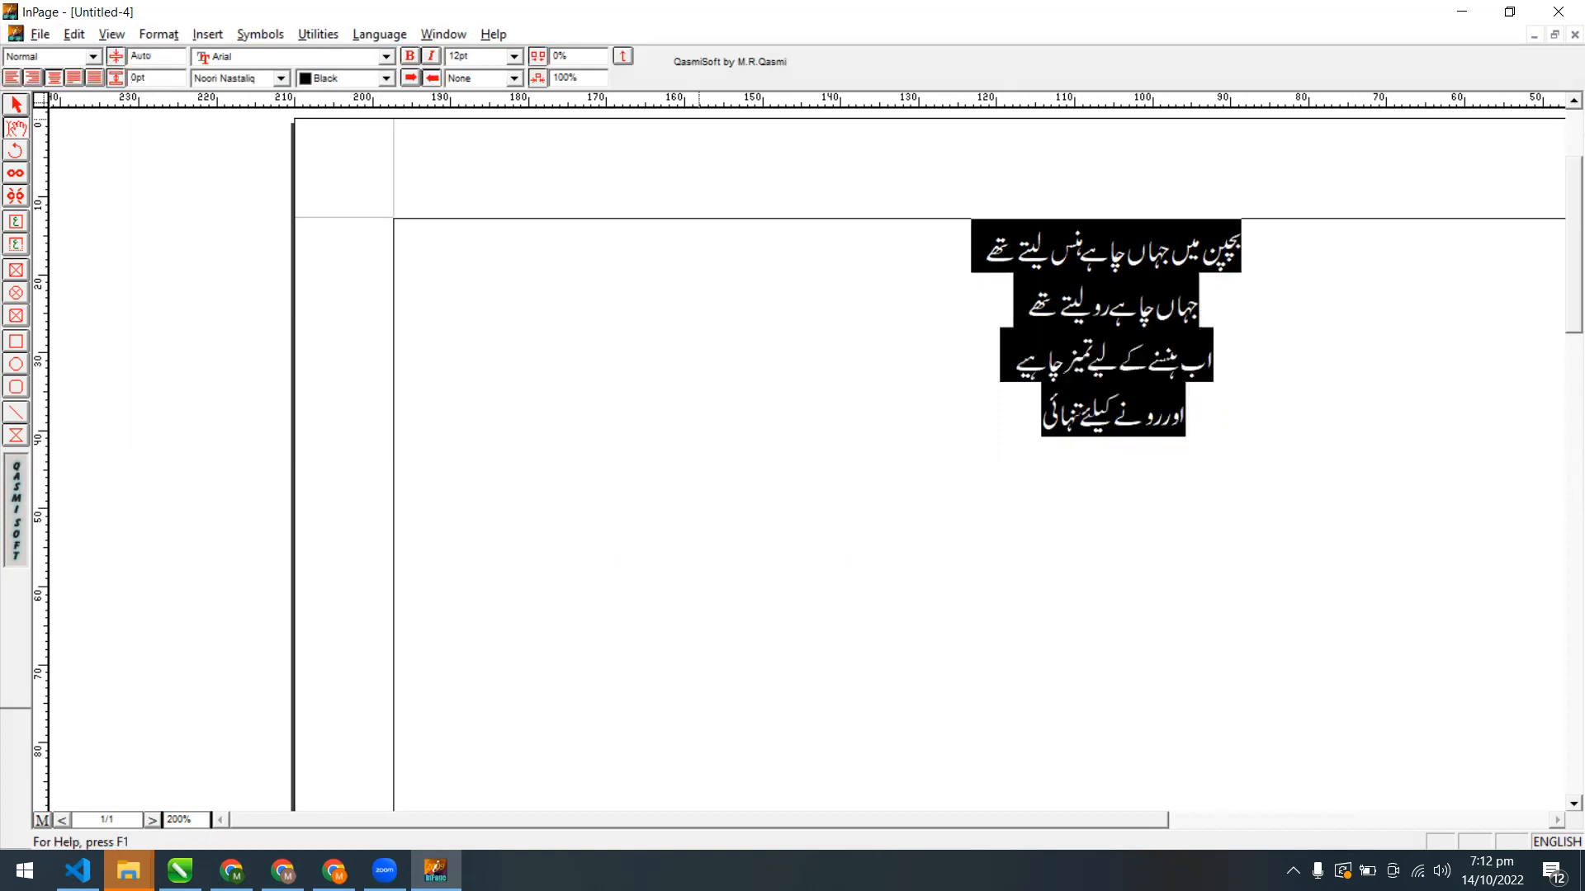
# Examine the line height and interline gap settings in the paragraph preferences of the four lines and close them without changes
pyautogui.click(158, 37)
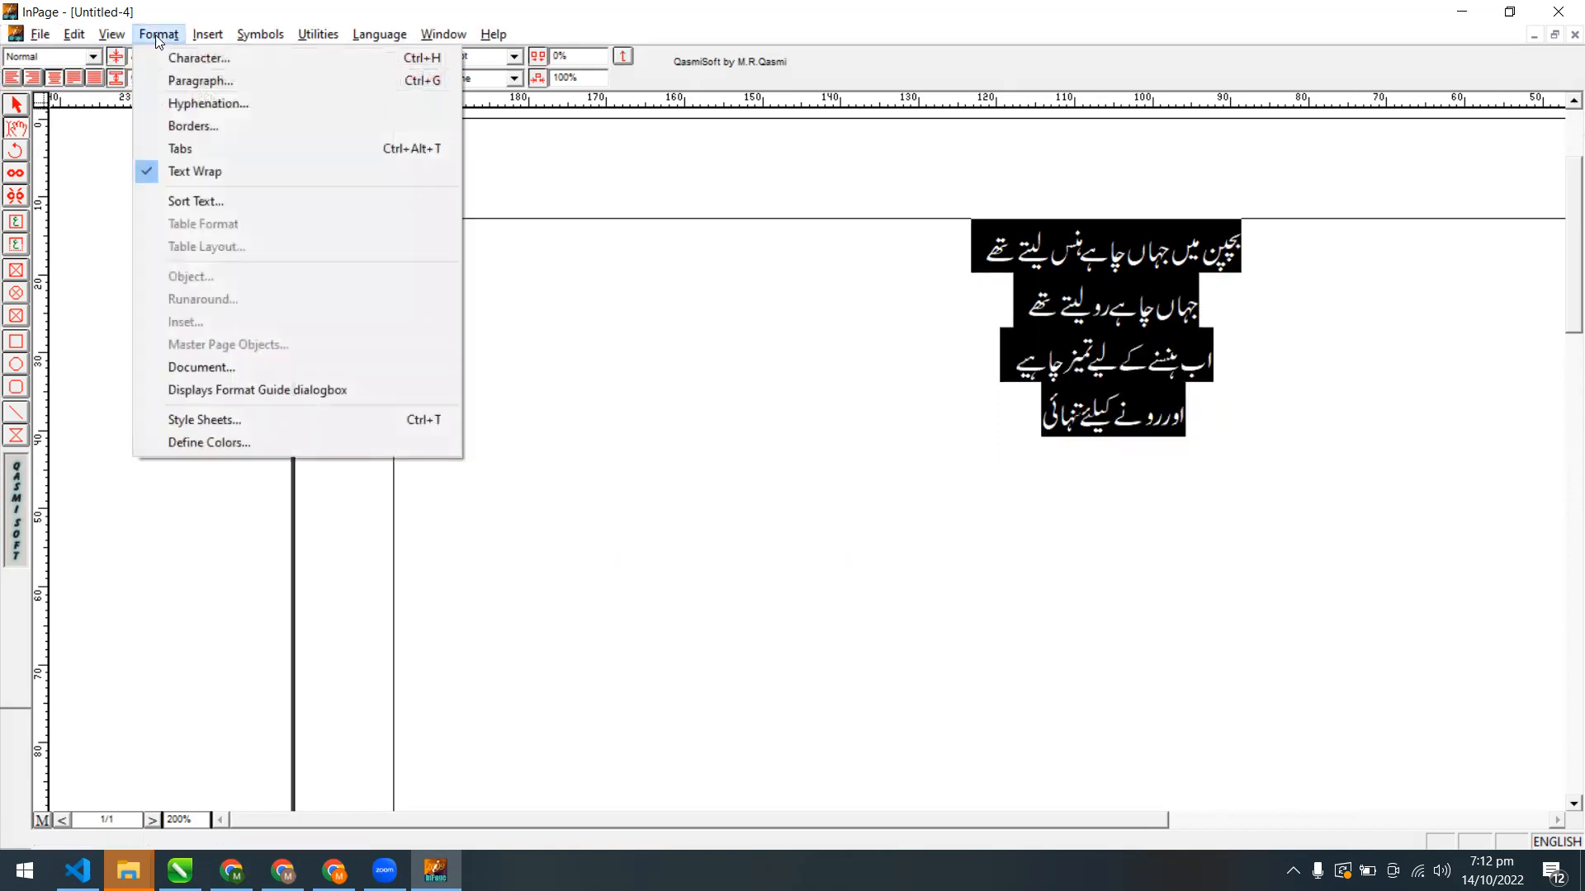
pyautogui.click(418, 91)
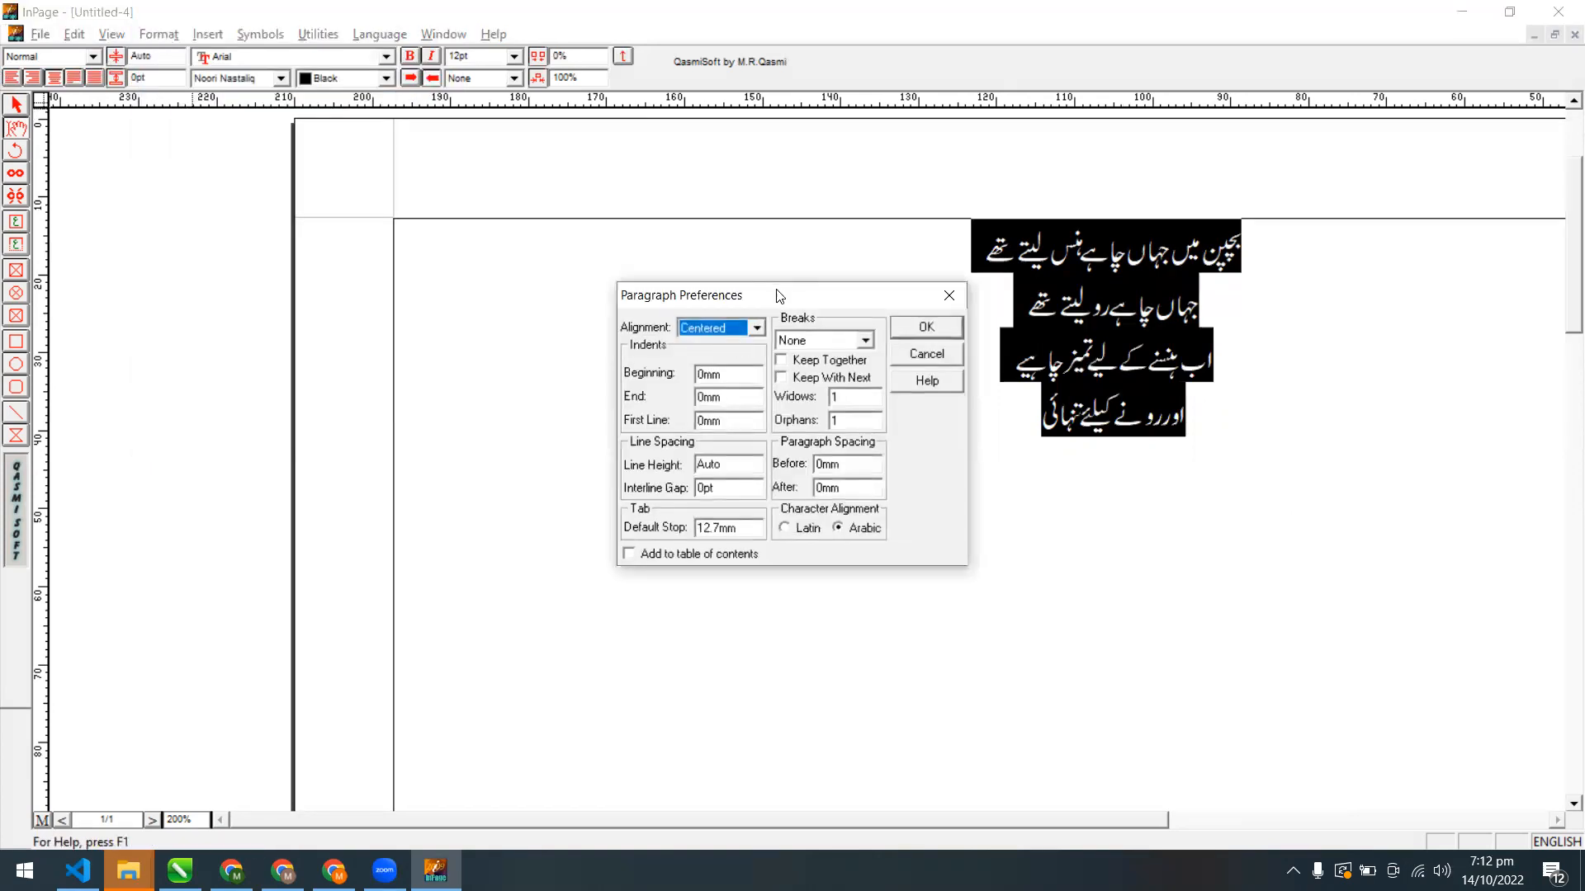
pyautogui.moveTo(779, 296); pyautogui.dragTo(649, 249)
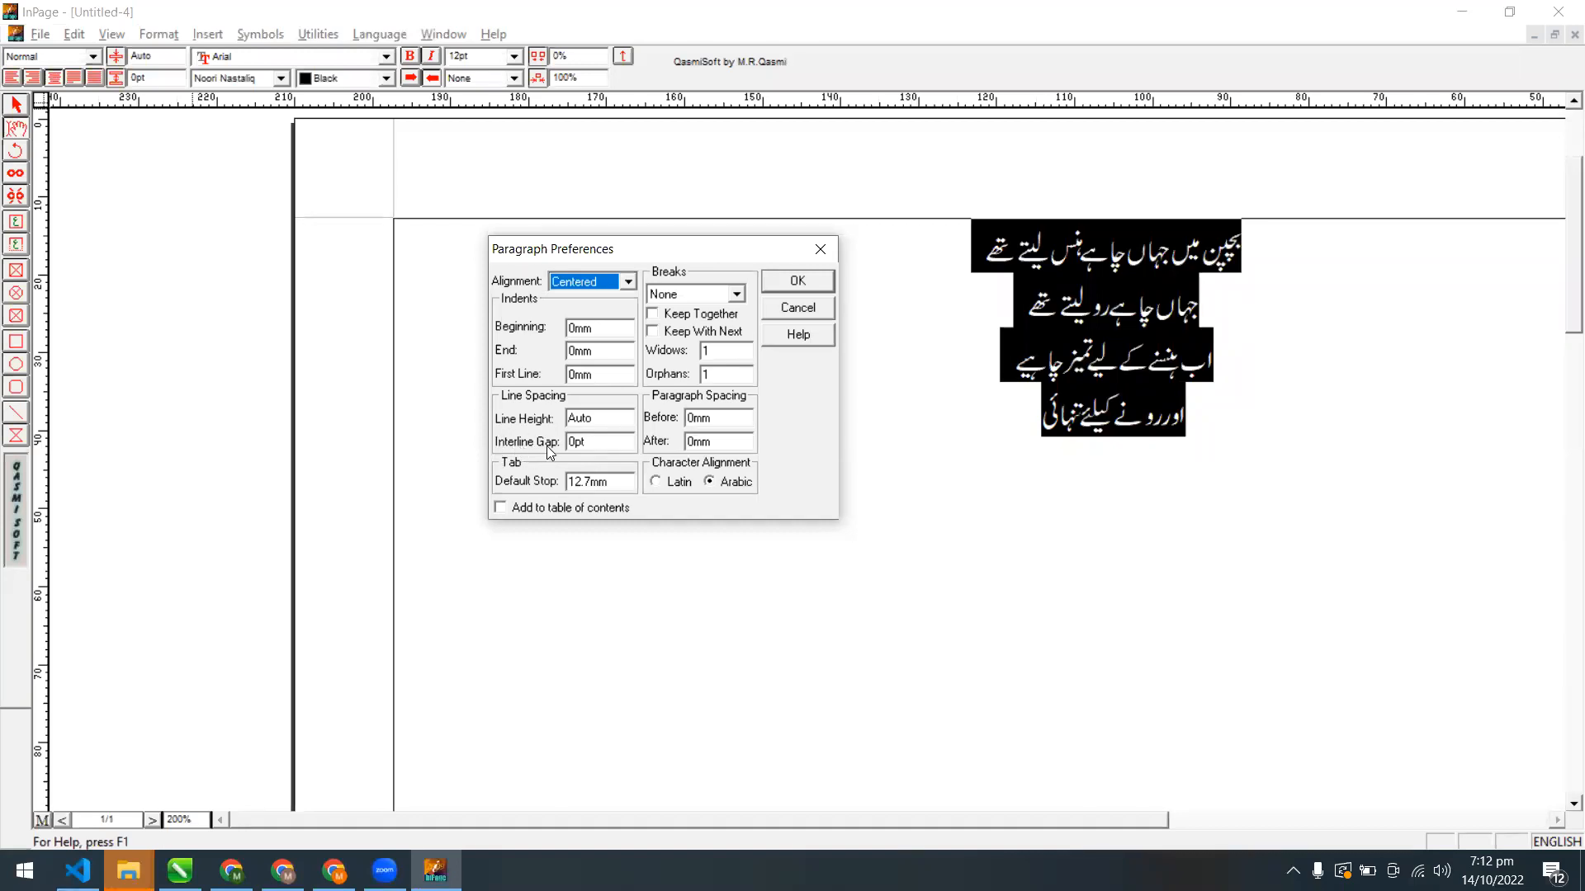
pyautogui.moveTo(594, 417); pyautogui.dragTo(545, 423)
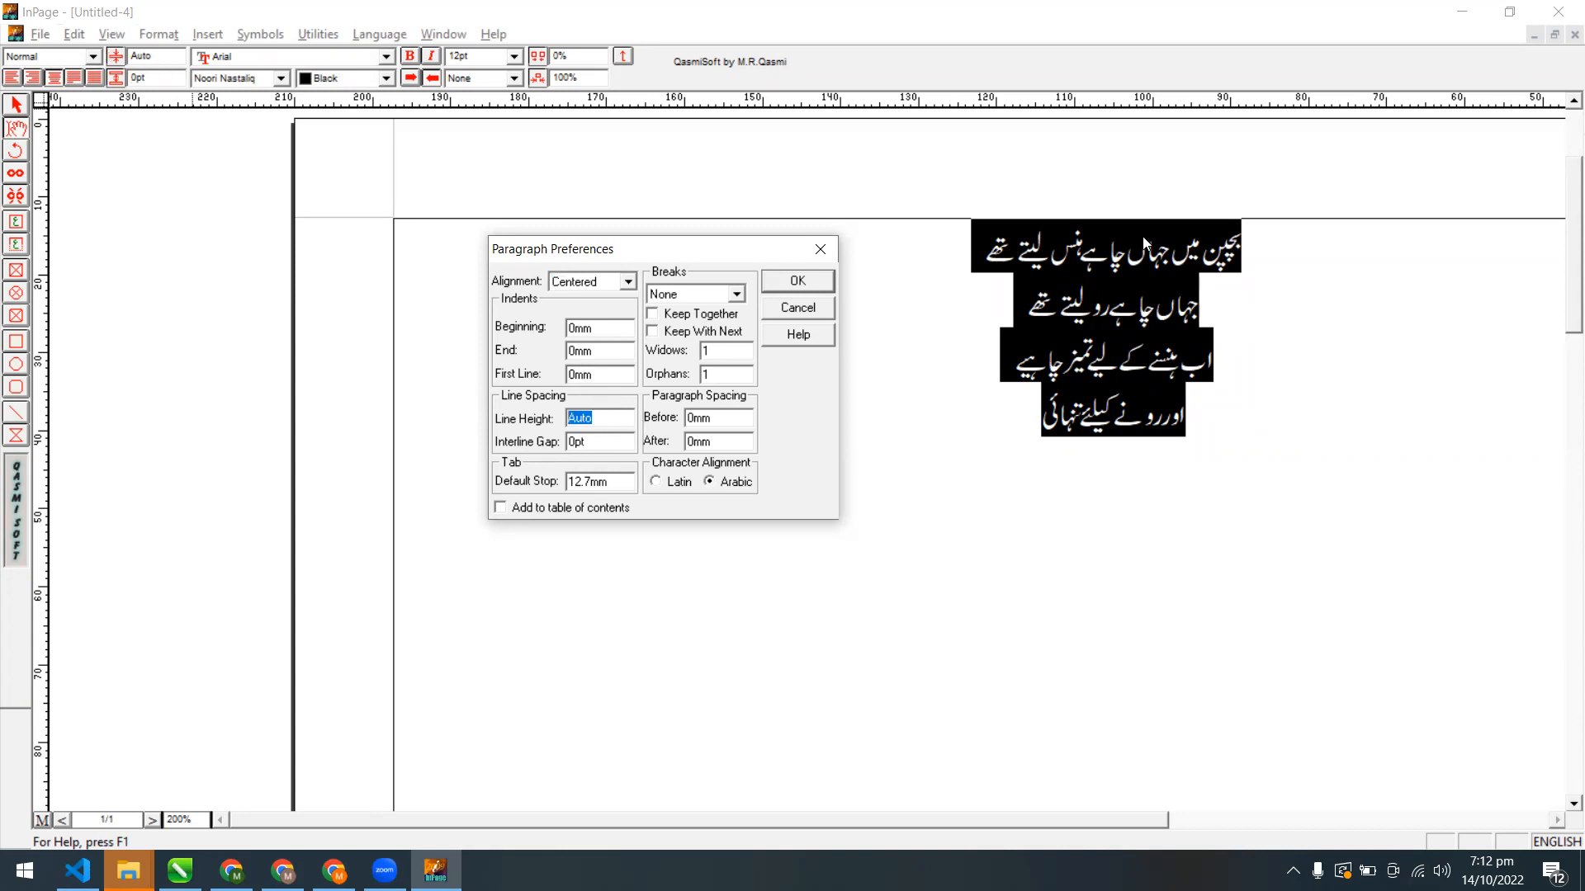
pyautogui.click(581, 443)
pyautogui.doubleClick(593, 446)
pyautogui.click(794, 309)
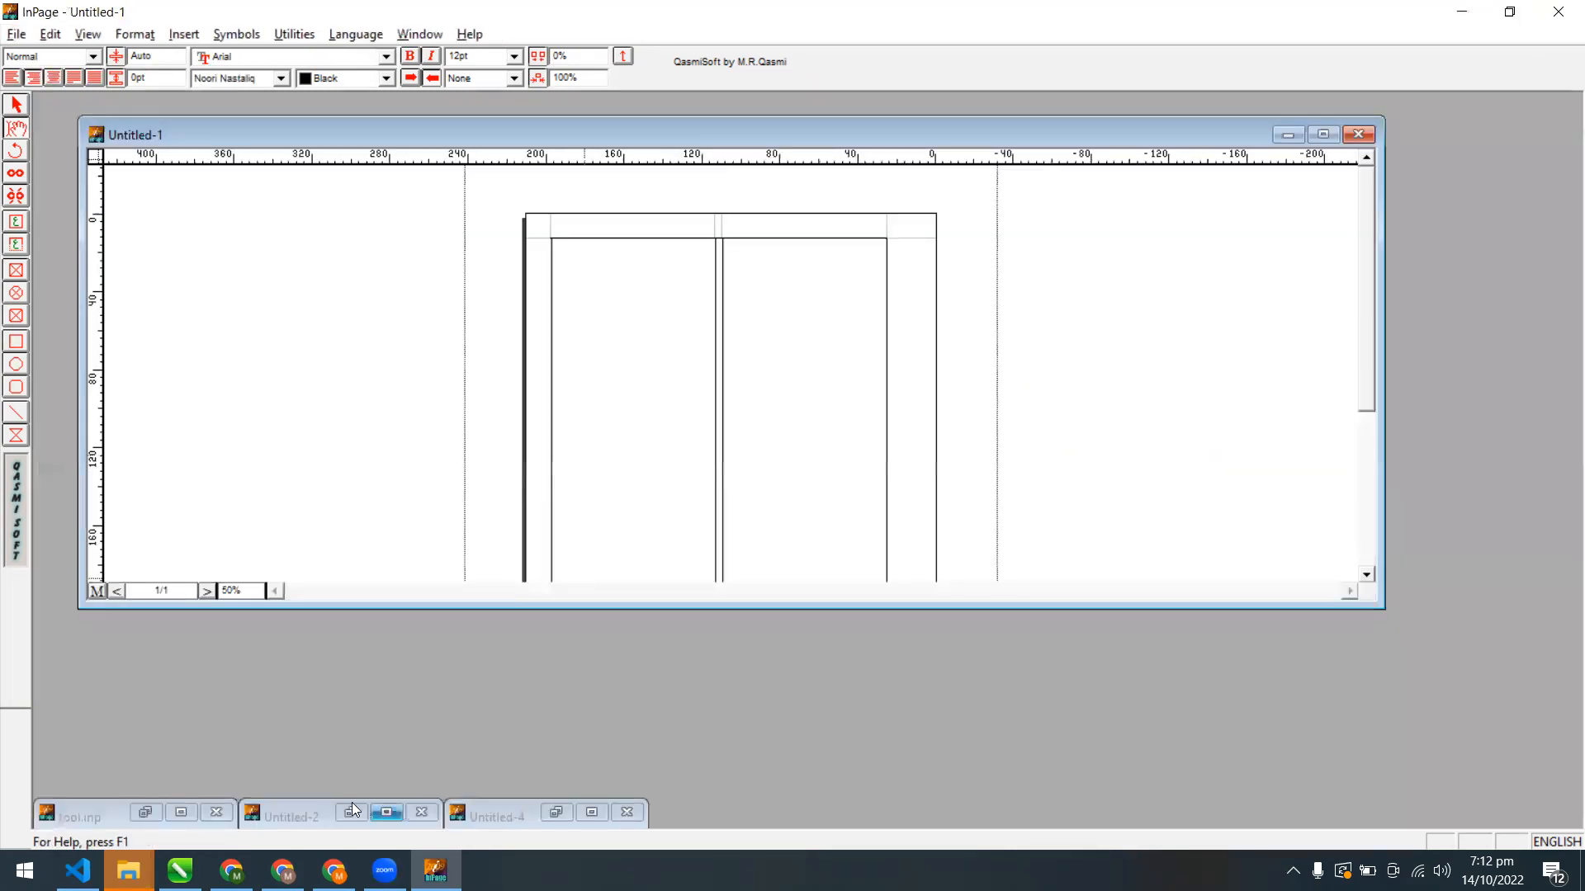
# Restore the document Untitled-2 and delete roughly the lower half of its long Urdu paragraph
pyautogui.click(352, 811)
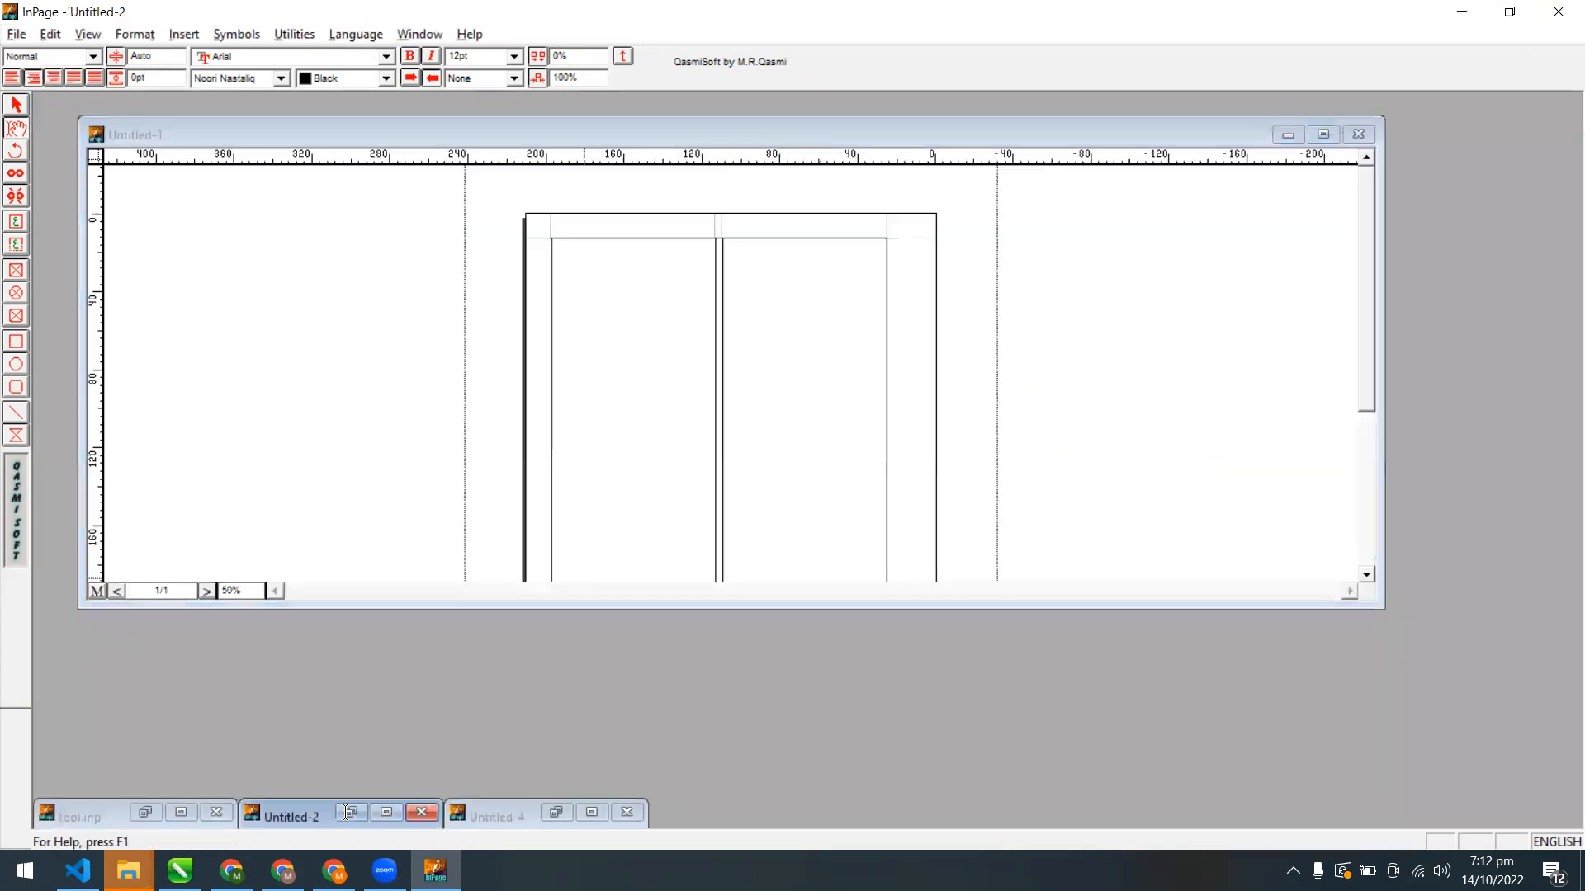
pyautogui.click(1155, 285)
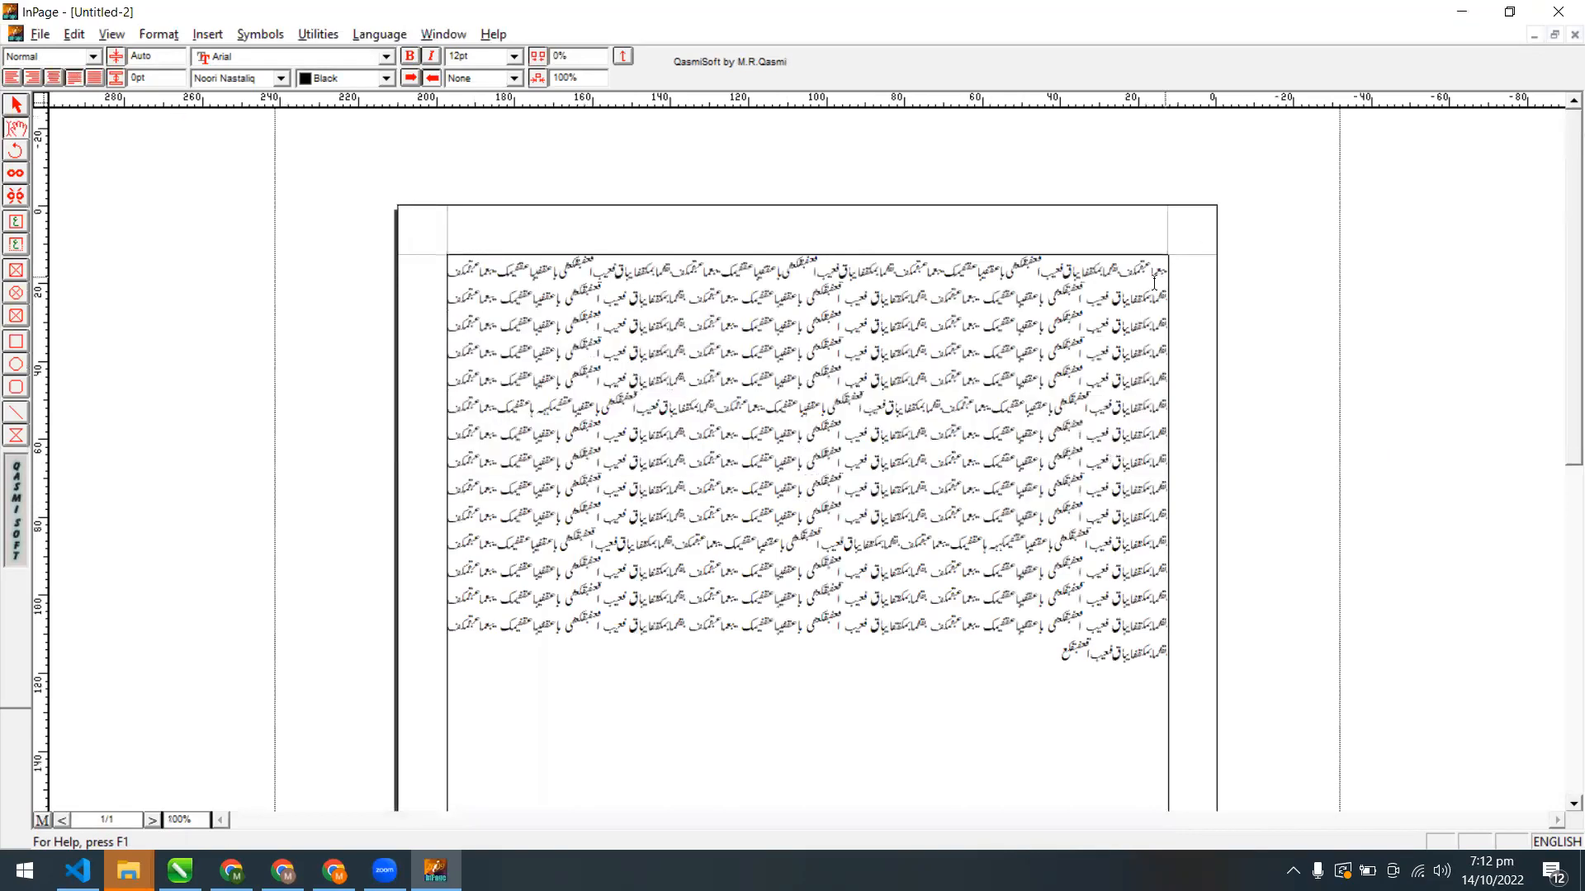
pyautogui.moveTo(1061, 652); pyautogui.dragTo(850, 469)
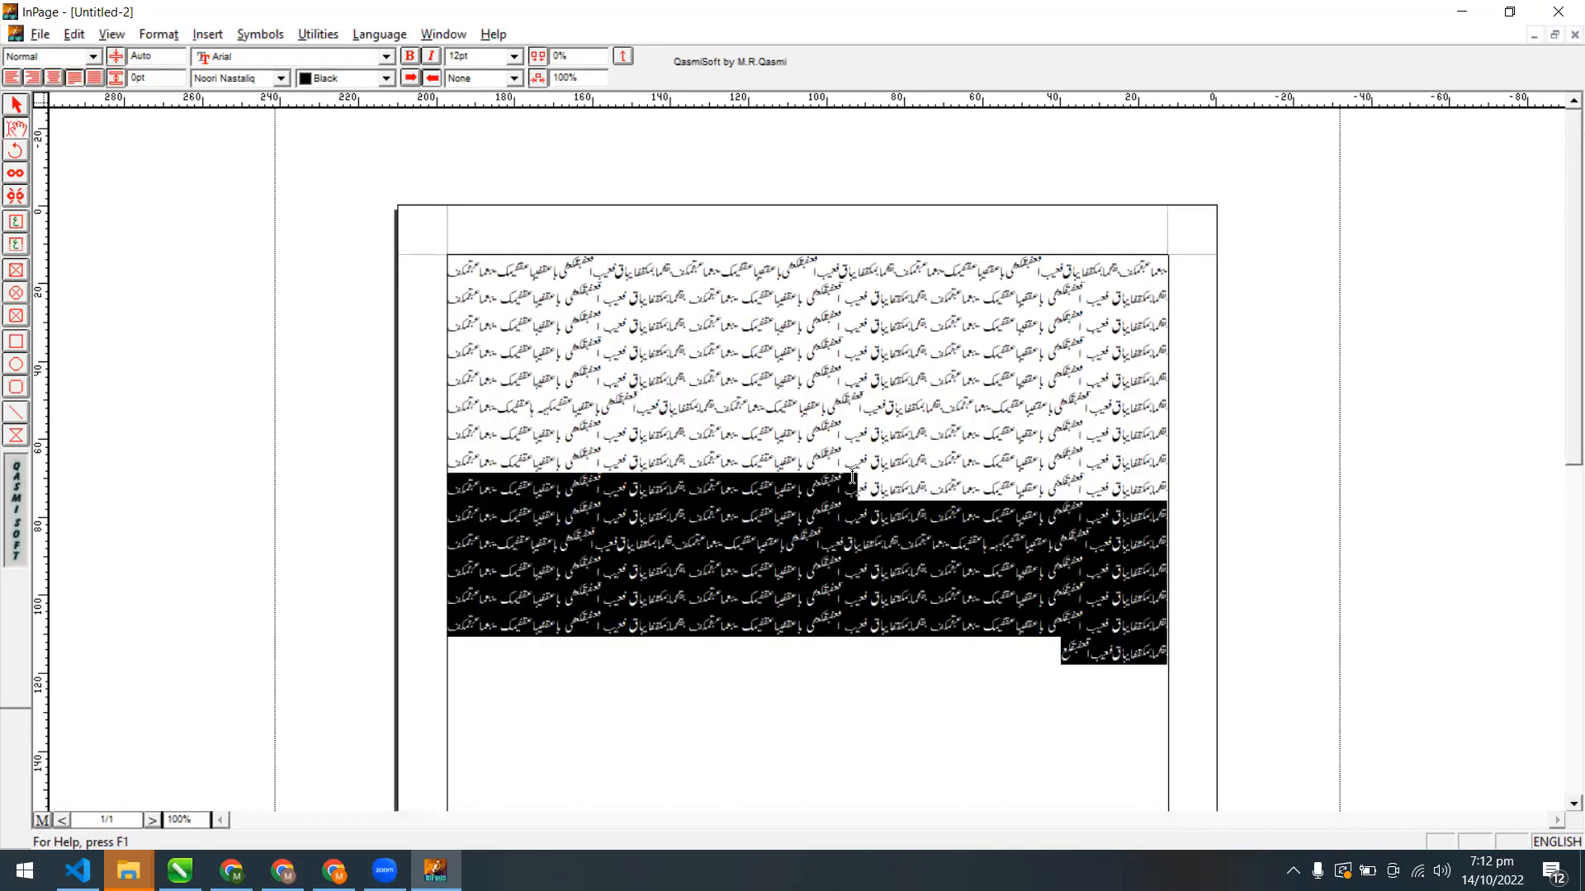
pyautogui.press('Delete')
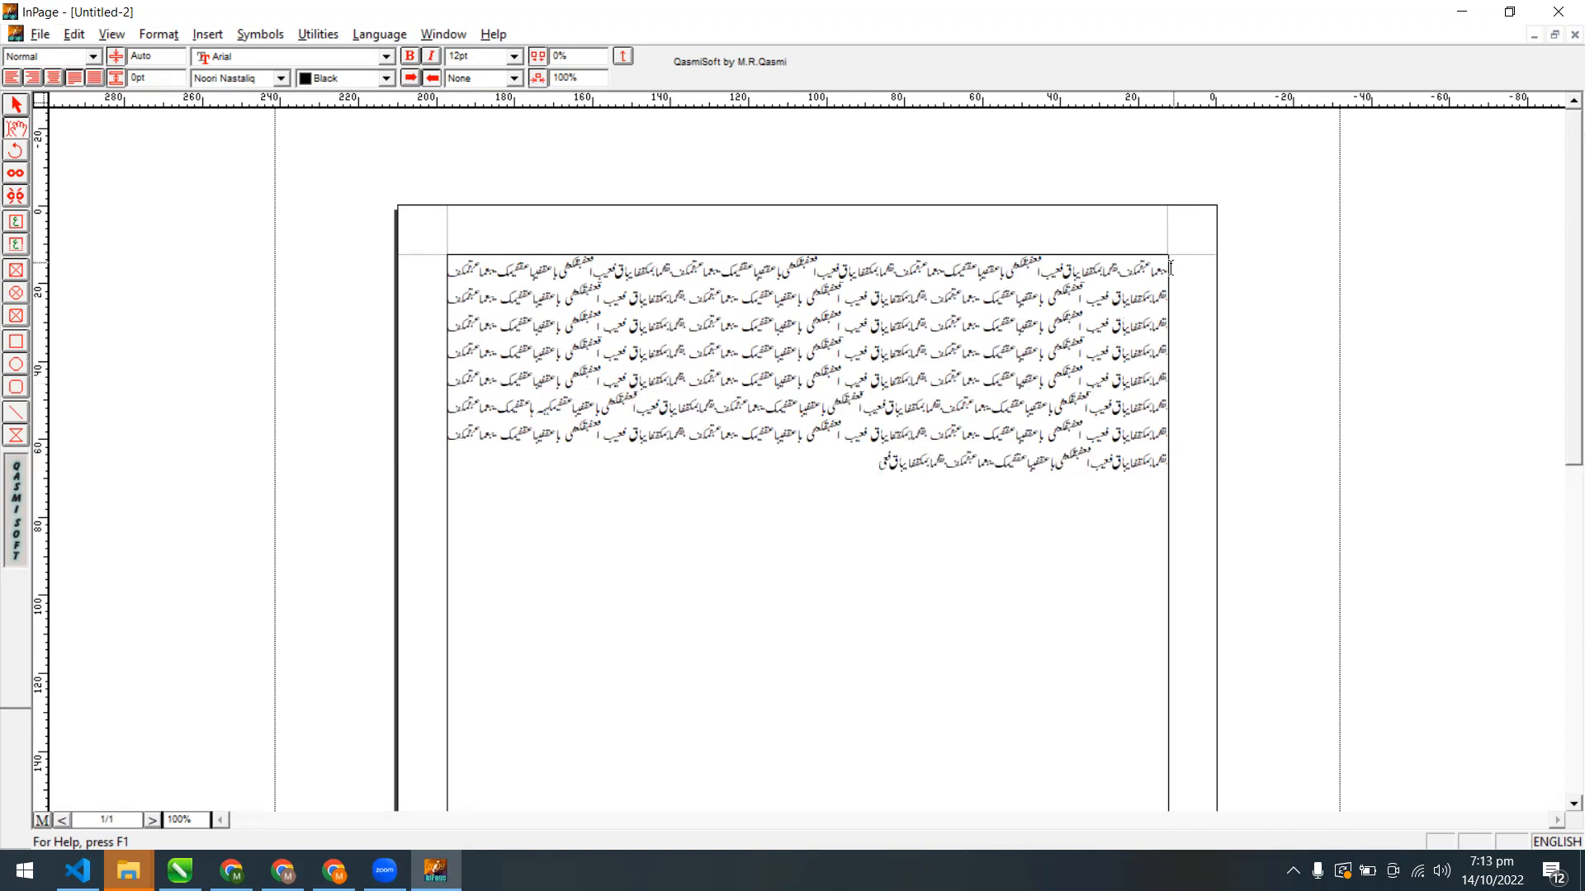
pyautogui.moveTo(1165, 269); pyautogui.dragTo(1020, 273)
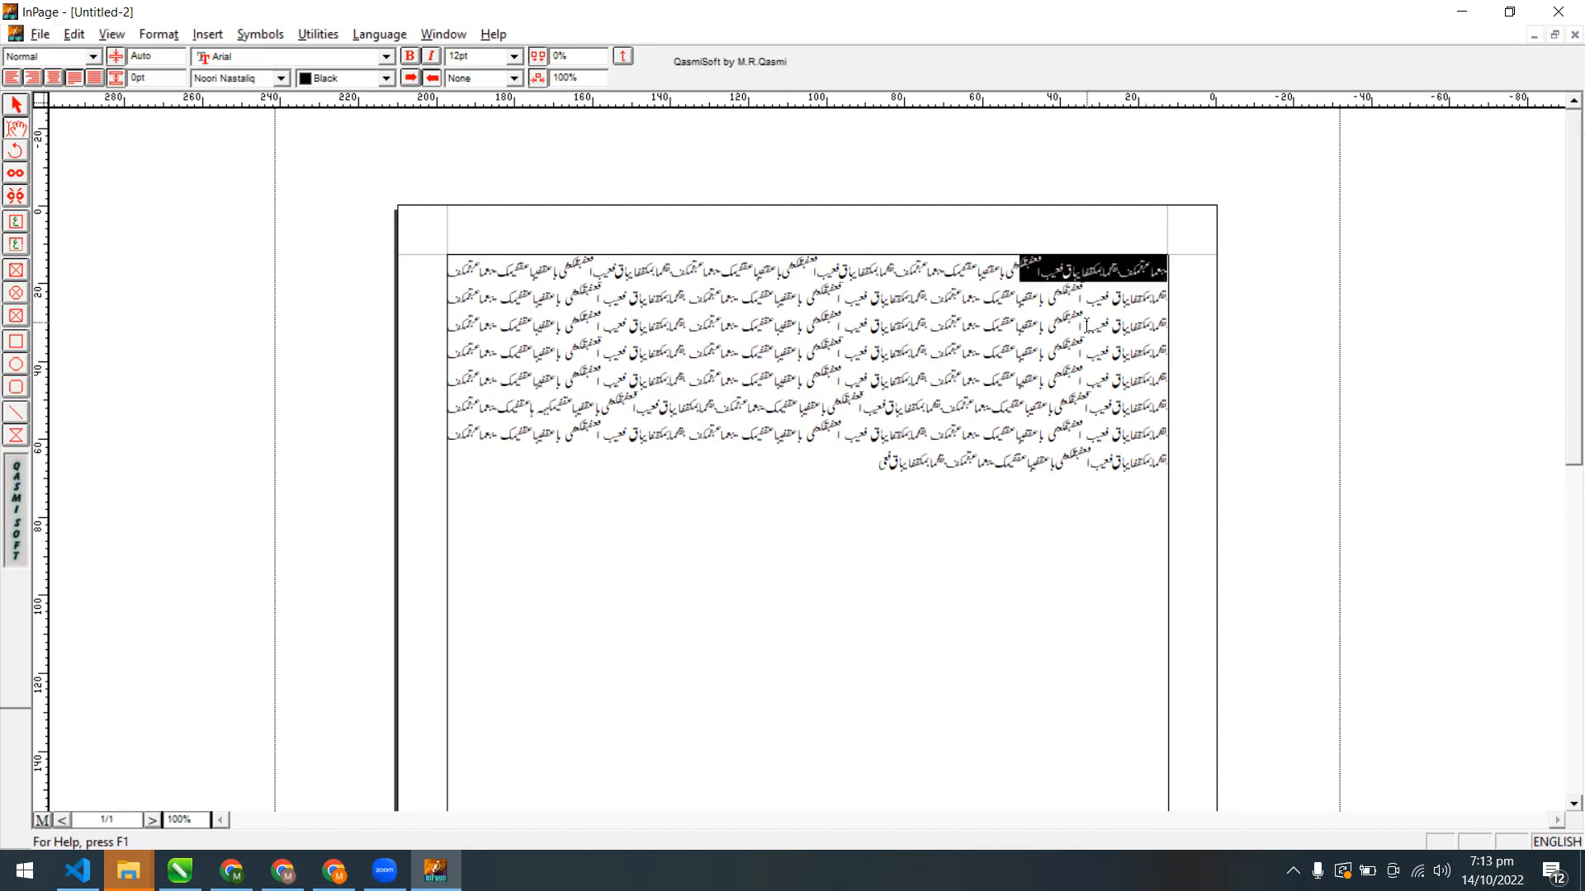
# Indent the Urdu paragraph by 25.4 mm at the beginning and 10 mm at the end in its paragraph preferences
pyautogui.click(506, 272)
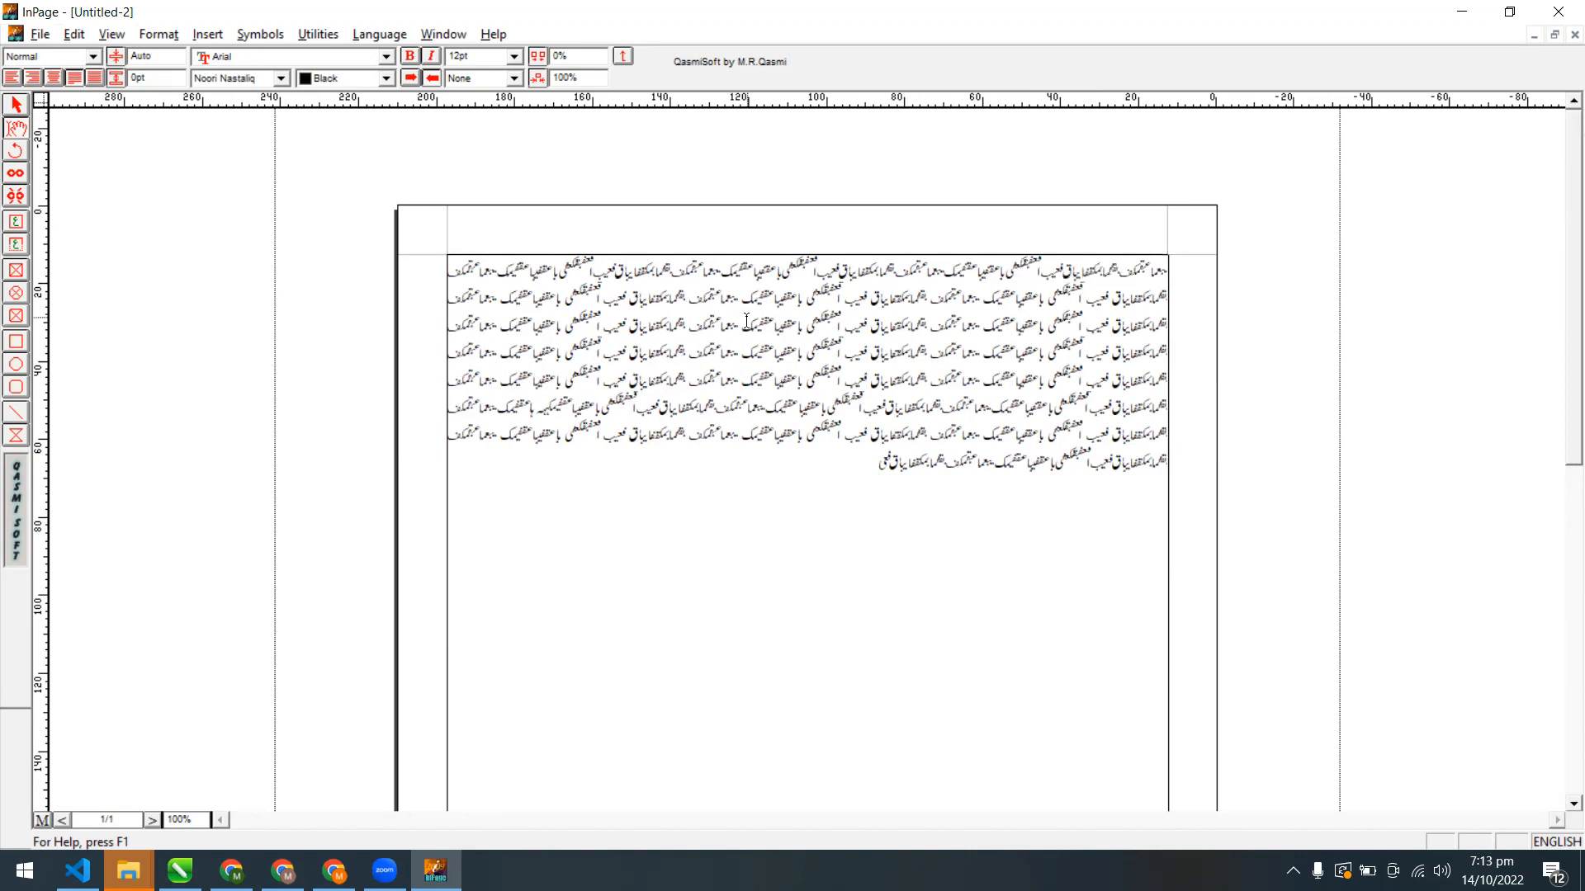
pyautogui.hotkey('ctrl', 'shift', 'f')
pyautogui.moveTo(833, 302); pyautogui.dragTo(899, 450)
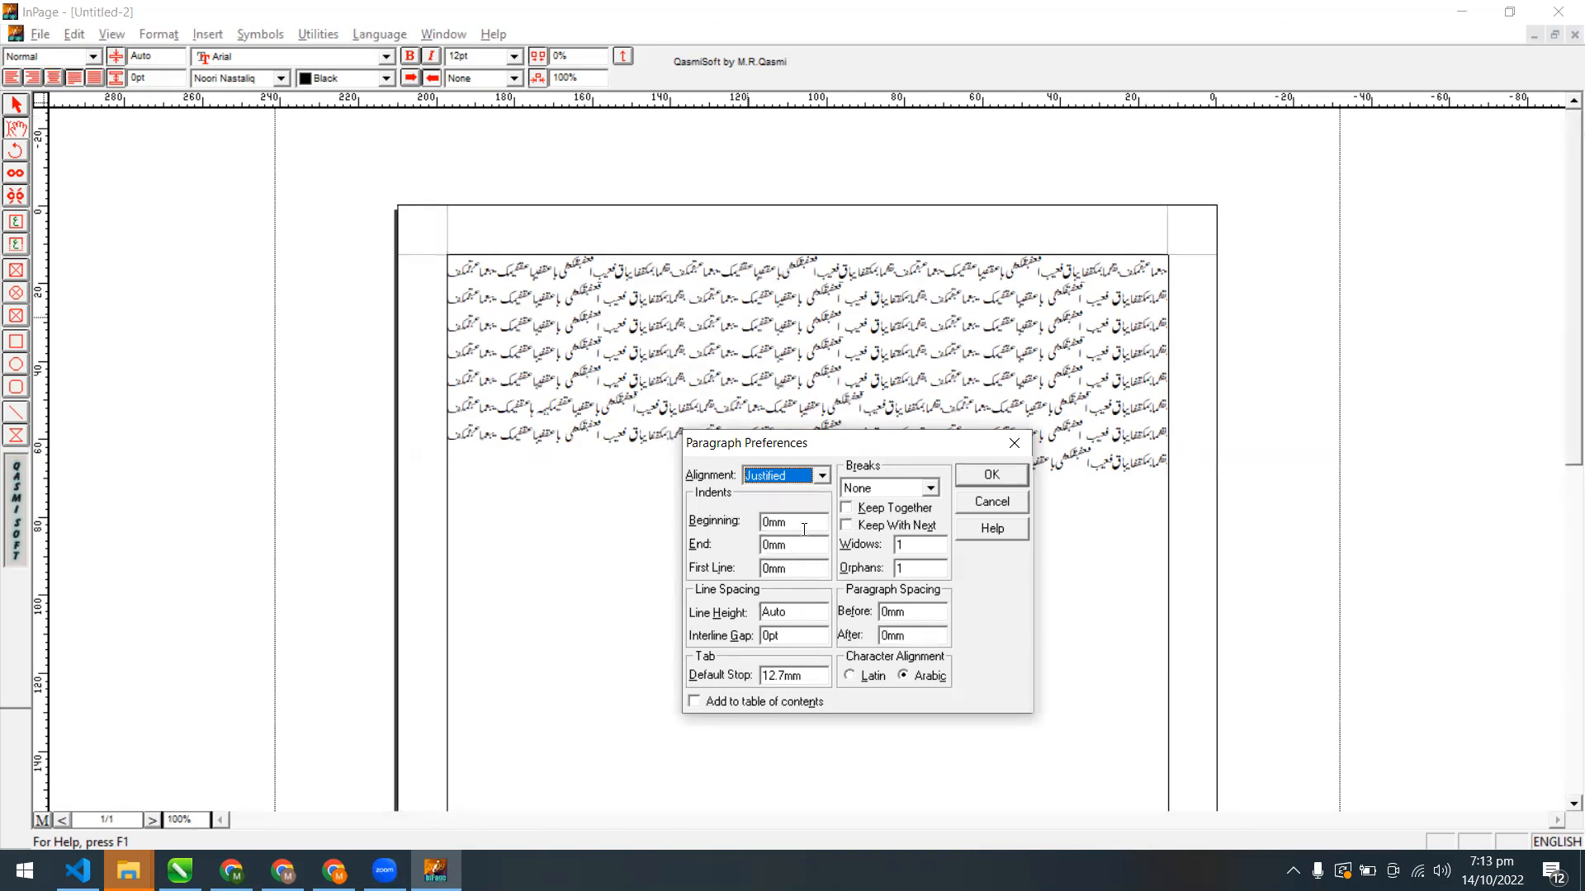
pyautogui.press('Tab')
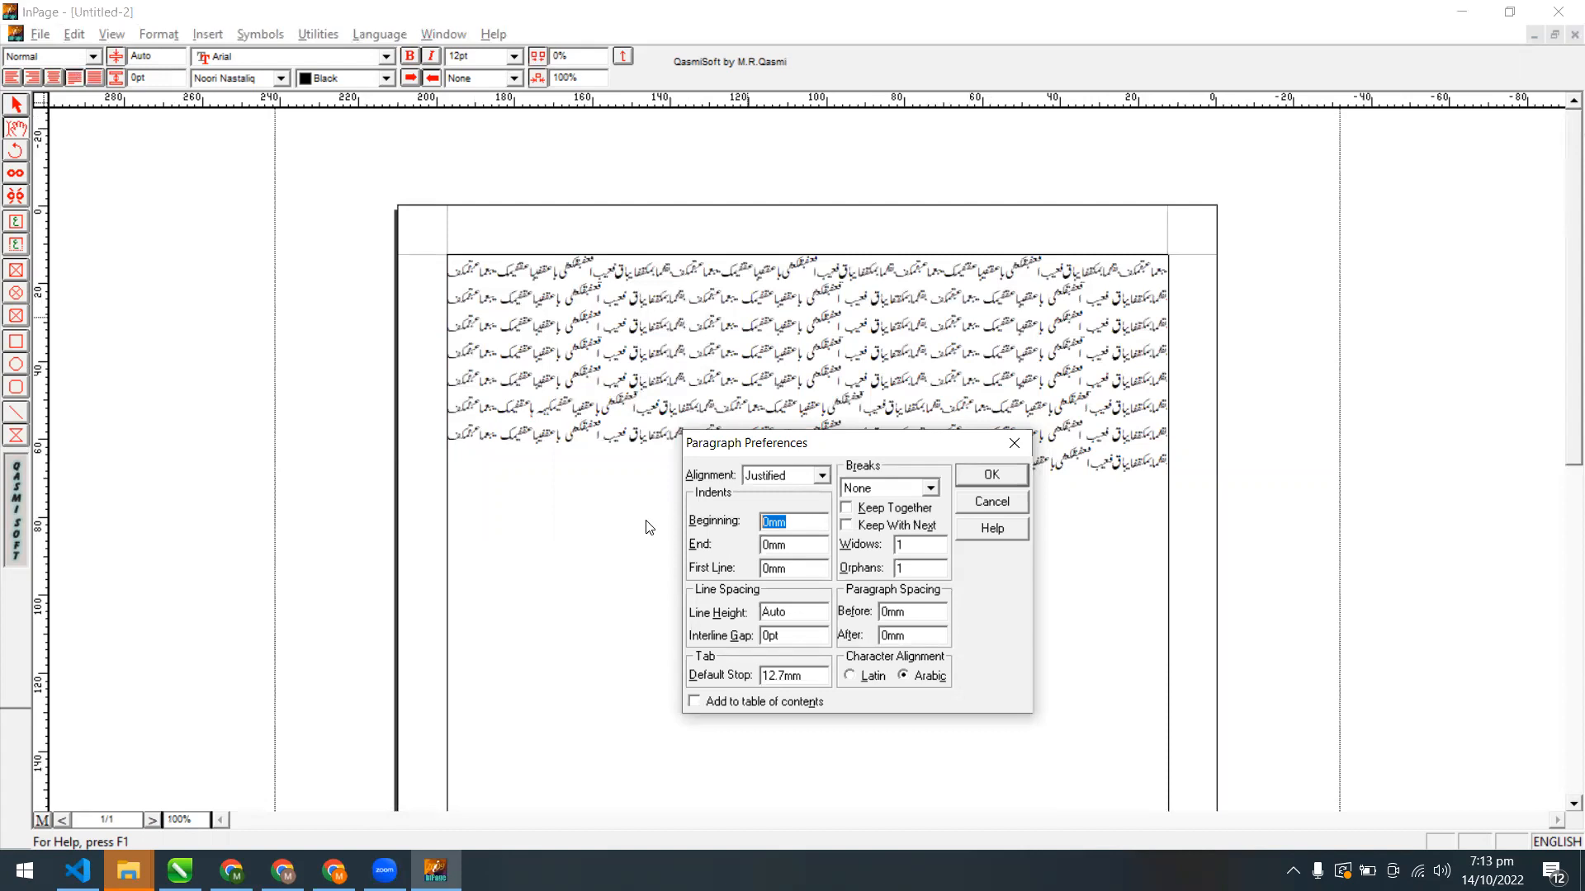
pyautogui.write('10')
pyautogui.press('Tab')
pyautogui.write('10')
pyautogui.moveTo(776, 522); pyautogui.dragTo(751, 532)
pyautogui.write('25.4')
pyautogui.press('Tab')
pyautogui.click(1022, 474)
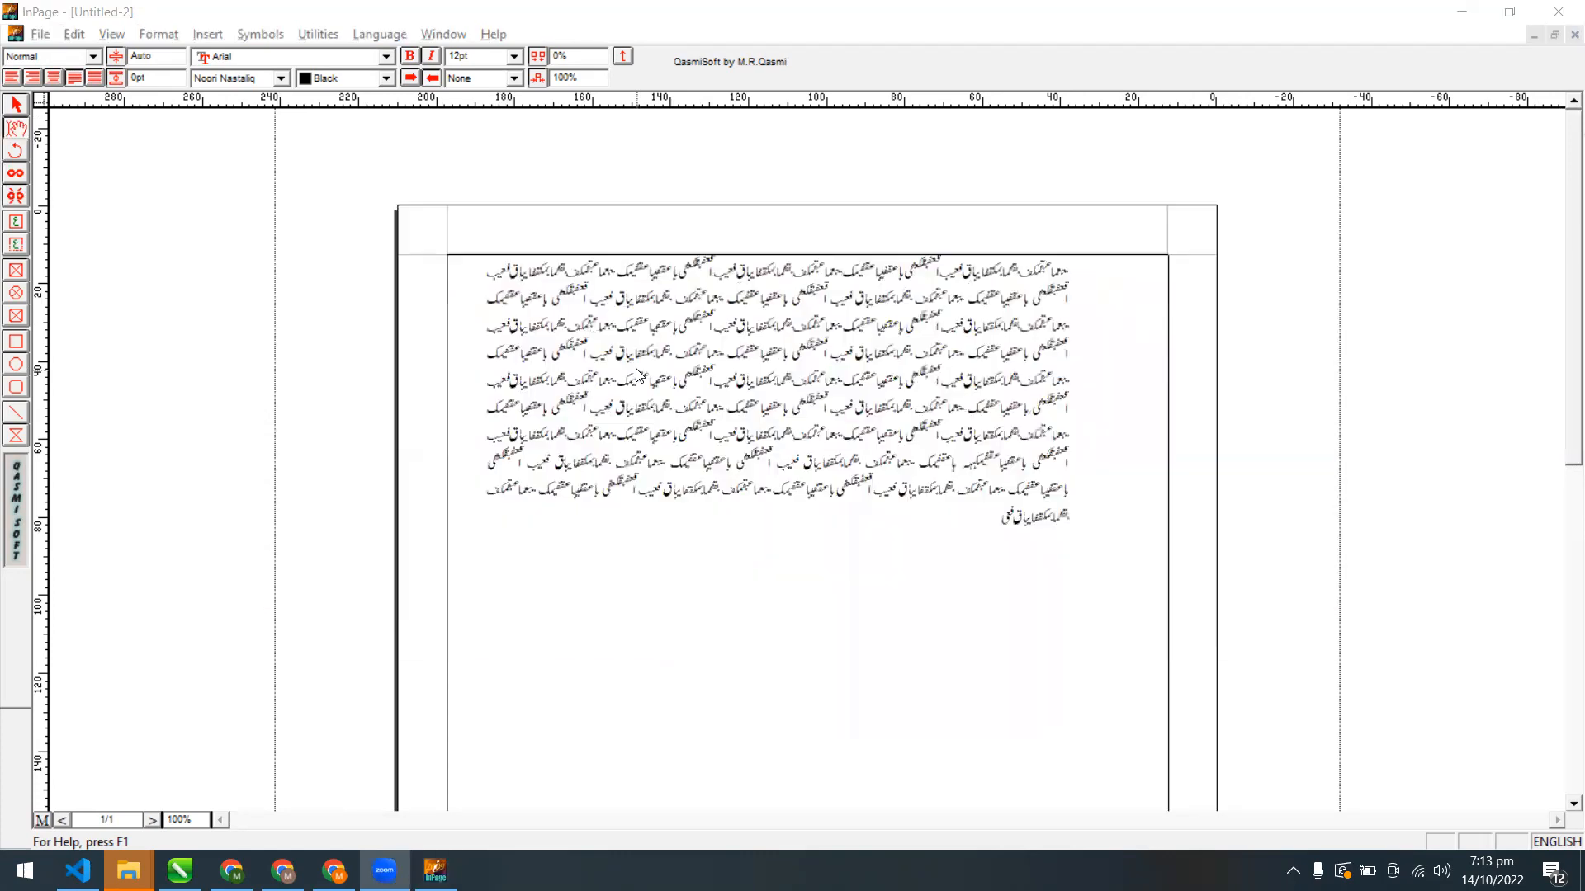
# Set the end indent of the Urdu paragraph to 25.4 mm
pyautogui.click(785, 408)
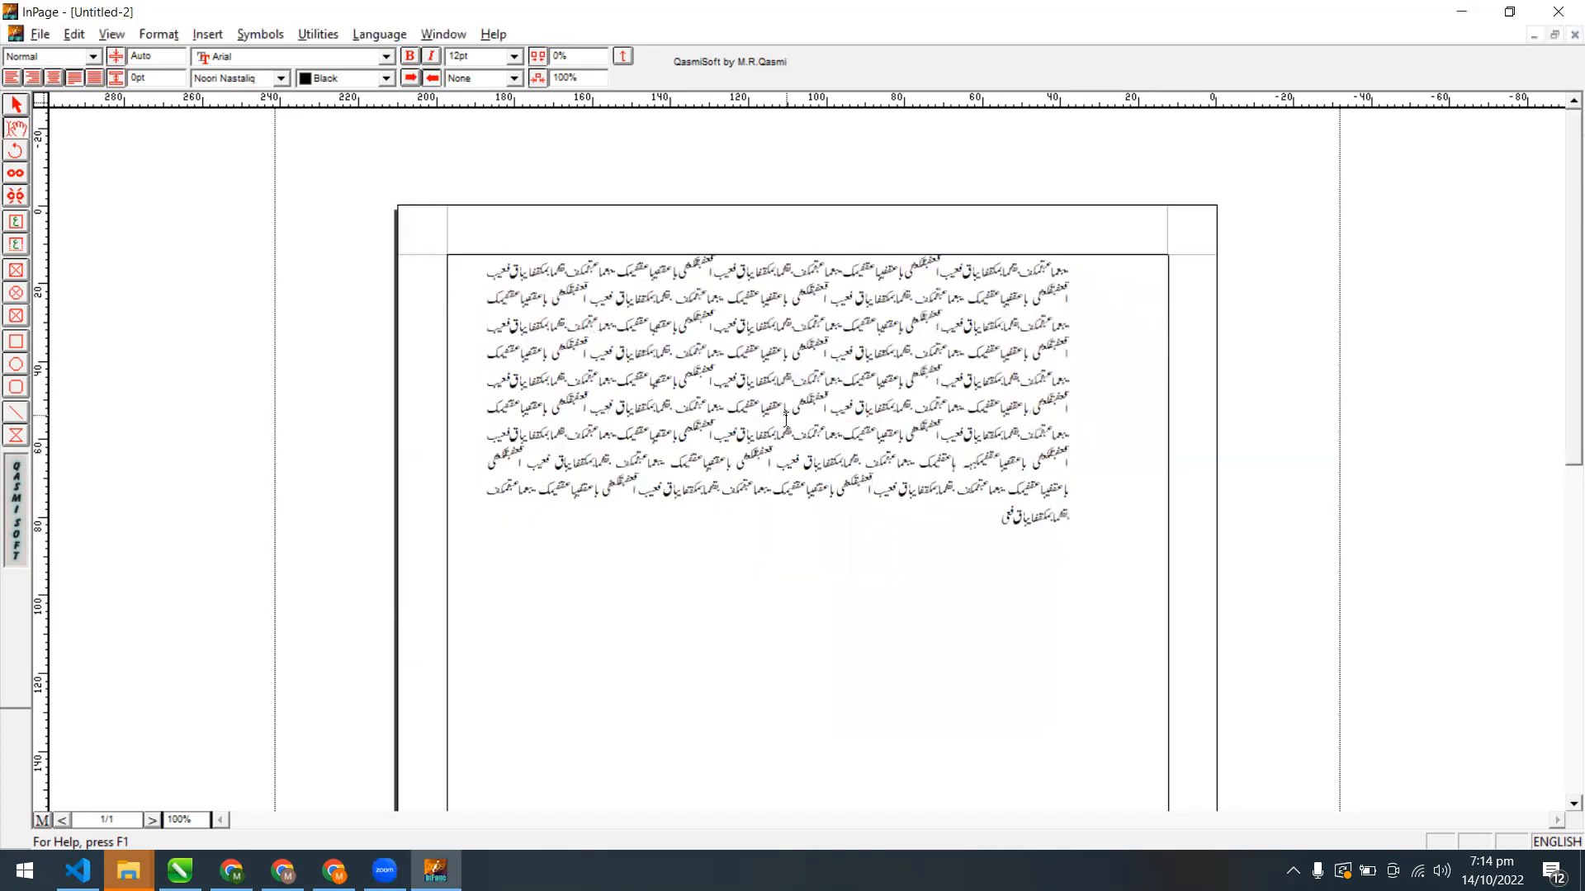
pyautogui.hotkey('ctrl', 'shift', 'f')
pyautogui.moveTo(736, 401); pyautogui.dragTo(656, 398)
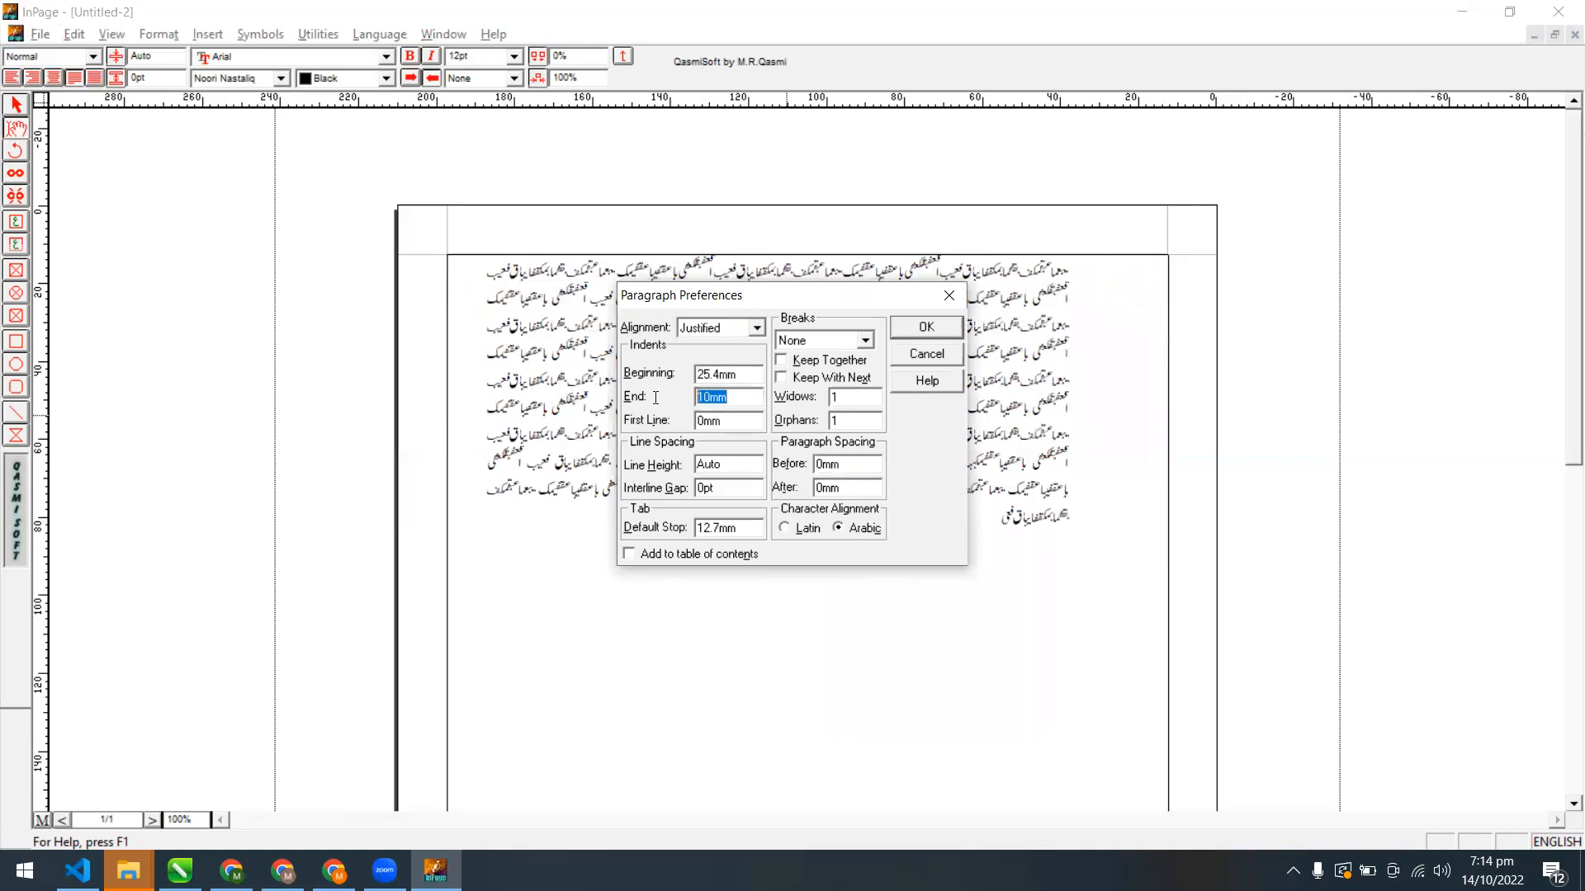
pyautogui.write('25.4')
pyautogui.click(954, 329)
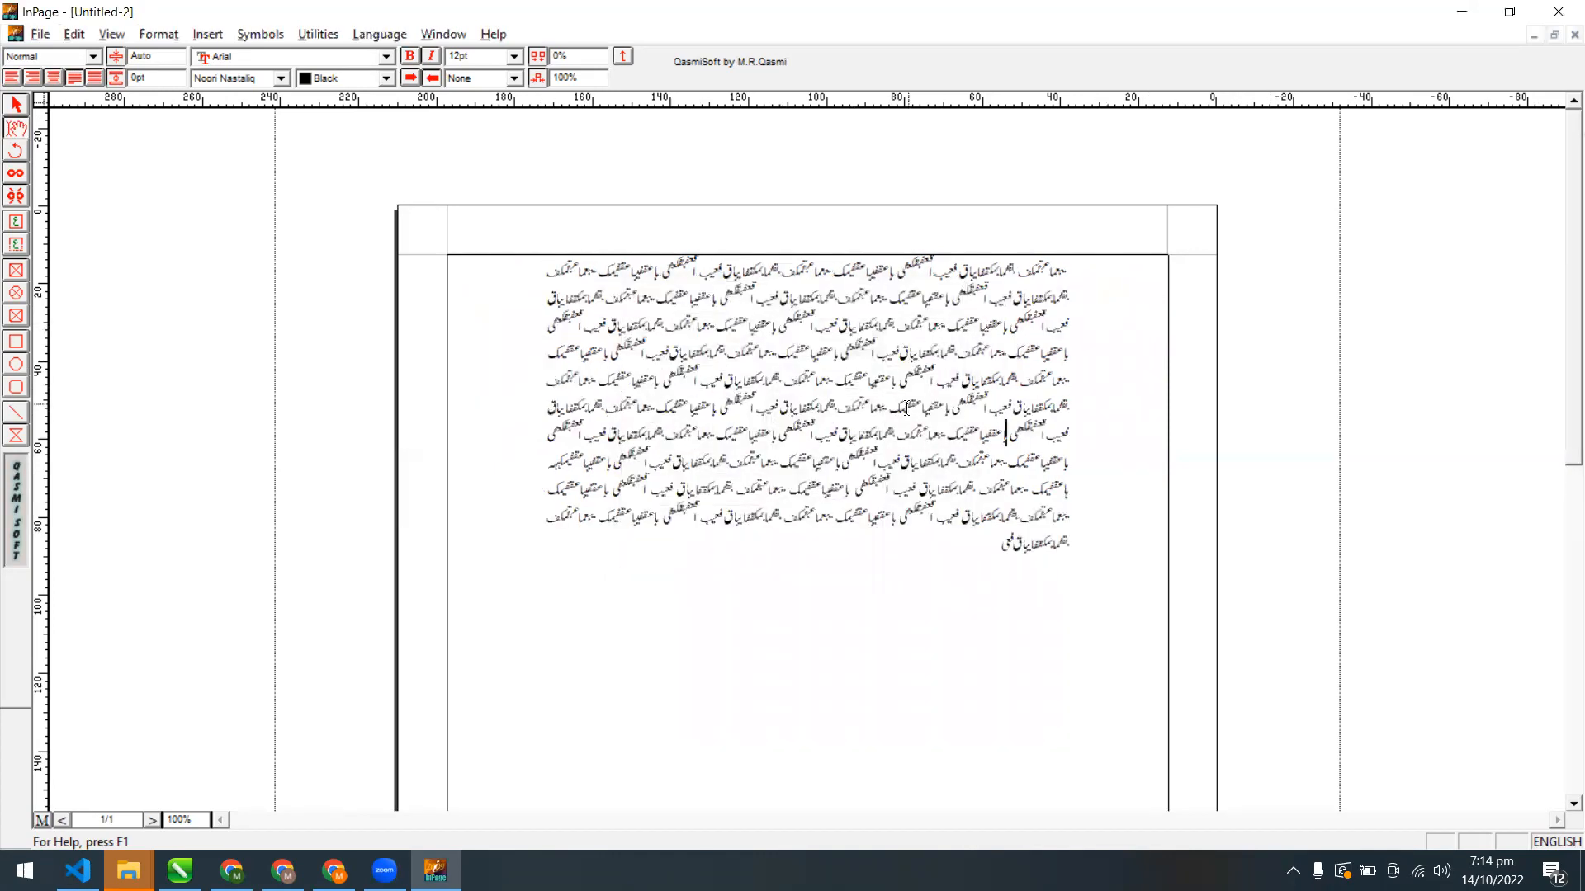
pyautogui.click(992, 551)
pyautogui.write('aff;j')
pyautogui.doubleClick(977, 544)
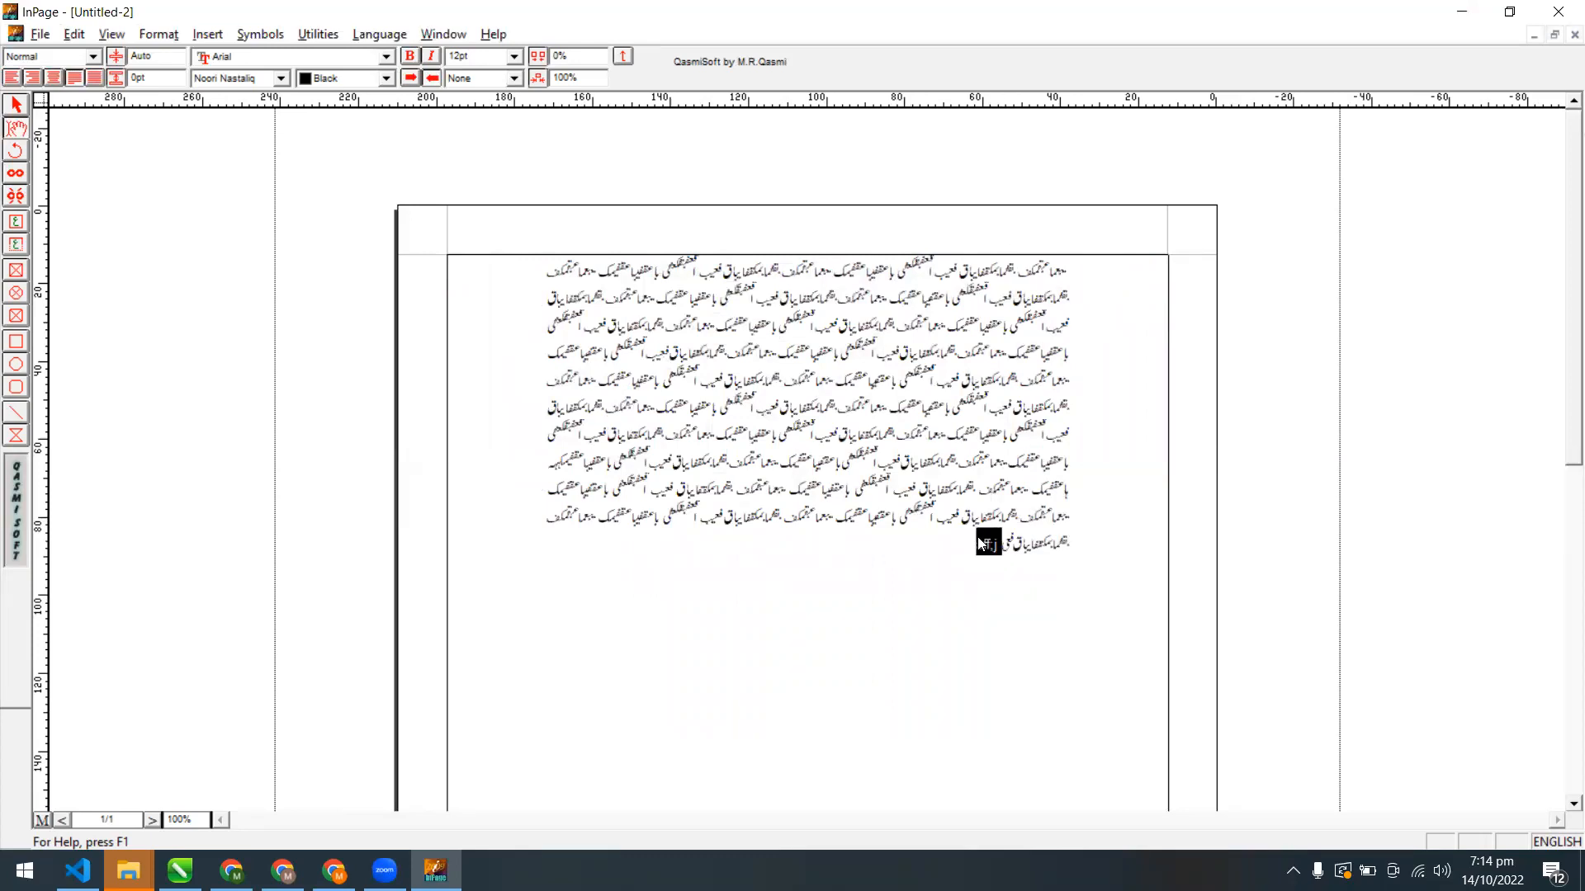
pyautogui.click(1558, 843)
pyautogui.press('BackSpace')
# Append the English word "Hello" and the Urdu word "ہیلو" to the paragraph's last line, switching the typing language between them
pyautogui.hotkey('ctrl', 'space')
pyautogui.hotkey('ctrl', 'space')
pyautogui.hotkey('ctrl', 'space')
pyautogui.write('Hello')
pyautogui.hotkey('ctrl', 'space')
pyautogui.write('ہیلو')
pyautogui.press('F6')
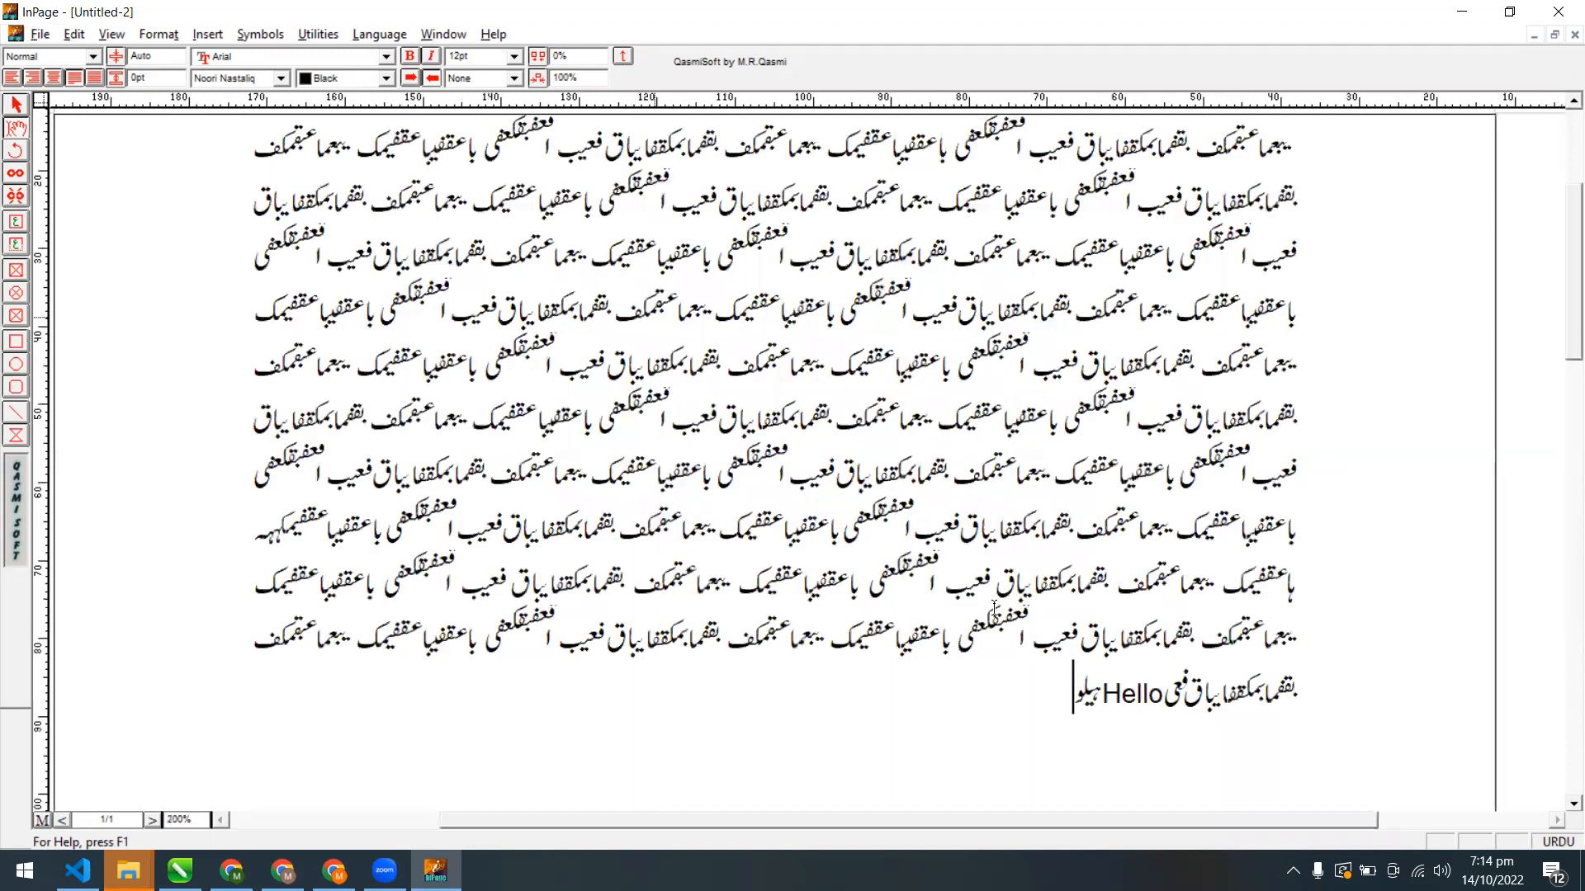
pyautogui.hotkey('ctrl', 'space')
pyautogui.hotkey('ctrl', 'space')
# Examine the paragraph preferences of the indented Urdu paragraph and close them without changes
pyautogui.moveTo(1564, 301); pyautogui.dragTo(1564, 246)
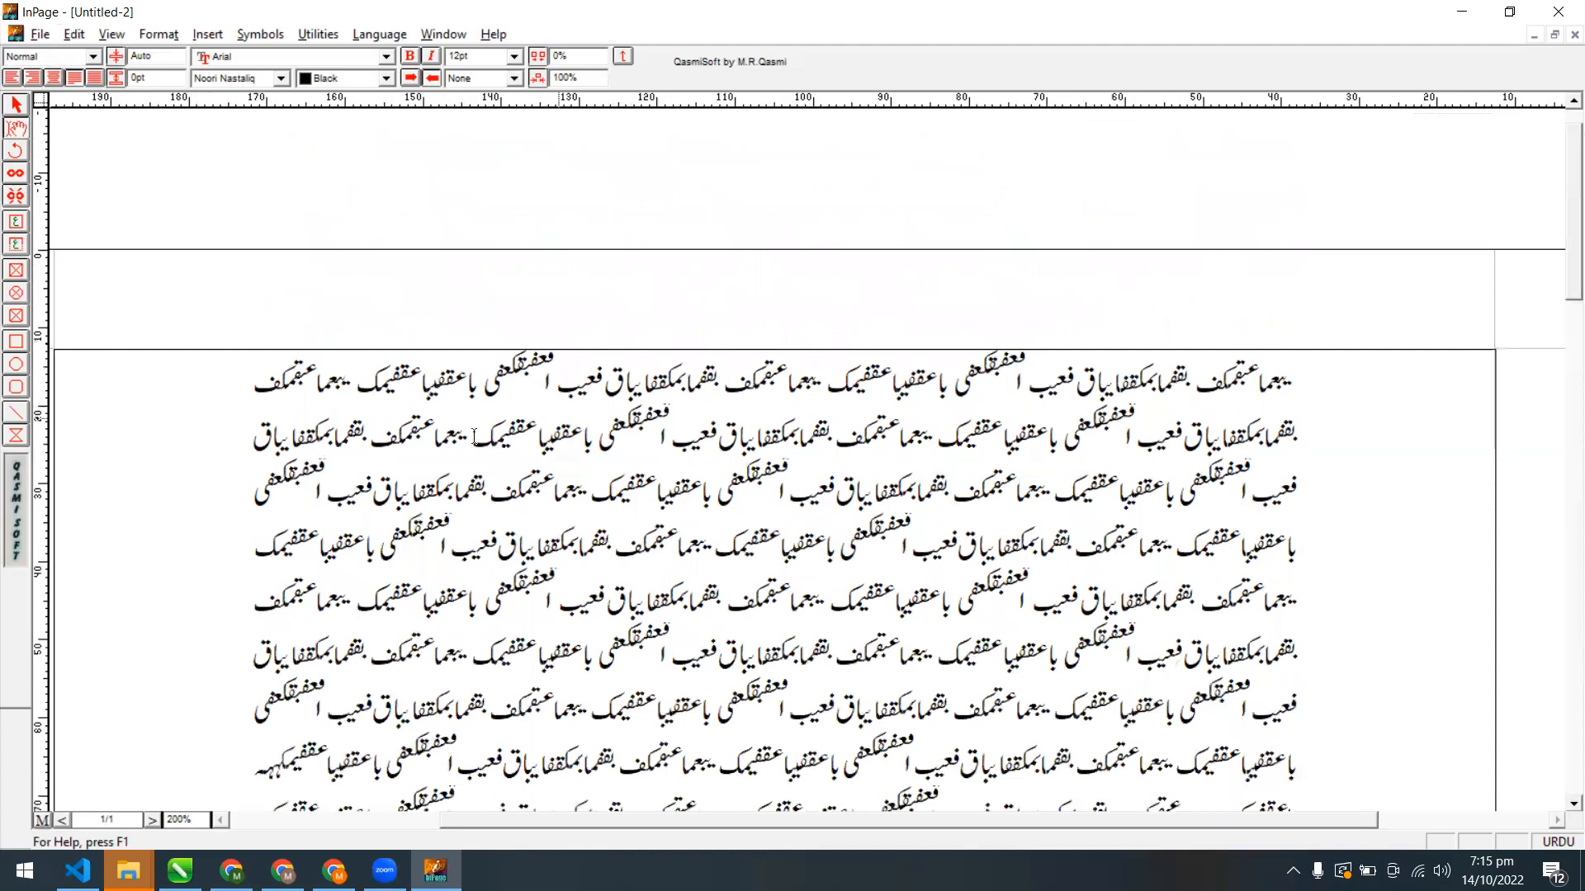
pyautogui.hotkey('ctrl', 'shift', 'f')
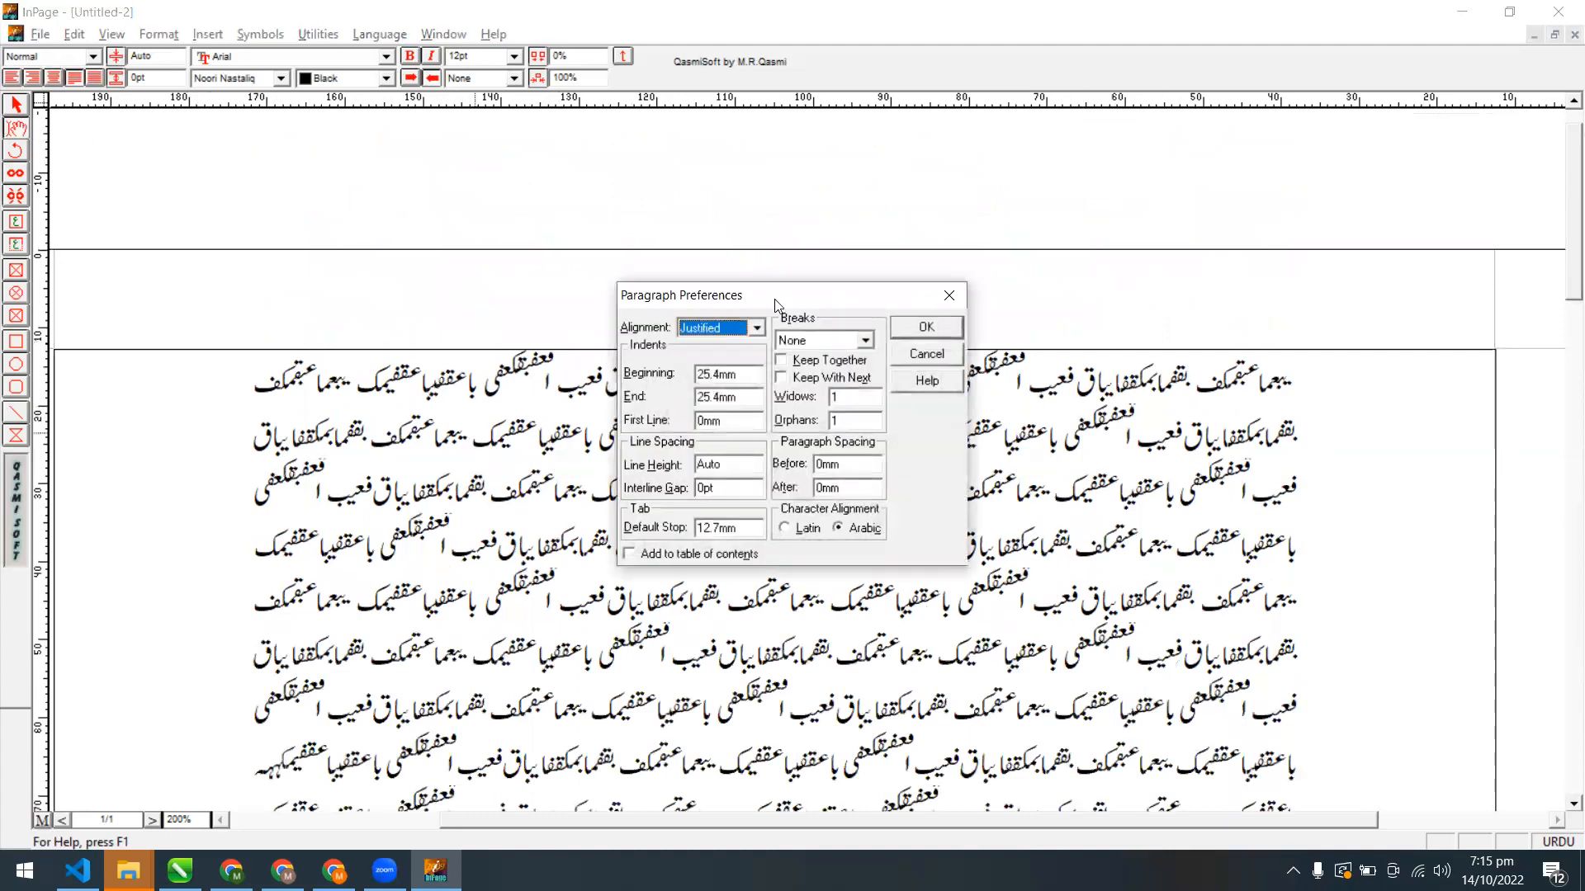
pyautogui.moveTo(750, 305); pyautogui.dragTo(609, 352)
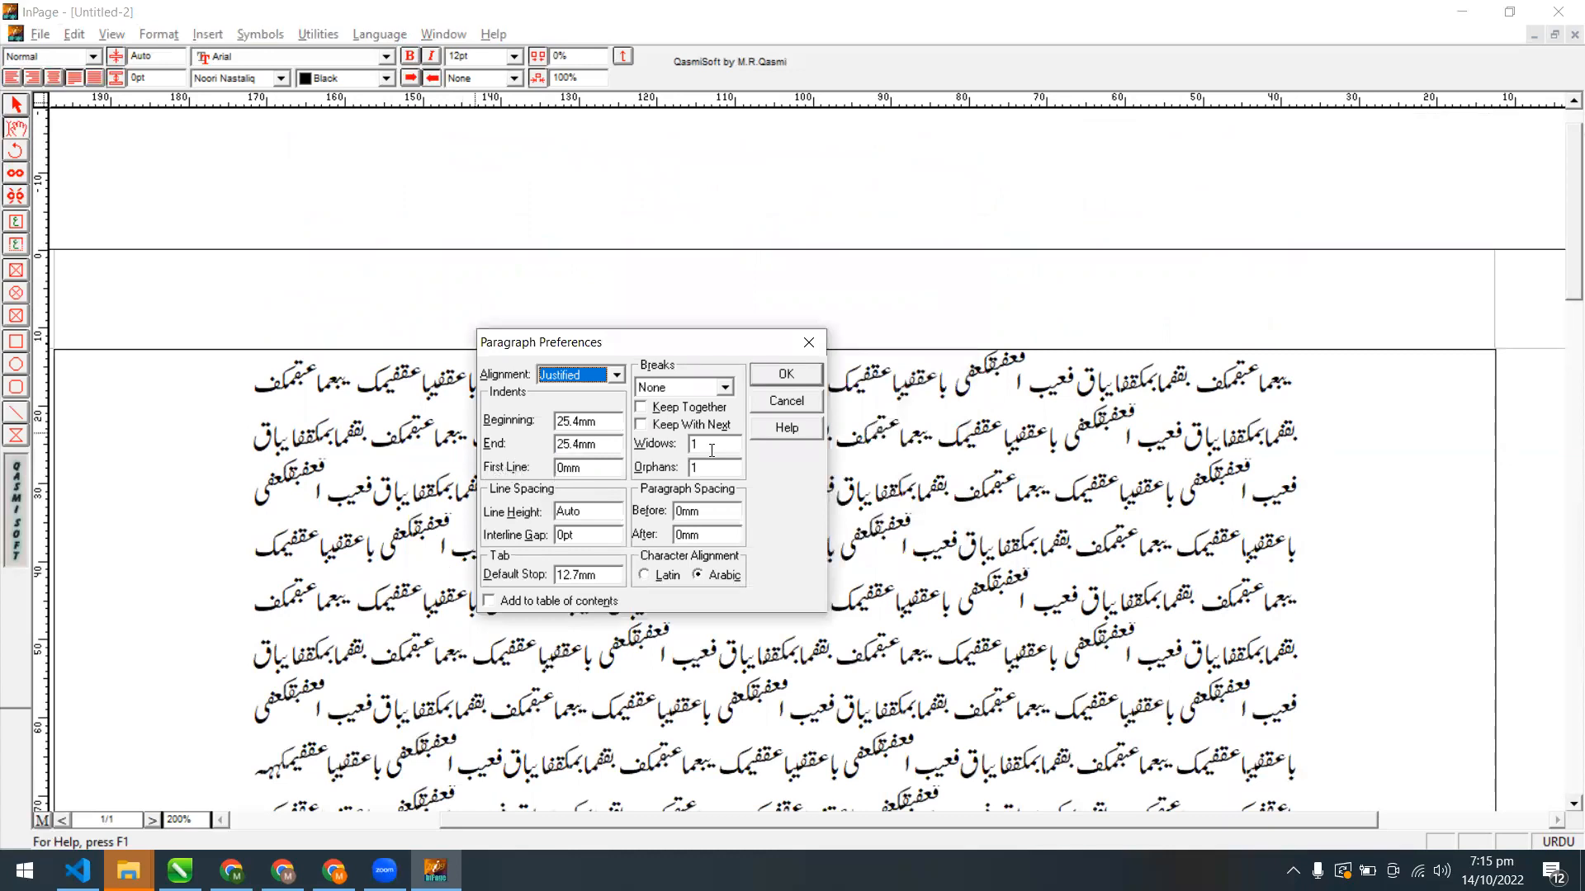
pyautogui.click(765, 401)
# End the paragraph's last line with the Urdu full stop "۔" and paste the copied Urdu text as a new paragraph below
pyautogui.scroll(-1, 1563, 331)
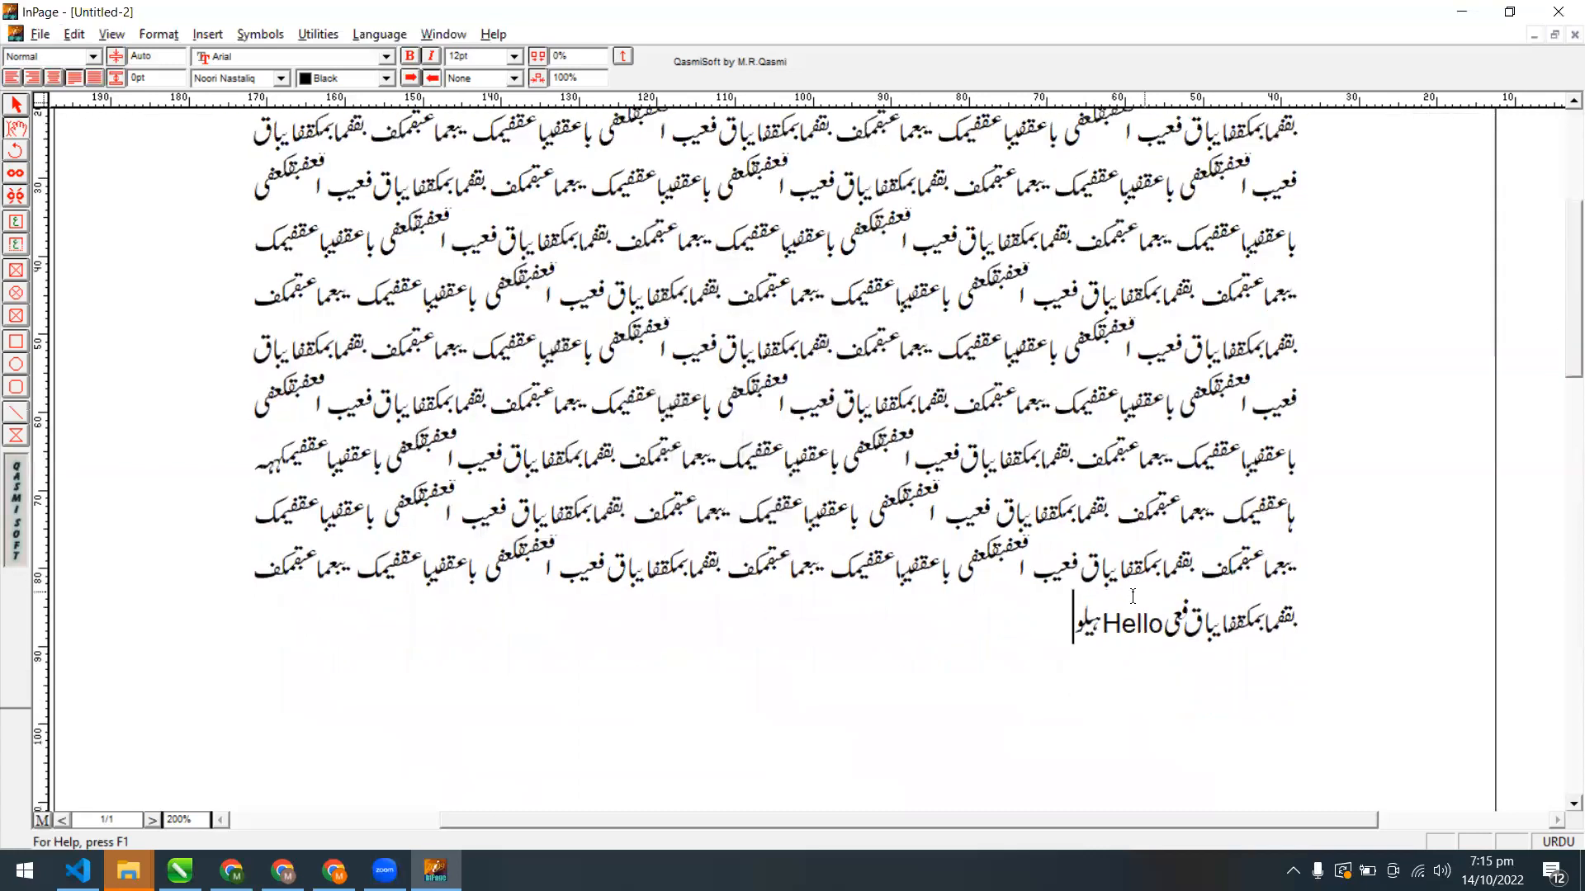
pyautogui.press('Return')
pyautogui.press('BackSpace')
pyautogui.write('۔')
pyautogui.press('Return')
pyautogui.hotkey('ctrl', 'v')
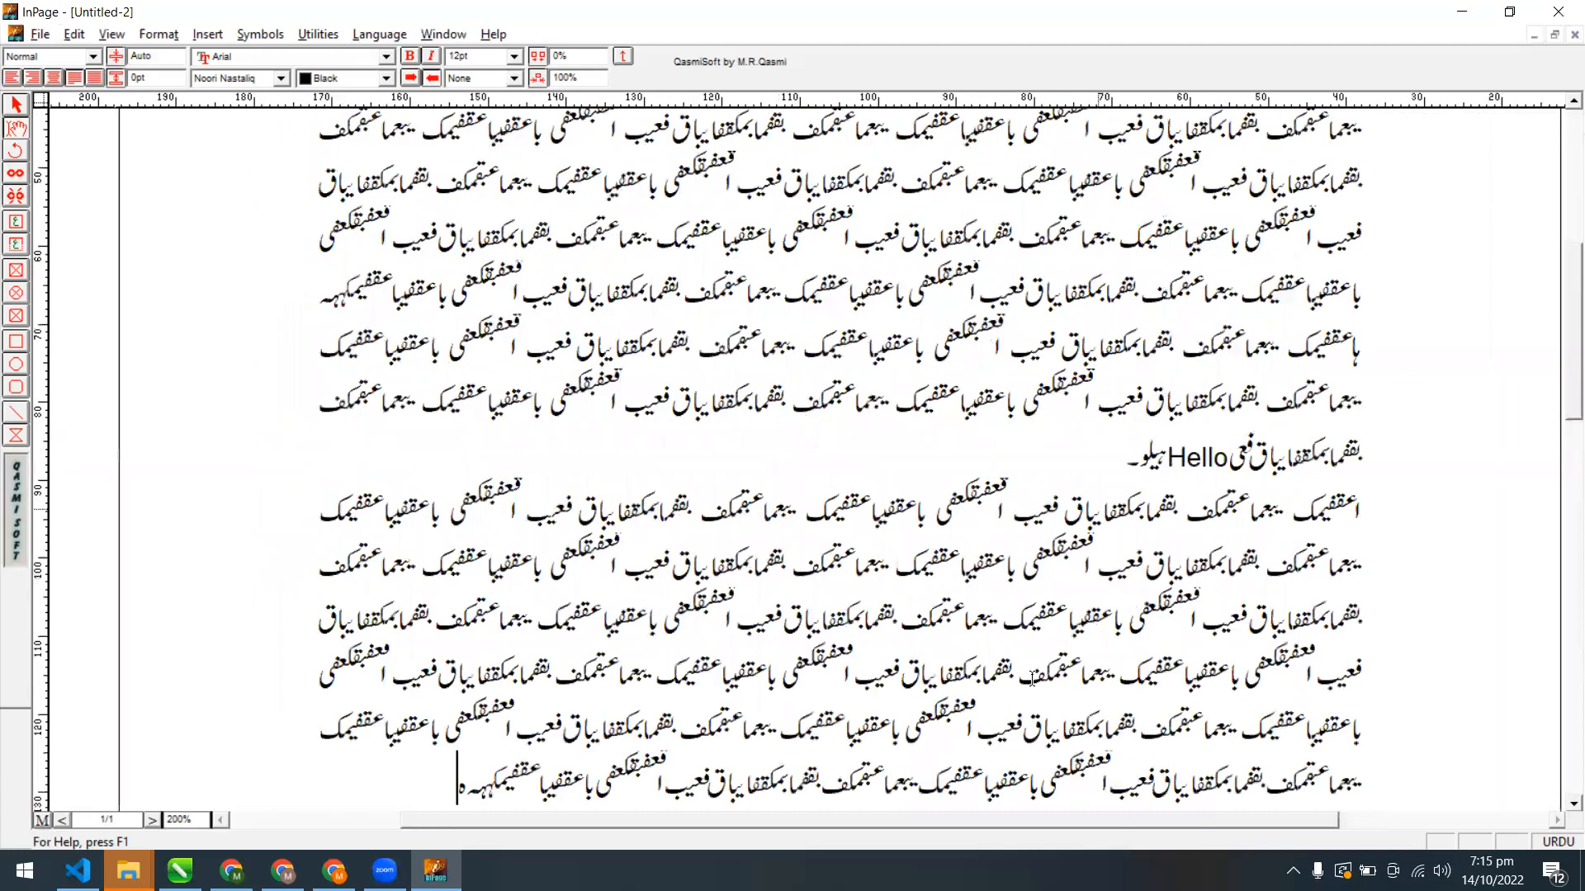
# End the pasted paragraph with the Urdu full stop "۔" and set the first paragraph's first-line indent to 25.4 mm
pyautogui.write('۔')
pyautogui.click(1168, 284)
pyautogui.scroll(5, 1562, 192)
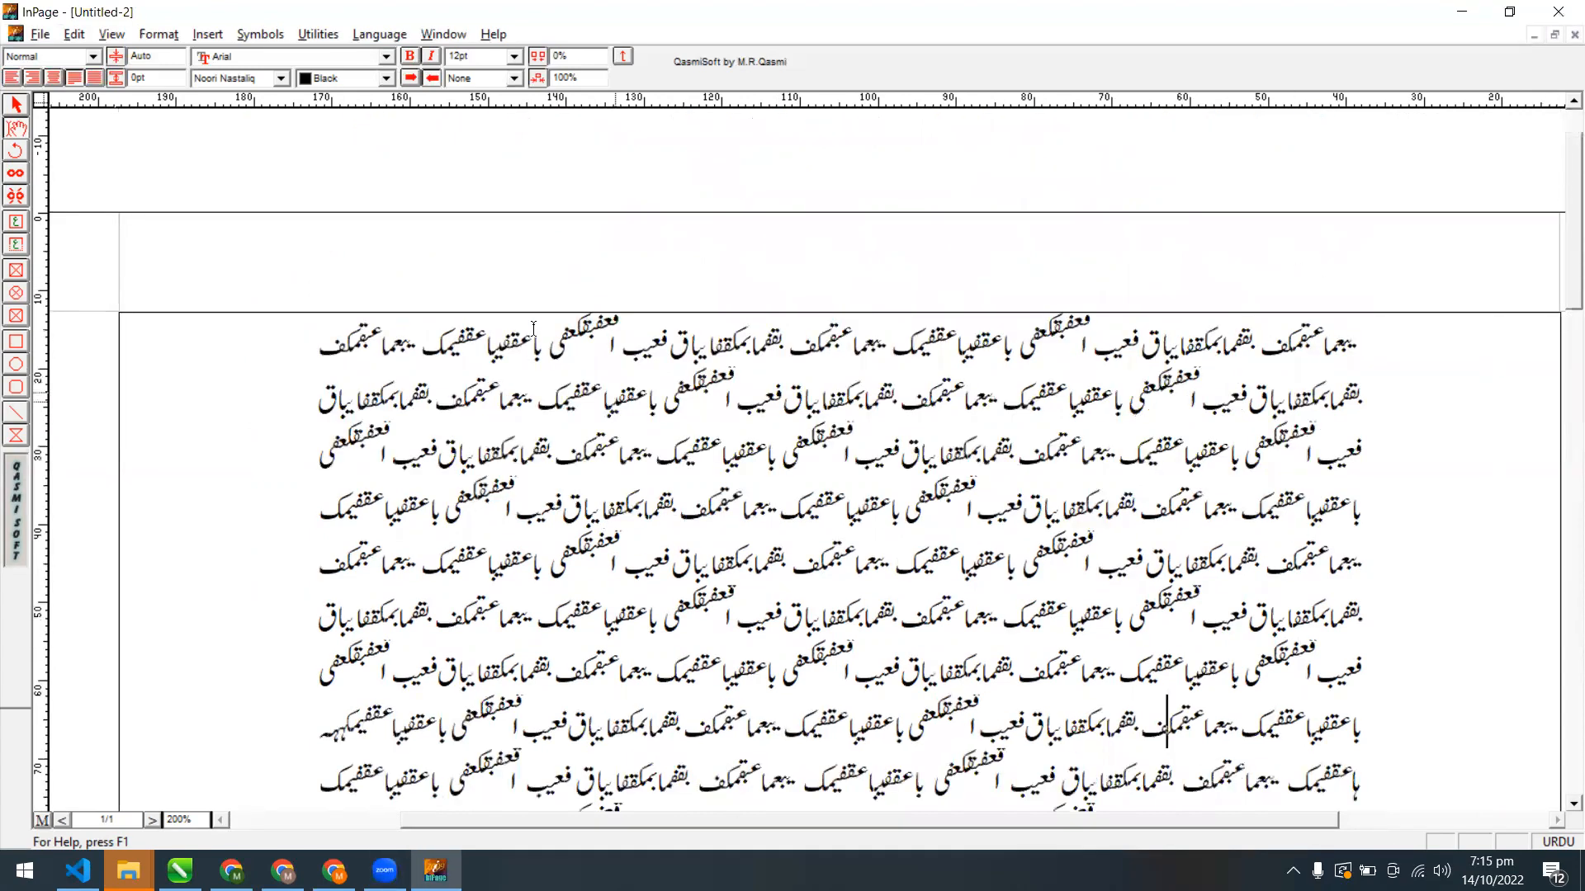
pyautogui.press('F9')
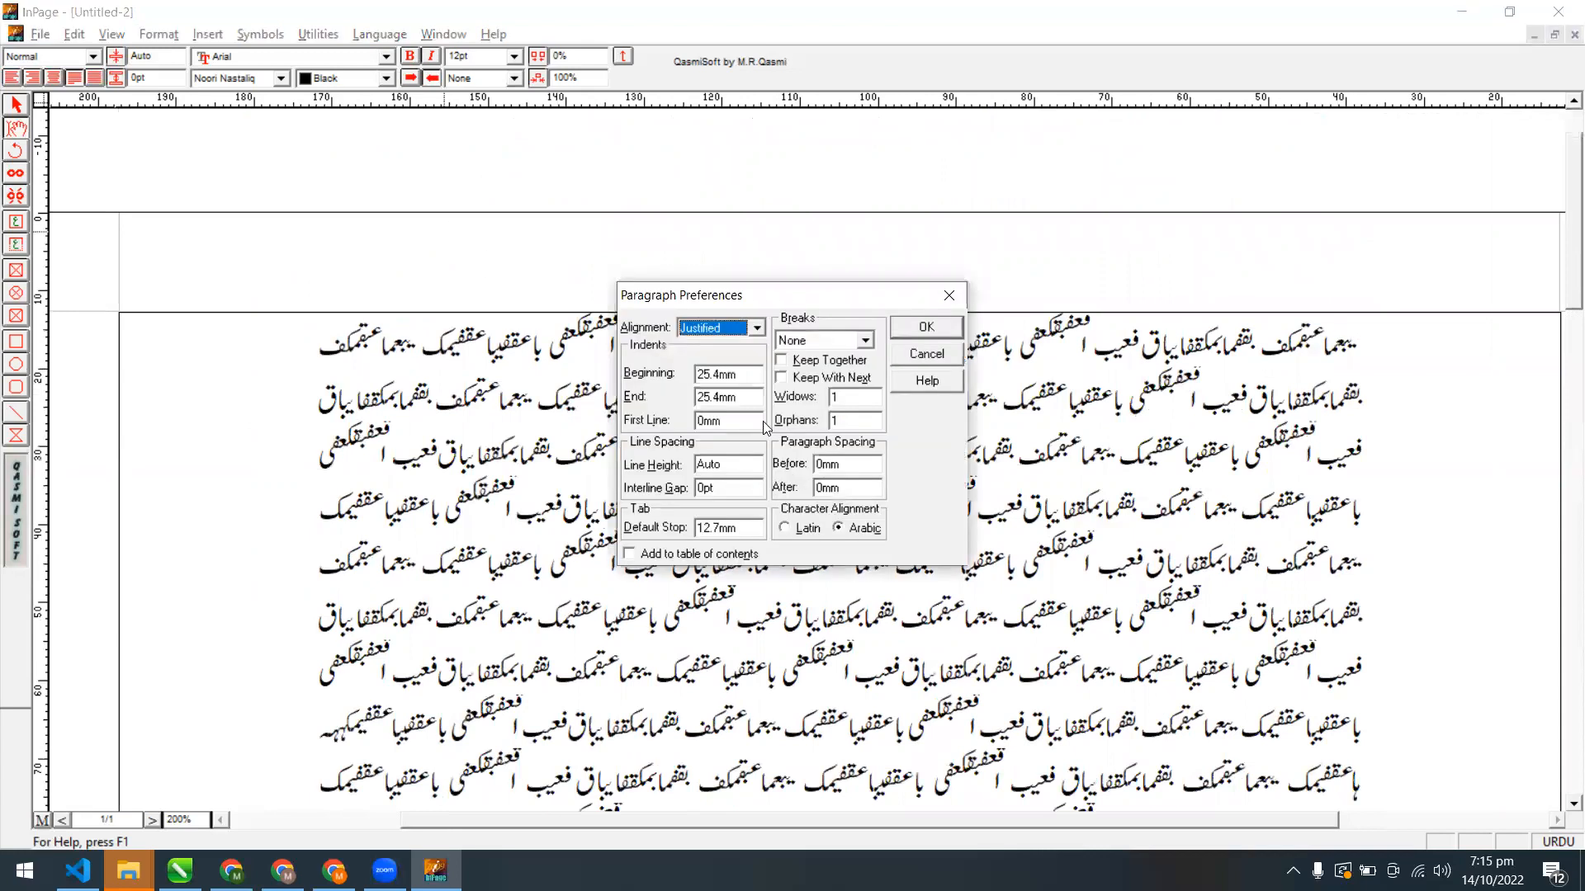
pyautogui.doubleClick(711, 424)
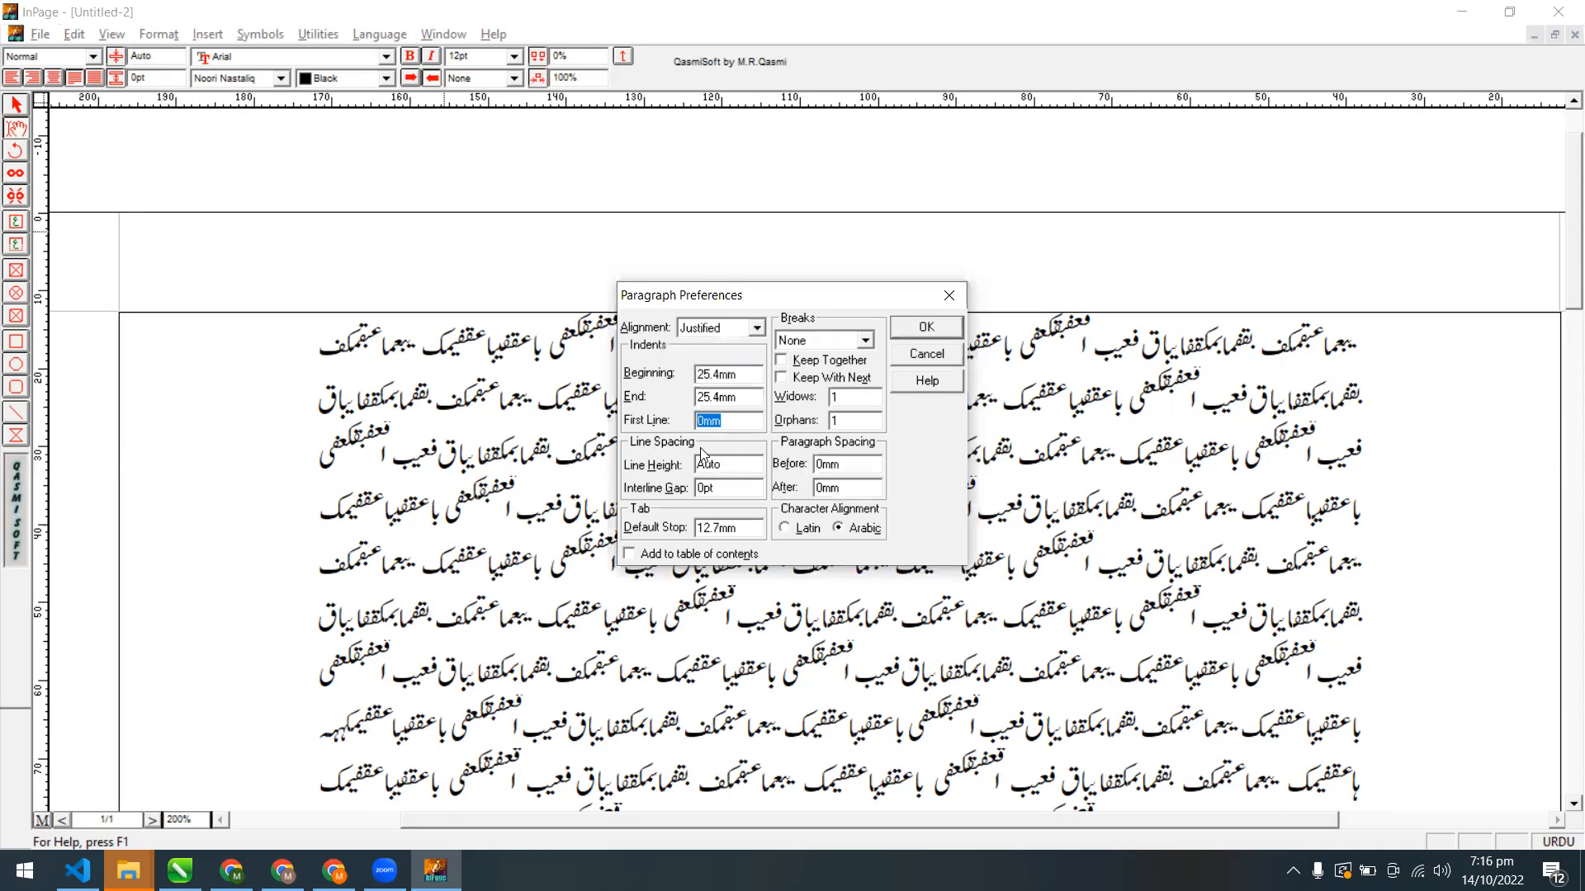
pyautogui.write('25.4')
pyautogui.moveTo(843, 304); pyautogui.dragTo(779, 264)
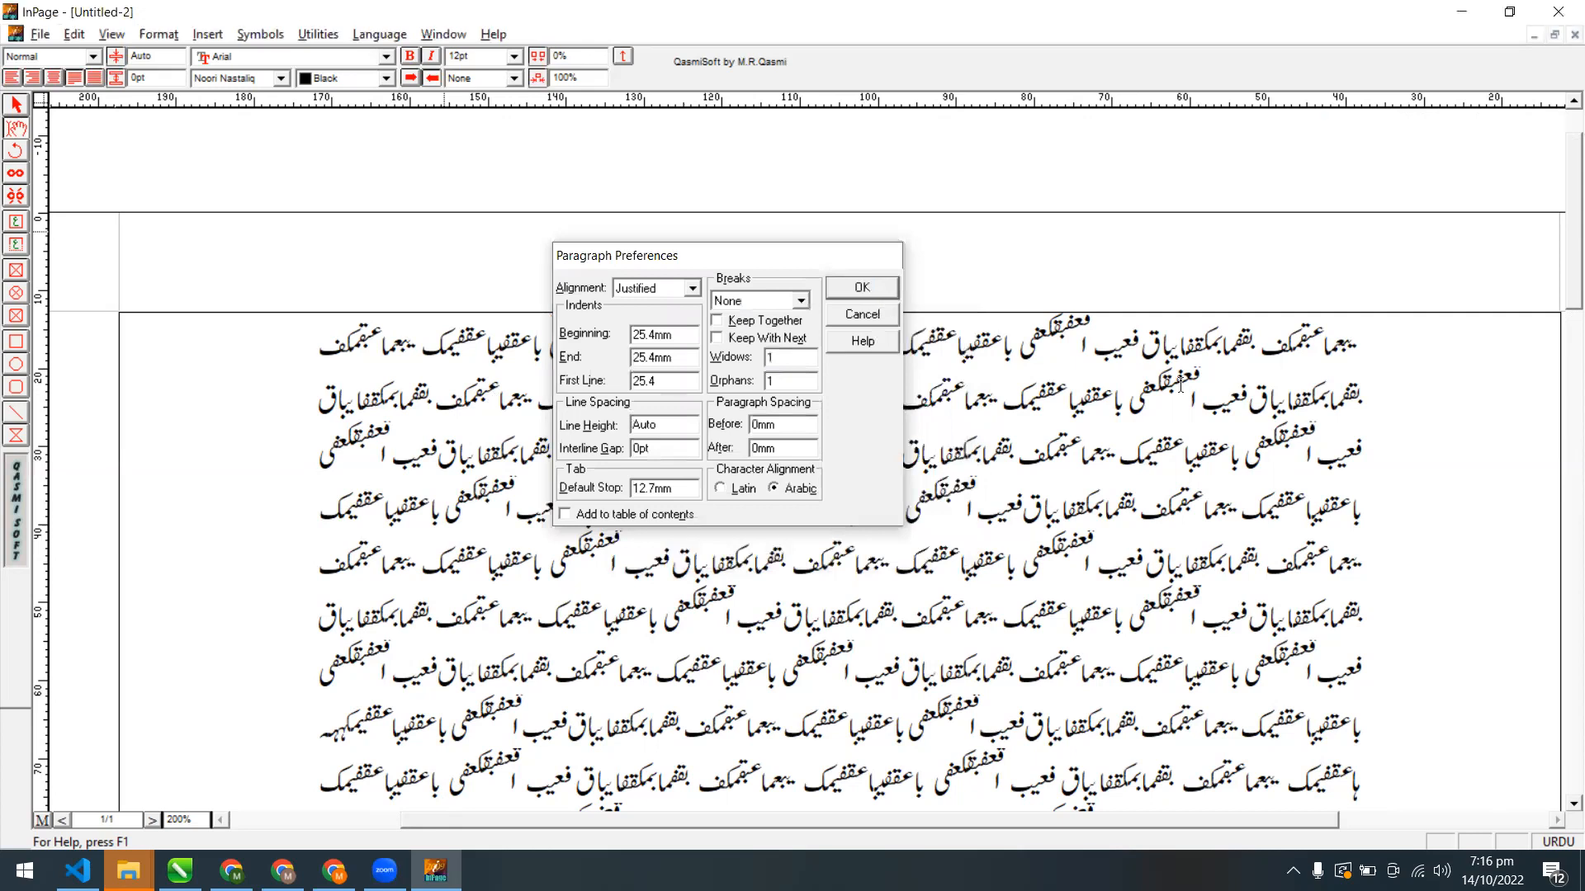
pyautogui.press('Return')
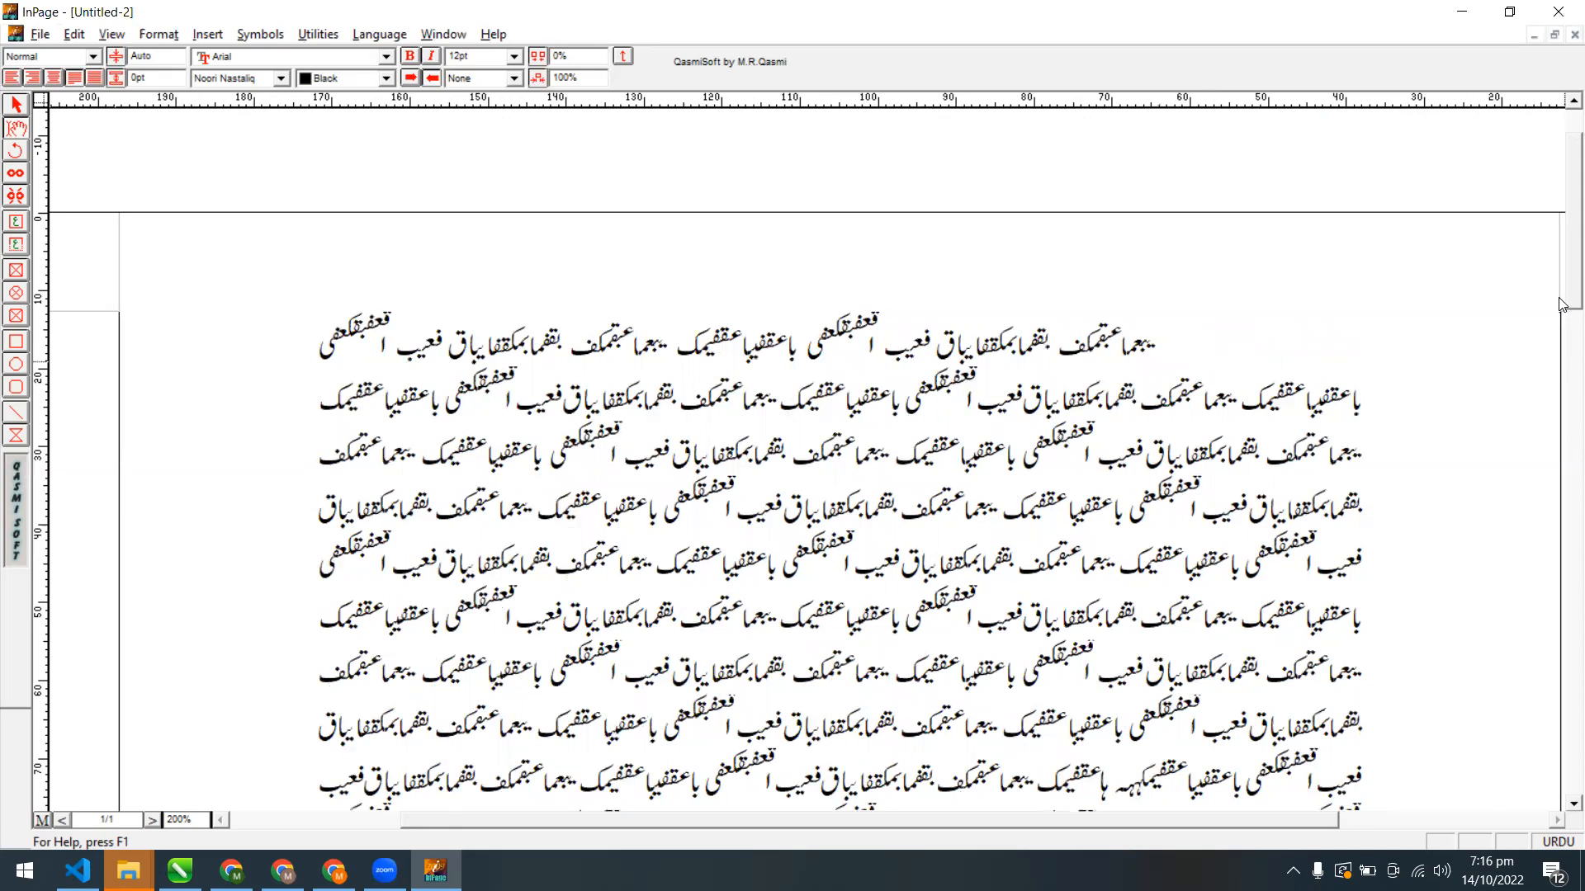
# Start a new paragraph after the first paragraph's "Hello" line and paste the copied Urdu text into it
pyautogui.scroll(-3, 1562, 337)
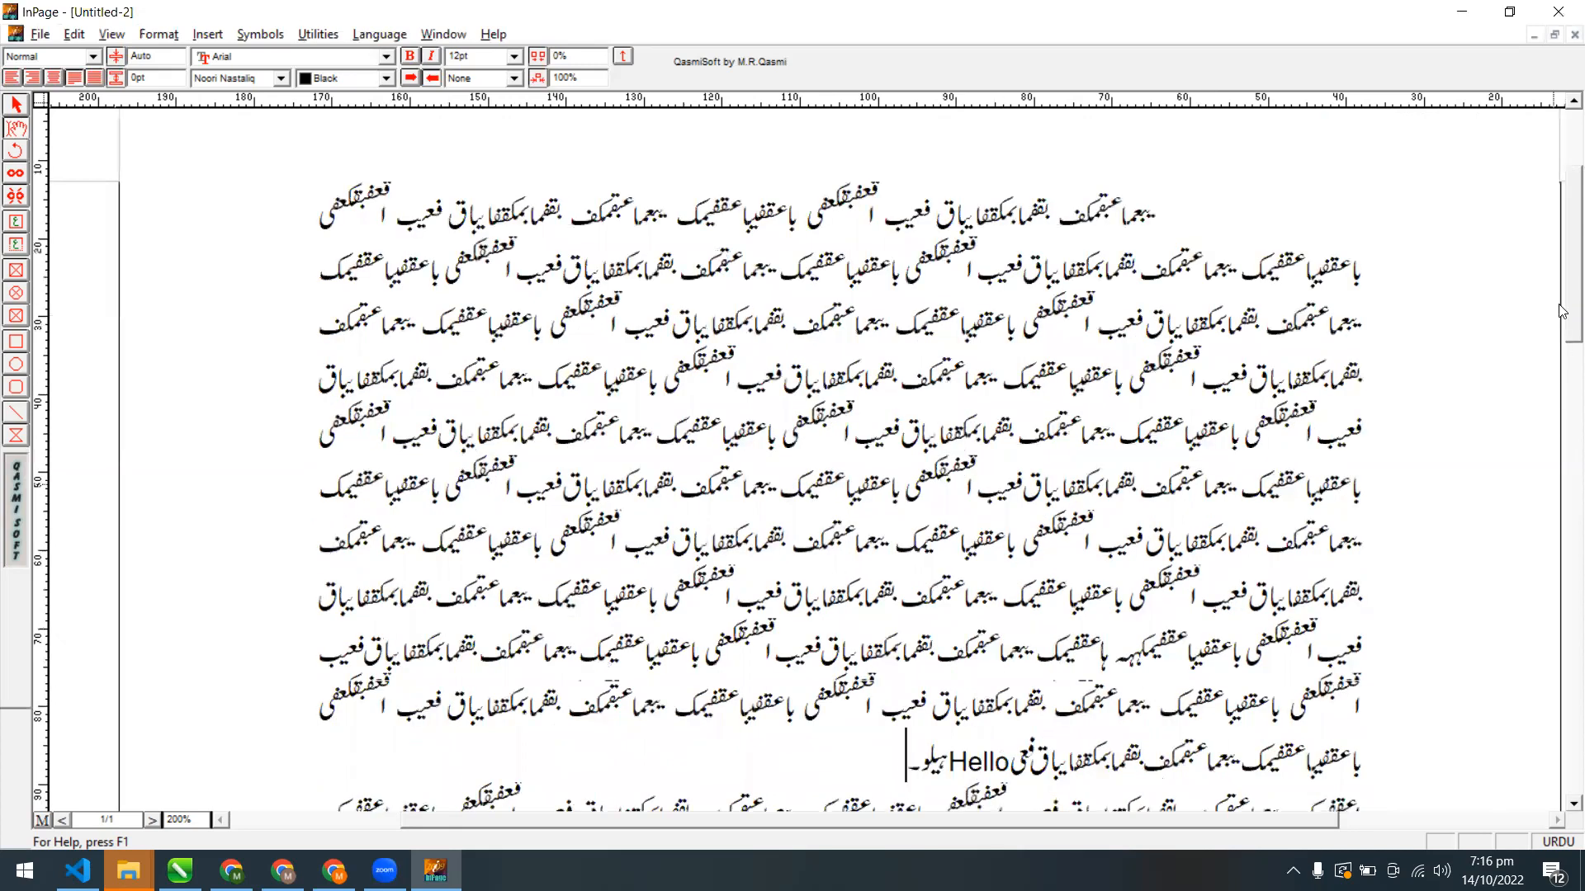
pyautogui.scroll(-1, 1327, 649)
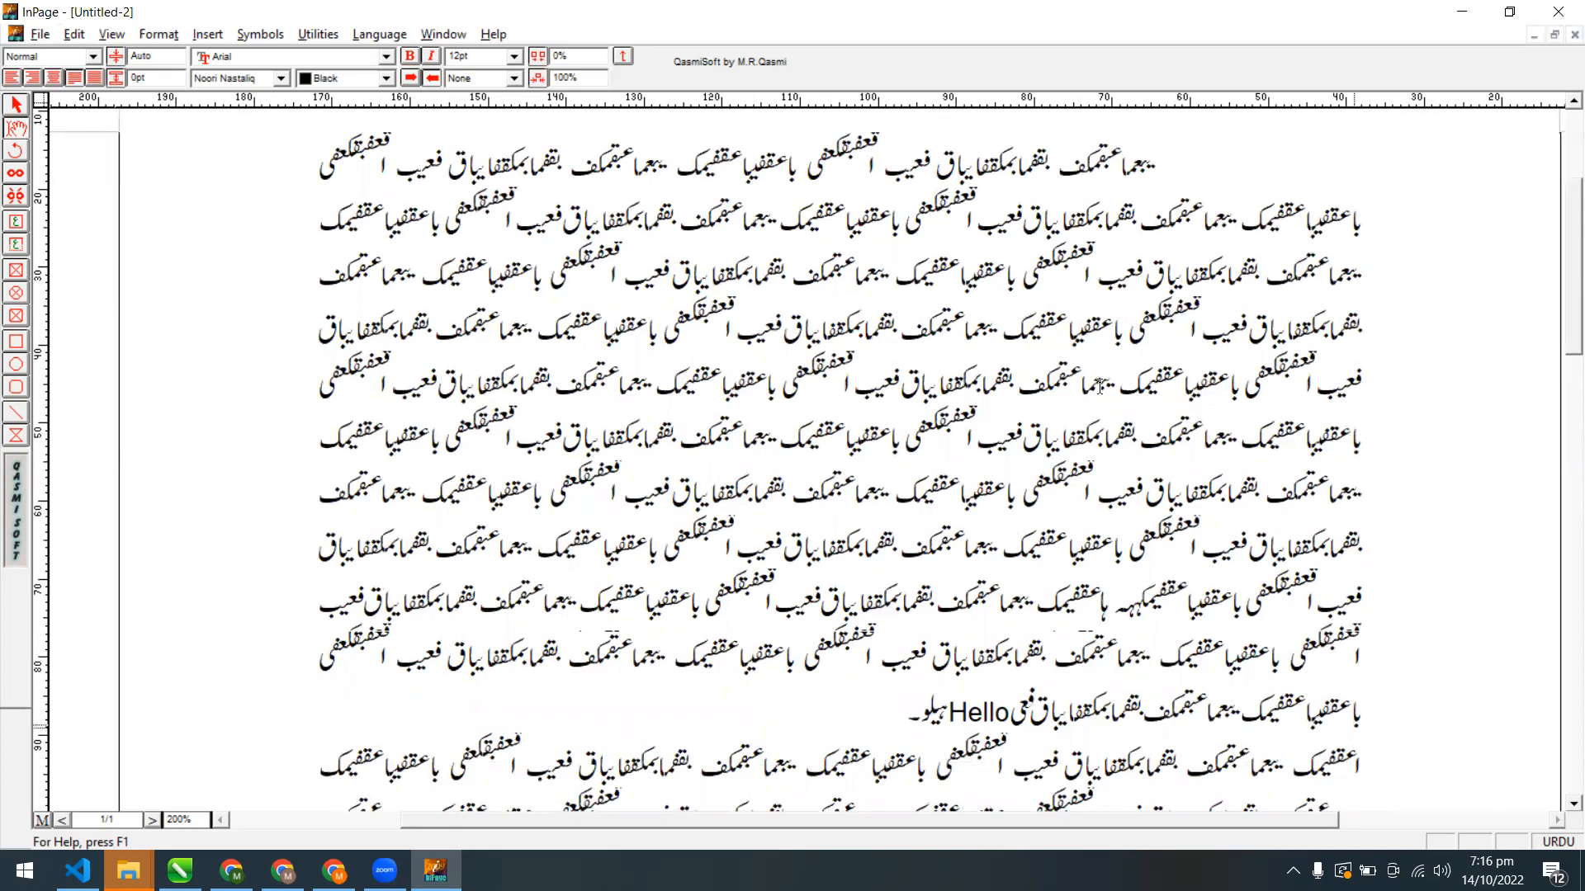
pyautogui.moveTo(1101, 384); pyautogui.dragTo(1142, 505)
pyautogui.click(1109, 536)
pyautogui.press('Return')
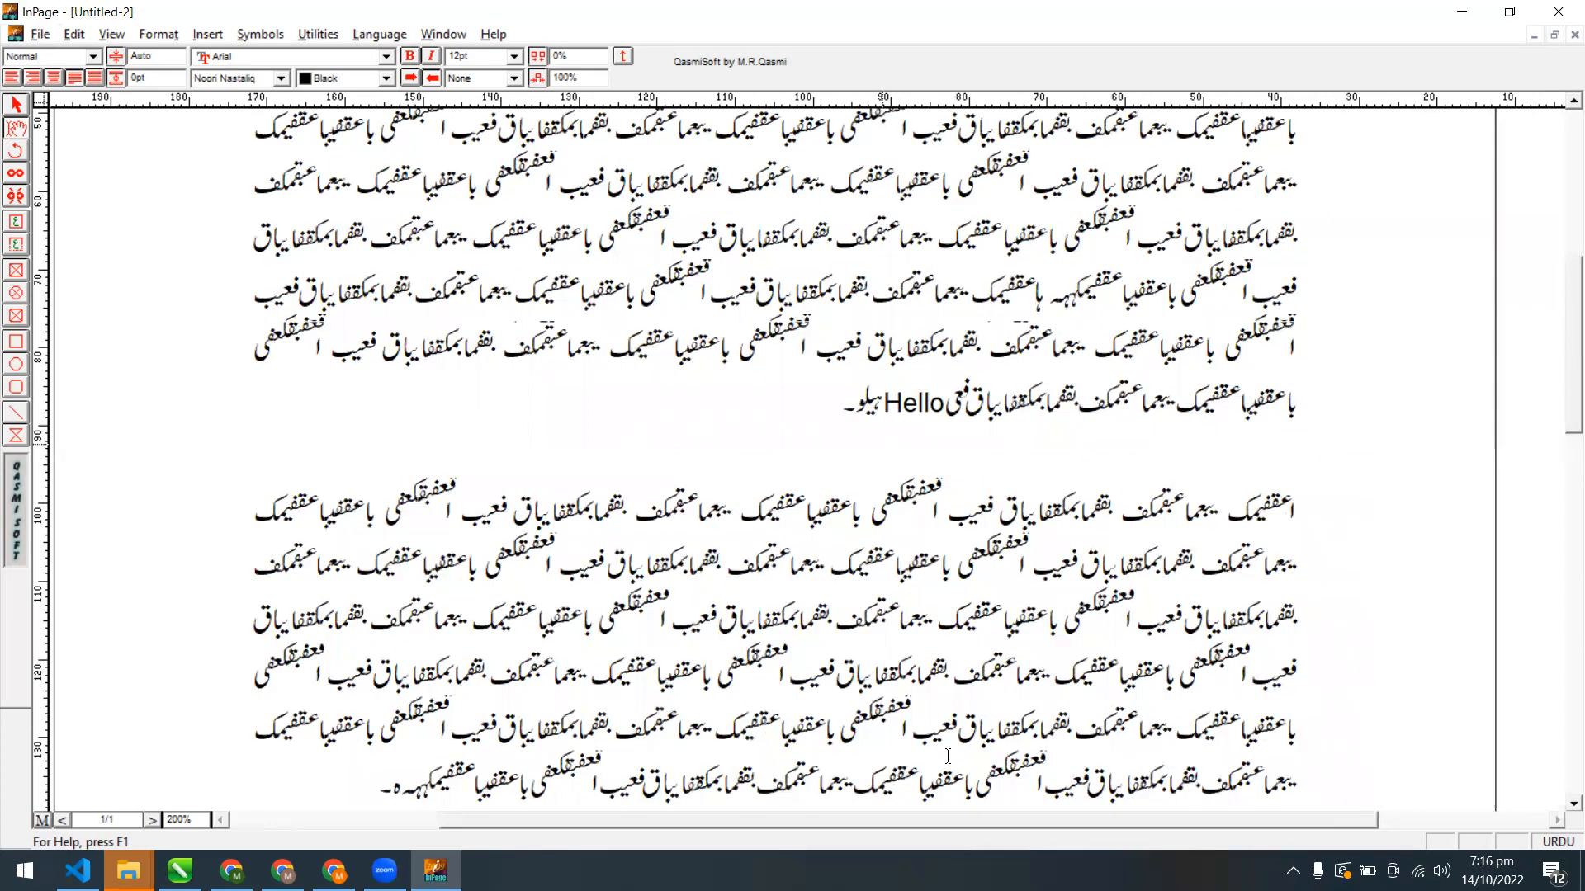
pyautogui.press('Delete')
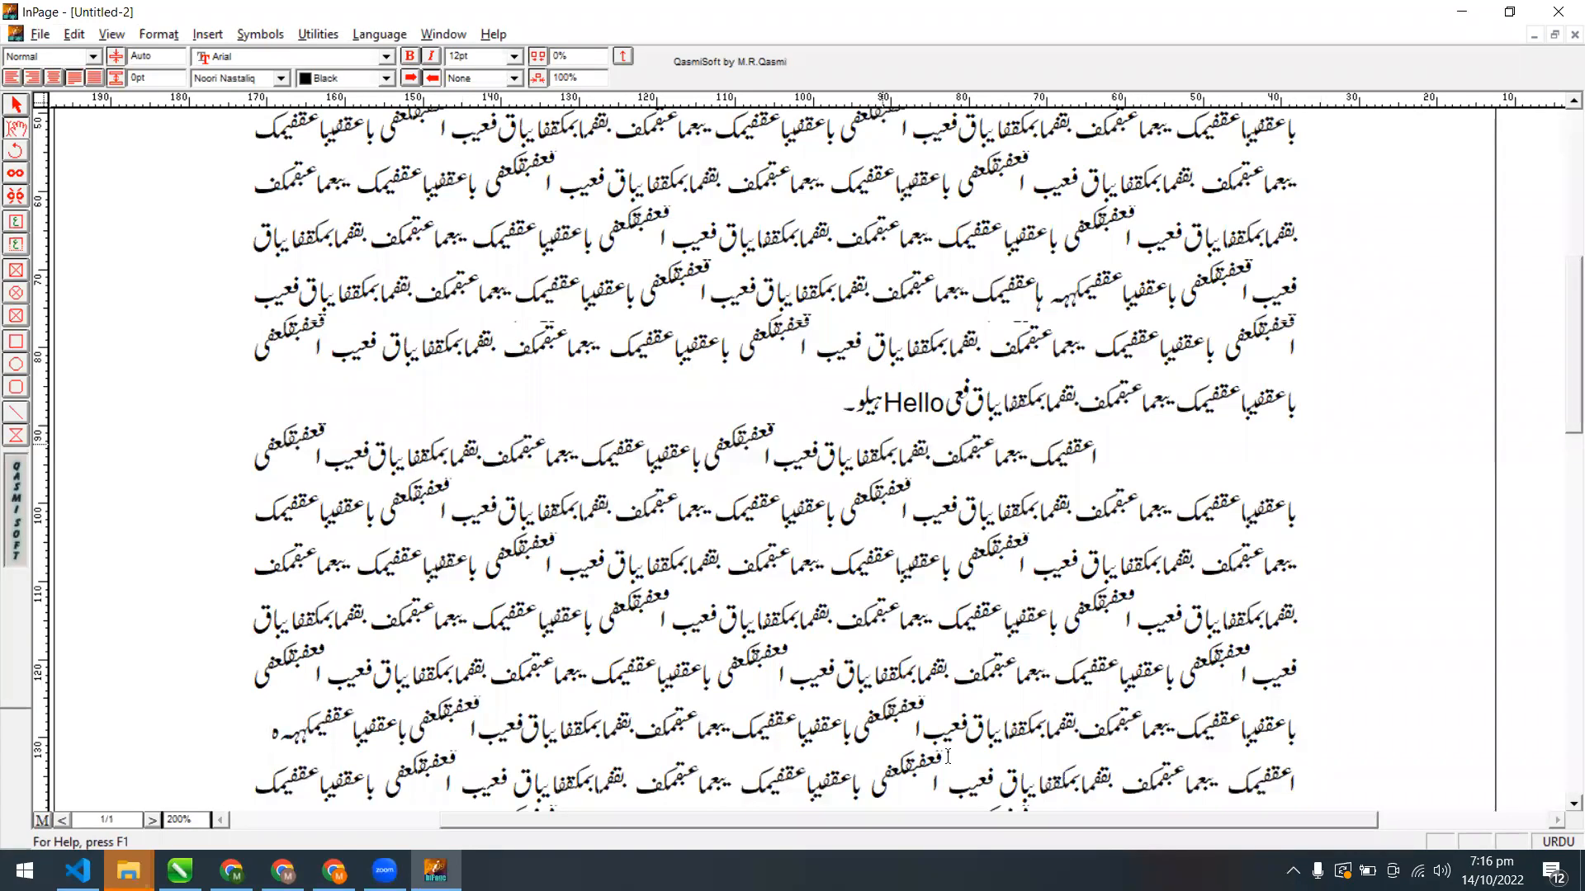
pyautogui.hotkey('ctrl', 'v')
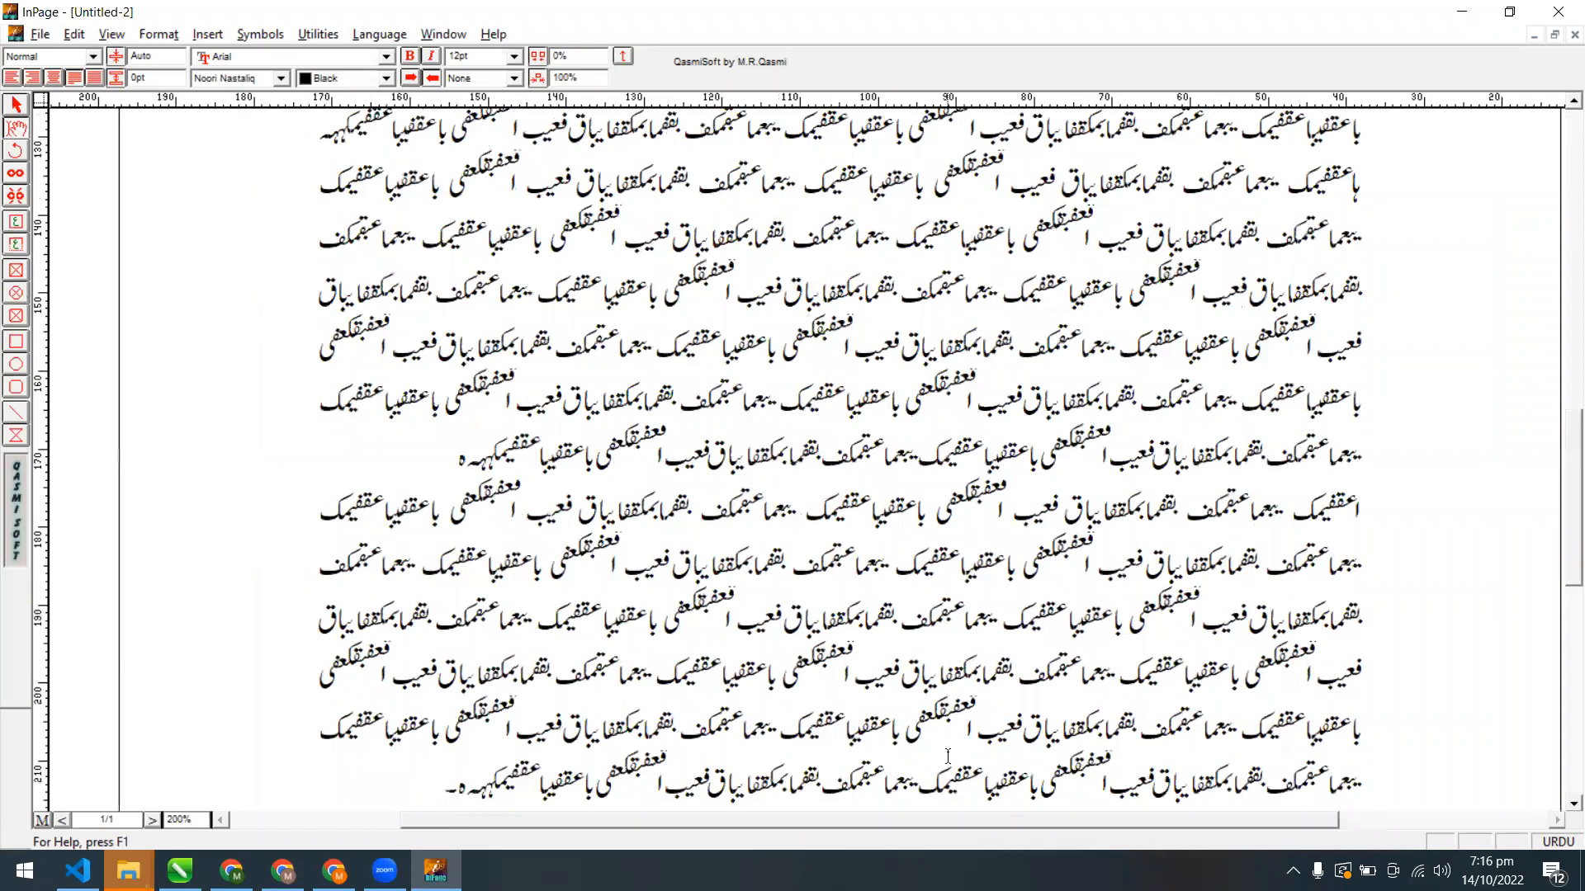
# End the second paragraph with "۔", and fill a new third paragraph with repeated pastes of the copied Urdu text, closing it with "۔"
pyautogui.write('۔')
pyautogui.press('Return')
pyautogui.press('Tab')
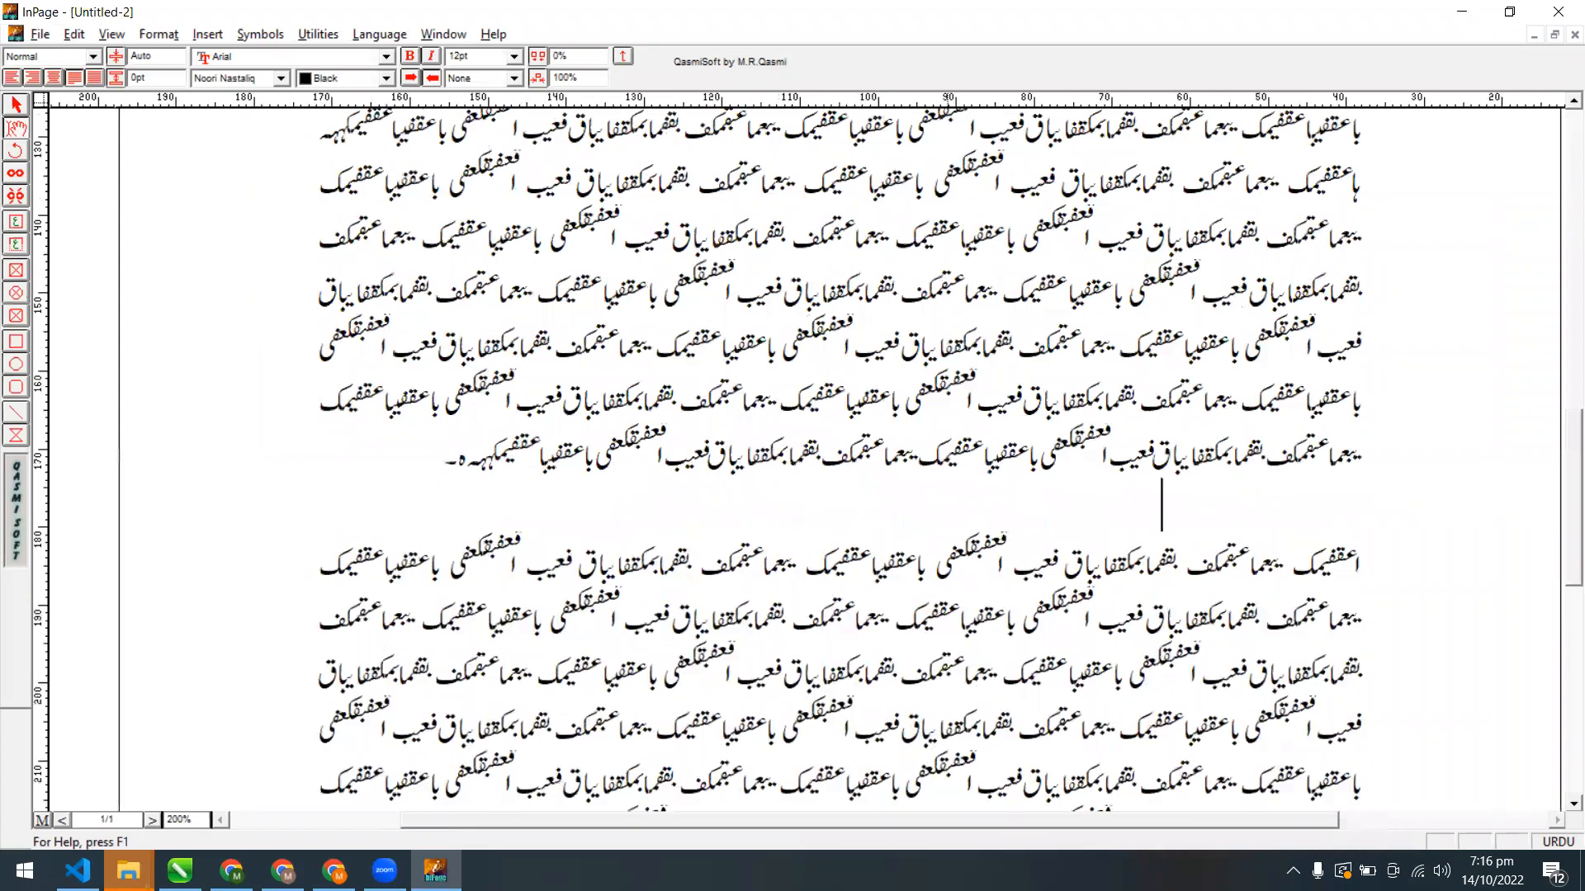
pyautogui.hotkey('ctrl', 'v')
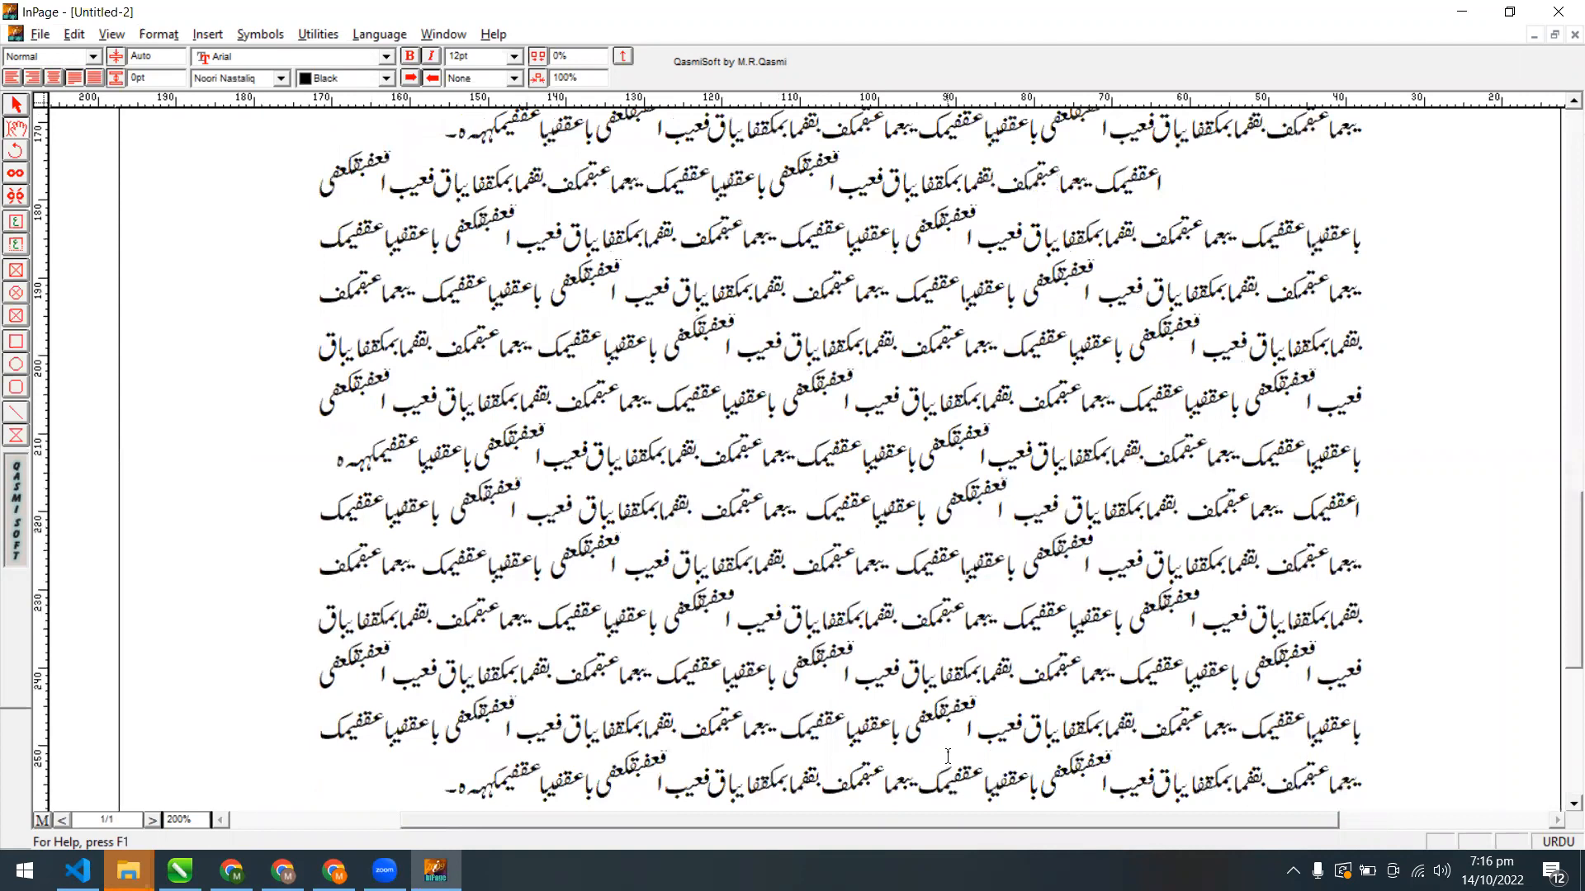
pyautogui.hotkey('ctrl', 'v')
pyautogui.write('-')
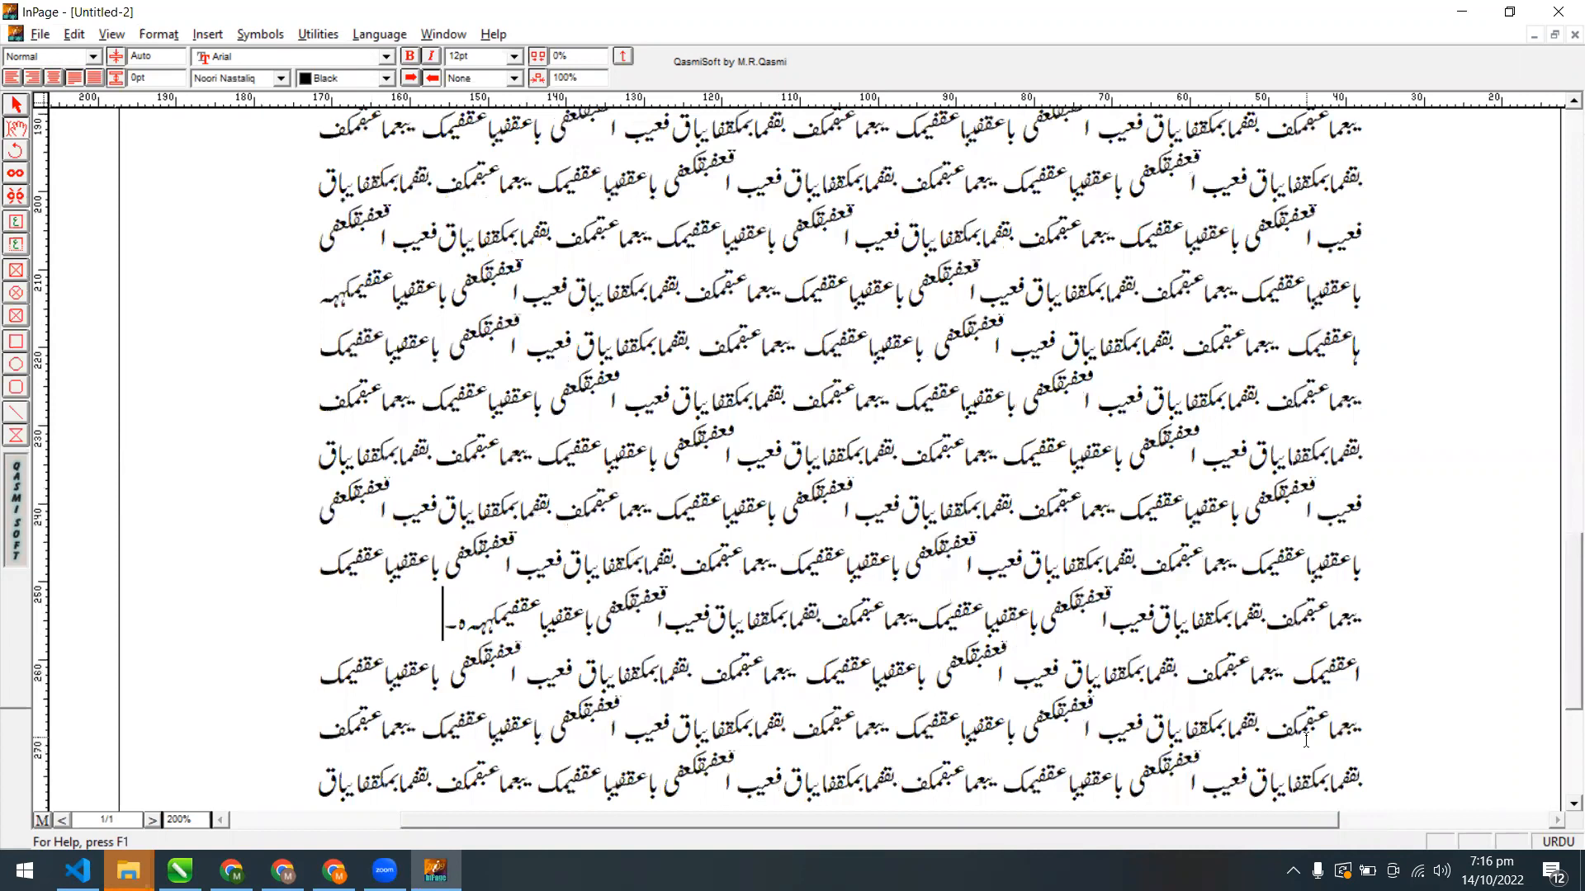
# View the page at 100% zoom and examine the layout of the indented Urdu paragraphs
pyautogui.hotkey('ctrl', '0')
pyautogui.hotkey('ctrl', '1')
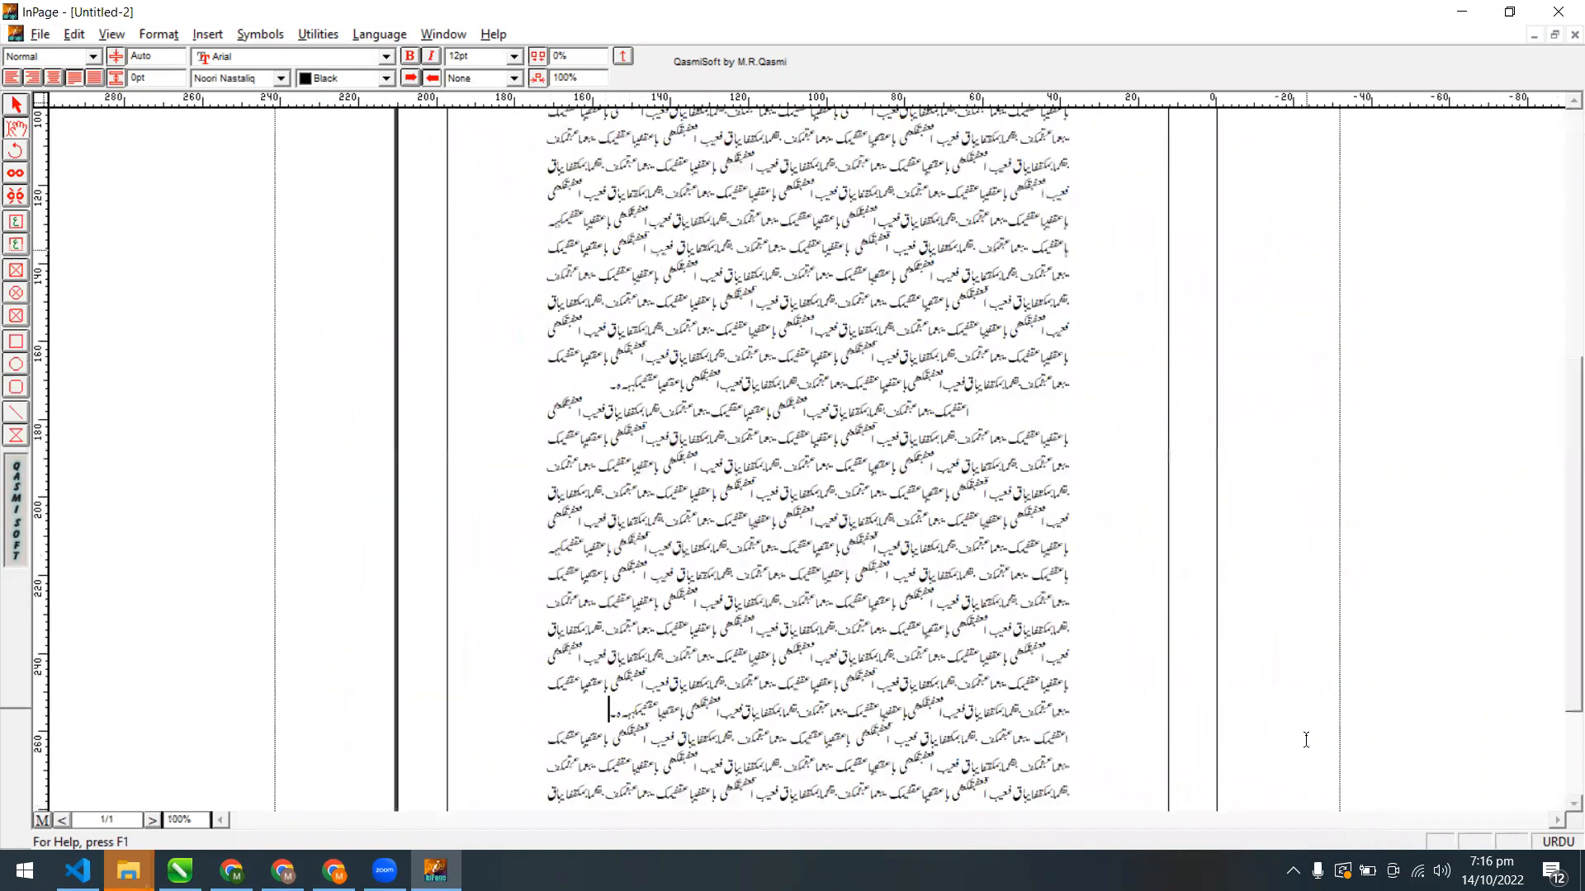
pyautogui.moveTo(1562, 528); pyautogui.dragTo(1549, 305)
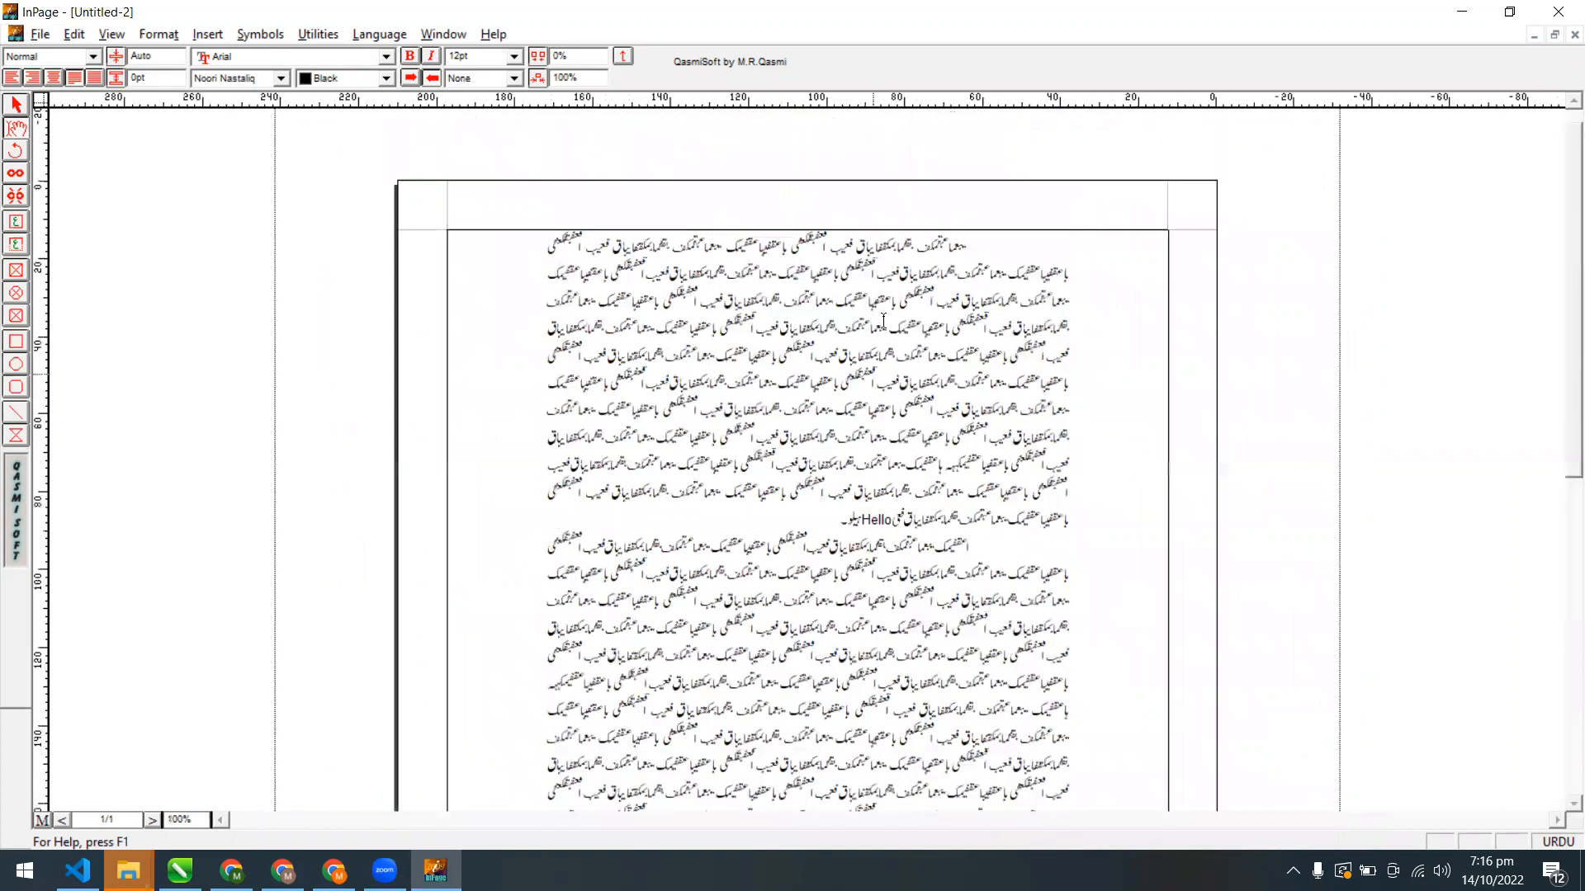
pyautogui.moveTo(104, 820); pyautogui.dragTo(120, 819)
pyautogui.click(132, 819)
pyautogui.scroll(-1, 1563, 392)
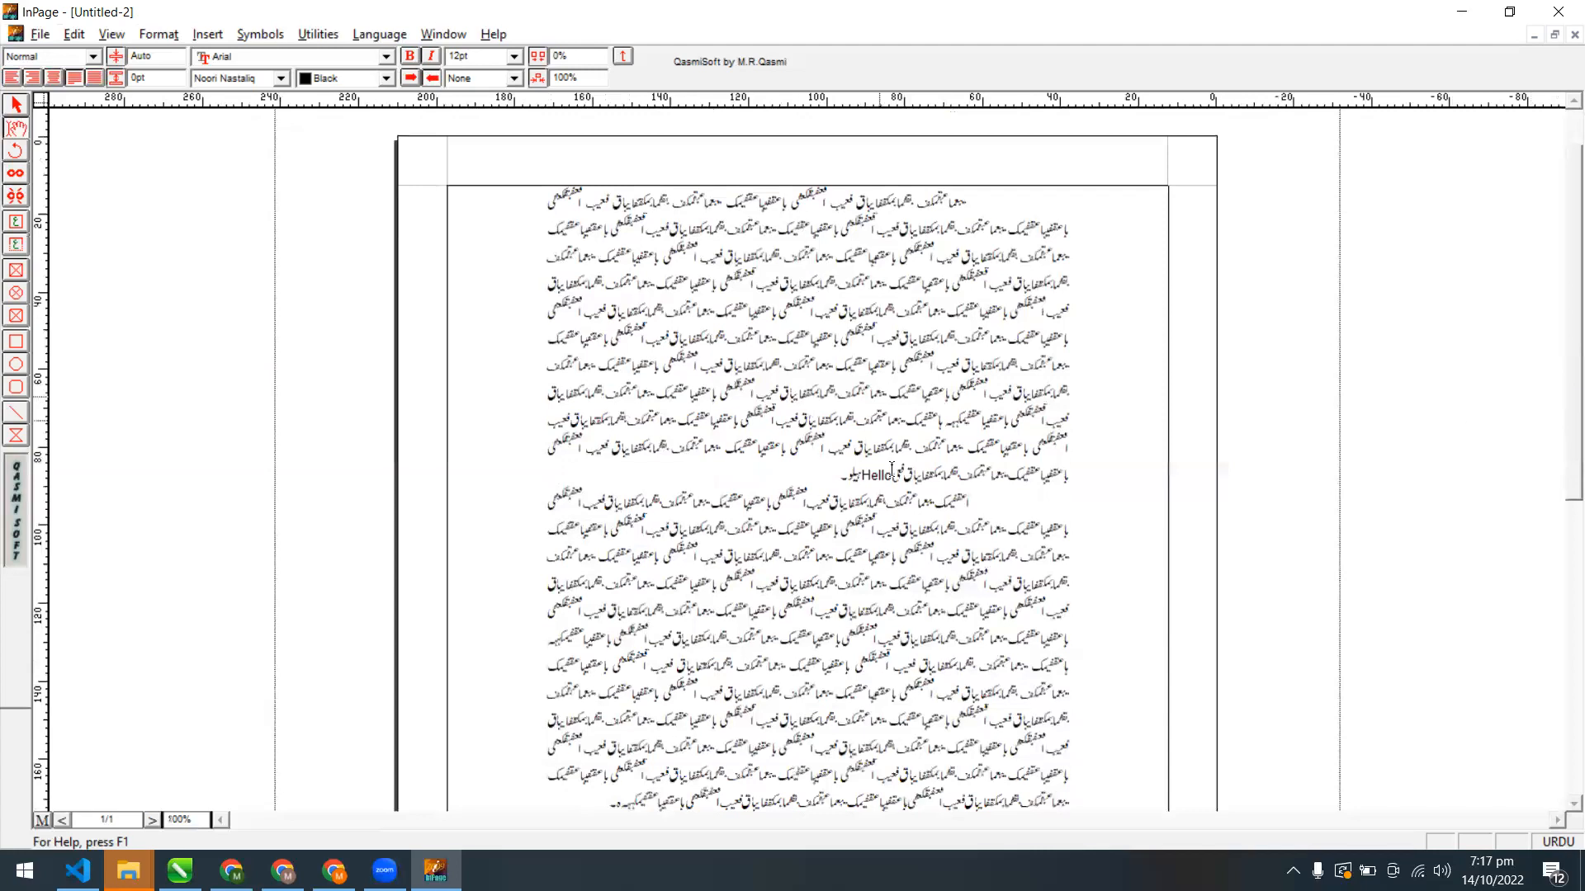
pyautogui.moveTo(832, 528); pyautogui.dragTo(955, 718)
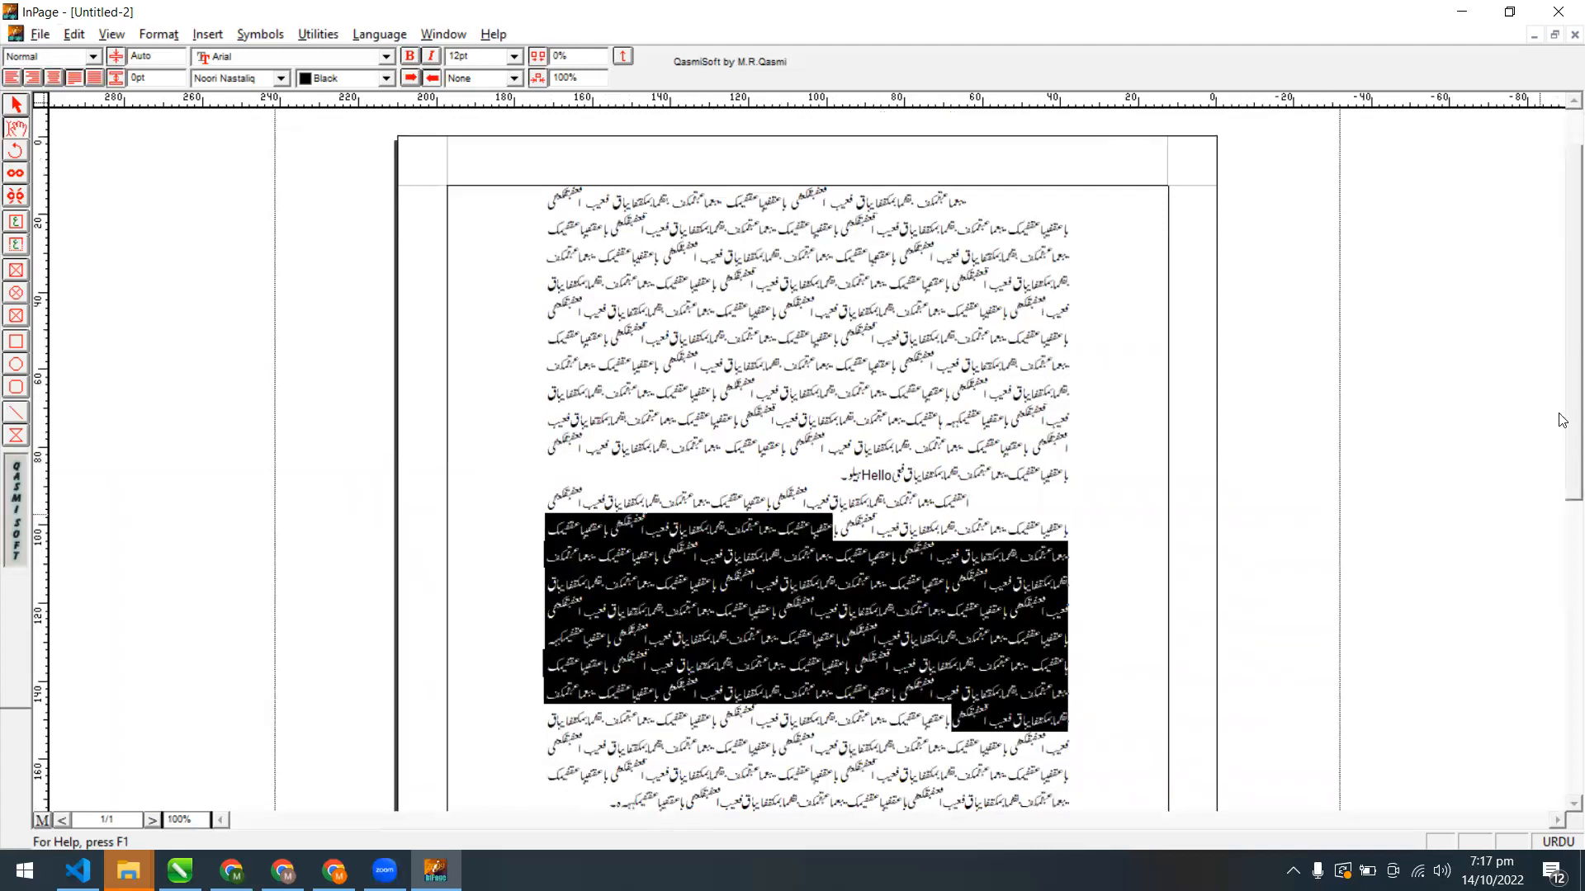
pyautogui.scroll(-6, 1568, 503)
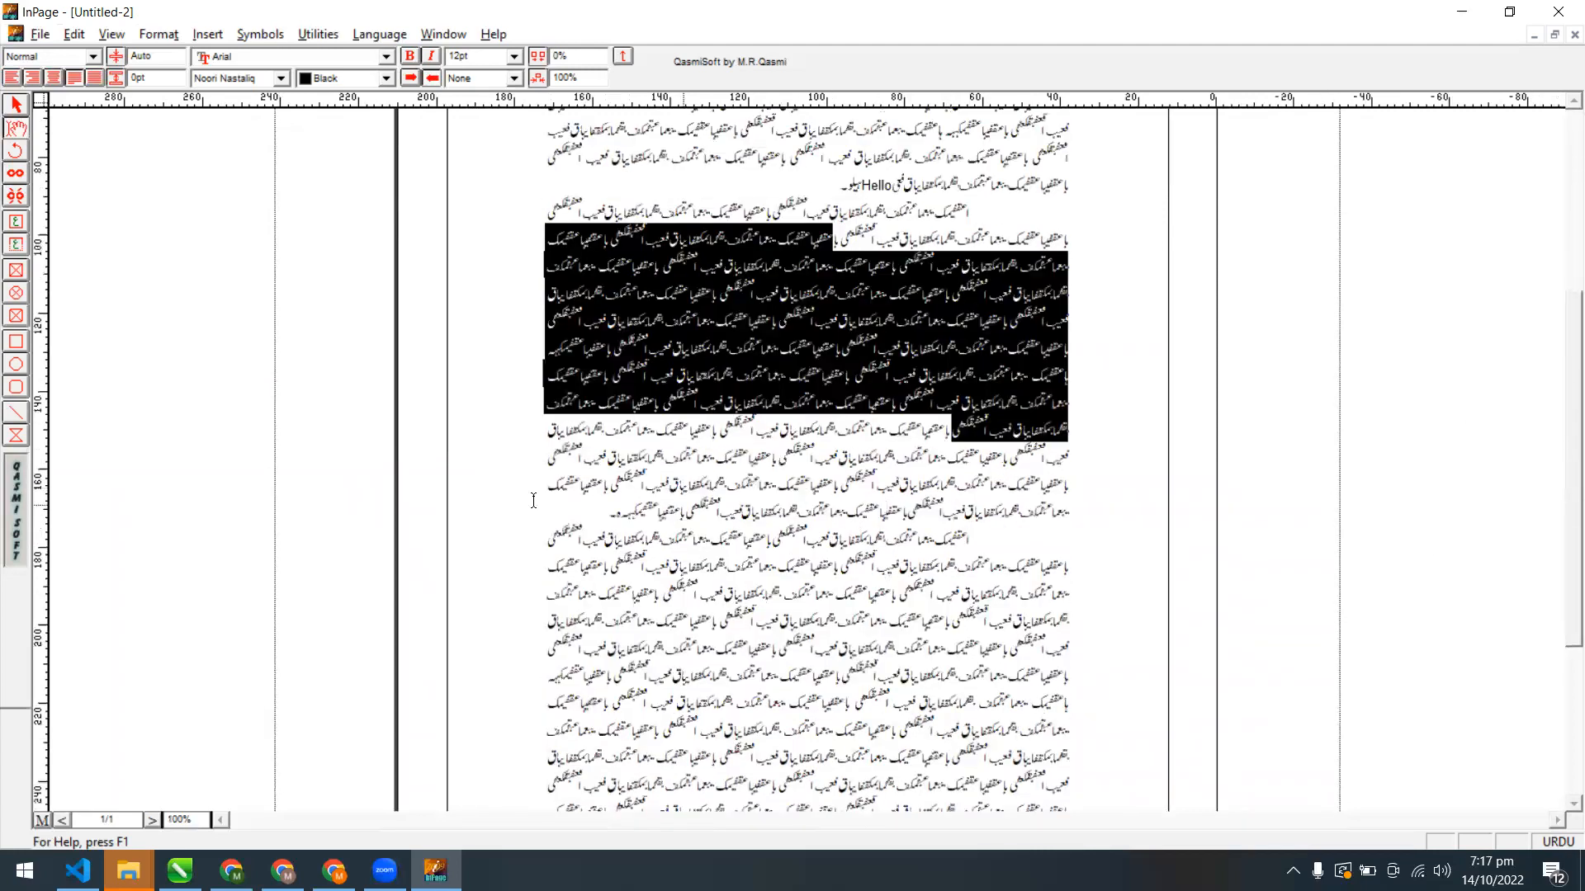
# Delete the block of Urdu text running from the end of the second paragraph down through the third paragraph
pyautogui.moveTo(607, 513); pyautogui.dragTo(936, 843)
pyautogui.press('Delete')
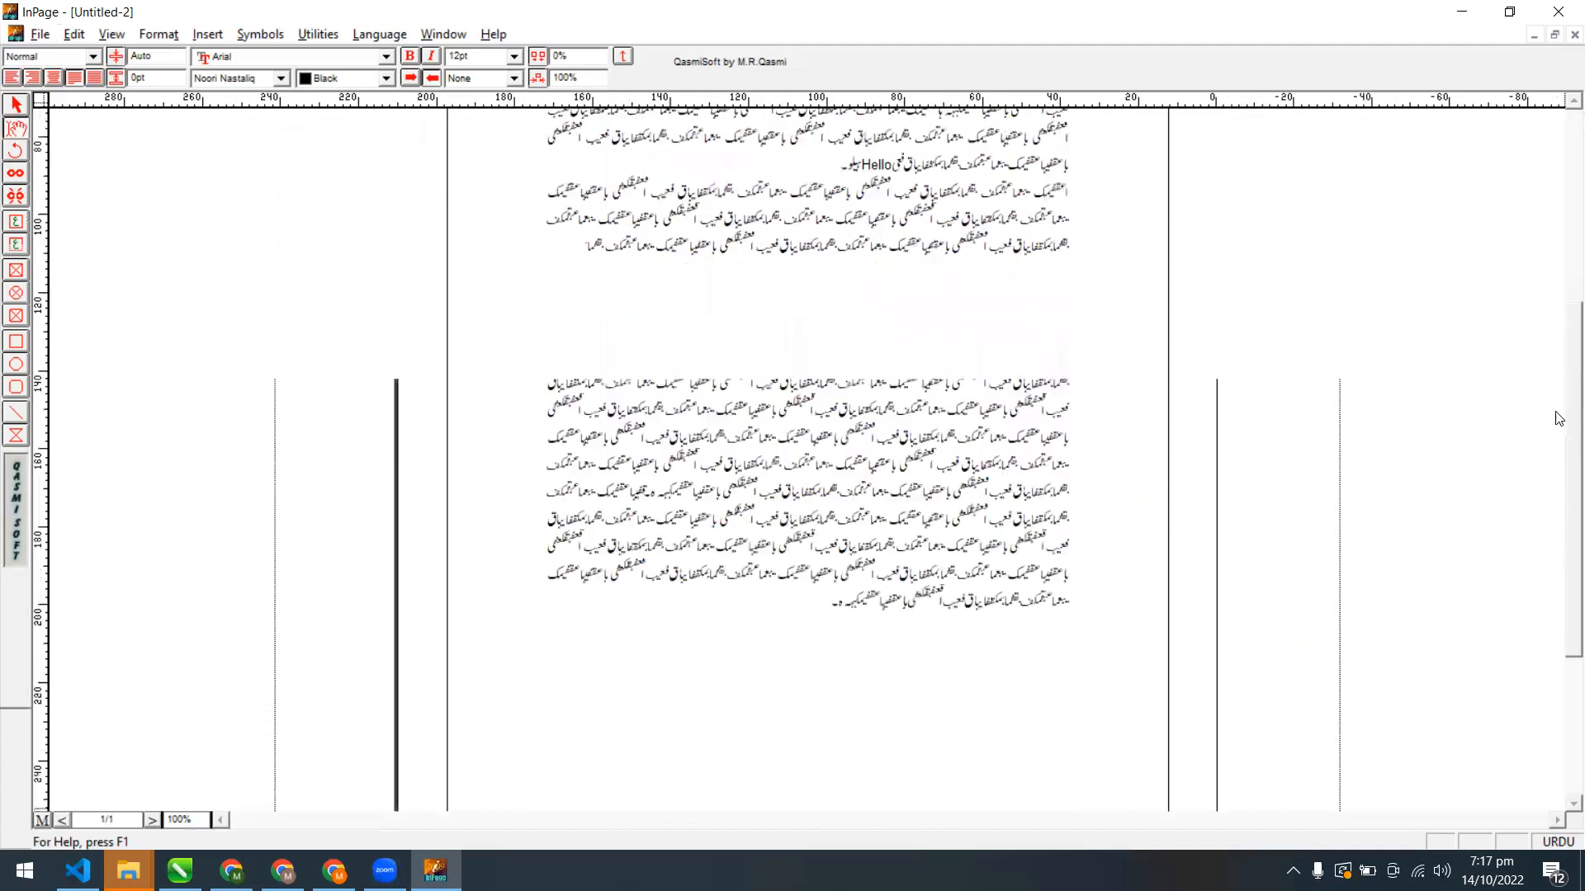
pyautogui.scroll(3, 1558, 419)
pyautogui.scroll(2, 1560, 346)
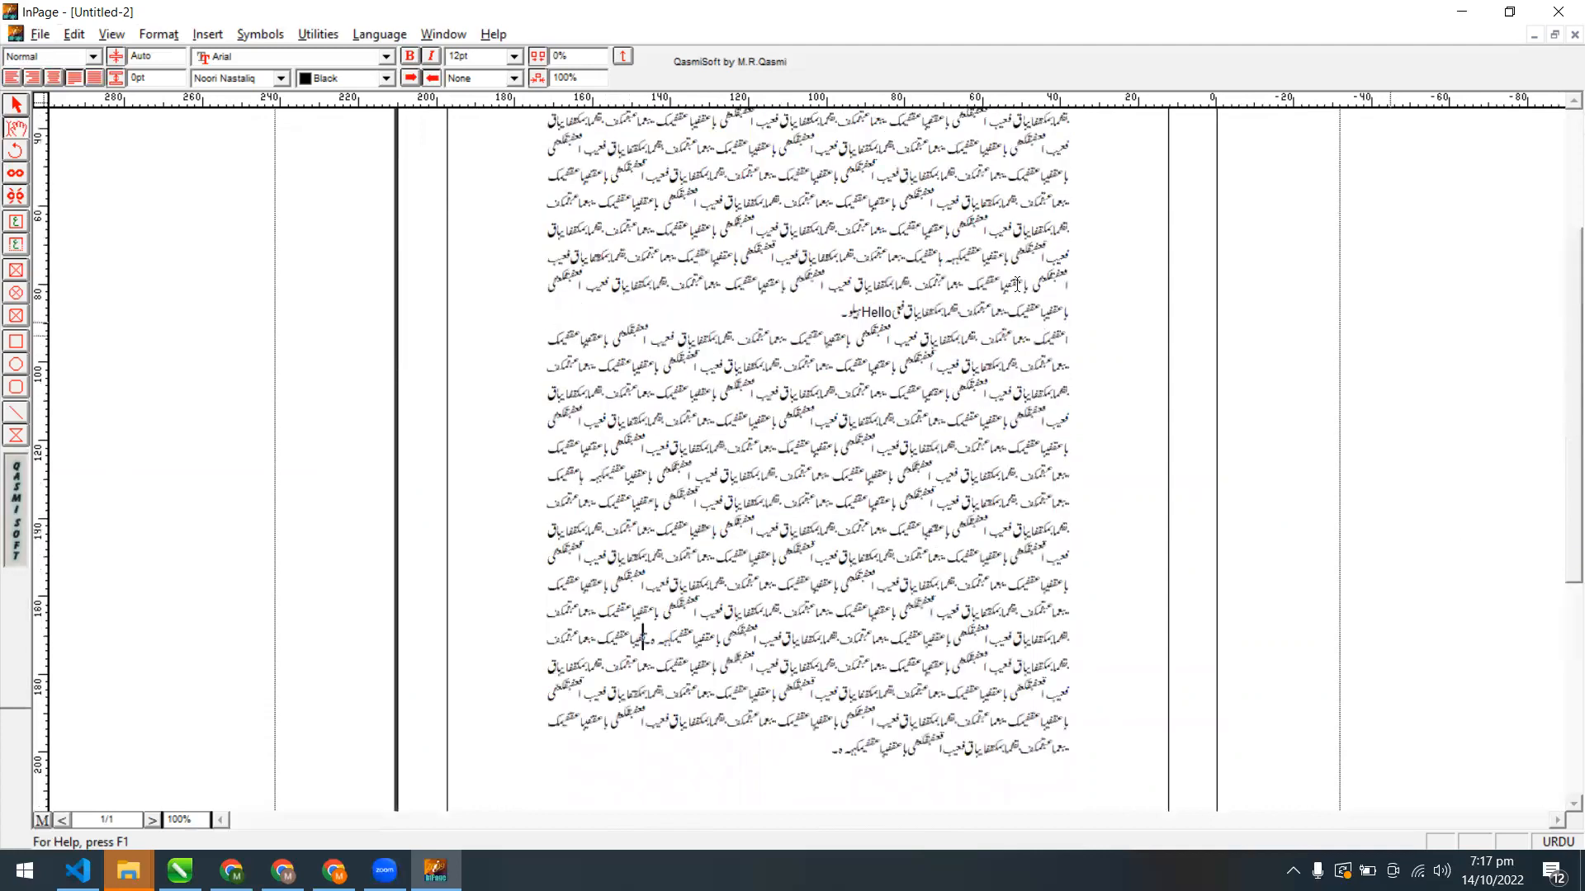
# Examine the paragraph spacing before and after settings for text selected across both paragraphs, and close the preferences without changes
pyautogui.moveTo(704, 204); pyautogui.dragTo(883, 601)
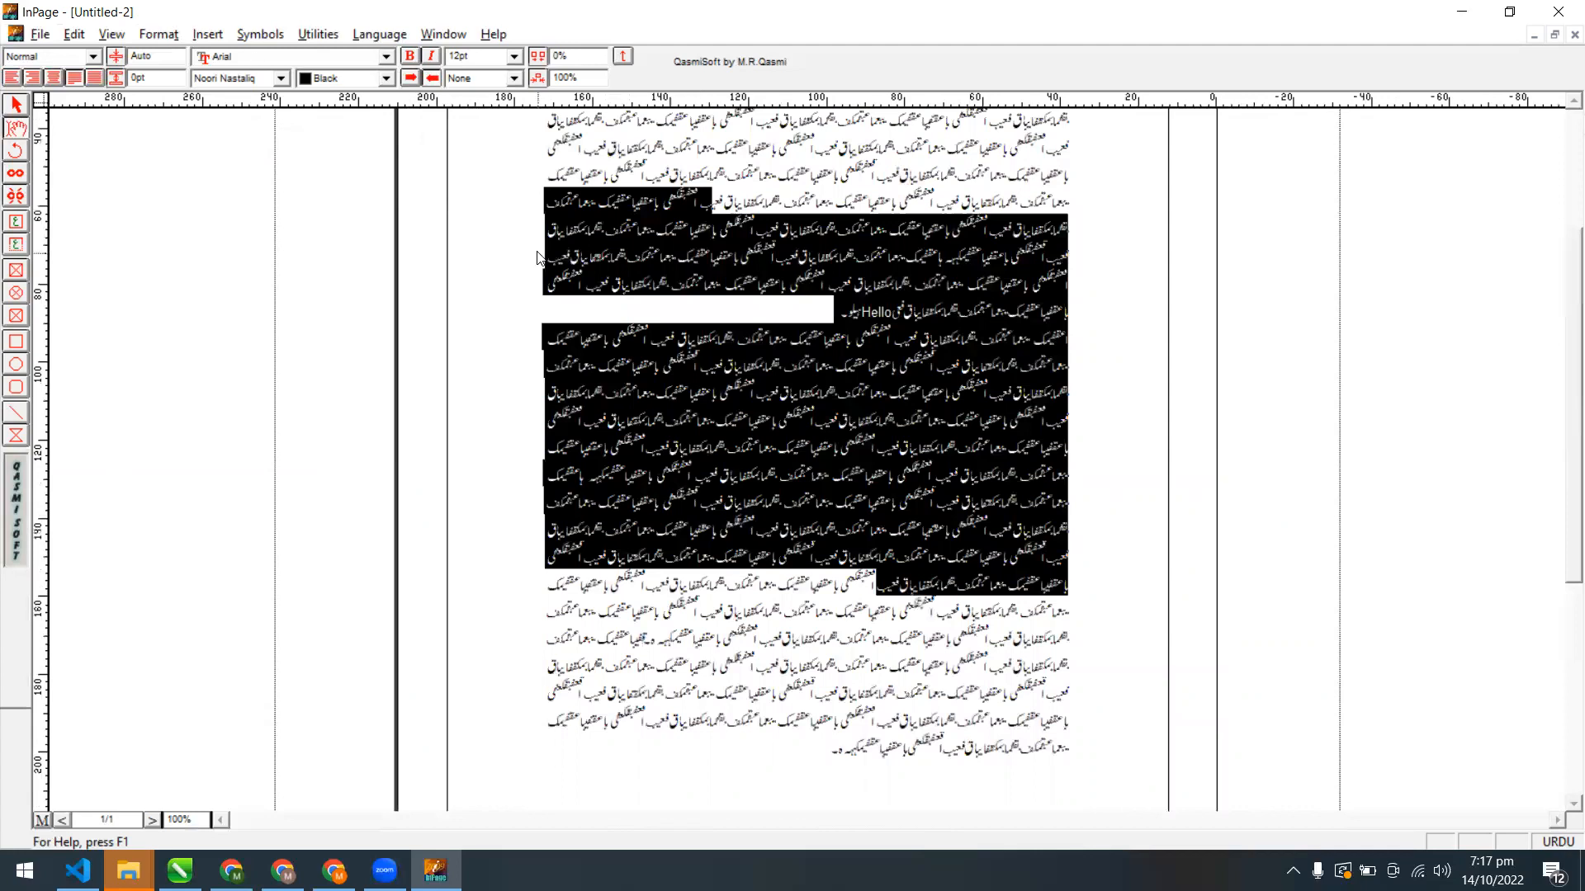
pyautogui.press('F9')
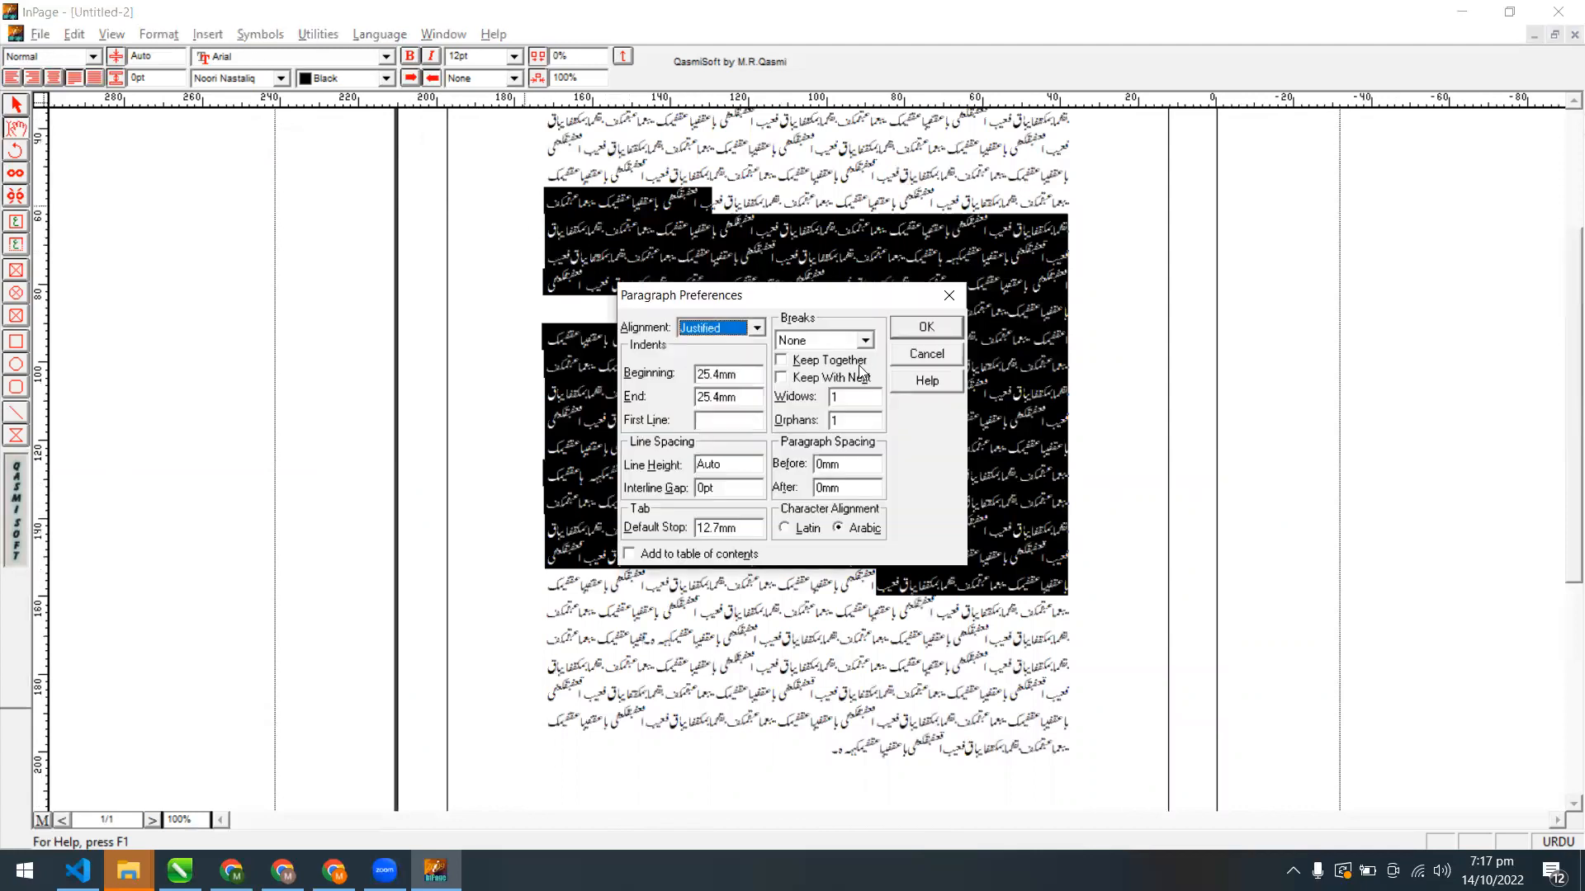
pyautogui.moveTo(835, 302); pyautogui.dragTo(836, 272)
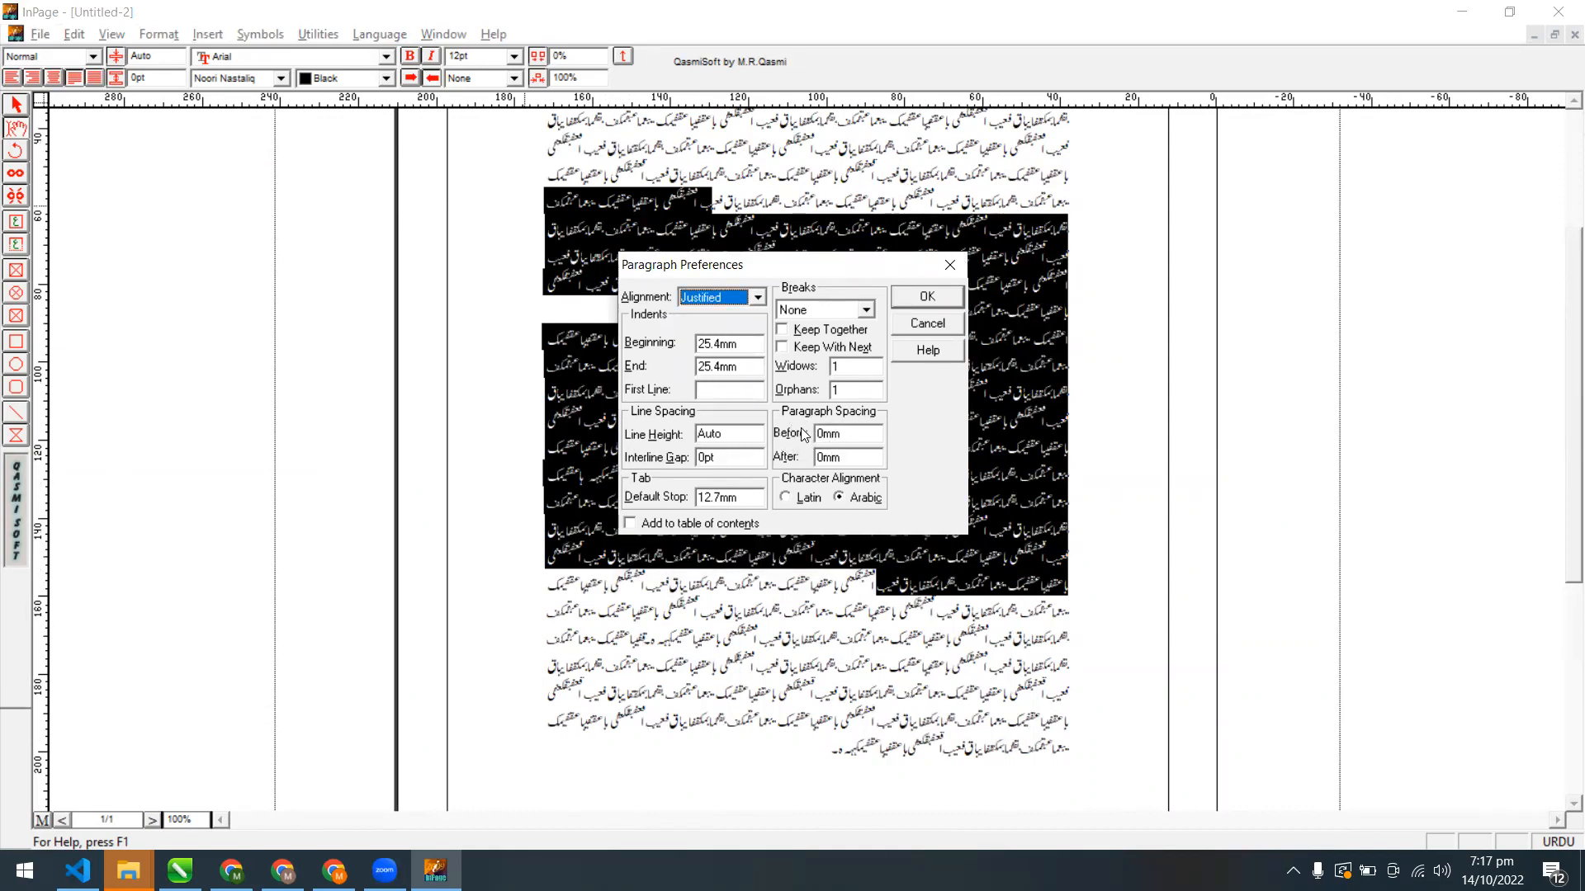
pyautogui.click(869, 431)
pyautogui.moveTo(868, 431); pyautogui.dragTo(741, 430)
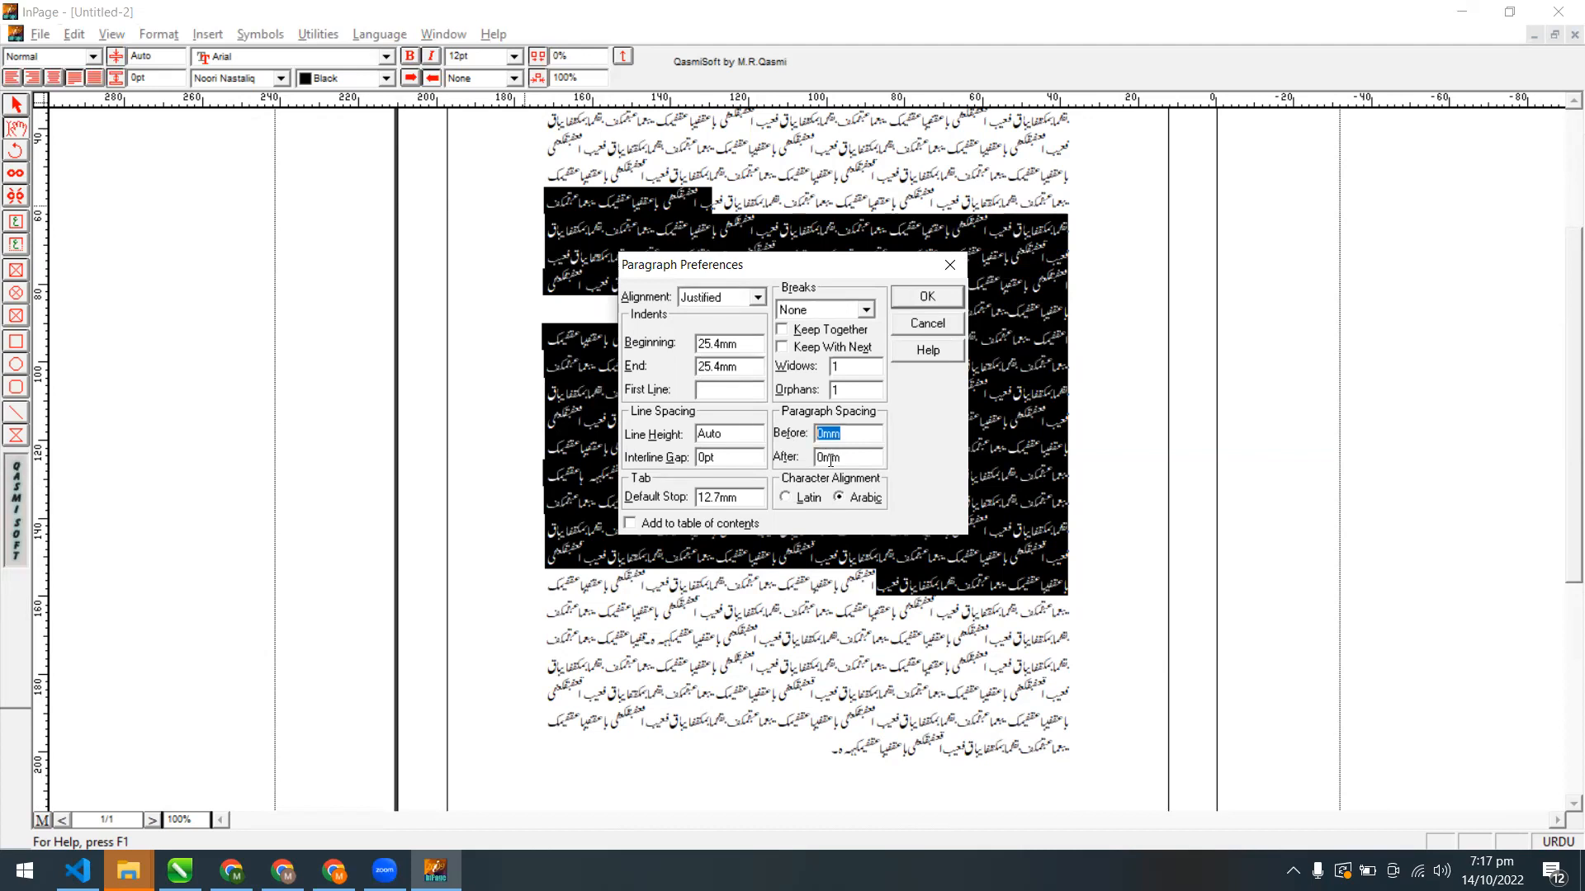
pyautogui.moveTo(840, 461); pyautogui.dragTo(805, 467)
pyautogui.click(954, 327)
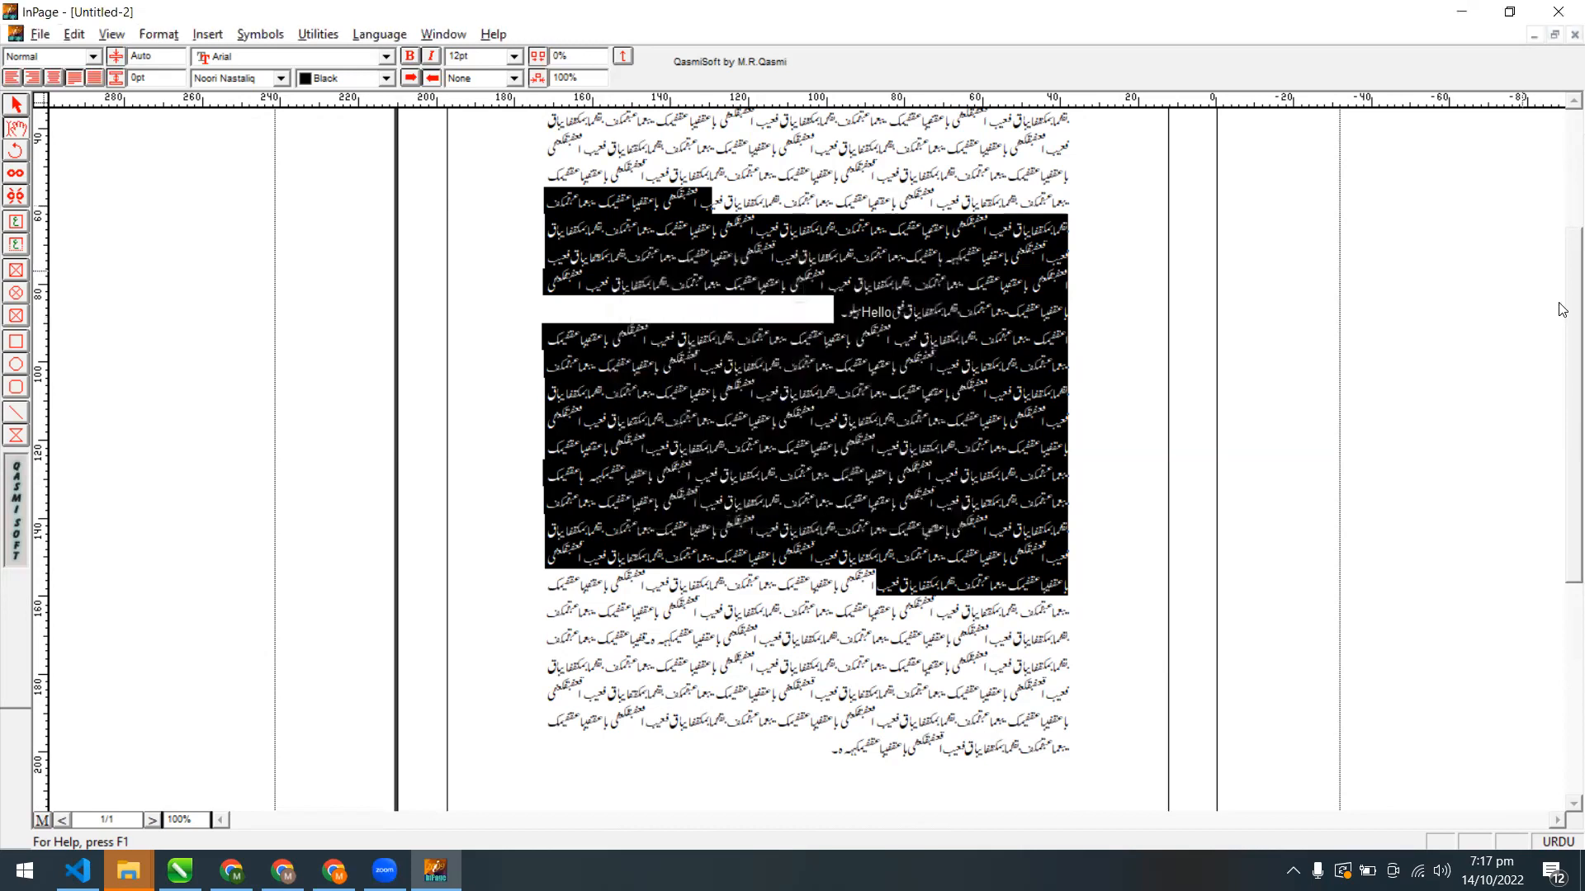
# Set the first Urdu paragraph's spacing to 10 mm before and 10 mm after
pyautogui.scroll(3, 941, 303)
pyautogui.click(865, 236)
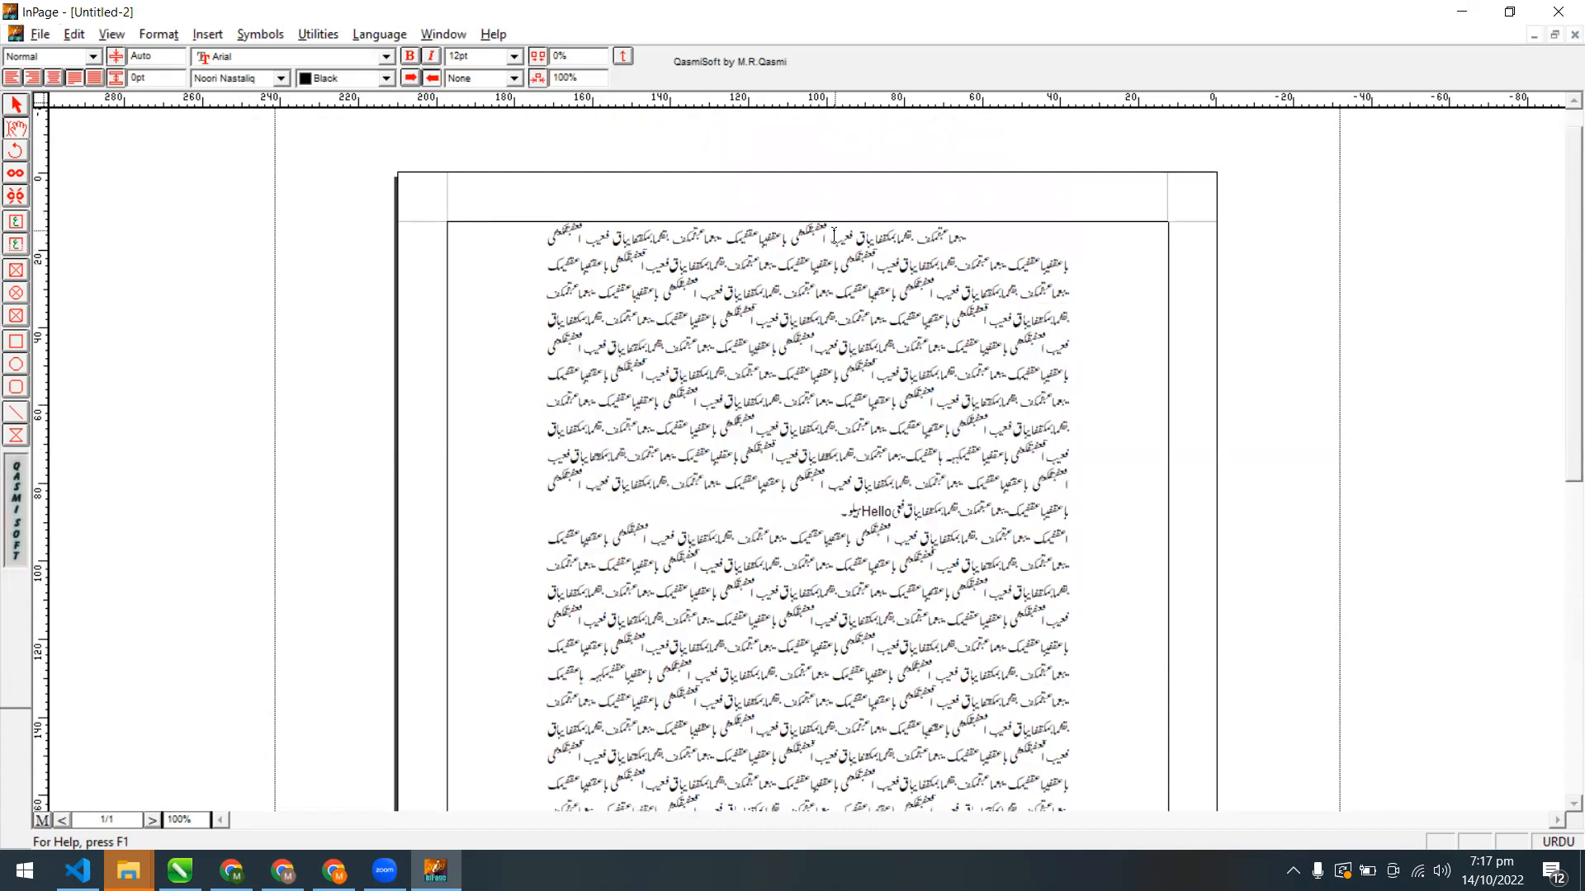
pyautogui.hotkey('ctrl', 'm')
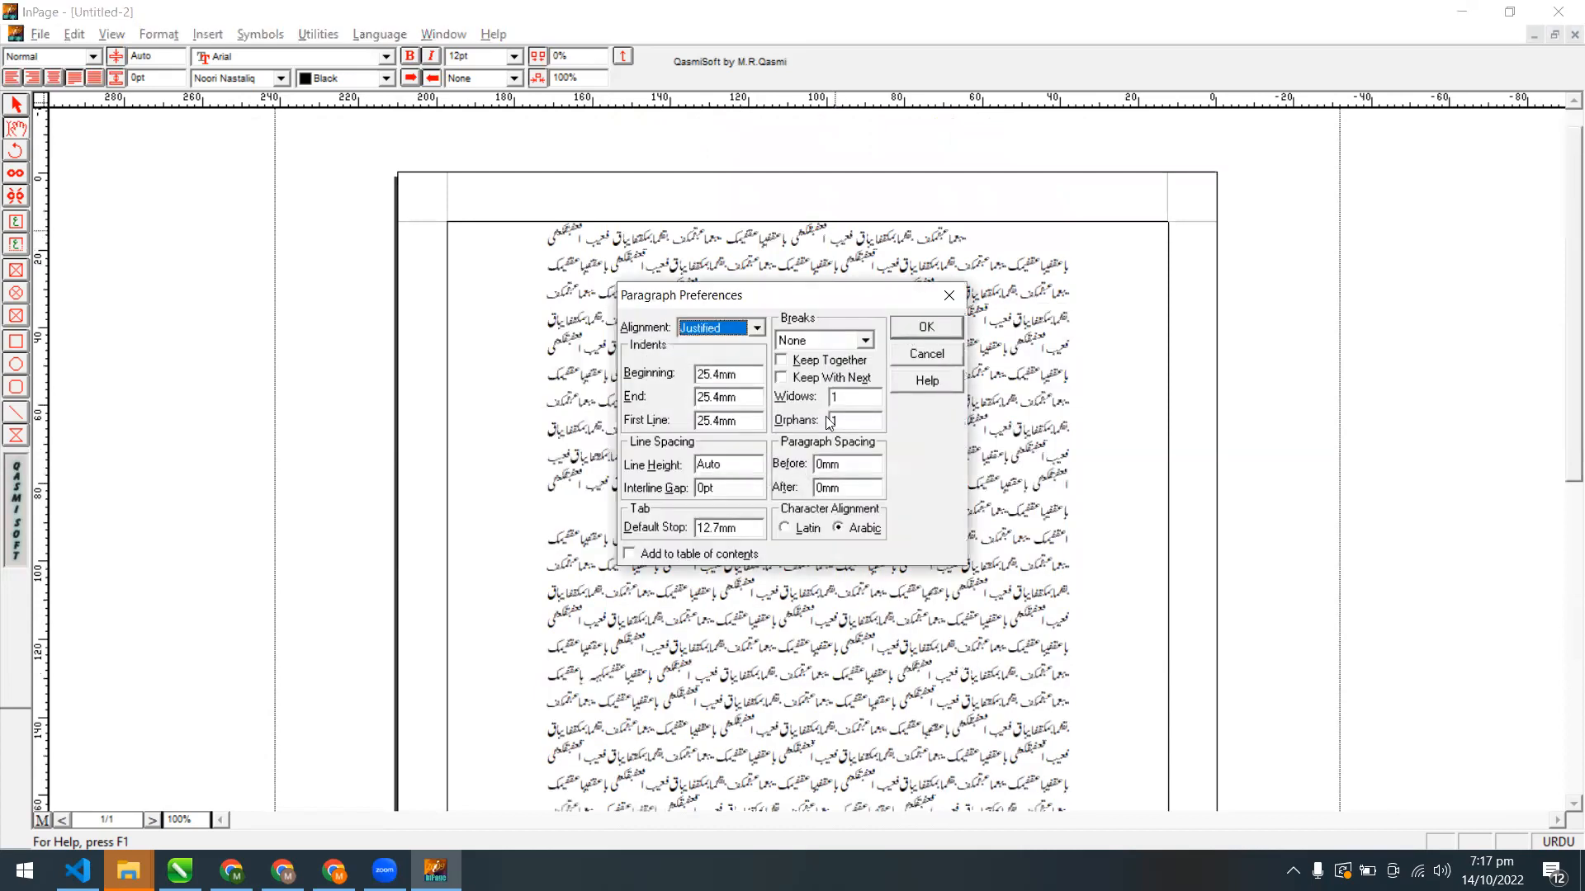
pyautogui.moveTo(859, 464); pyautogui.dragTo(776, 467)
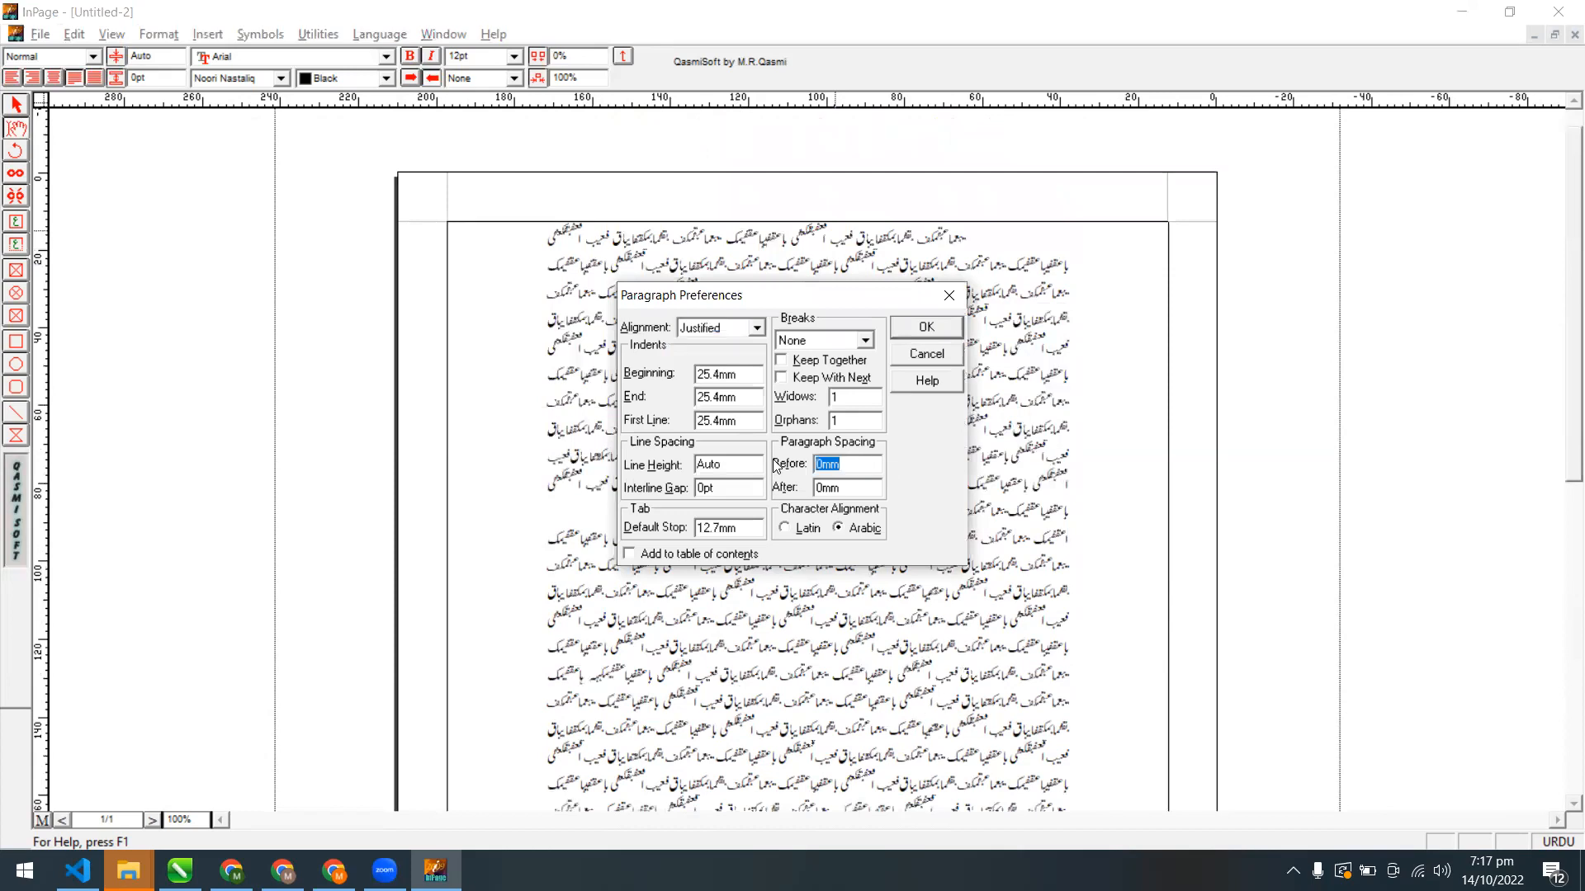
pyautogui.write('10mm')
pyautogui.press('BackSpace')
pyautogui.press('BackSpace')
pyautogui.moveTo(807, 484); pyautogui.dragTo(728, 483)
pyautogui.write('10')
pyautogui.click(946, 329)
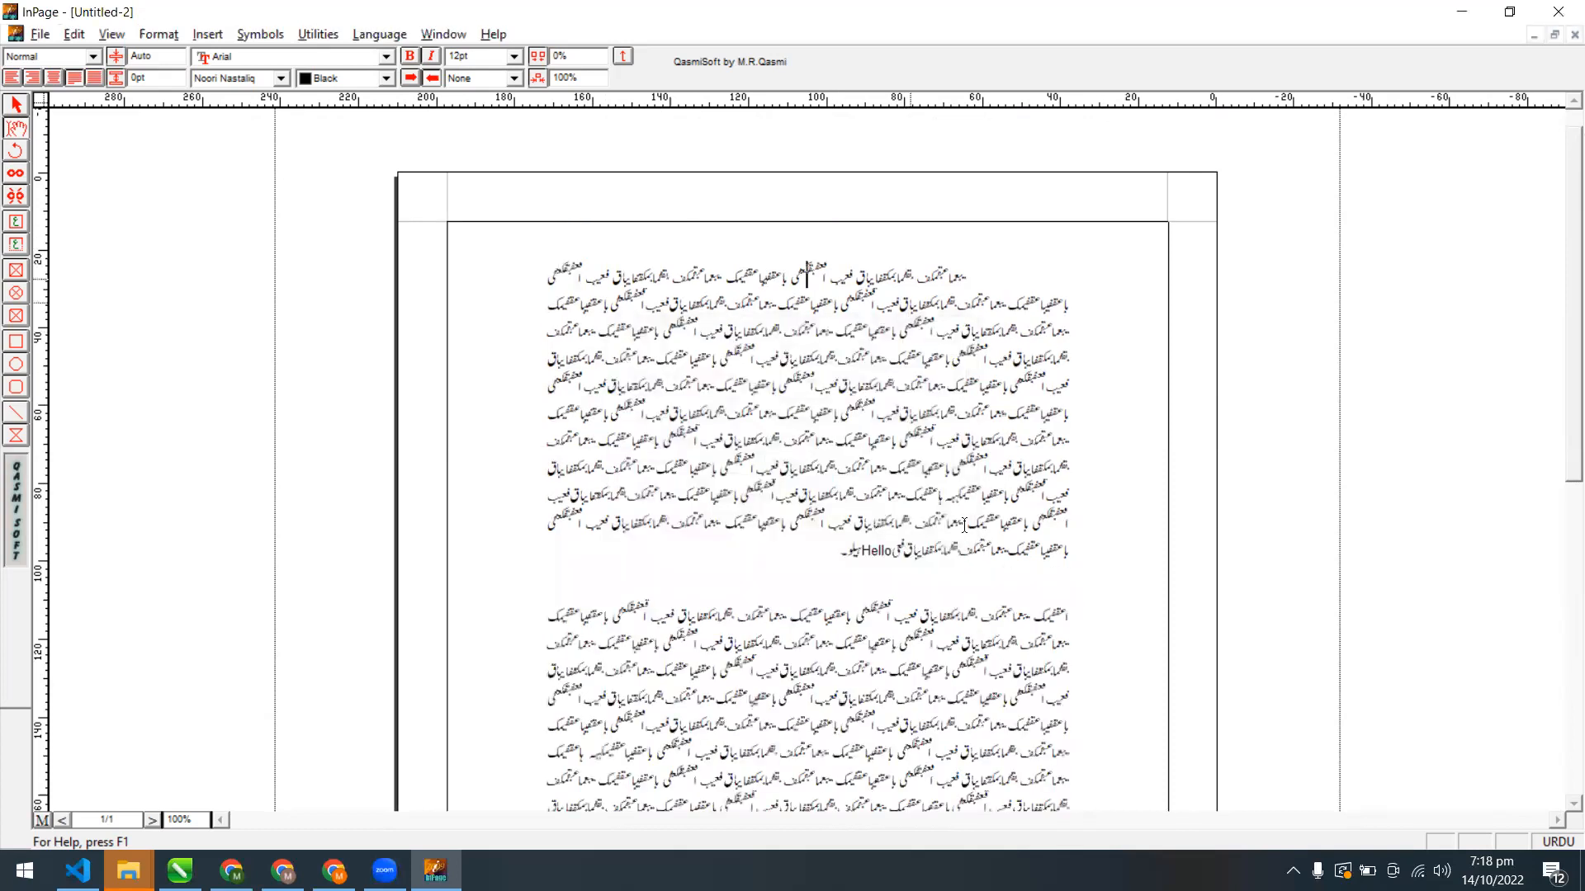
# Split the second Urdu paragraph midway with a full stop "۔" and a paragraph break, and start a new paragraph after its last line
pyautogui.scroll(-2, 1563, 472)
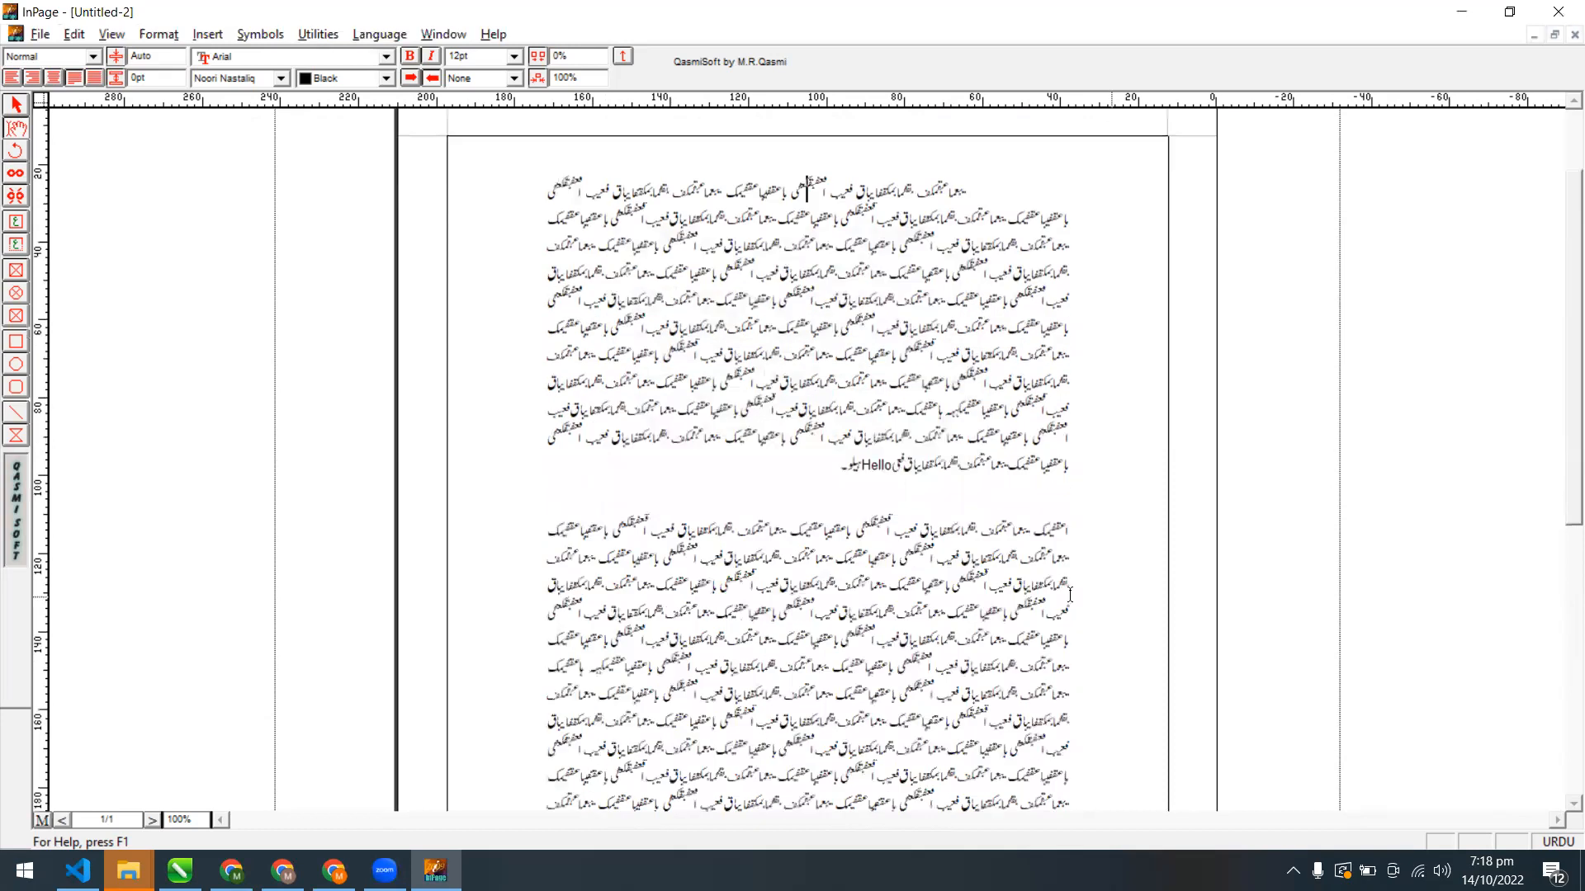
pyautogui.scroll(-4, 1563, 533)
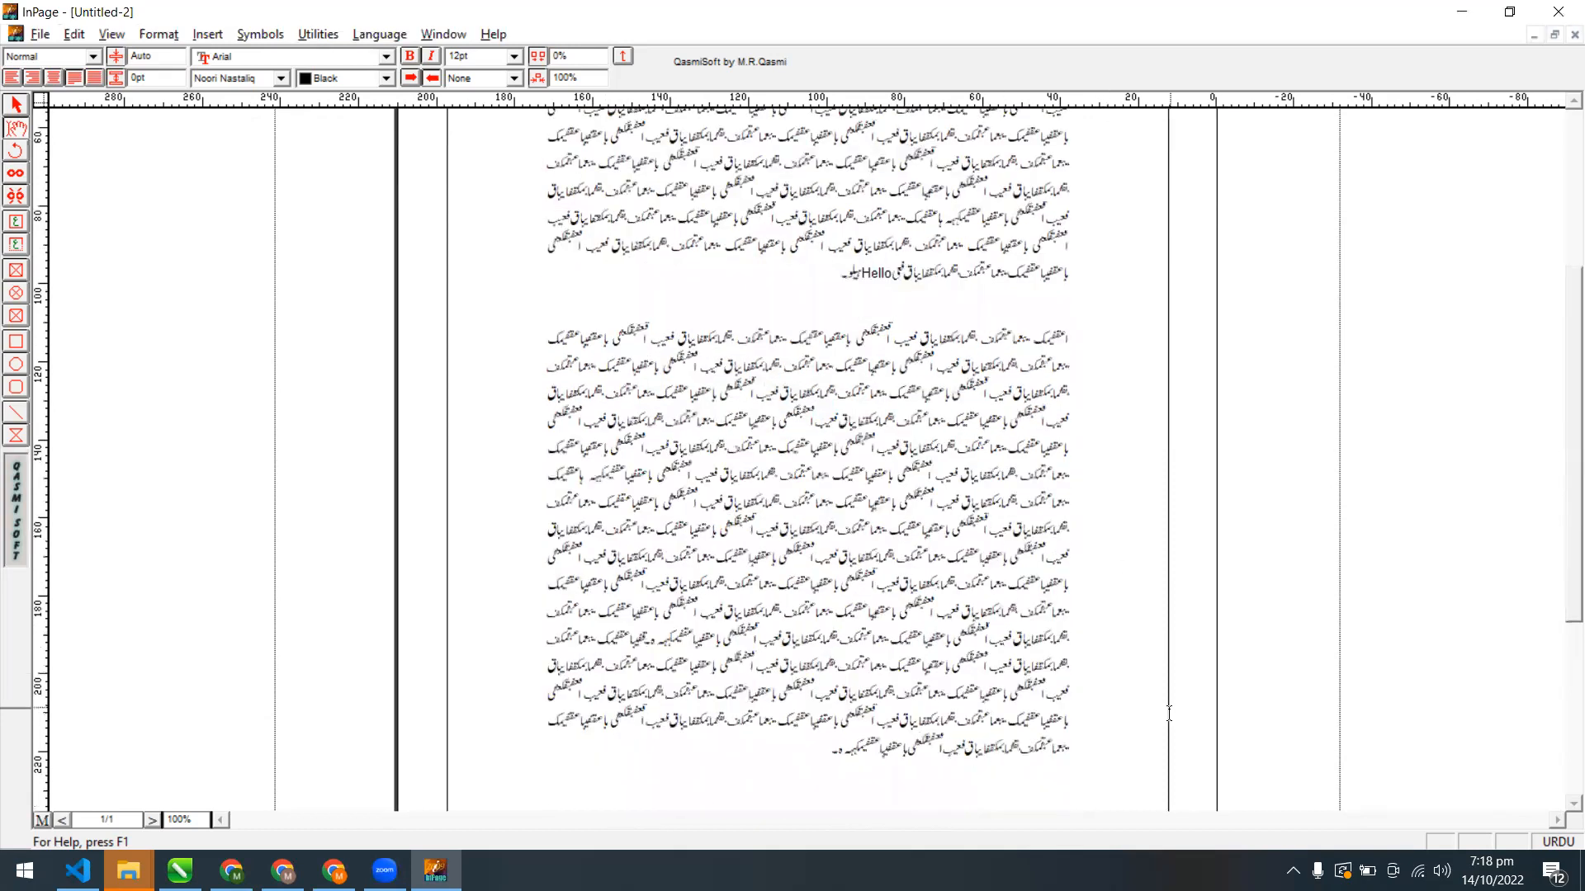
pyautogui.scroll(-3, 1562, 541)
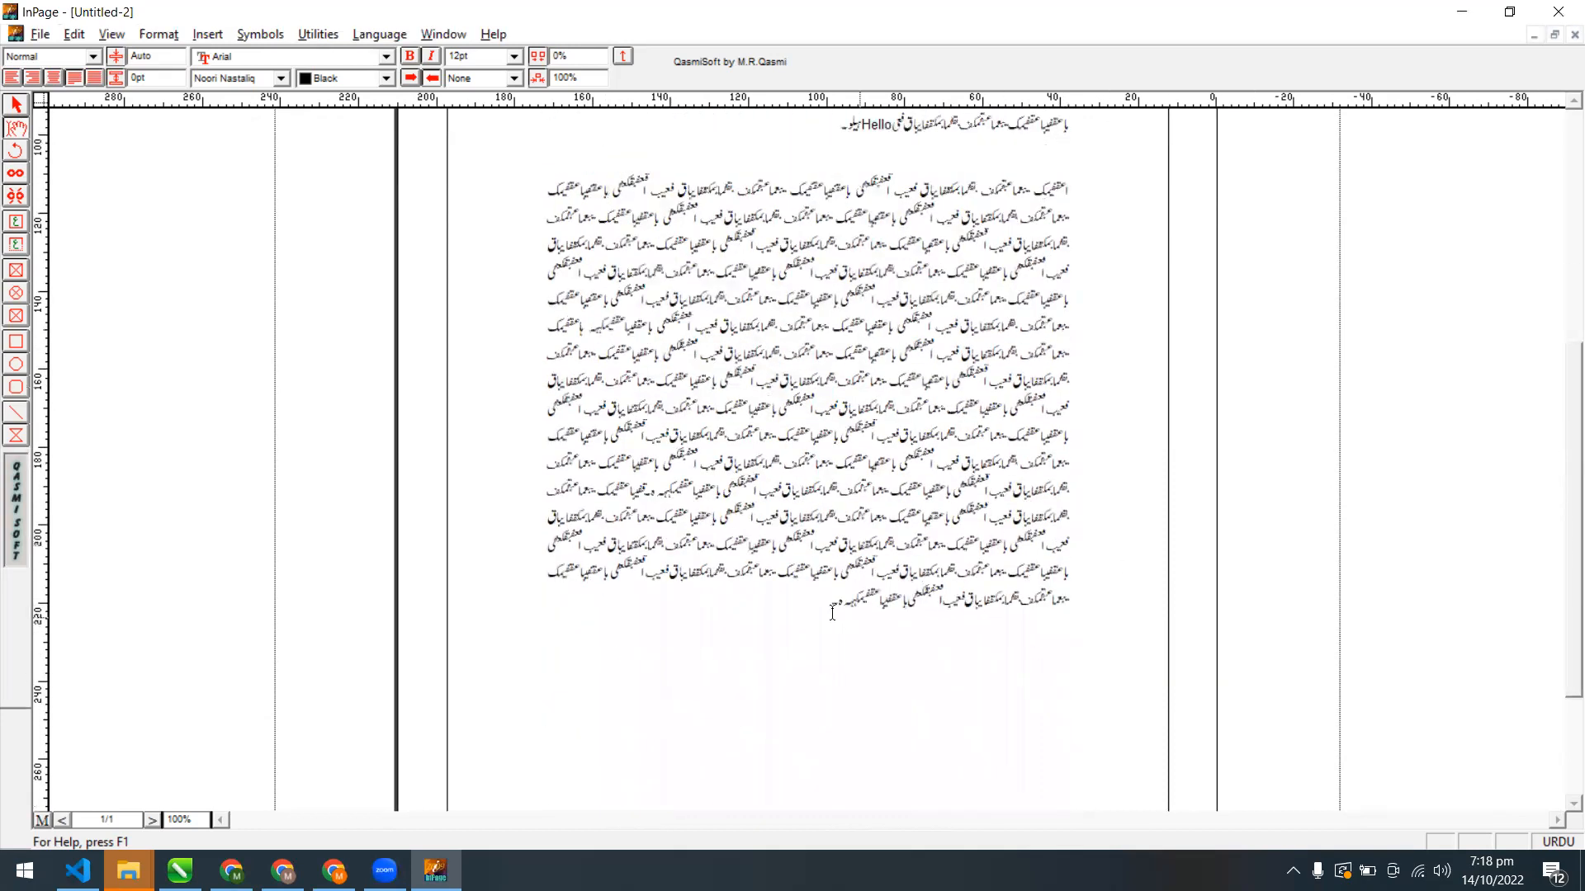
pyautogui.click(777, 408)
pyautogui.write('۔')
pyautogui.press('Return')
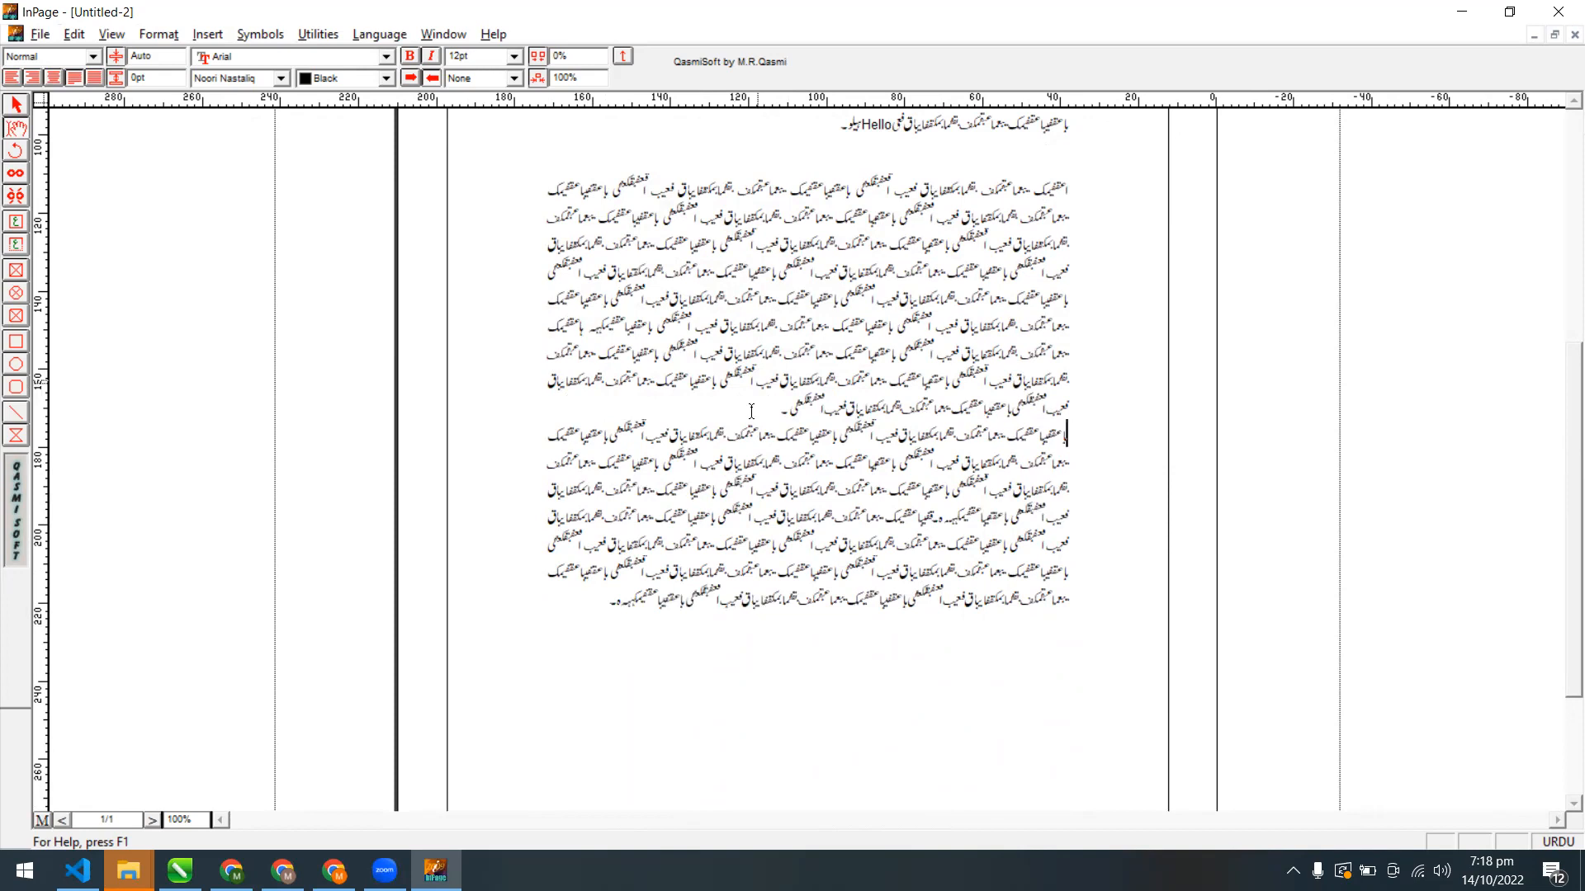
pyautogui.moveTo(816, 271); pyautogui.dragTo(866, 464)
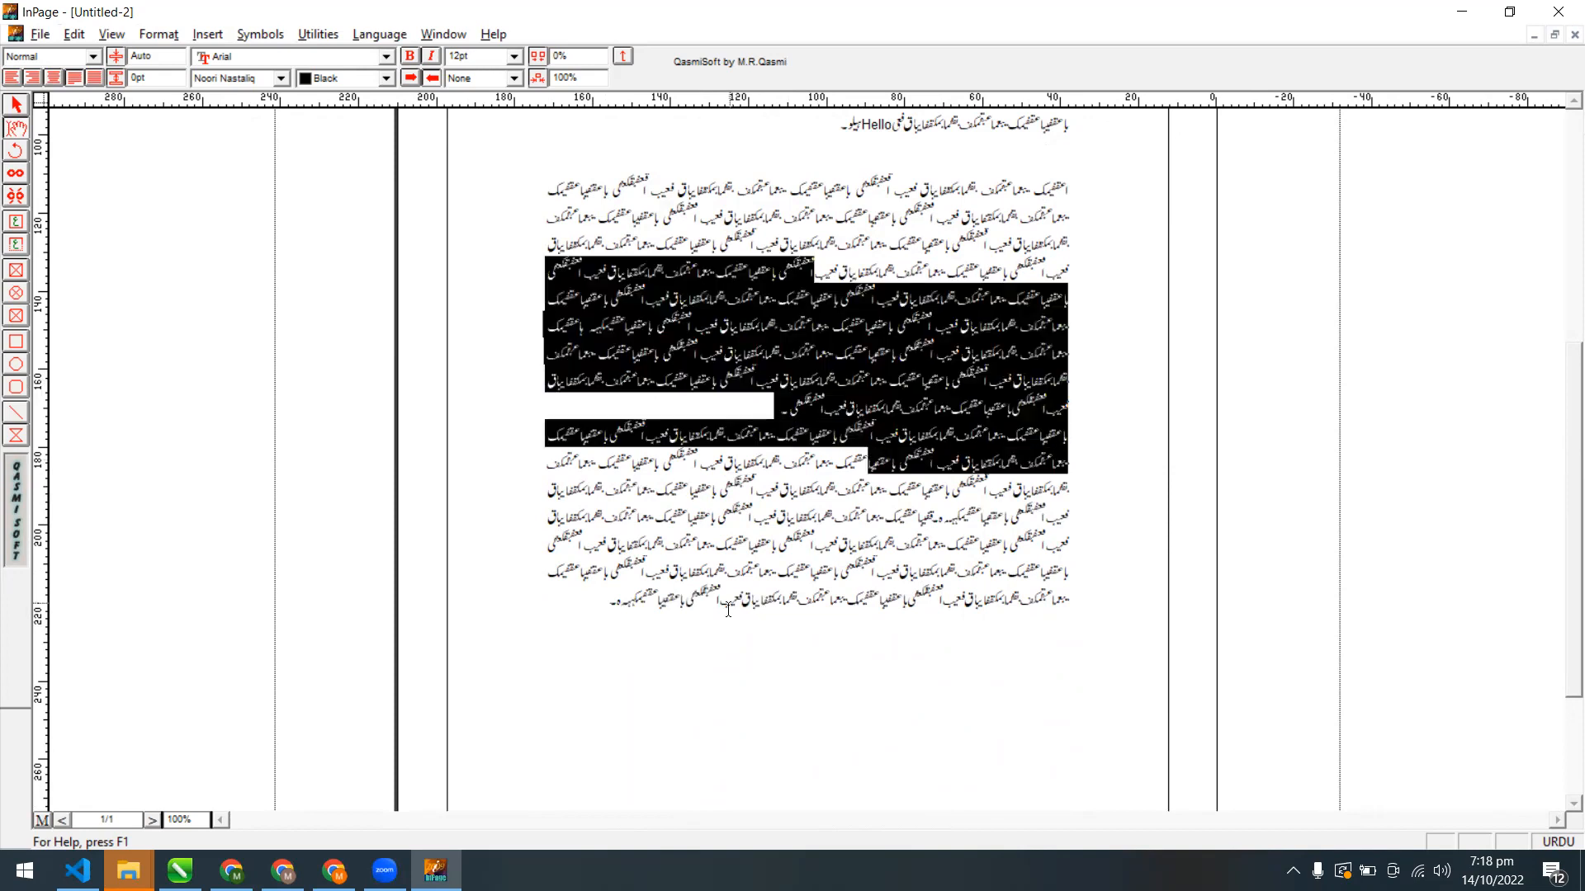
pyautogui.click(600, 608)
pyautogui.press('Return')
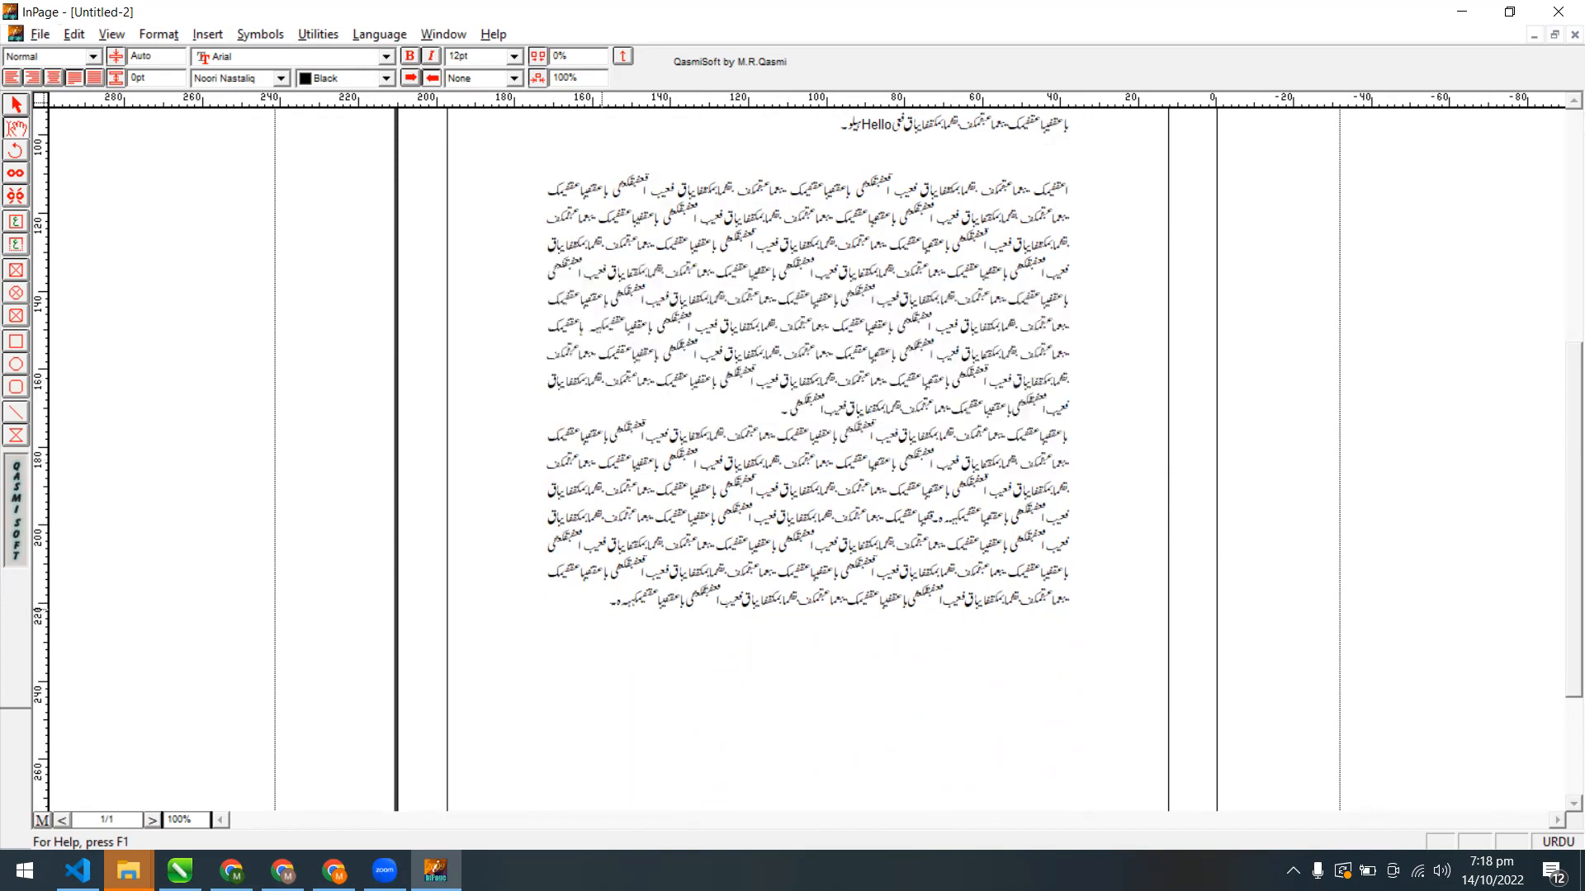
# Split the second Urdu paragraph with a paragraph break partway through its fifth line
pyautogui.hotkey('ctrl', 'v')
pyautogui.hotkey('ctrl', 'z')
pyautogui.click(781, 304)
pyautogui.press('Return')
# Set the paragraph spacing of the three Urdu paragraphs below the "Hello" line to 10 mm before and 10 mm after
pyautogui.moveTo(789, 192); pyautogui.dragTo(814, 273)
pyautogui.moveTo(888, 428); pyautogui.dragTo(930, 523)
pyautogui.hotkey('ctrl', 'shift', 'f')
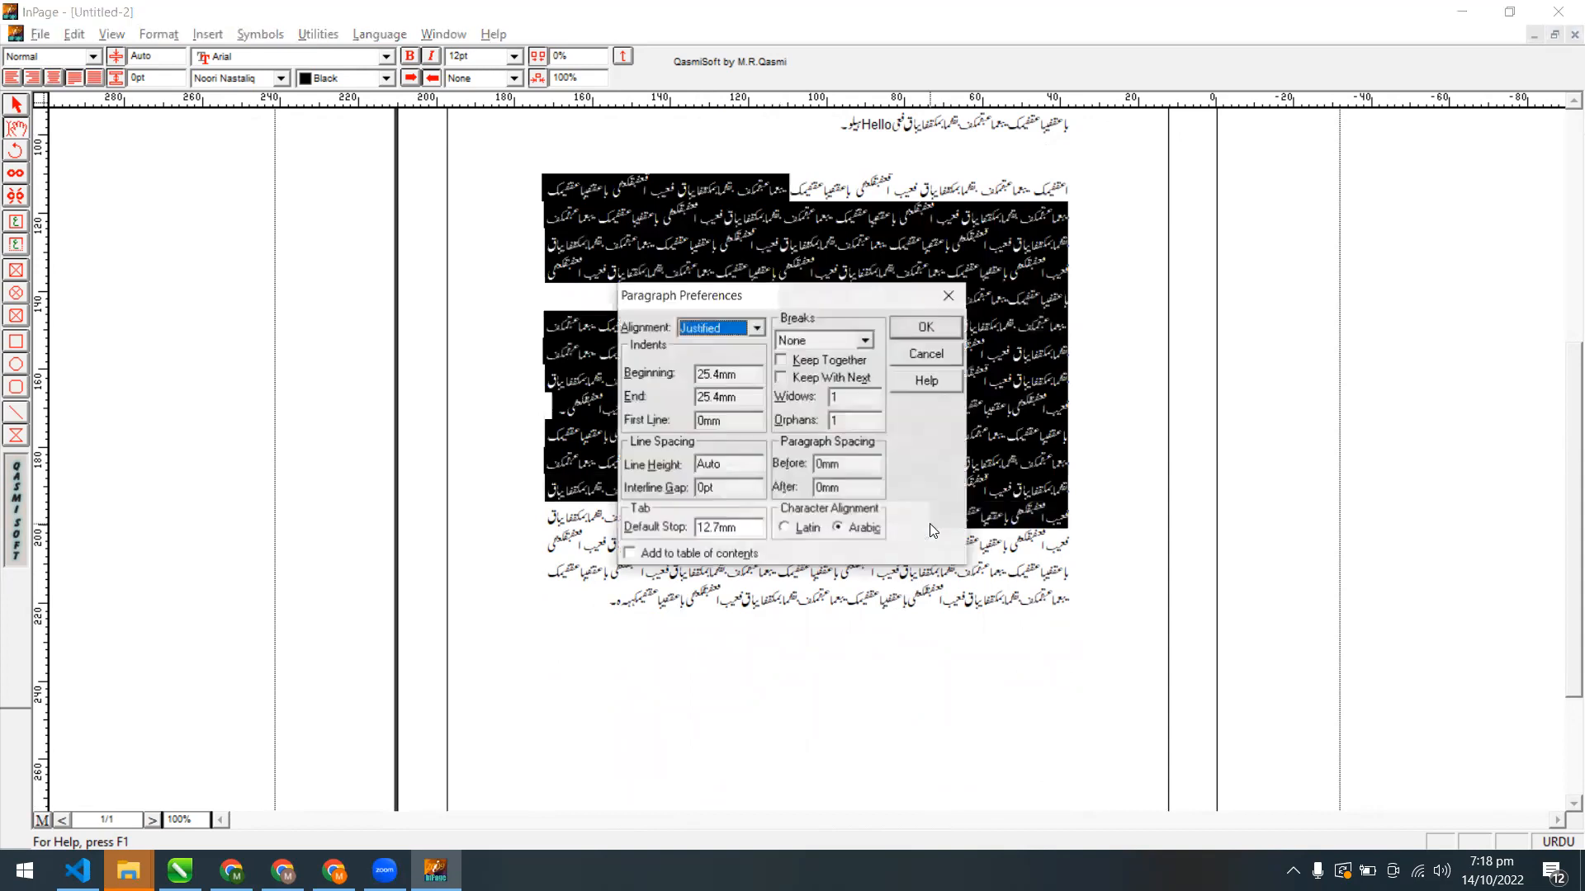
pyautogui.doubleClick(851, 487)
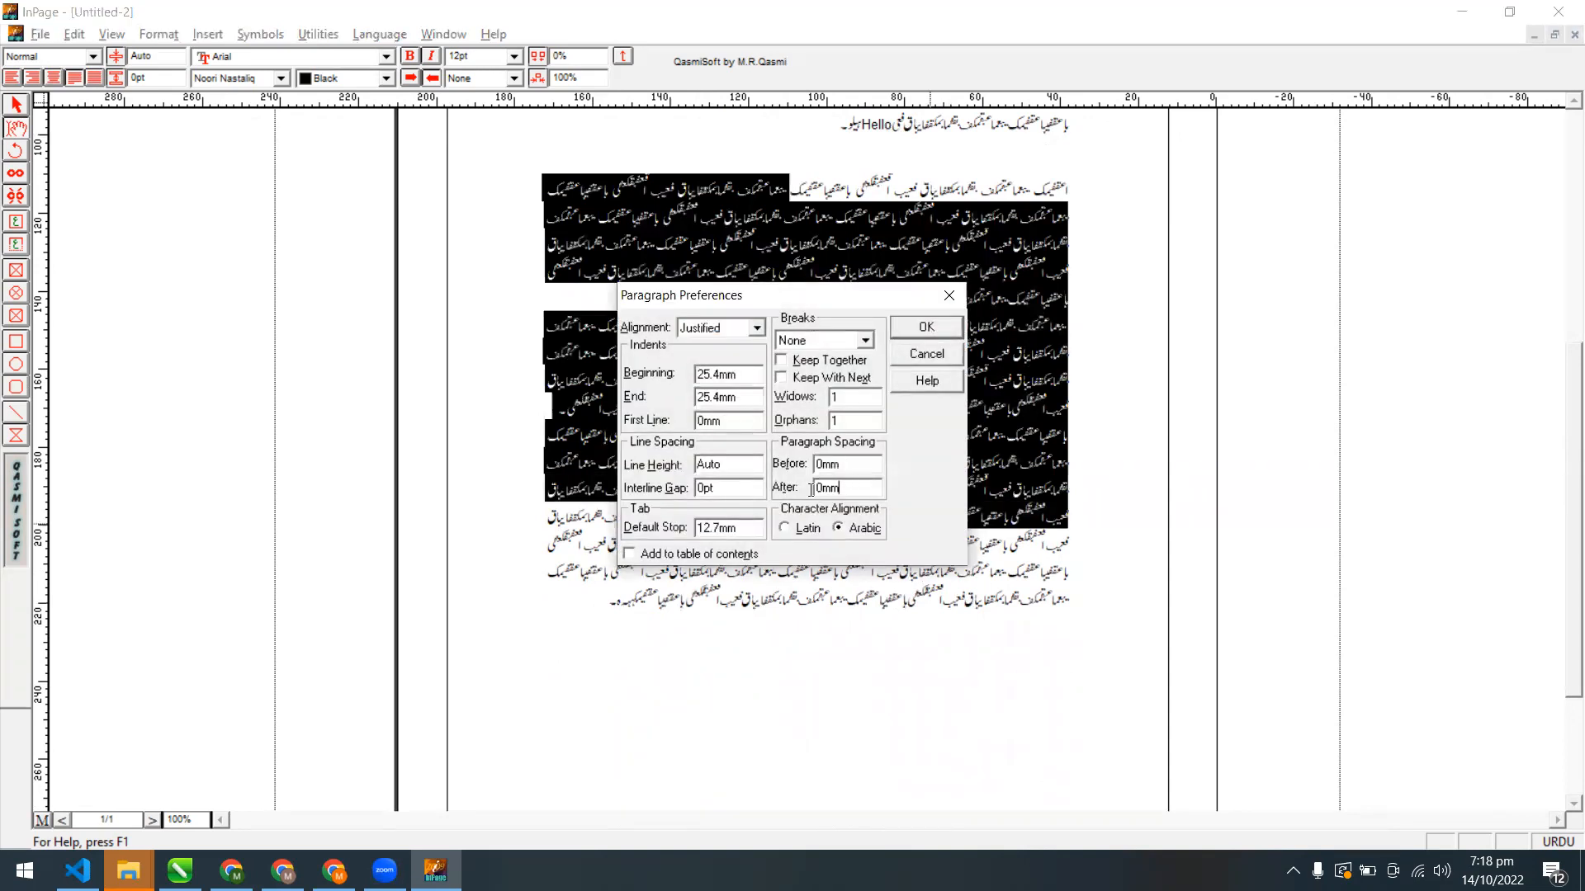
pyautogui.write('10')
pyautogui.doubleClick(851, 466)
pyautogui.write('10')
pyautogui.click(924, 327)
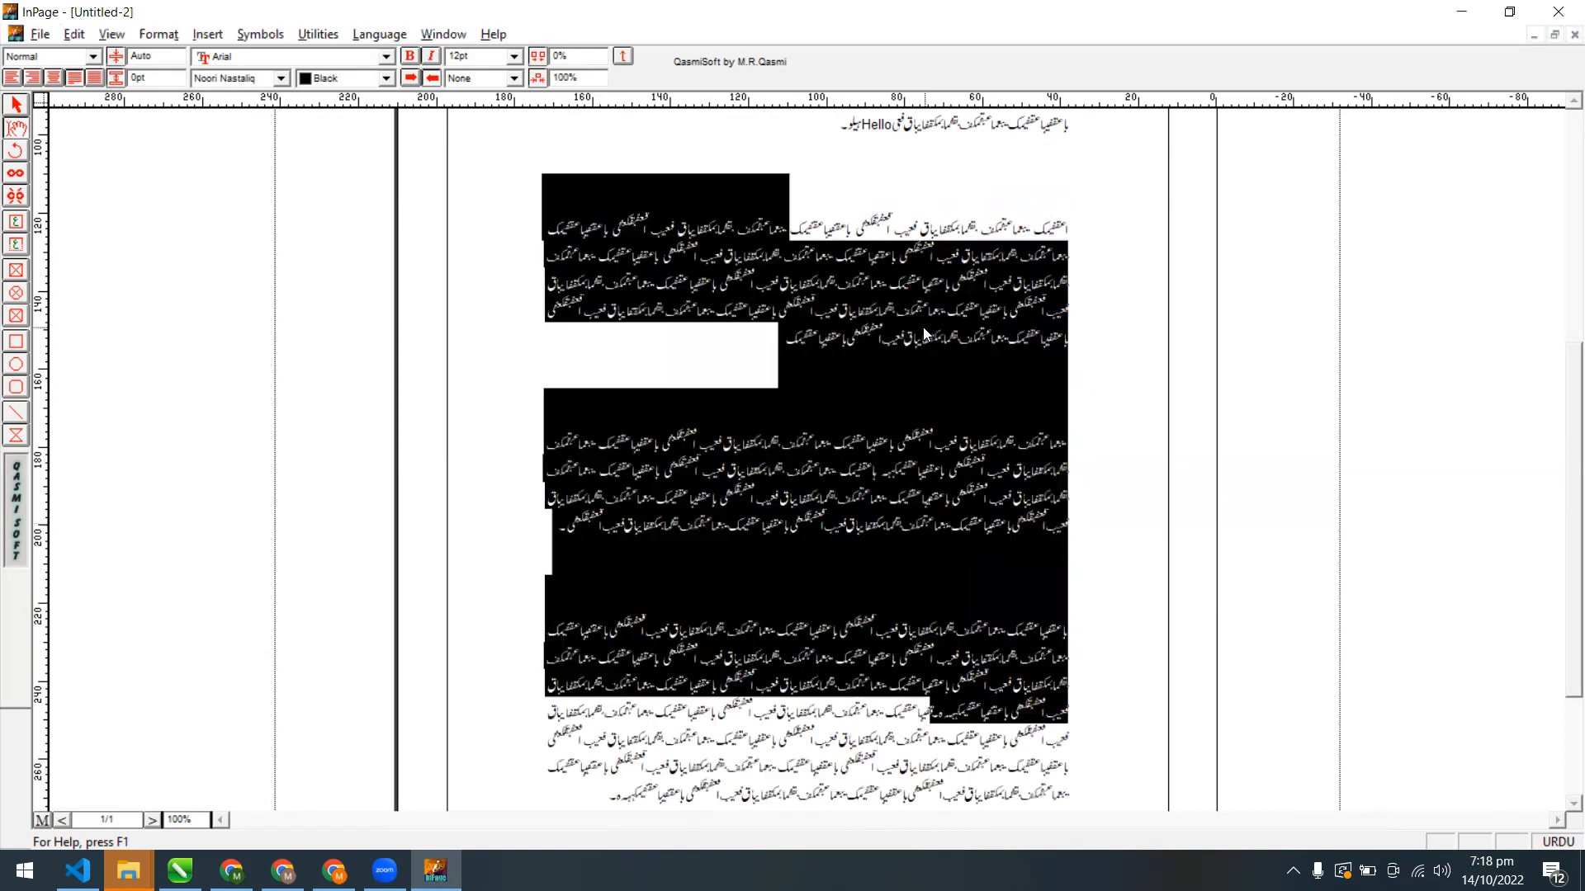
pyautogui.click(960, 524)
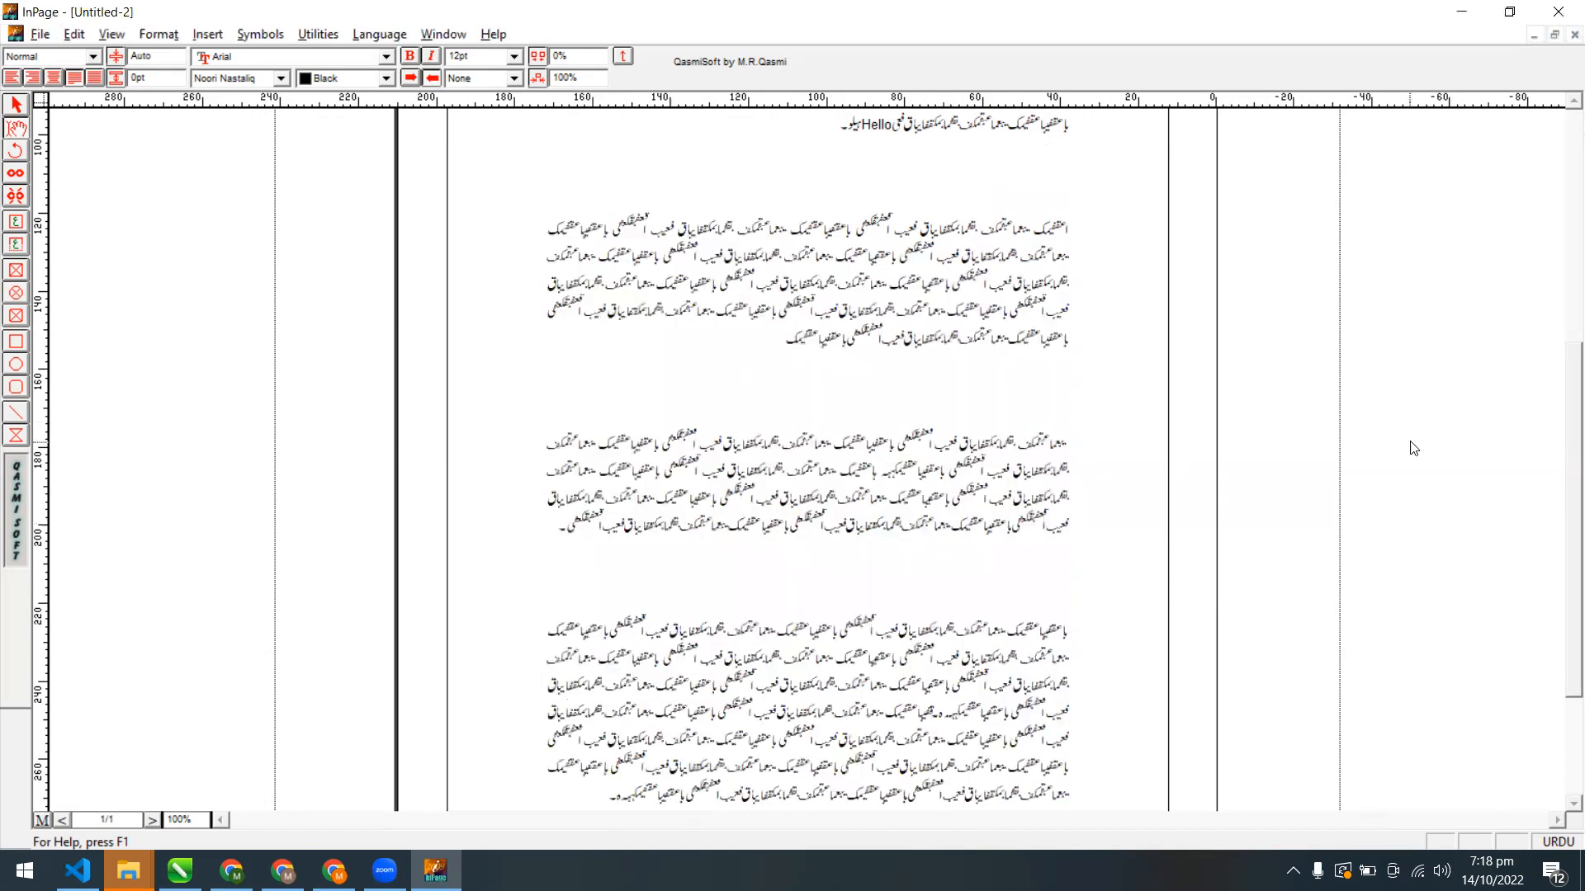
# Start a new paragraph after the last Urdu line and paste the copied text repeatedly until the document fills four pages
pyautogui.moveTo(1563, 482); pyautogui.dragTo(1563, 582)
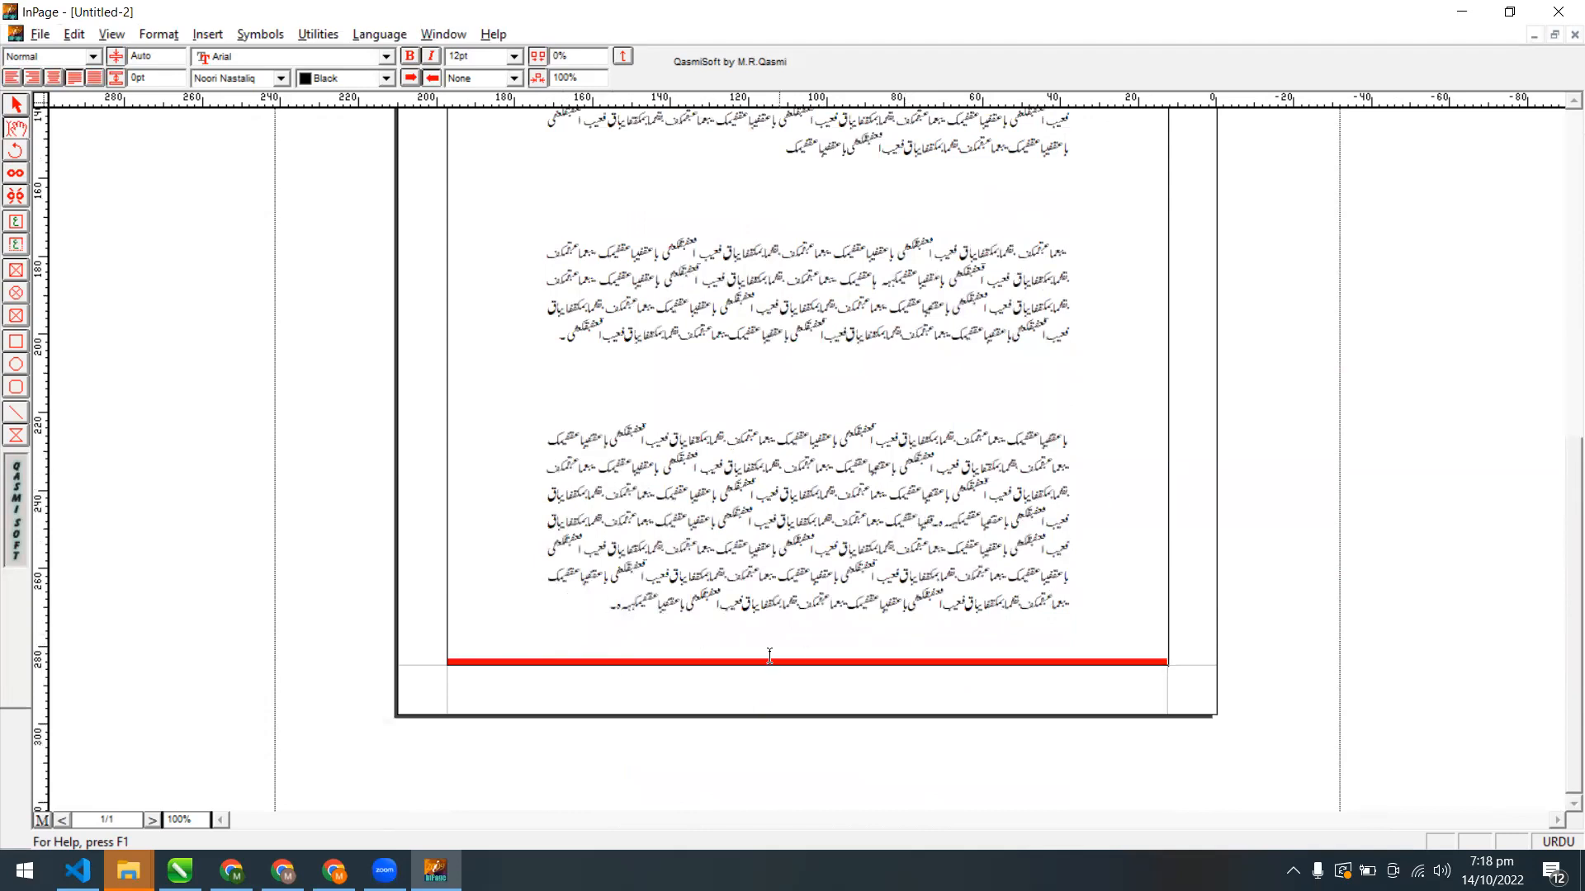
pyautogui.click(616, 637)
pyautogui.press('Return')
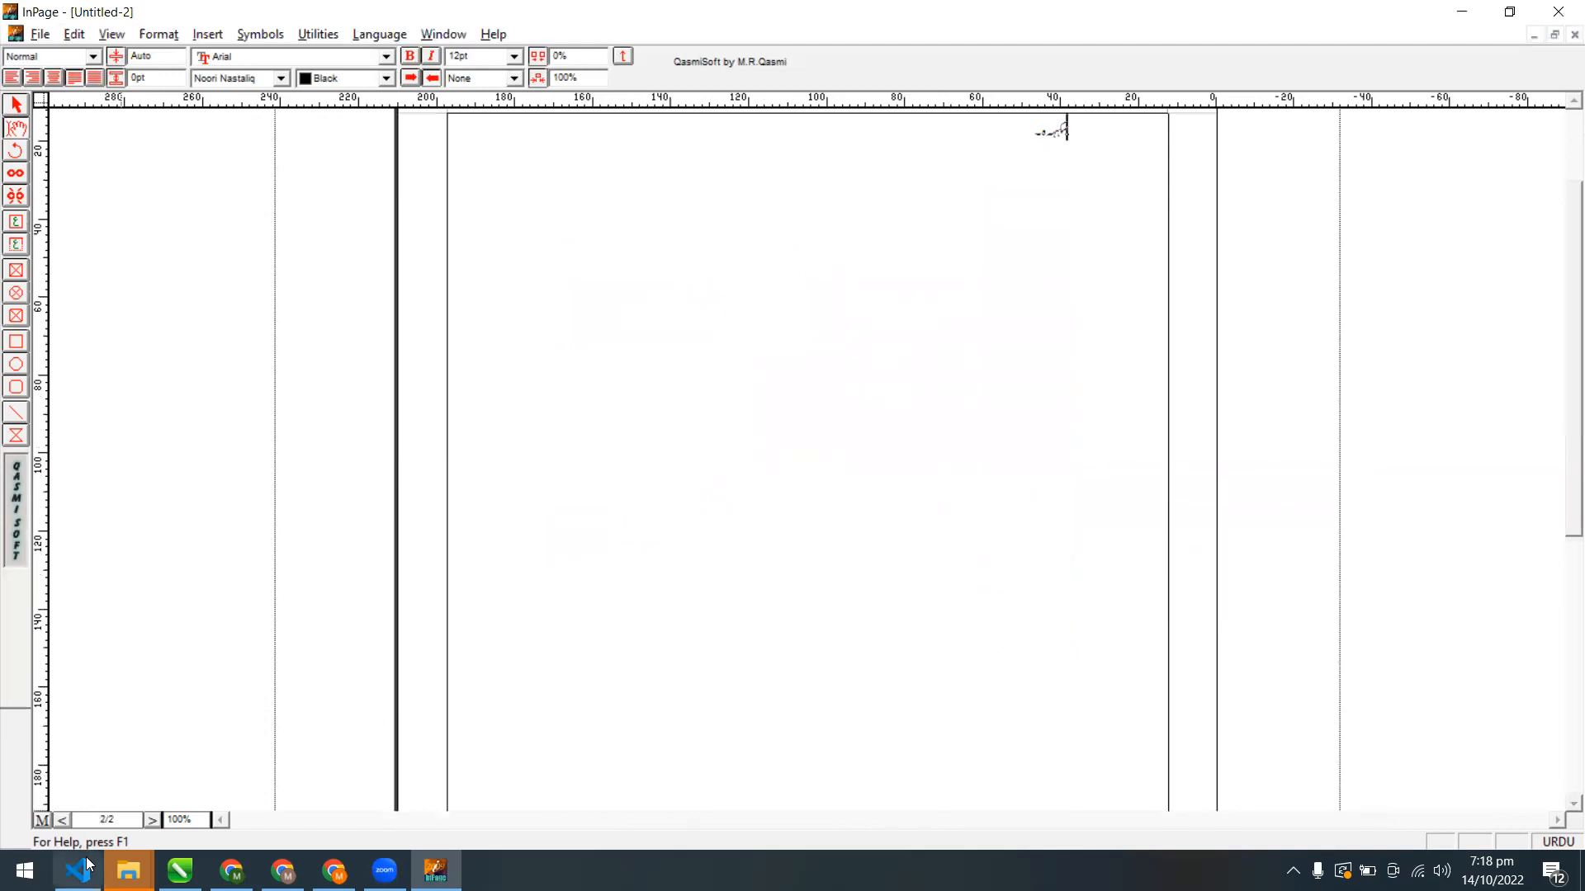
pyautogui.hotkey('ctrl', 'v')
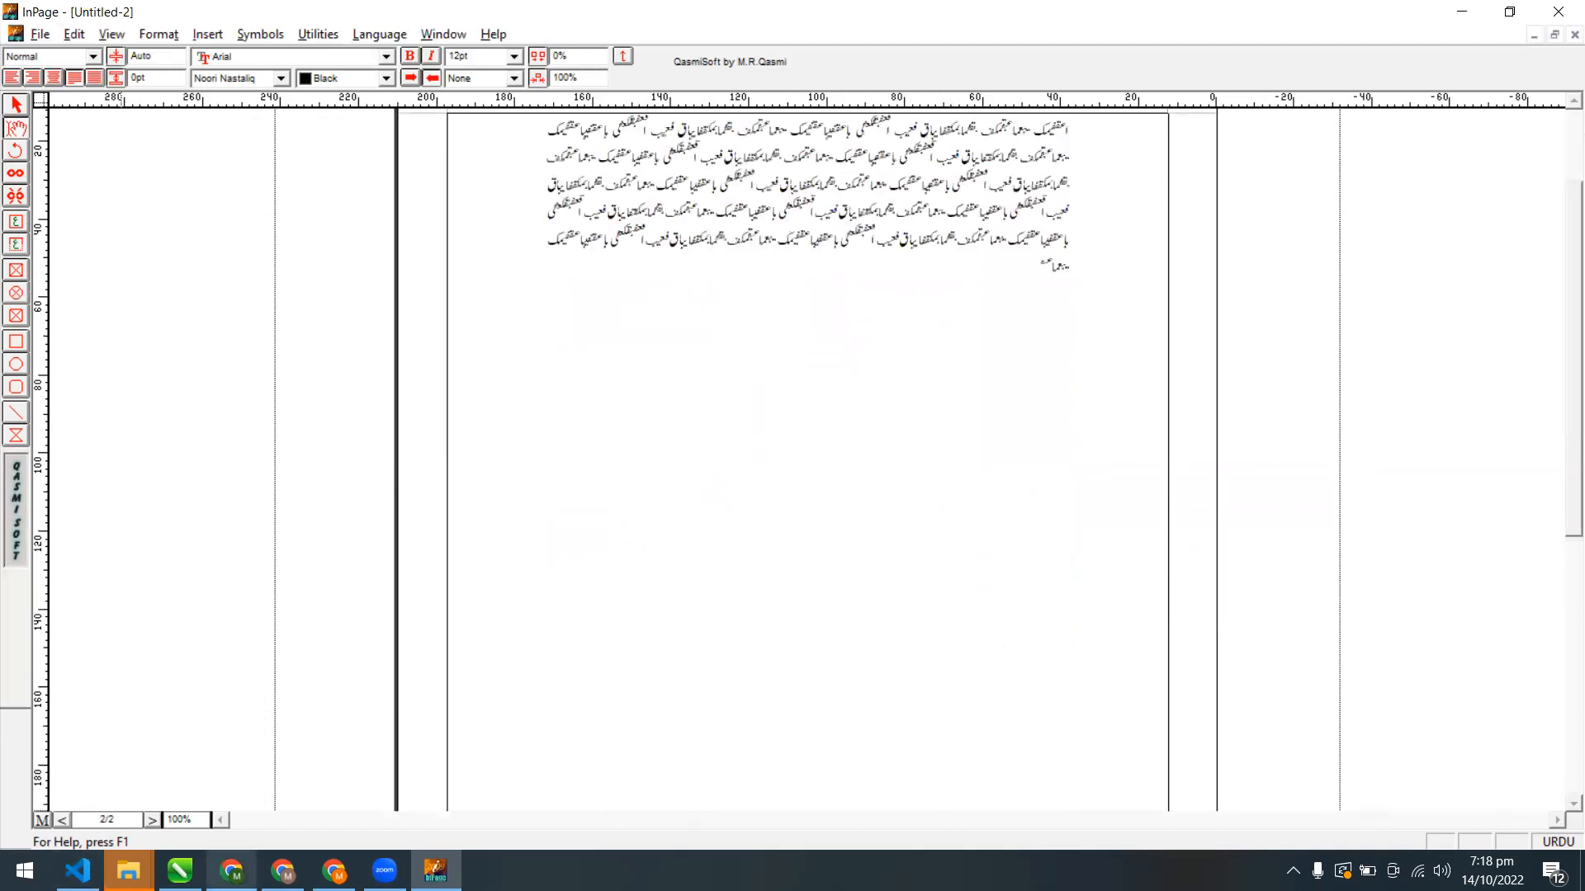
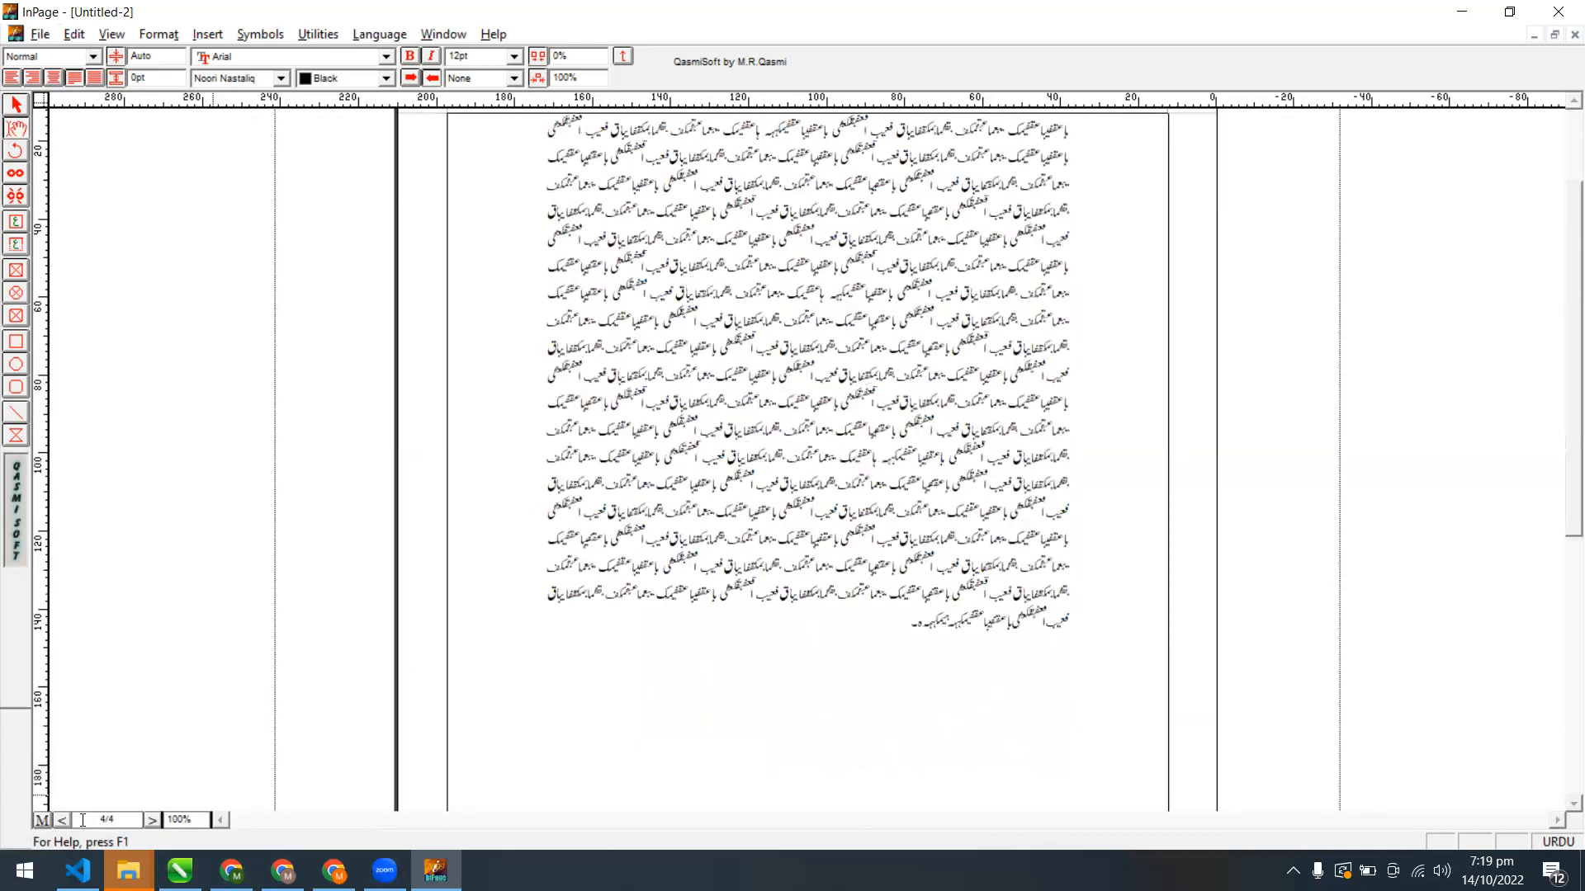
# Page forward and back through the document to examine the Urdu text on its pages
pyautogui.click(157, 824)
pyautogui.click(157, 823)
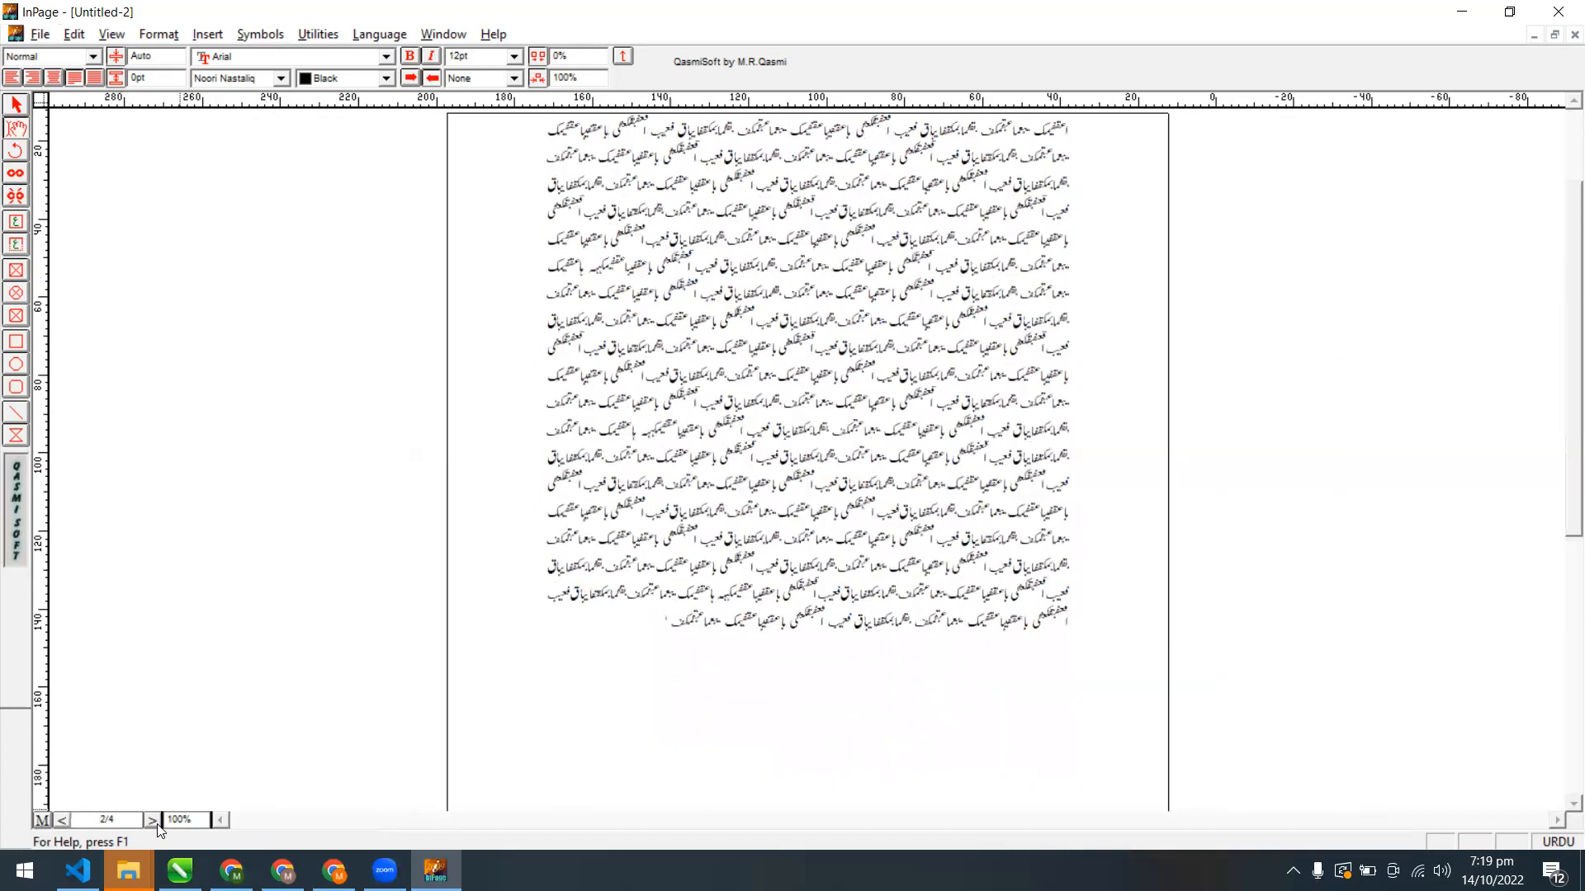
pyautogui.click(157, 823)
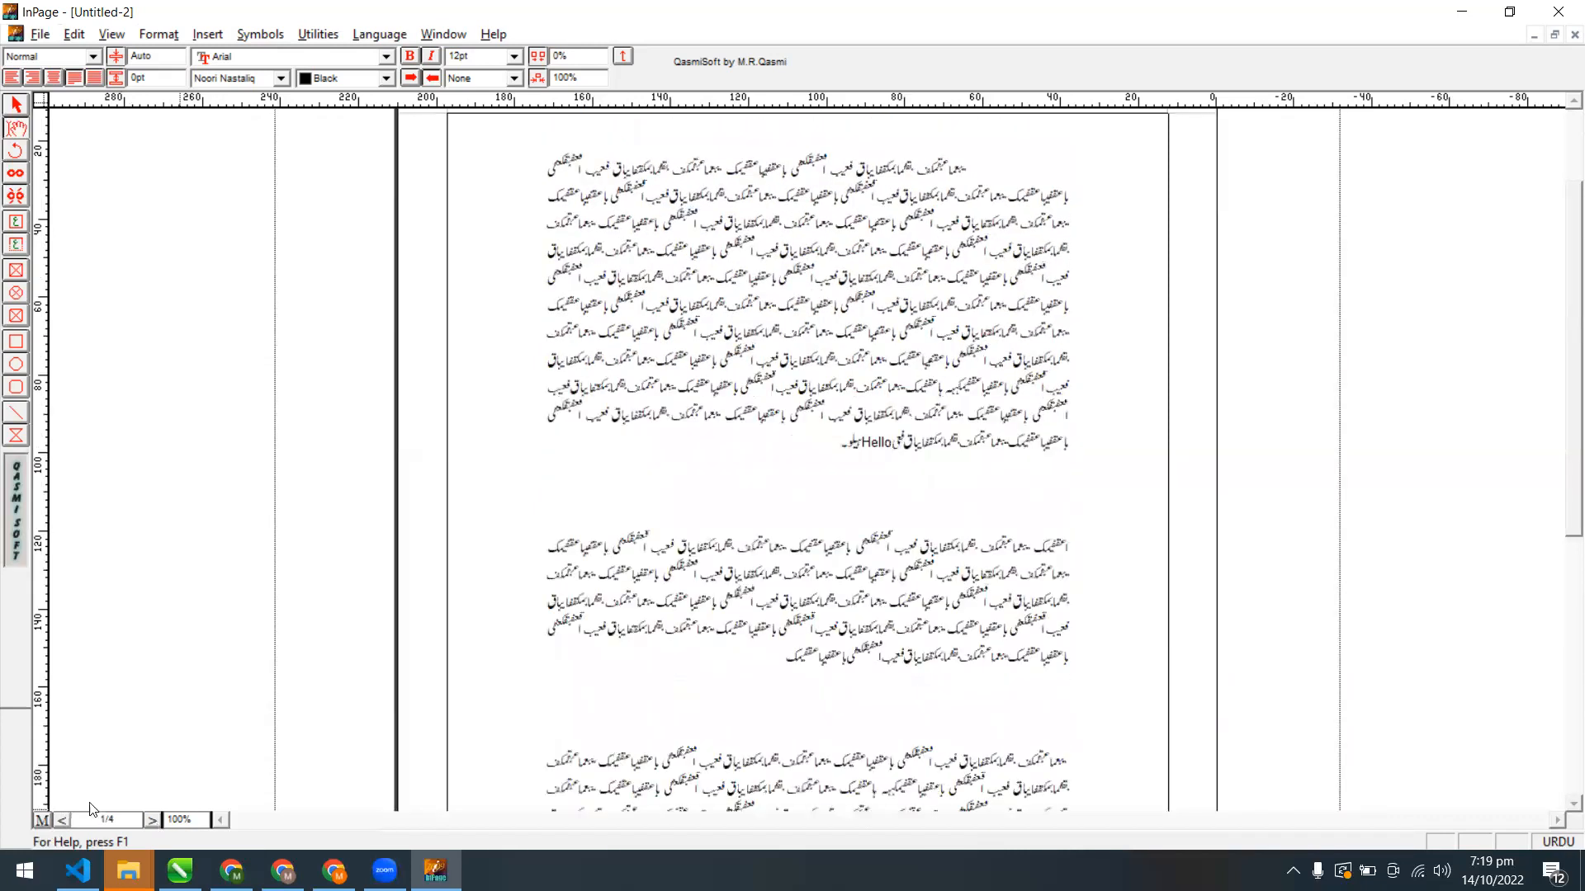
pyautogui.click(62, 821)
pyautogui.click(62, 821)
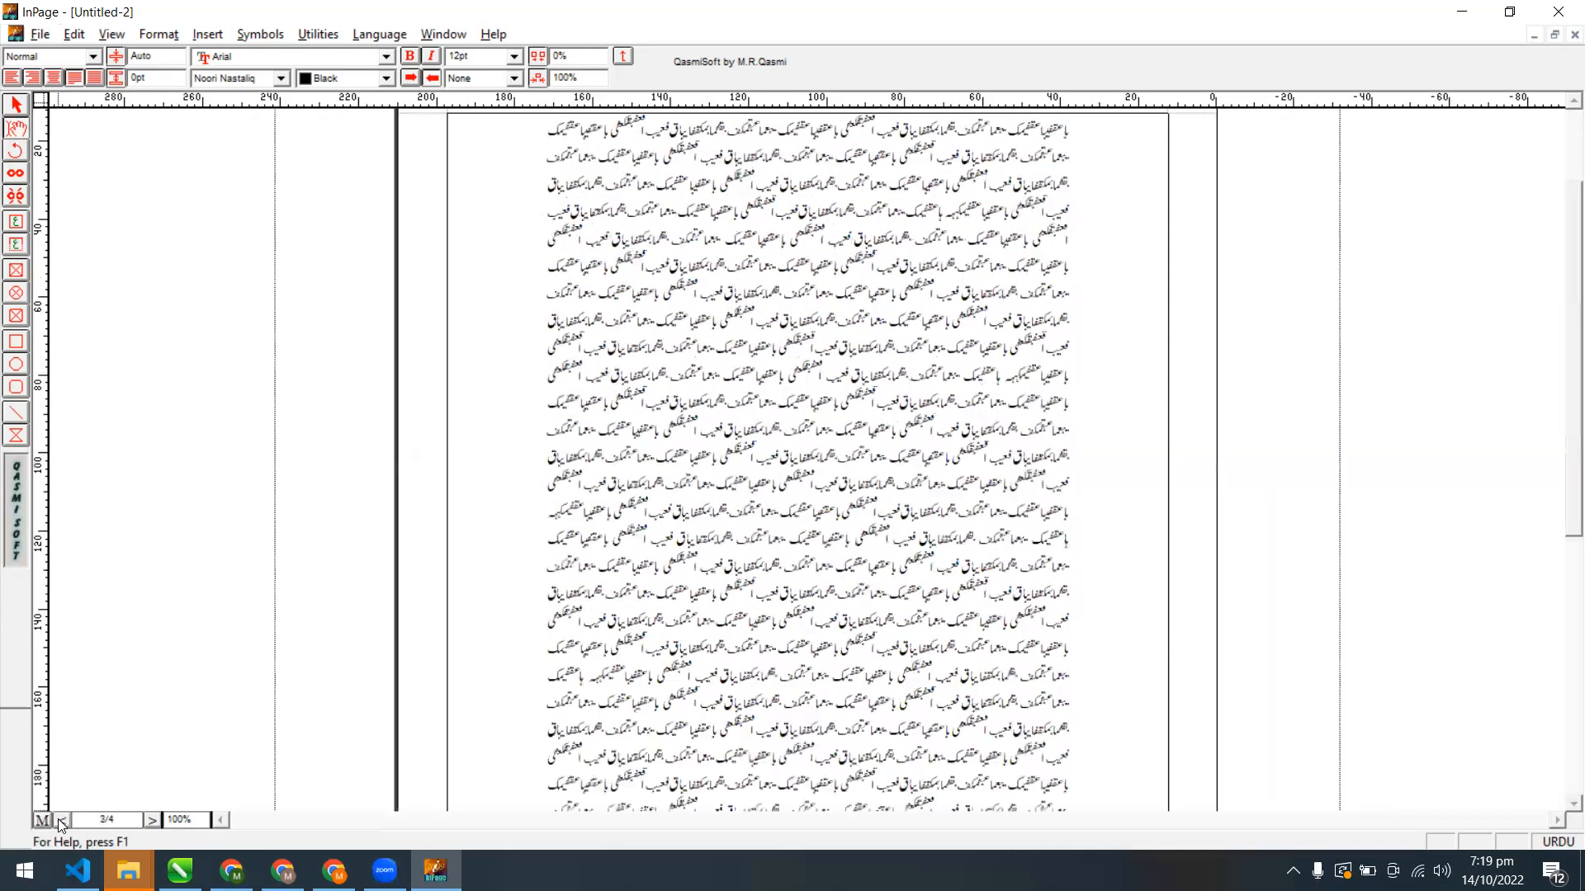
# Go to page 1 of the document and delete the block of filler text following the second paragraph
pyautogui.click(62, 821)
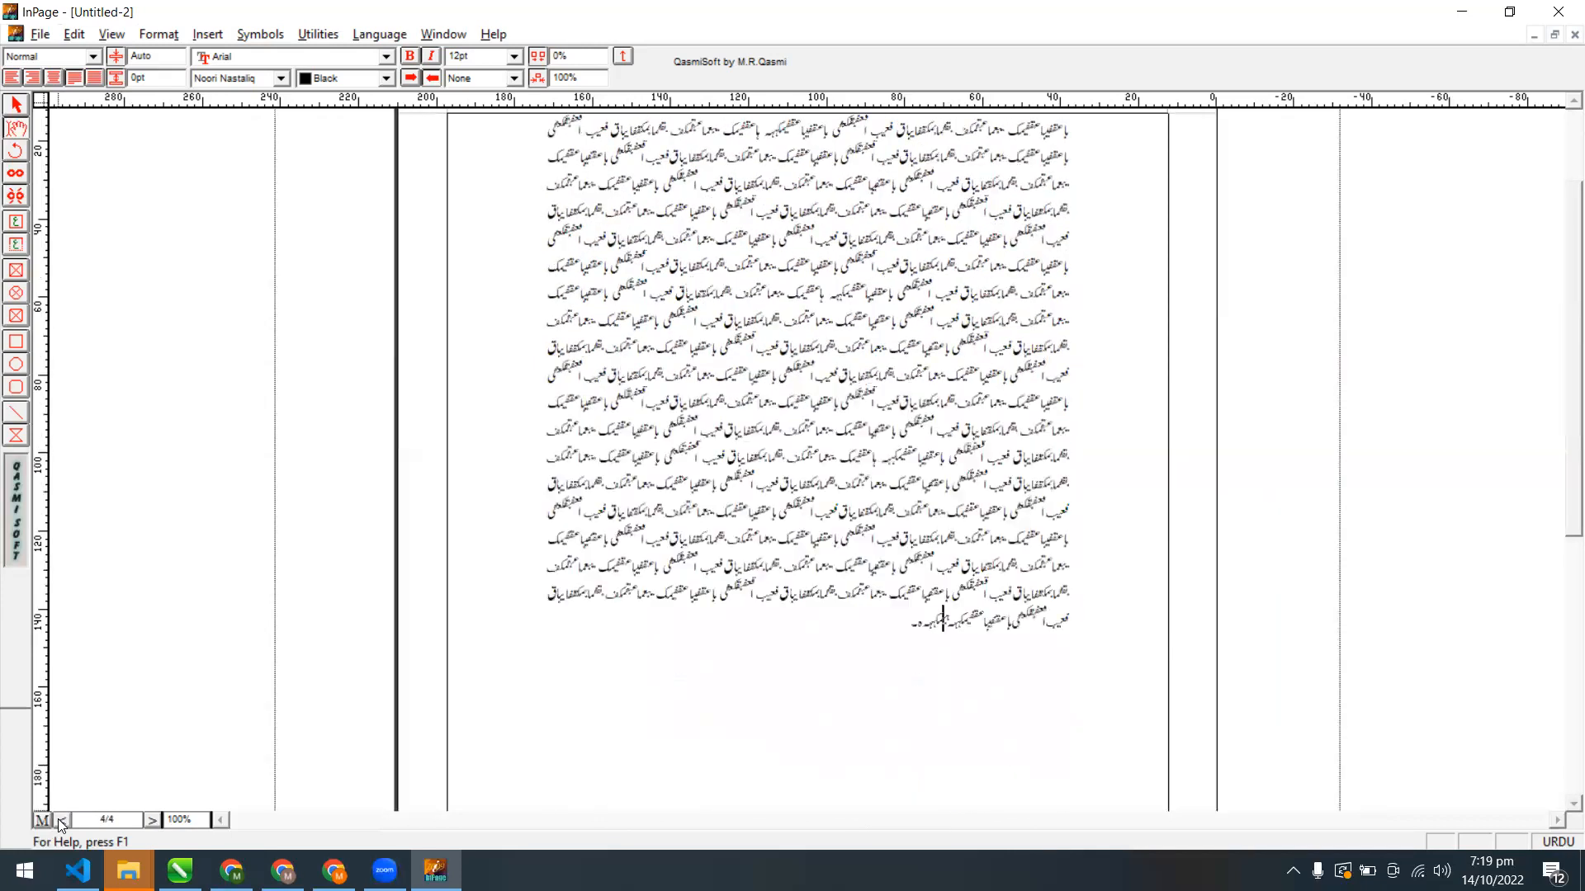
pyautogui.click(152, 822)
pyautogui.click(152, 821)
pyautogui.click(152, 822)
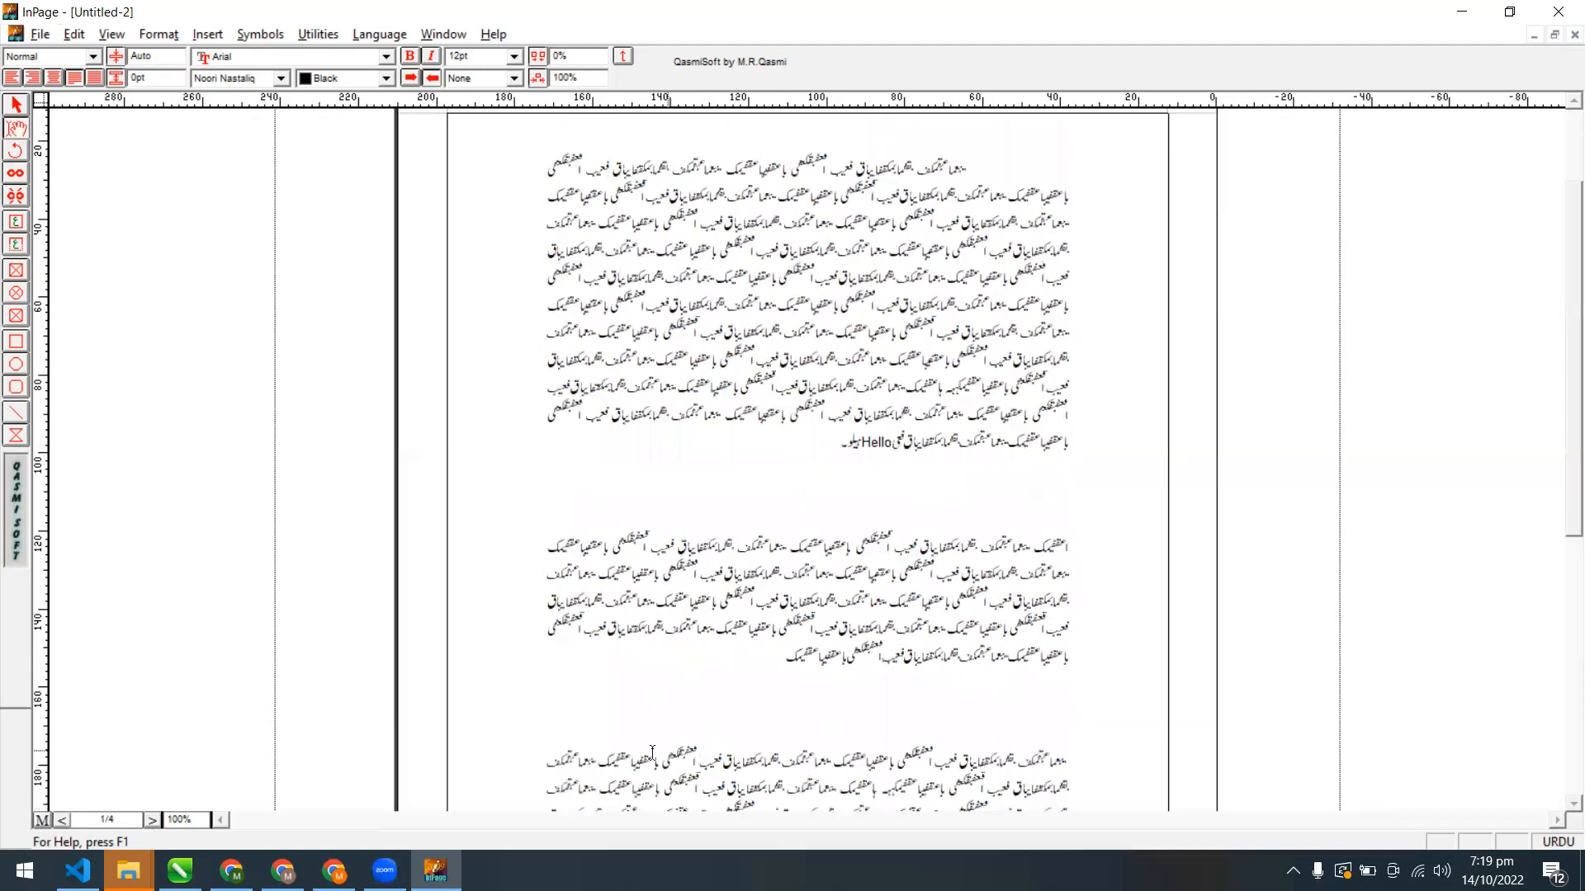
pyautogui.moveTo(652, 684); pyautogui.dragTo(578, 807)
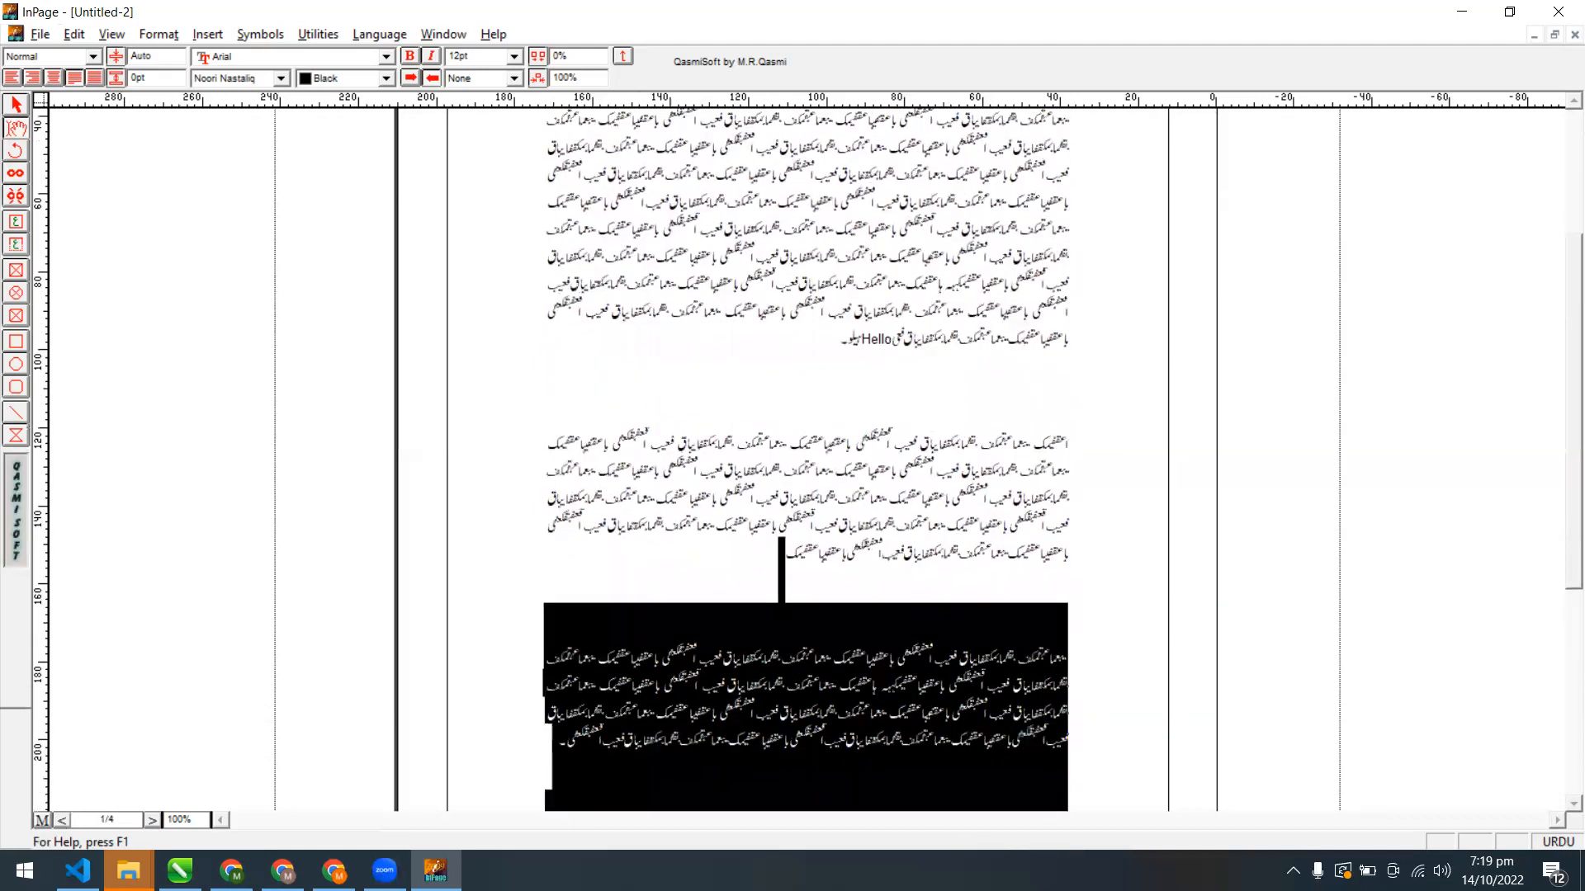
pyautogui.click(794, 551)
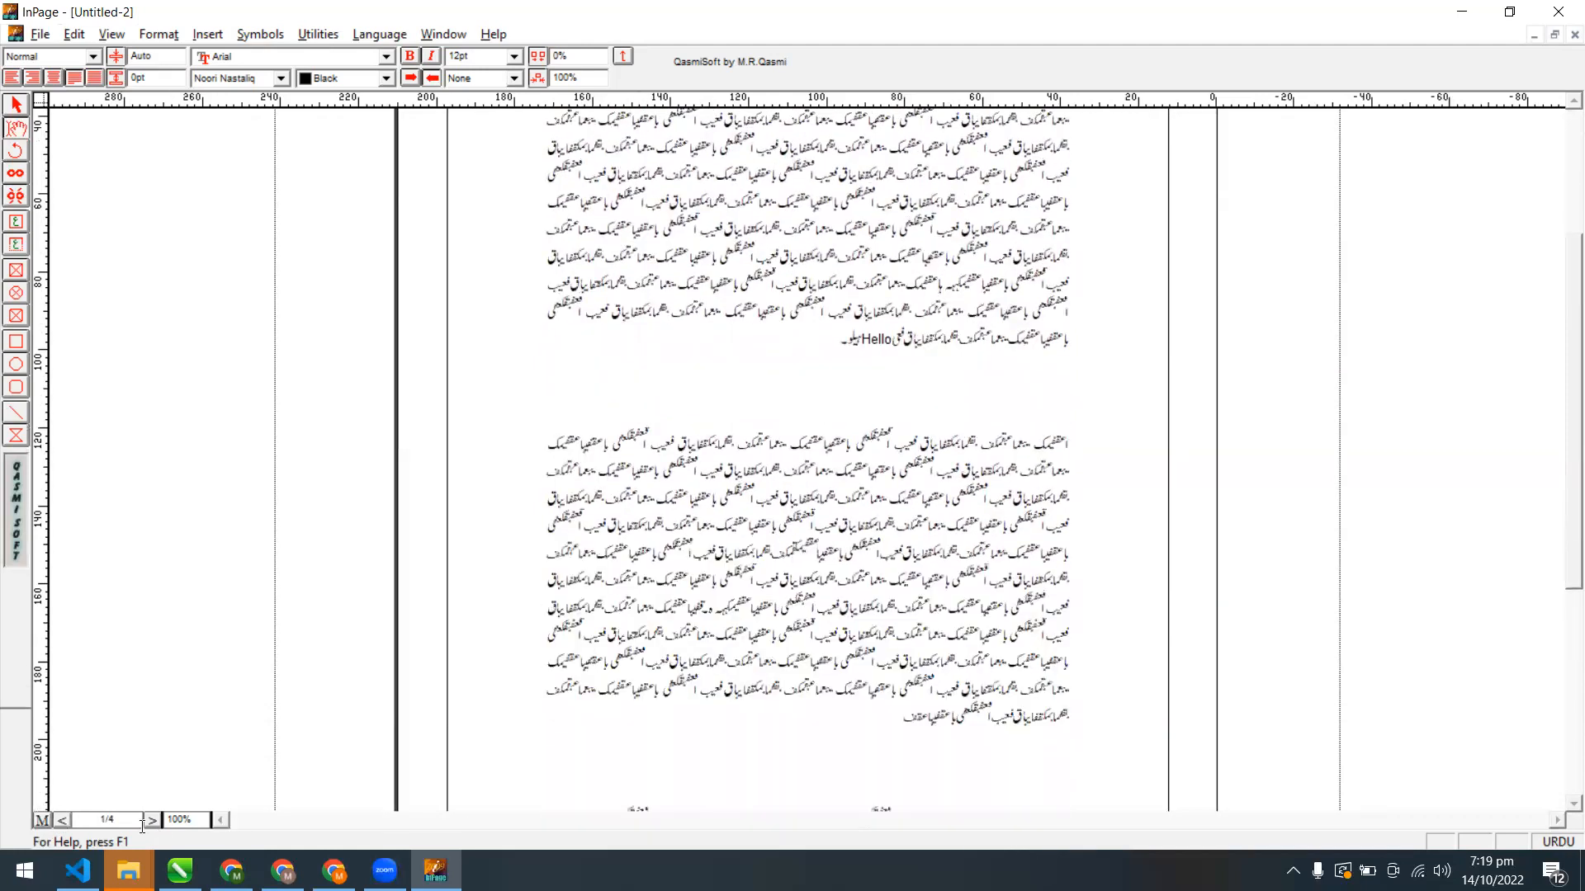
# Delete the body text on page 2, keeping only its first words
pyautogui.click(61, 820)
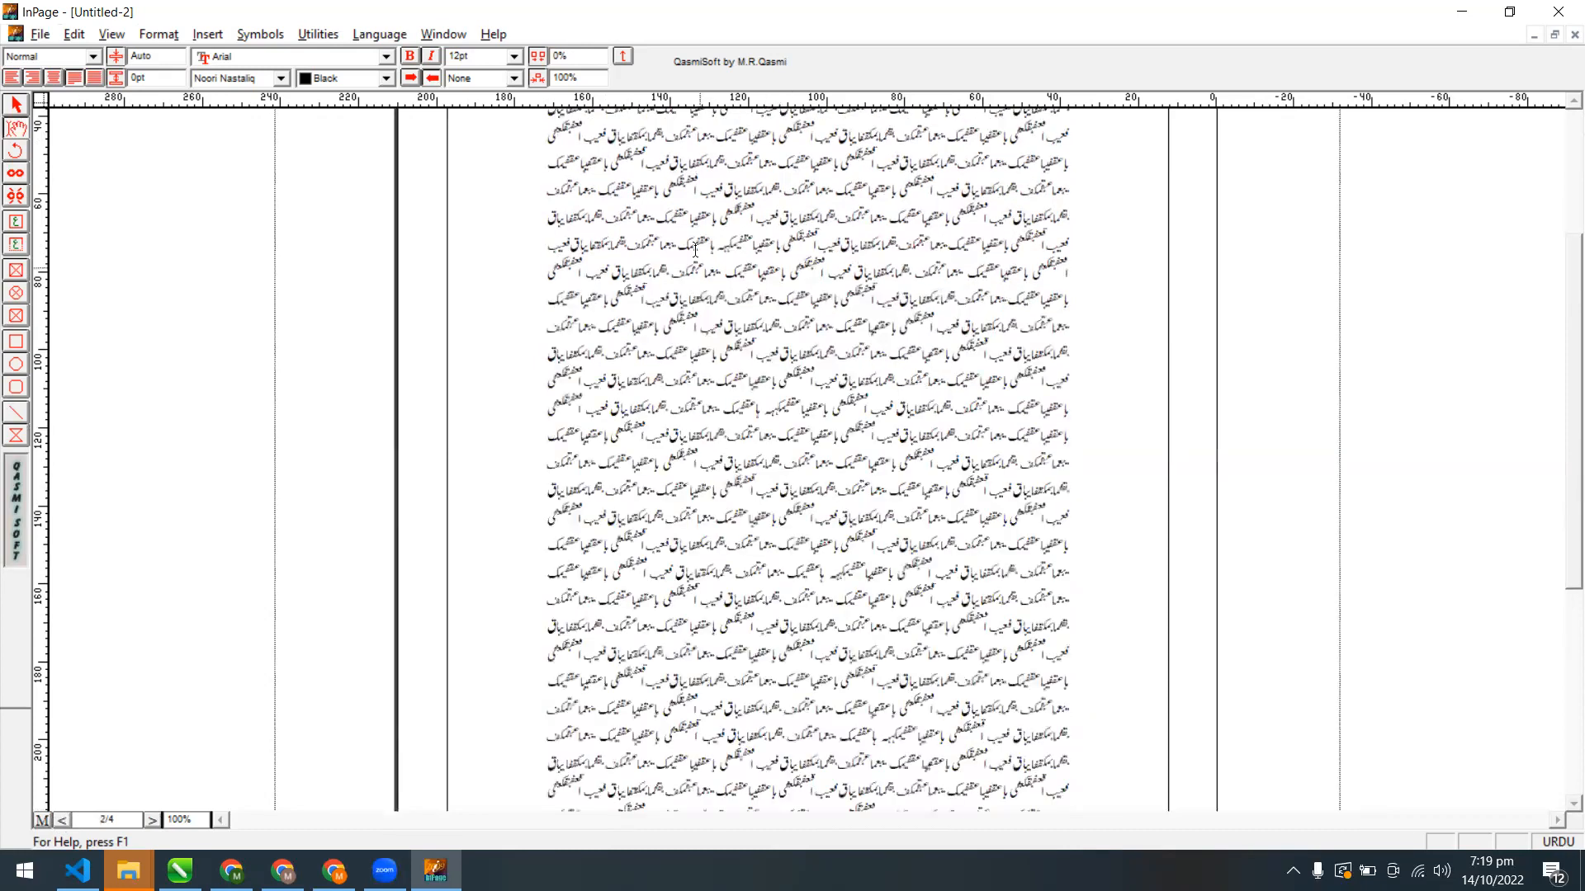
pyautogui.moveTo(657, 195); pyautogui.dragTo(668, 291)
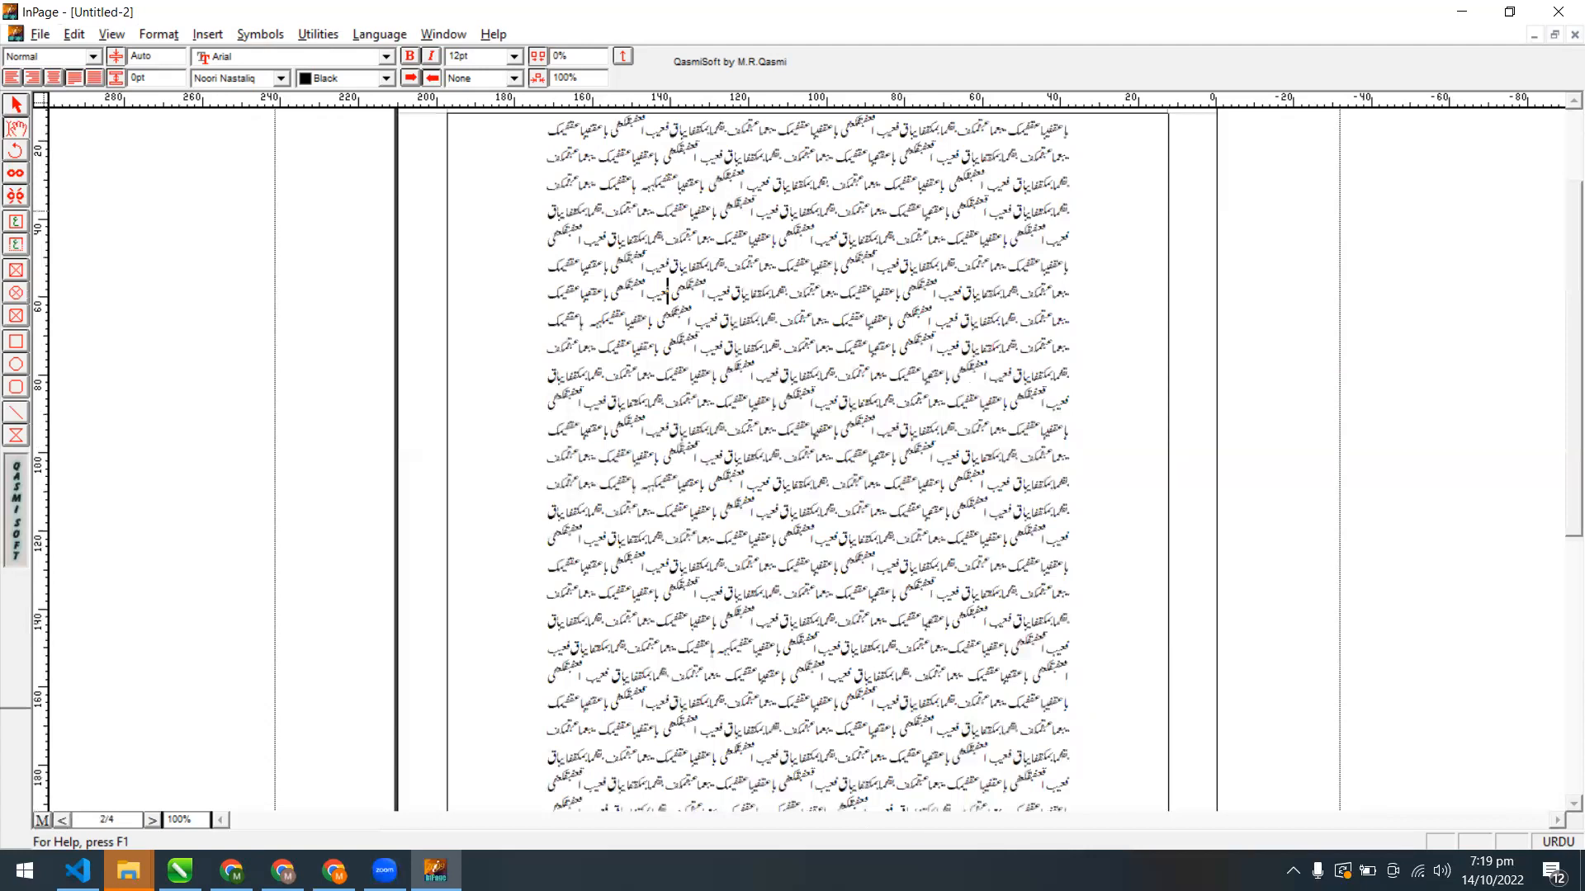
pyautogui.click(606, 238)
pyautogui.scroll(-3, 917, 756)
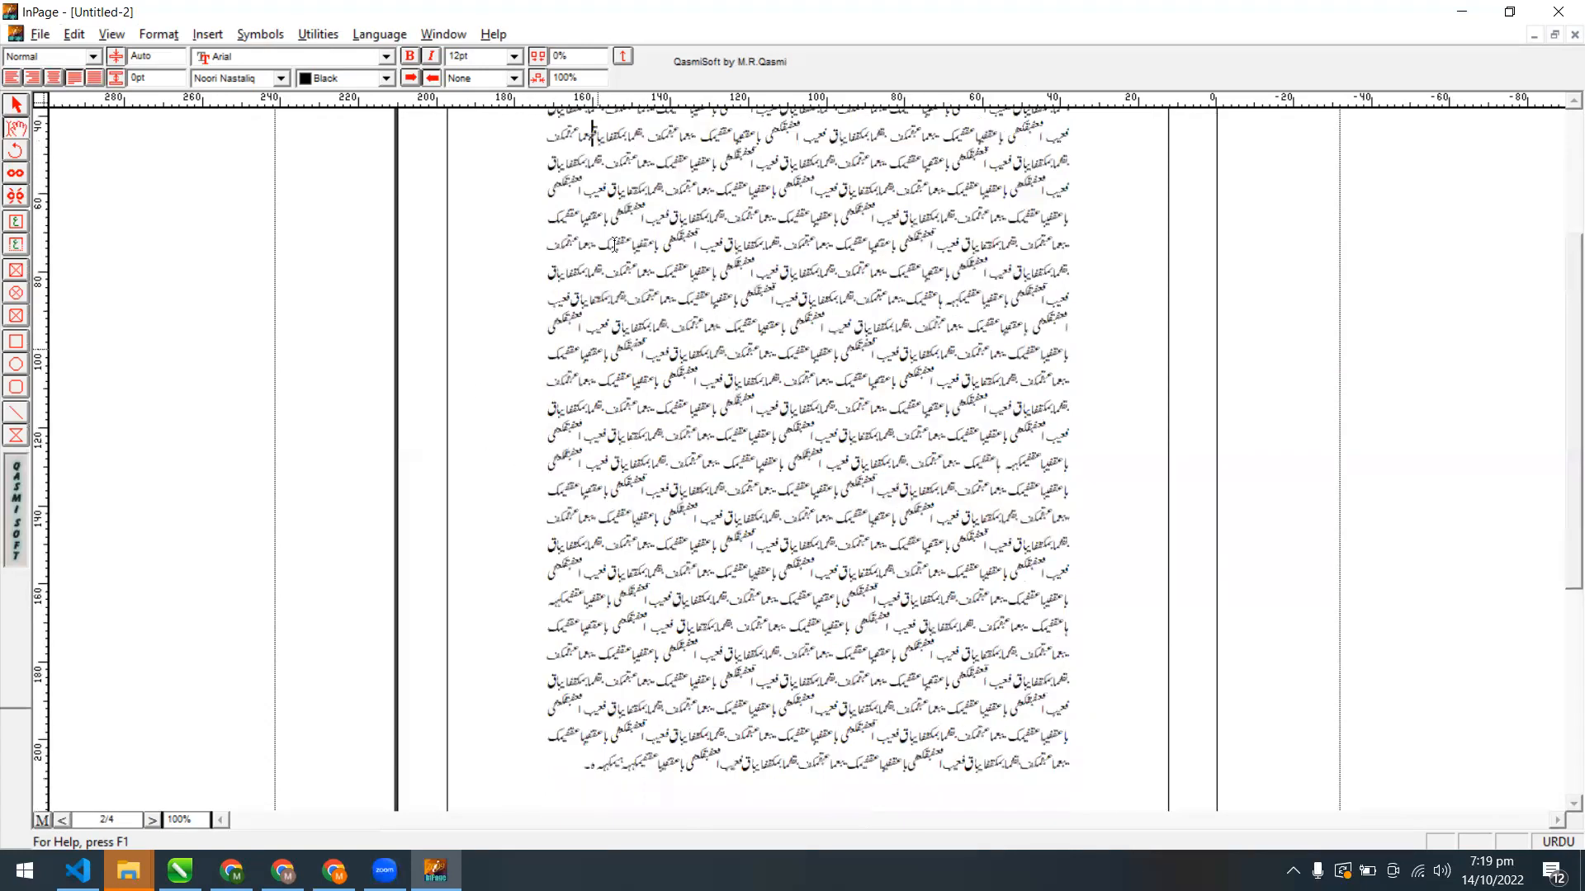
pyautogui.moveTo(615, 244); pyautogui.dragTo(546, 279)
pyautogui.keyDown('shift'); pyautogui.click(1011, 728); pyautogui.keyUp('shift')
pyautogui.press('Delete')
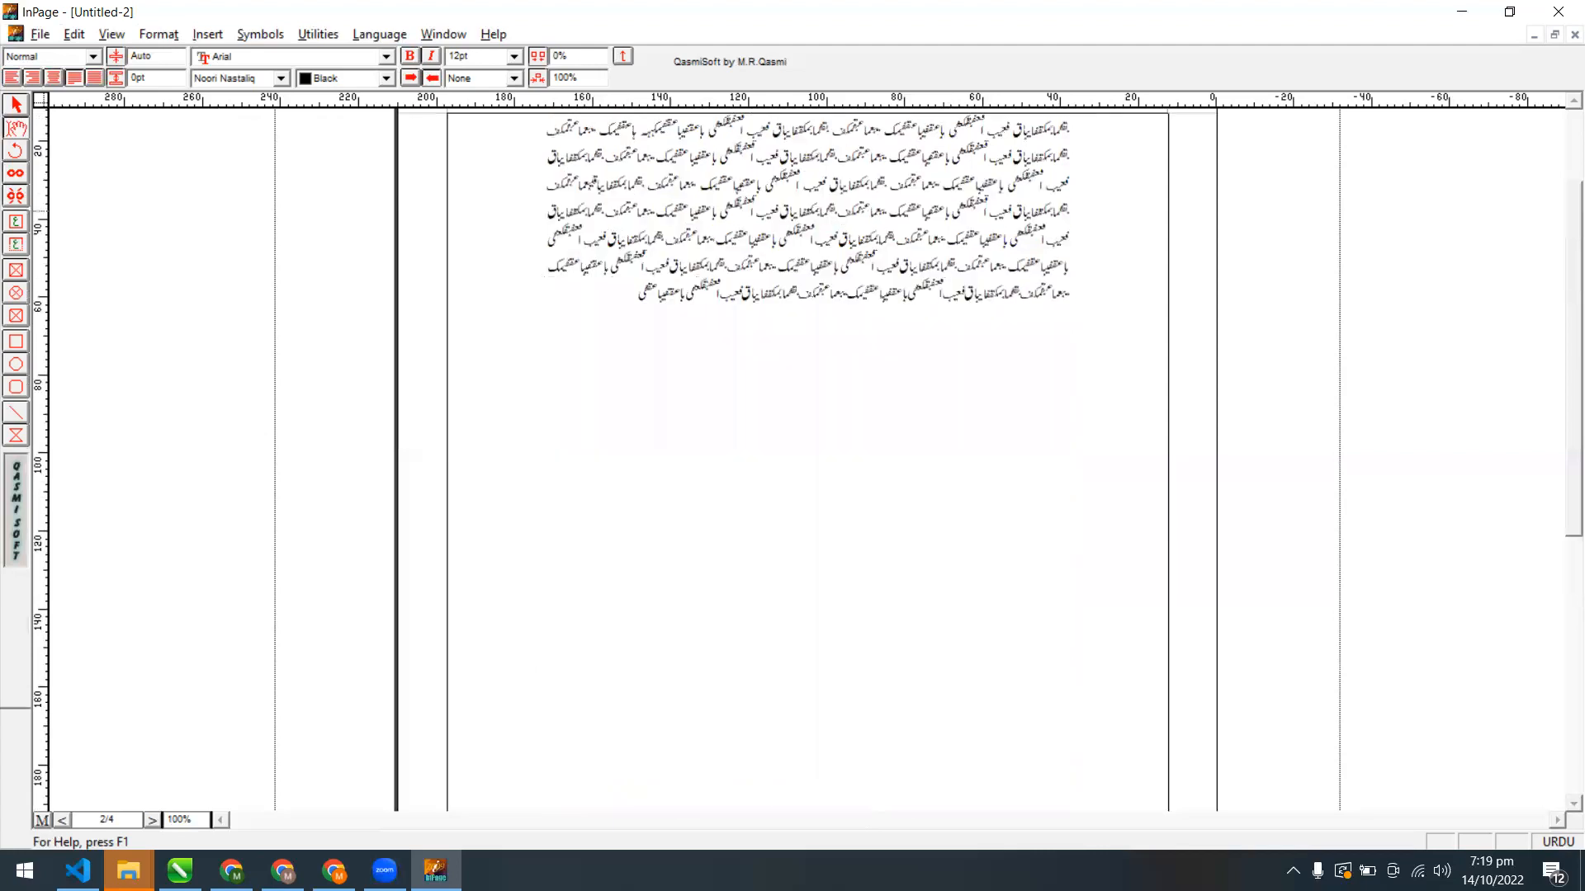
pyautogui.moveTo(497, 447); pyautogui.dragTo(1047, 10)
pyautogui.press('Delete')
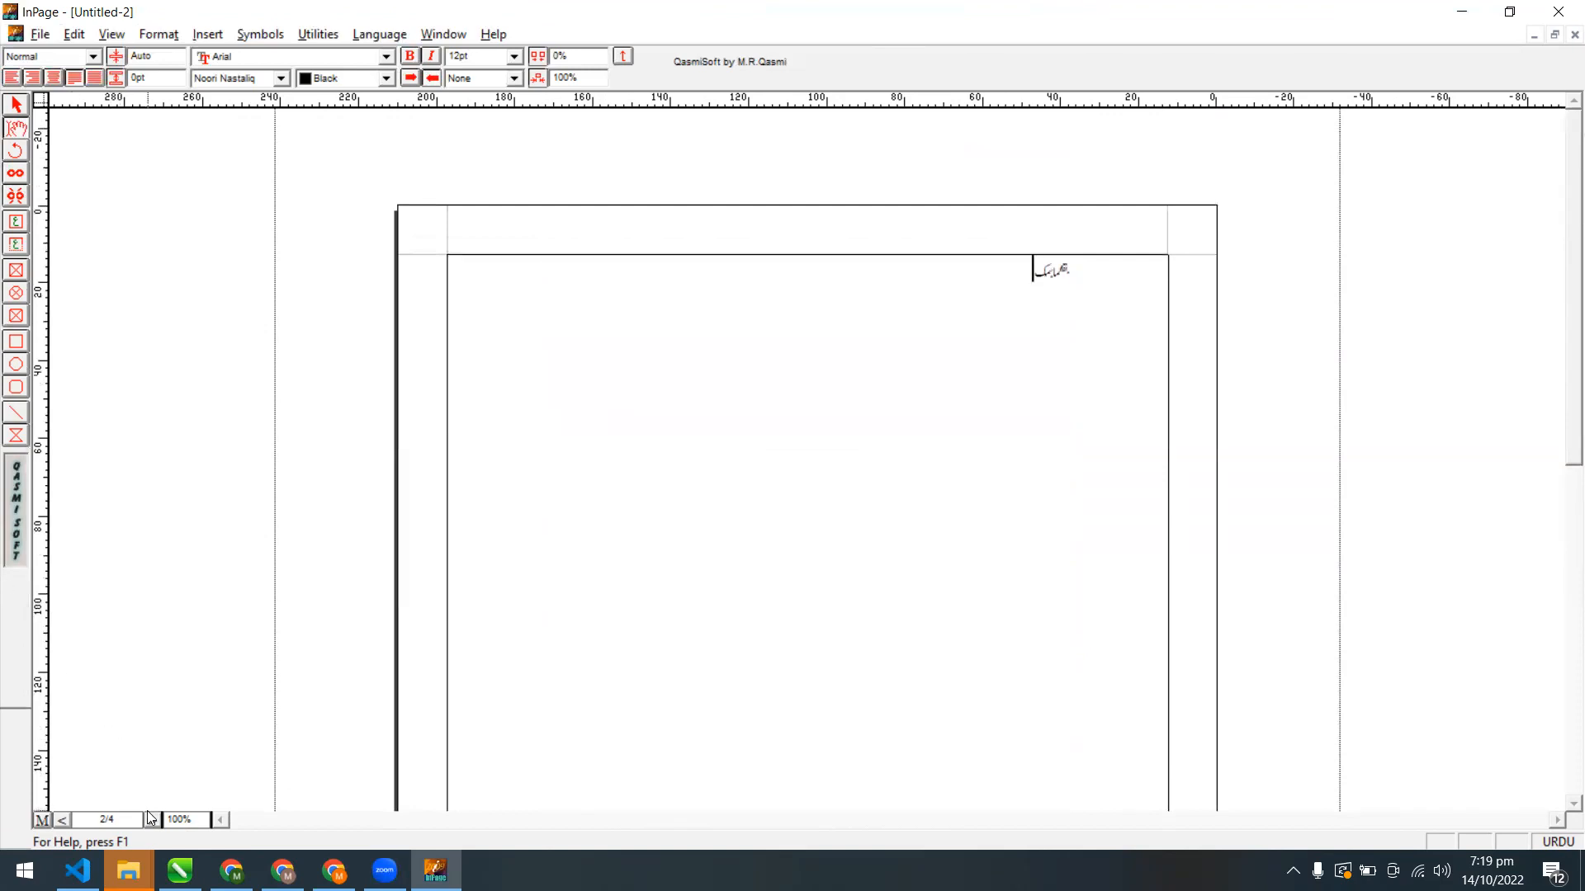
# Delete part of the second paragraph and the closing lines of the last paragraph on page 1
pyautogui.hotkey('ctrl', 'z')
pyautogui.moveTo(721, 768); pyautogui.dragTo(976, 738)
pyautogui.press('Delete')
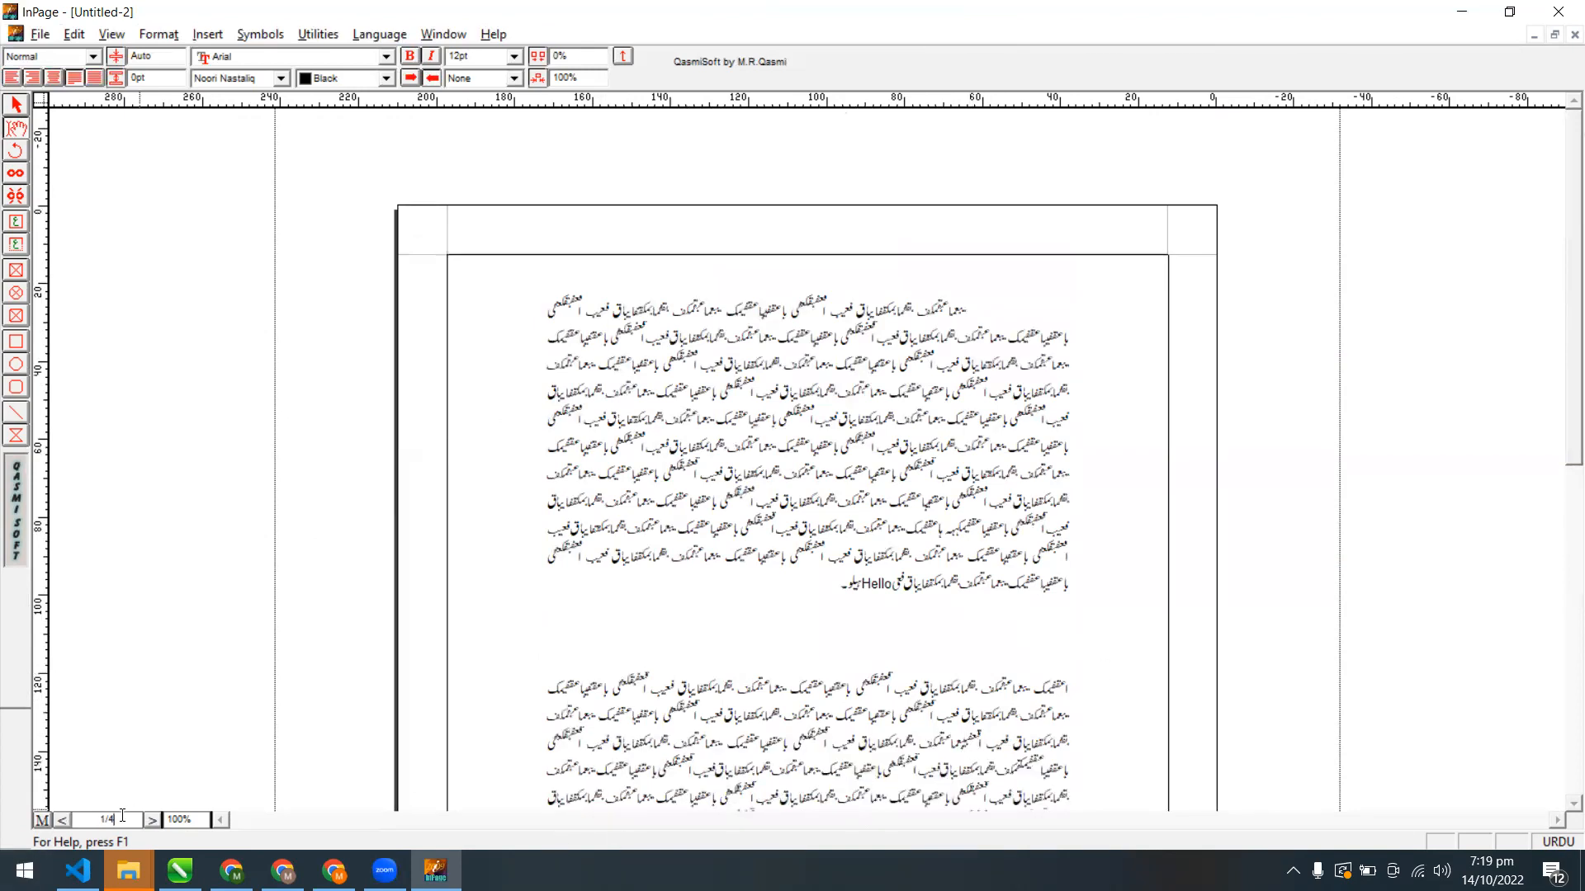
pyautogui.moveTo(1562, 438); pyautogui.dragTo(1563, 742)
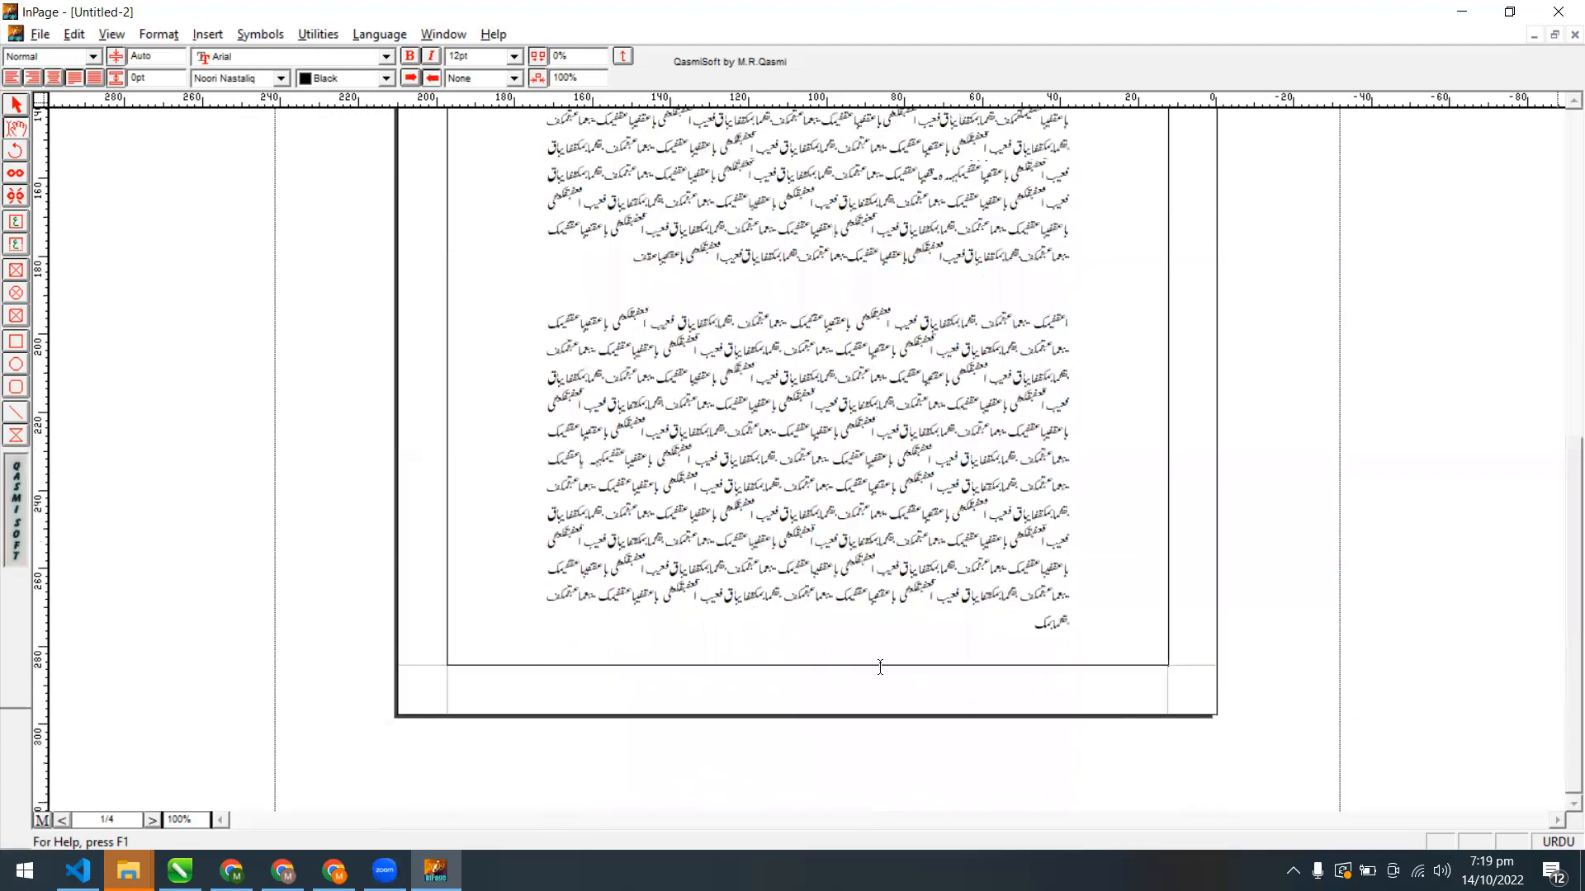
pyautogui.moveTo(920, 621); pyautogui.dragTo(995, 431)
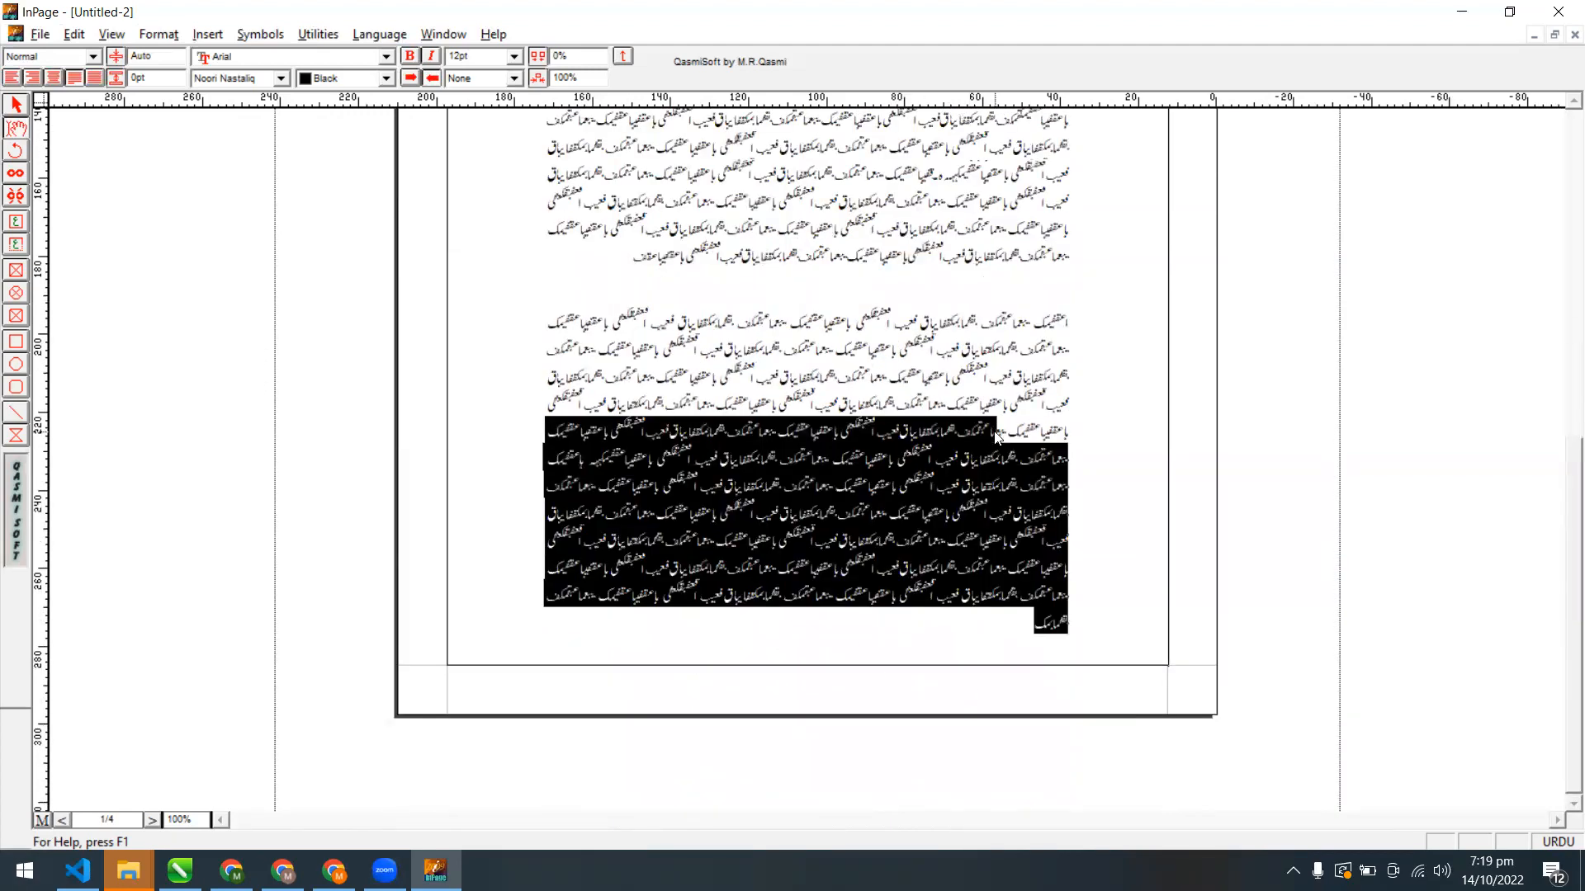
pyautogui.press('Delete')
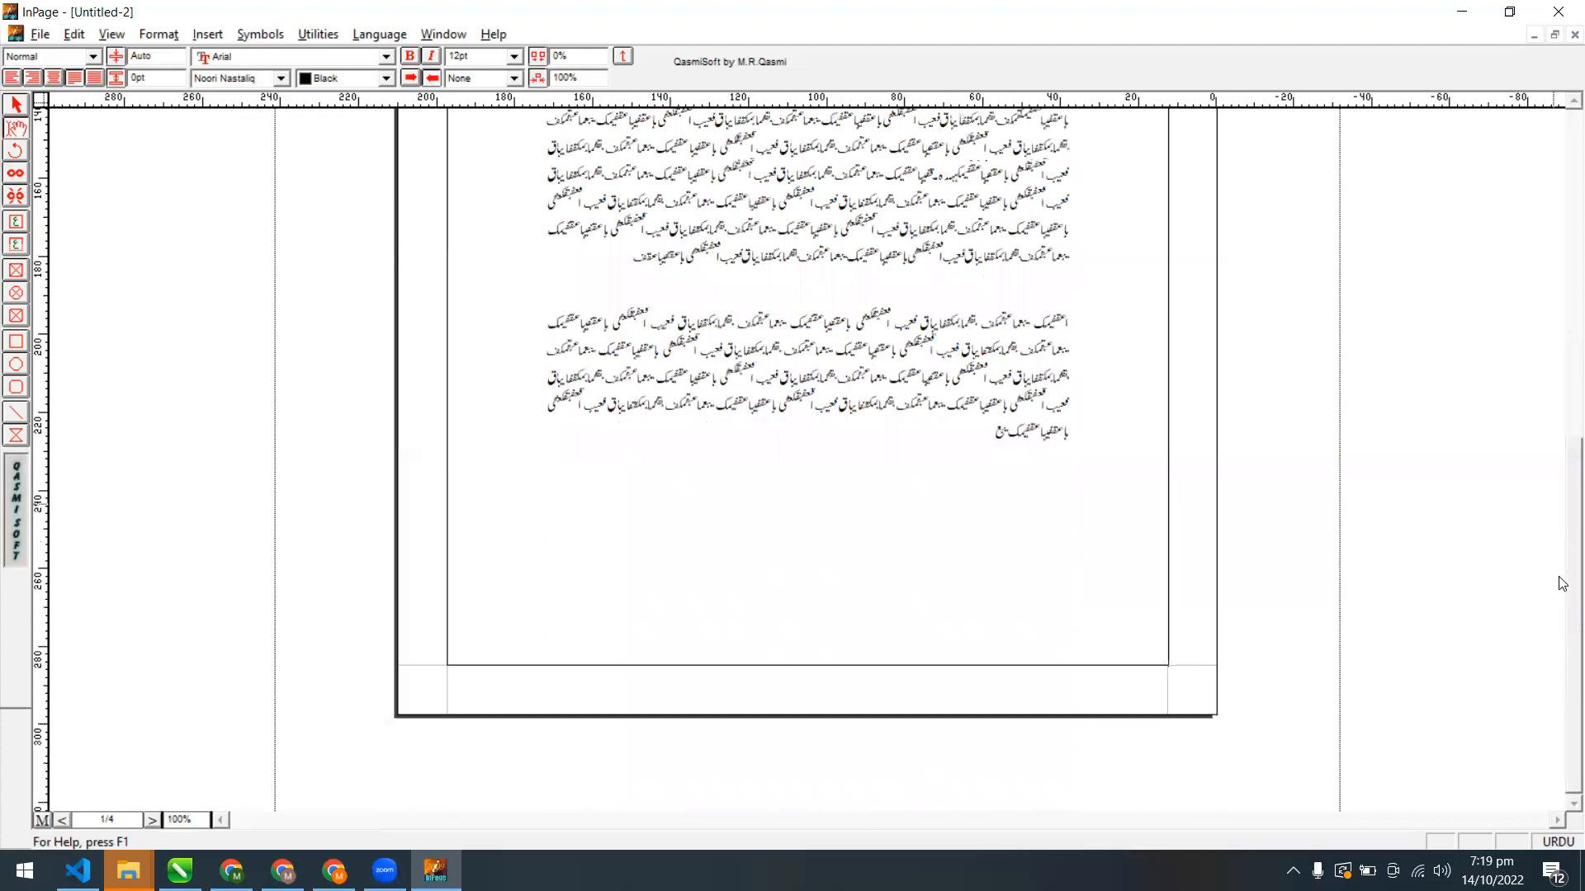
# Return to the beginning of page 1, minimize the Untitled-2 document and bring up Untitled-4
pyautogui.scroll(3, 1546, 438)
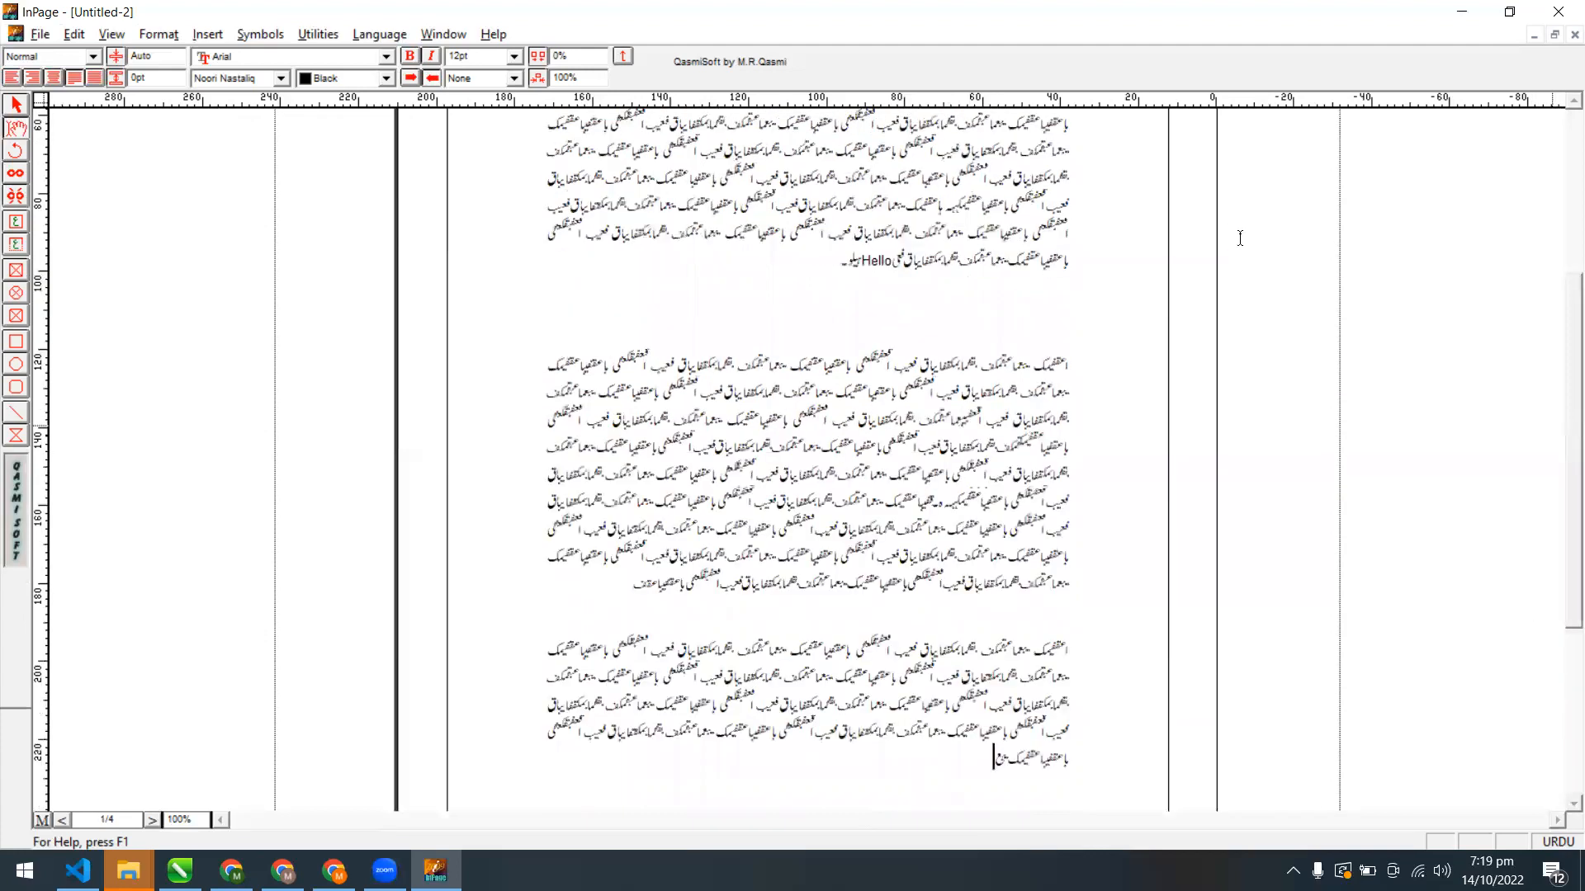
pyautogui.scroll(3, 1560, 306)
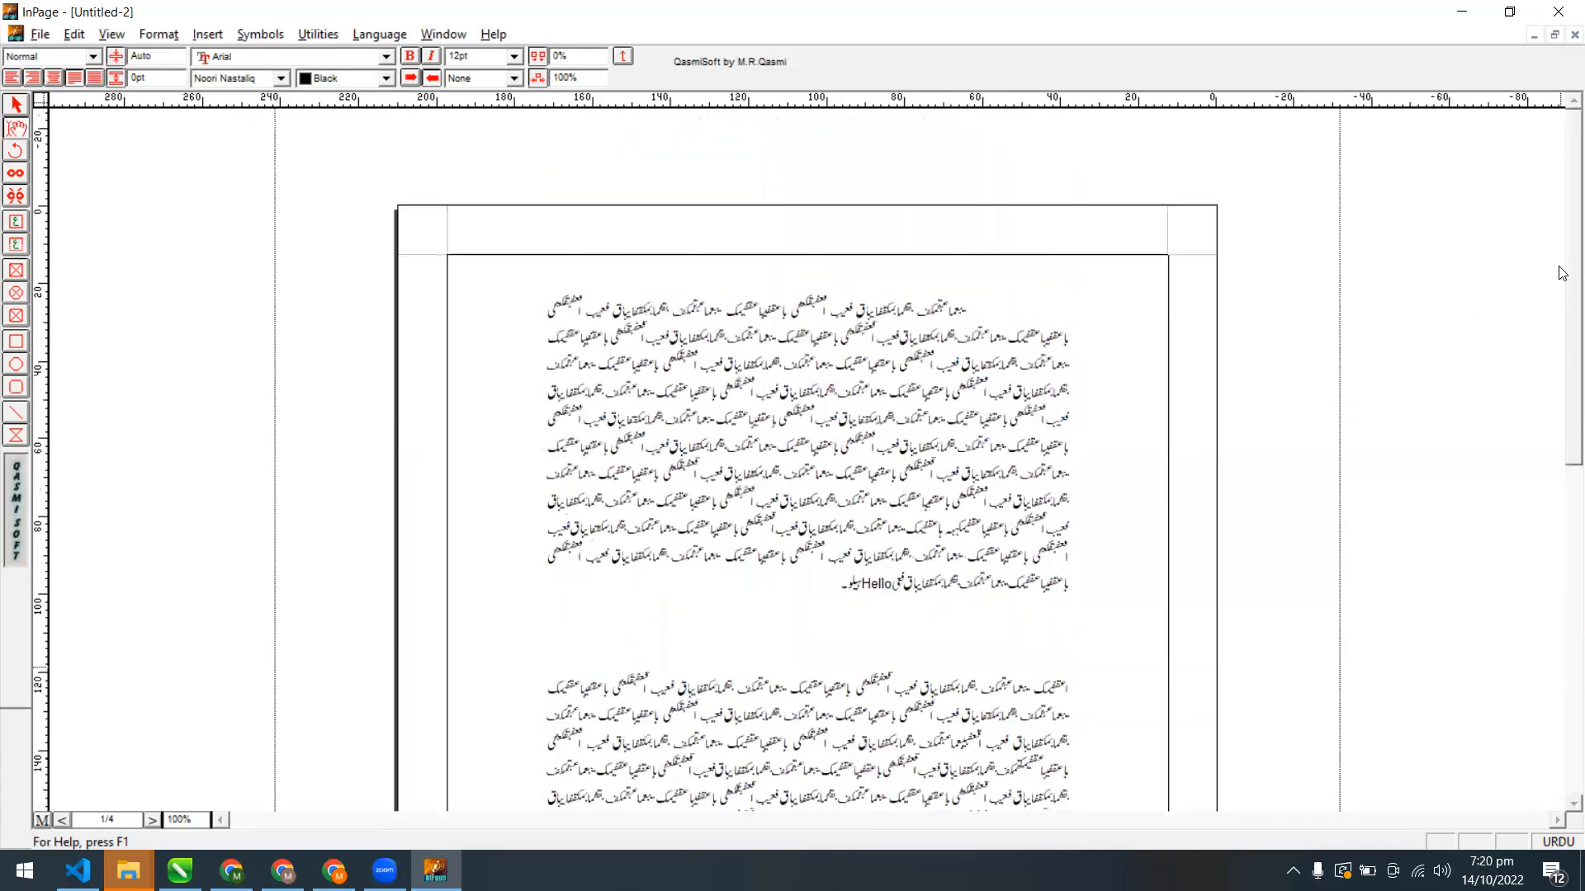
pyautogui.scroll(-1, 1560, 301)
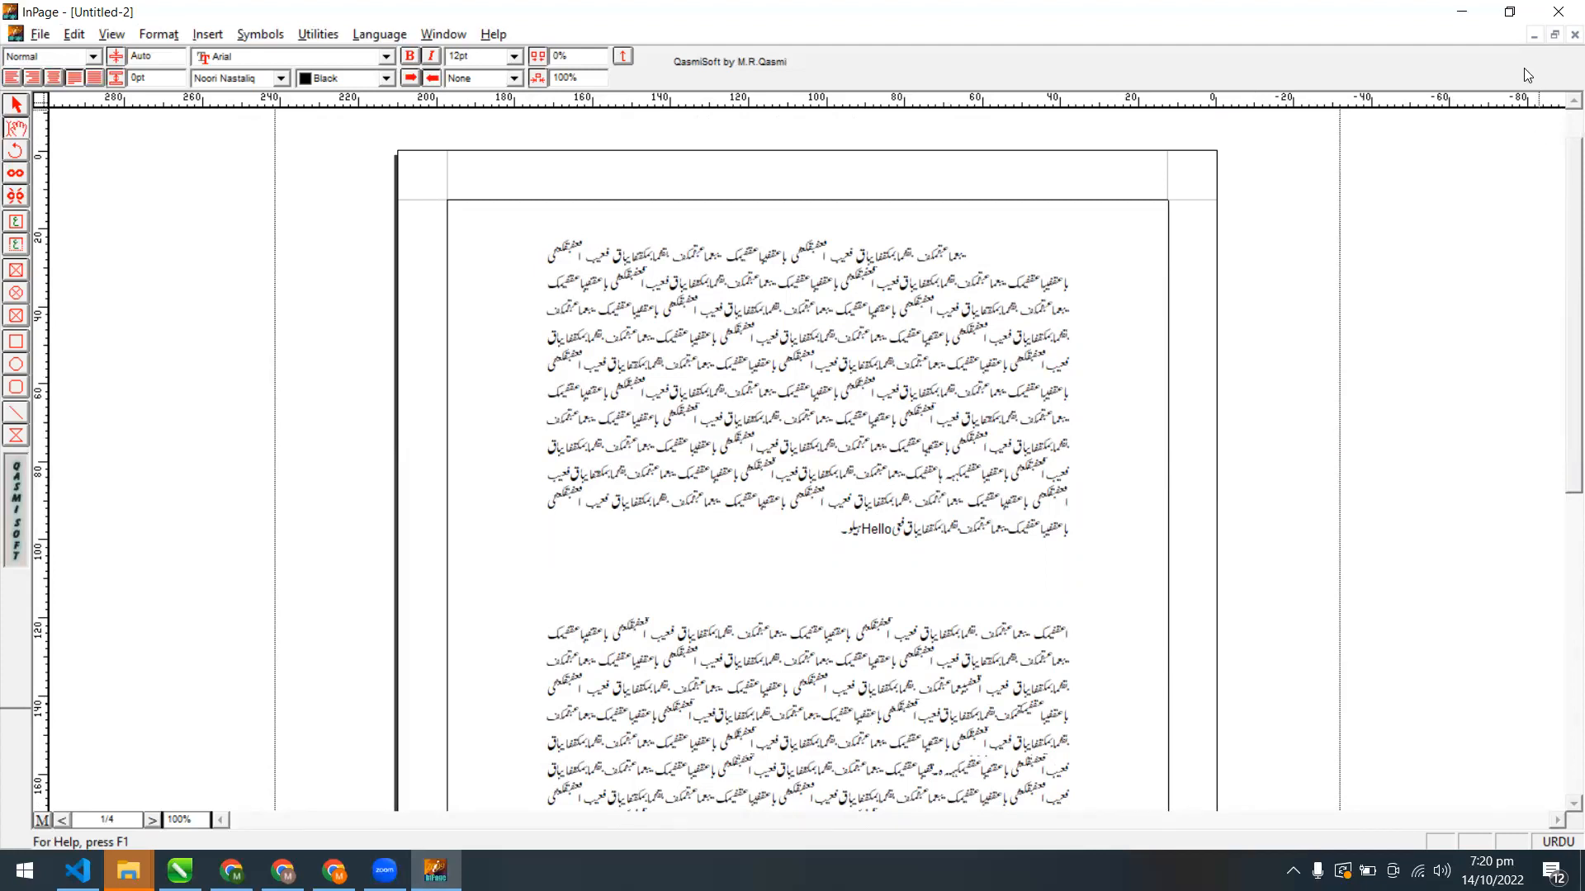
pyautogui.click(1532, 37)
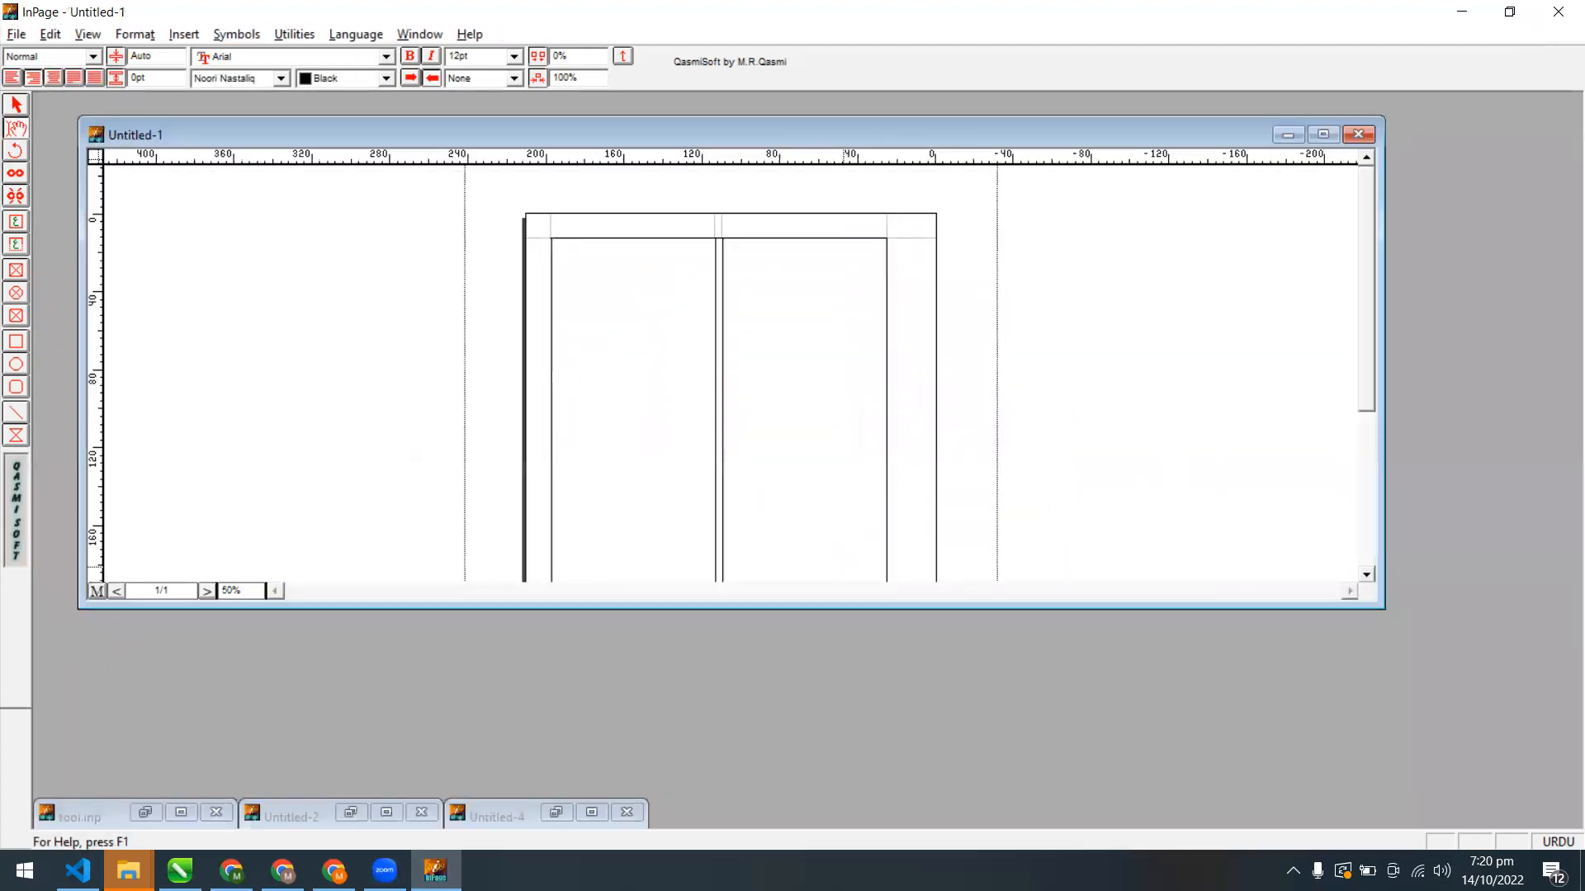
pyautogui.click(553, 814)
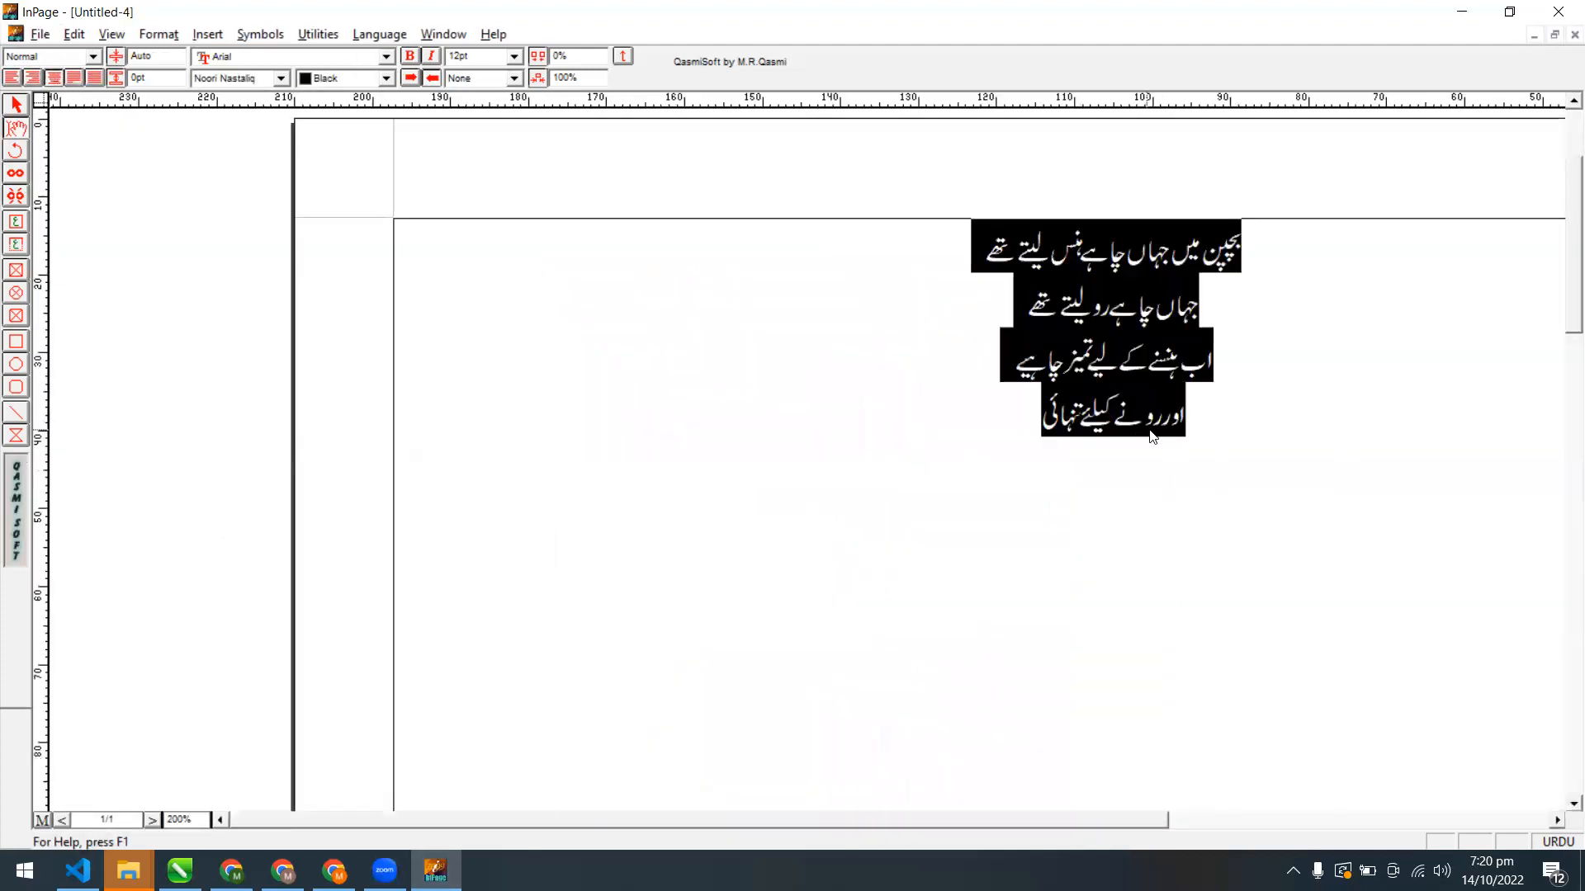
# Select the whole four-line Urdu verse and change its font to Noori Character
pyautogui.click(1008, 425)
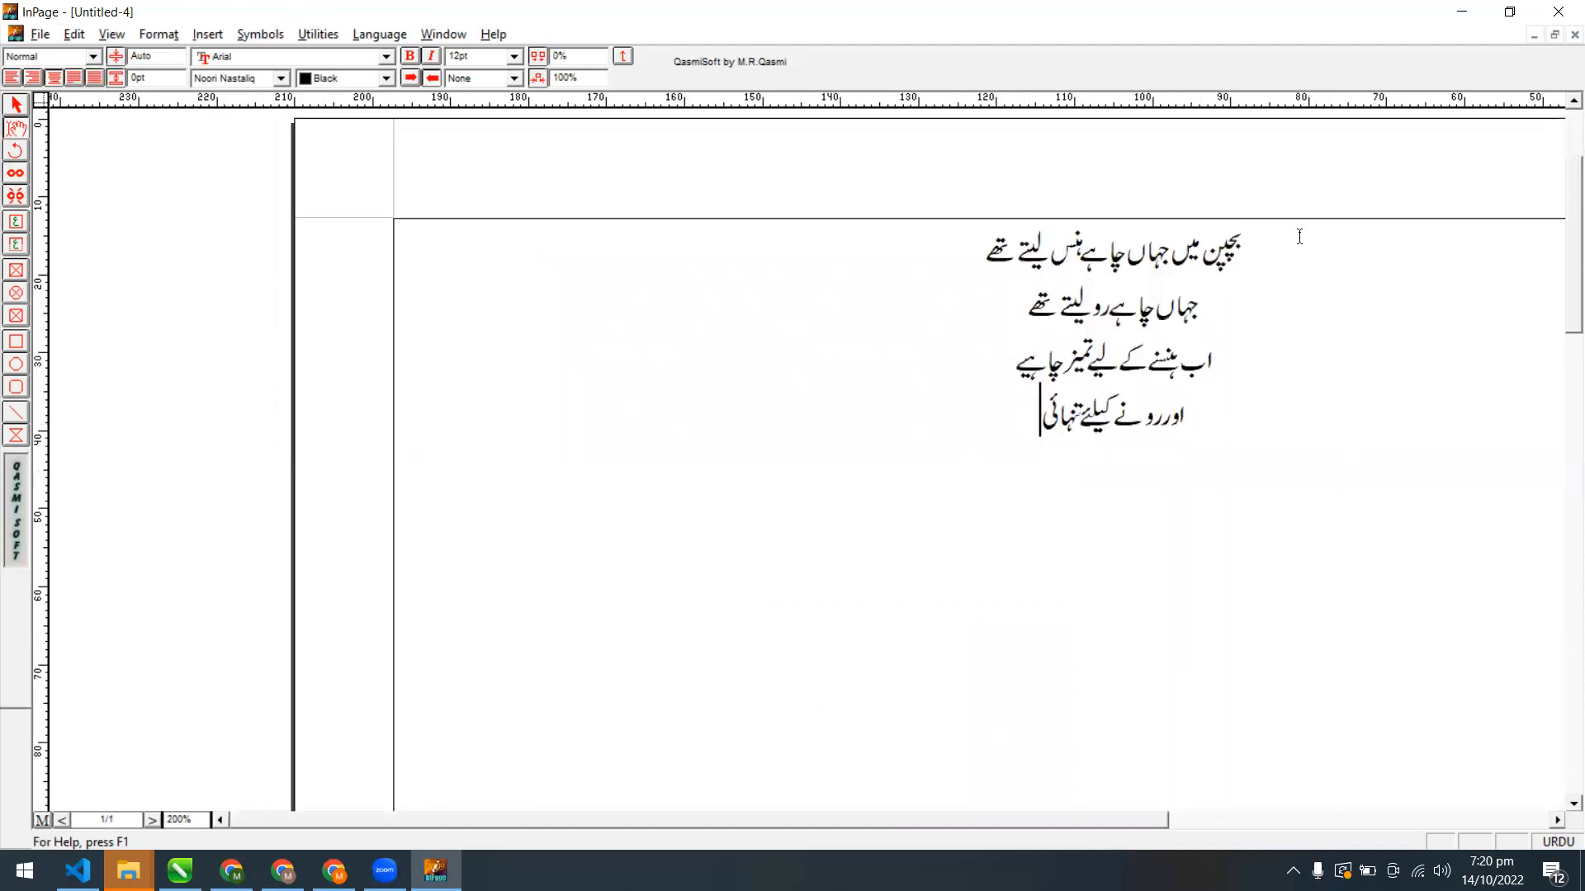
pyautogui.hotkey('ctrl', 'a')
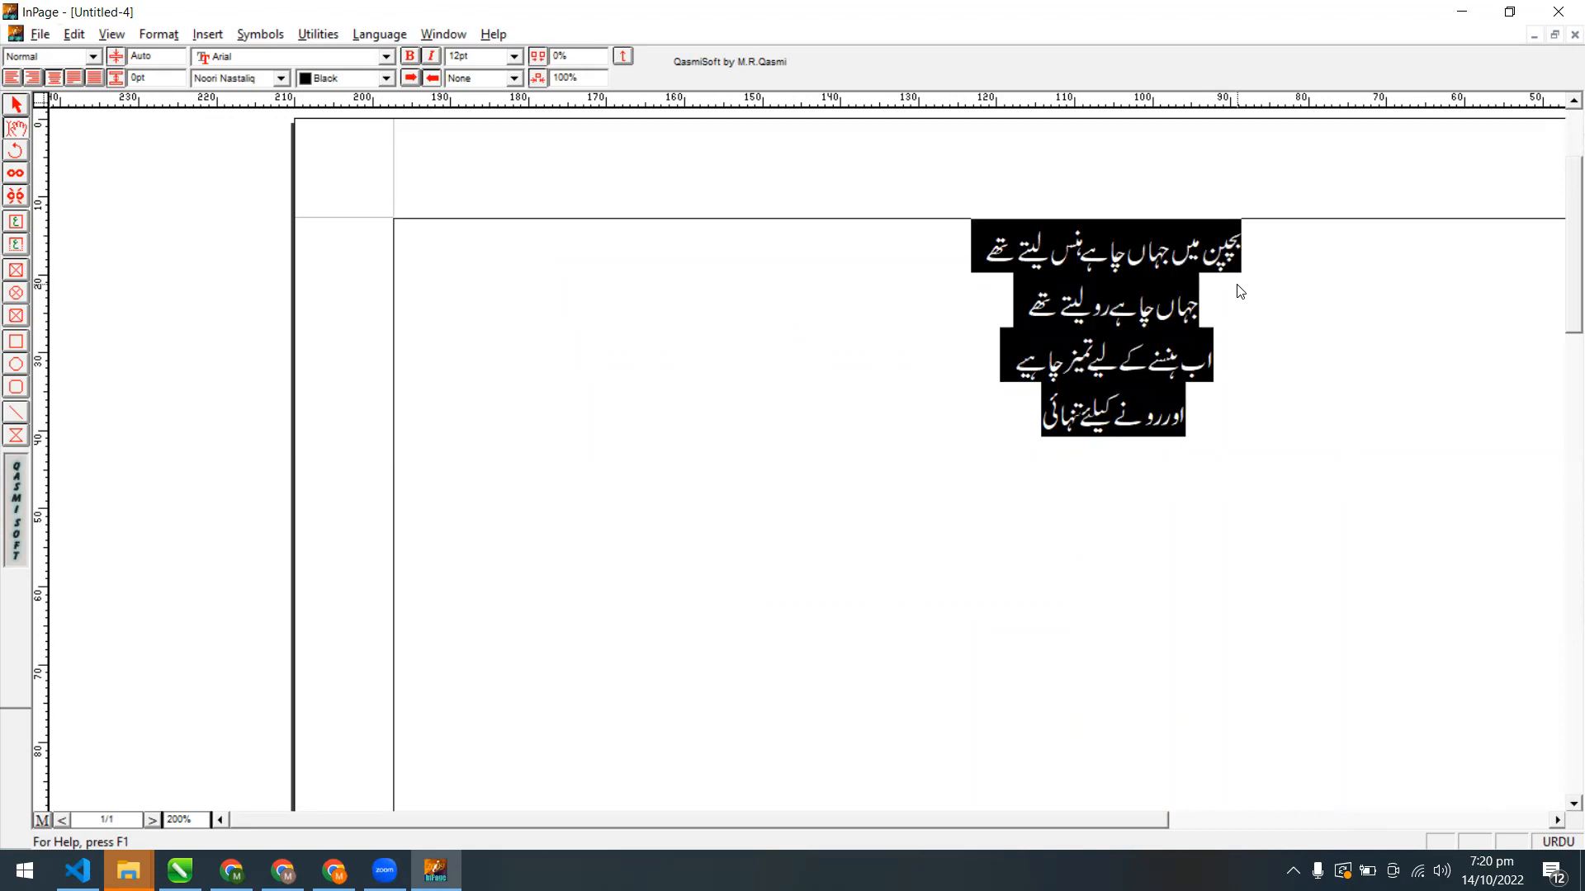
pyautogui.click(280, 77)
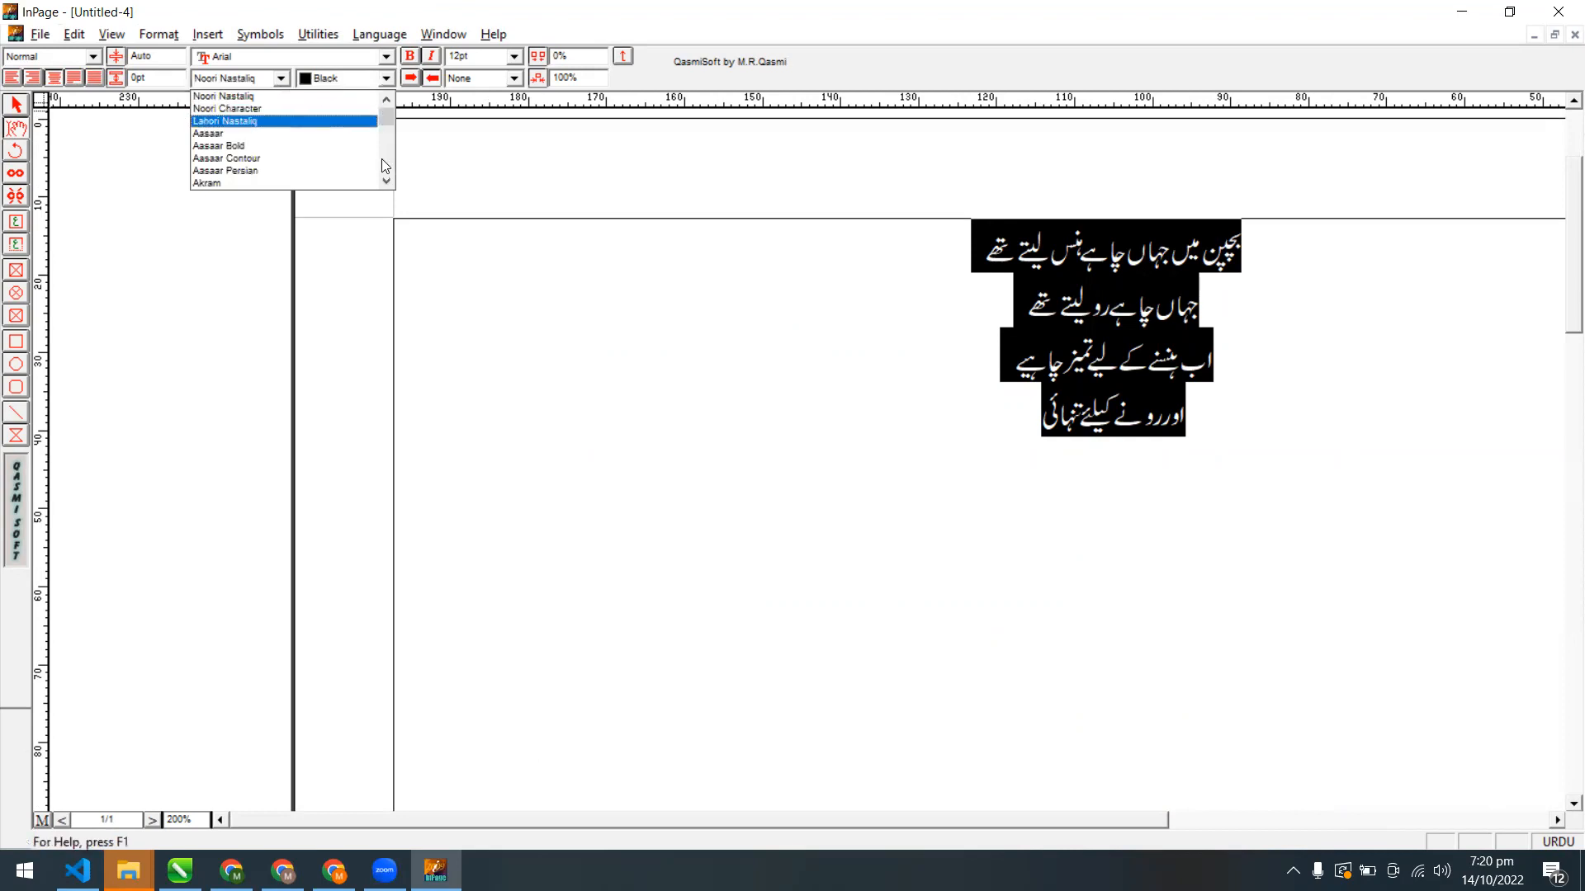
pyautogui.moveTo(387, 184); pyautogui.dragTo(387, 184)
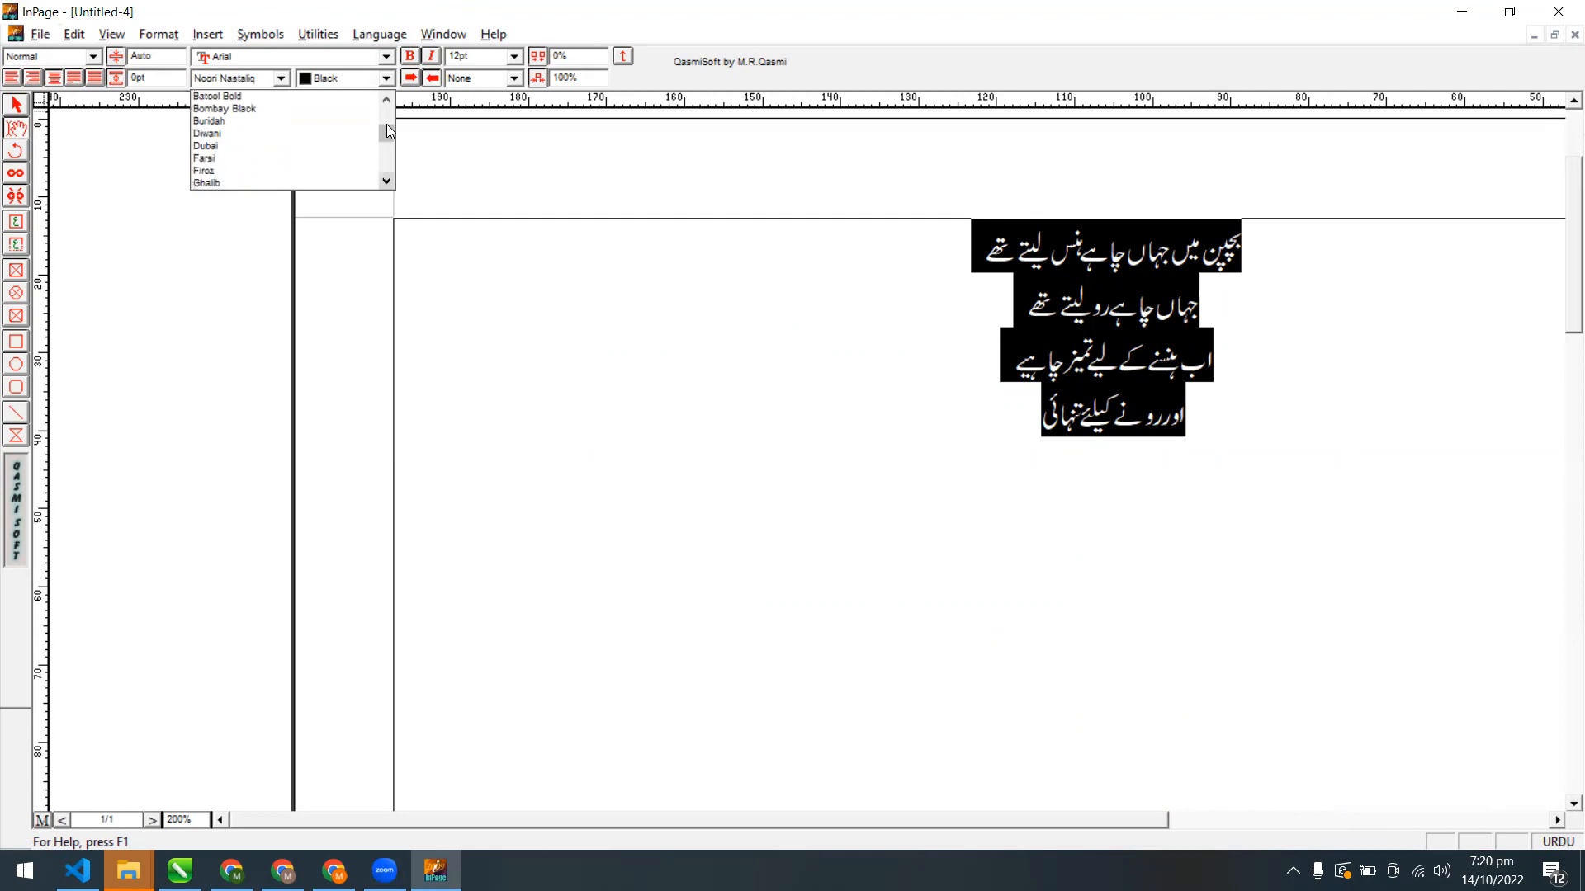
pyautogui.moveTo(386, 123); pyautogui.dragTo(388, 100)
pyautogui.click(277, 108)
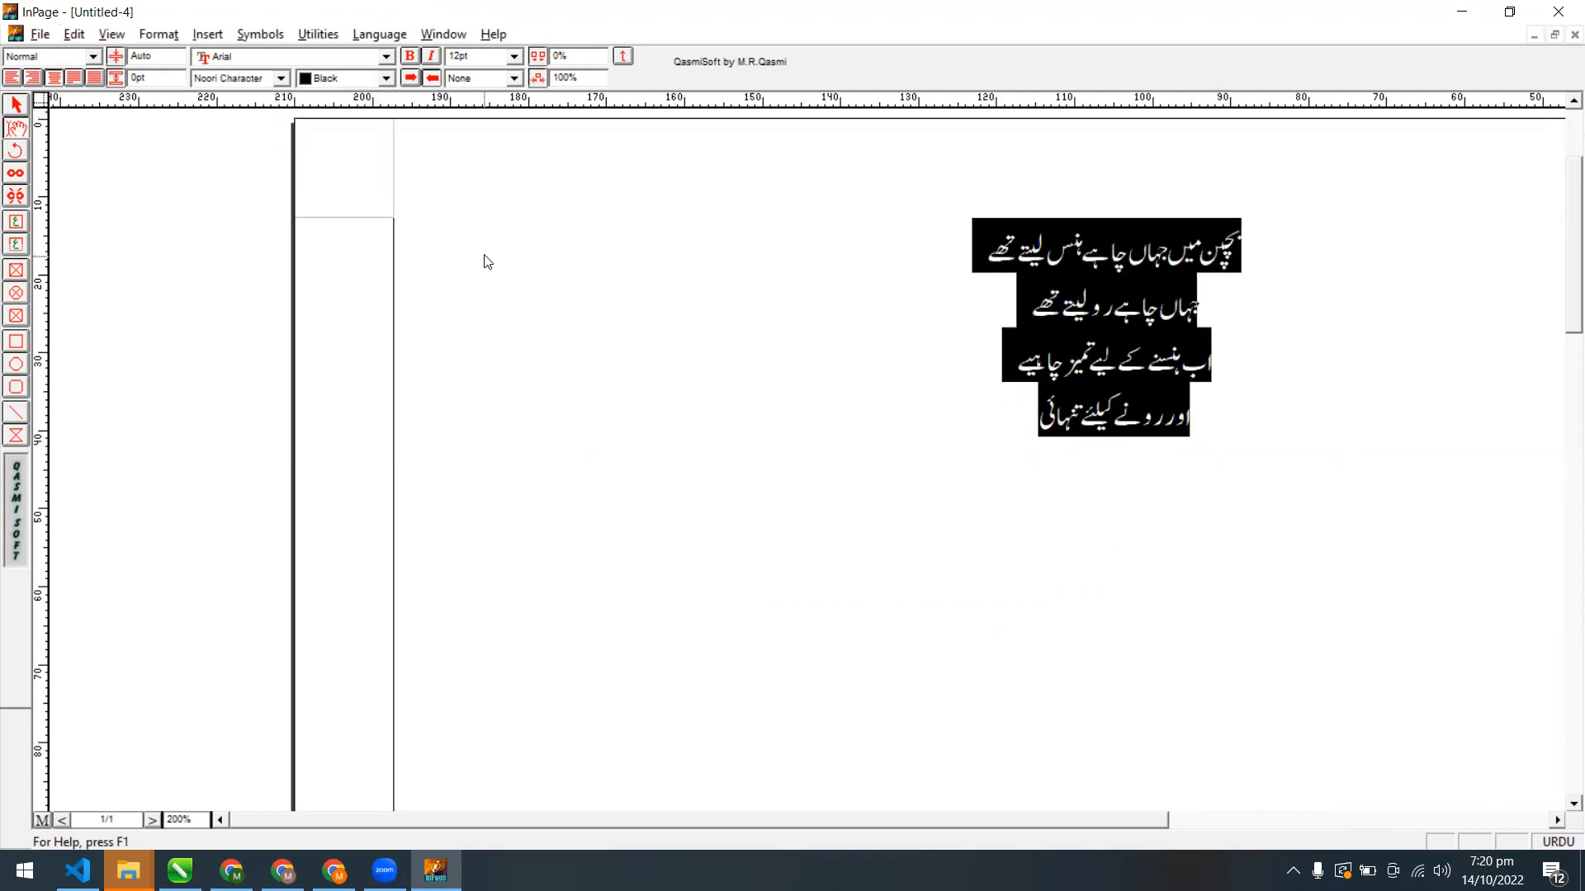
# Zoom the page to 250% and set the selected verse in the Lahori Nastaliq font
pyautogui.doubleClick(191, 816)
pyautogui.write('250')
pyautogui.press('Return')
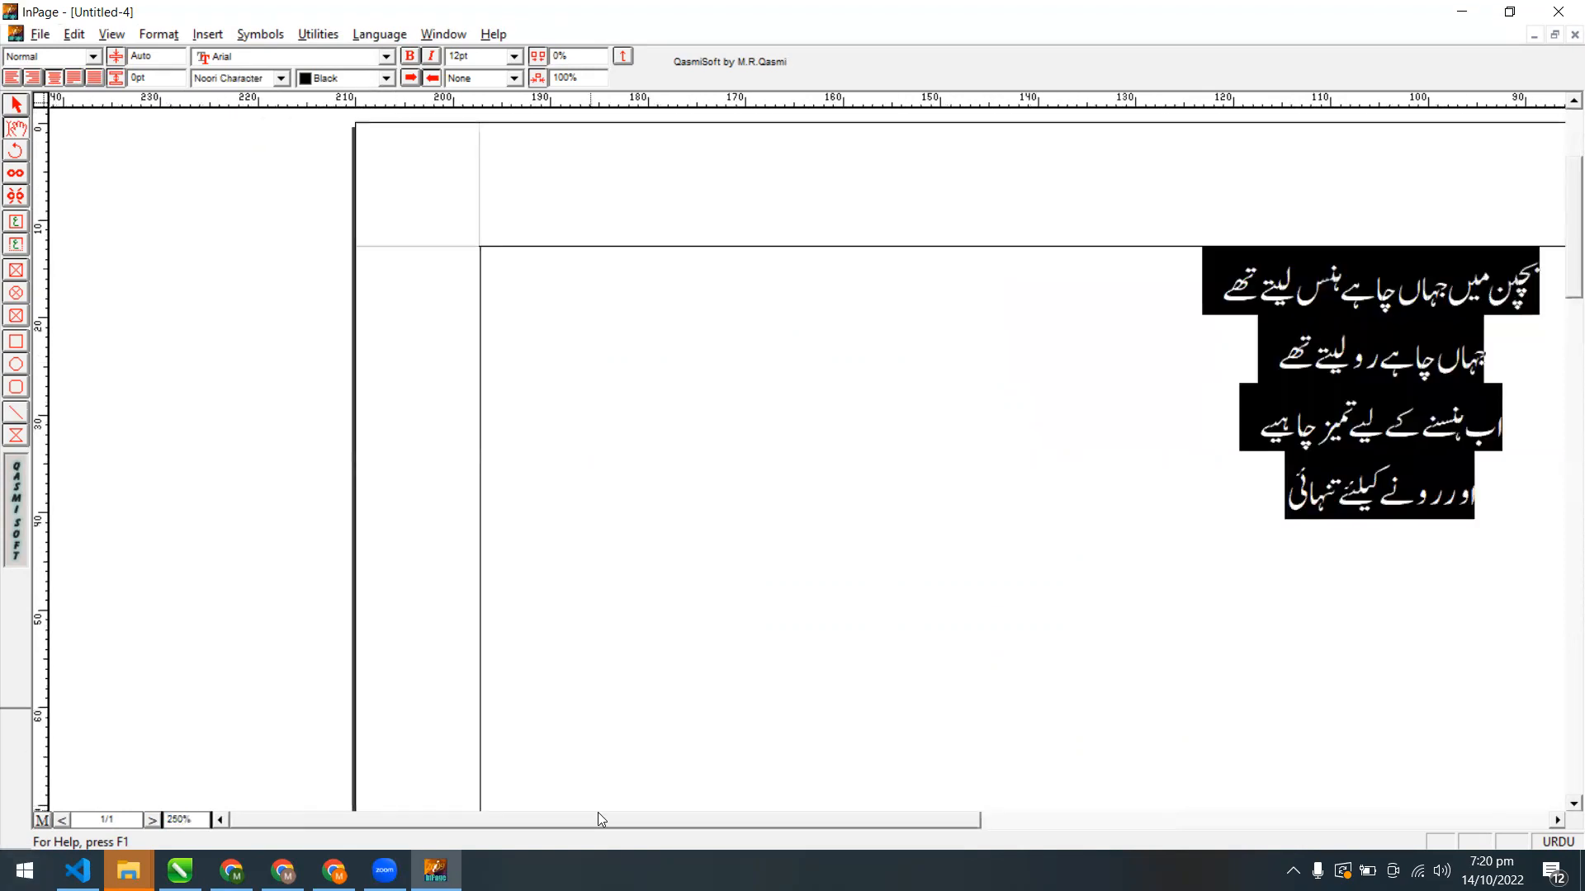
pyautogui.moveTo(630, 823); pyautogui.dragTo(871, 833)
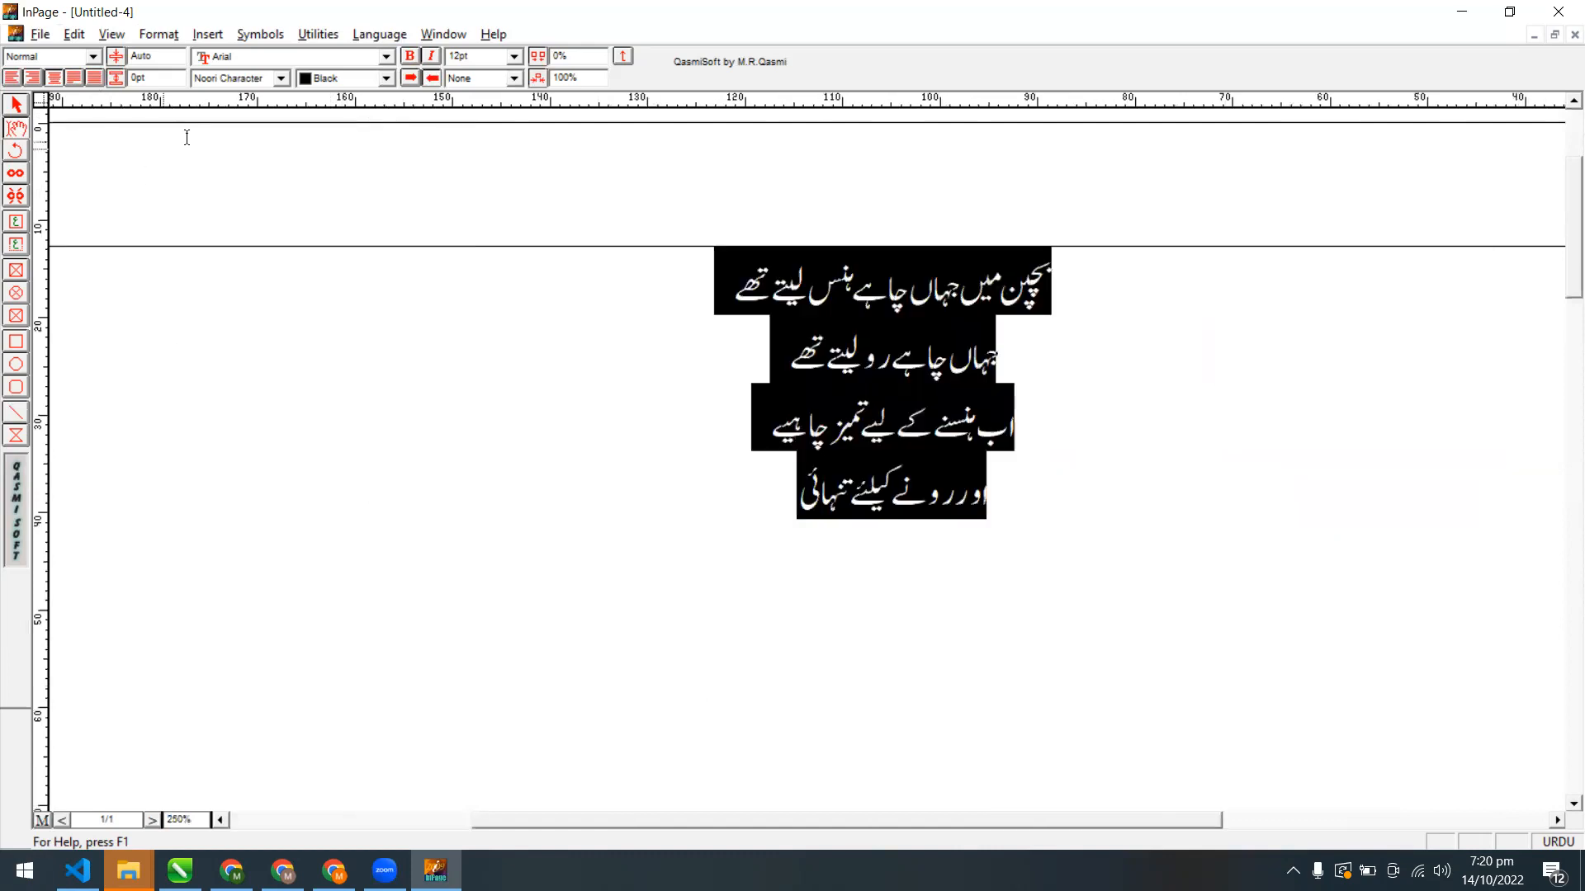
pyautogui.click(281, 78)
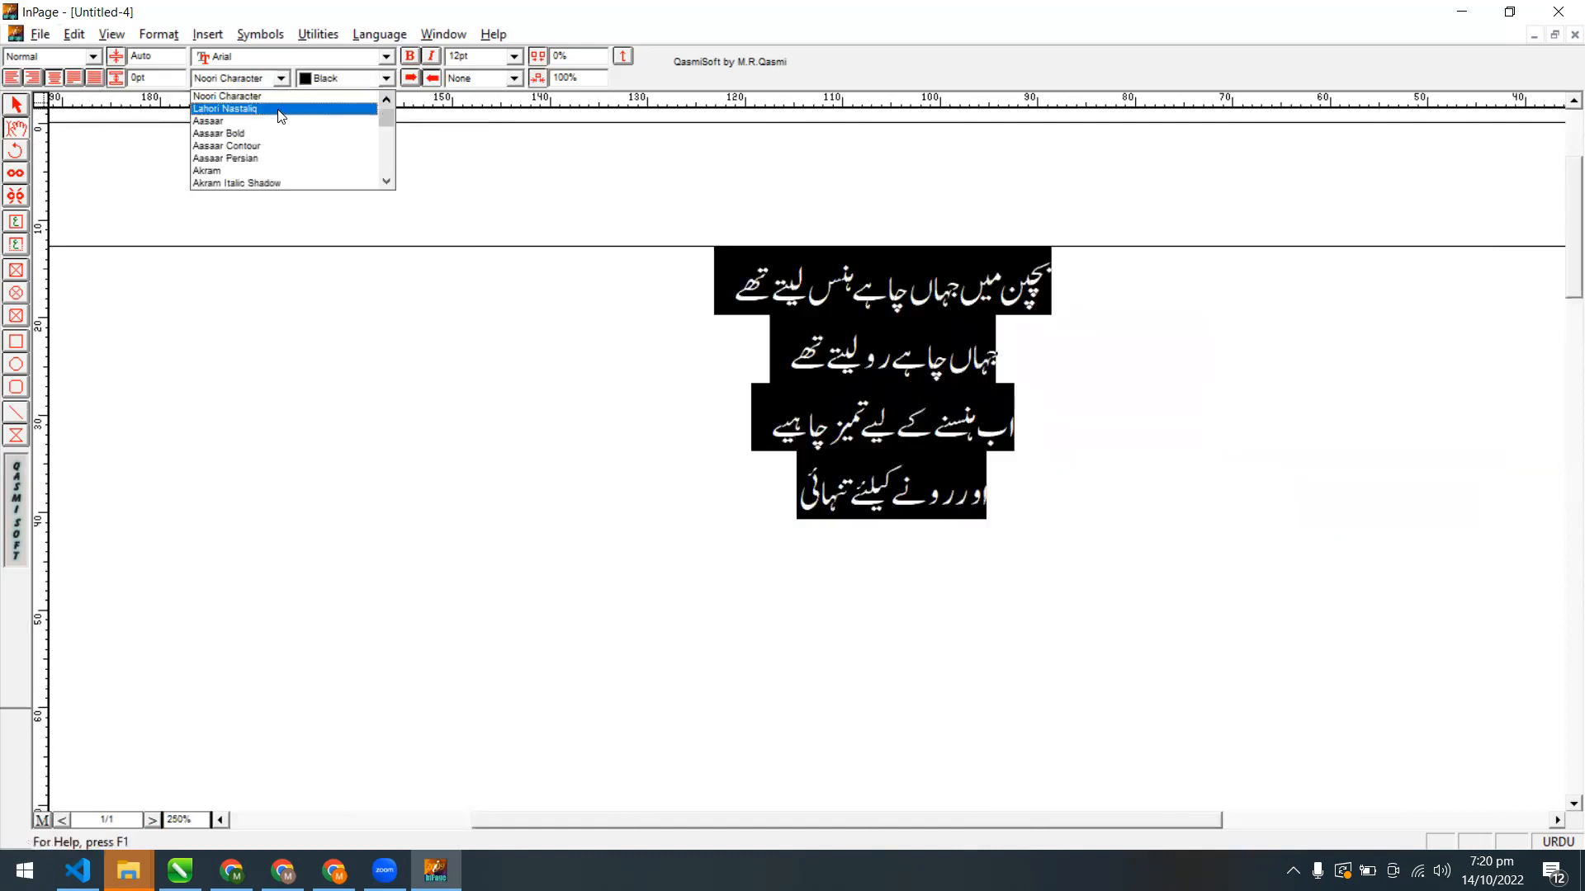
pyautogui.click(280, 108)
# Try the Aasaar, Aasaar Bold and Akram fonts on the selected verse
pyautogui.click(281, 79)
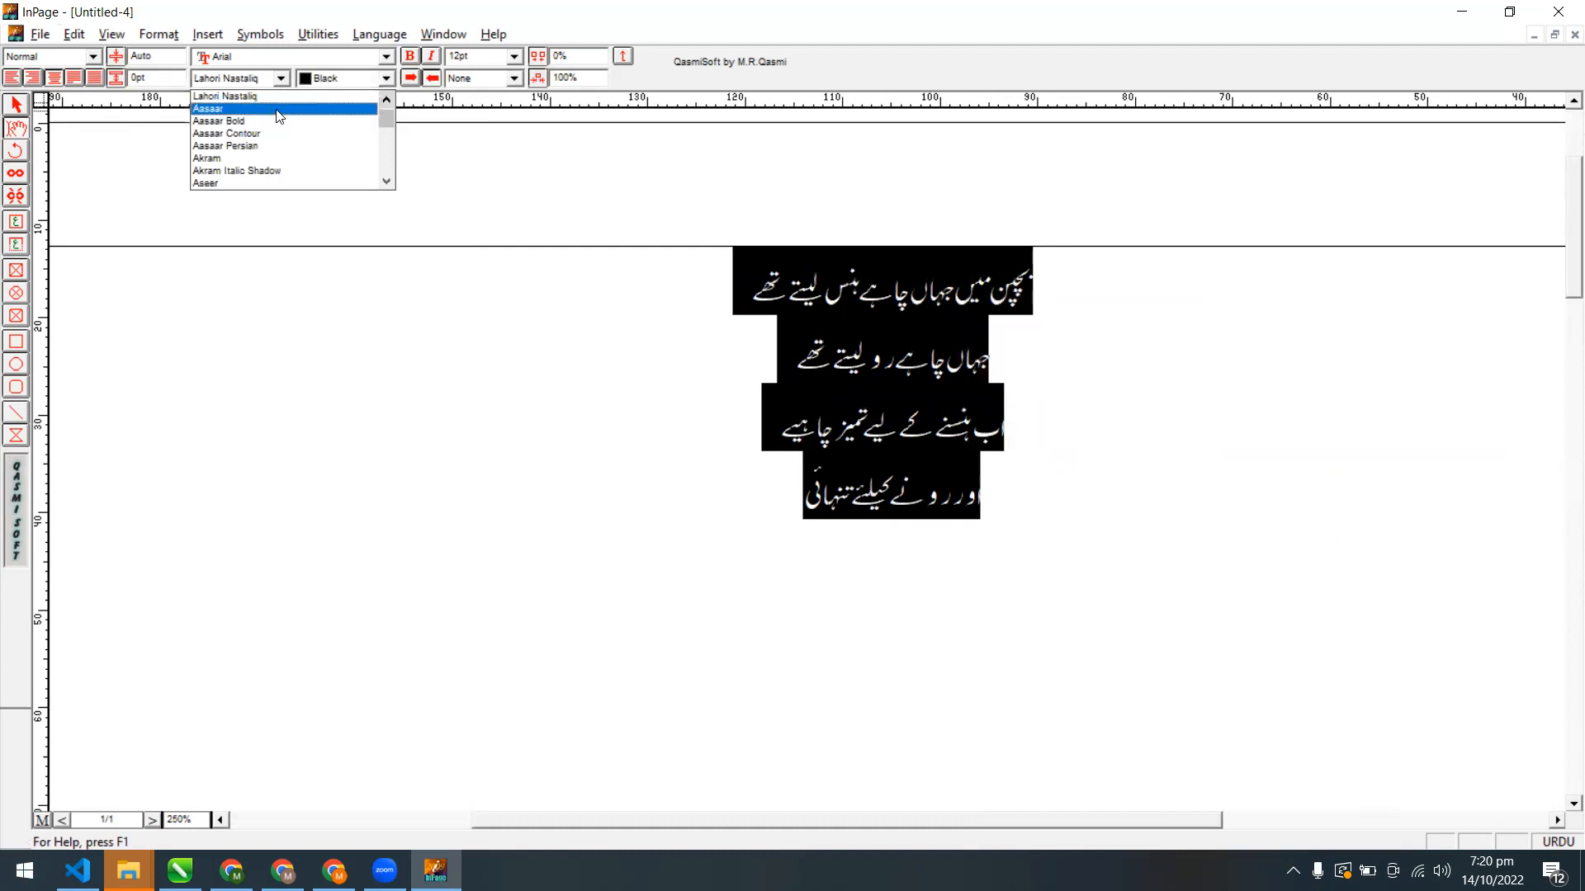
pyautogui.click(279, 108)
pyautogui.click(280, 78)
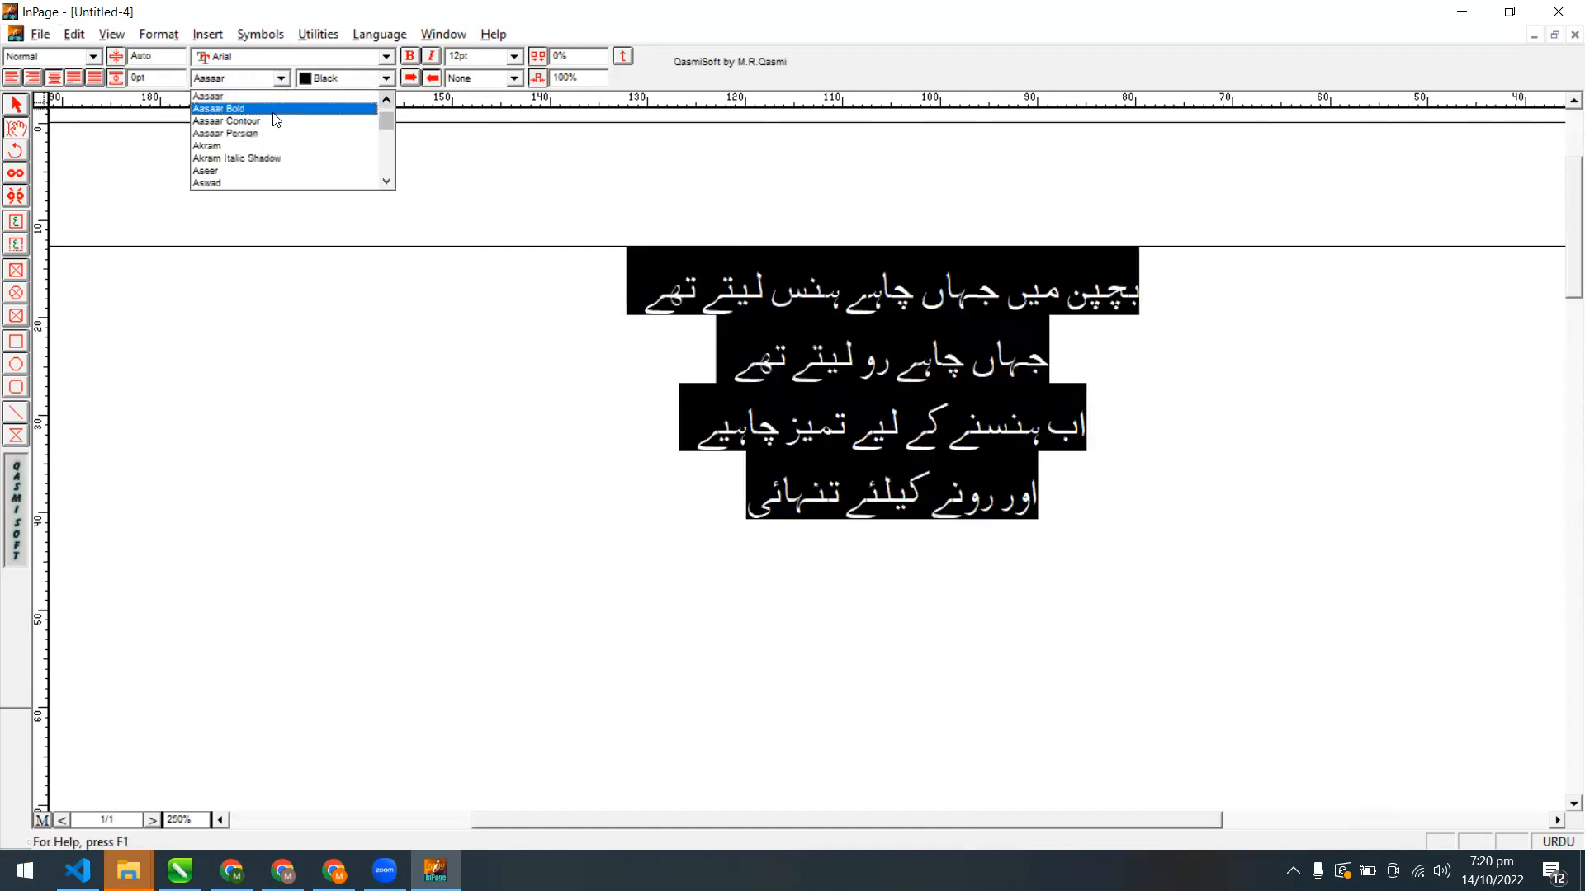
pyautogui.click(277, 109)
pyautogui.click(280, 78)
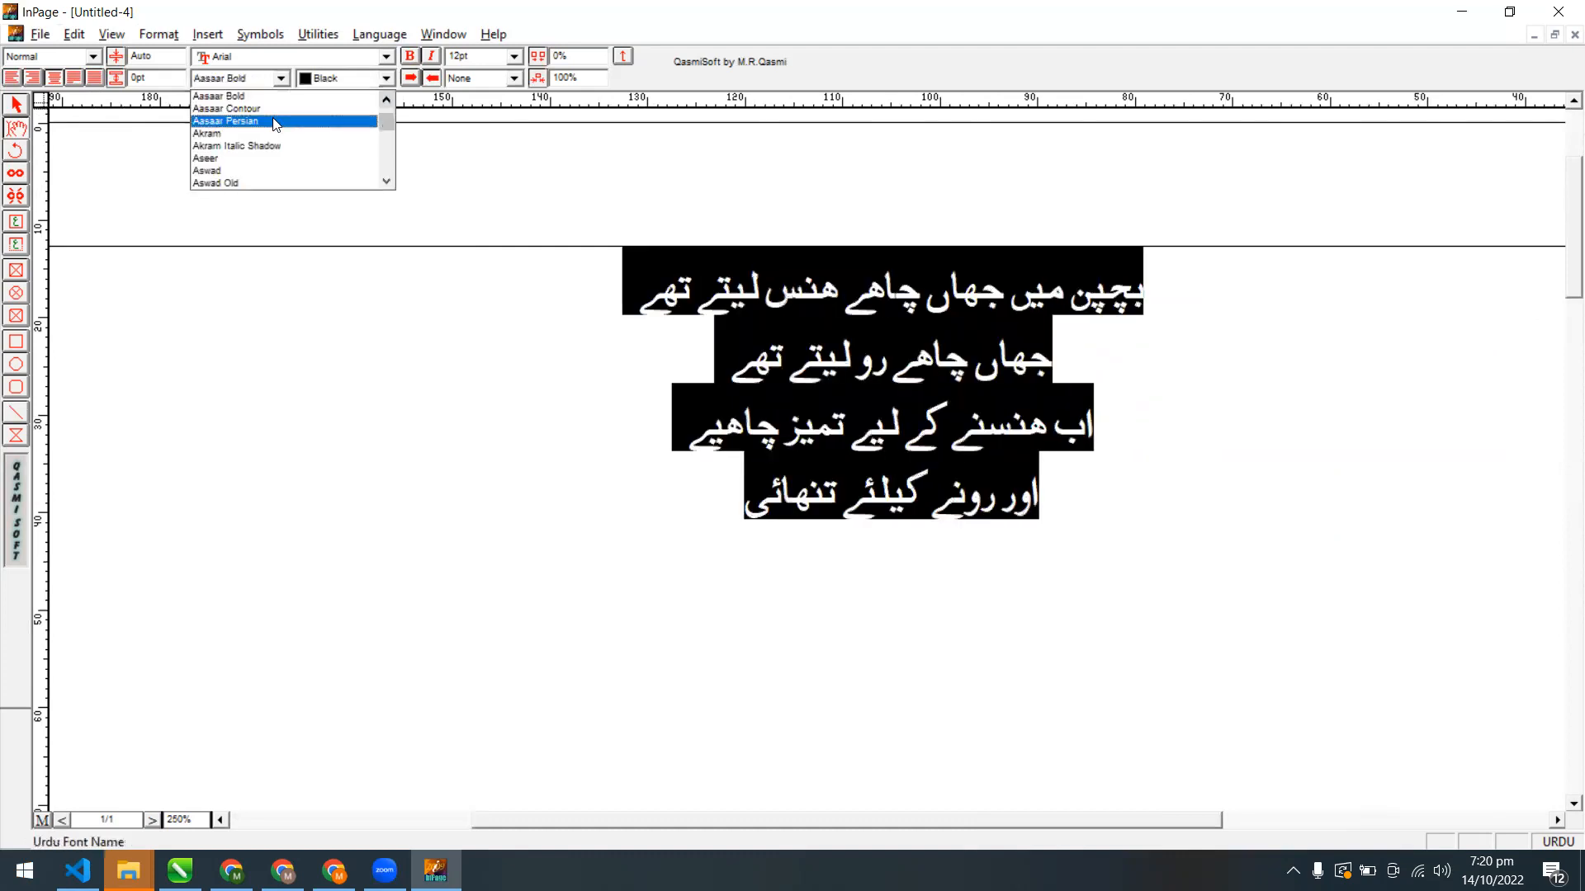
pyautogui.click(276, 130)
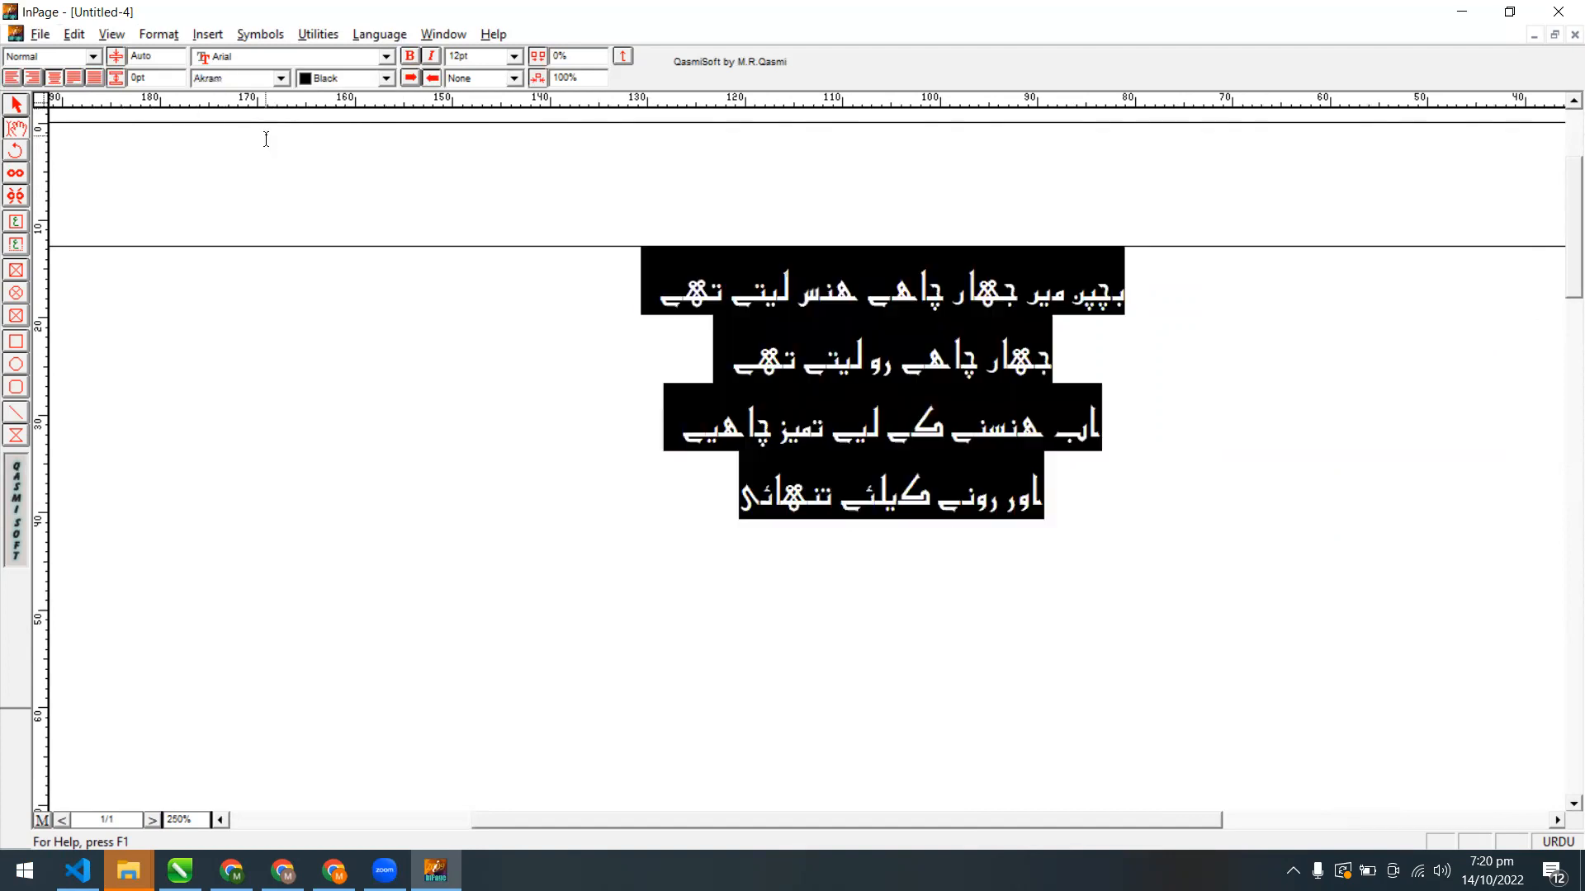
# Try the Bombay Black and Diwani fonts on the verse and finish with Dubai
pyautogui.click(281, 79)
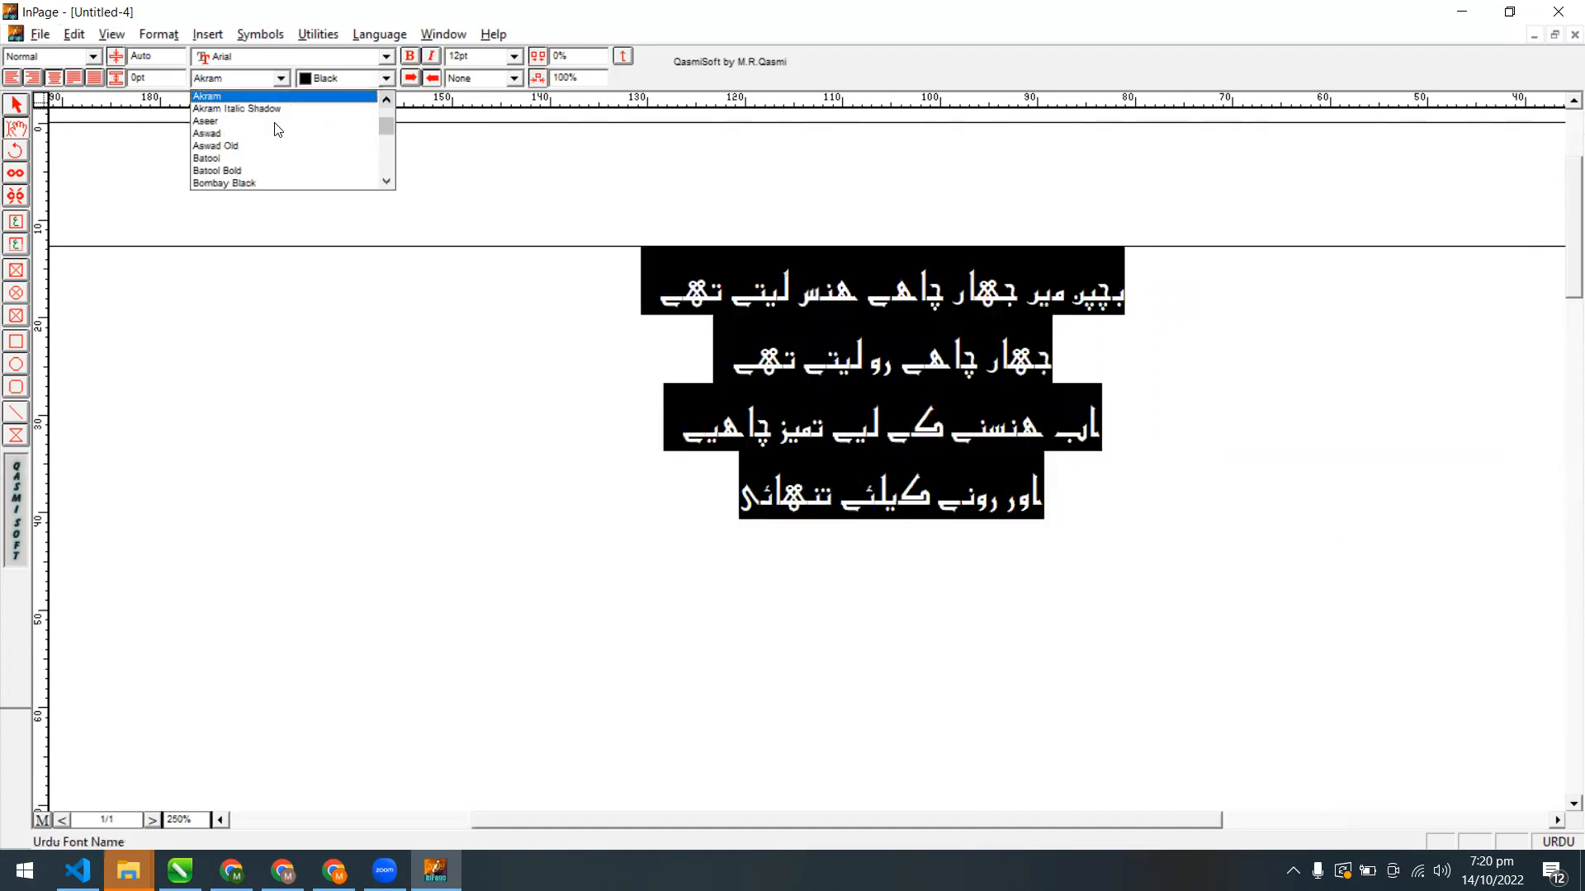
pyautogui.click(265, 182)
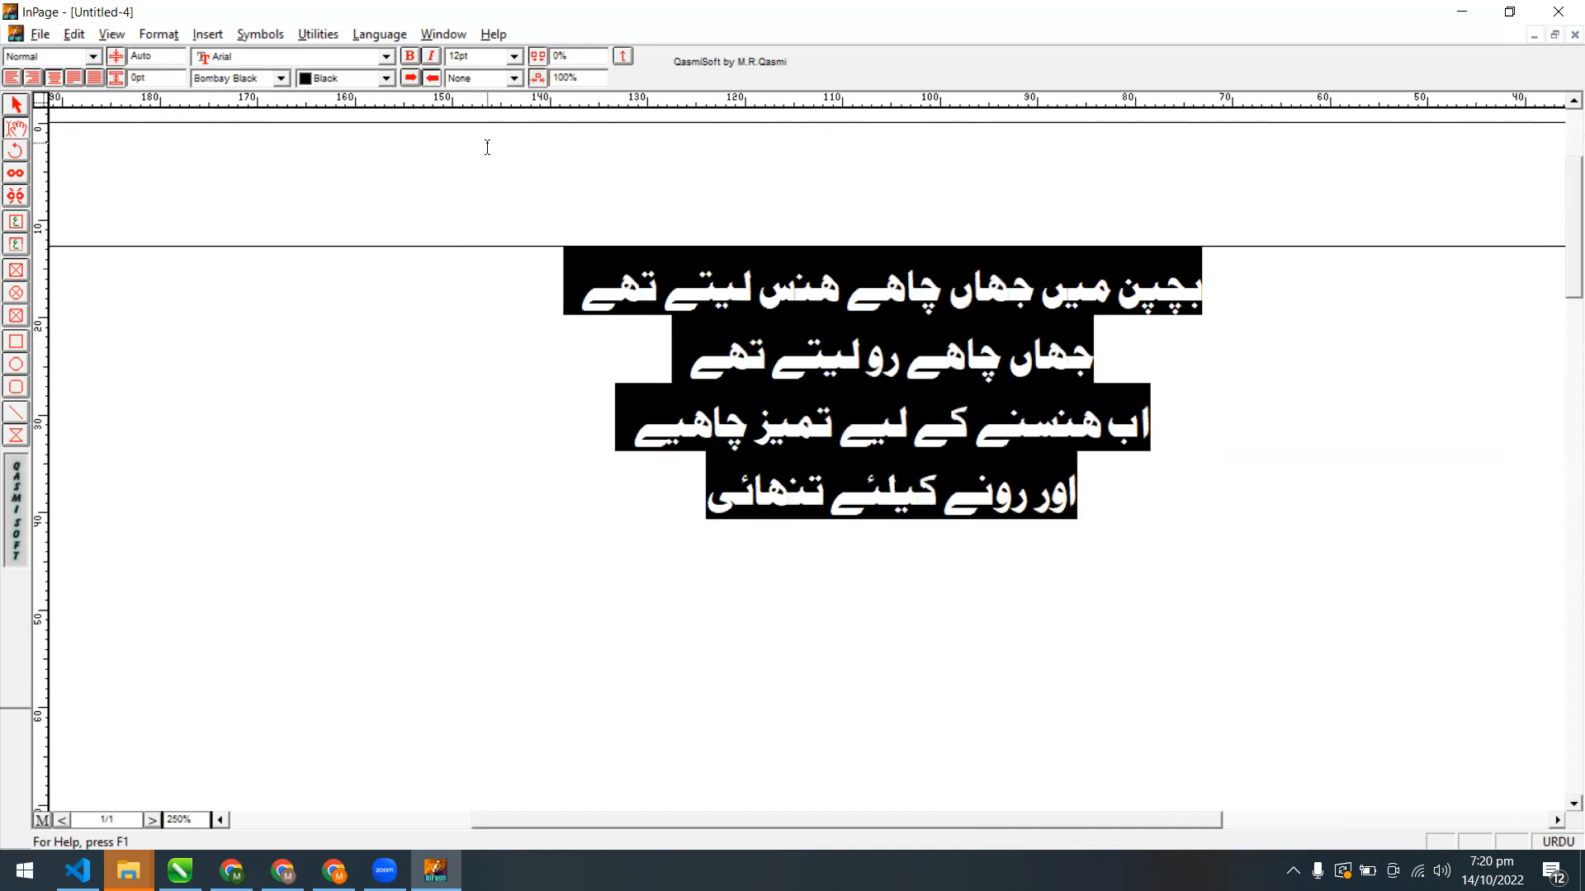
pyautogui.click(281, 79)
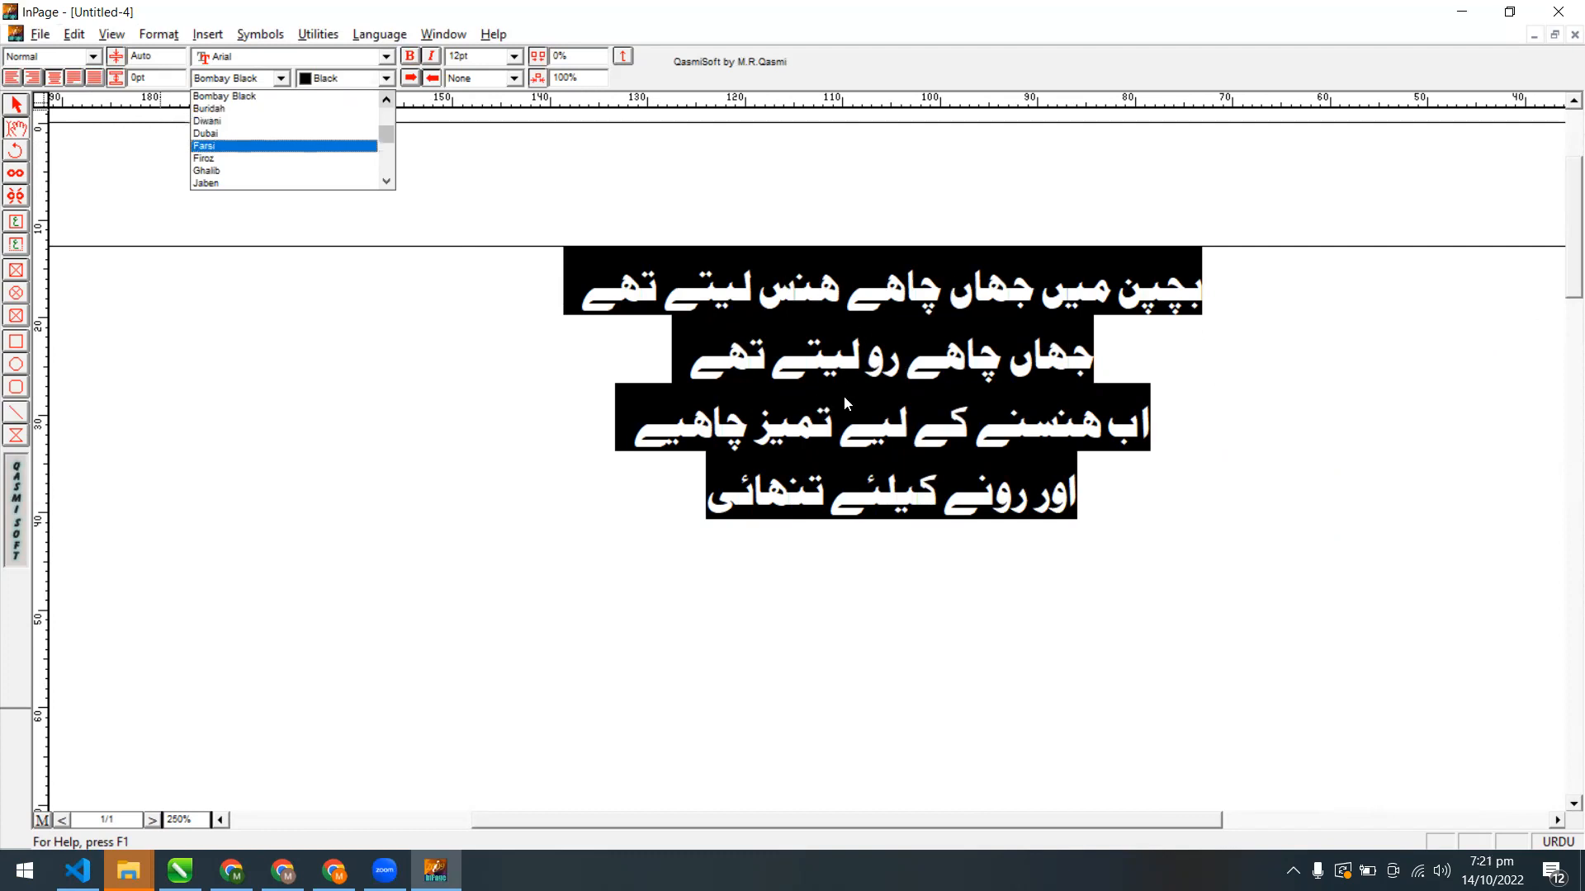
pyautogui.click(232, 122)
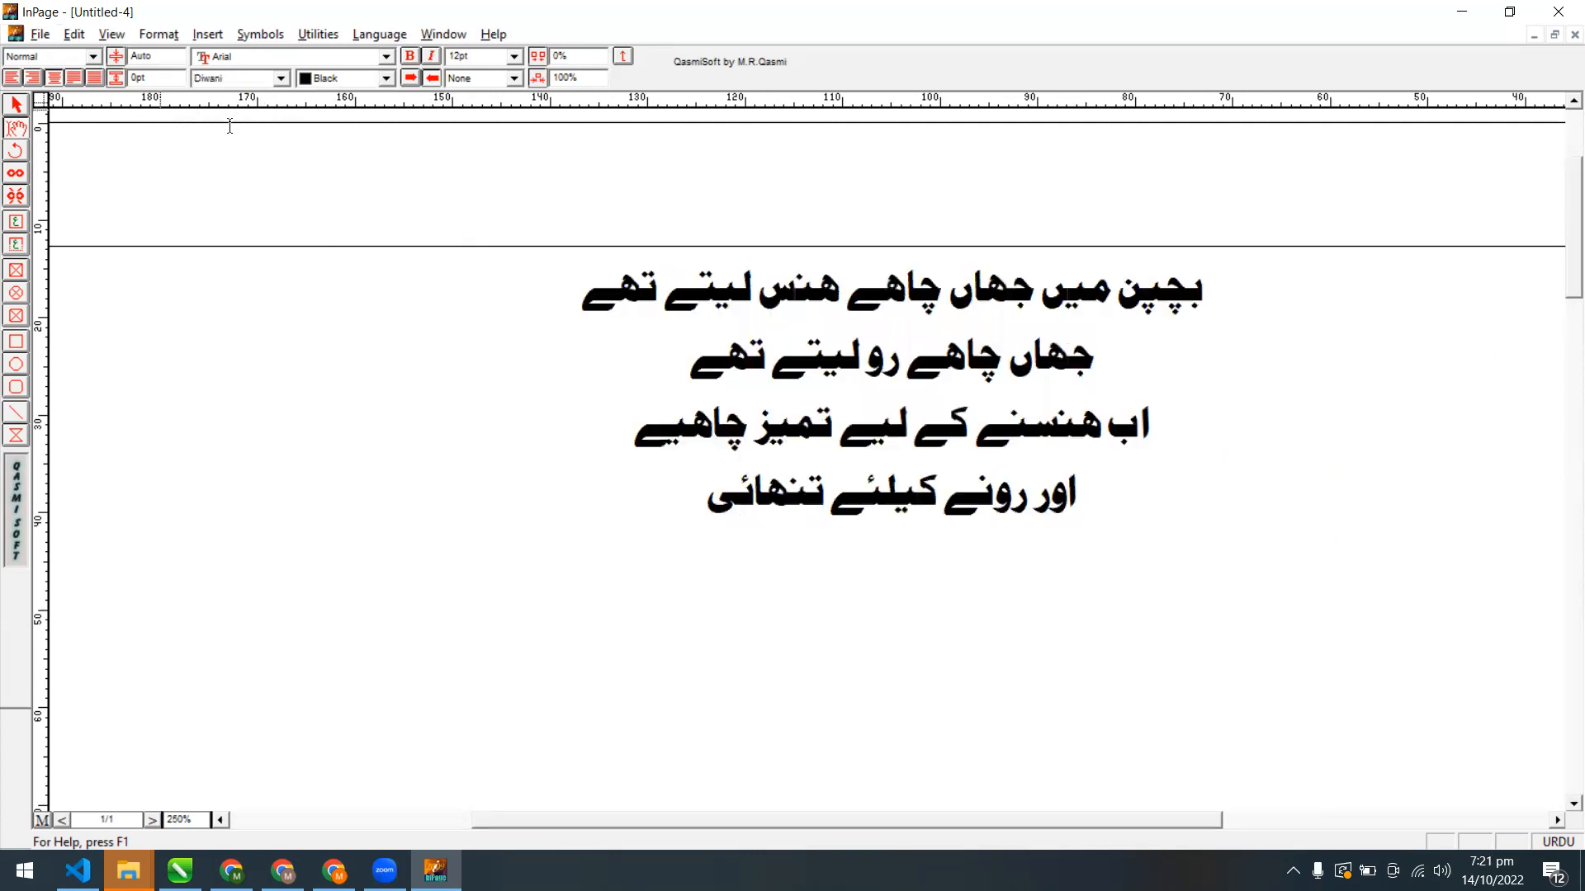
pyautogui.click(282, 79)
pyautogui.click(283, 109)
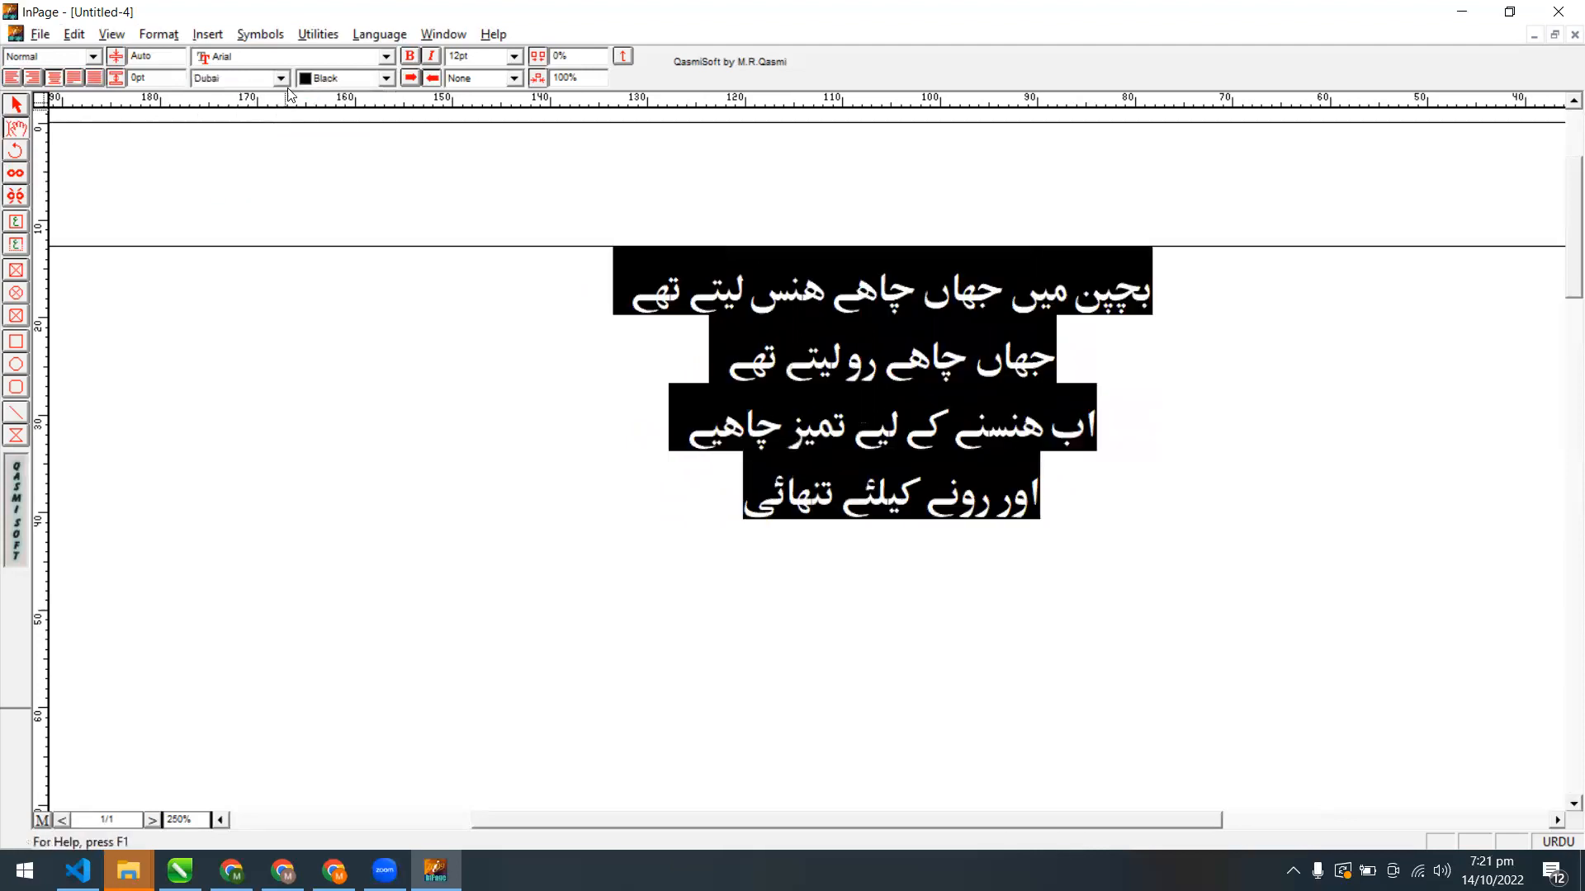
# Try the Farsi and Jaben fonts on the selected verse and finish with Jameel
pyautogui.click(282, 78)
pyautogui.click(281, 120)
pyautogui.click(281, 78)
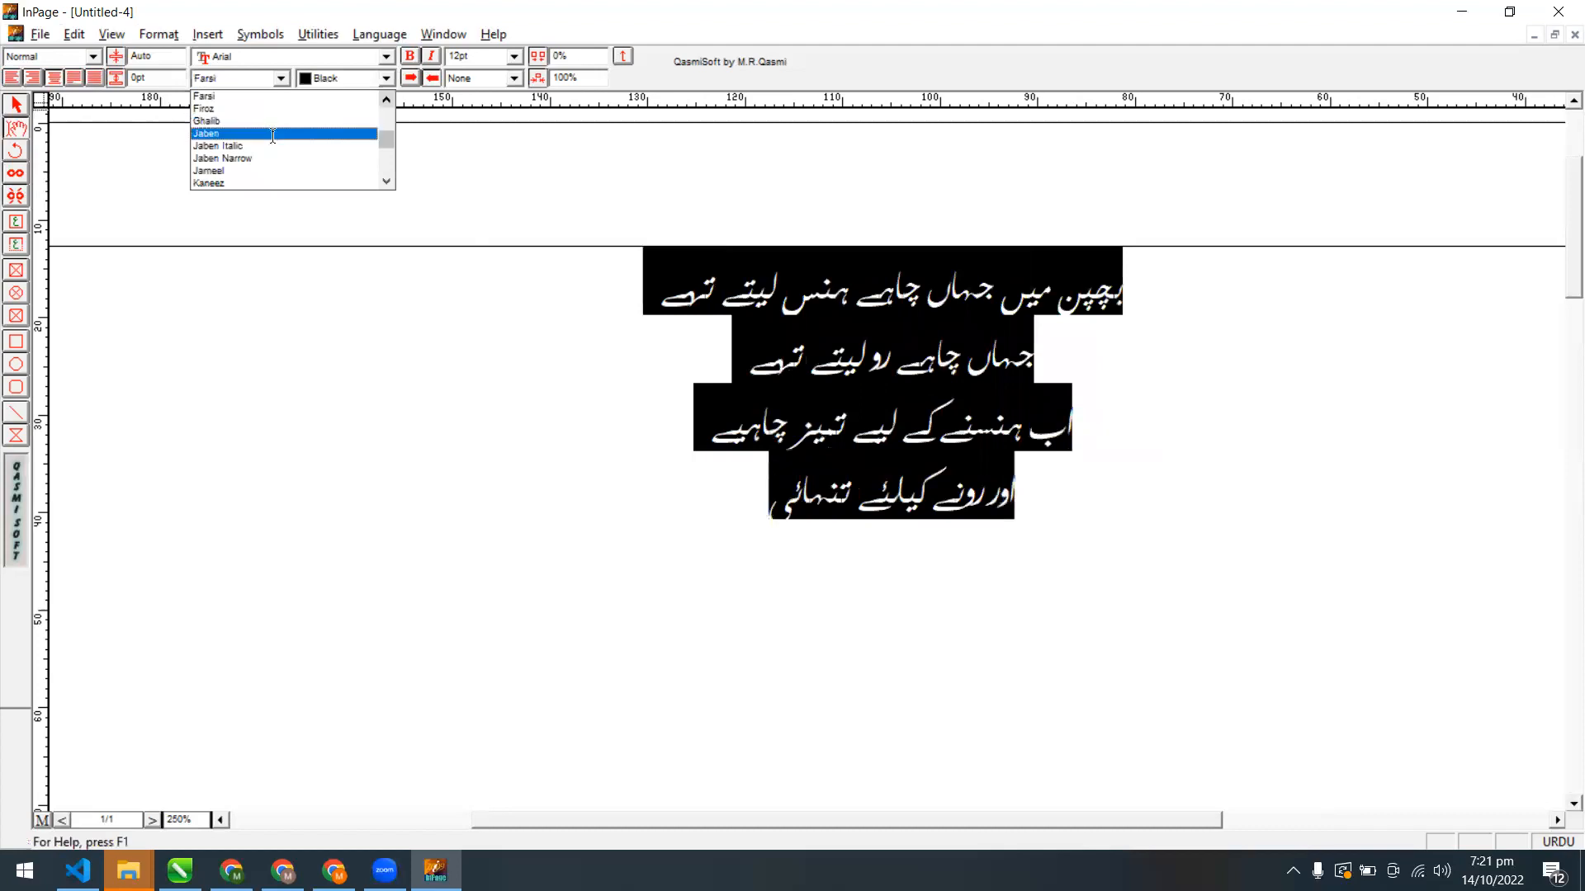
pyautogui.click(272, 135)
pyautogui.click(281, 78)
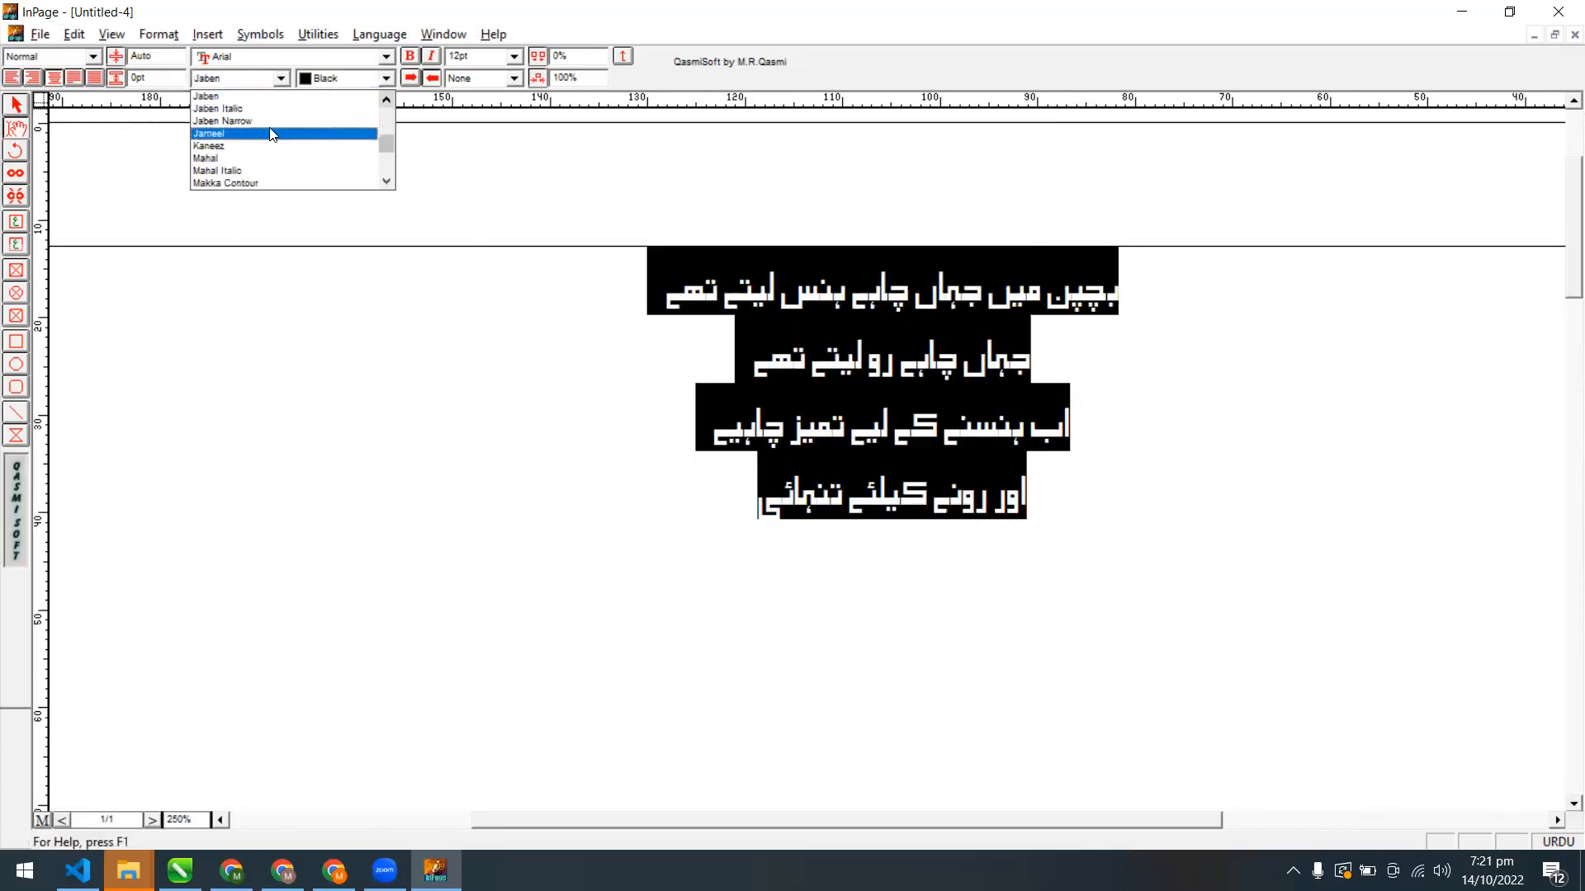
pyautogui.click(272, 133)
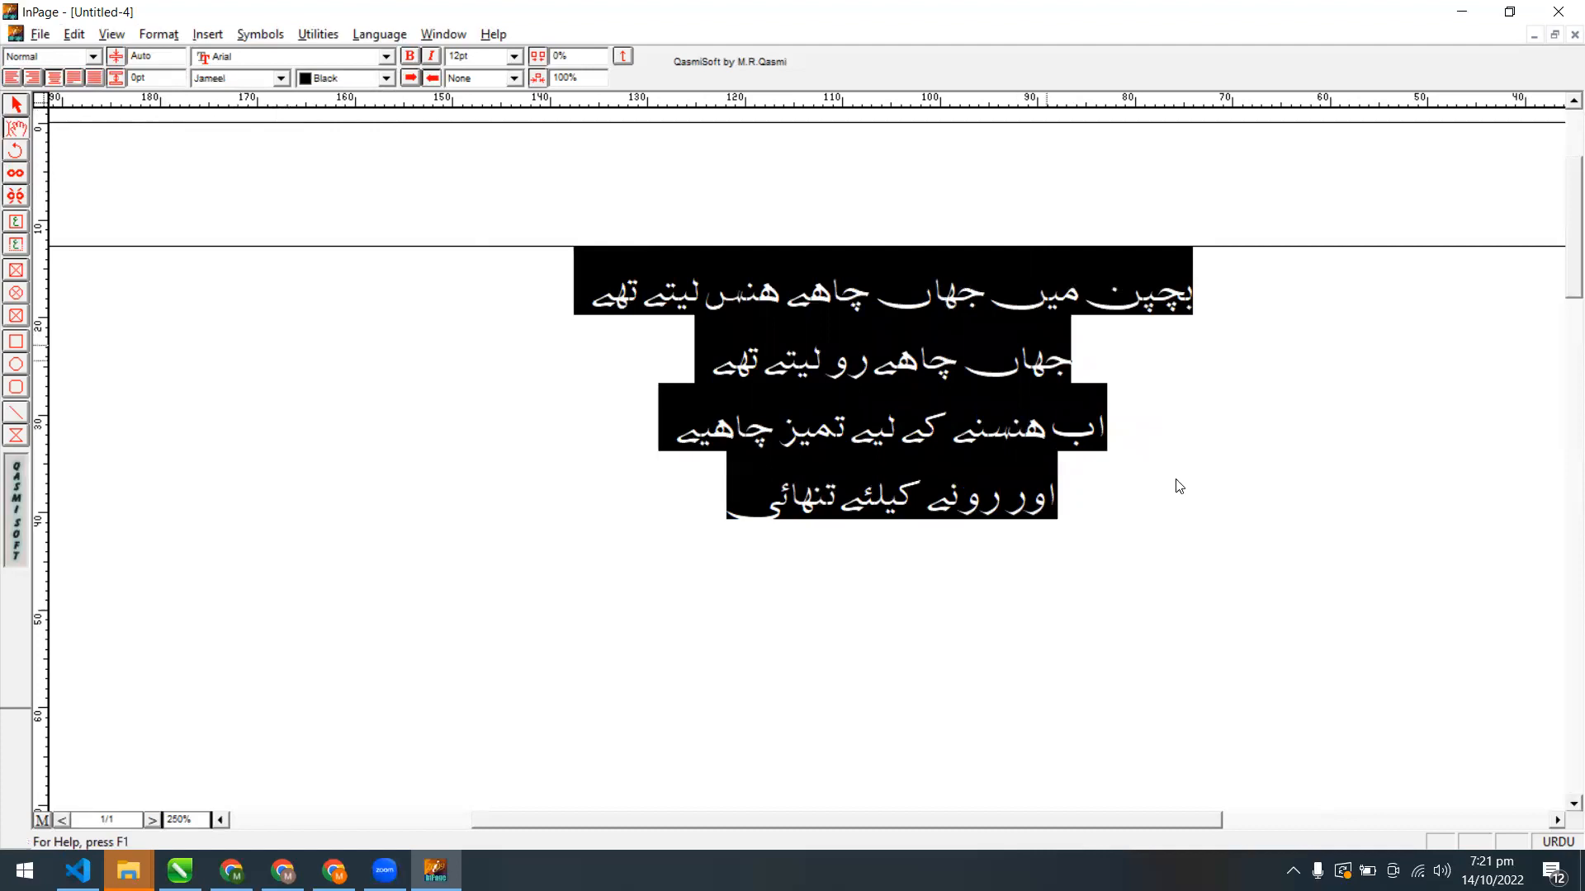
# Reselect the whole verse and set its text color to White
pyautogui.click(1201, 417)
pyautogui.moveTo(697, 535); pyautogui.dragTo(1220, 304)
pyautogui.click(386, 79)
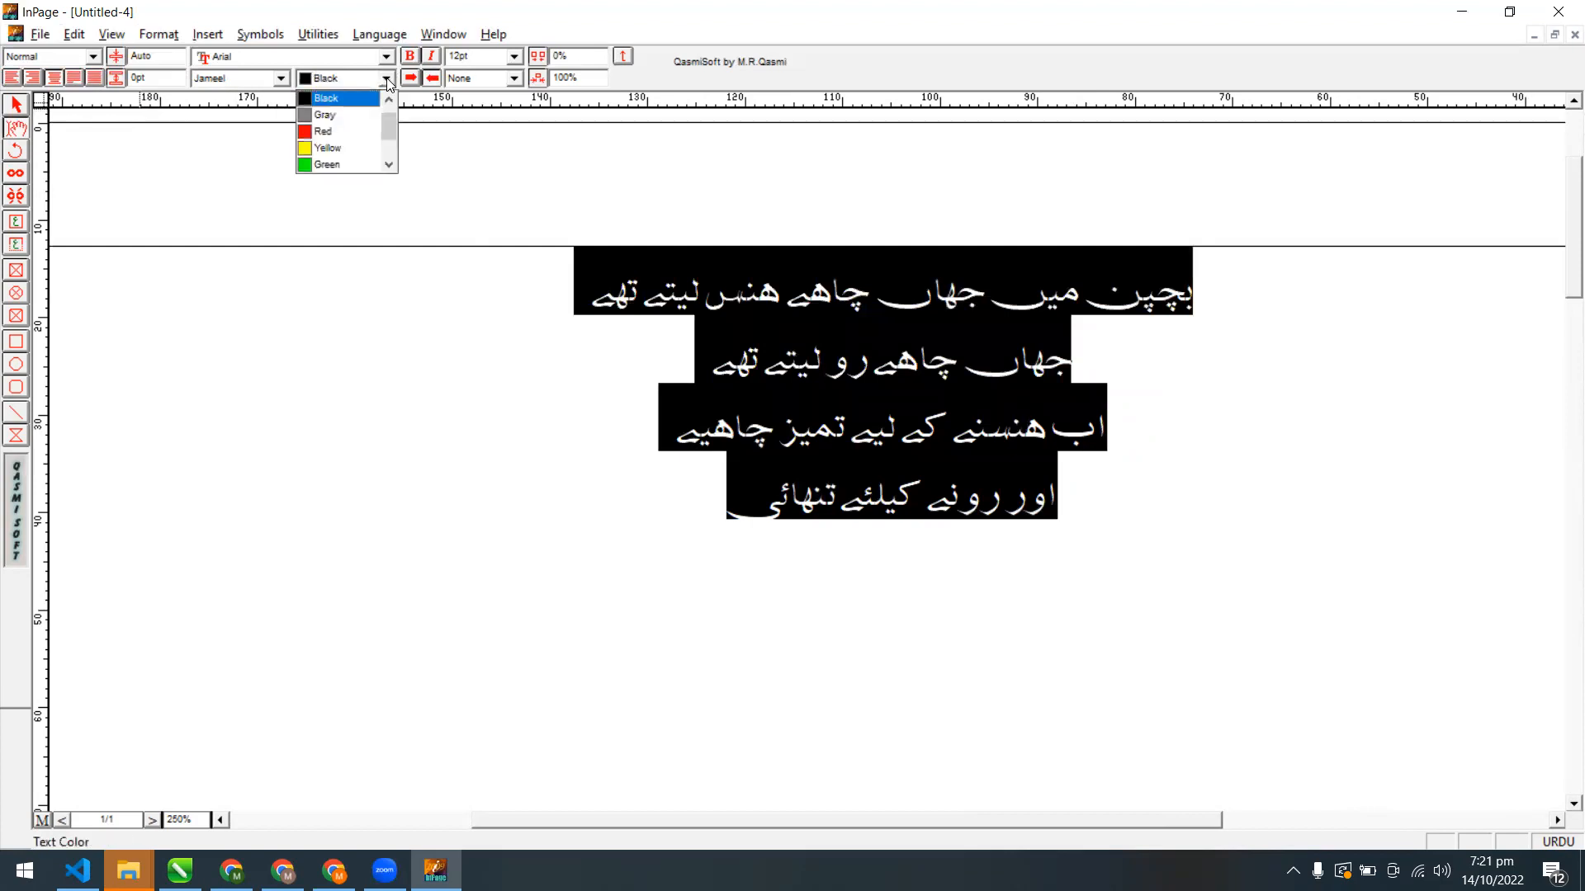
pyautogui.click(389, 115)
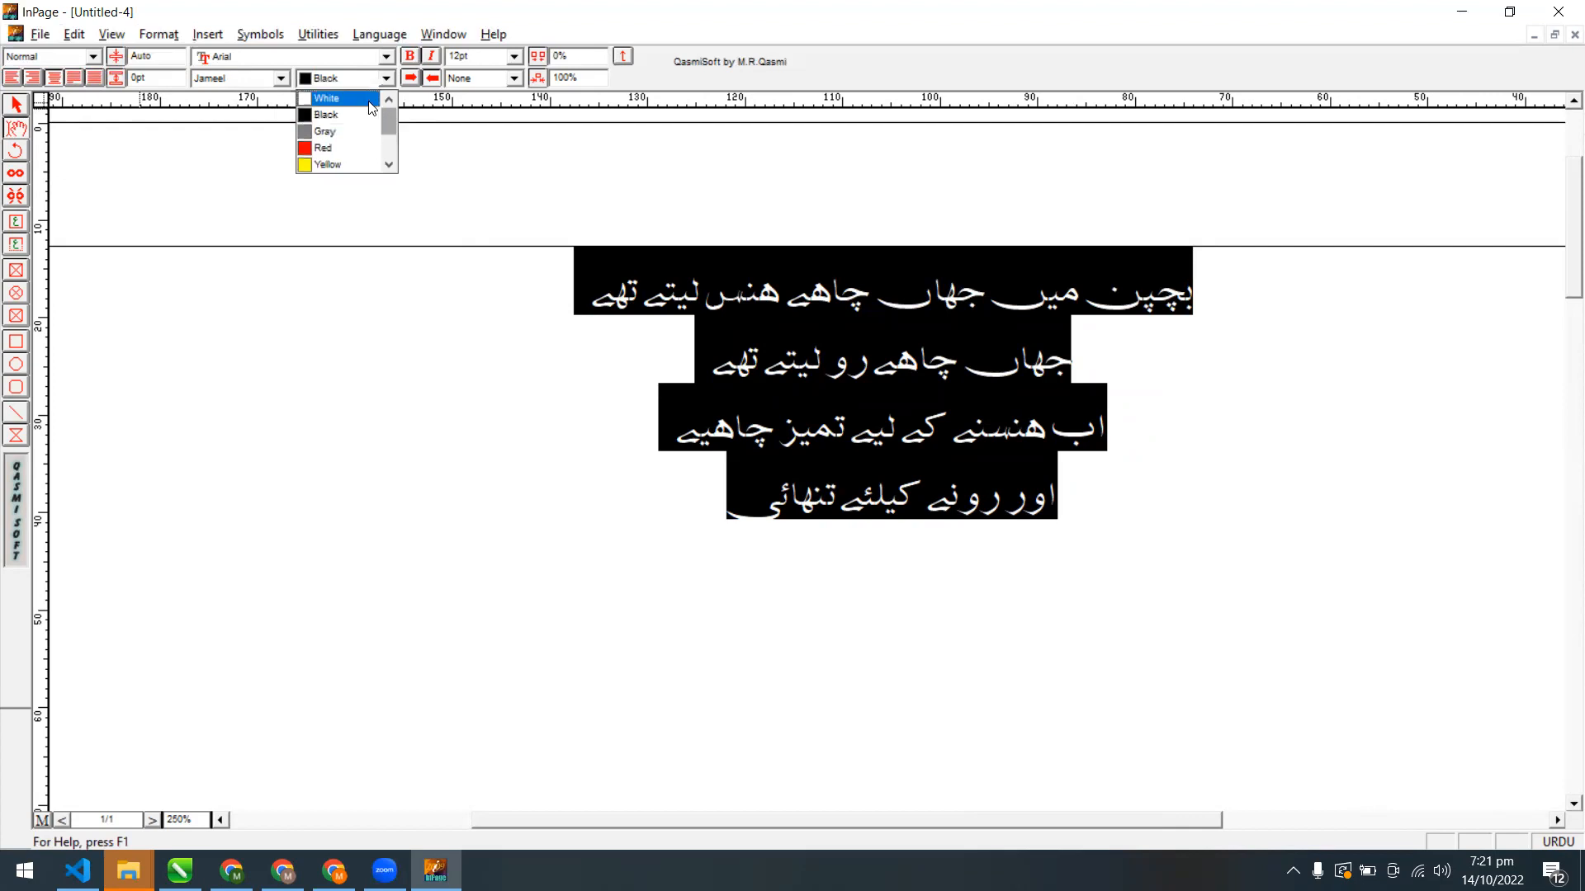
pyautogui.click(330, 98)
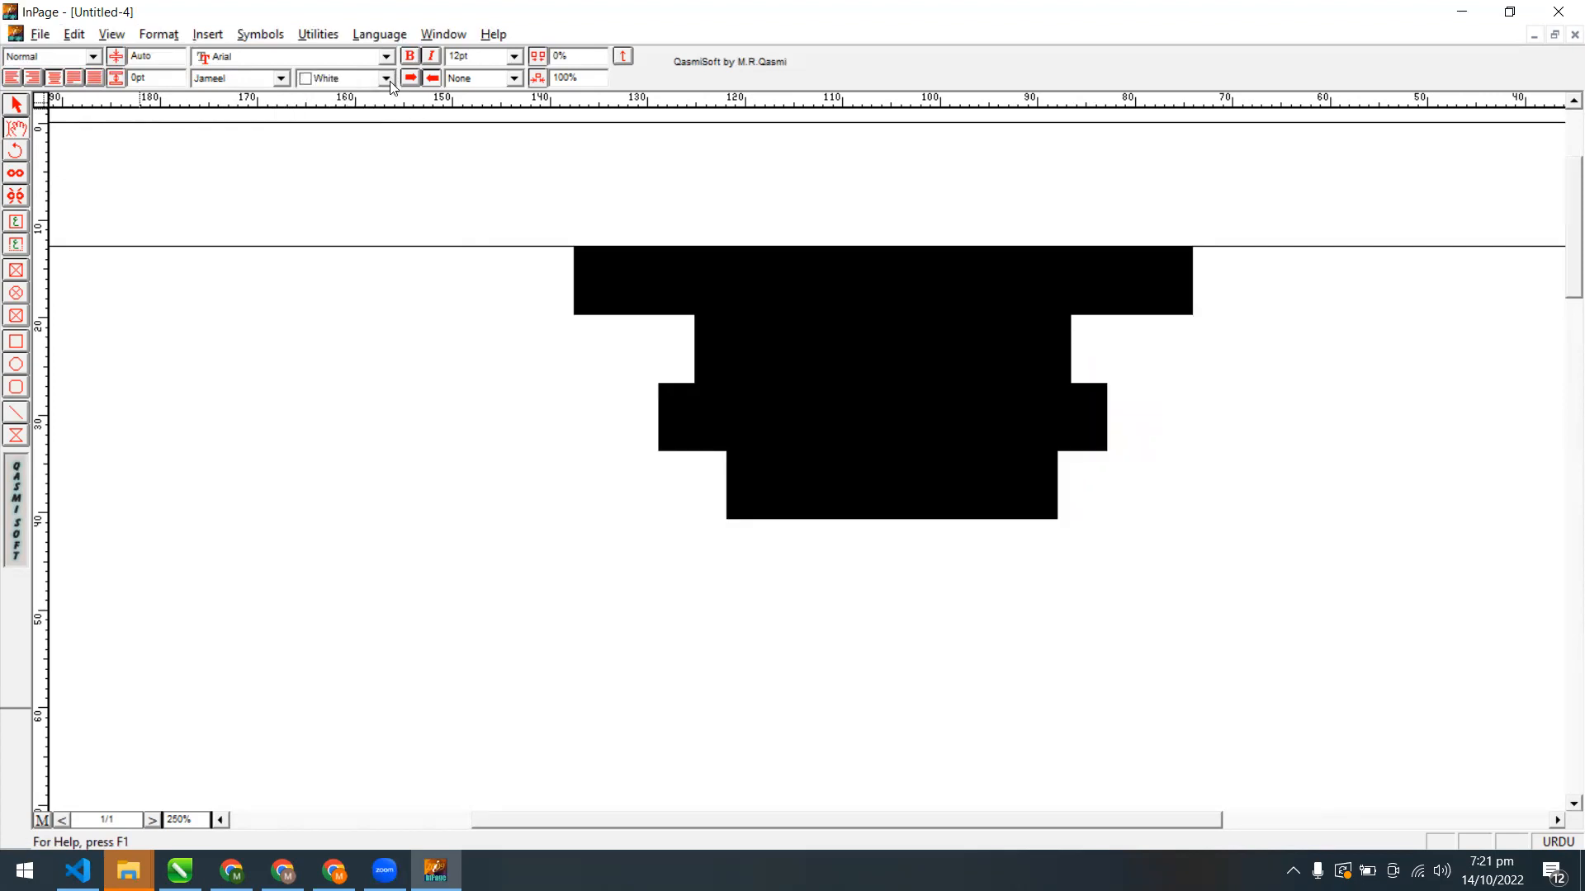
# Select the white verse again and set its text color to Black
pyautogui.click(591, 396)
pyautogui.moveTo(676, 488); pyautogui.dragTo(1175, 108)
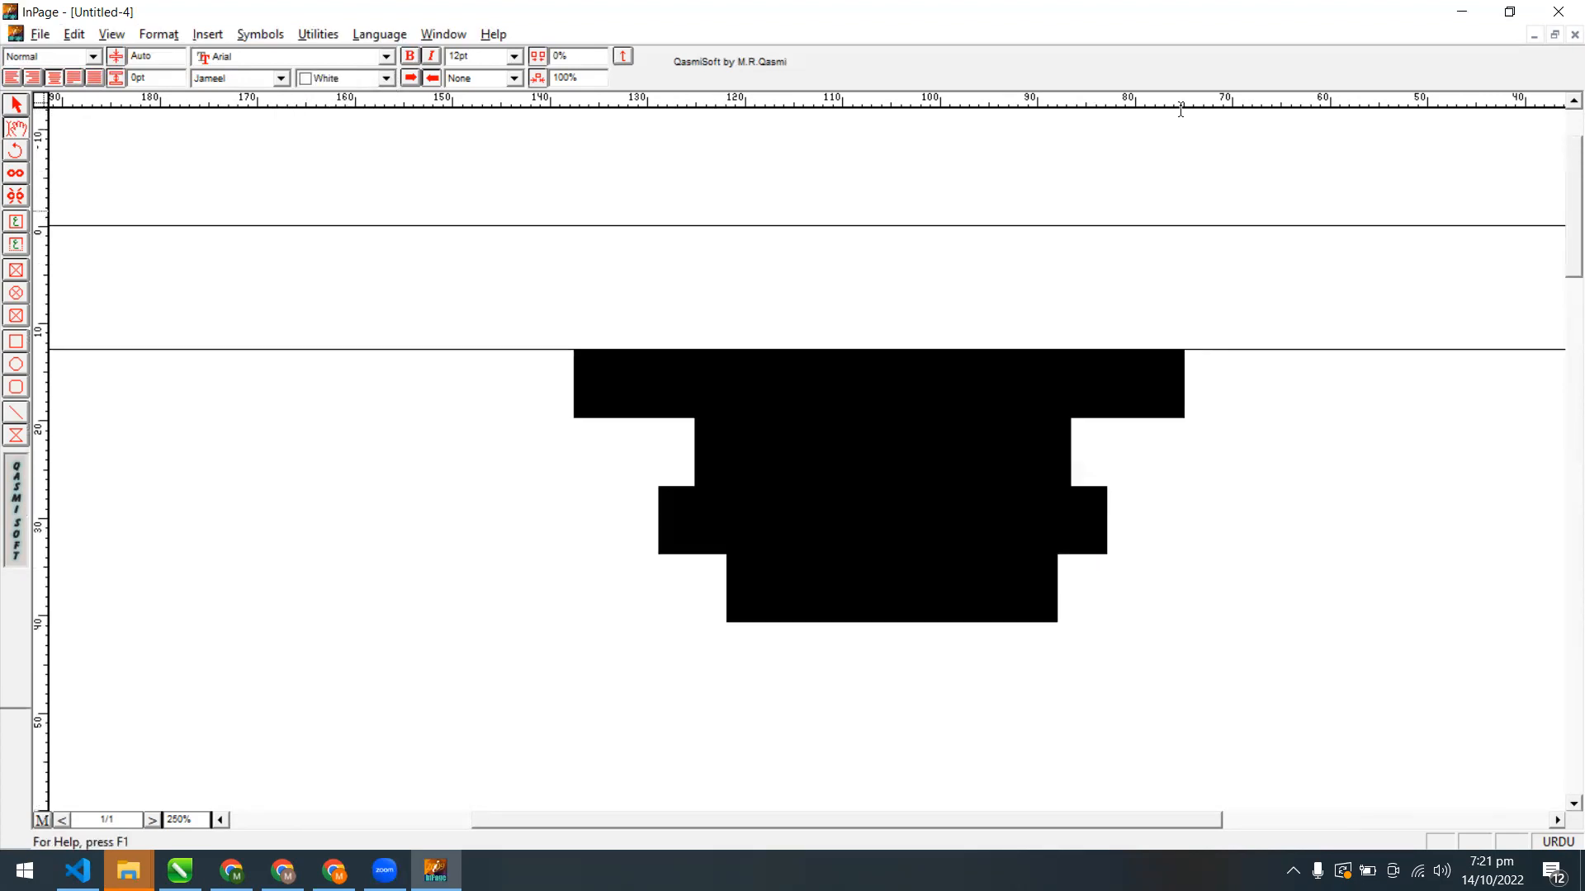
pyautogui.click(386, 79)
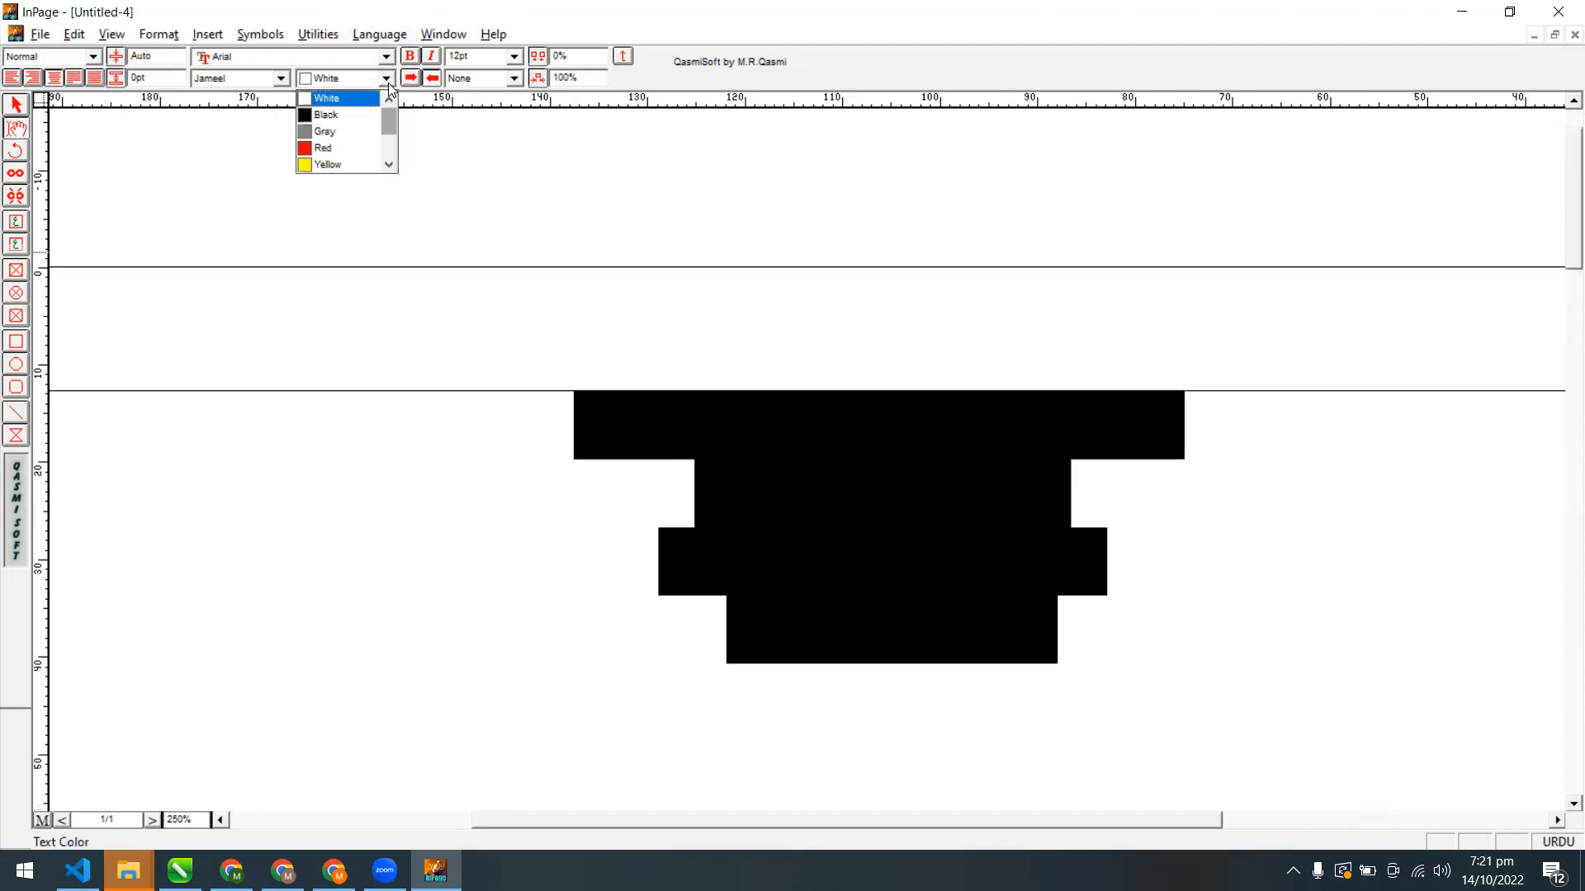
pyautogui.click(367, 125)
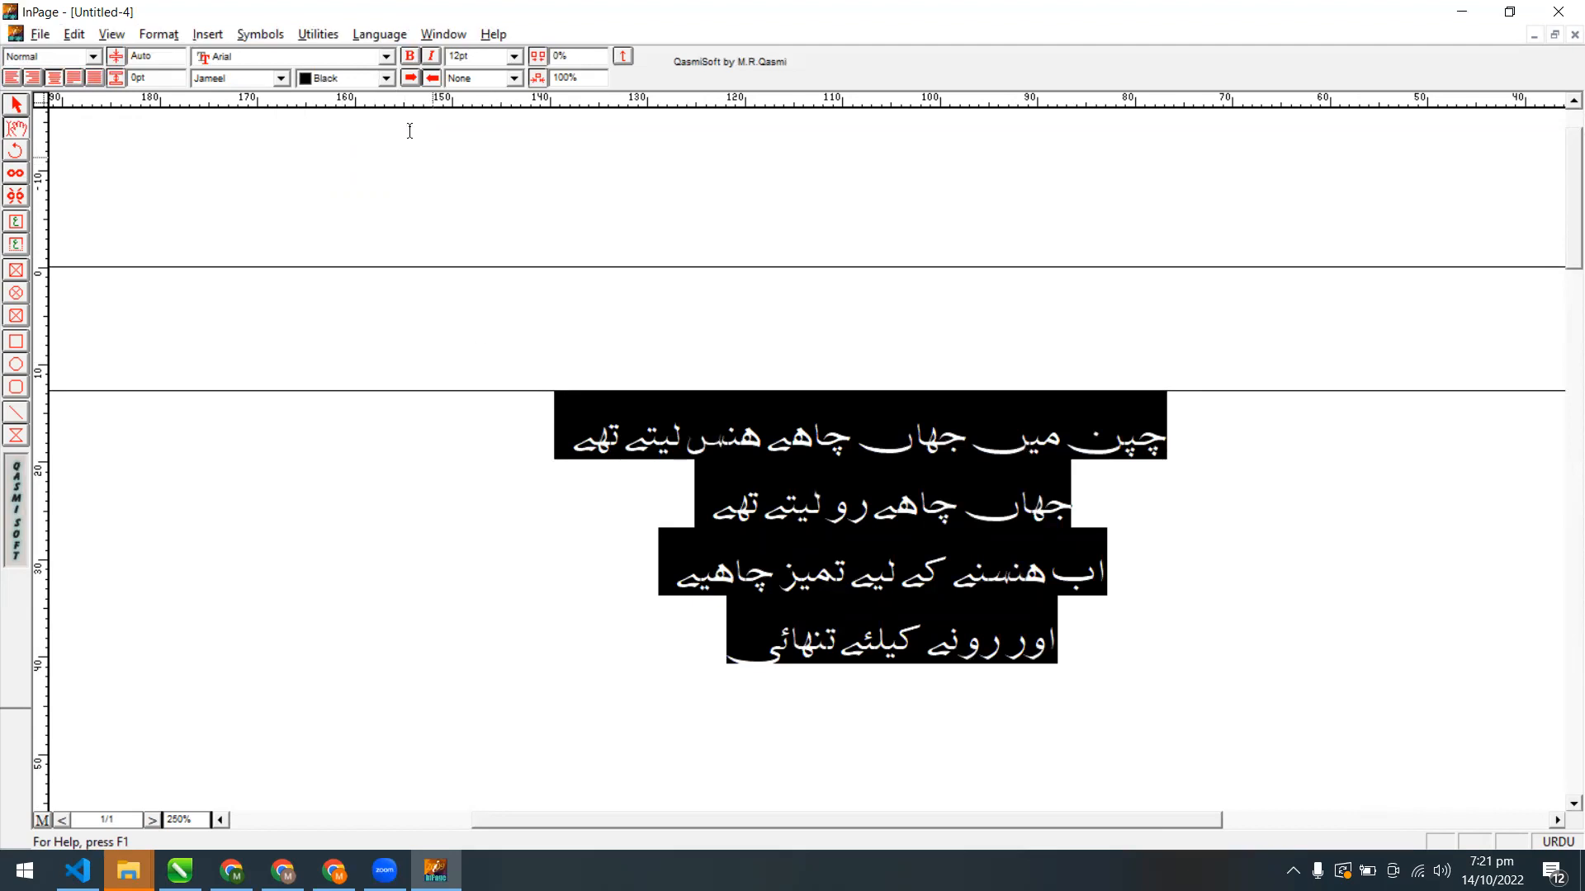
# Select all four lines, including the first letter, and set the text color to Red
pyautogui.moveTo(650, 684); pyautogui.dragTo(1197, 435)
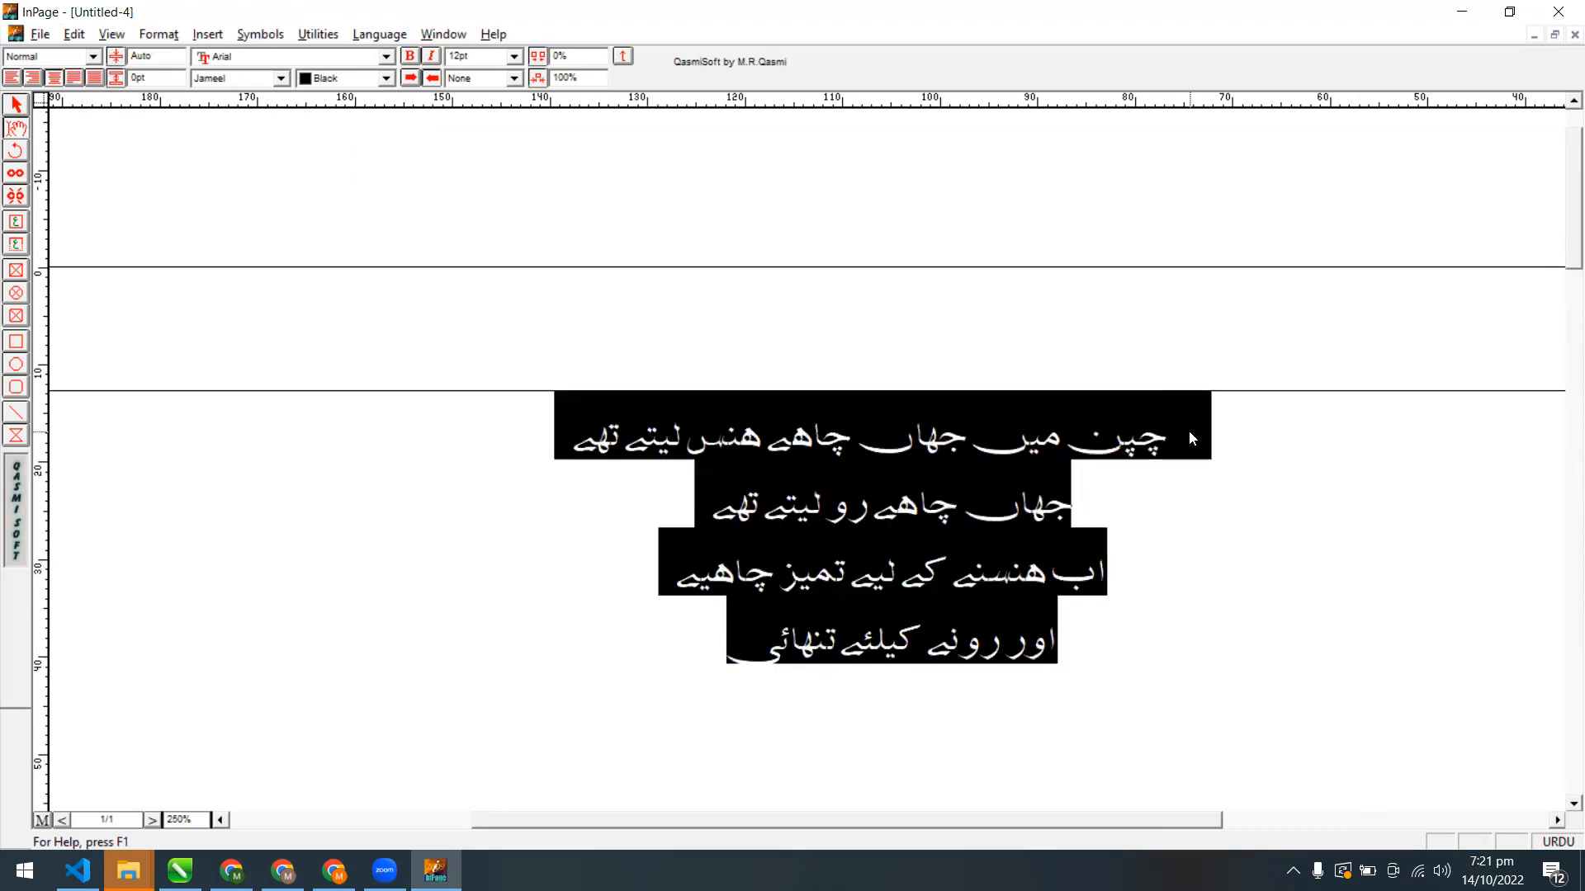
pyautogui.click(385, 77)
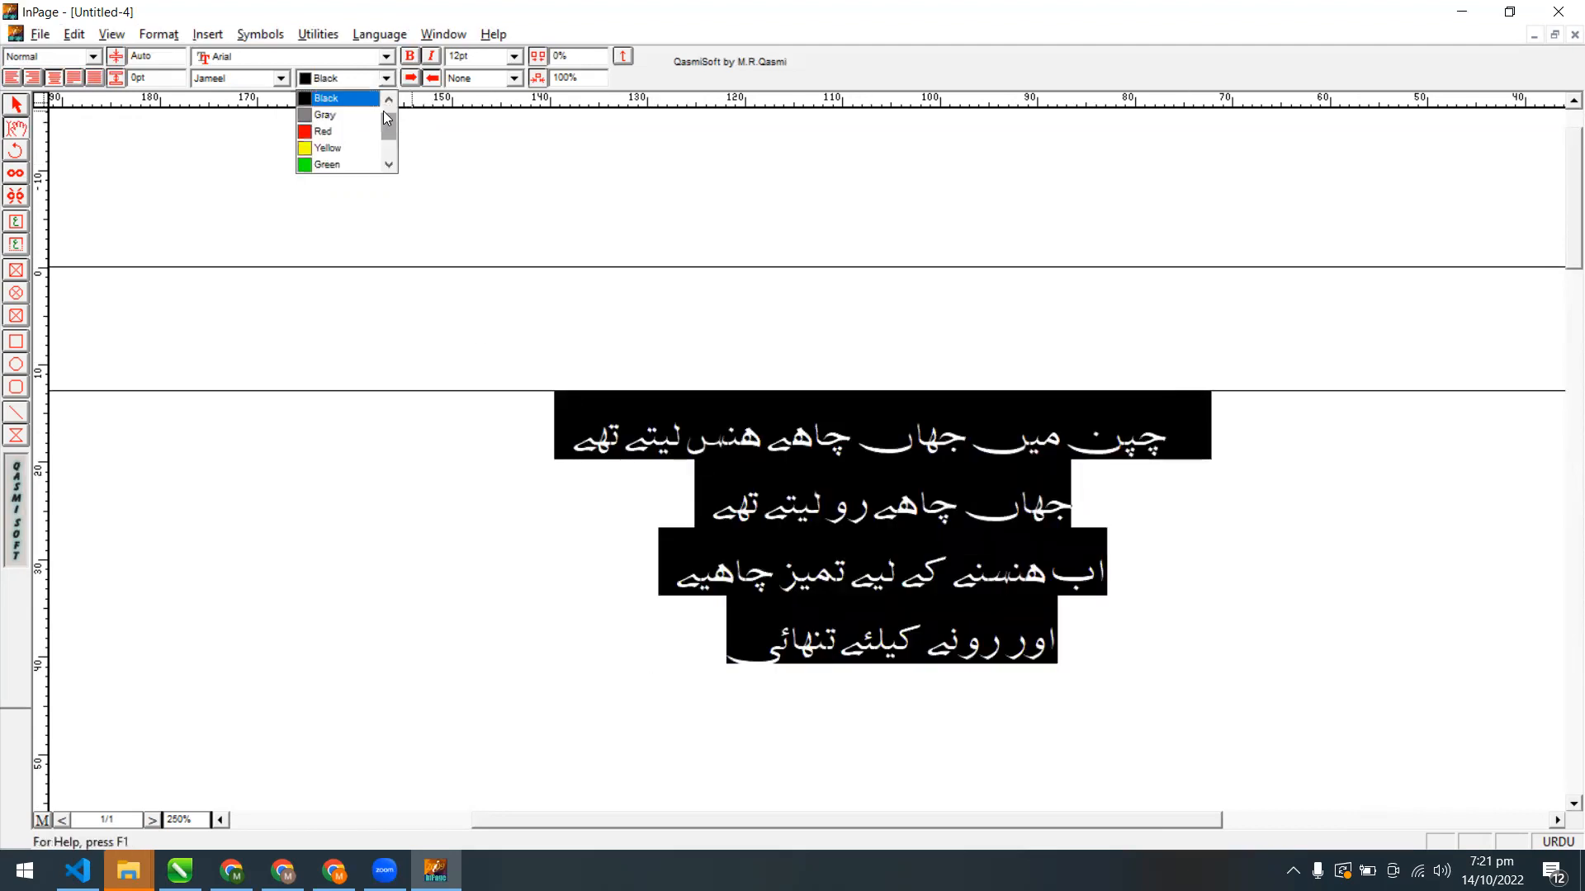
pyautogui.click(359, 131)
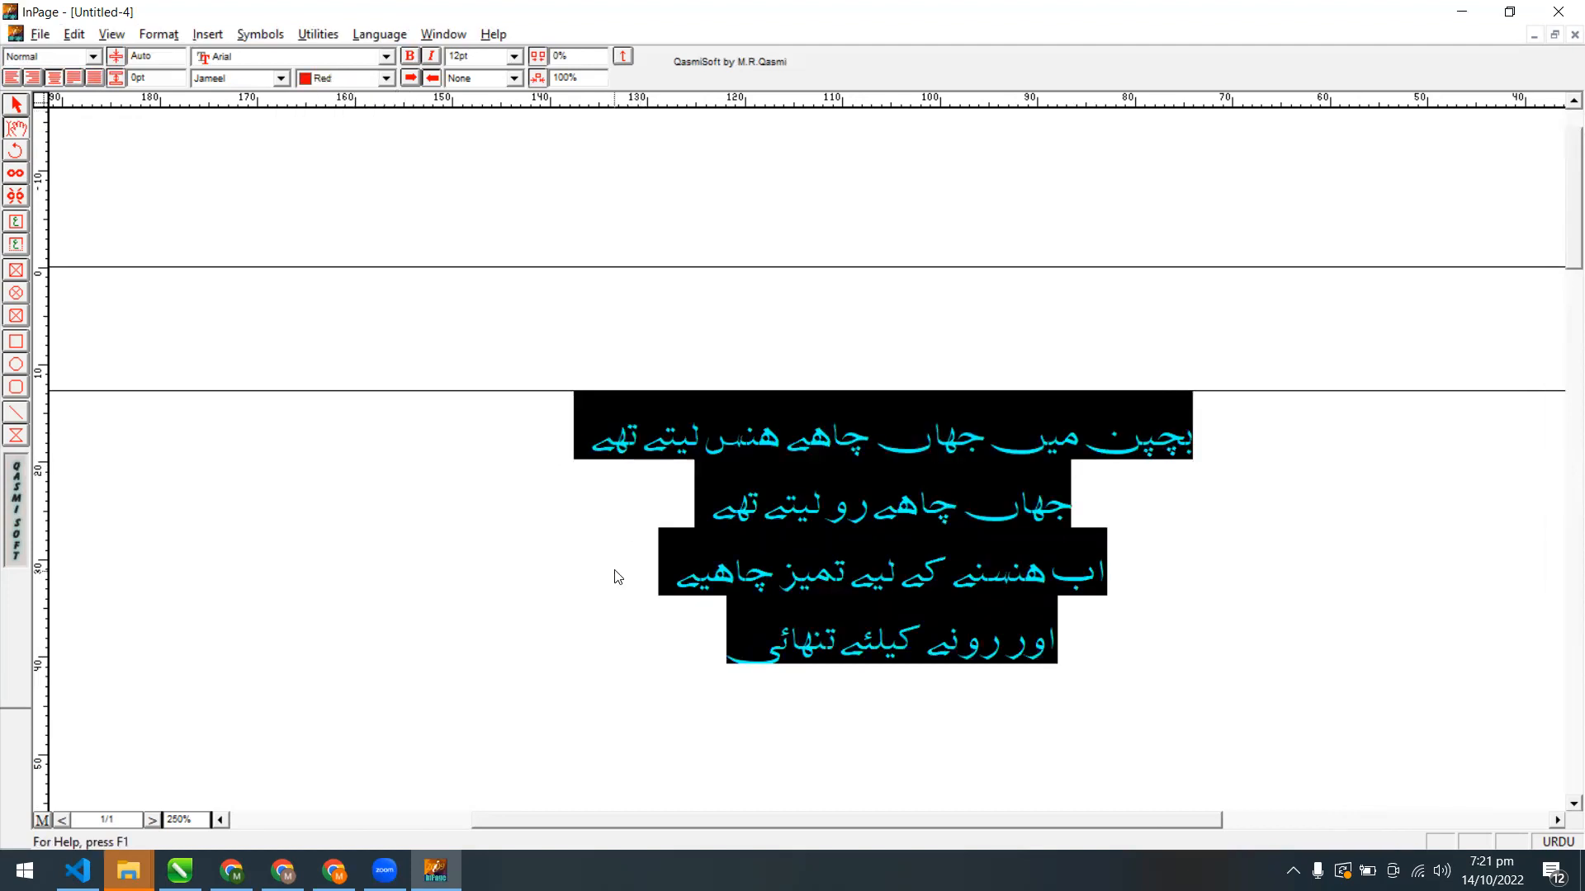
# Reselect the red verse and look through the other available text colors without changing it
pyautogui.click(677, 618)
pyautogui.moveTo(726, 648); pyautogui.dragTo(1277, 399)
pyautogui.click(385, 78)
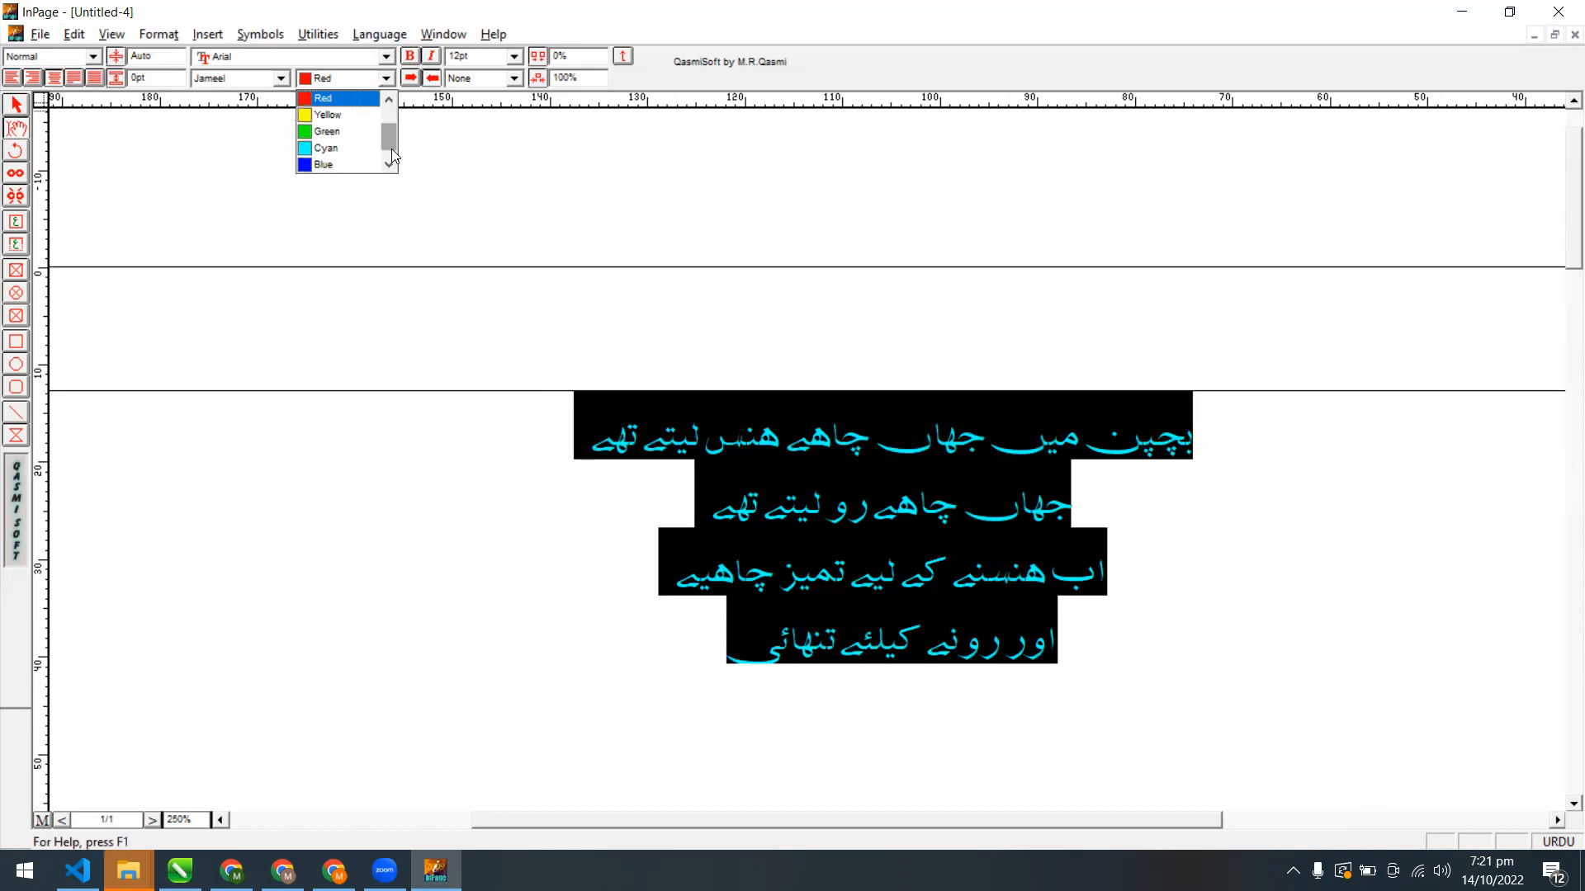
pyautogui.click(388, 165)
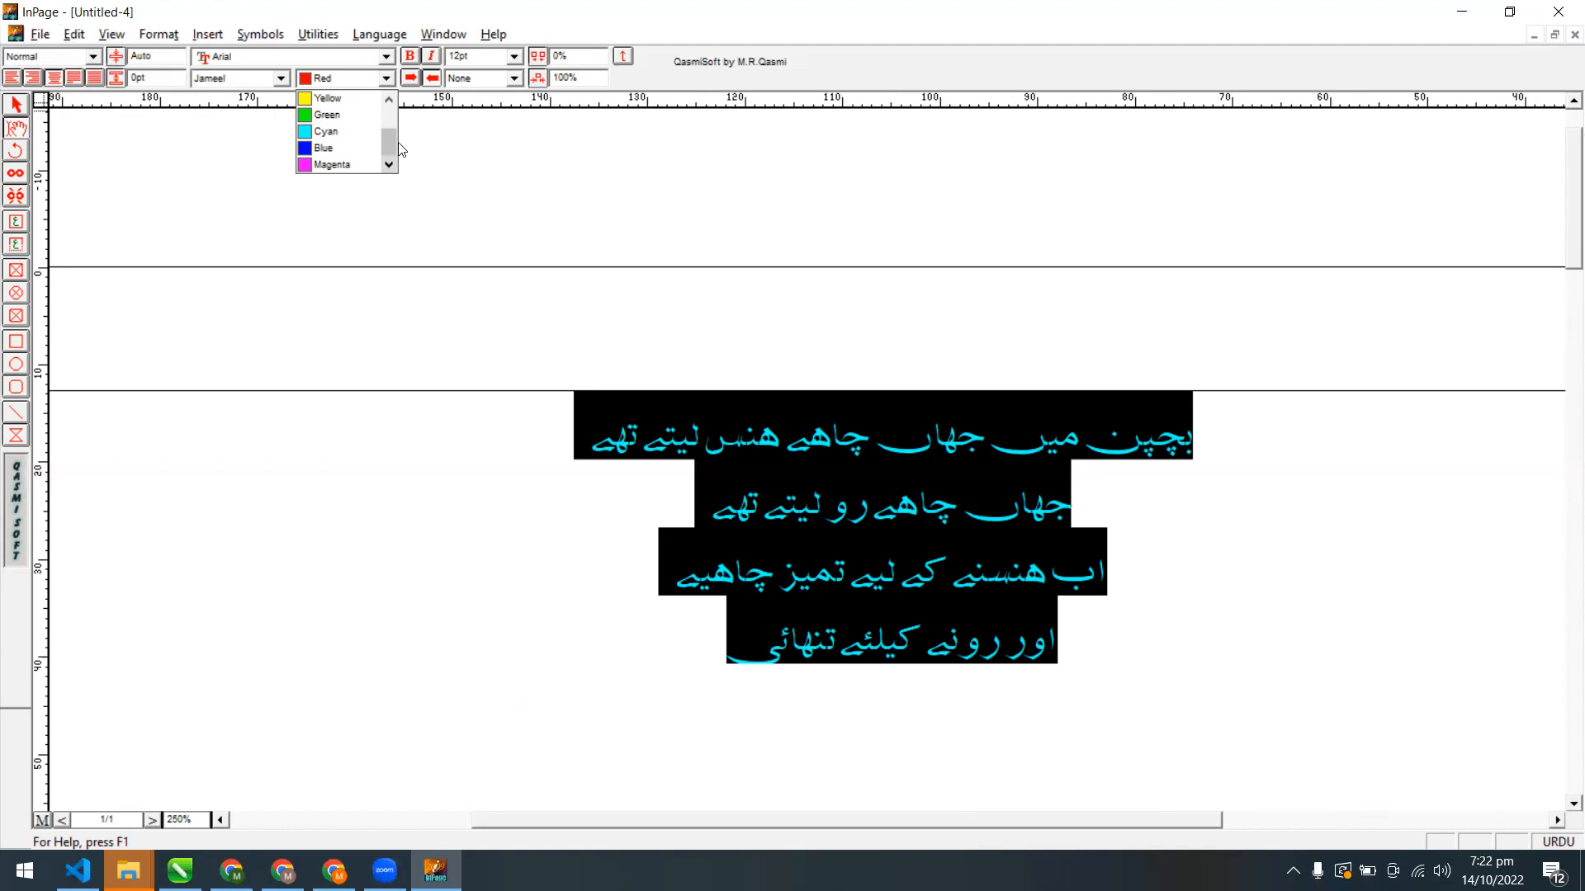
pyautogui.click(573, 3)
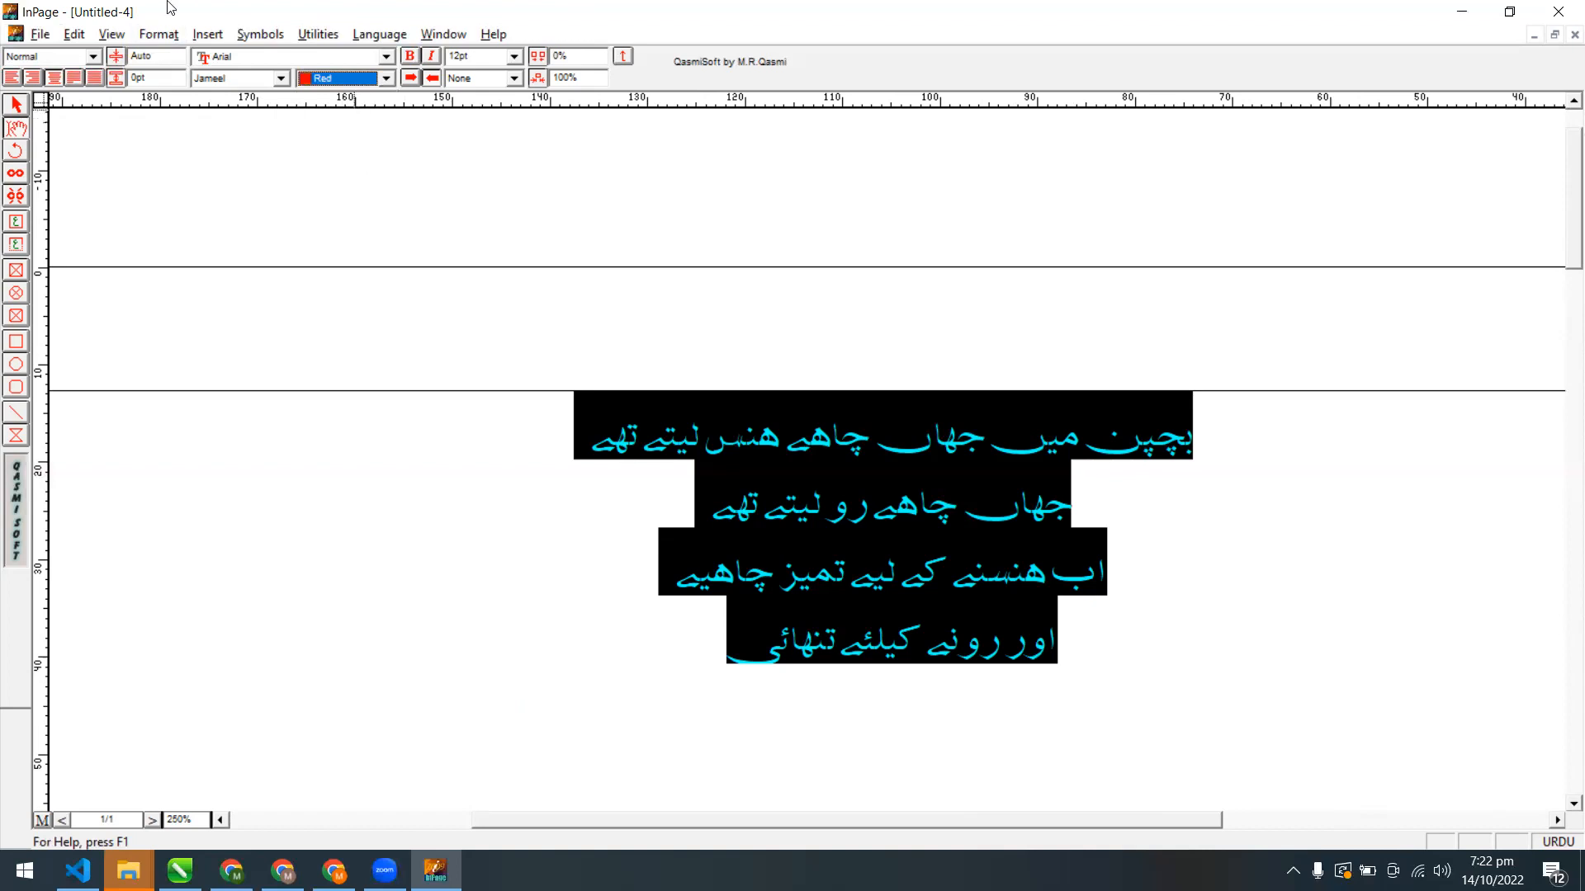
# Review the document's defined colors and start a new color named ab
pyautogui.click(158, 35)
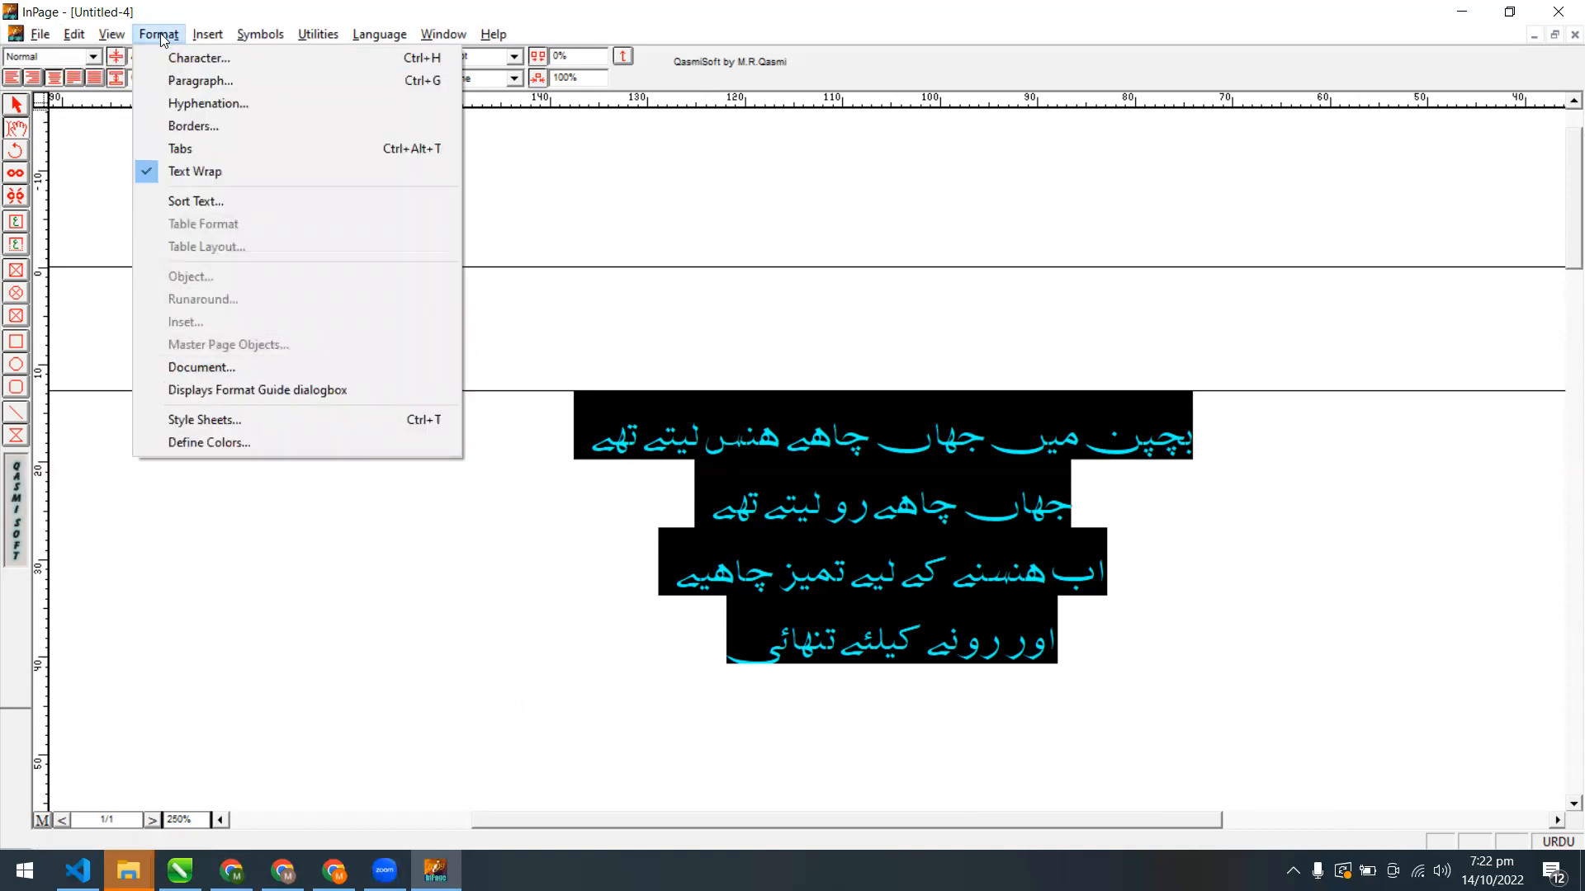
pyautogui.click(202, 443)
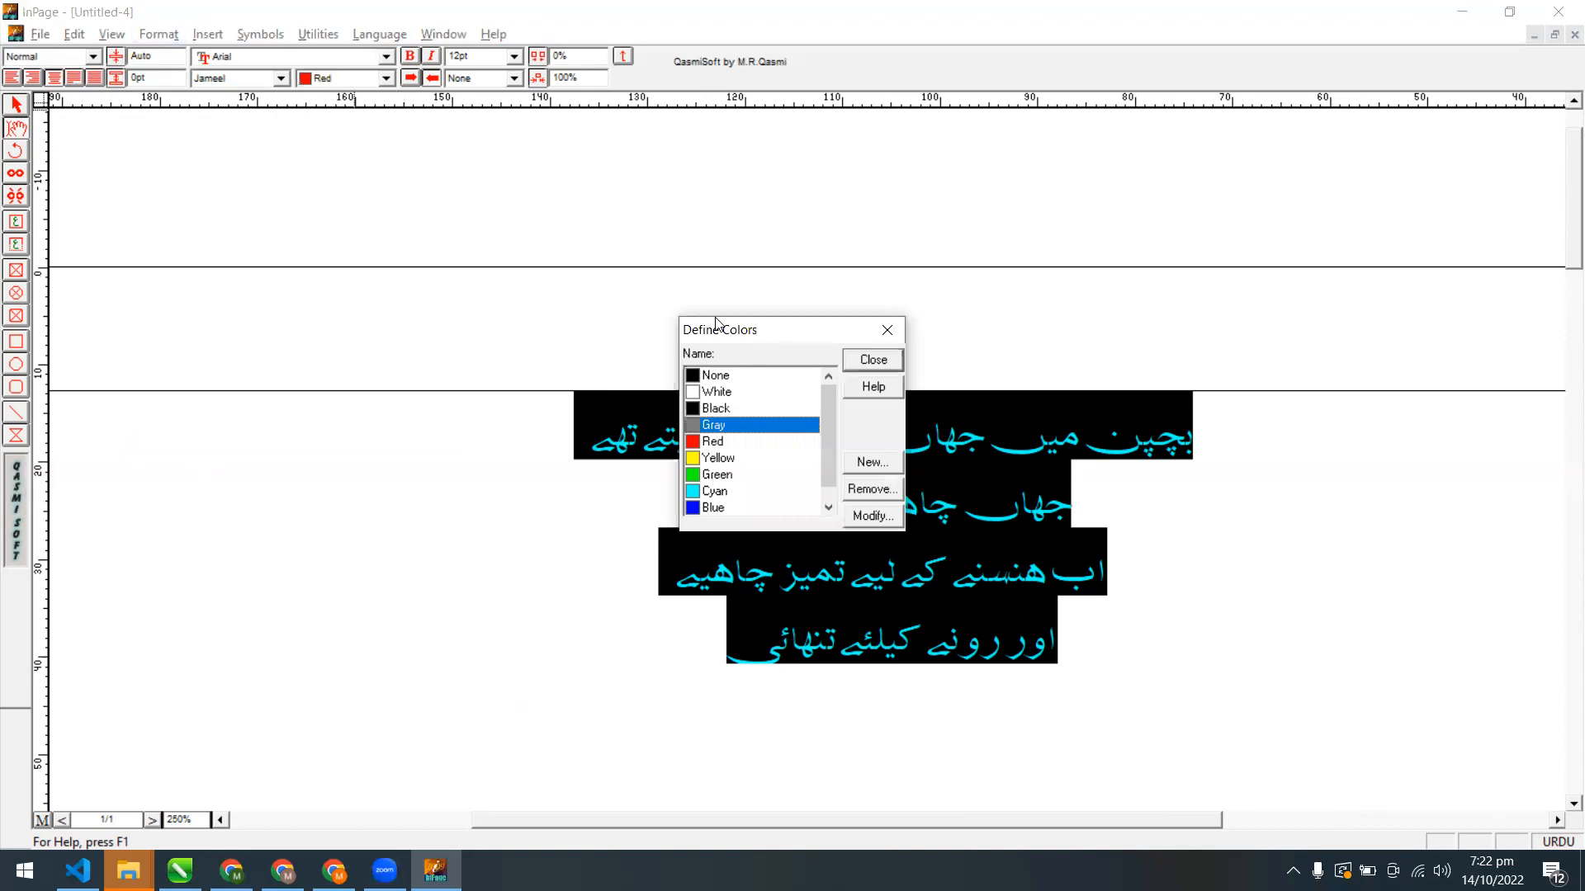
pyautogui.moveTo(716, 324); pyautogui.dragTo(310, 312)
pyautogui.moveTo(419, 407)
pyautogui.mouseDown()
pyautogui.moveTo(419, 432)
pyautogui.moveTo(423, 397)
pyautogui.mouseUp()
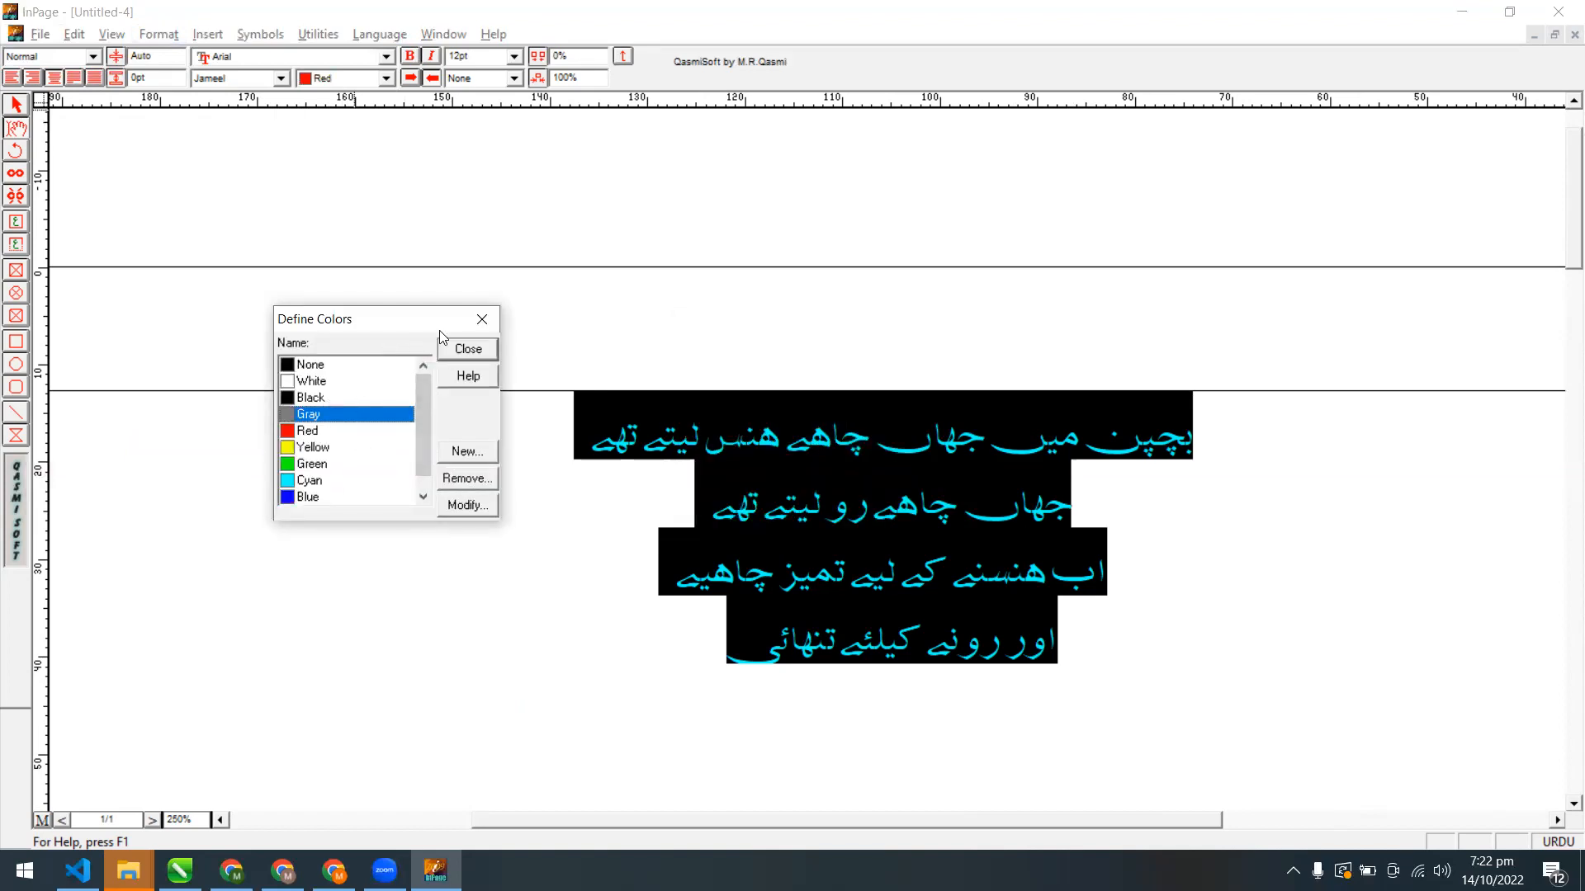
pyautogui.moveTo(421, 416); pyautogui.dragTo(419, 464)
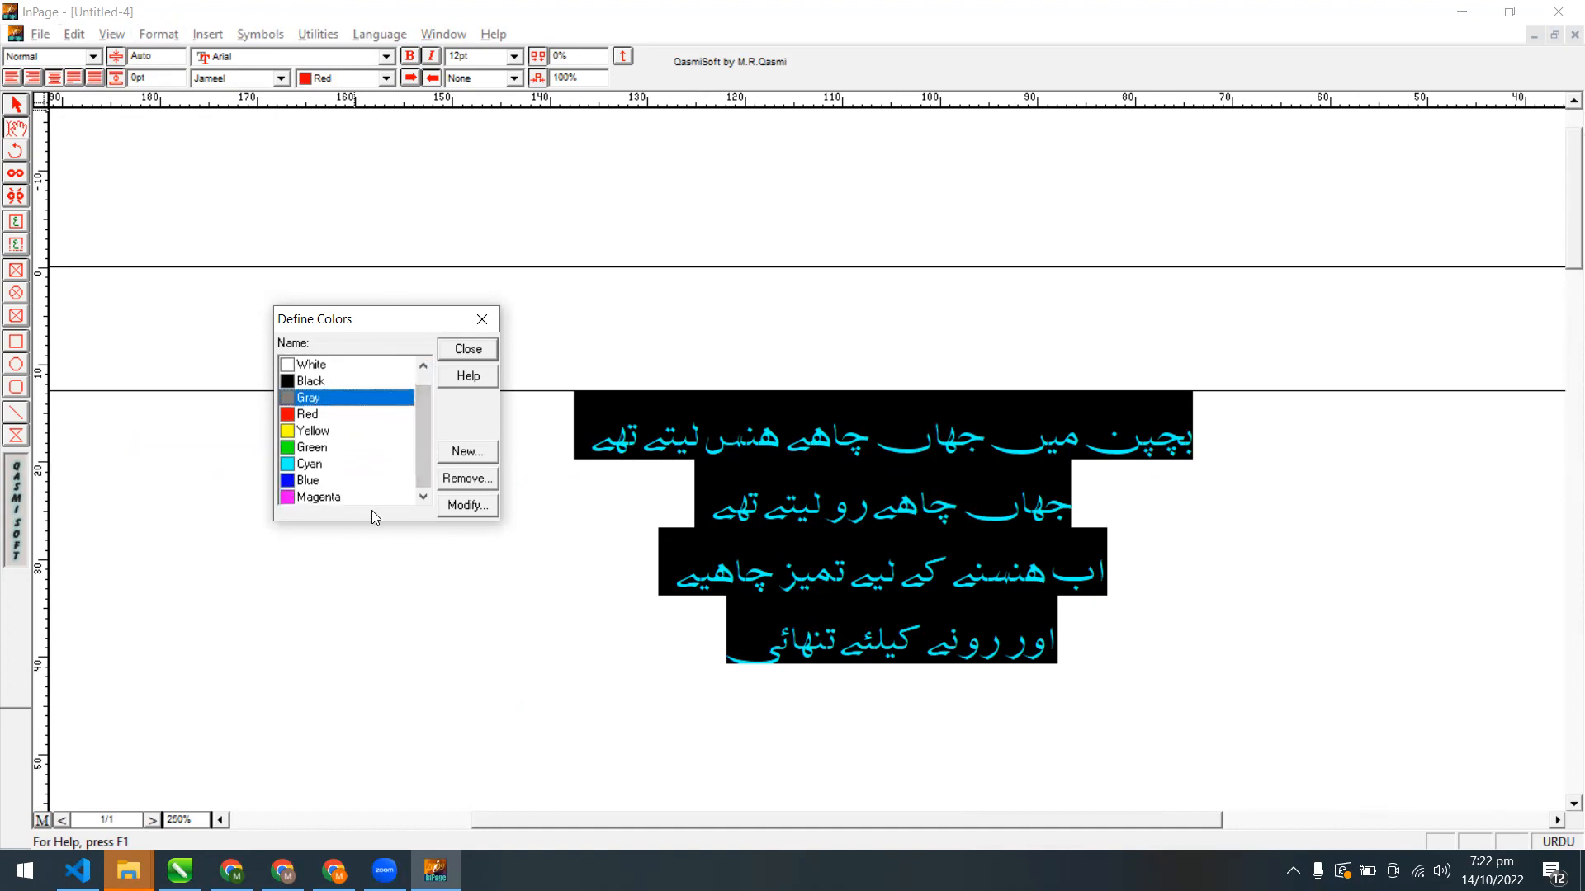
pyautogui.click(467, 456)
pyautogui.moveTo(398, 375); pyautogui.dragTo(390, 247)
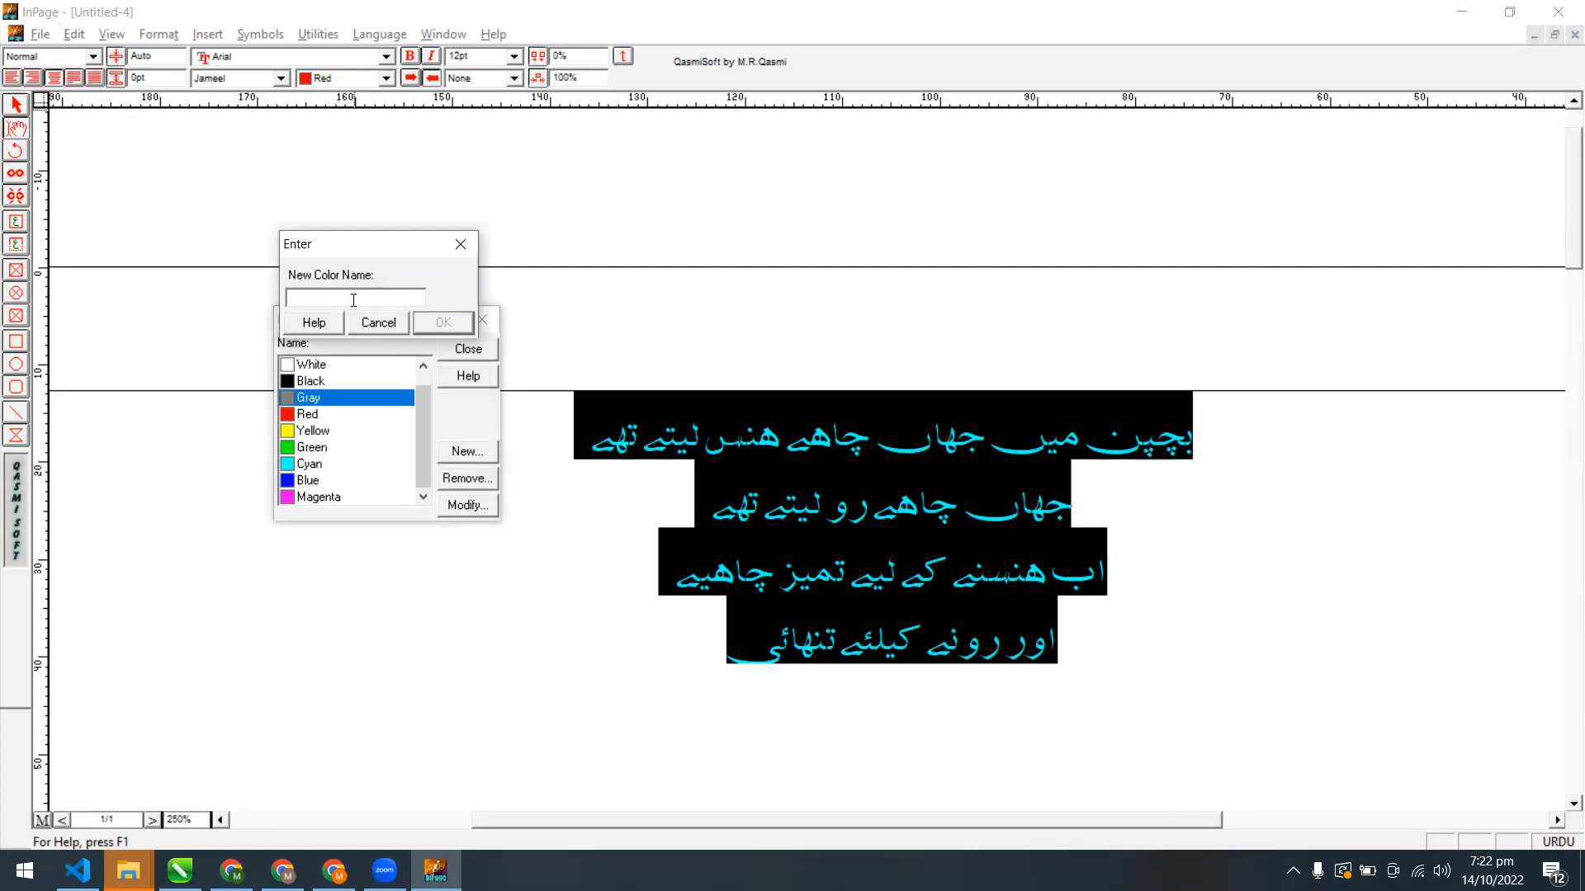
pyautogui.write('ab')
pyautogui.moveTo(355, 254); pyautogui.dragTo(317, 188)
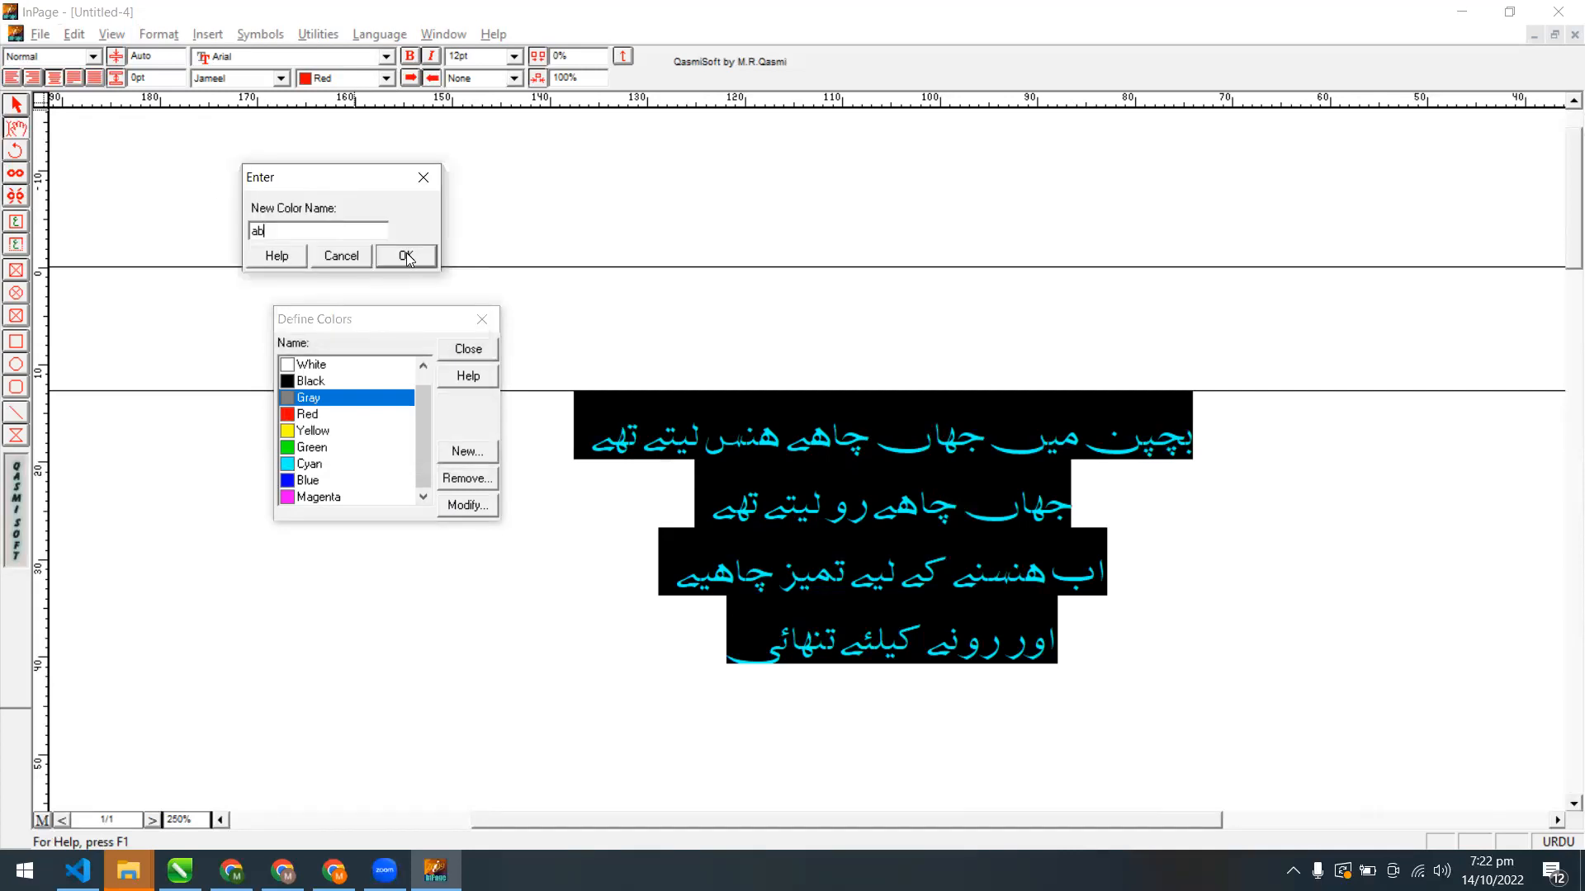
pyautogui.click(411, 256)
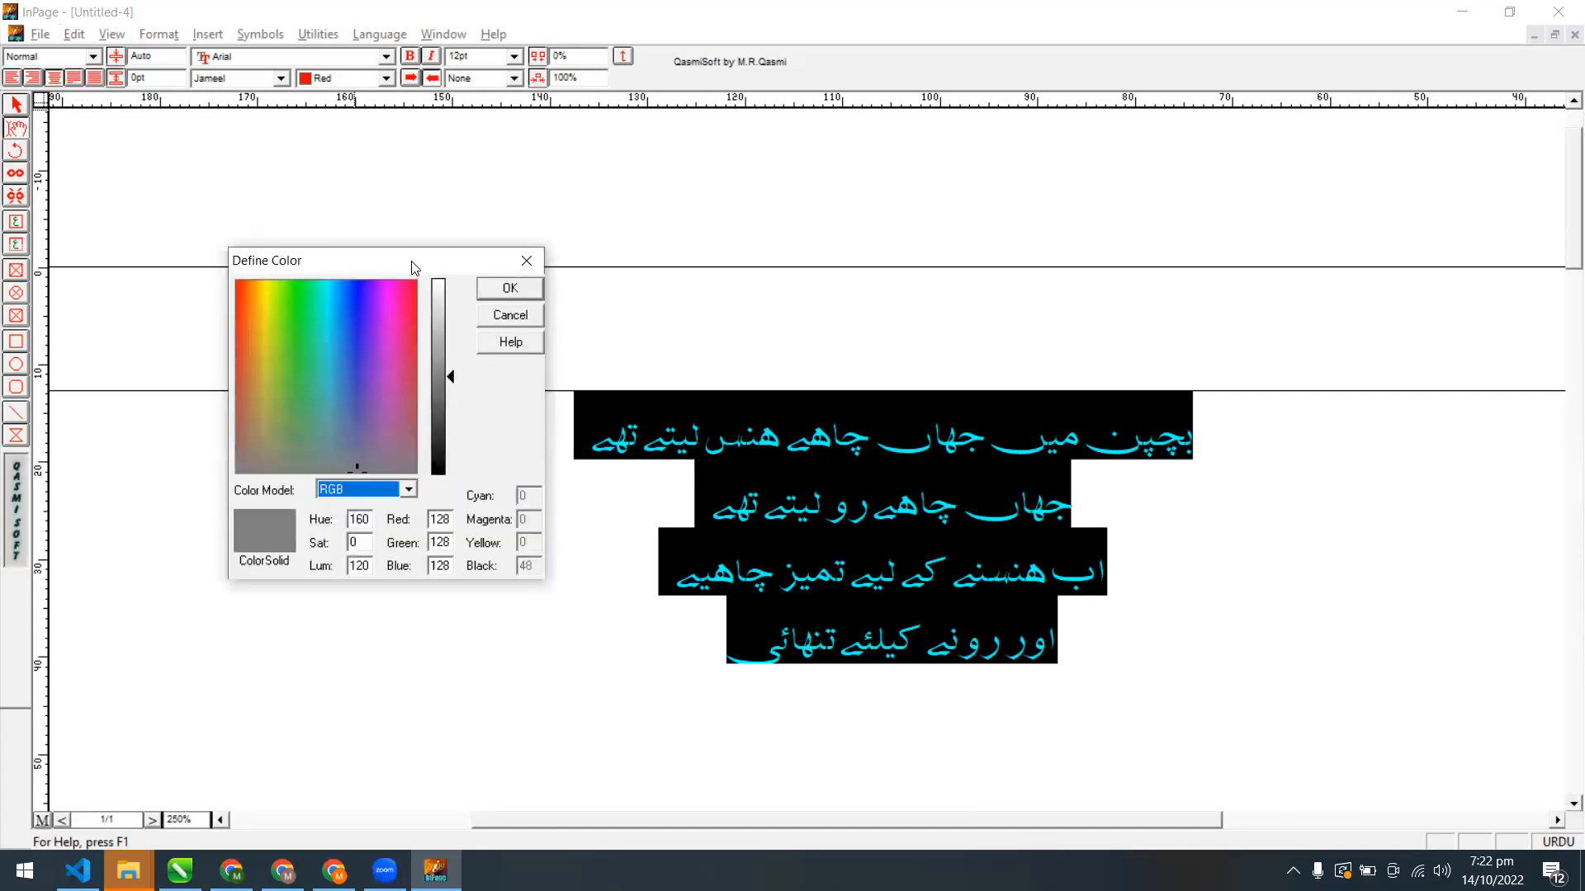
# Switch the new color's model to CMYK100 and back to RGB
pyautogui.moveTo(413, 265); pyautogui.dragTo(405, 170)
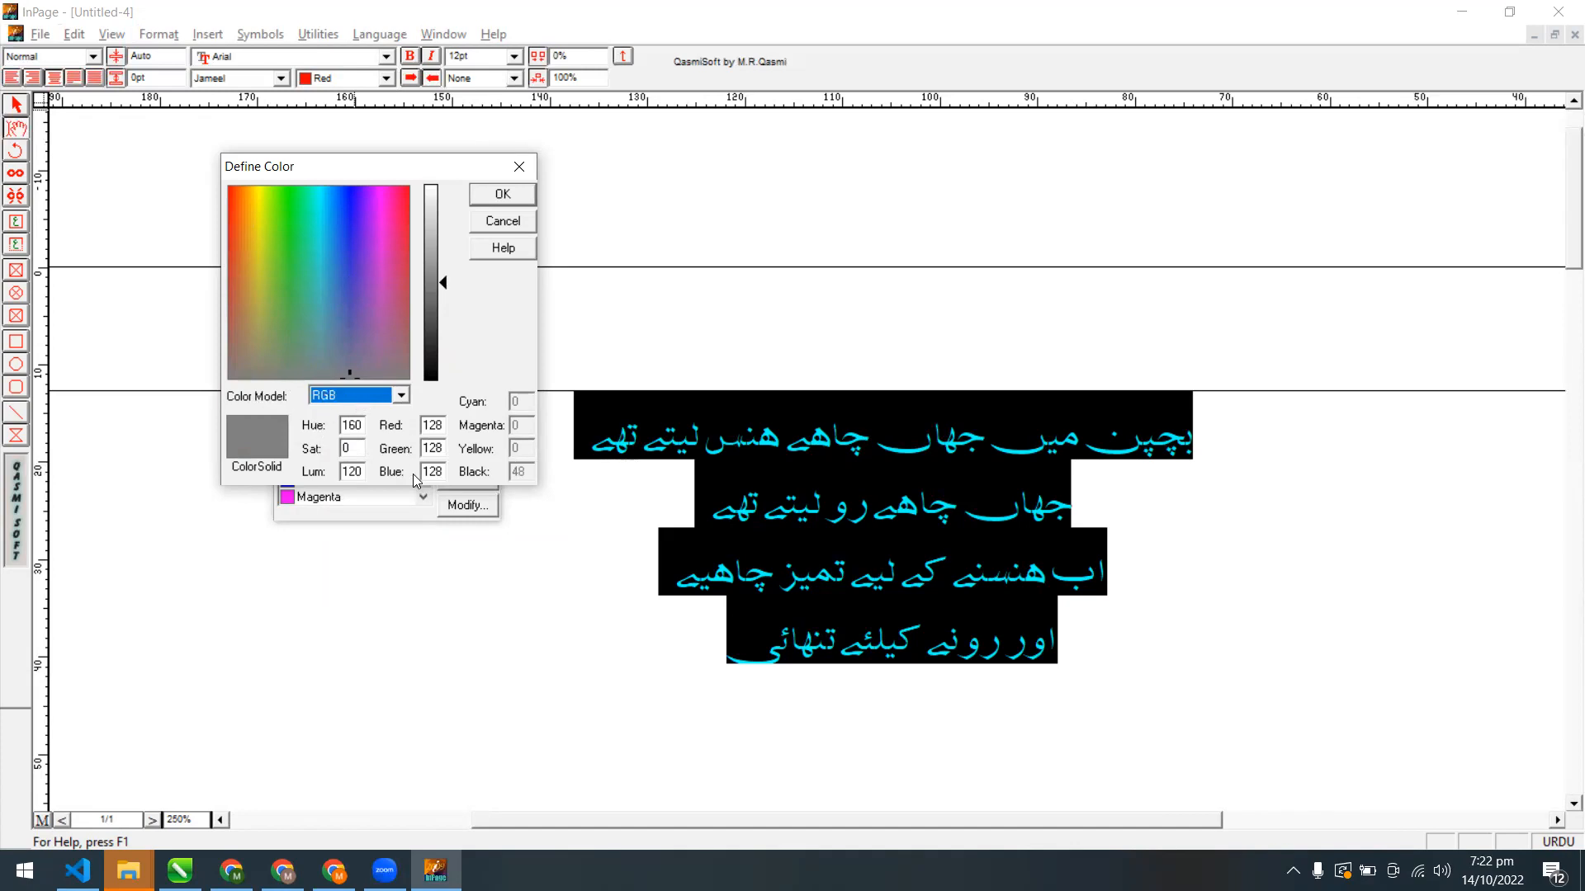
pyautogui.click(401, 396)
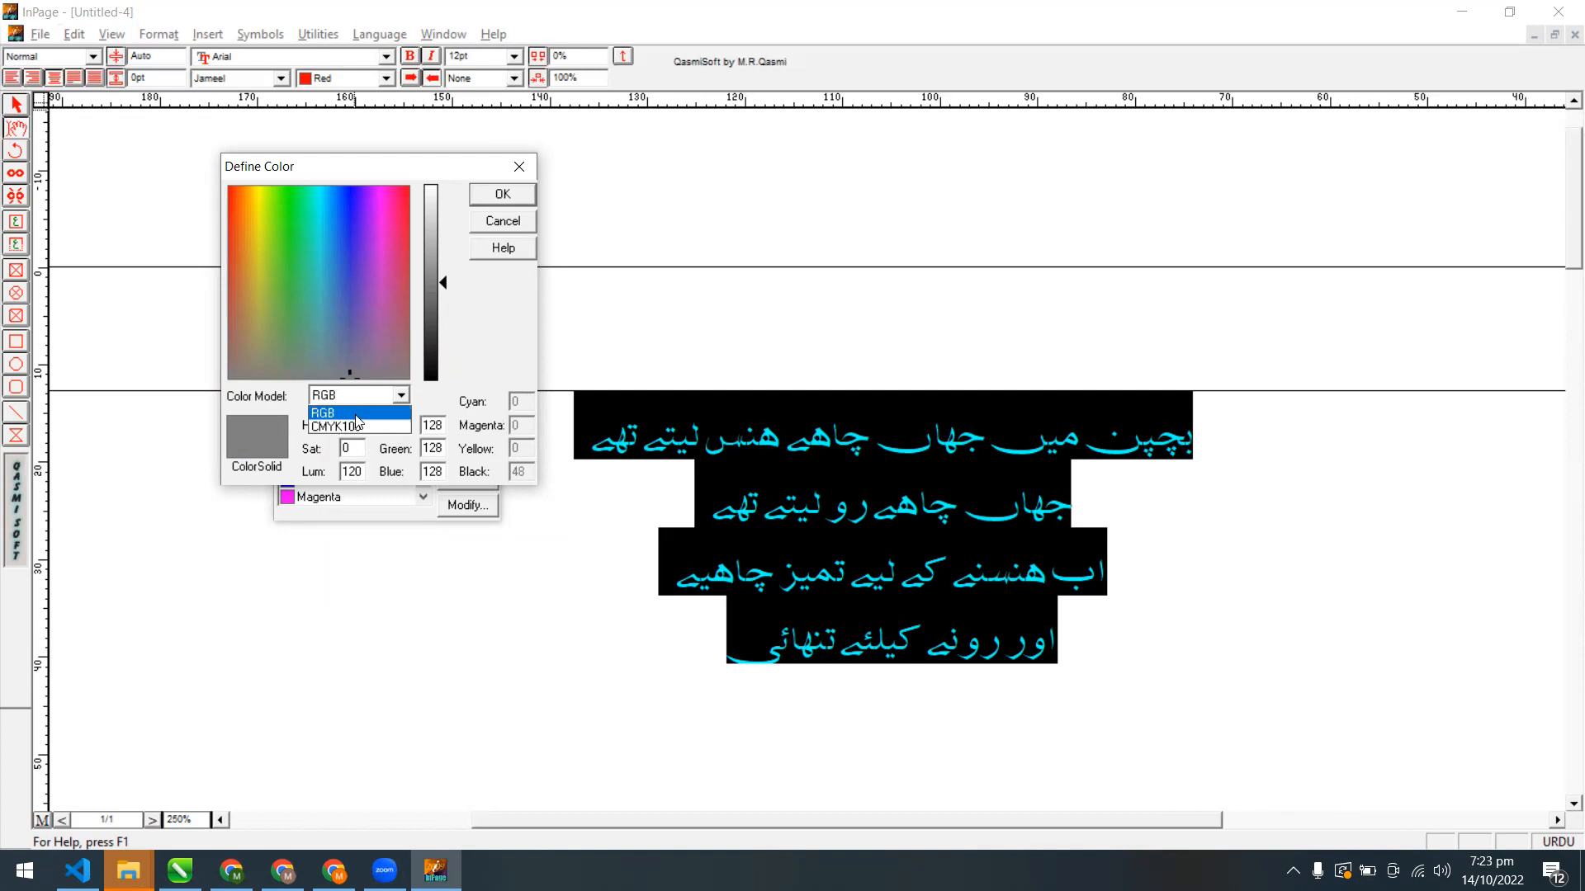
pyautogui.click(363, 415)
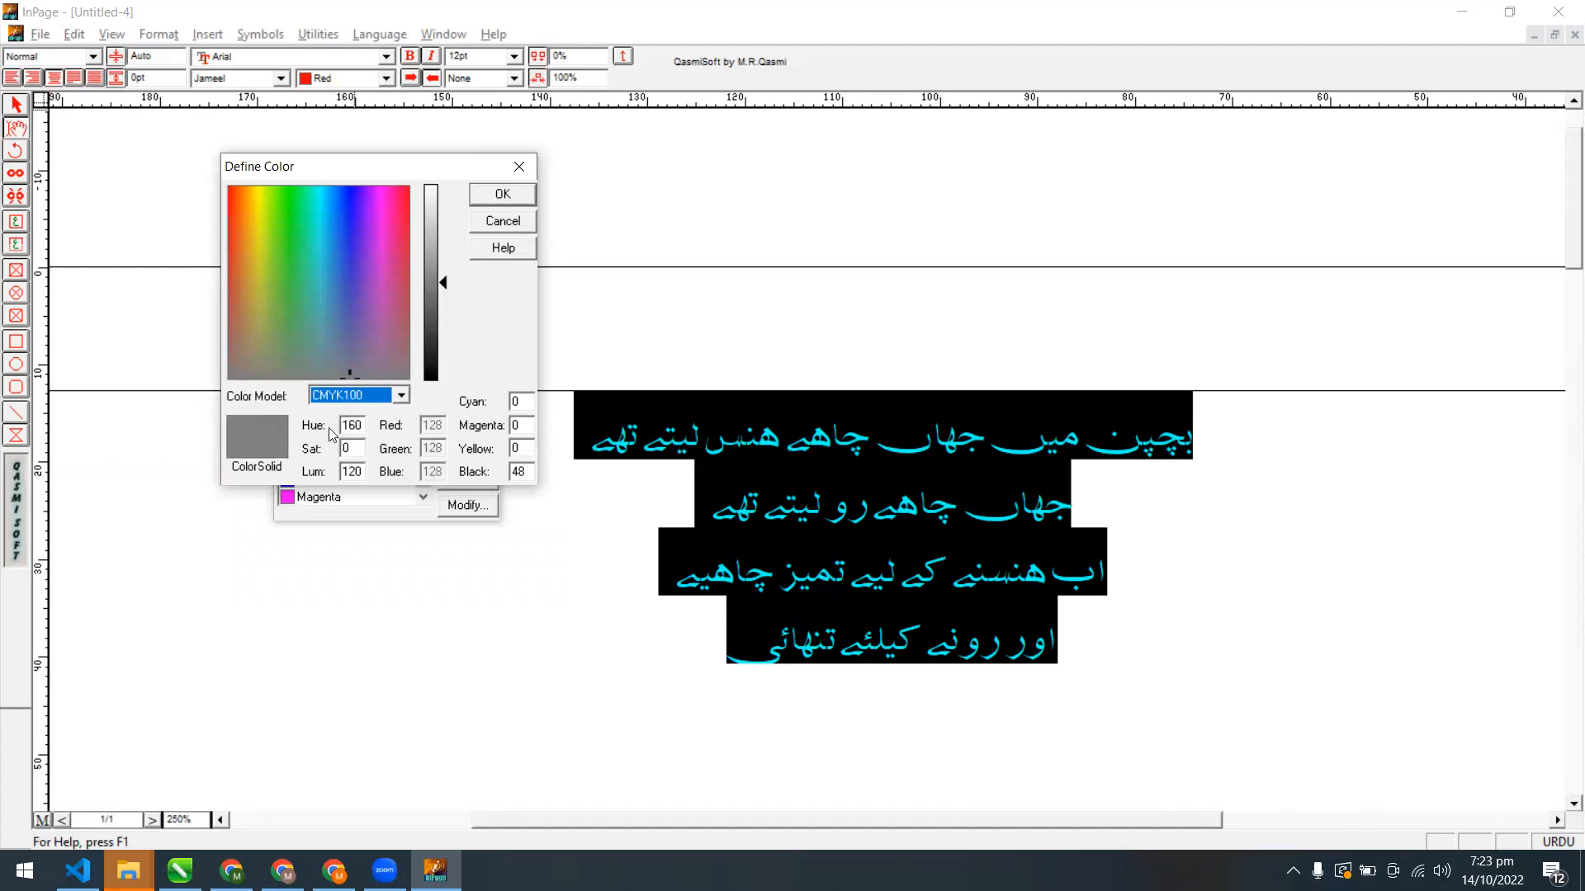
pyautogui.click(338, 394)
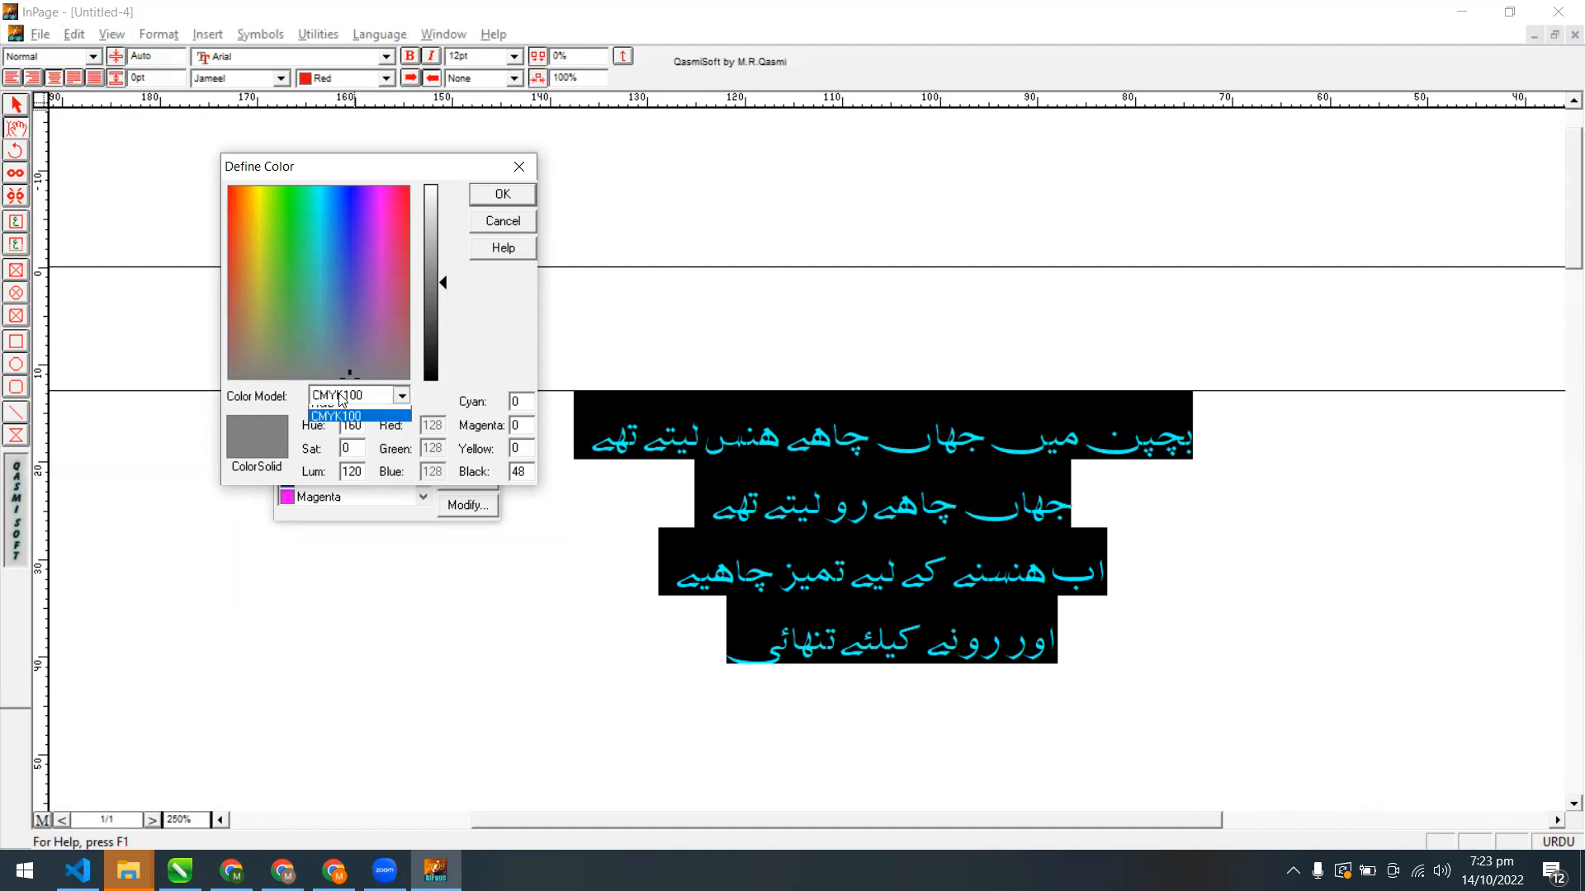
pyautogui.click(345, 413)
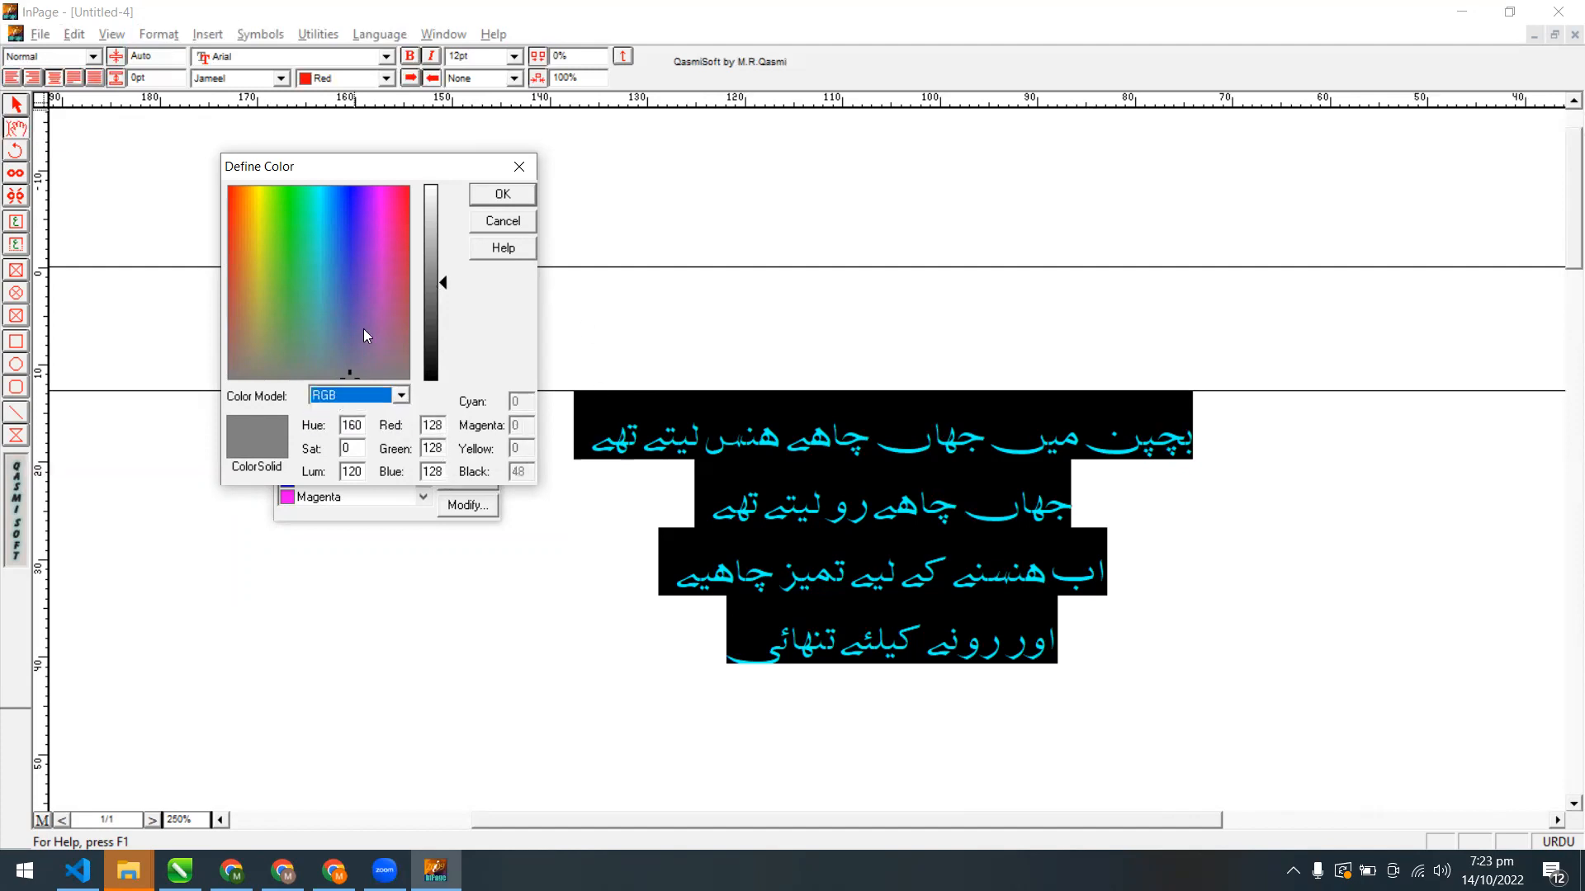
# Pick a yellow-green for the new color, change it to sky blue and darken it to a luminosity of about 71
pyautogui.click(262, 206)
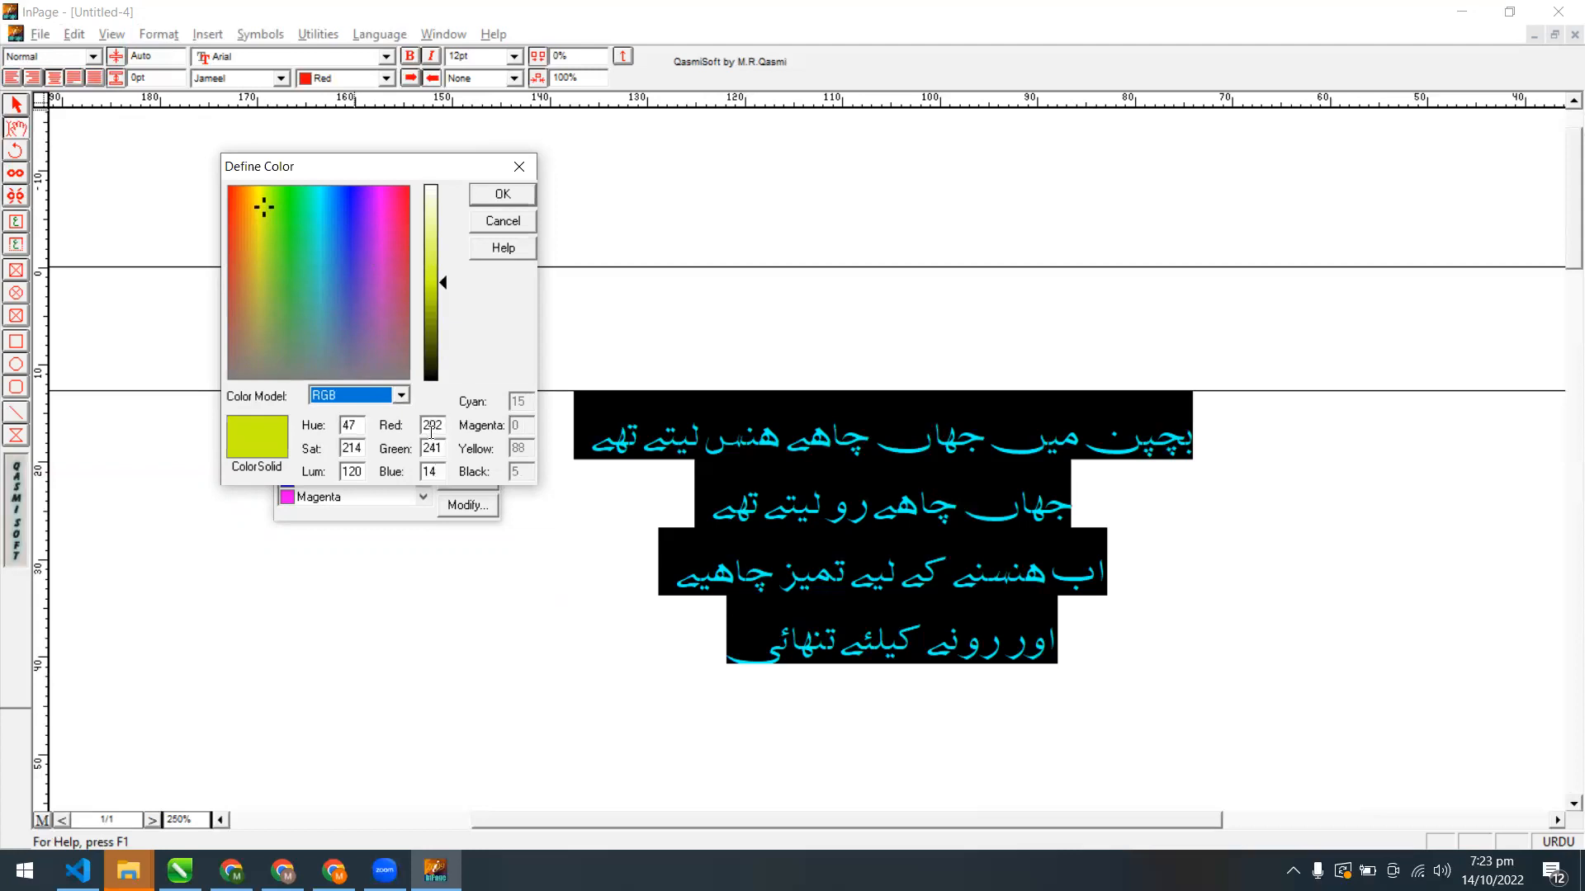
pyautogui.moveTo(281, 220)
pyautogui.mouseDown()
pyautogui.moveTo(302, 233)
pyautogui.moveTo(324, 208)
pyautogui.mouseUp()
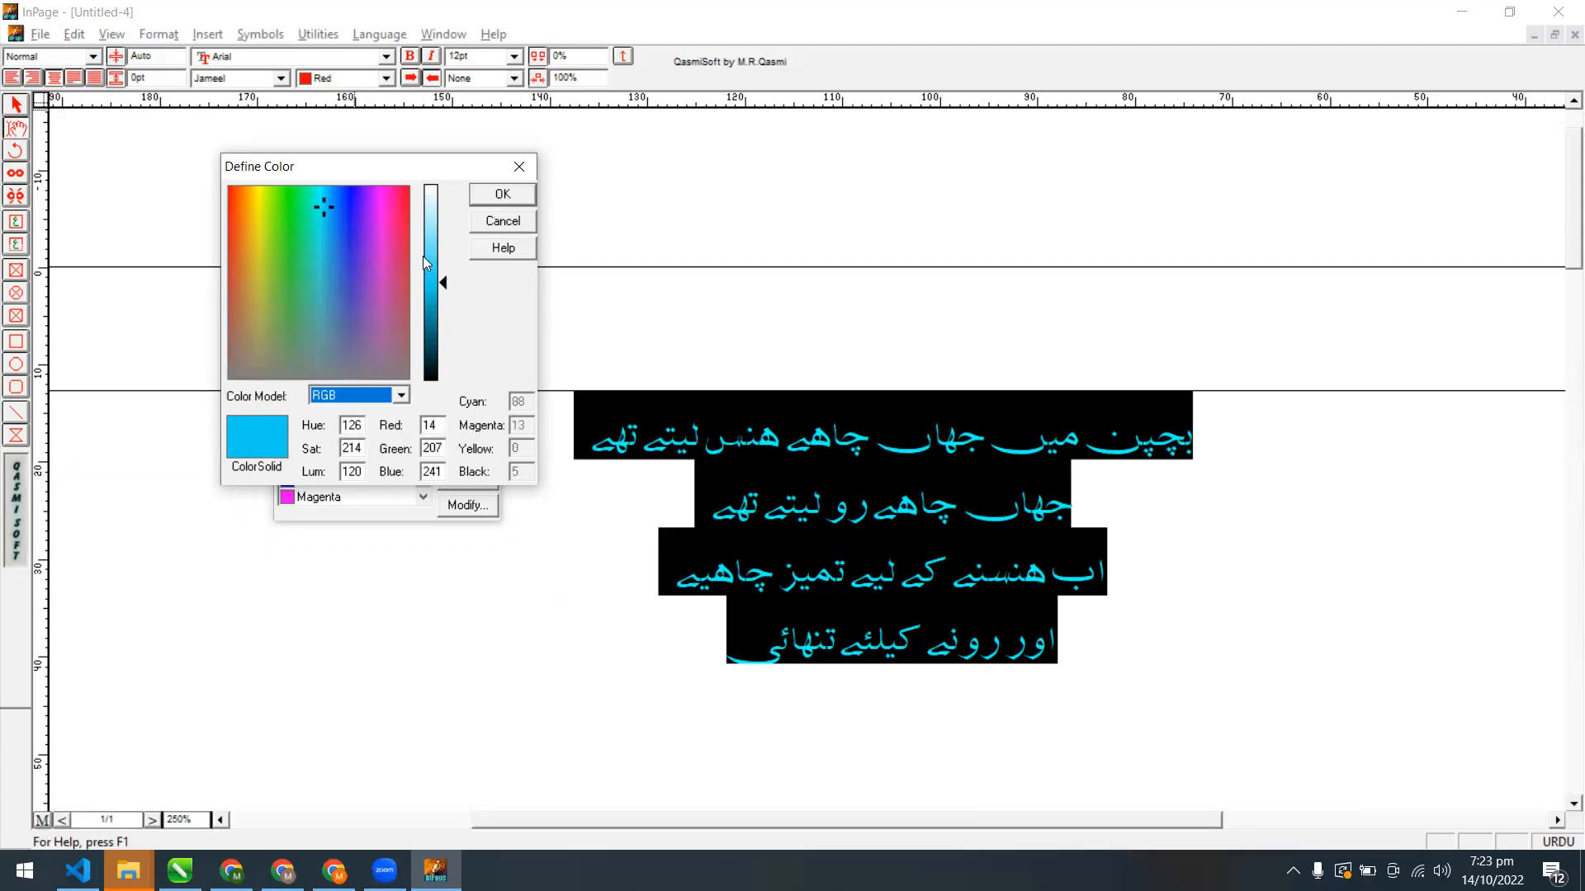
pyautogui.moveTo(446, 283)
pyautogui.mouseDown()
pyautogui.moveTo(448, 236)
pyautogui.moveTo(446, 297)
pyautogui.moveTo(446, 259)
pyautogui.moveTo(446, 283)
pyautogui.mouseUp()
pyautogui.moveTo(456, 285); pyautogui.dragTo(445, 326)
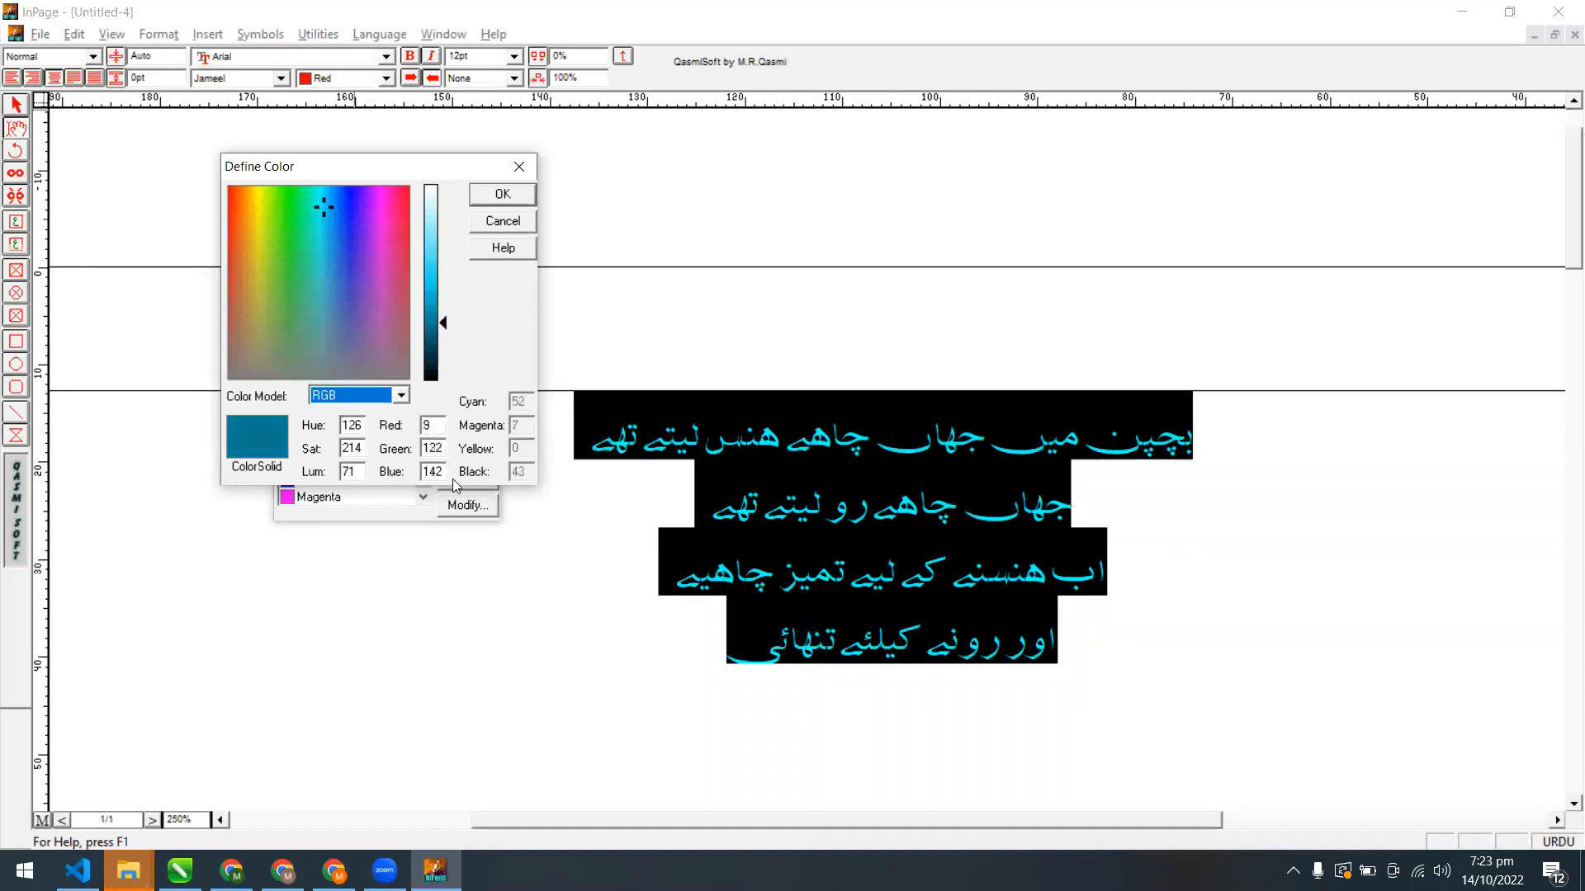
# Set the new color's Red, Green and Blue values to 0 to make black
pyautogui.doubleClick(436, 426)
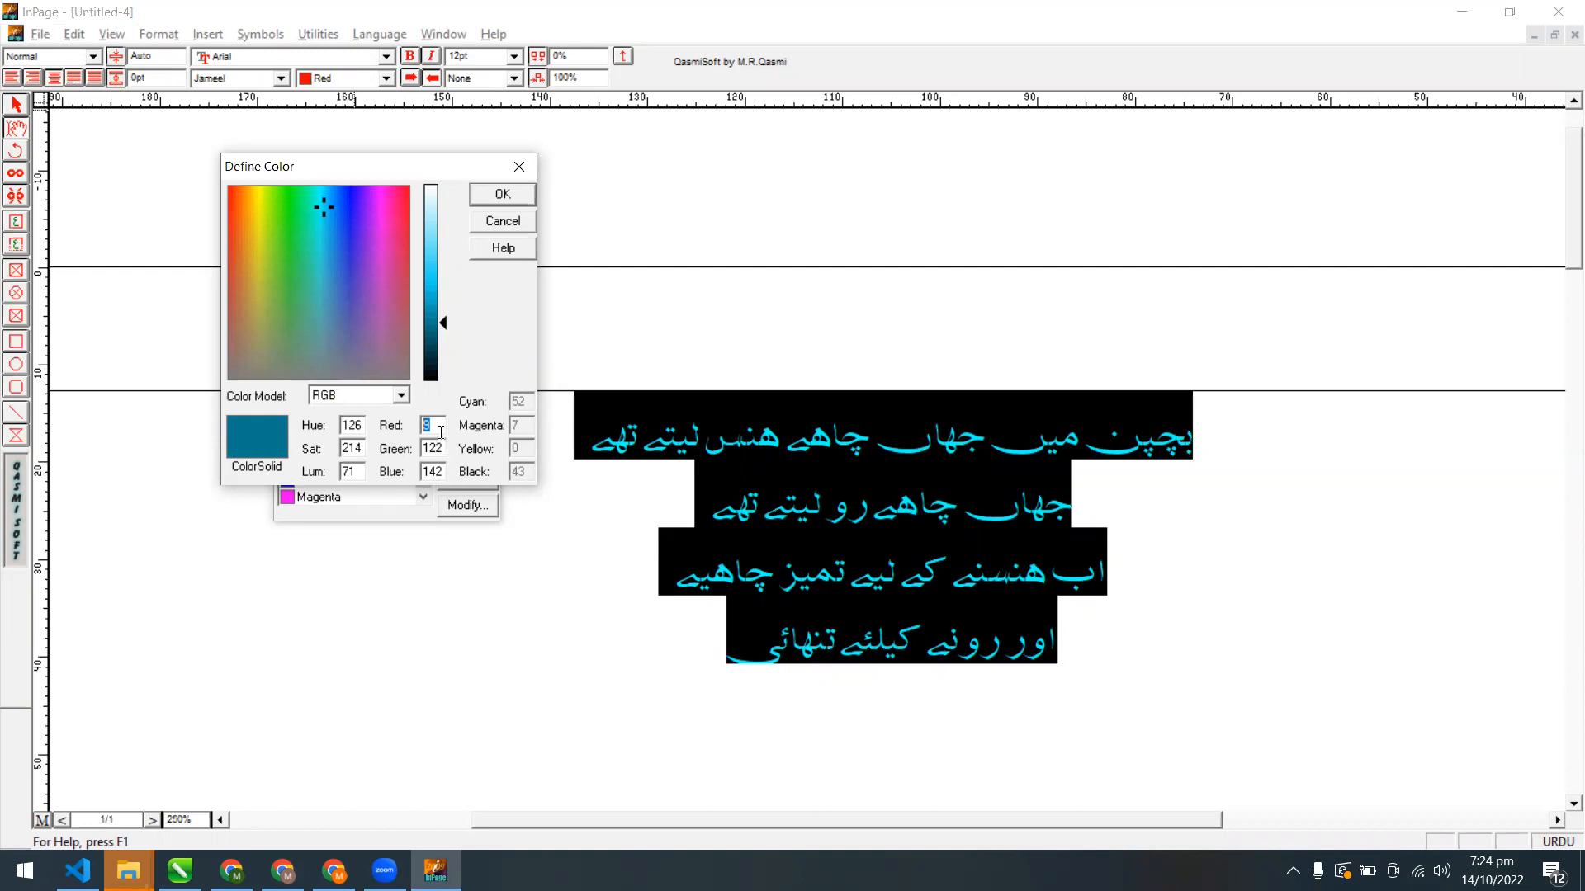
pyautogui.write('0')
pyautogui.press('Tab')
pyautogui.write('0')
pyautogui.press('Tab')
pyautogui.write('0')
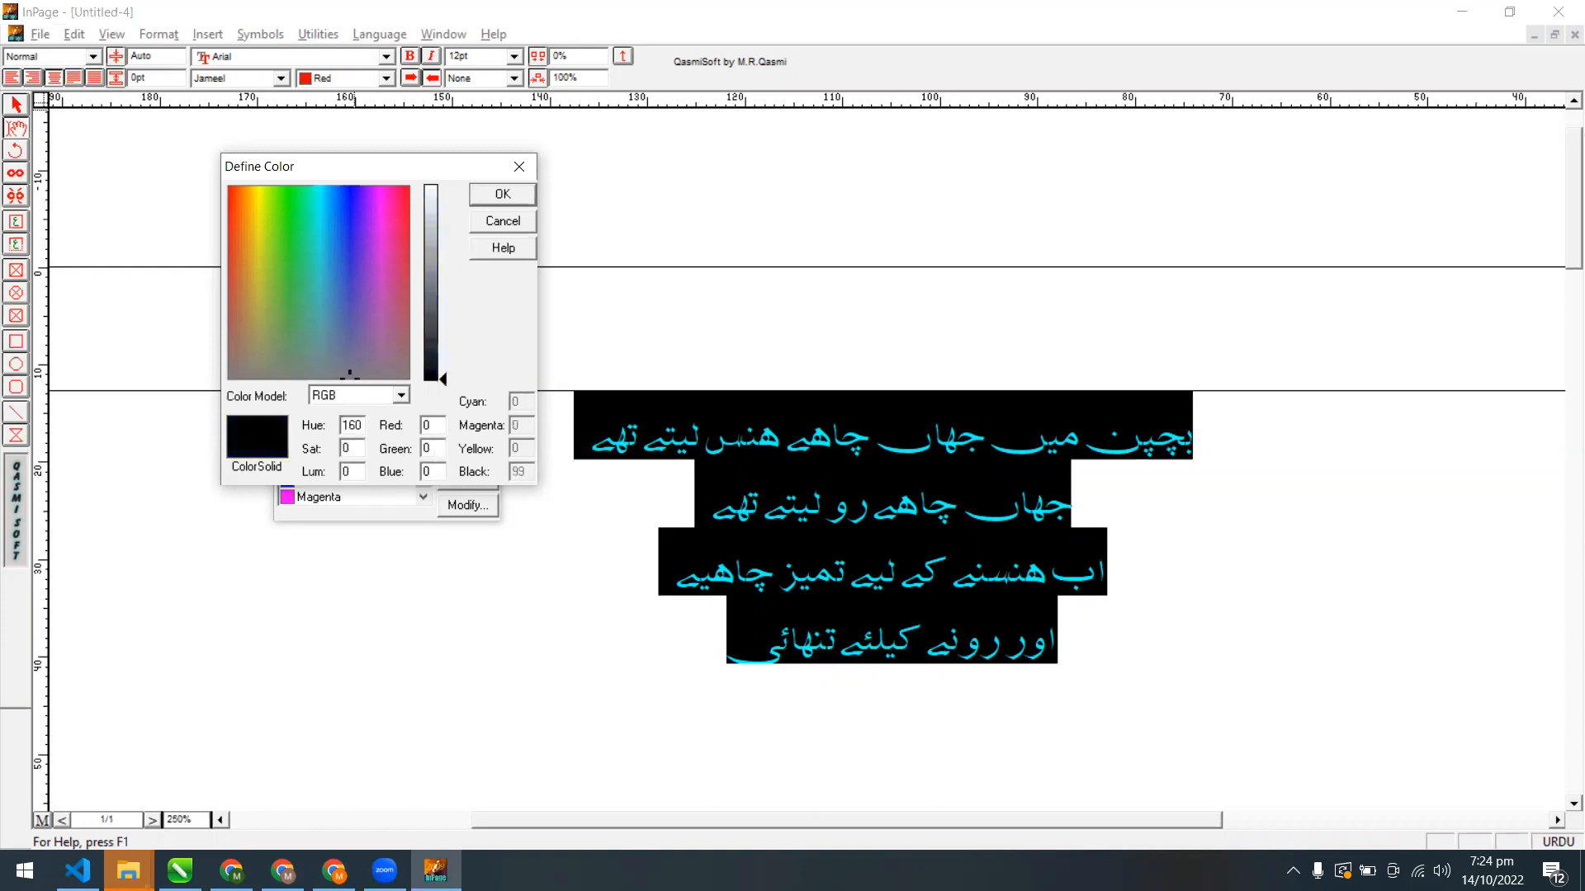
# Set the new color's Red, Green and Blue values to 255 and save the color definition
pyautogui.doubleClick(433, 426)
pyautogui.write('255')
pyautogui.press('Tab')
pyautogui.write('255')
pyautogui.press('Tab')
pyautogui.write('255')
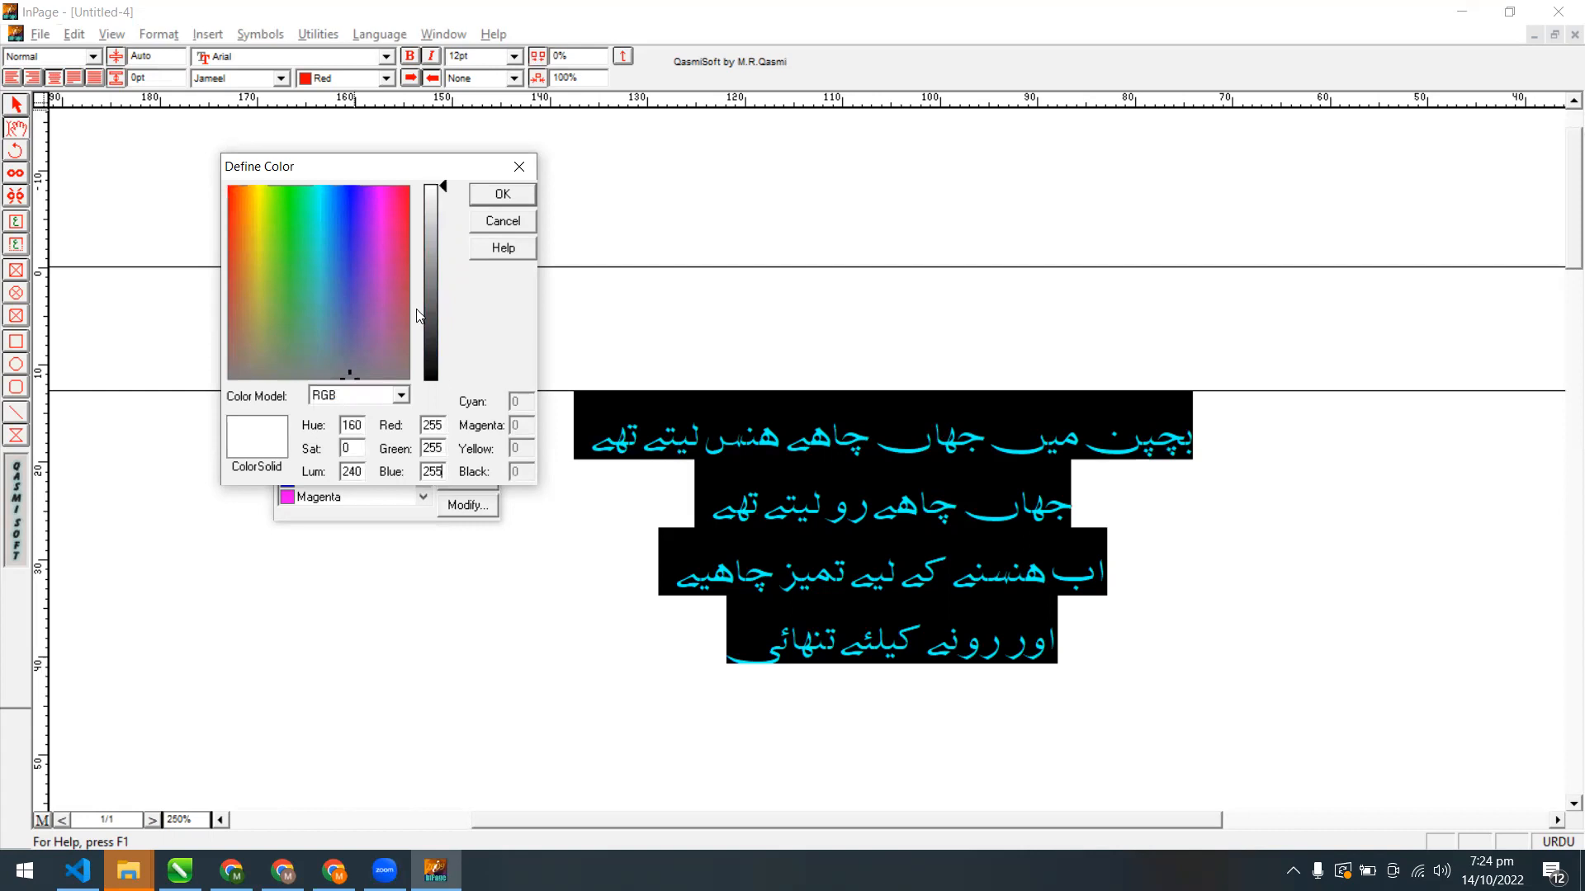
pyautogui.doubleClick(434, 424)
pyautogui.write('255')
pyautogui.press('Return')
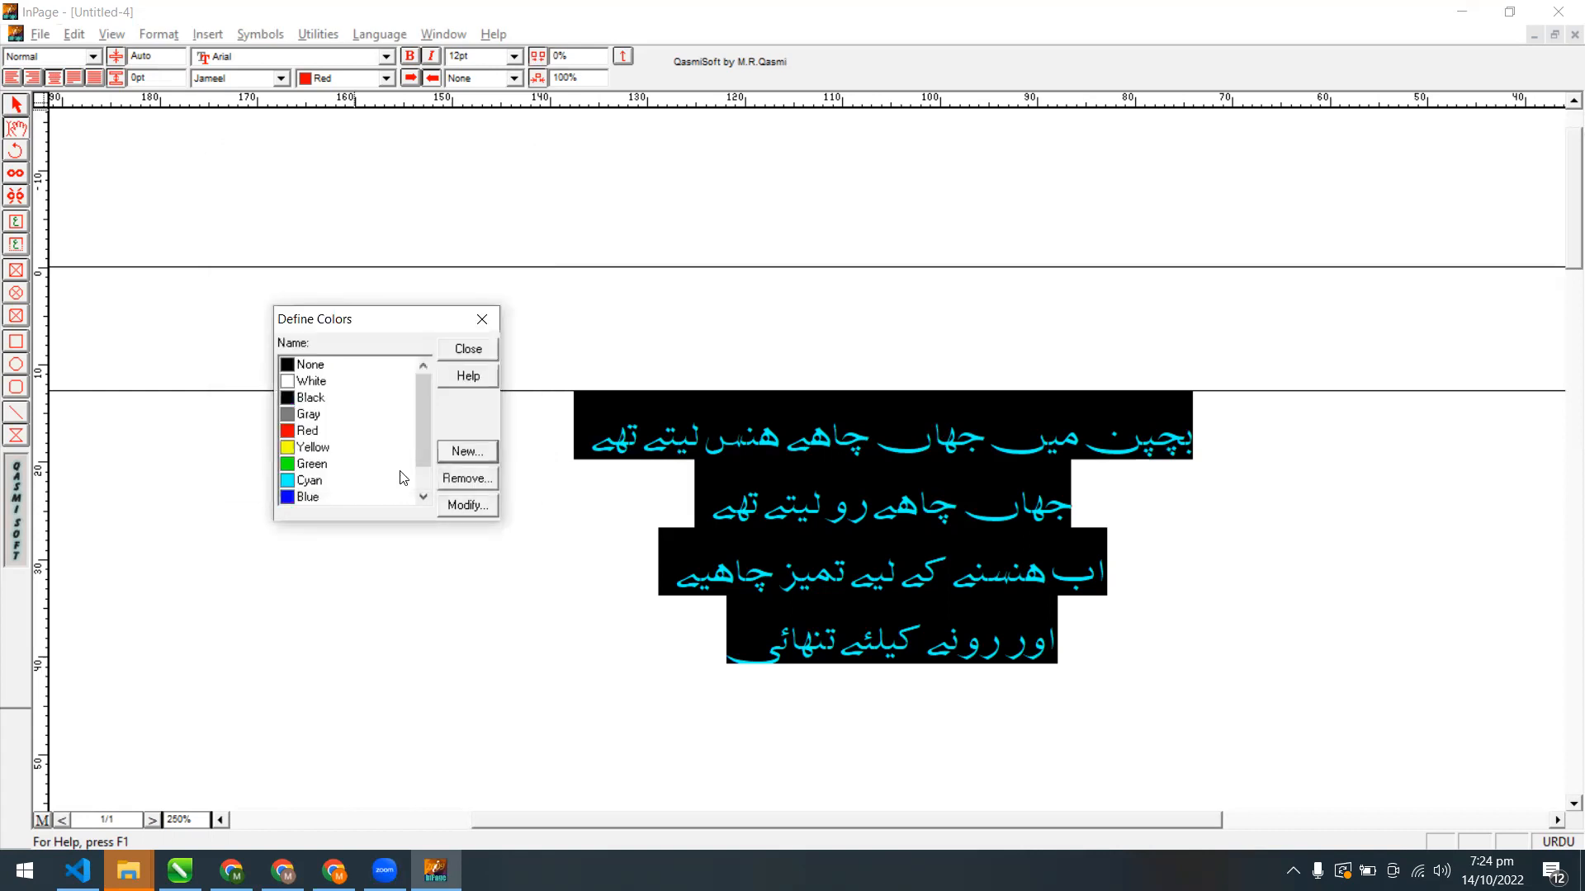
# Try to add another new color named ab
pyautogui.click(468, 450)
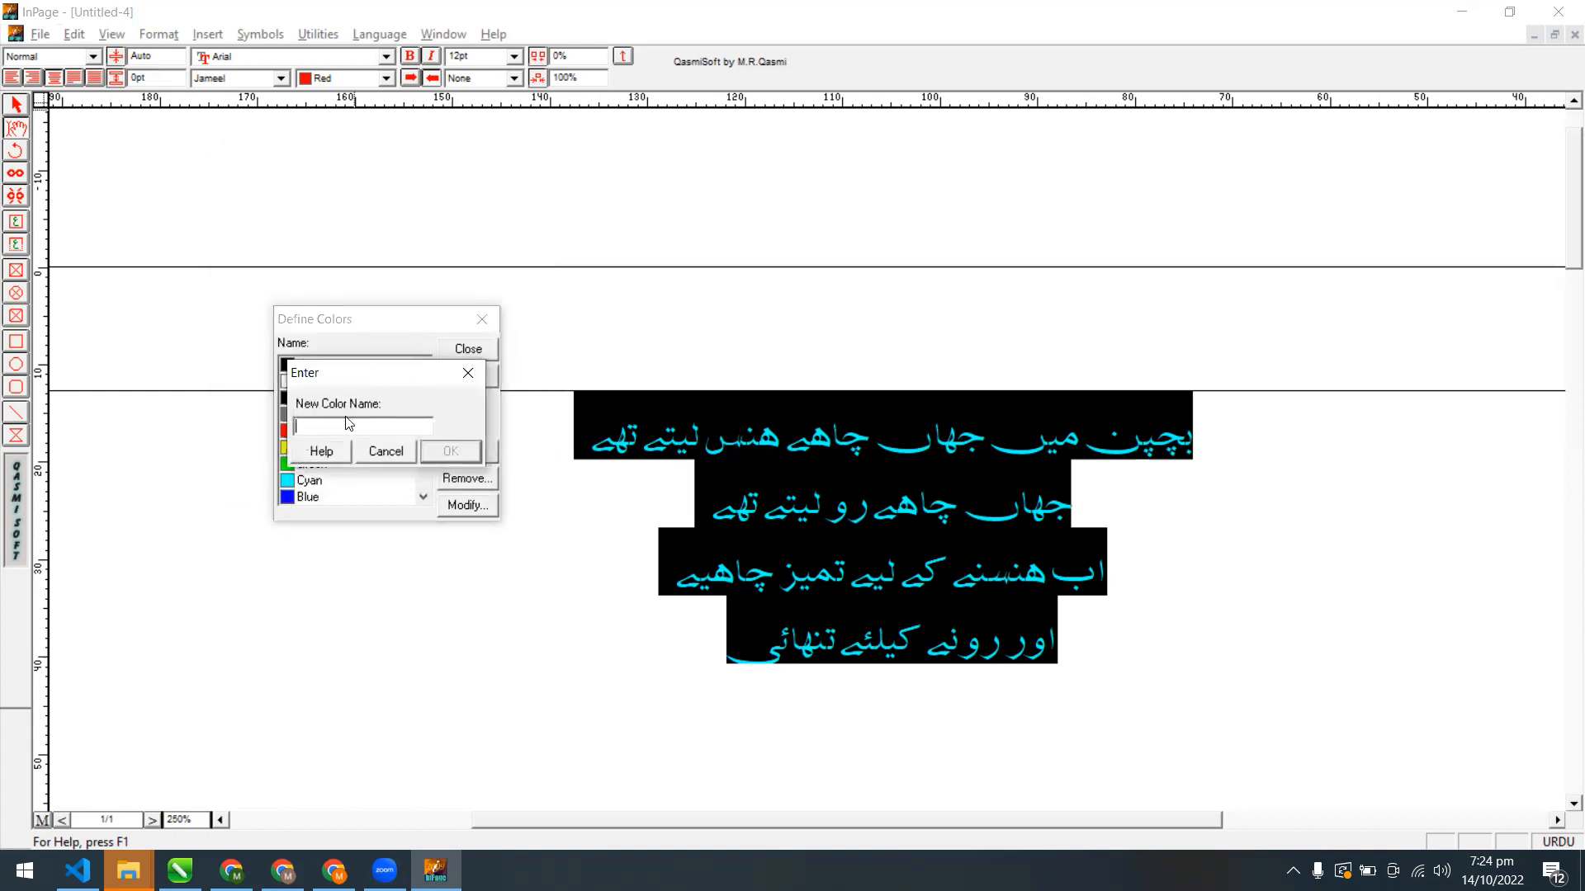
pyautogui.write('ab')
pyautogui.click(434, 453)
pyautogui.click(530, 470)
pyautogui.click(407, 454)
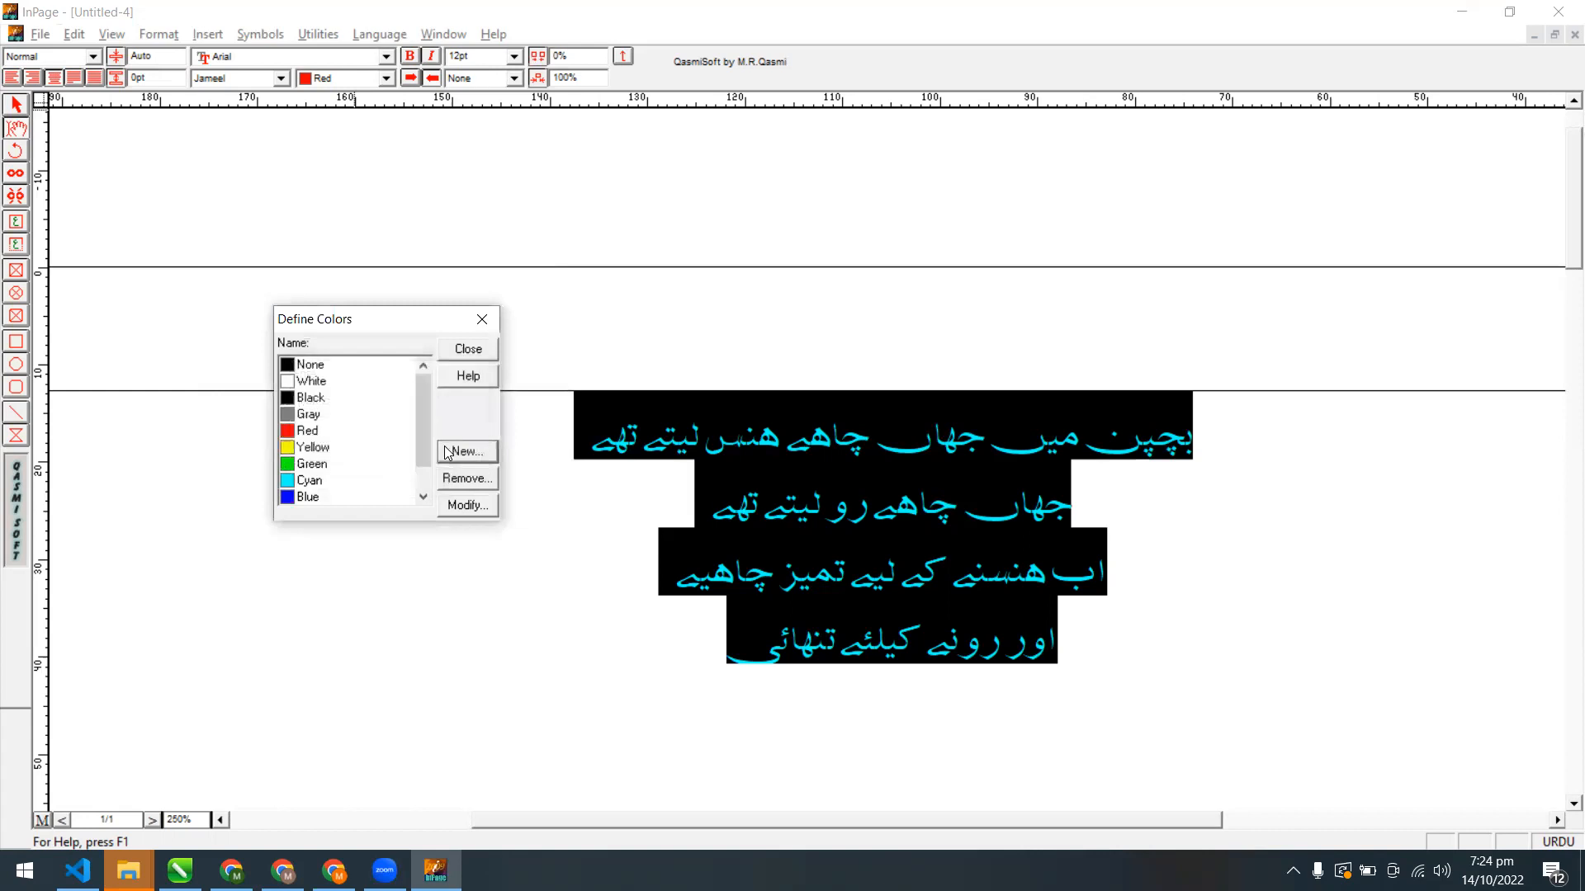
# Select the color ab in the defined colors list and open its definition for modification
pyautogui.moveTo(424, 463); pyautogui.dragTo(421, 502)
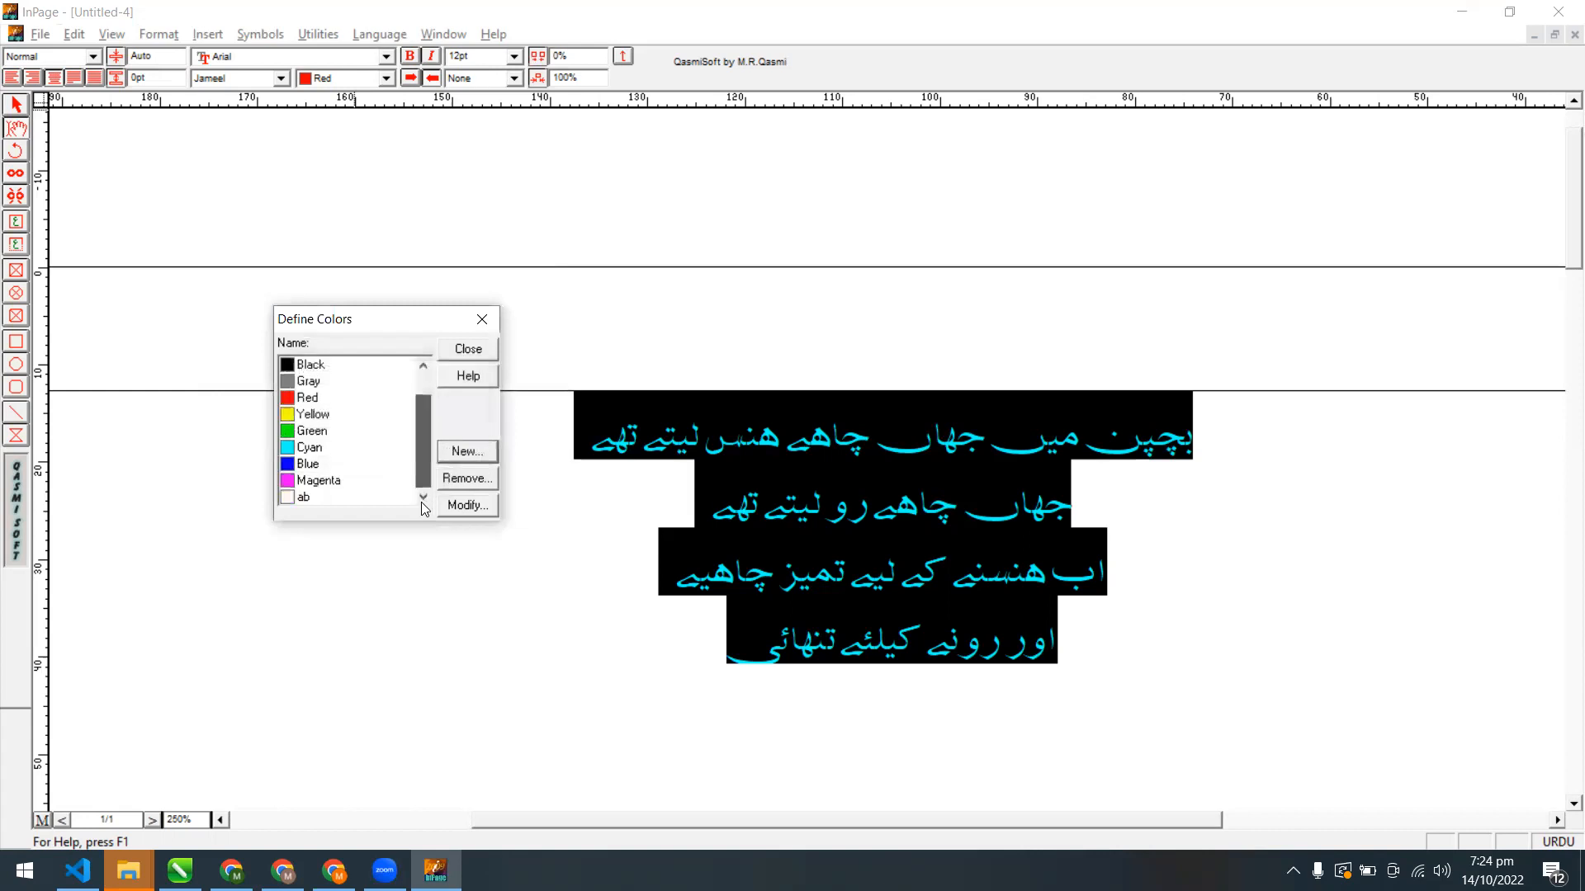
pyautogui.click(317, 498)
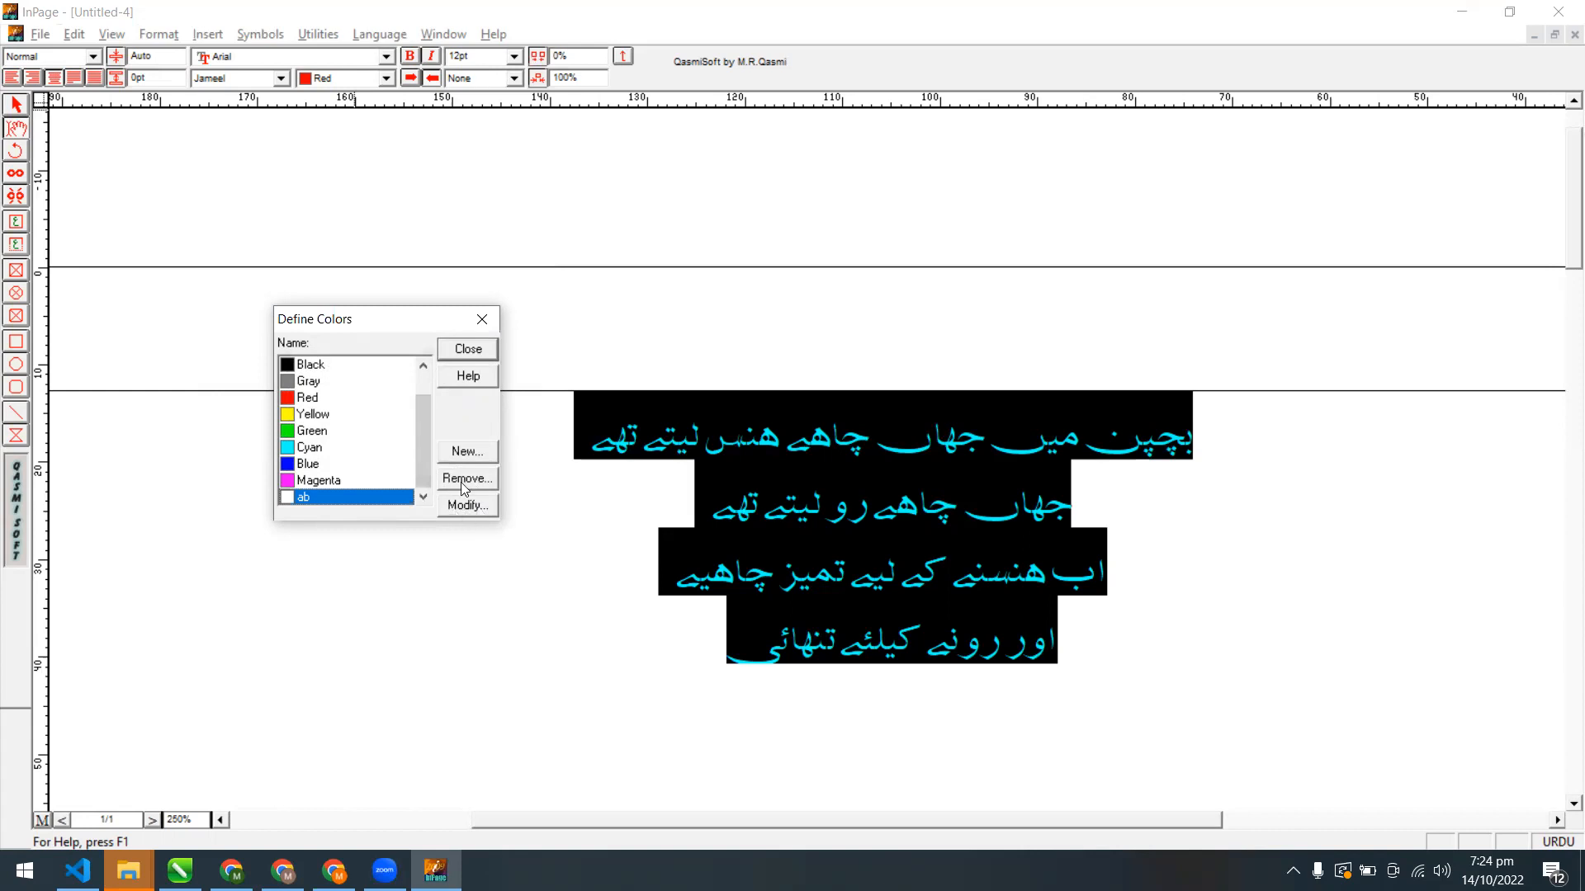
pyautogui.click(459, 505)
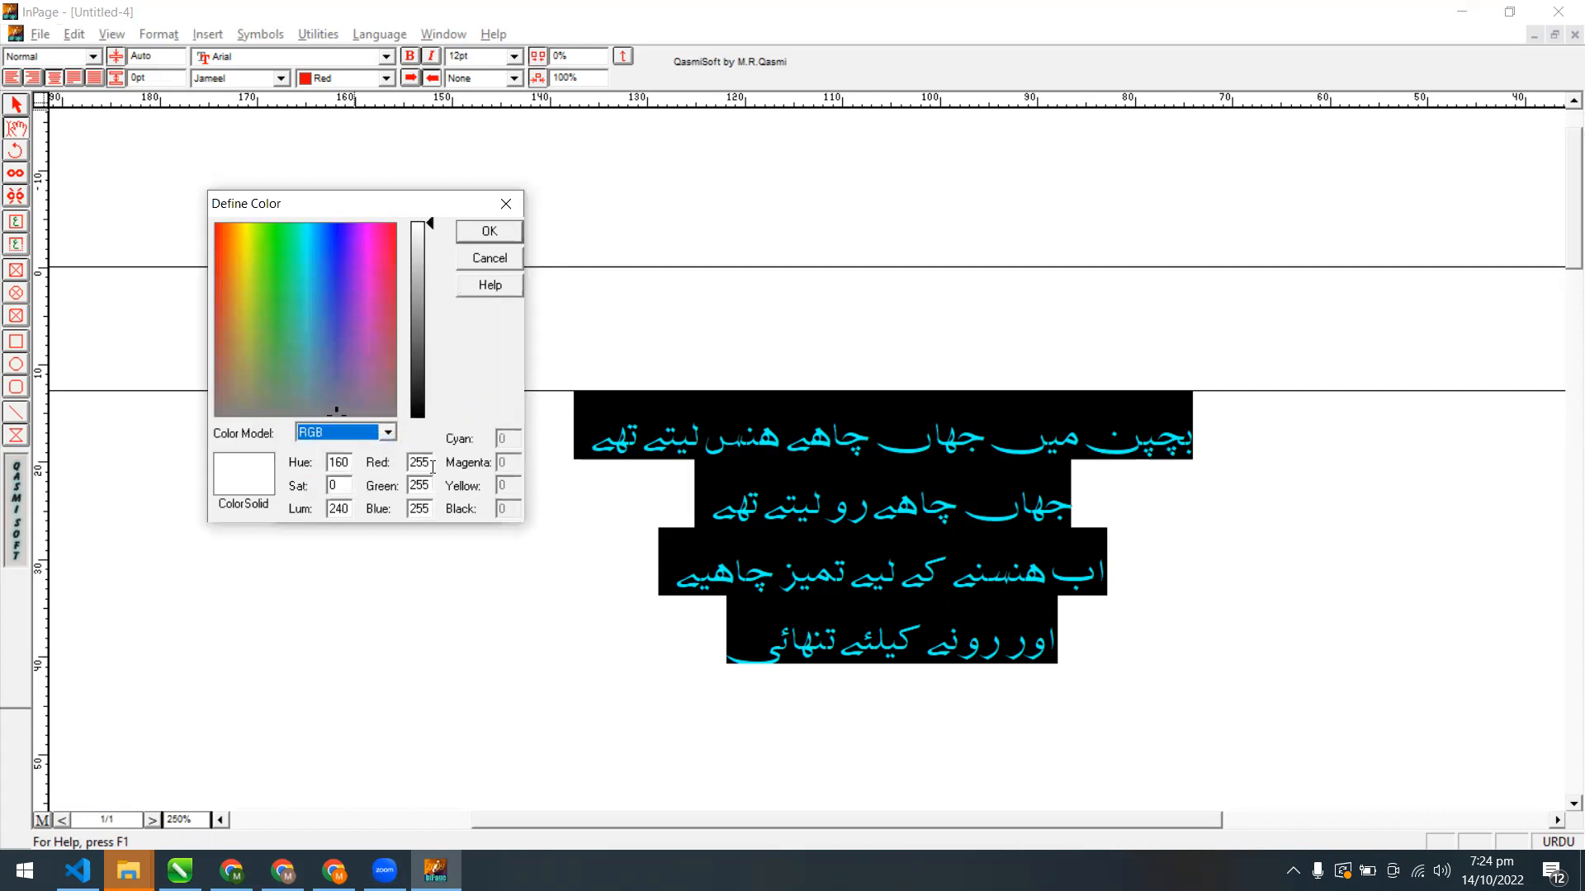
# Pick a sky blue for the color ab and darken it to a luminosity of about 59
pyautogui.doubleClick(431, 466)
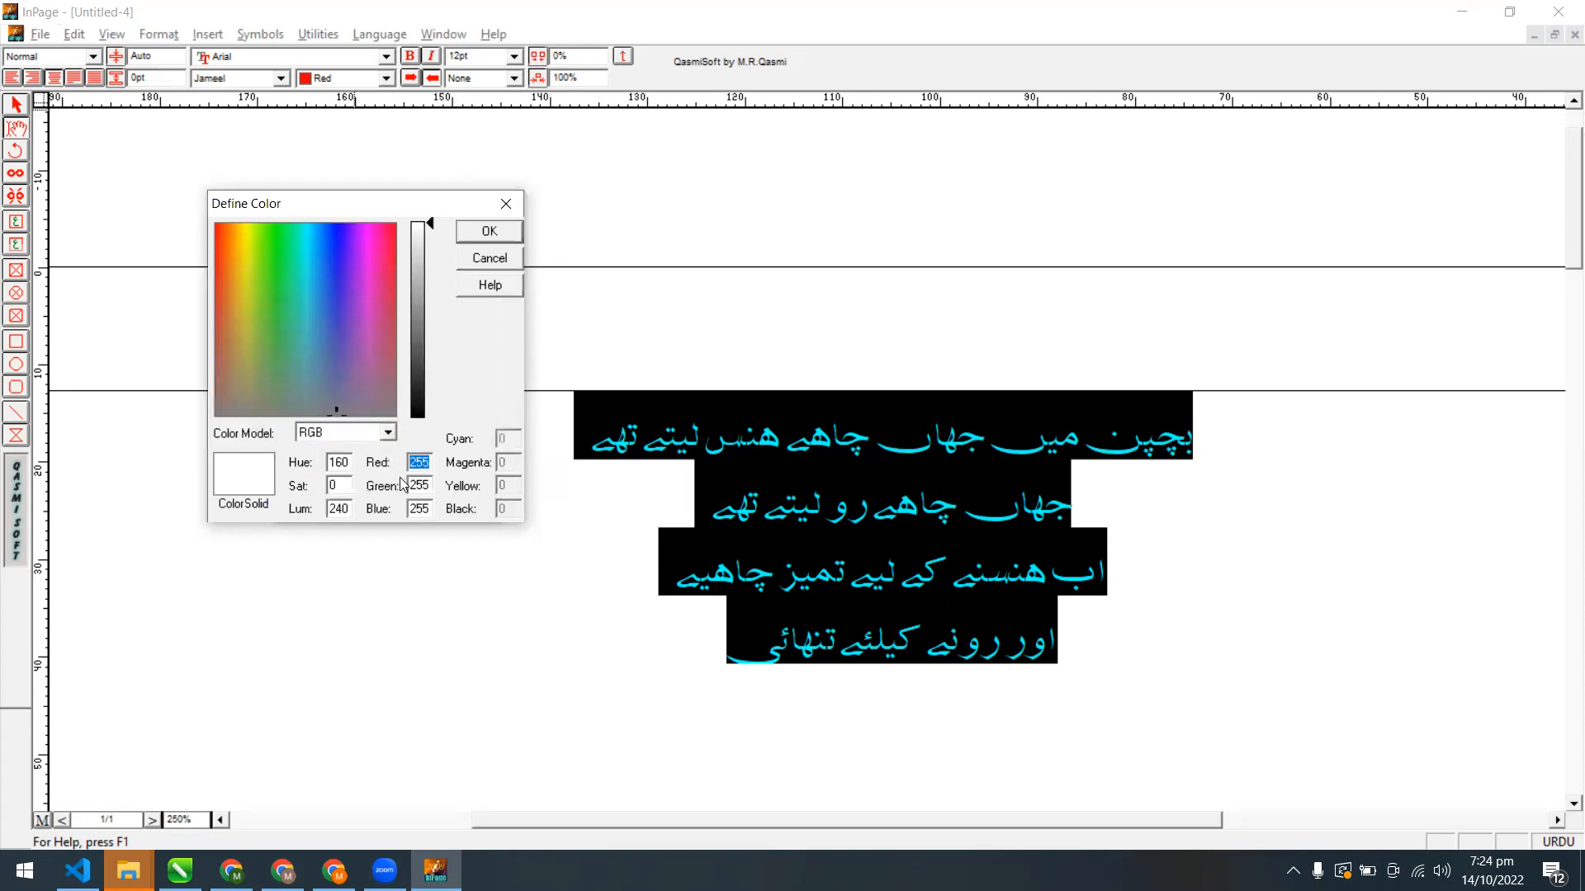
pyautogui.click(308, 295)
pyautogui.click(311, 266)
pyautogui.moveTo(434, 229); pyautogui.dragTo(430, 371)
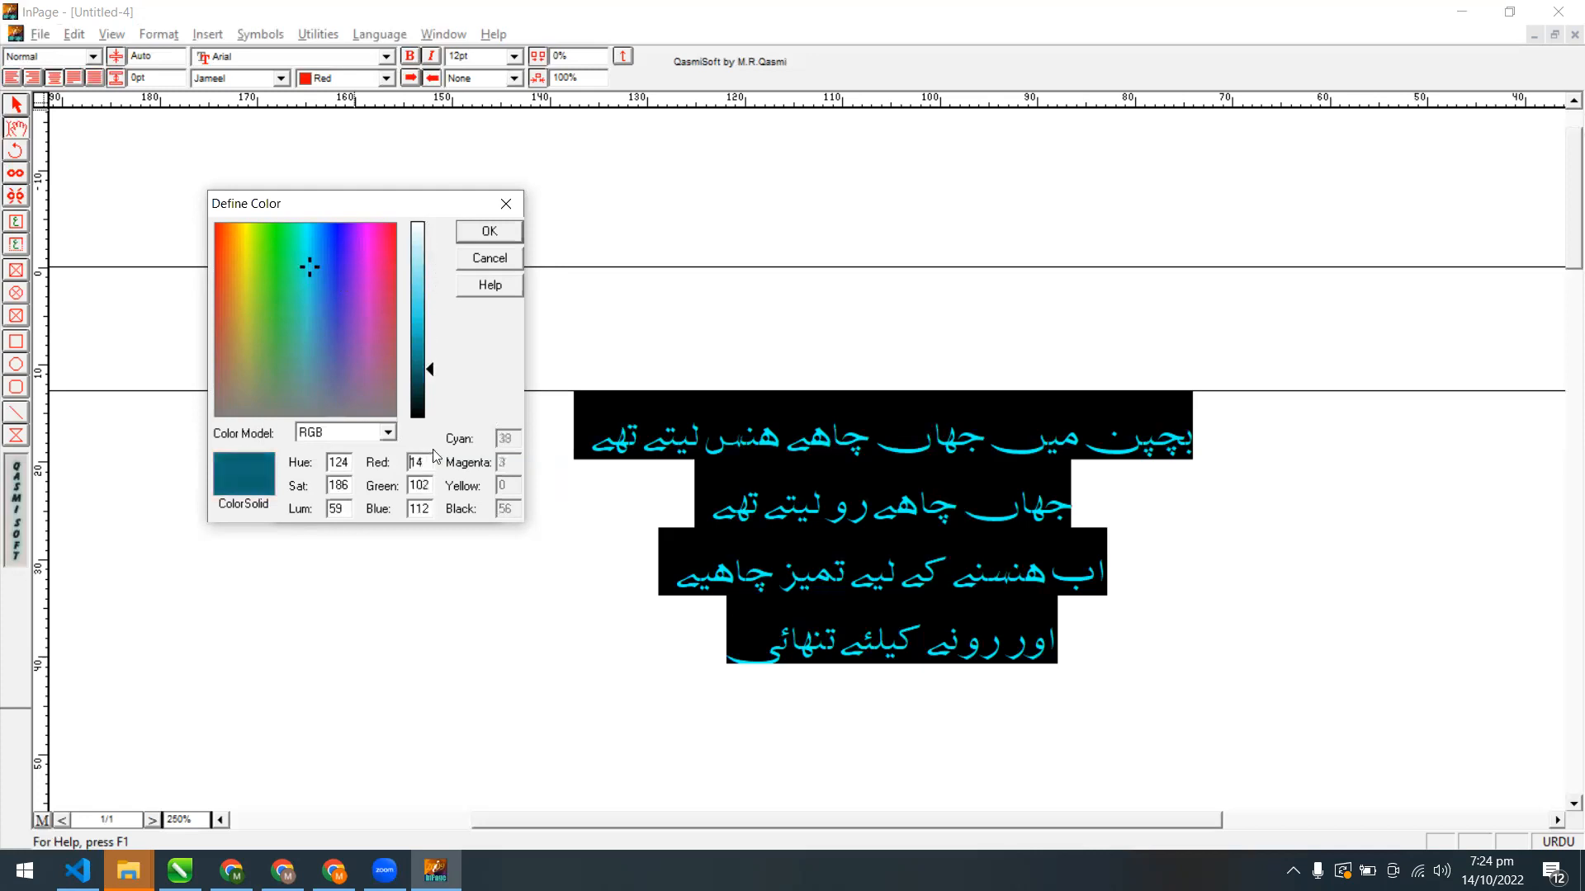
pyautogui.doubleClick(428, 508)
# Switch the color ab to the CMYK100 model and set Cyan, Magenta, Yellow and Black to 0
pyautogui.click(357, 436)
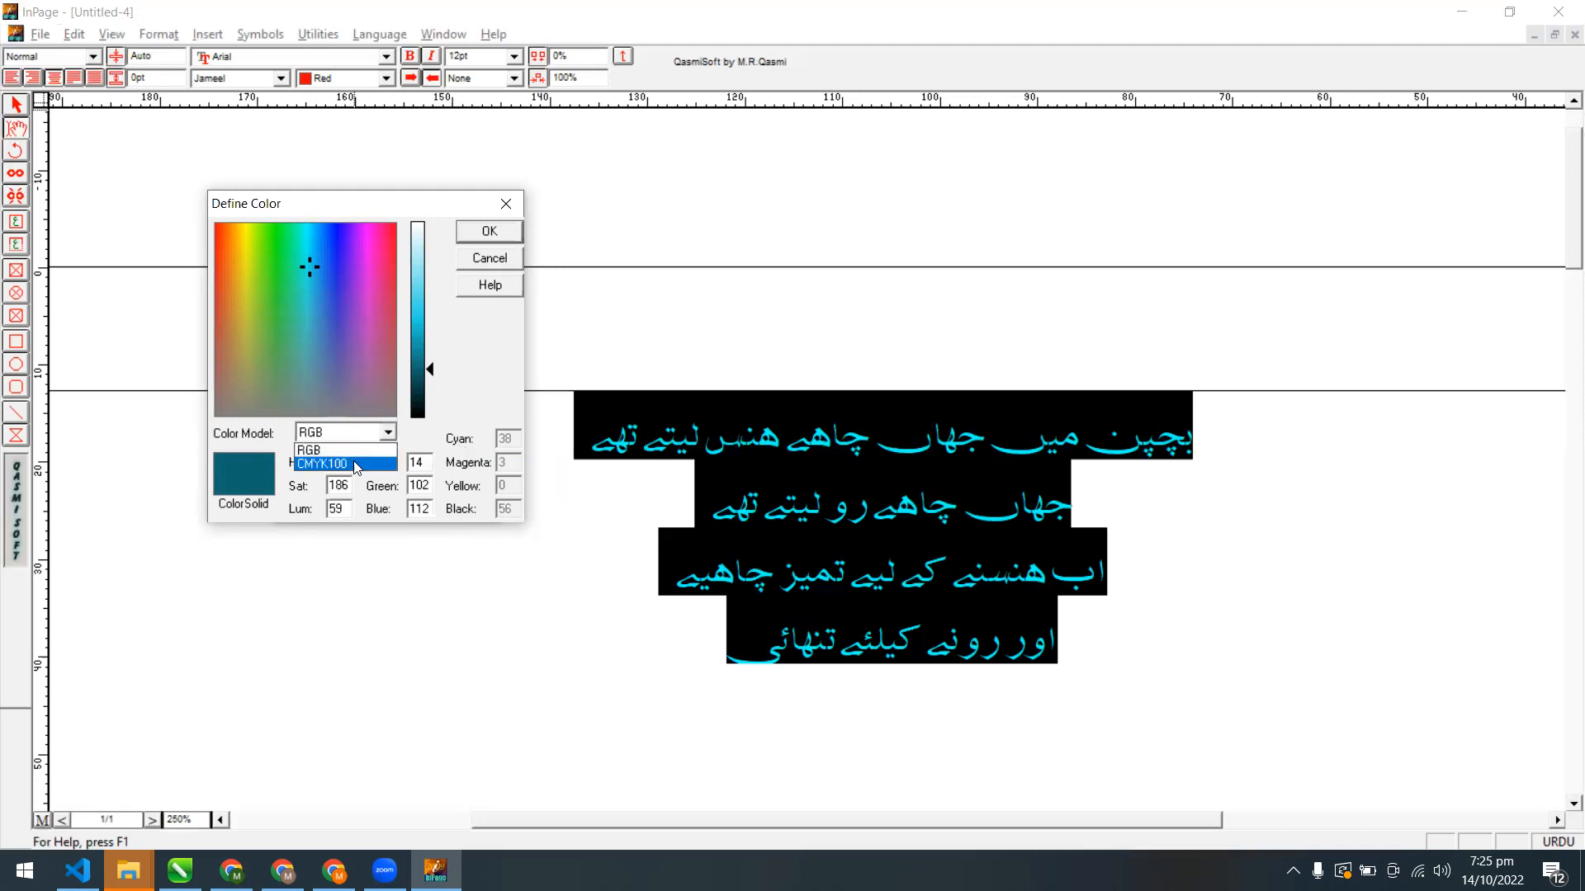
pyautogui.click(347, 456)
pyautogui.press('Tab')
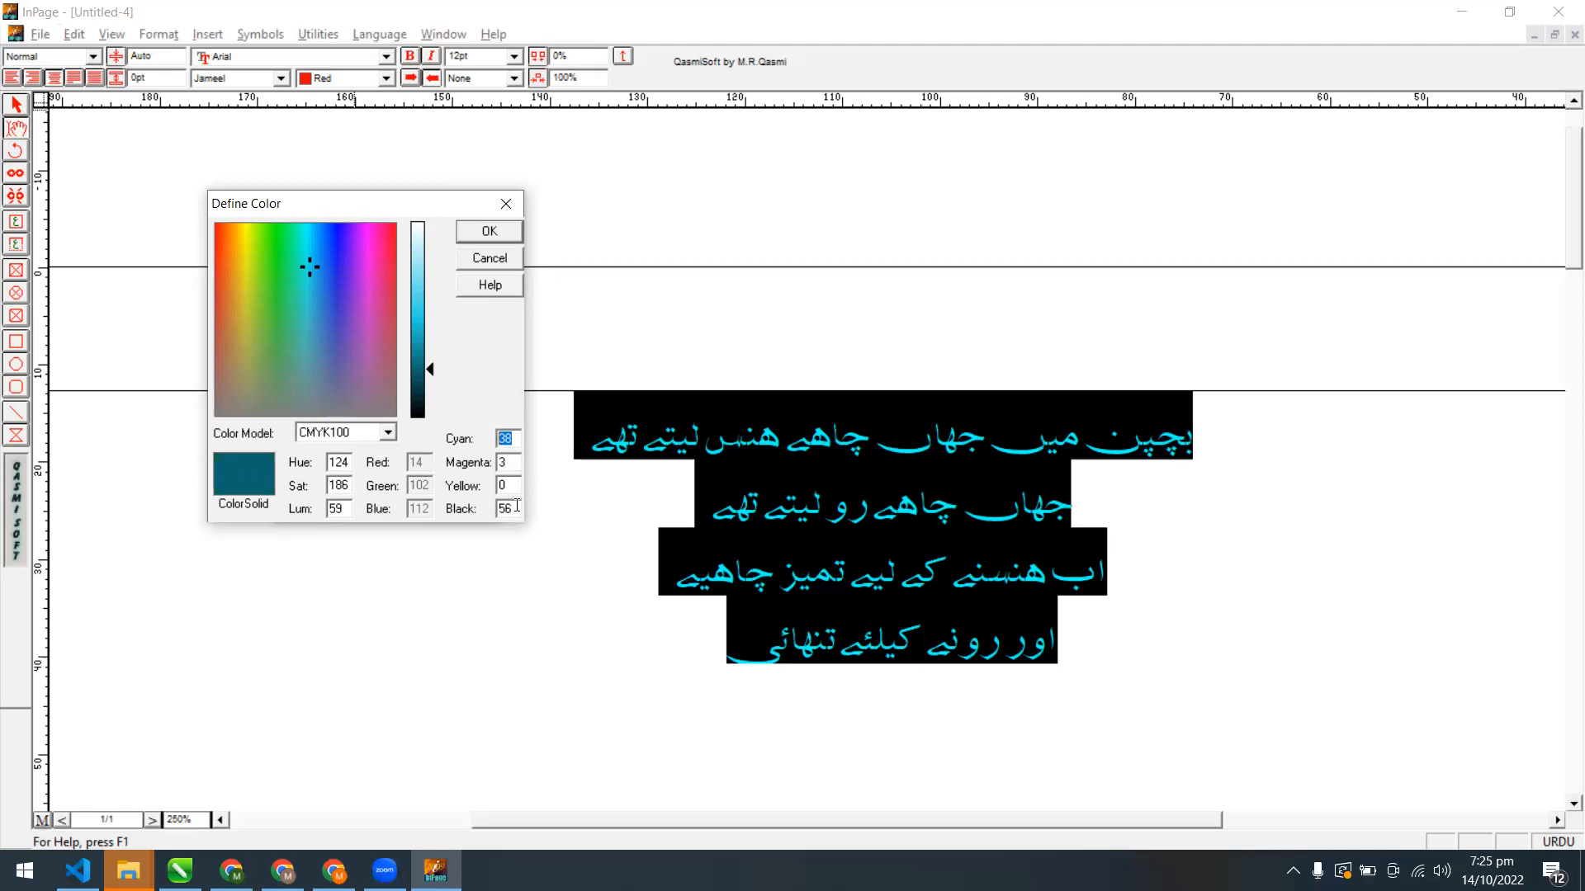
pyautogui.write('0')
pyautogui.press('Tab')
pyautogui.write('0')
pyautogui.press('Tab')
pyautogui.press('Tab')
pyautogui.write('0')
pyautogui.press('Tab')
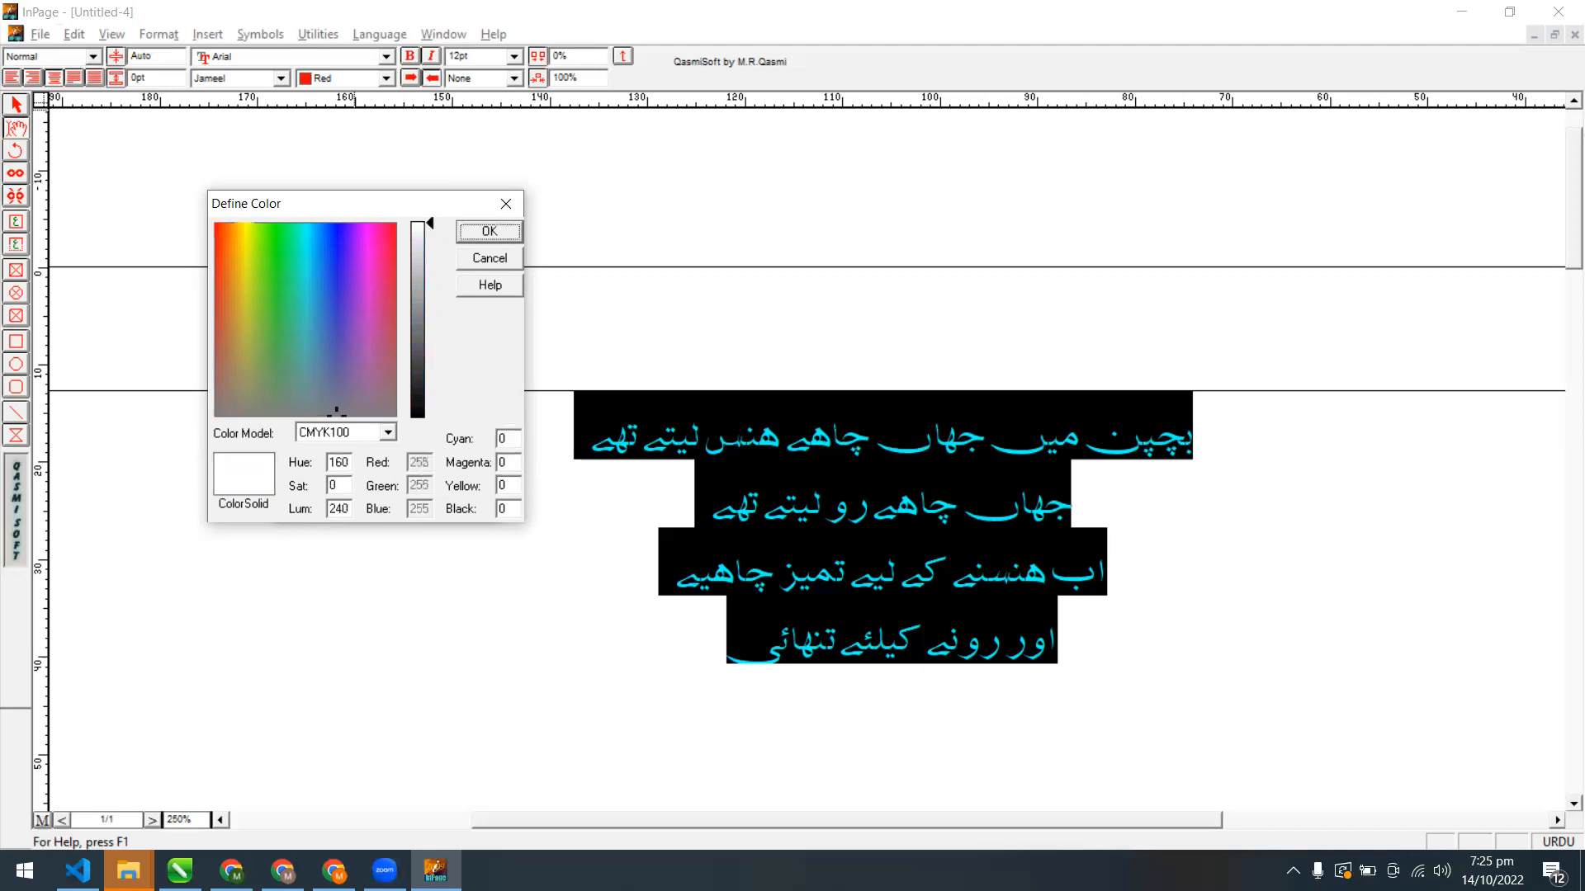
# Set the Cyan, Magenta, Yellow and Black values of the color ab to 100
pyautogui.doubleClick(510, 437)
pyautogui.write('100')
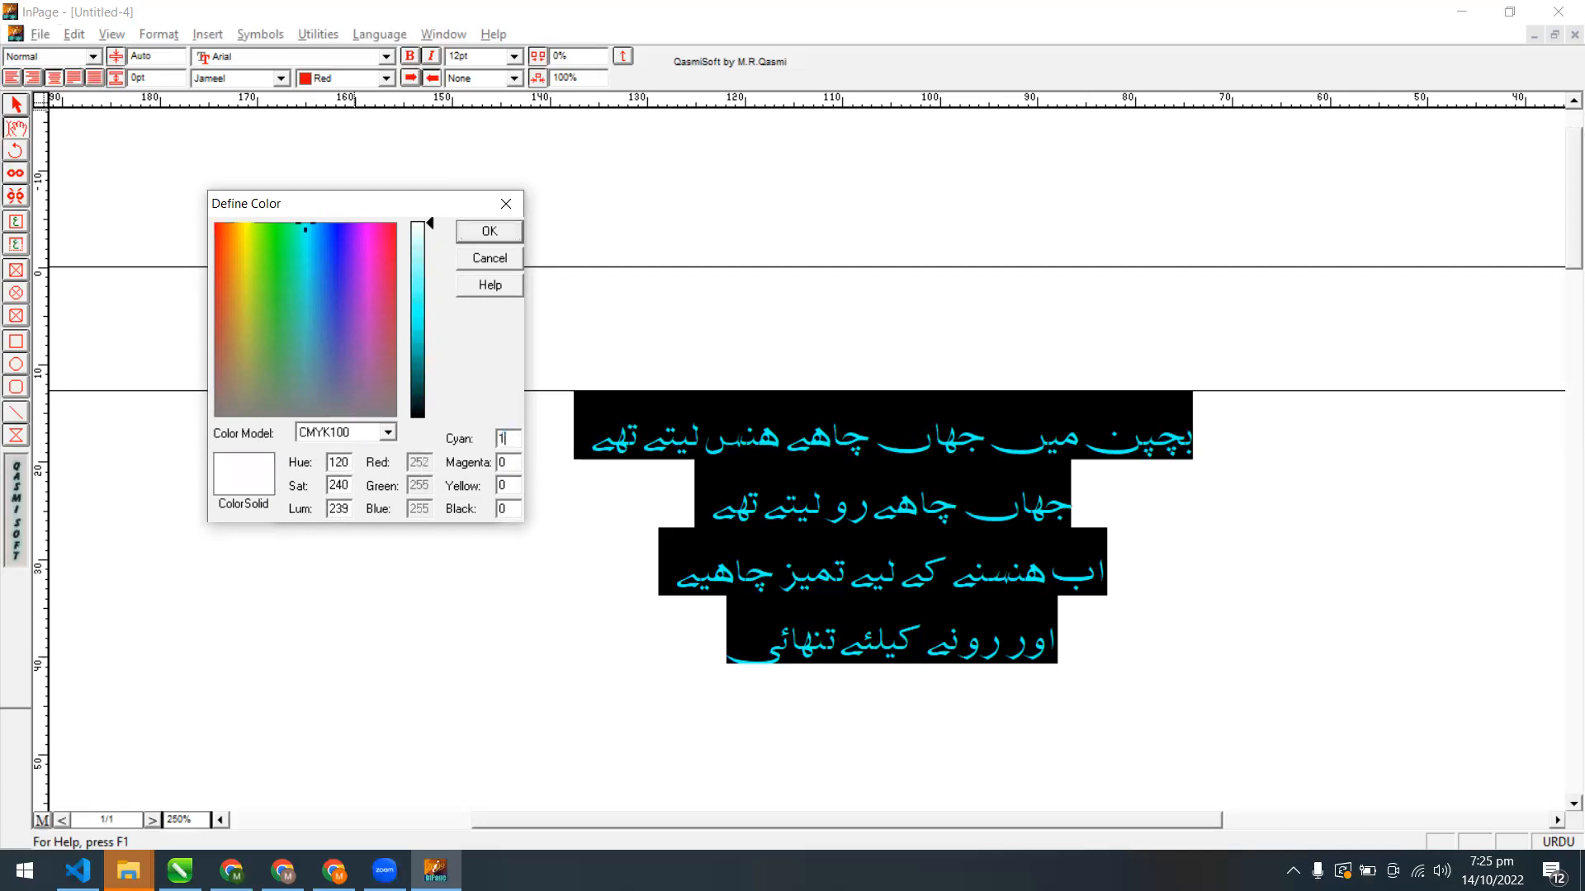
pyautogui.press('Tab')
pyautogui.write('100')
pyautogui.press('Tab')
pyautogui.press('Tab')
pyautogui.write('100')
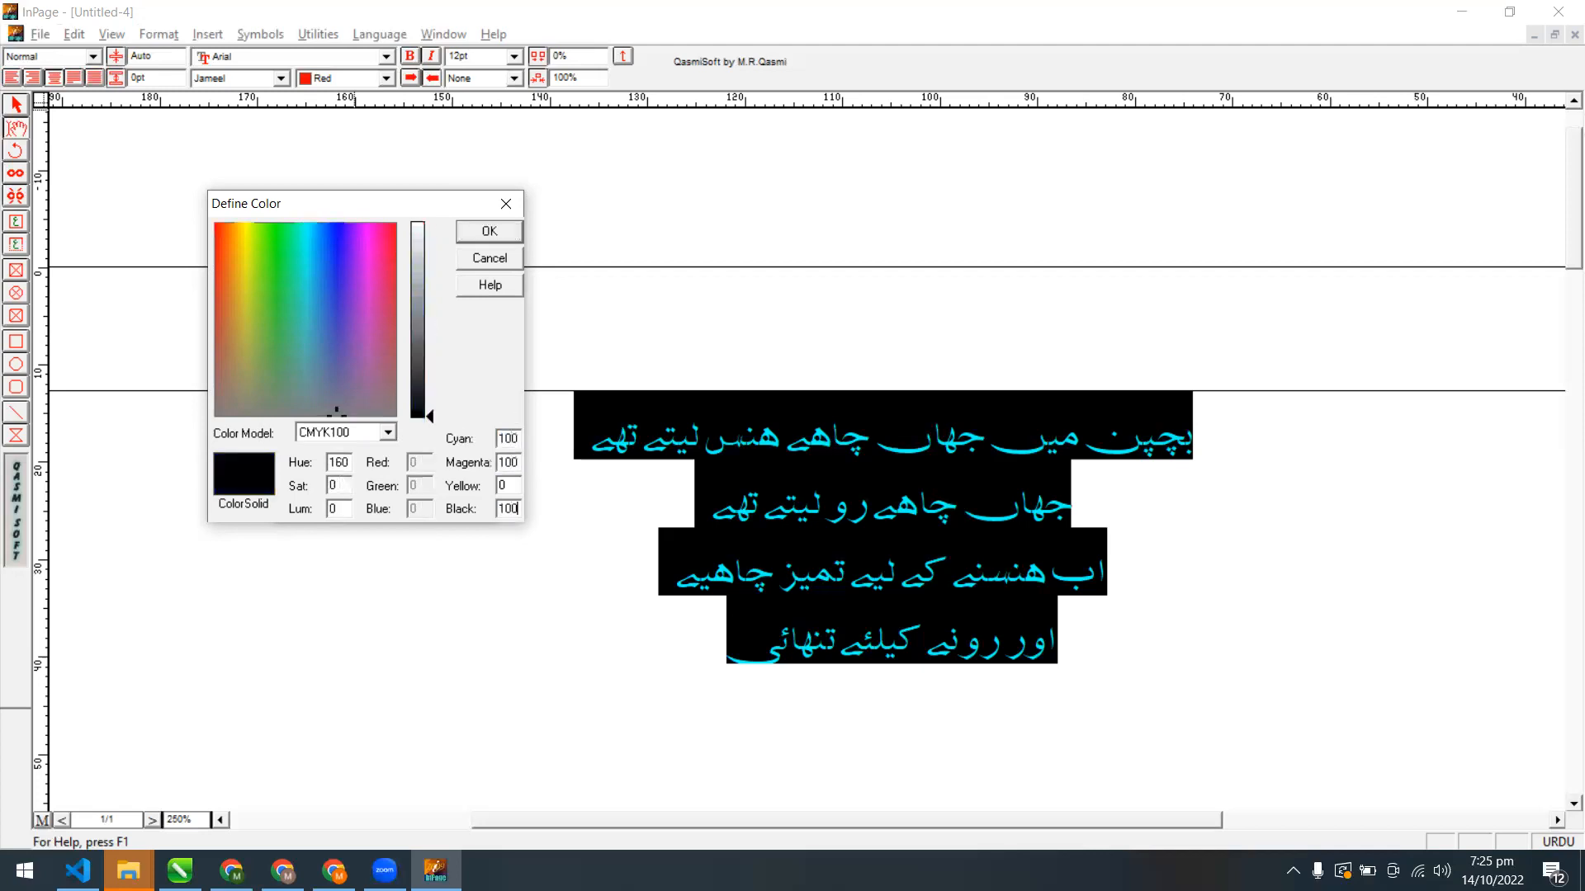
pyautogui.doubleClick(505, 485)
pyautogui.write('100')
# Return the color ab to the RGB model, pick a muted blue with a luminosity of about 71 and save the definition
pyautogui.click(359, 435)
pyautogui.click(357, 450)
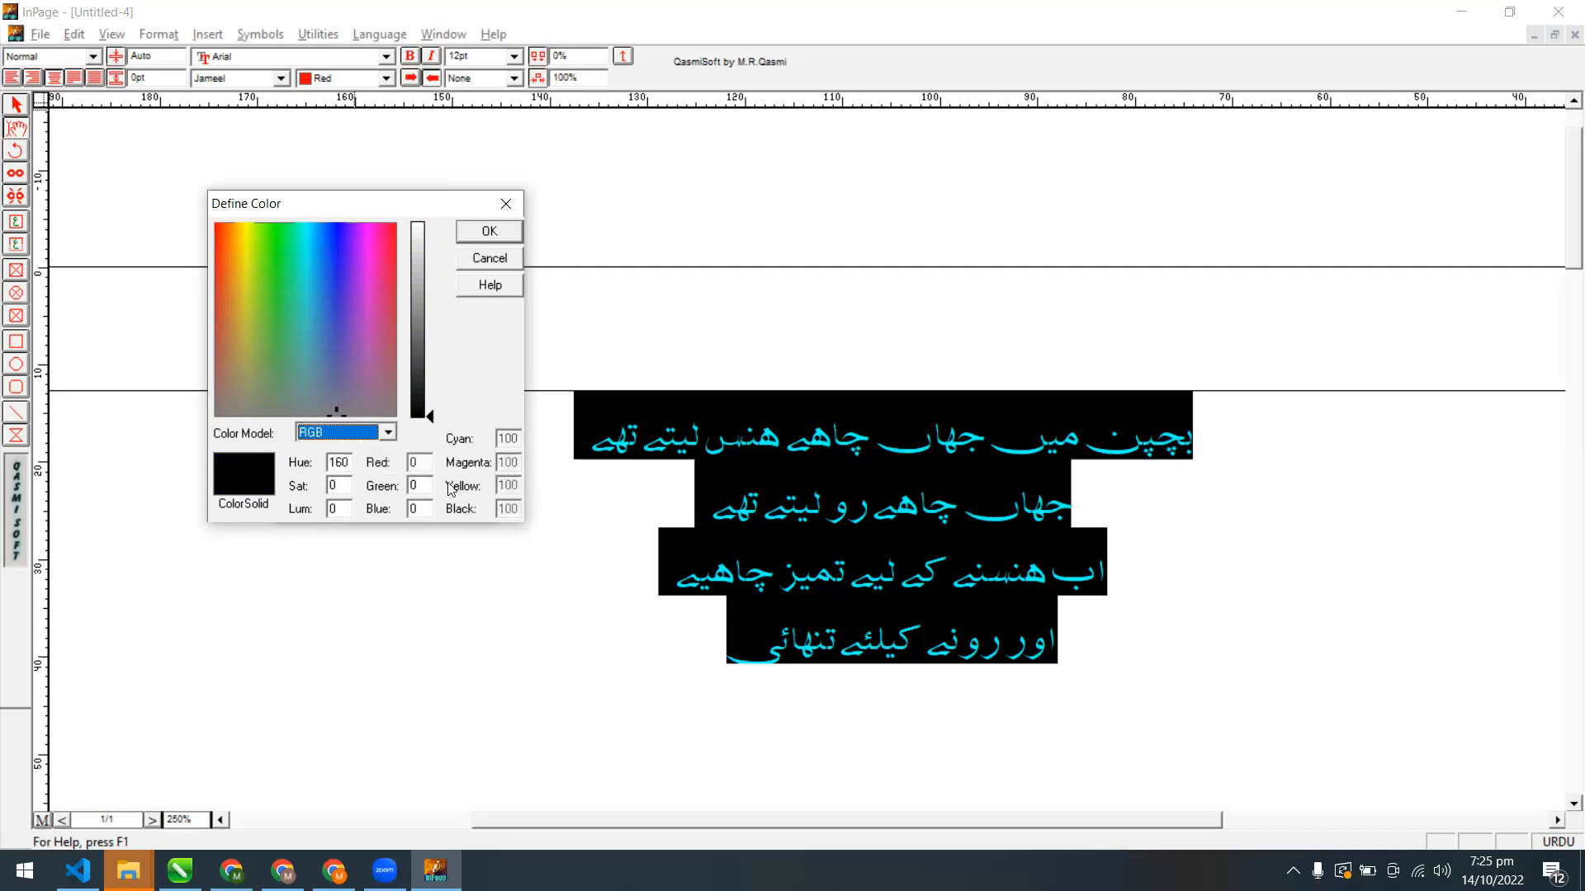
pyautogui.click(312, 313)
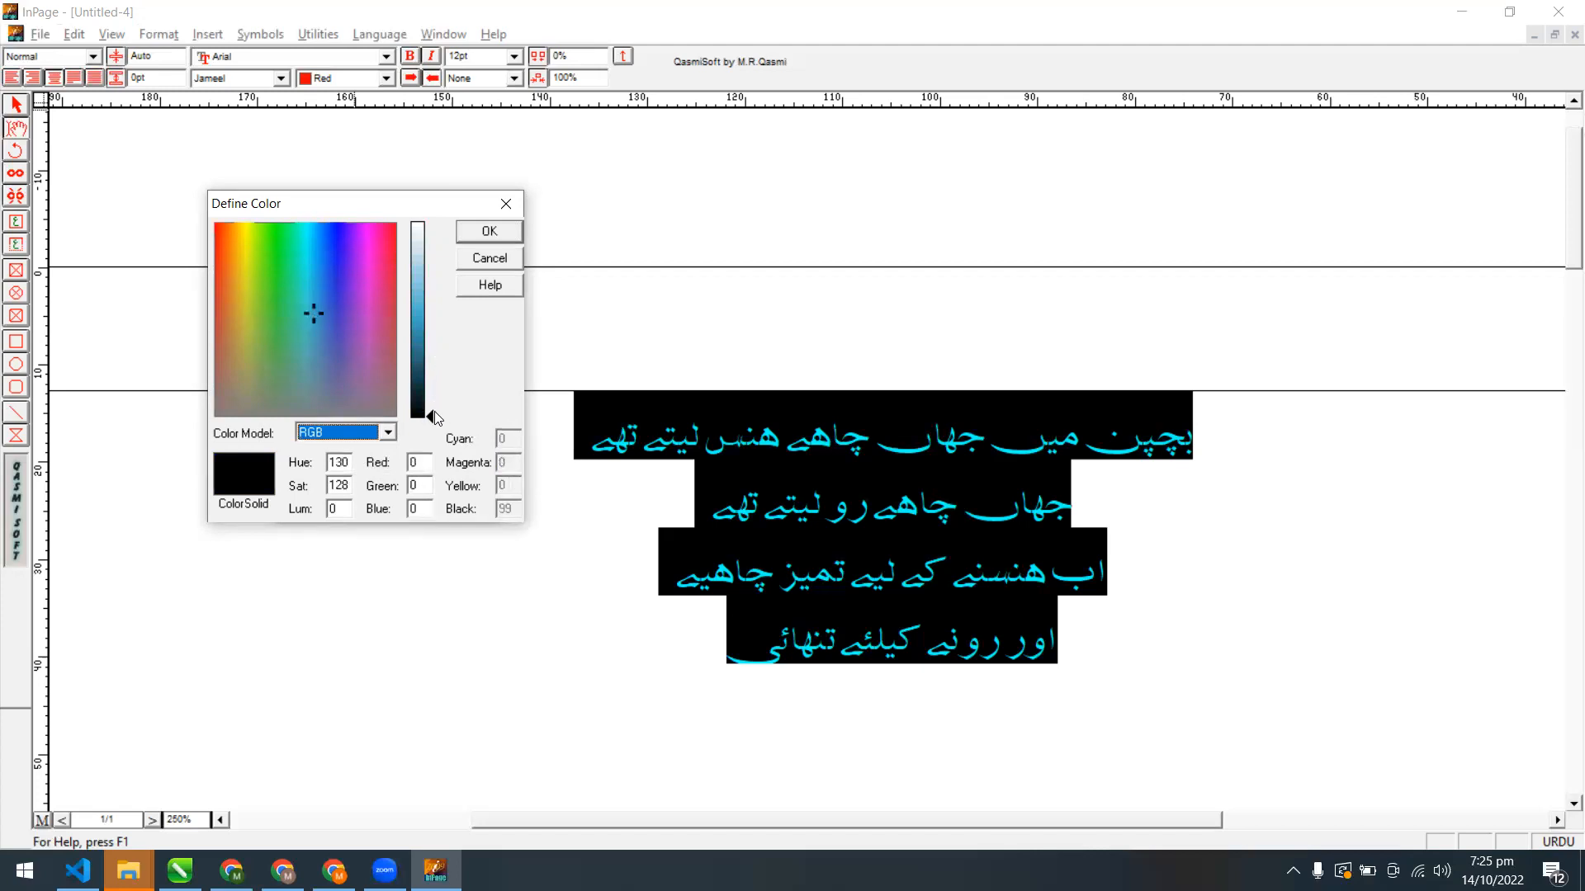
pyautogui.moveTo(431, 415); pyautogui.dragTo(436, 365)
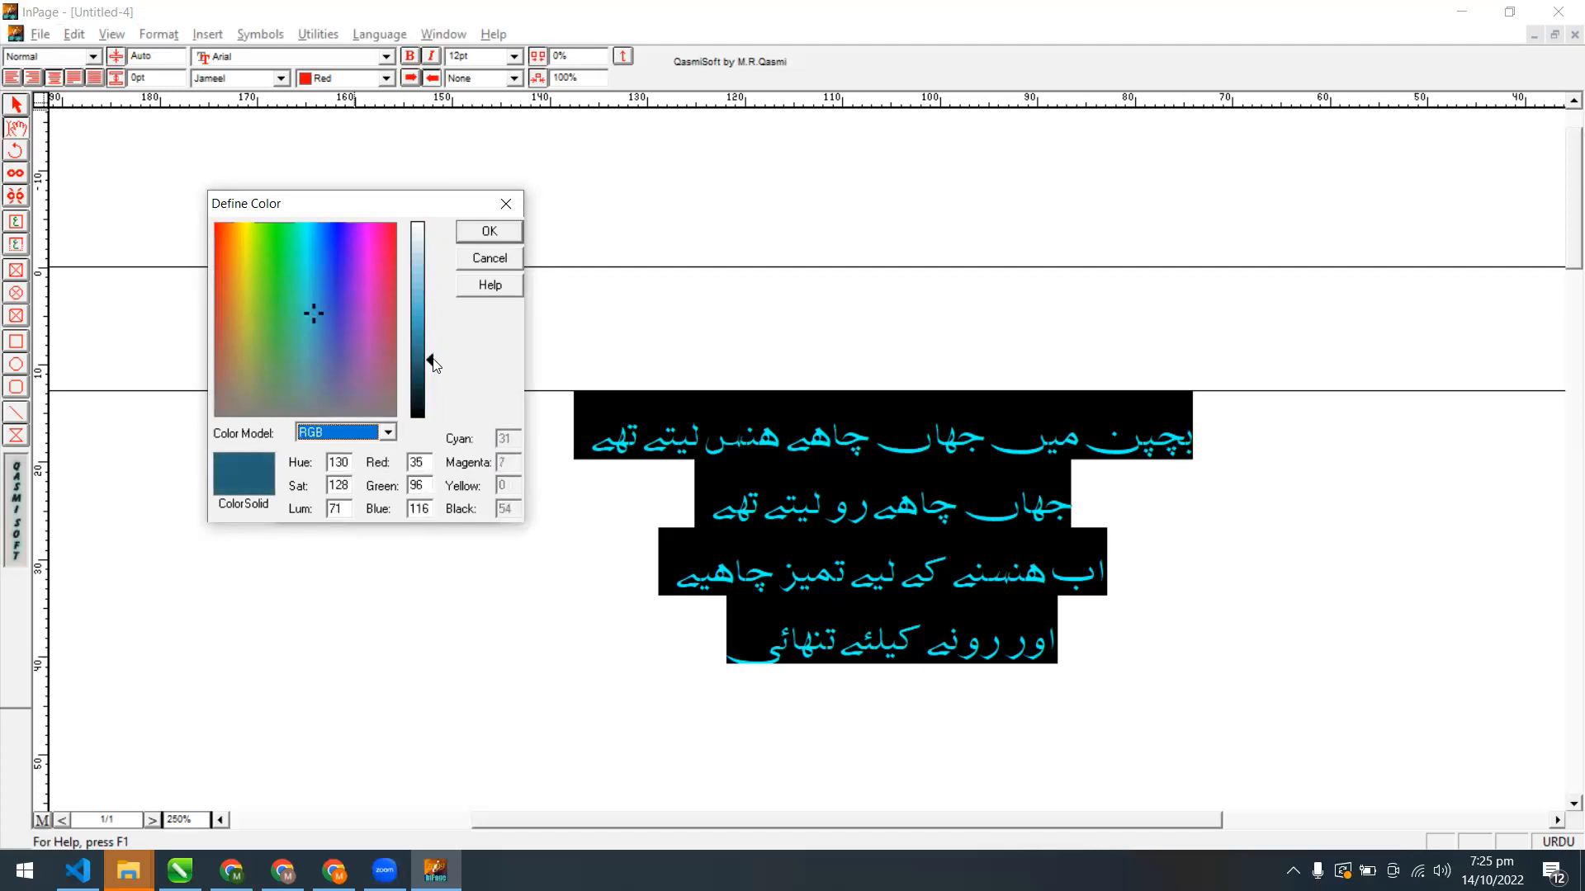
pyautogui.click(511, 230)
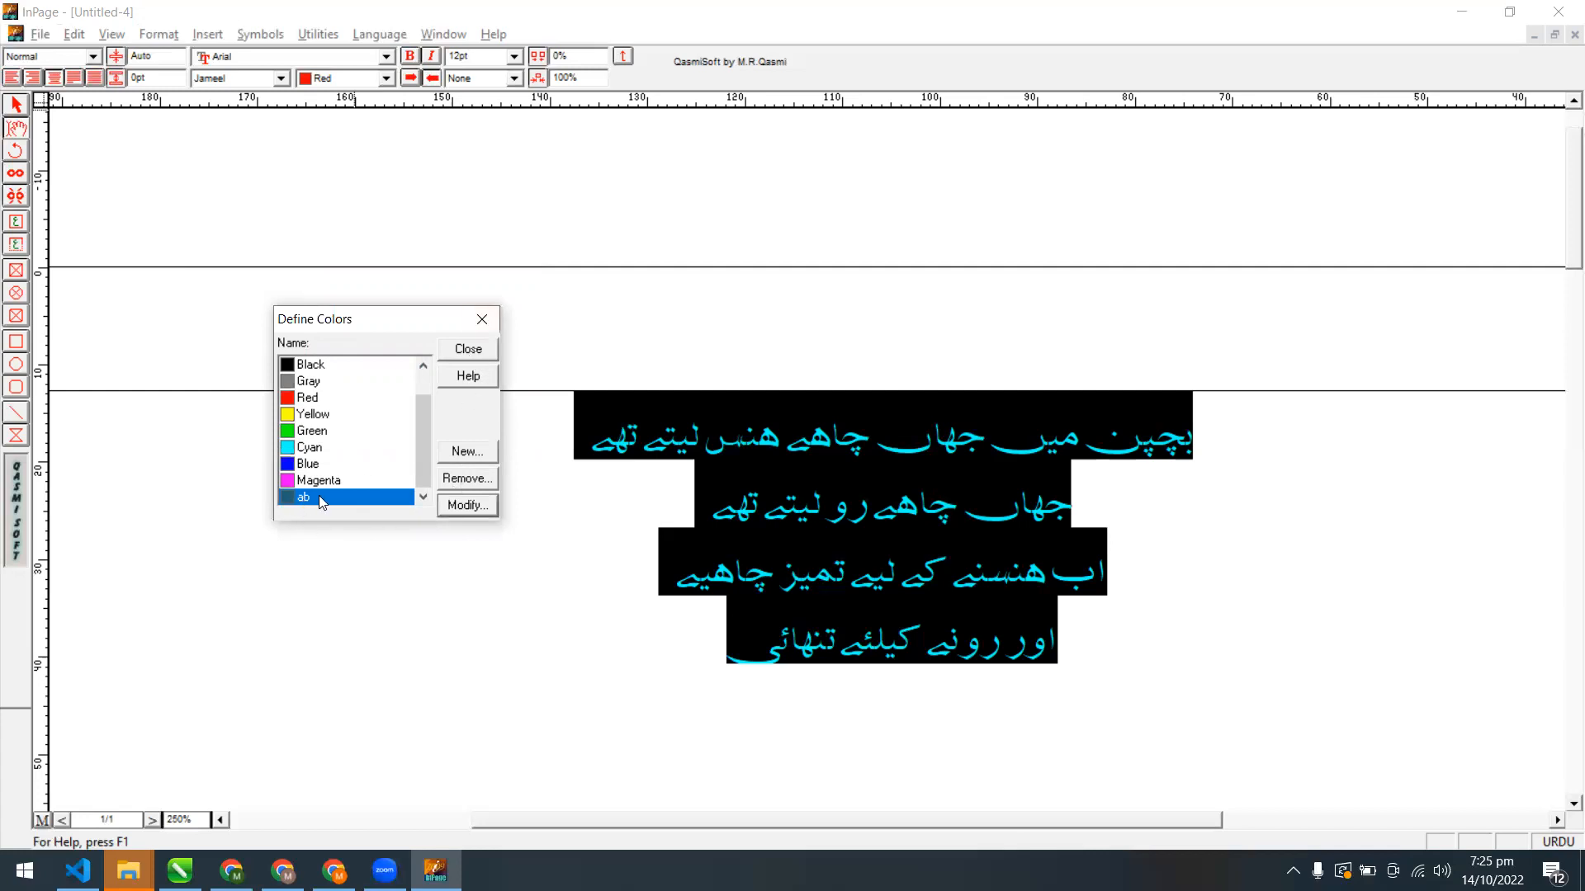
# Finish defining colors, apply the custom color ab to the selected verse and deselect the text
pyautogui.click(469, 350)
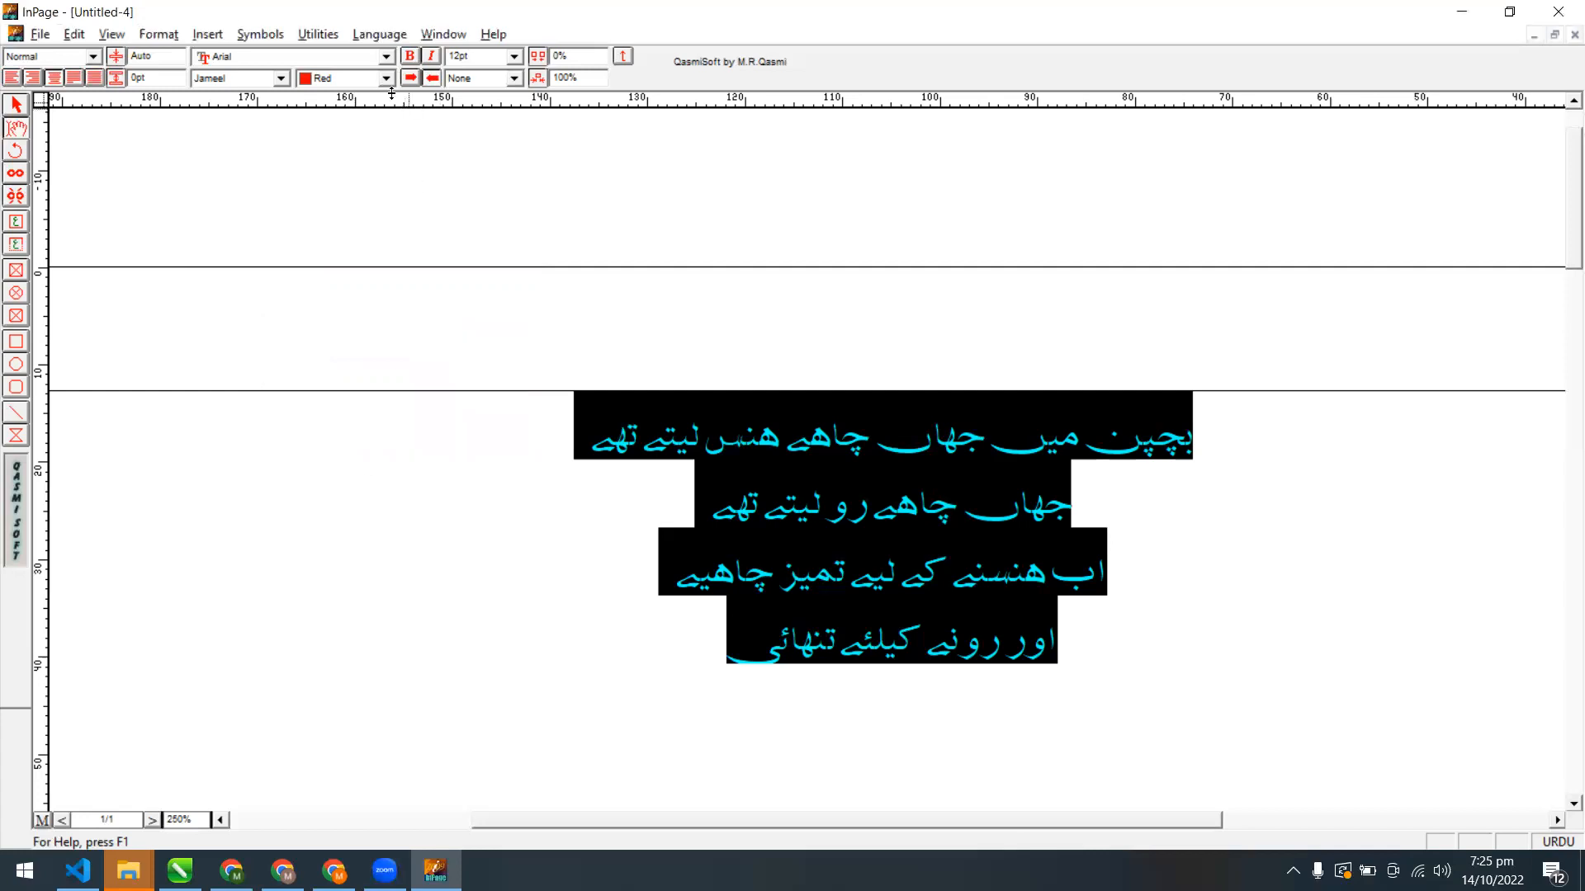
pyautogui.click(386, 79)
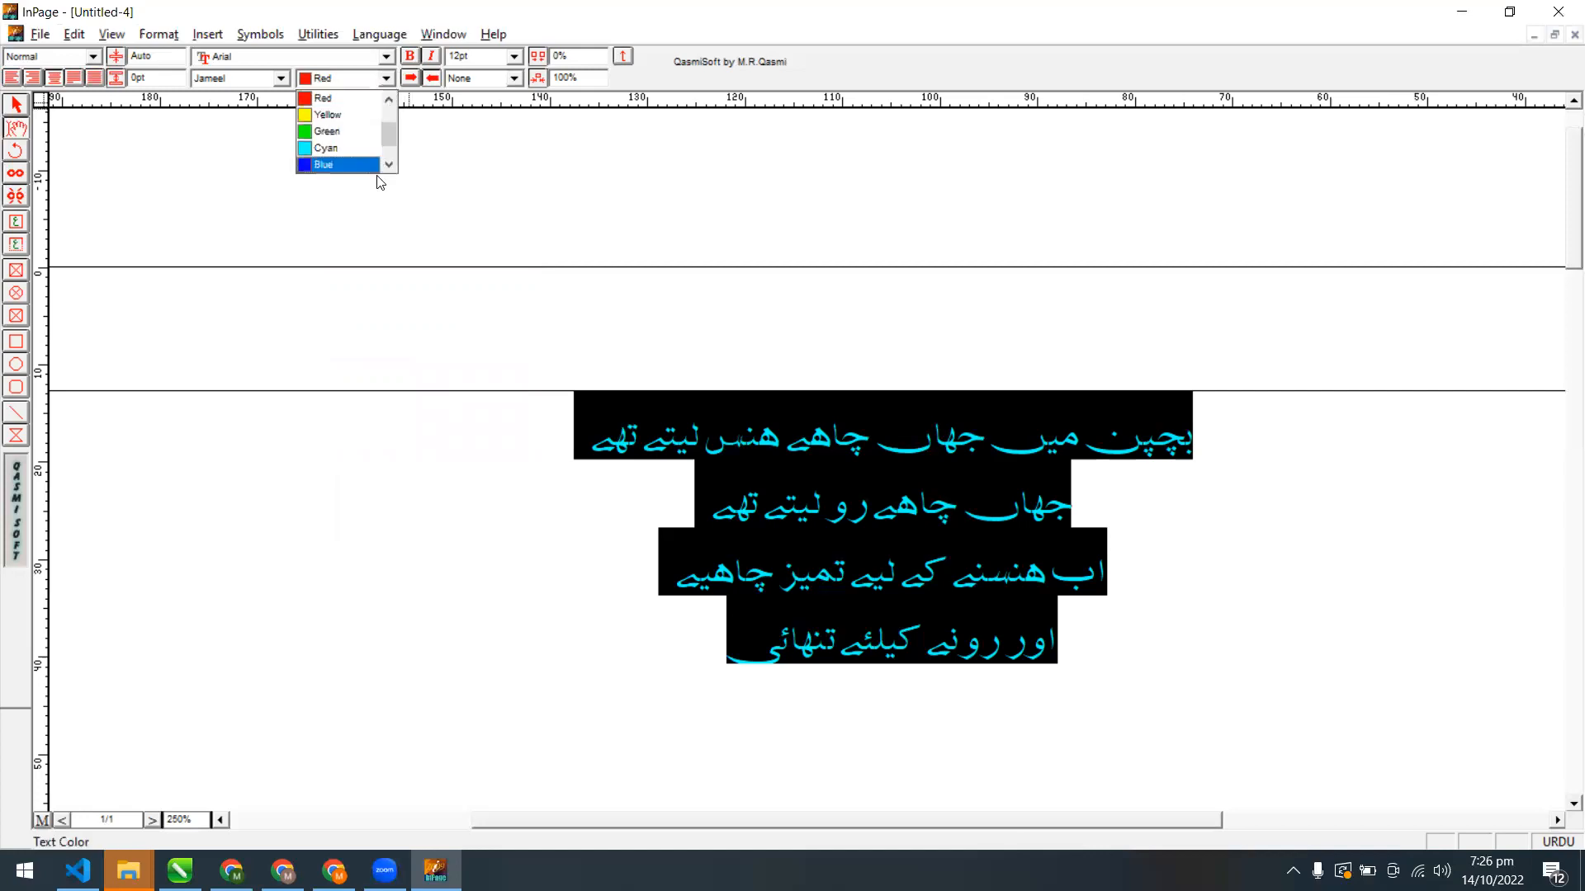
pyautogui.click(388, 165)
pyautogui.click(388, 165)
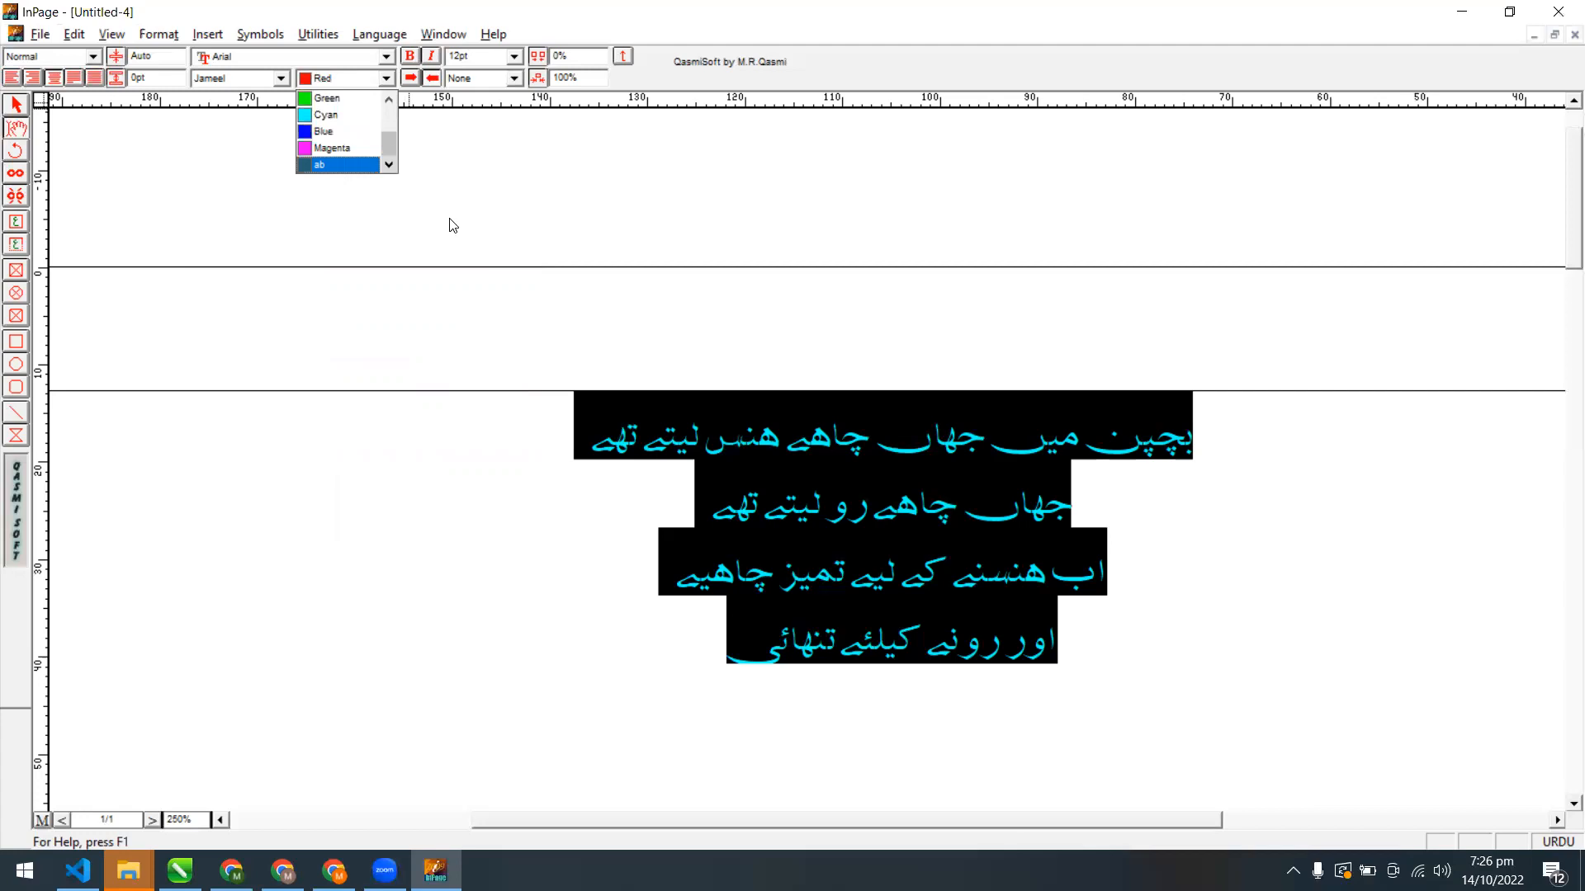
pyautogui.click(360, 169)
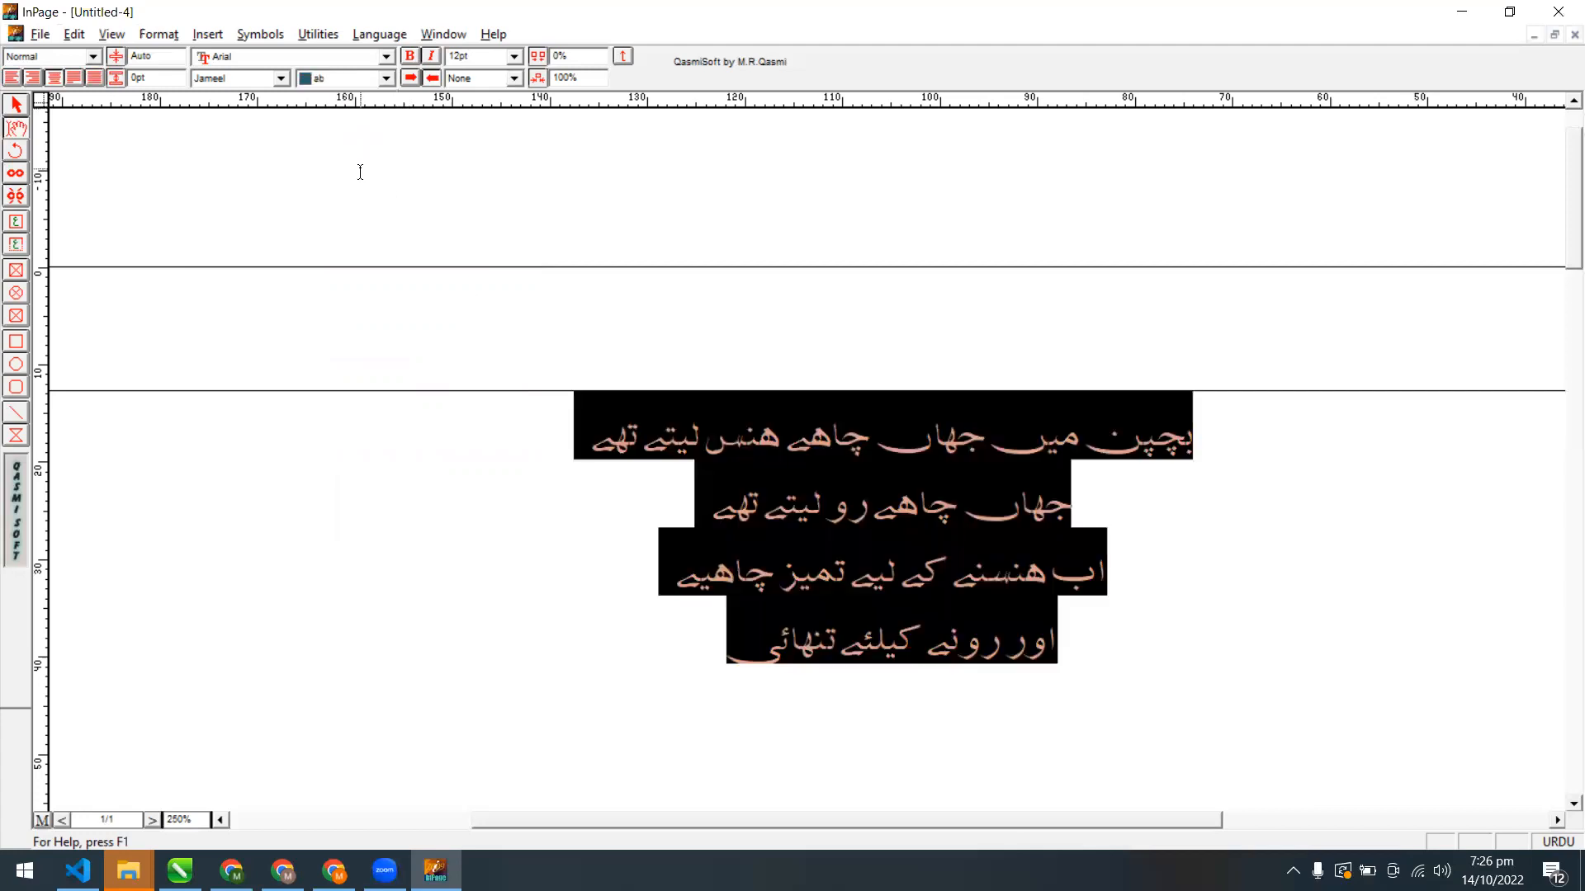
pyautogui.click(577, 557)
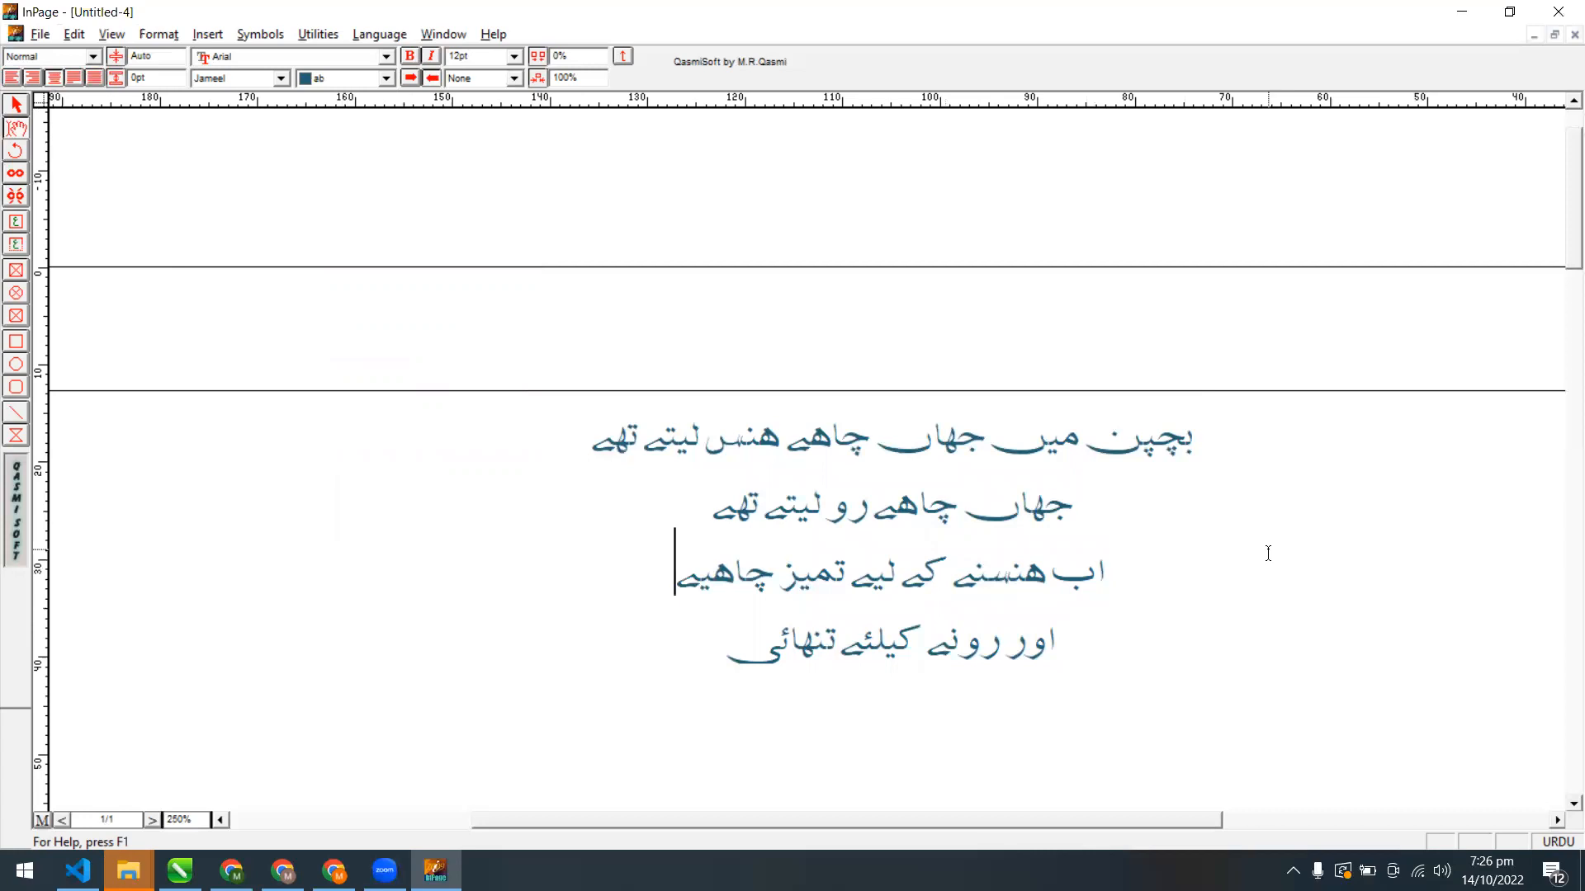
pyautogui.moveTo(731, 670); pyautogui.dragTo(1228, 443)
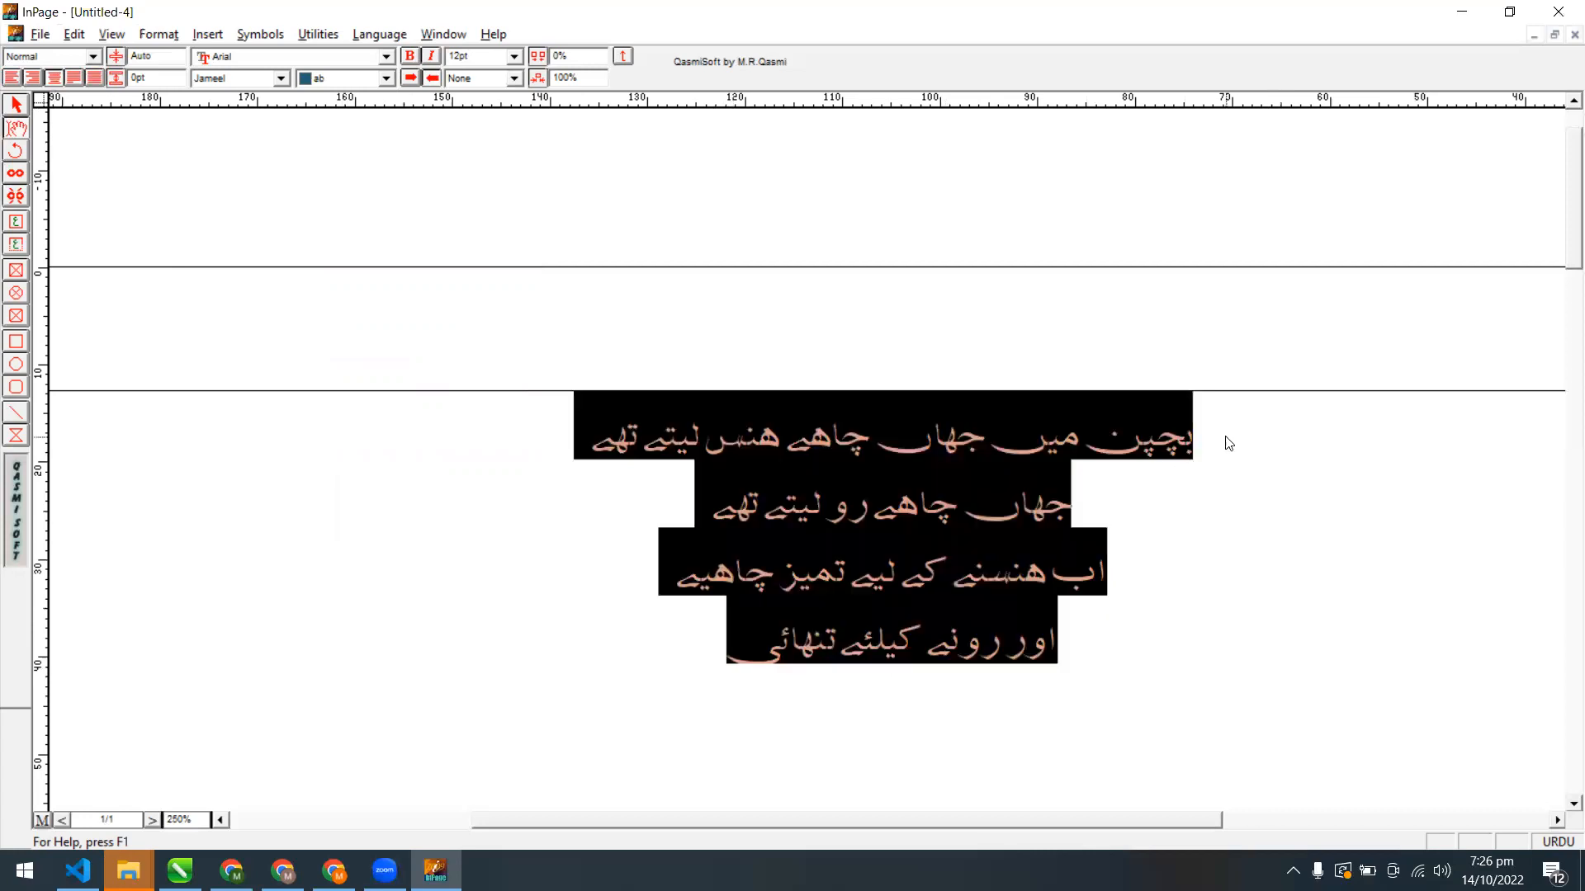
pyautogui.click(235, 63)
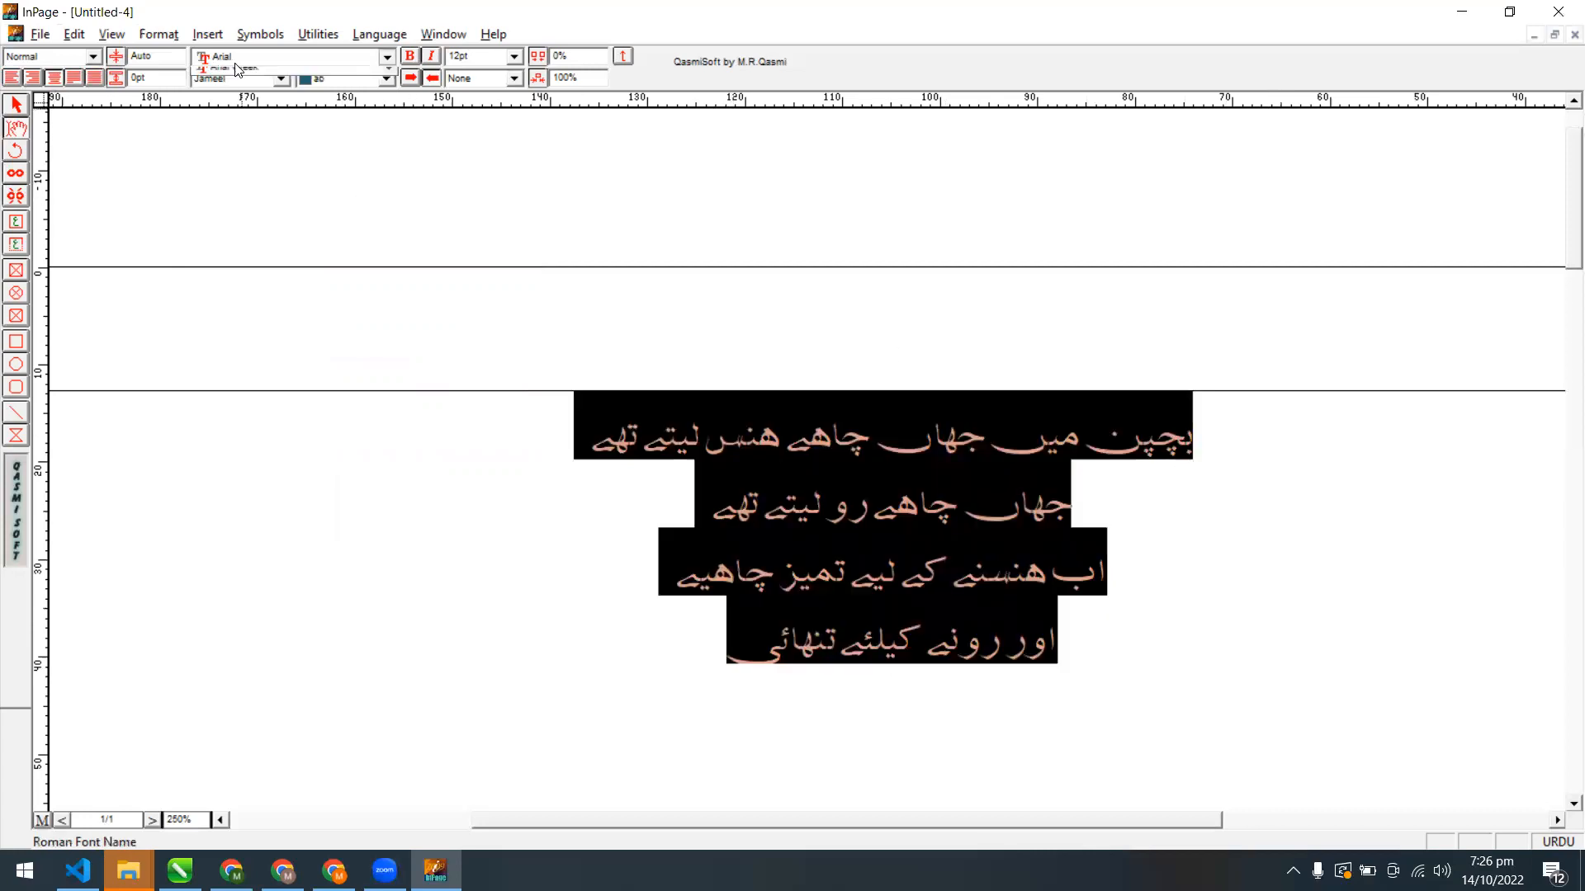
pyautogui.click(234, 63)
# Add a new line below the verse with the English text "Hello World"
pyautogui.click(1172, 682)
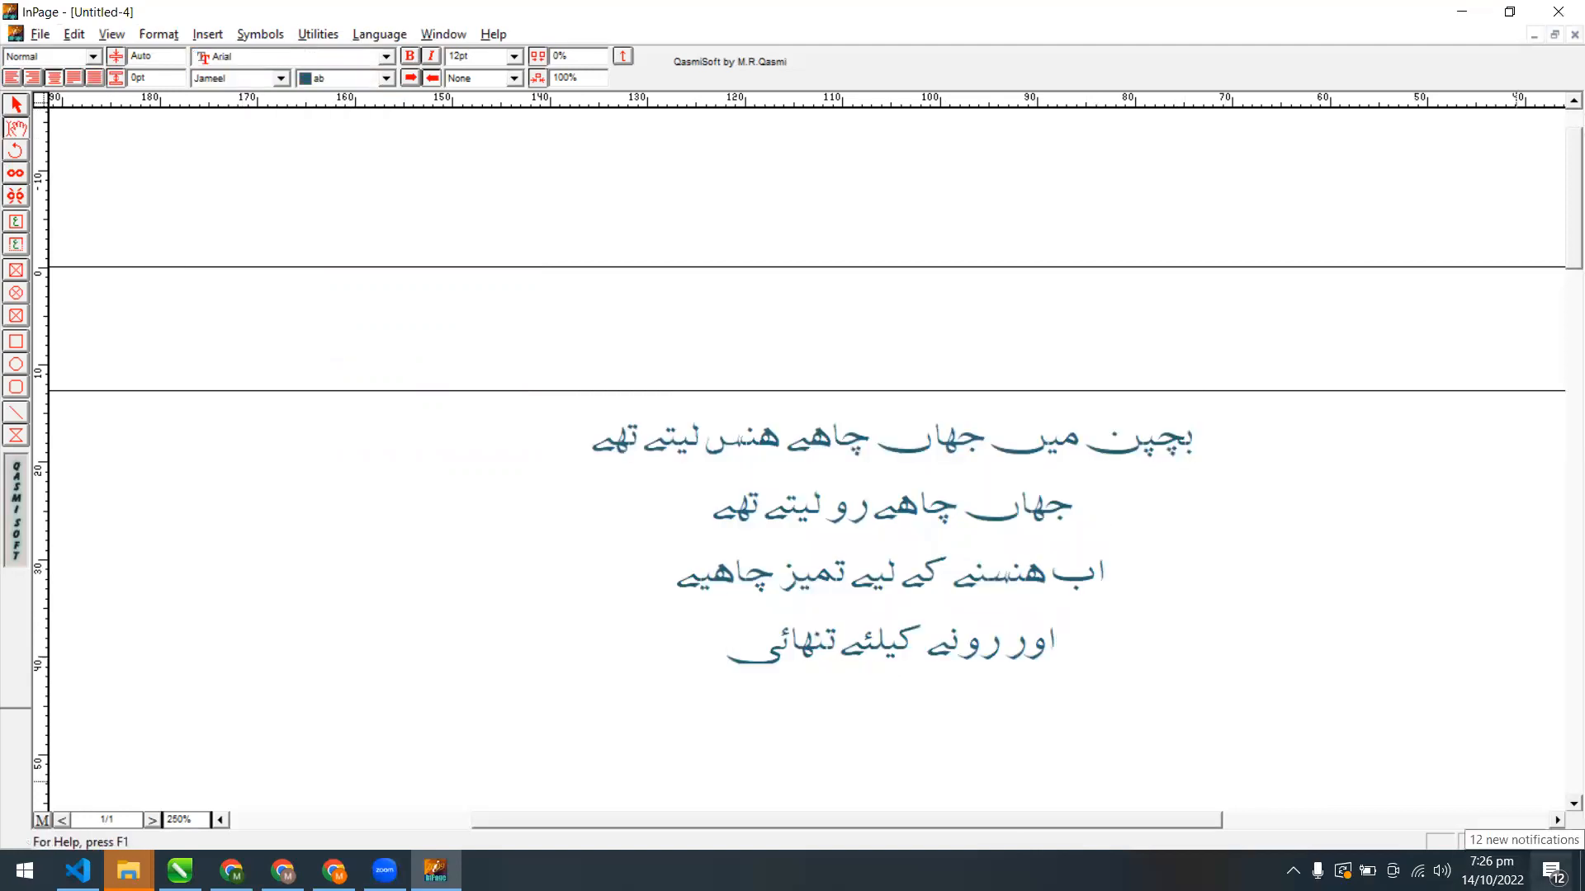
pyautogui.press('Return')
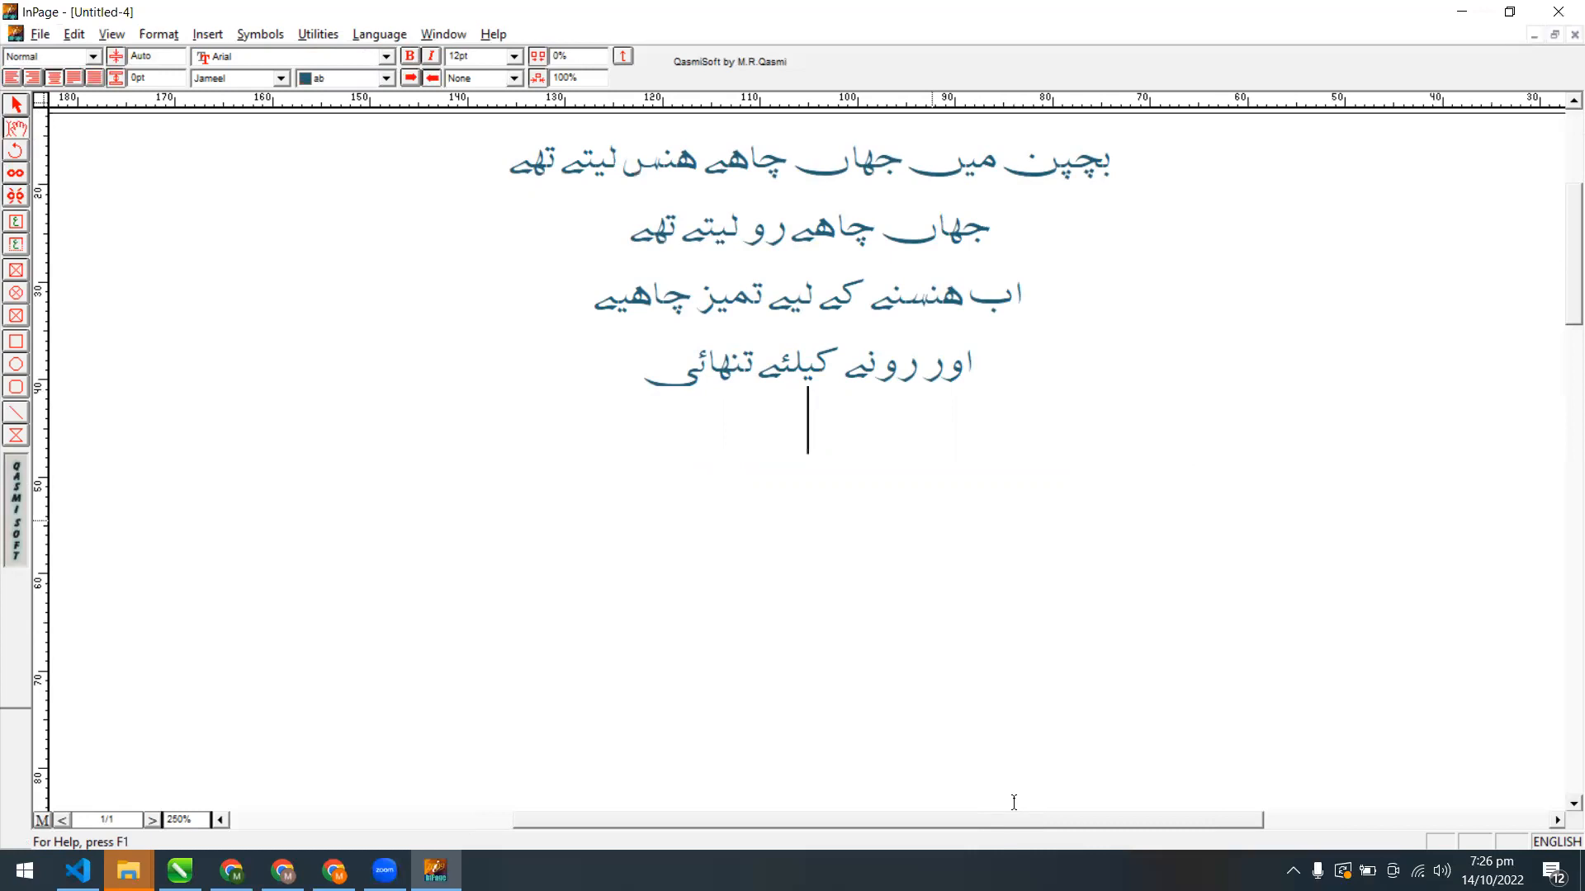
pyautogui.write('HEll')
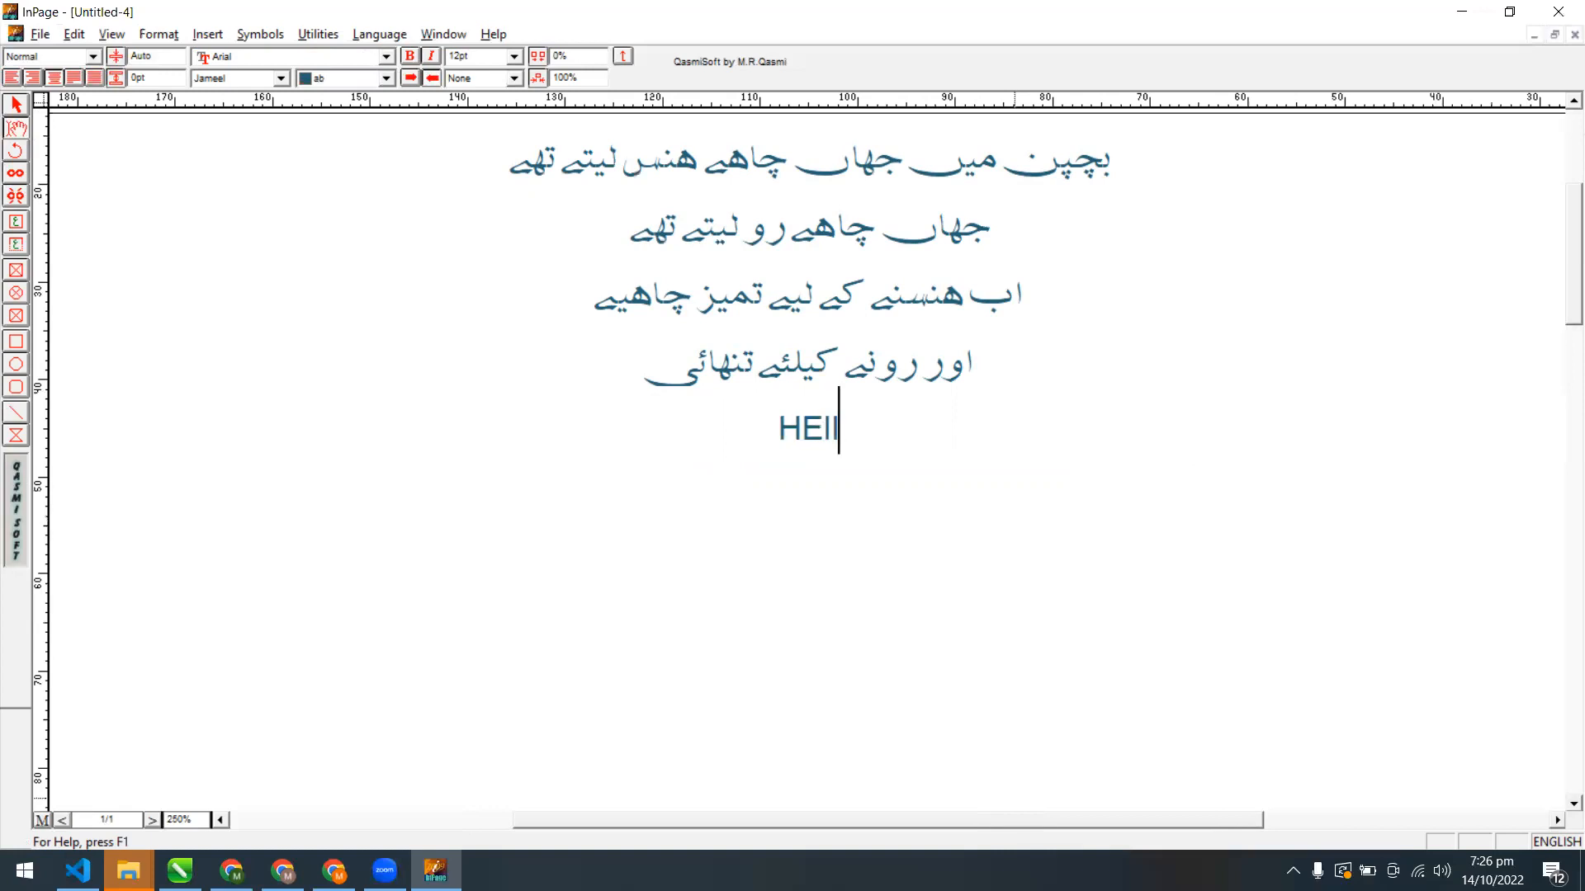
pyautogui.press('BackSpace')
pyautogui.press('BackSpace')
pyautogui.press('BackSpace')
pyautogui.write('wllo')
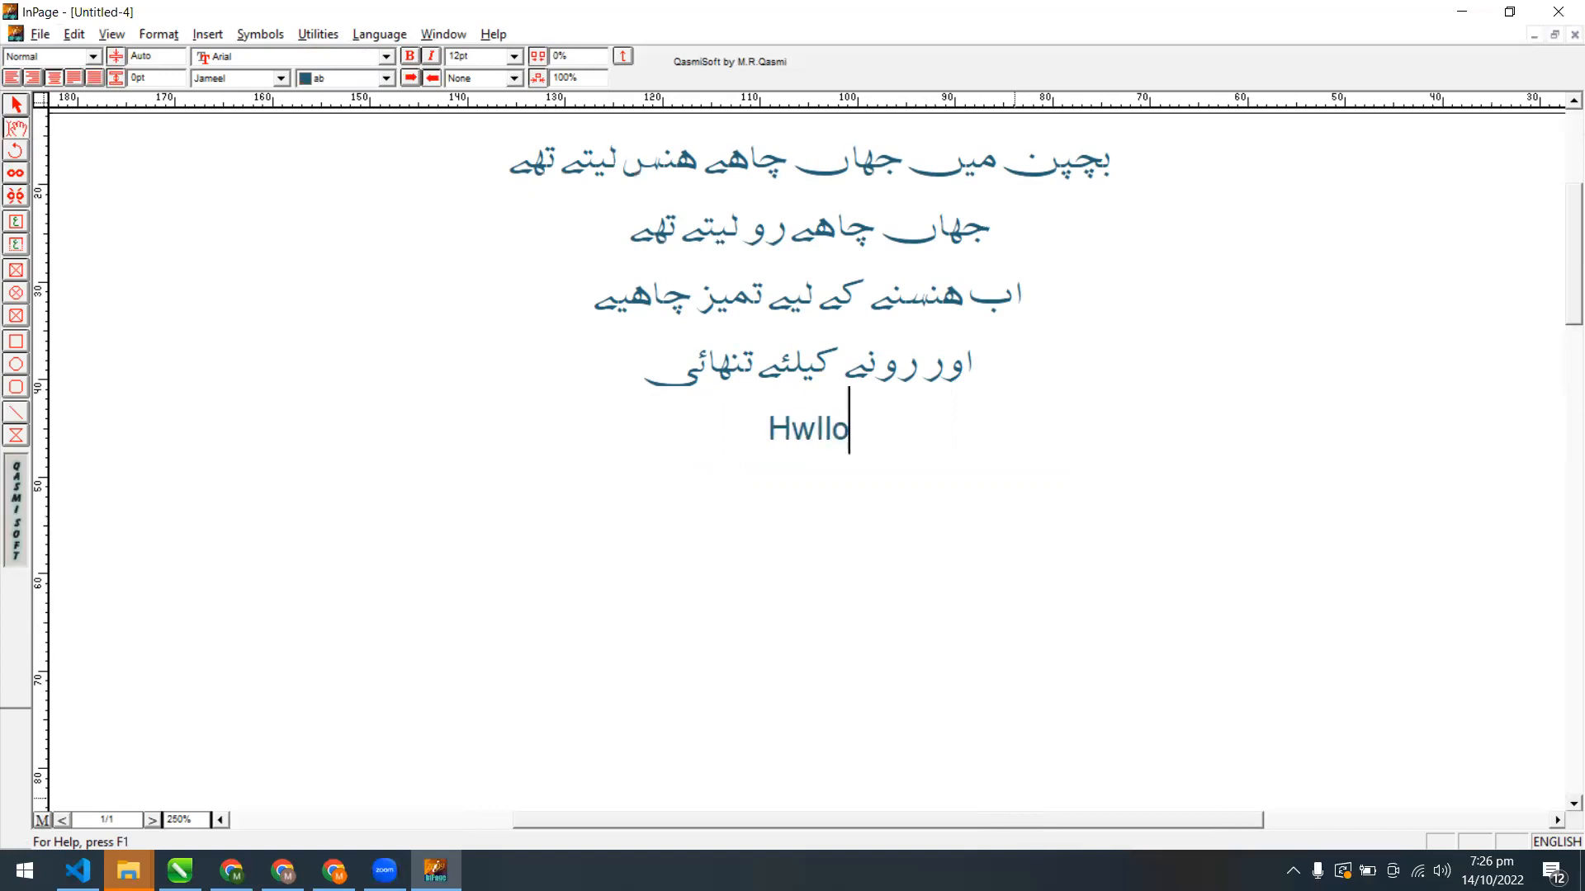
pyautogui.press('BackSpace')
pyautogui.press('BackSpace')
pyautogui.press('BackSpace')
pyautogui.press('BackSpace')
pyautogui.write('ell')
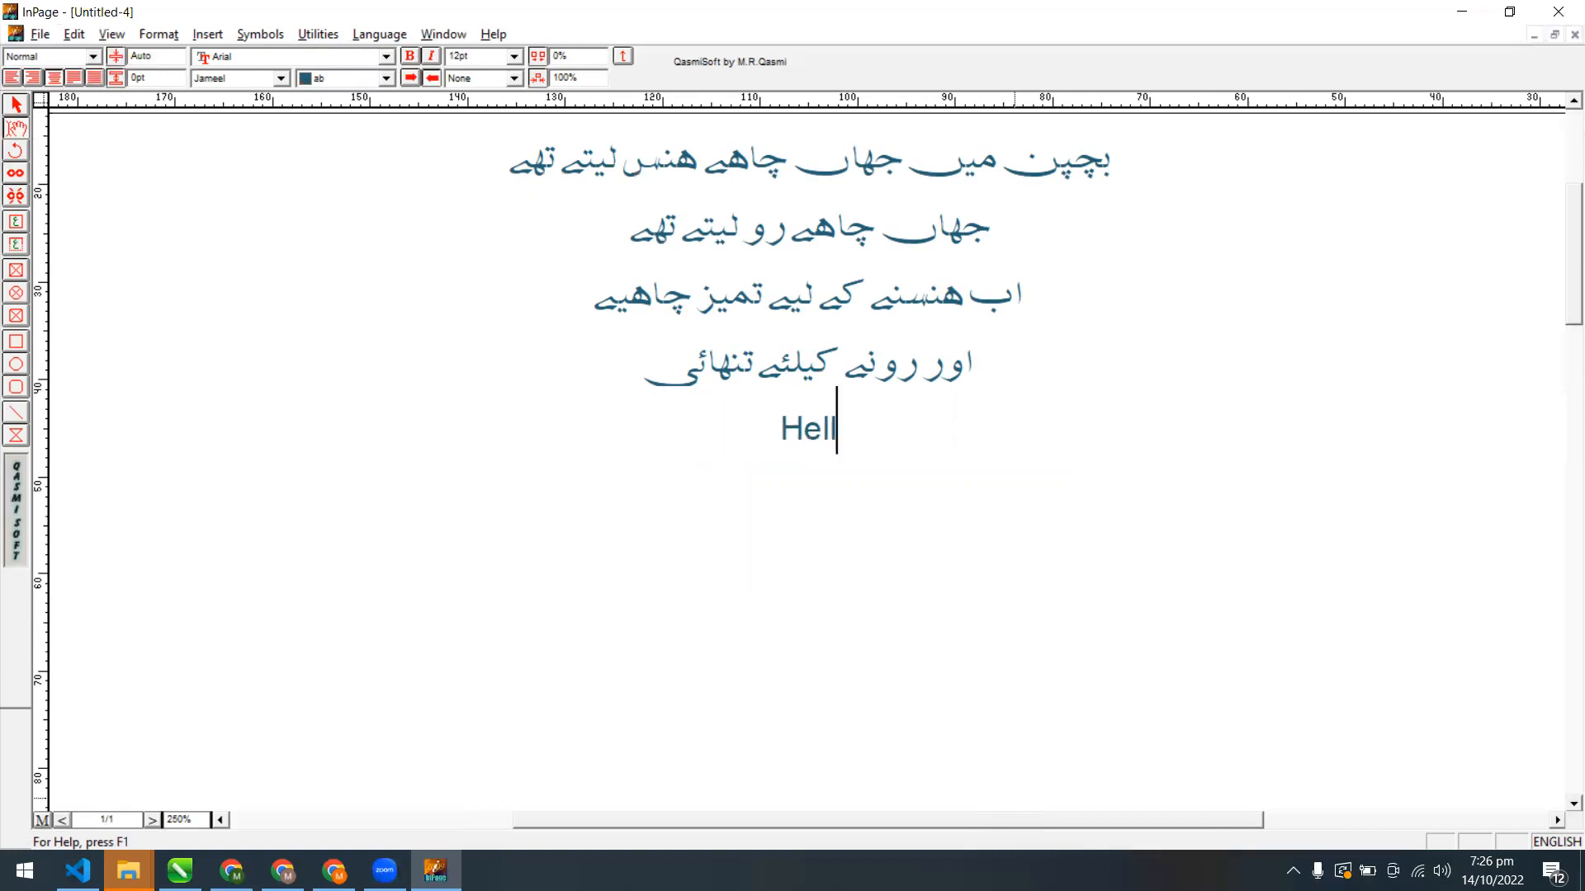
pyautogui.write('o  World')
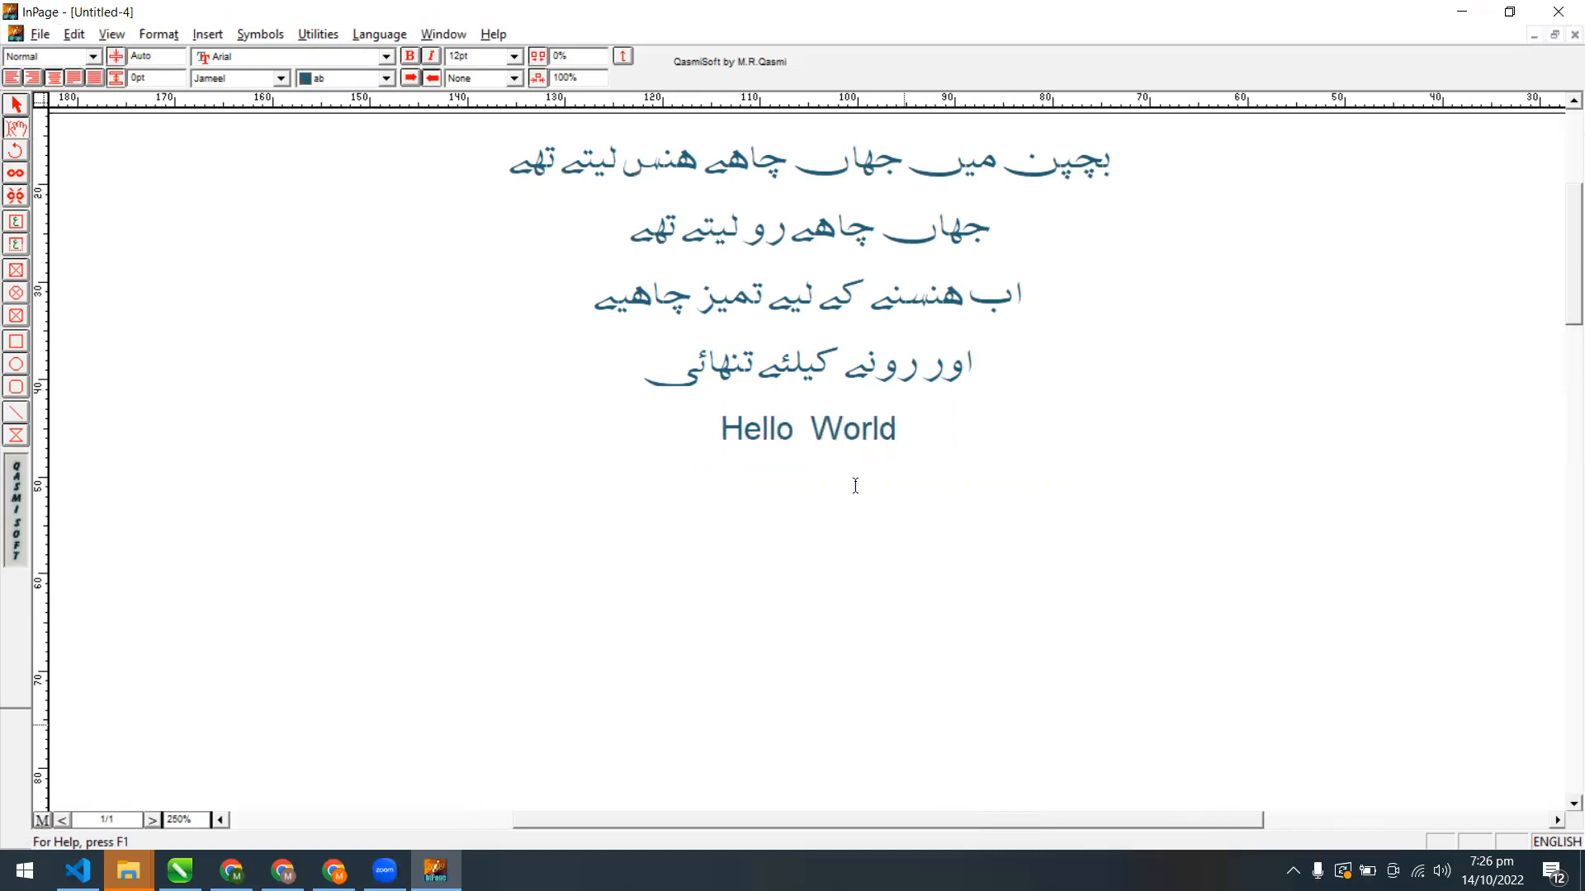
# Set the font of the Hello World line to Arial Black
pyautogui.moveTo(899, 434); pyautogui.dragTo(720, 436)
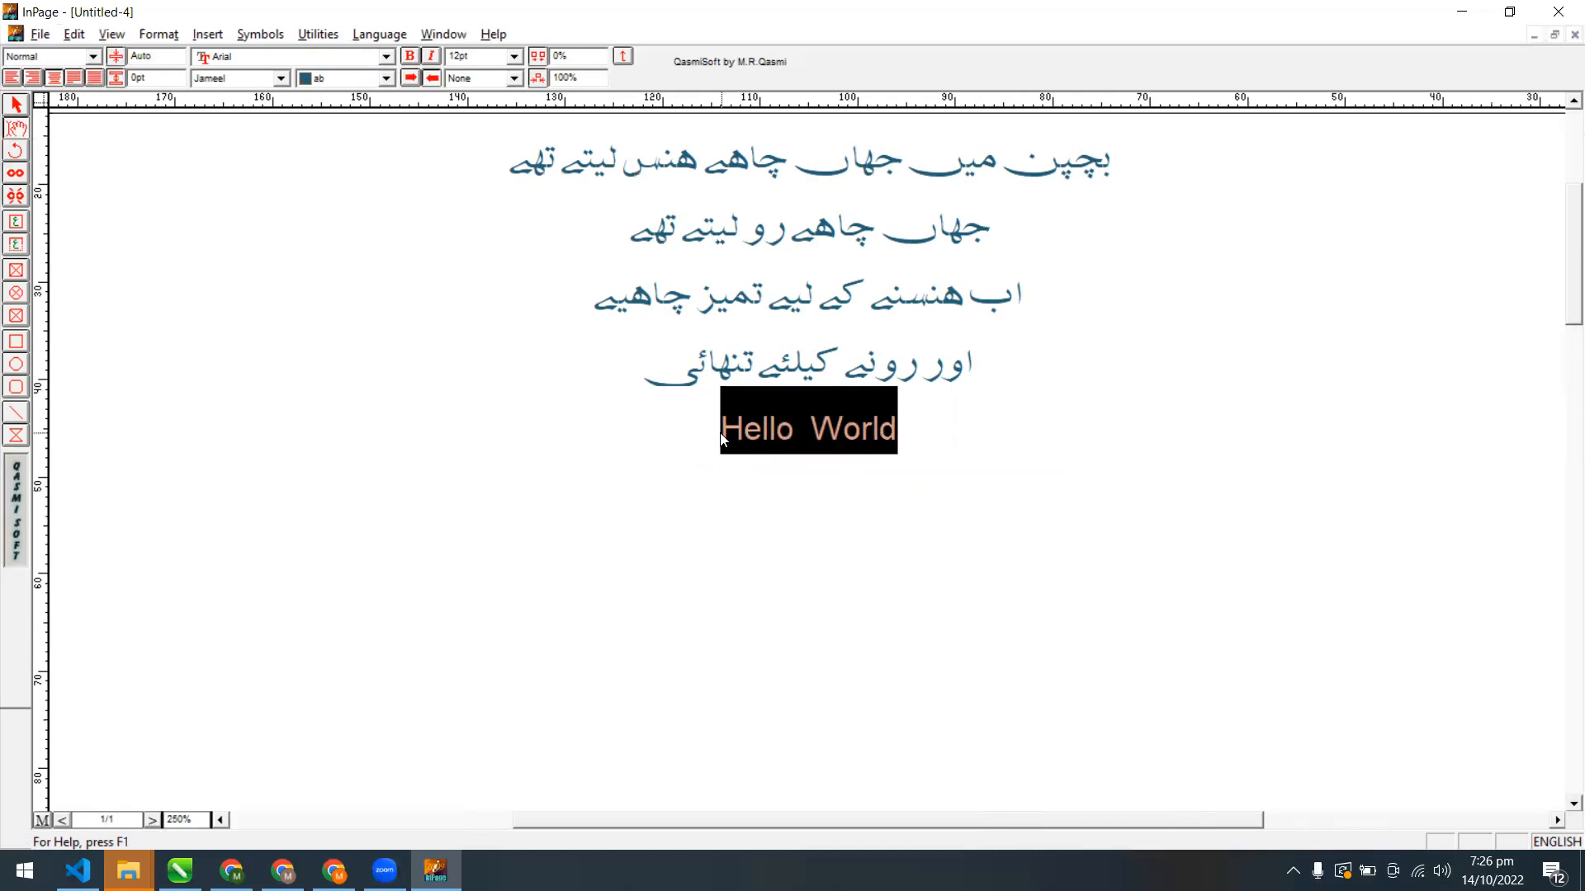
pyautogui.click(386, 56)
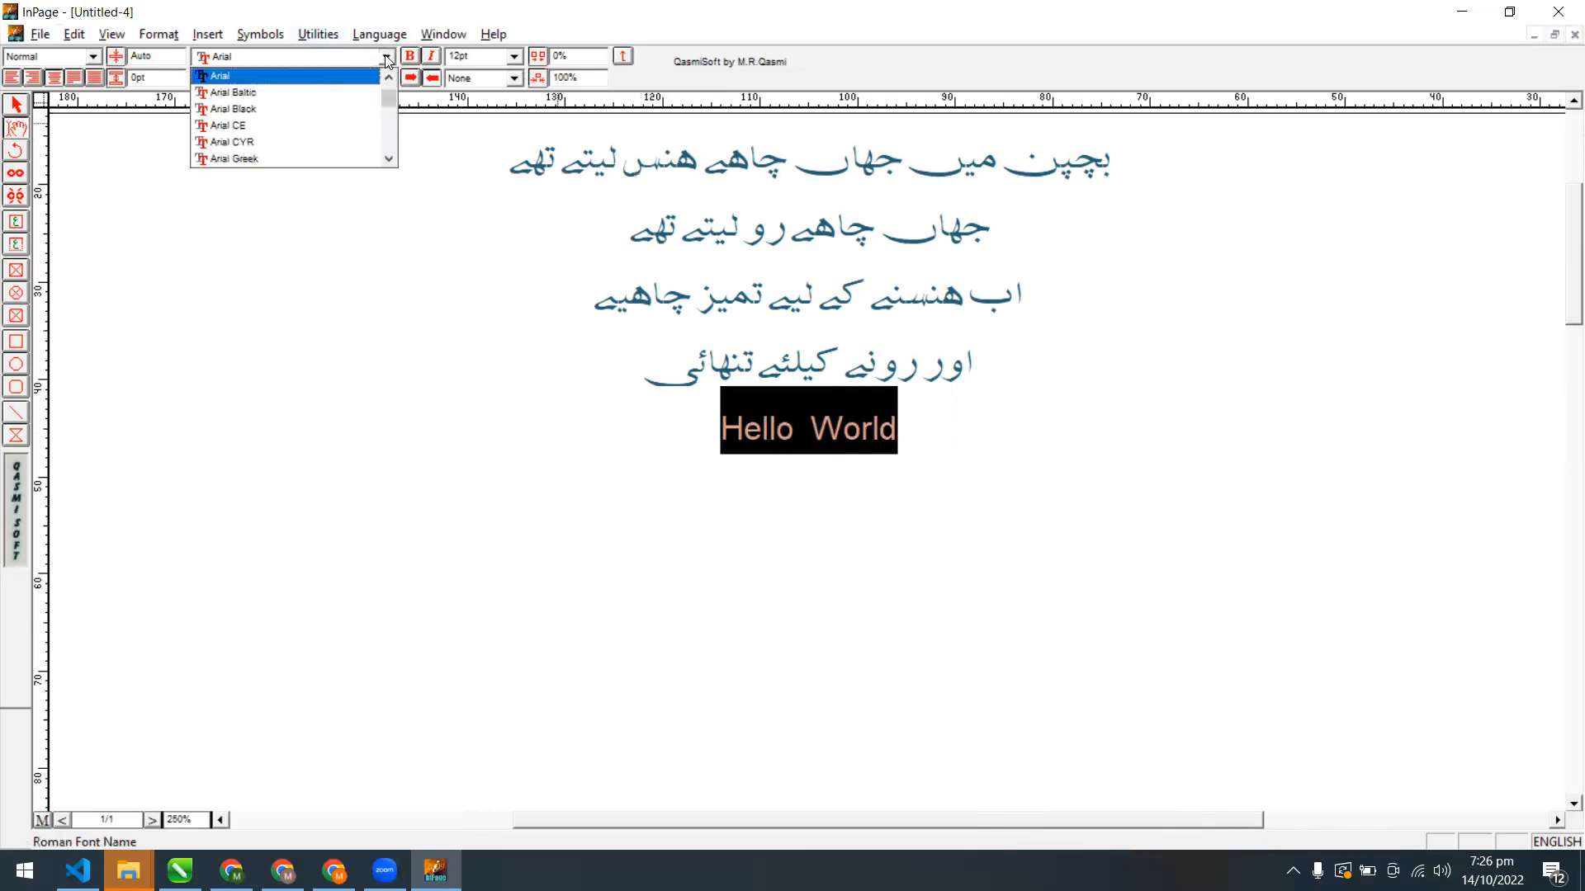
pyautogui.click(358, 109)
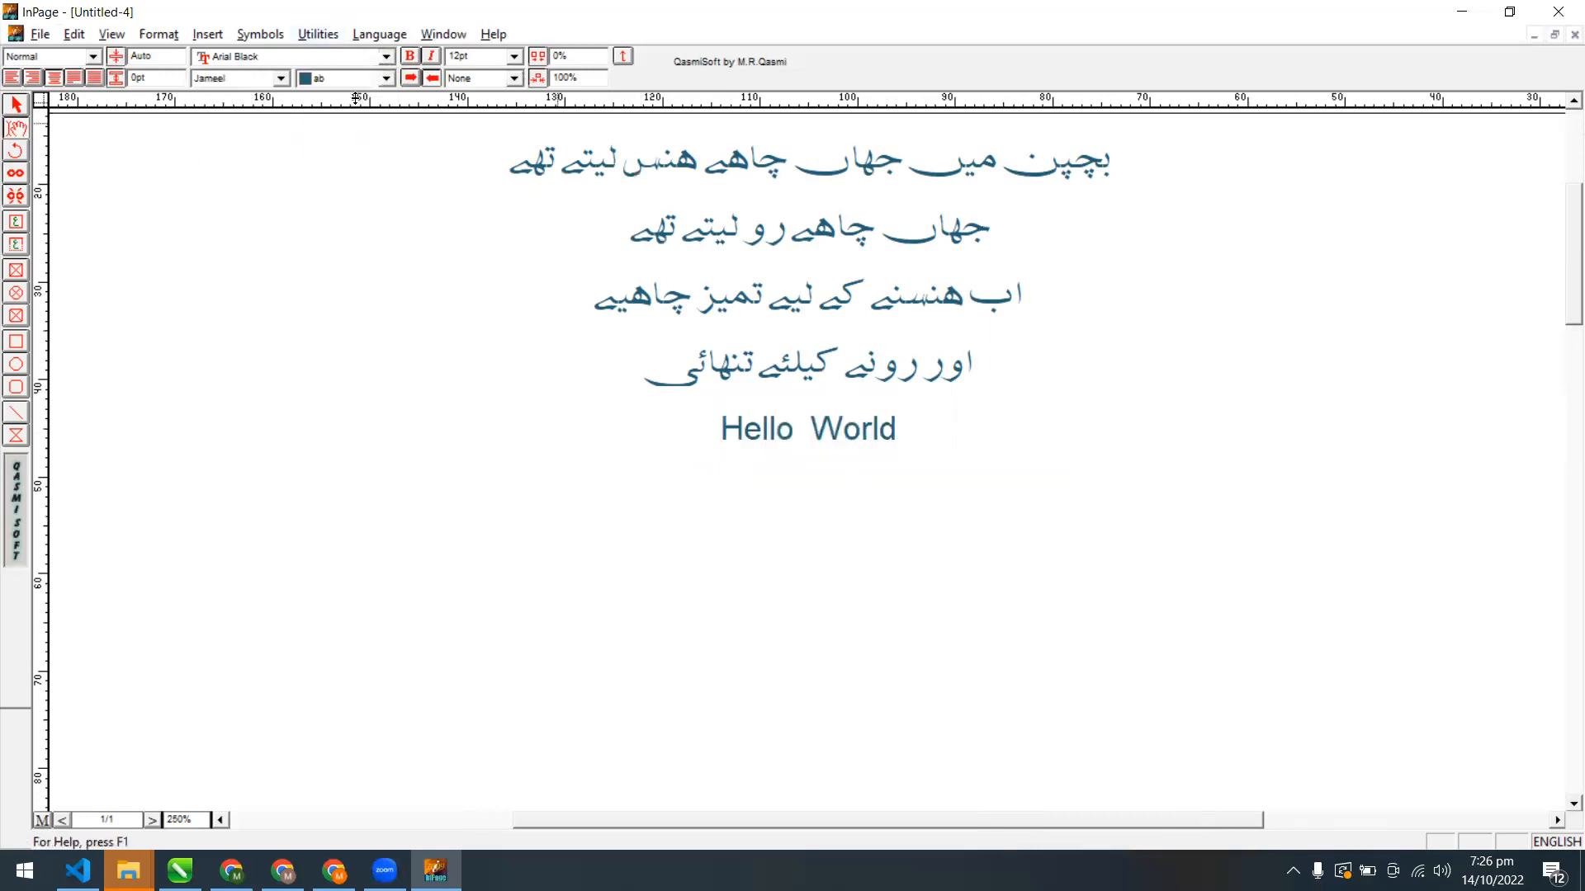
# Change the font of the Hello World line to the semi-condensed Bahnschrift SemiLight
pyautogui.click(385, 59)
pyautogui.scroll(-4, 372, 144)
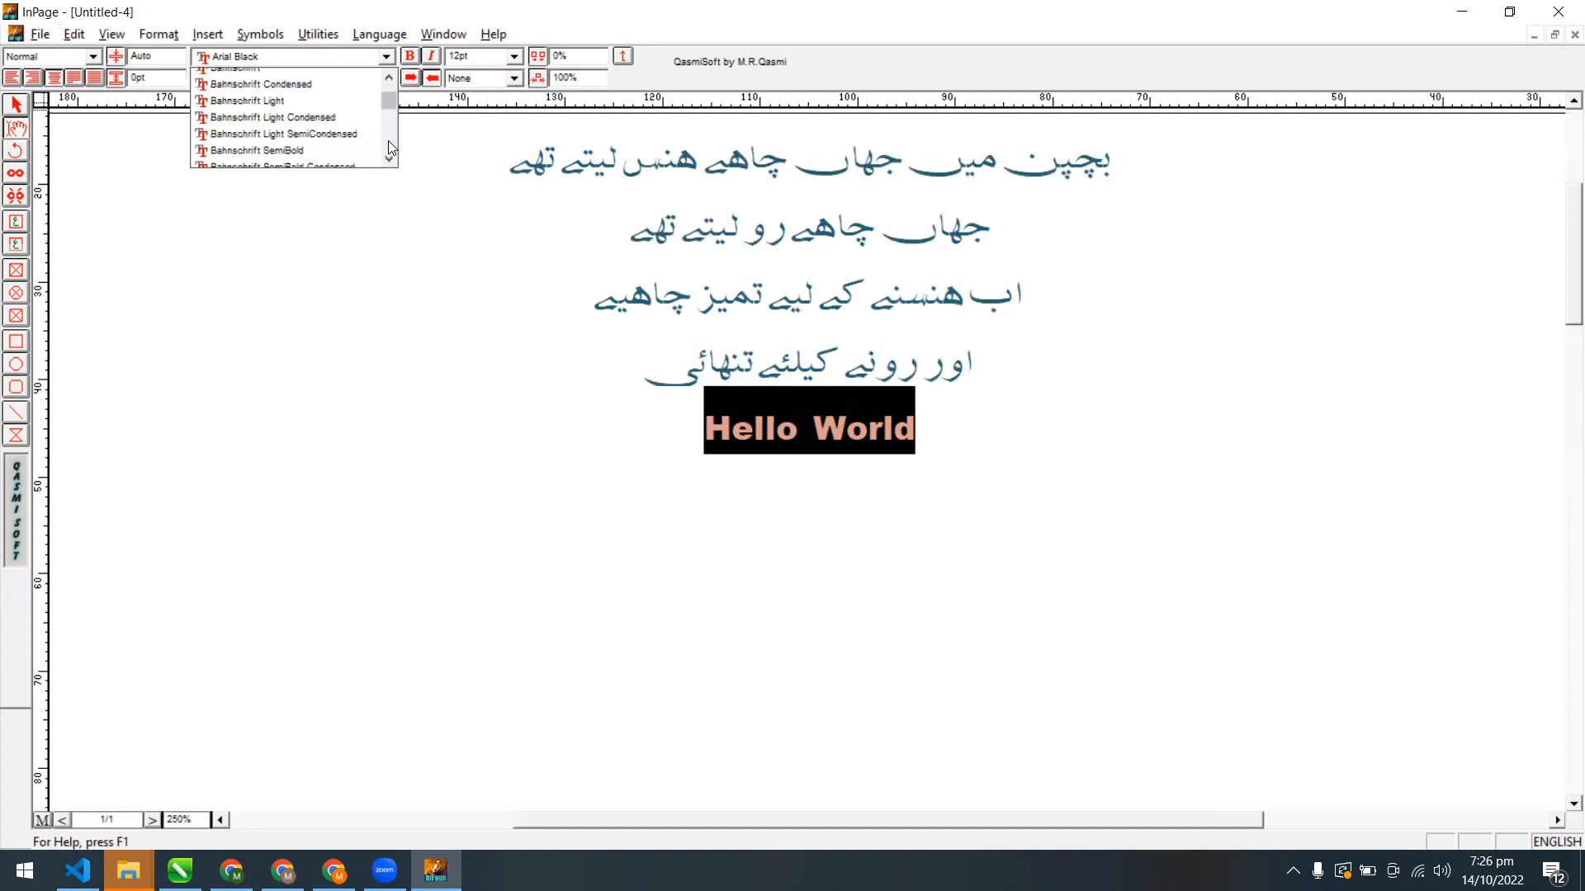
pyautogui.click(369, 144)
pyautogui.click(387, 57)
pyautogui.click(342, 142)
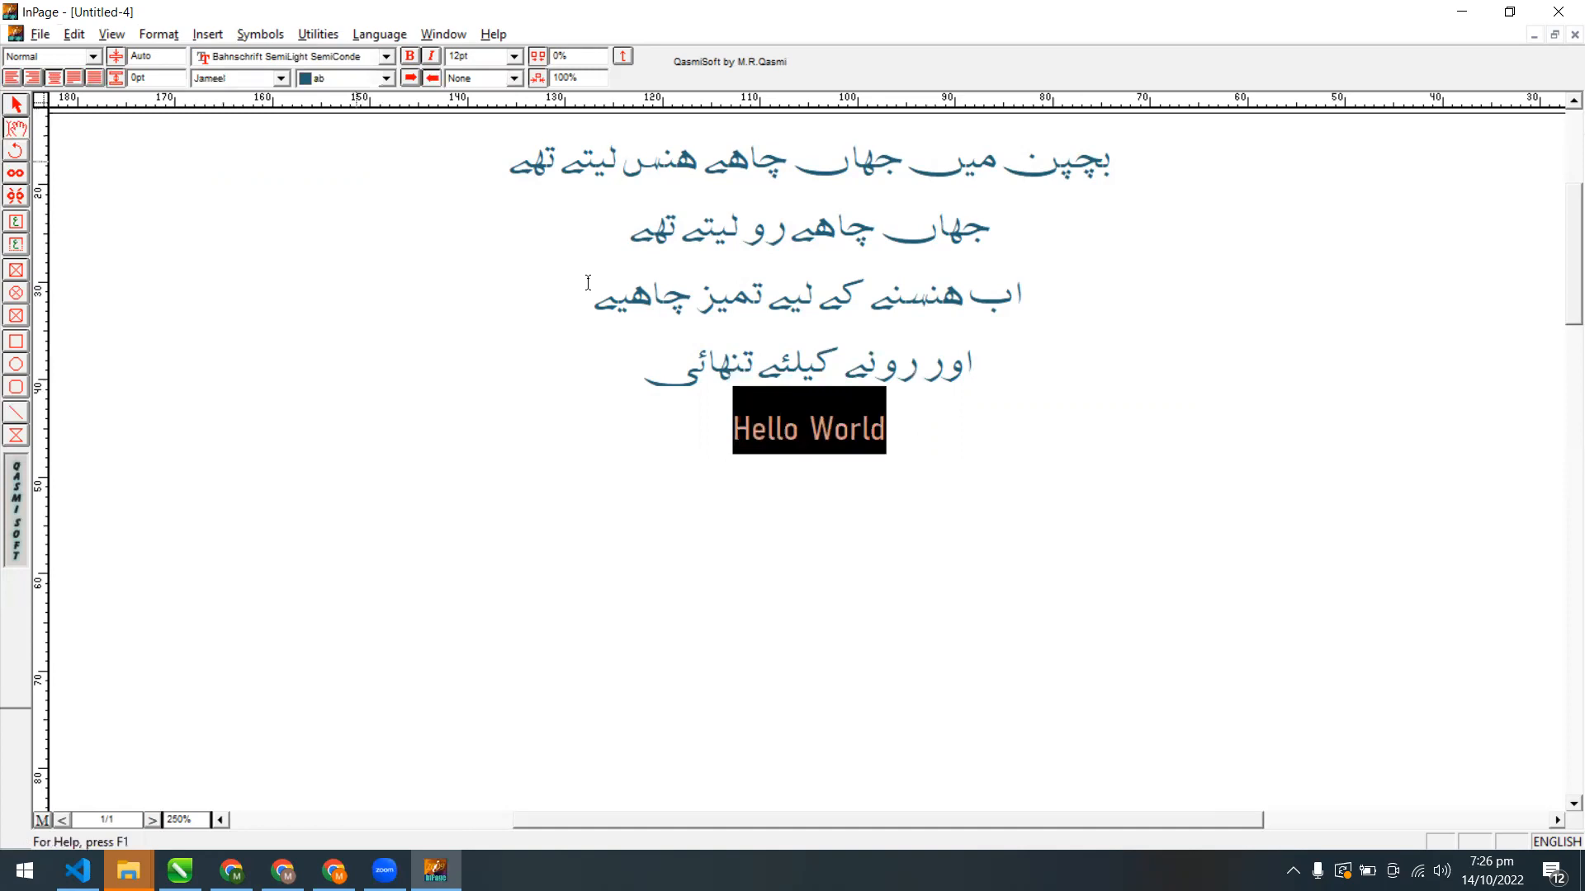
pyautogui.moveTo(896, 425); pyautogui.dragTo(729, 428)
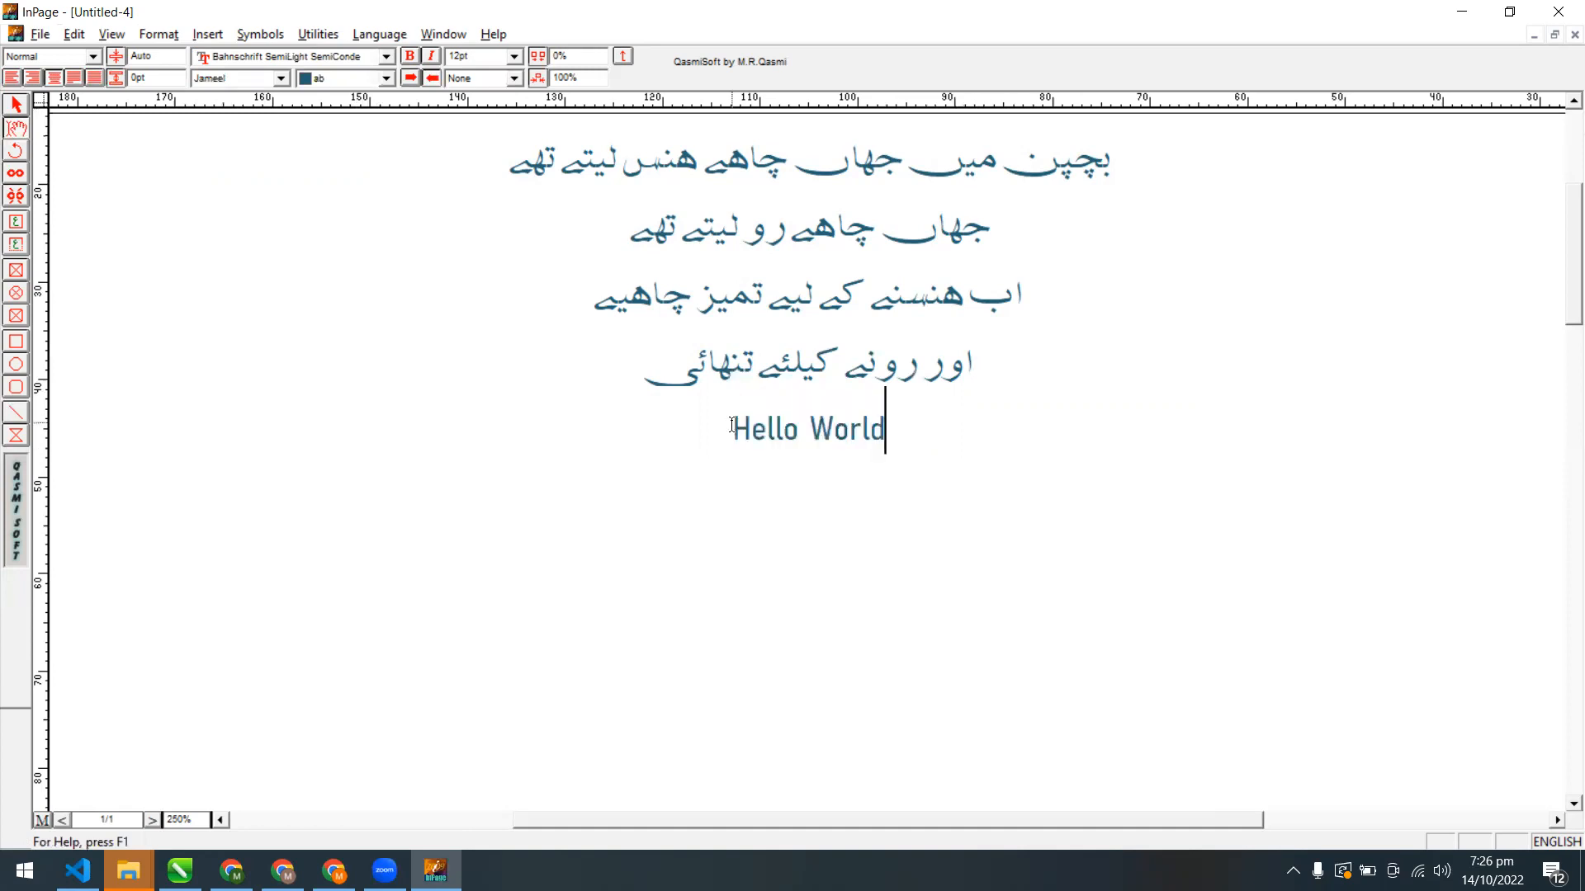
# Color the Hello World line Cyan and delete that line from the document
pyautogui.moveTo(885, 440); pyautogui.dragTo(731, 404)
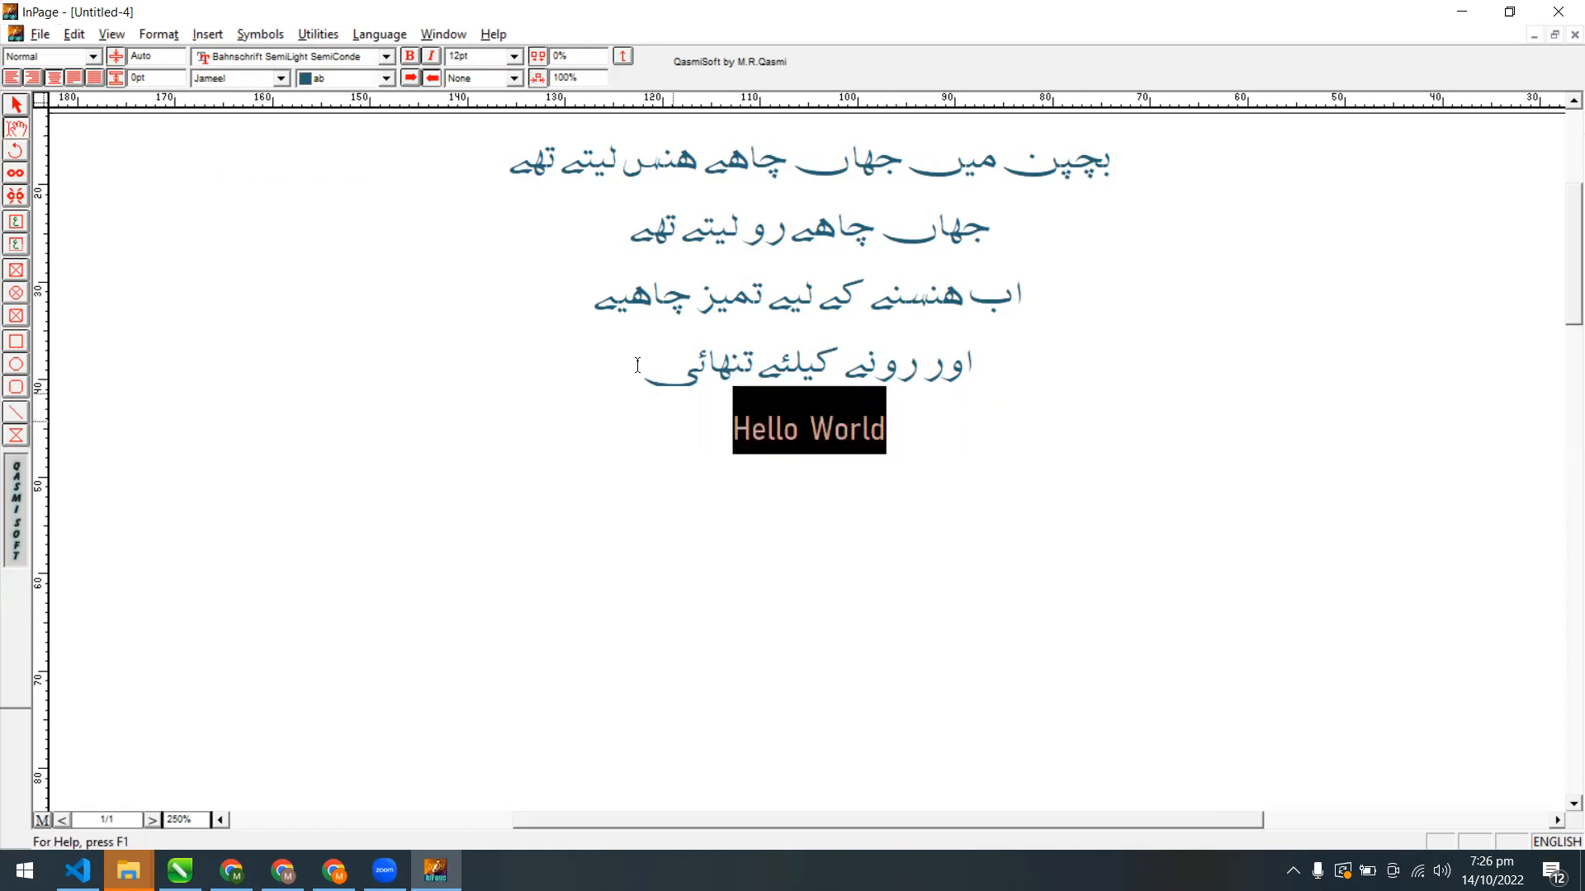
pyautogui.click(386, 78)
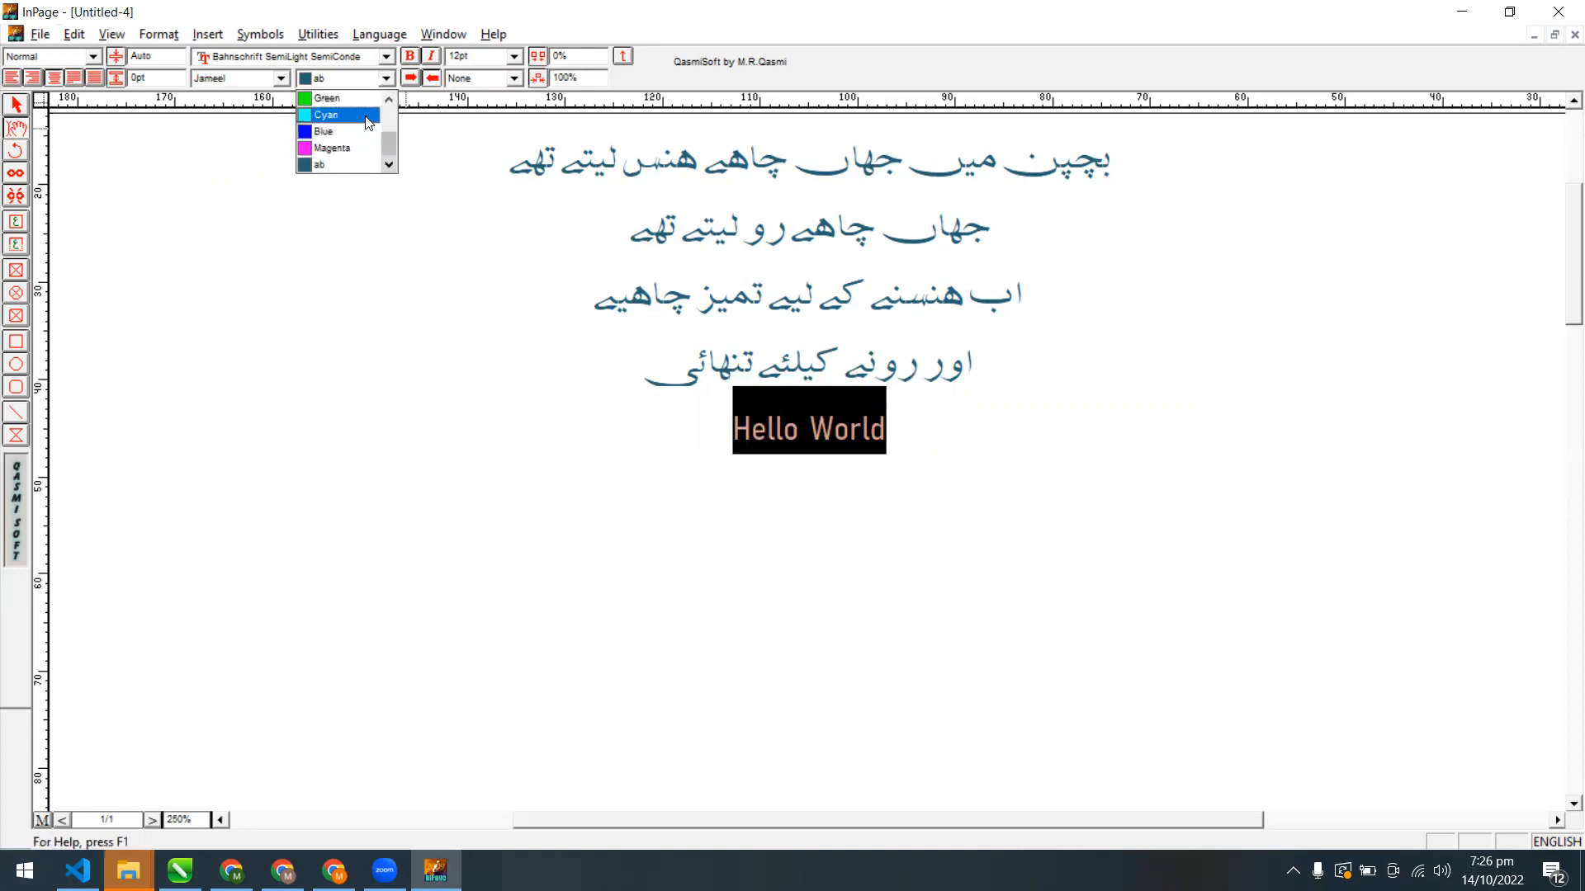
pyautogui.click(317, 110)
pyautogui.click(810, 449)
pyautogui.moveTo(945, 442); pyautogui.dragTo(733, 438)
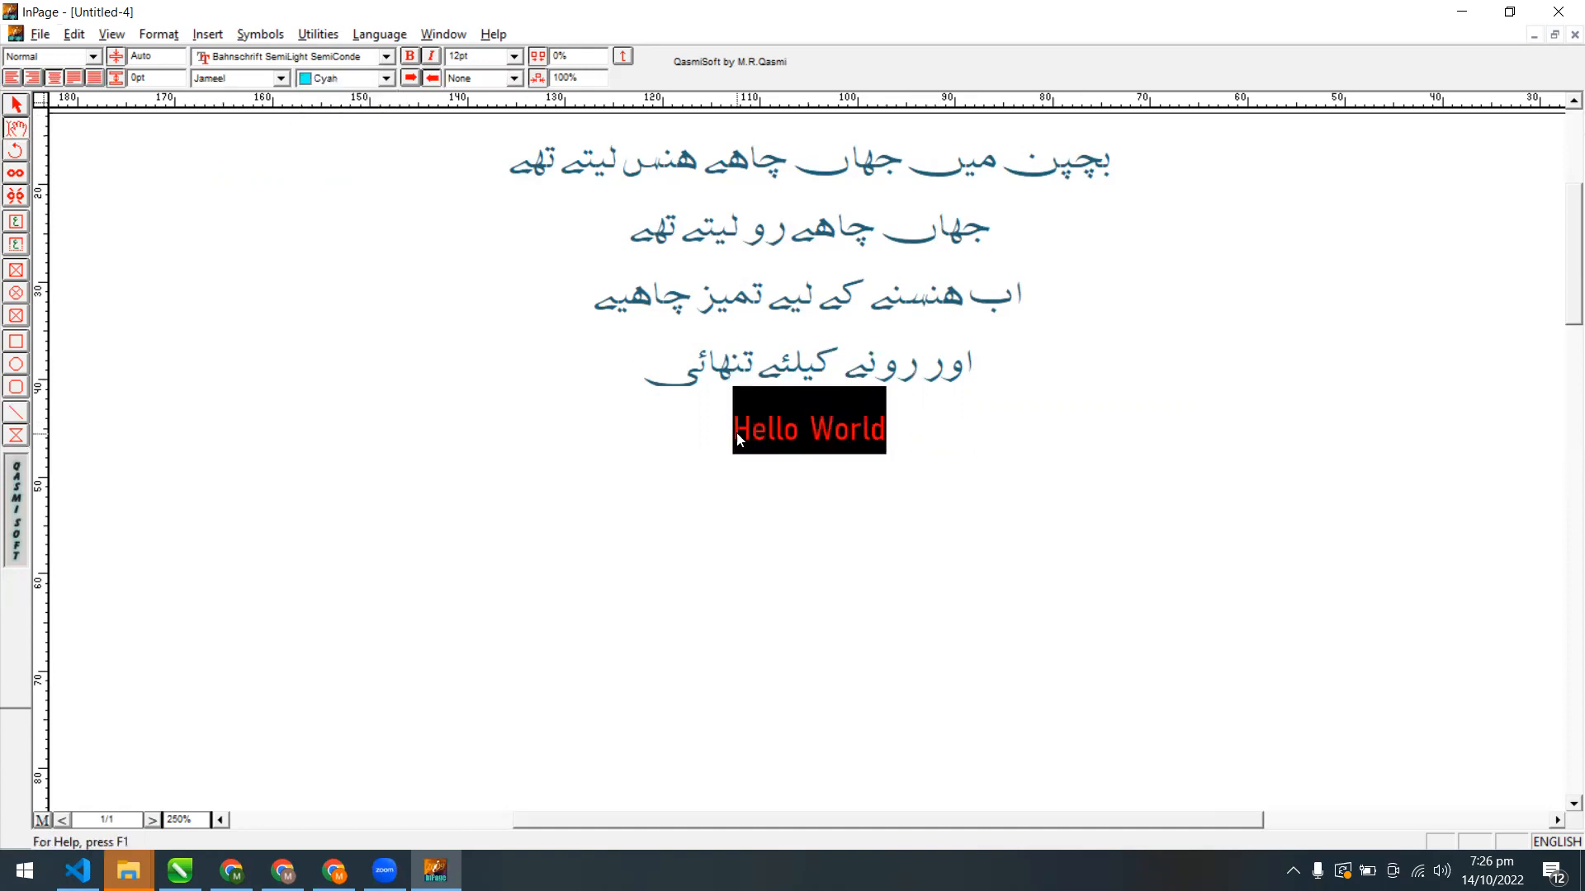
pyautogui.press('BackSpace')
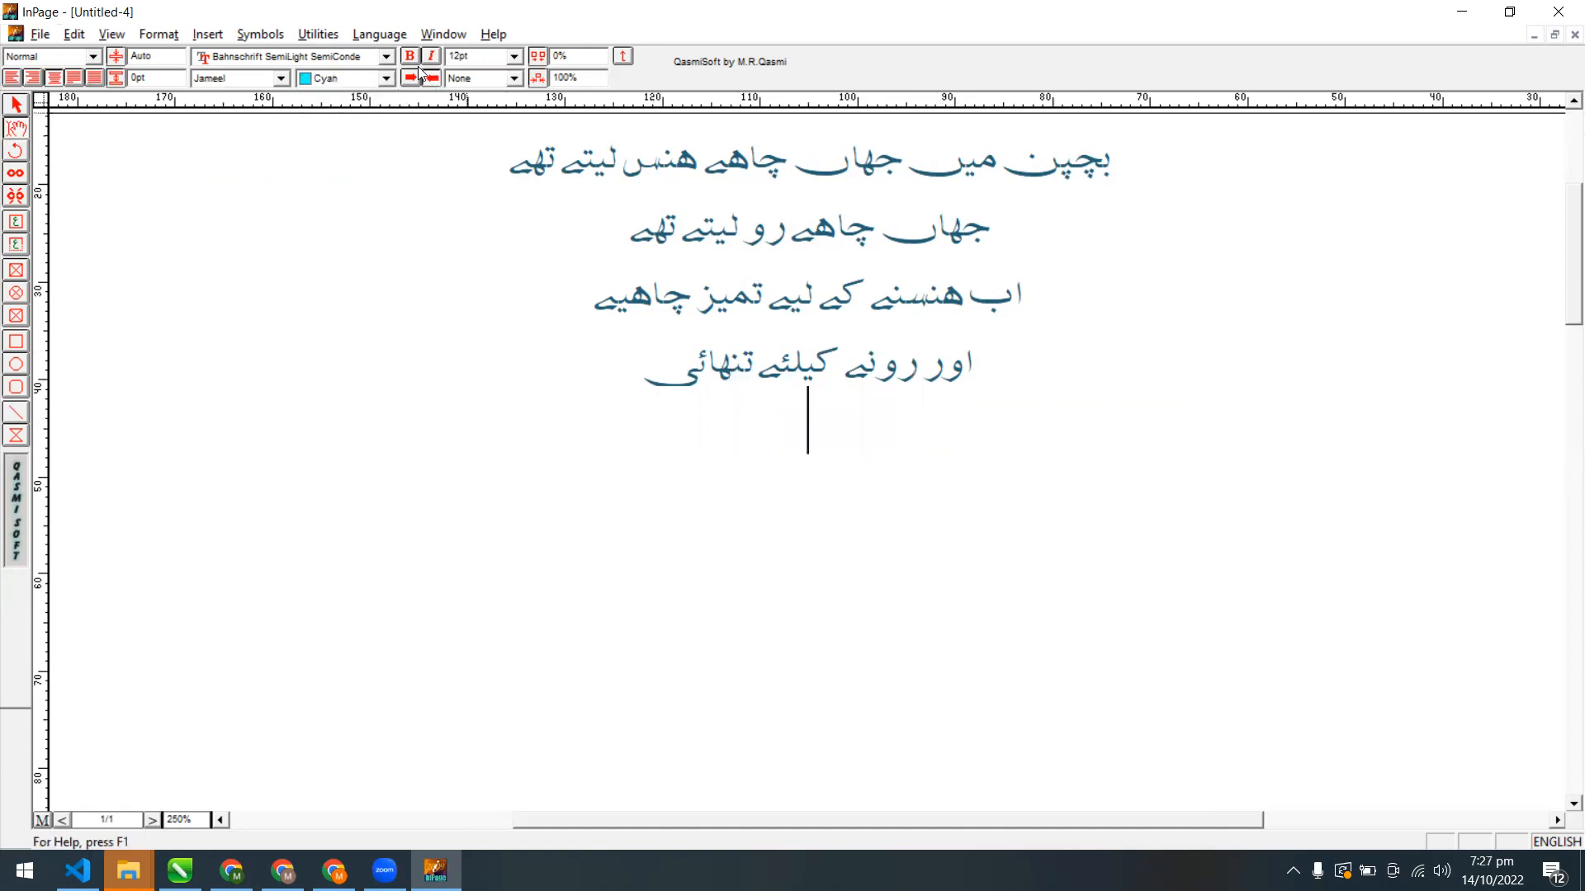
# Apply bold to all four lines of the Urdu verse and deselect the text
pyautogui.moveTo(657, 388); pyautogui.dragTo(359, 128)
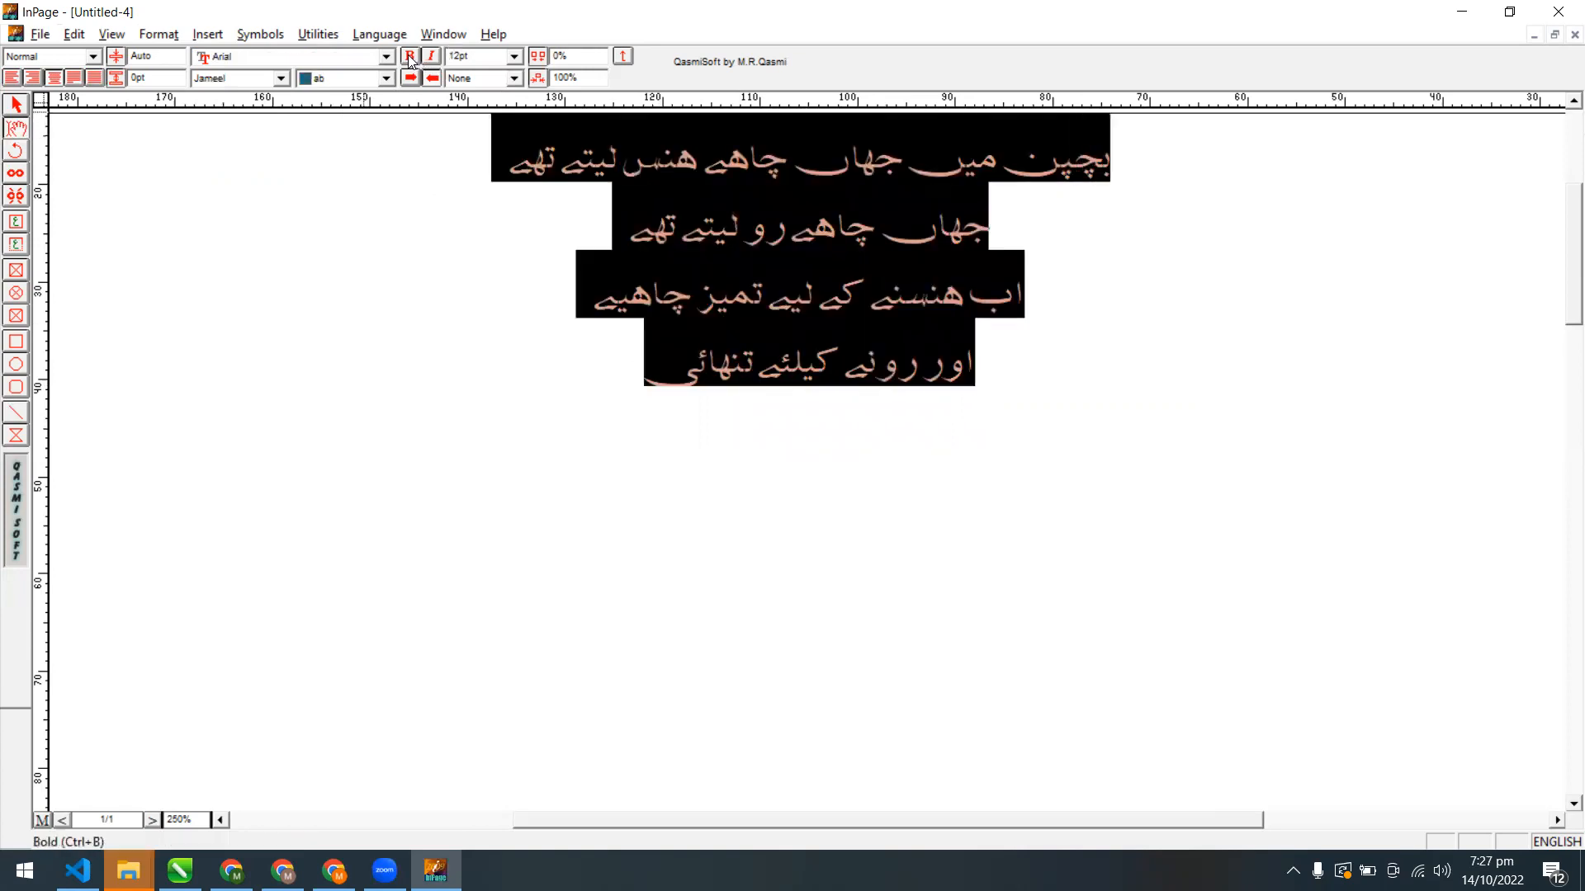
pyautogui.click(409, 57)
pyautogui.click(832, 392)
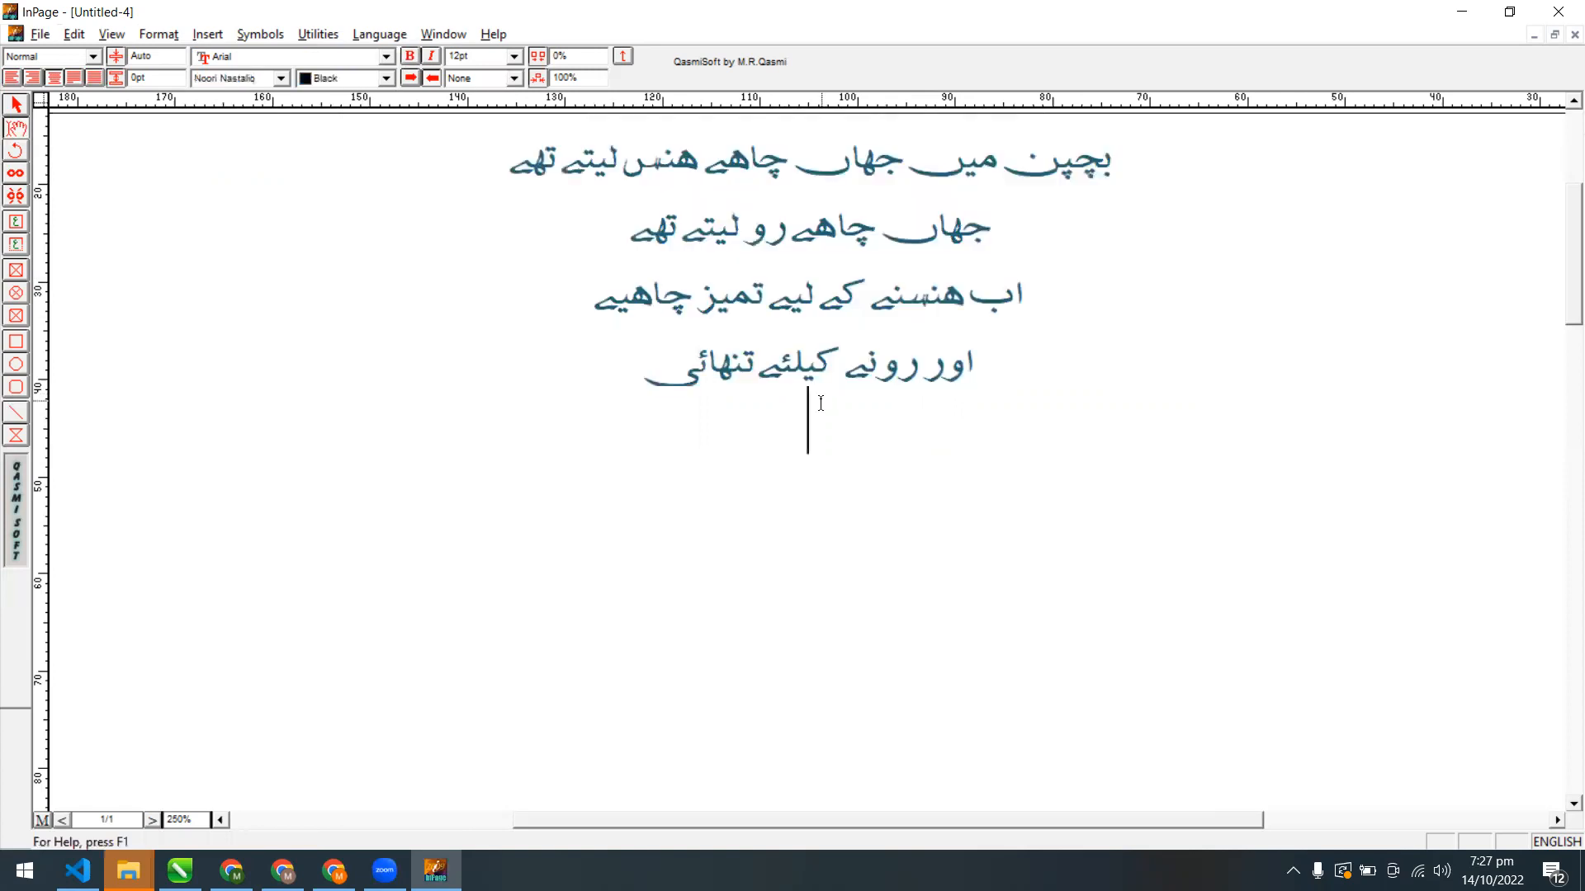
# Apply italics to the whole four-line verse and remove the italics again
pyautogui.moveTo(640, 388); pyautogui.dragTo(1158, 101)
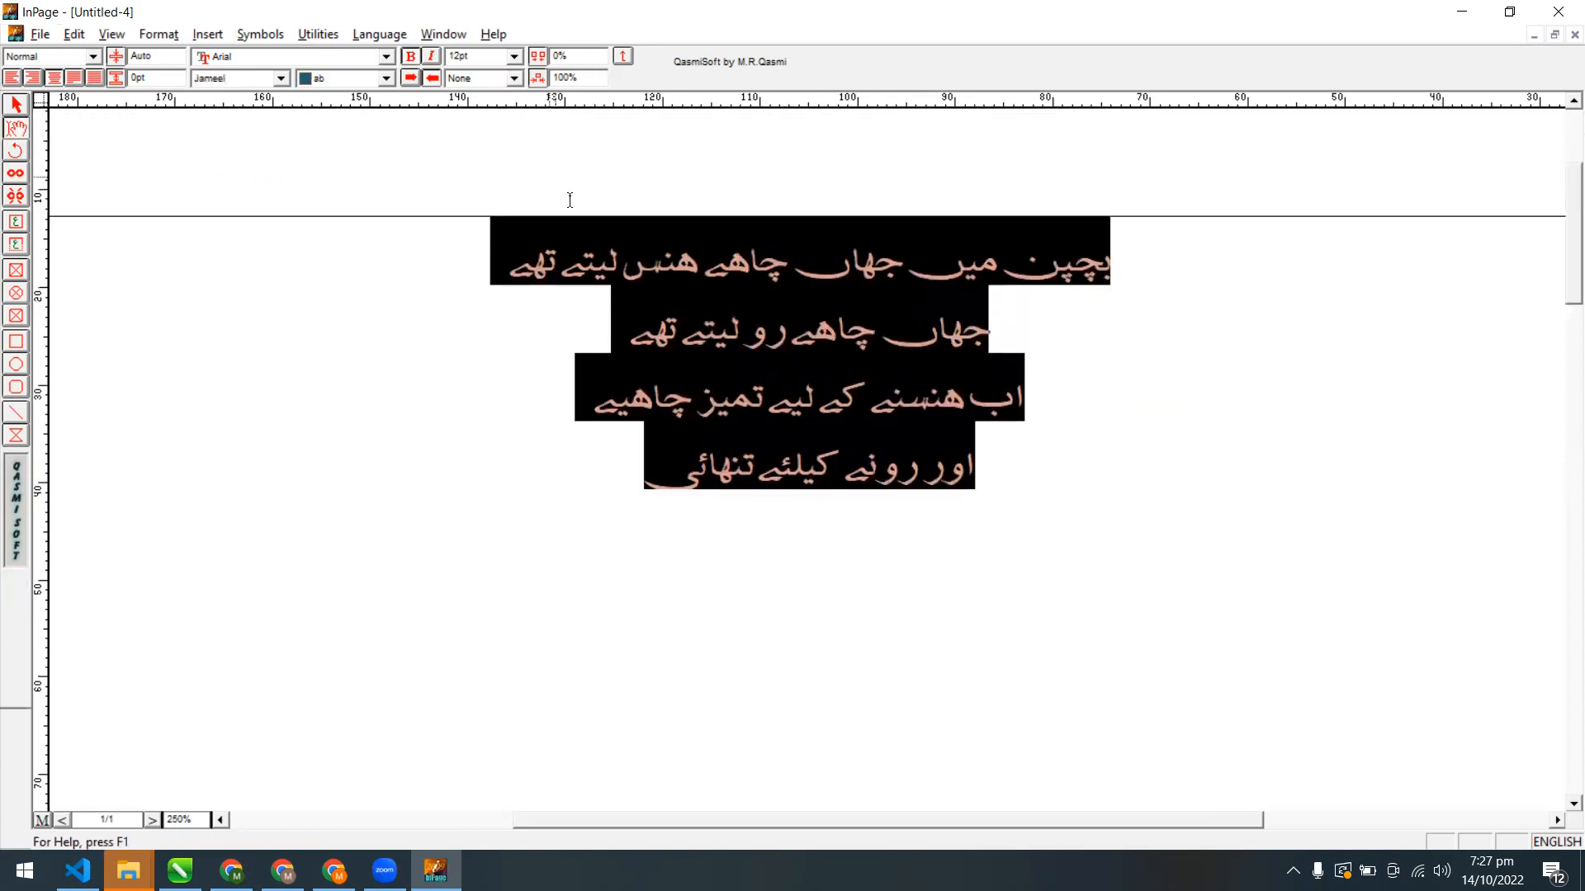
pyautogui.click(431, 57)
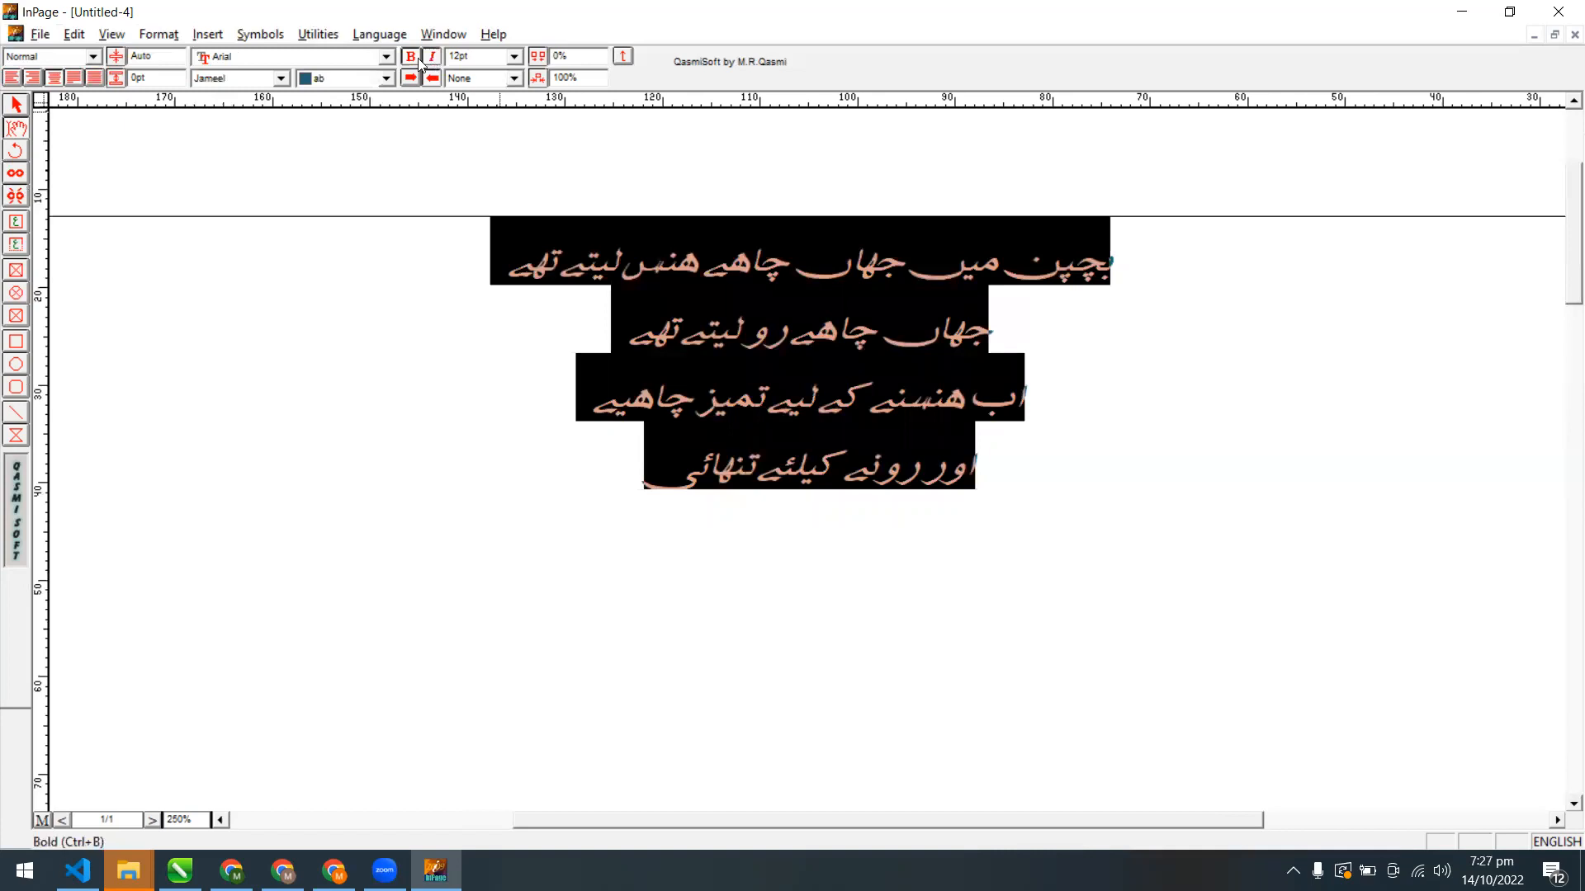
pyautogui.click(431, 60)
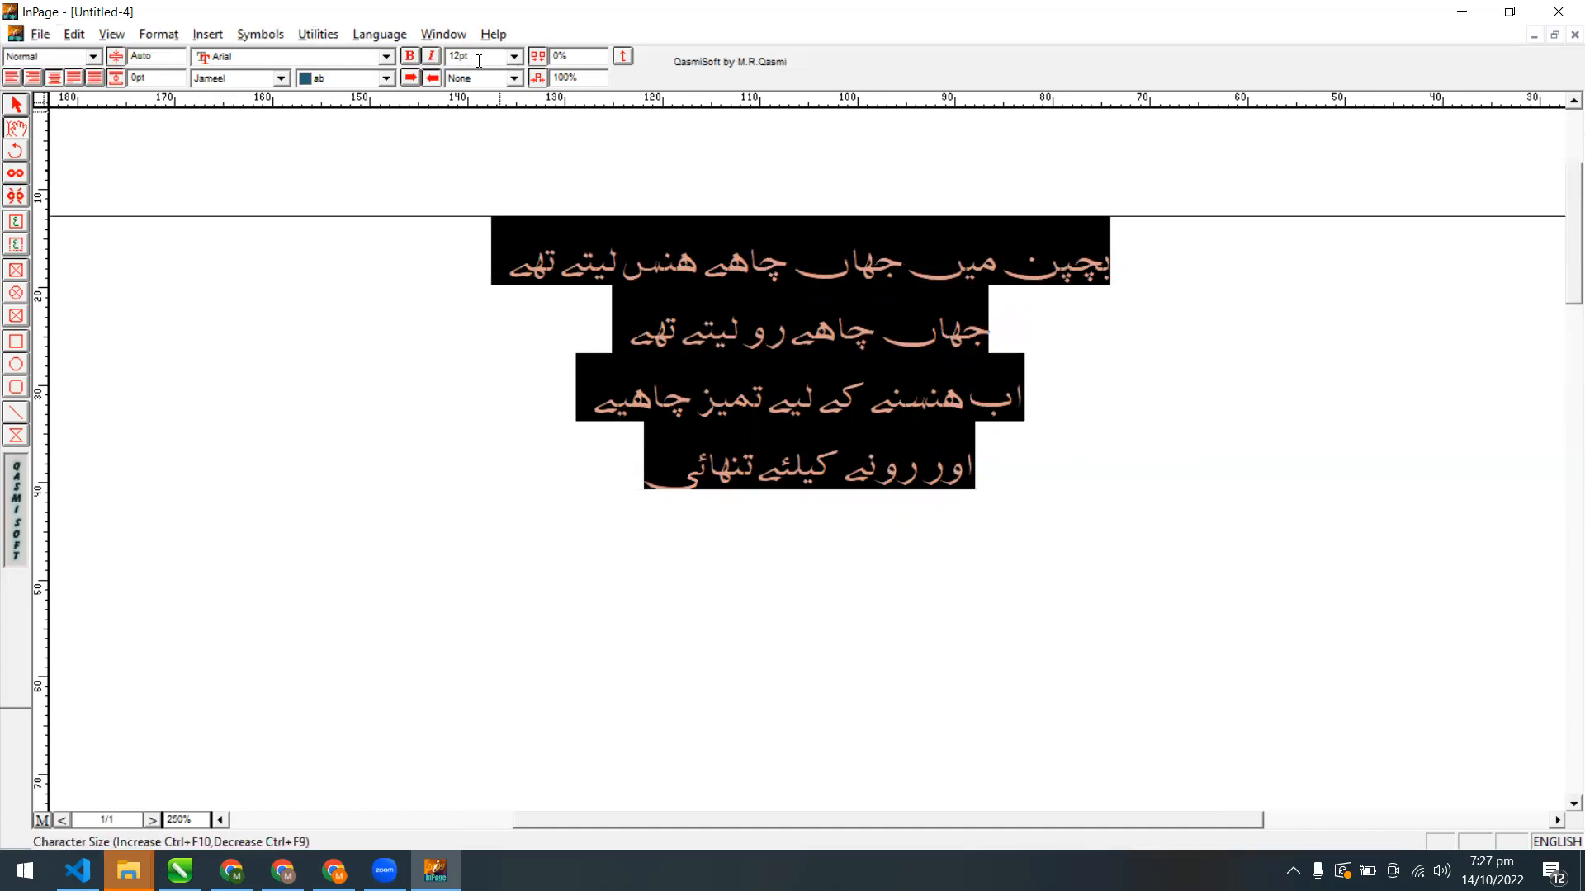
# Set the verse's font size to 72 pt and reduce it to 60 pt
pyautogui.click(510, 60)
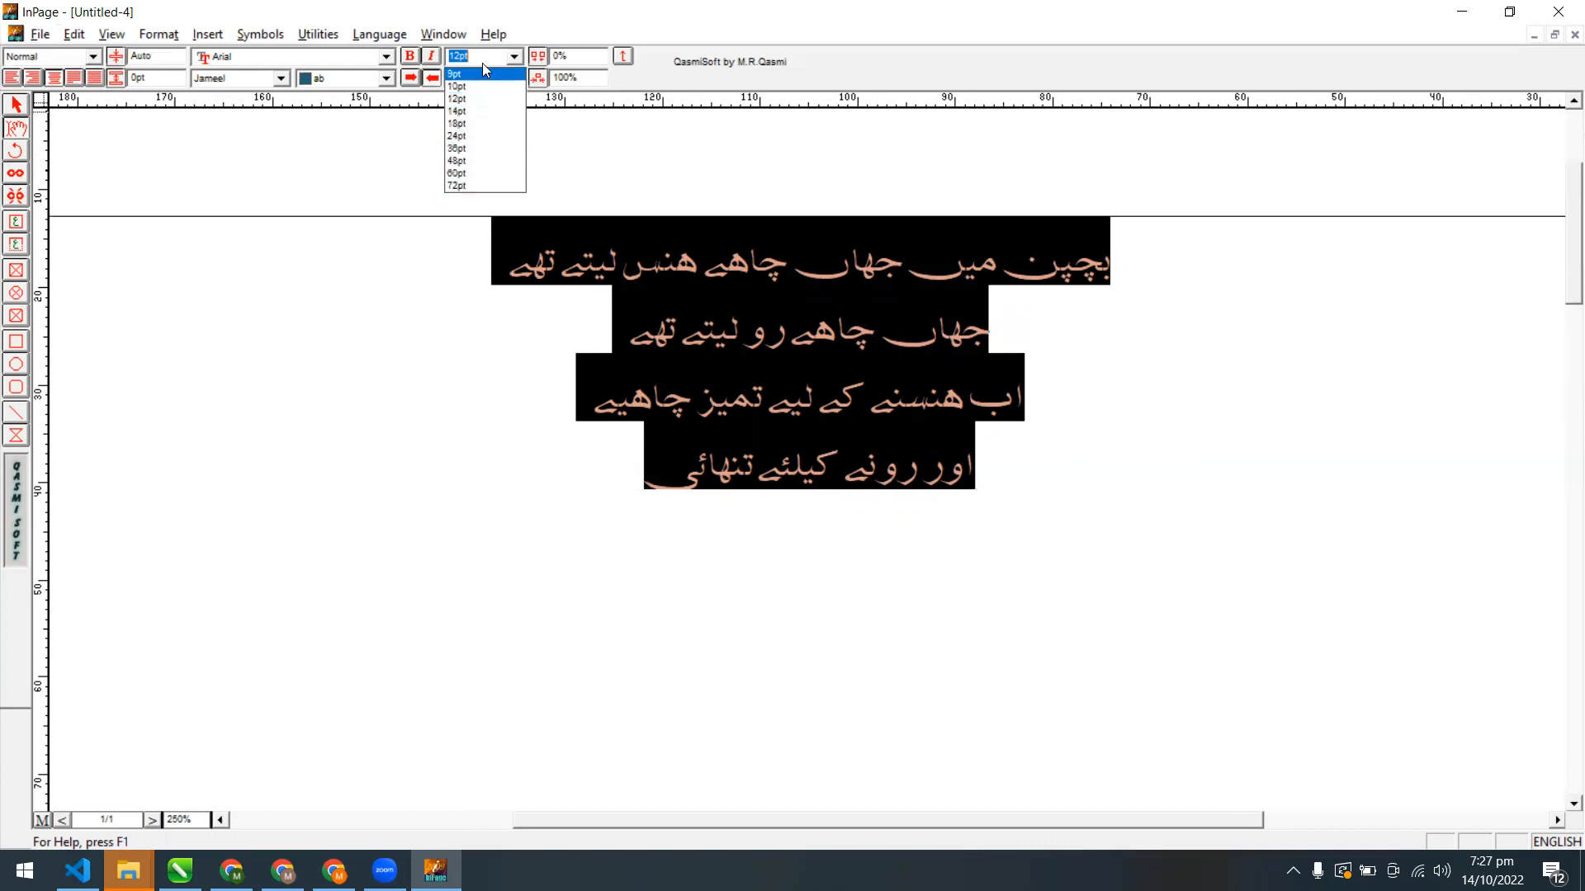
pyautogui.click(479, 185)
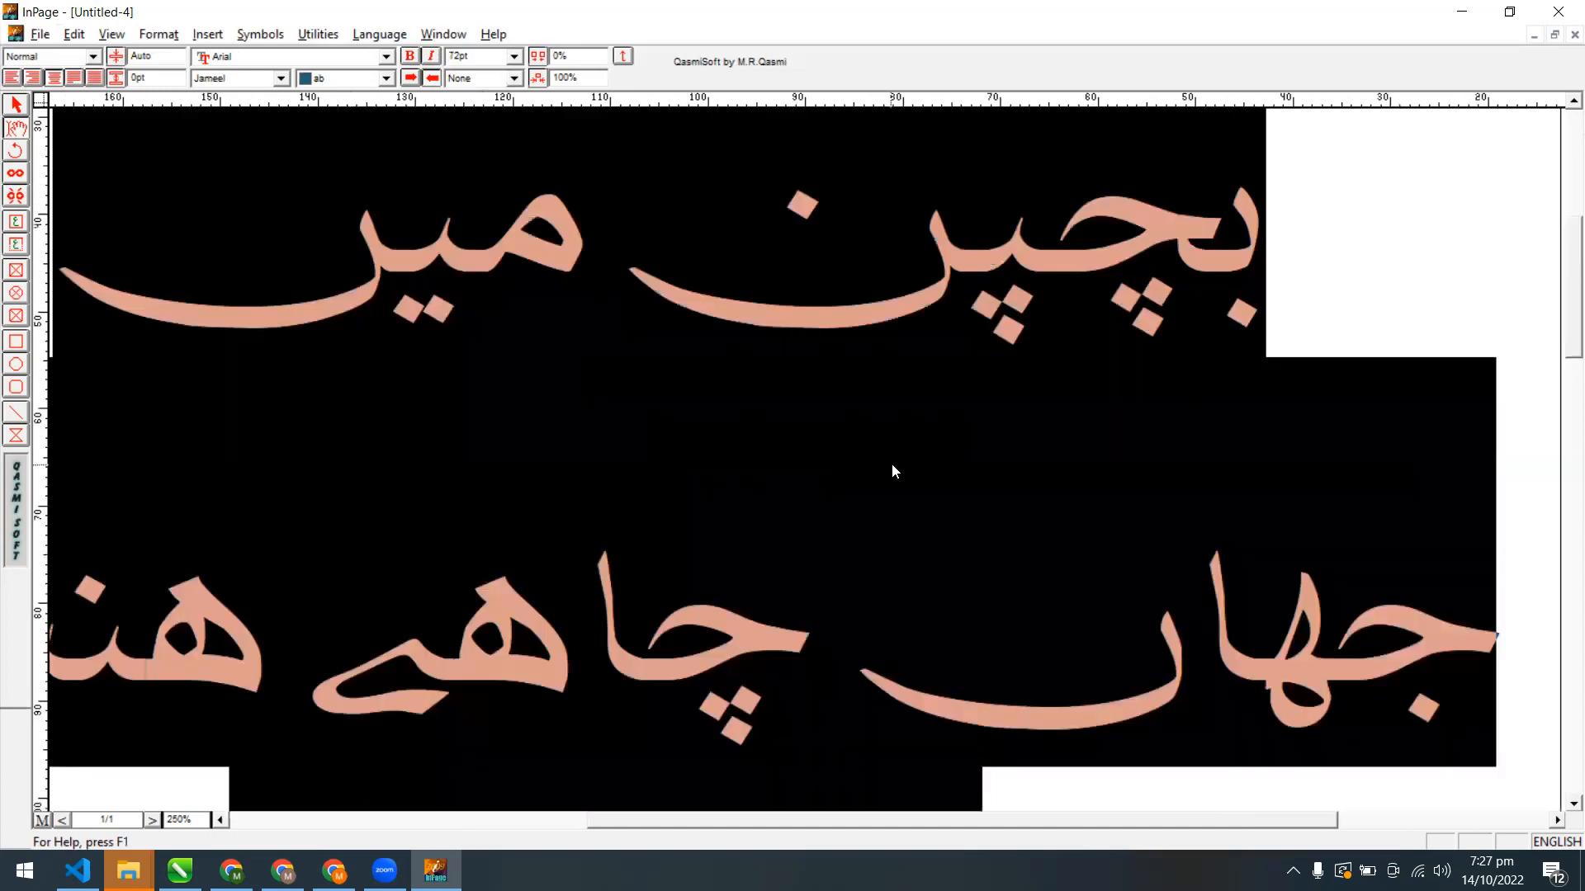
pyautogui.hotkey('ctrl', '0')
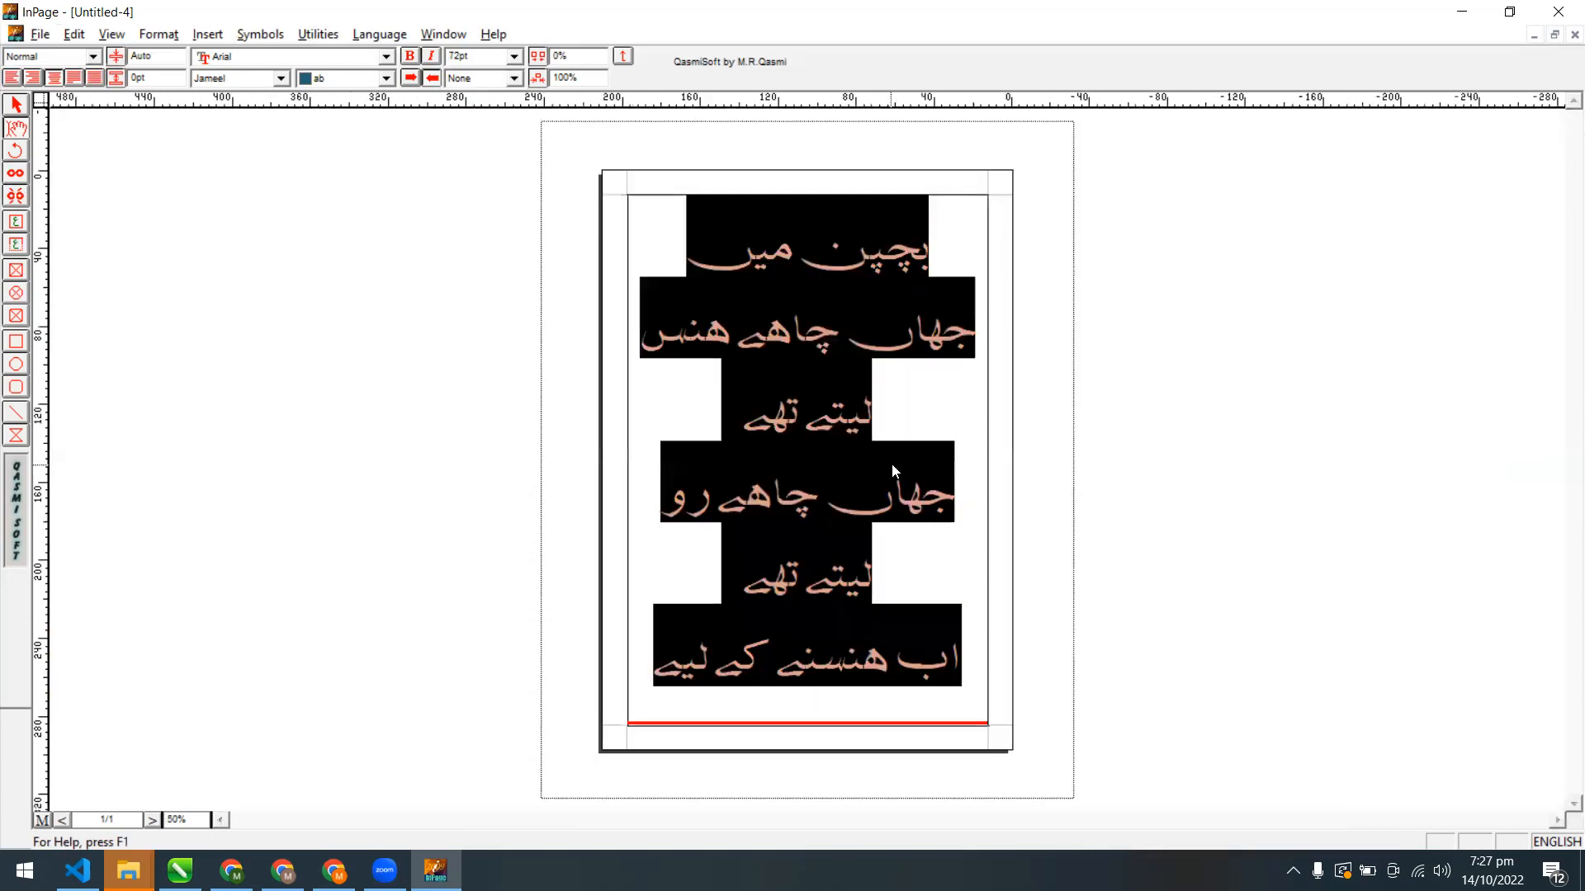
pyautogui.click(513, 56)
pyautogui.click(492, 174)
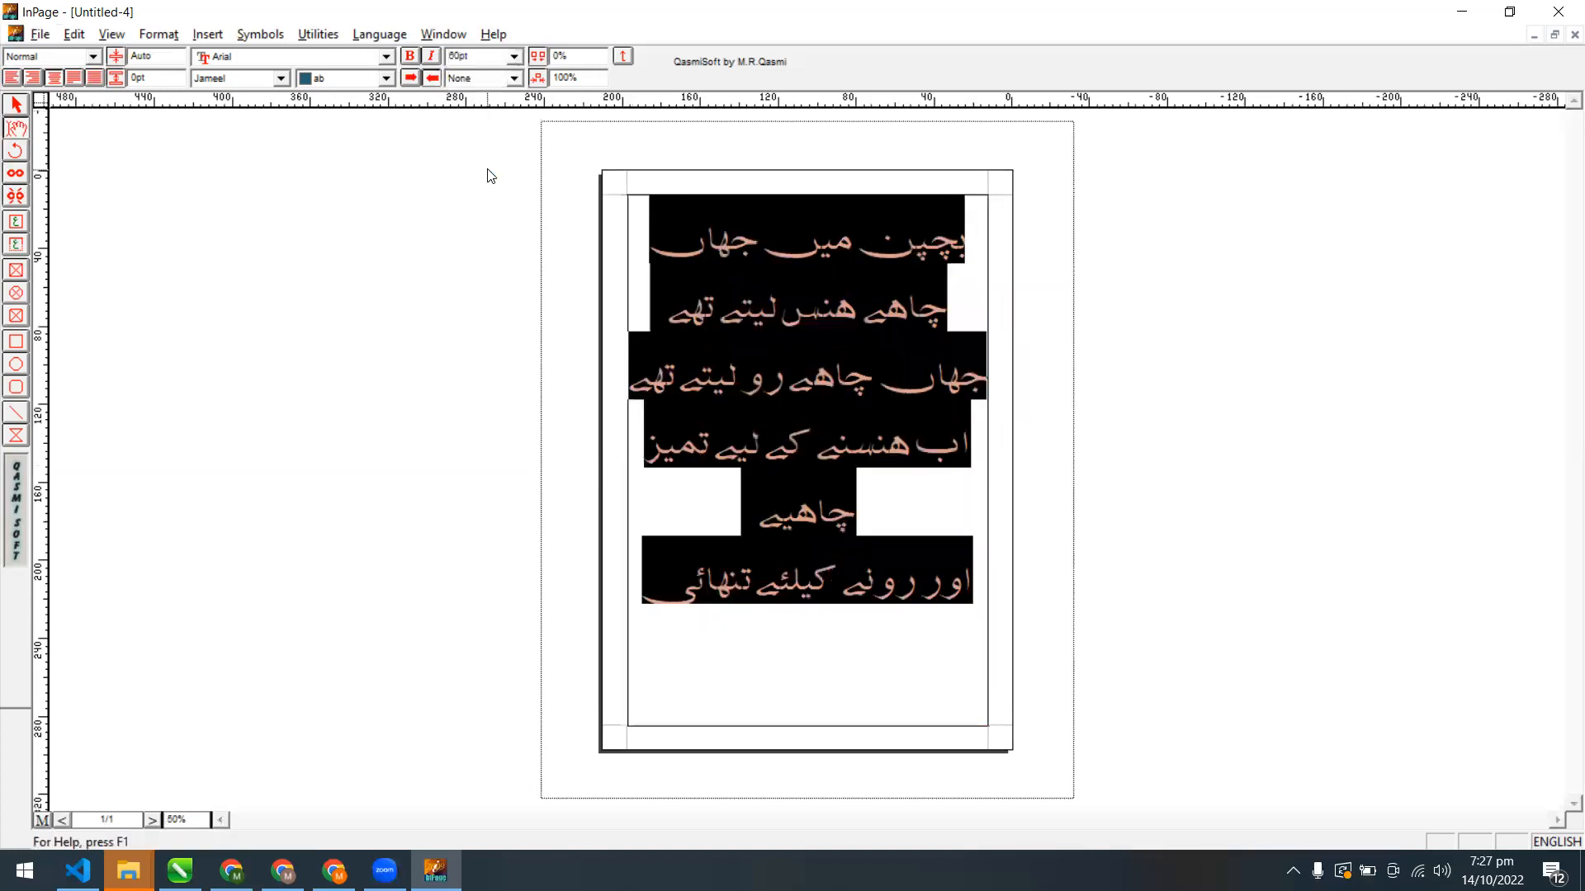
# Set the verse's font size to 18 pt and change it to the custom size 25 pt
pyautogui.click(515, 56)
pyautogui.click(490, 125)
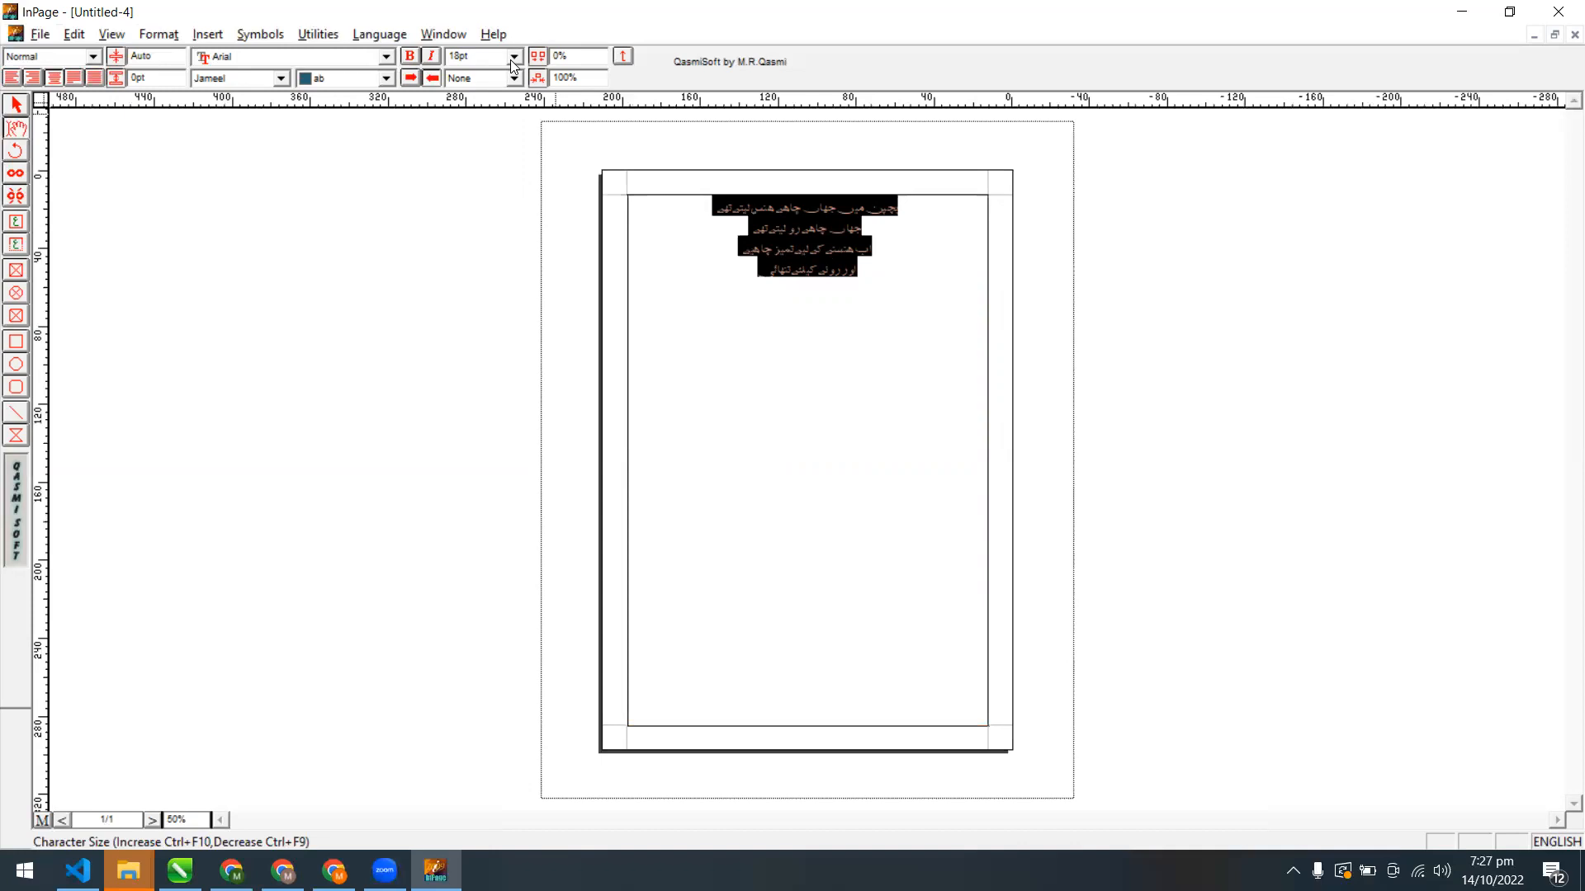
pyautogui.hotkey('ctrl', '2')
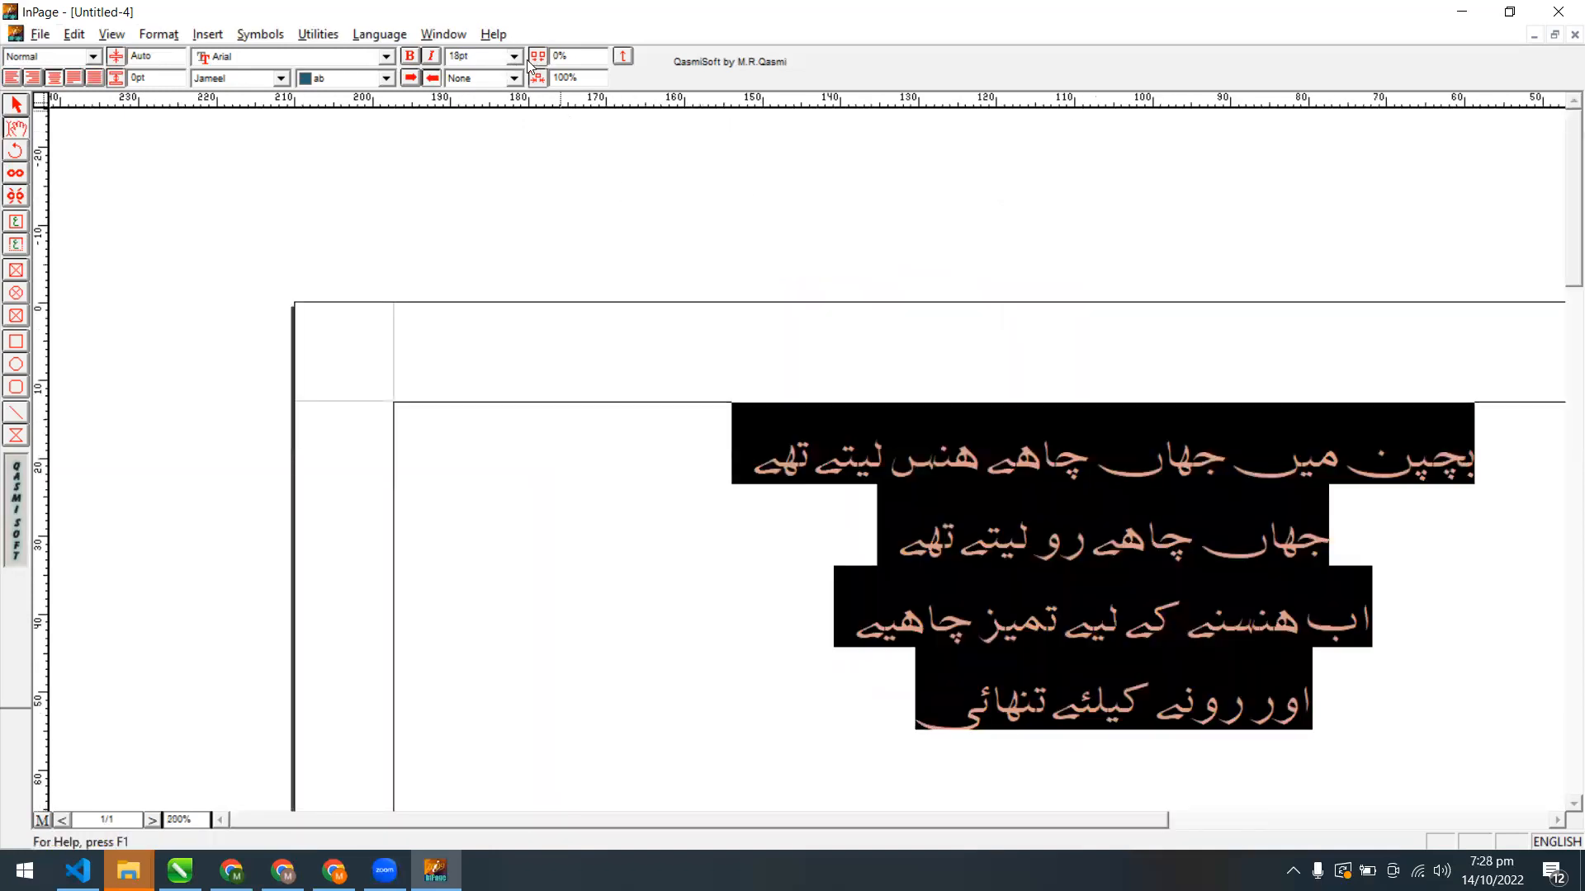
pyautogui.click(460, 55)
pyautogui.click(473, 55)
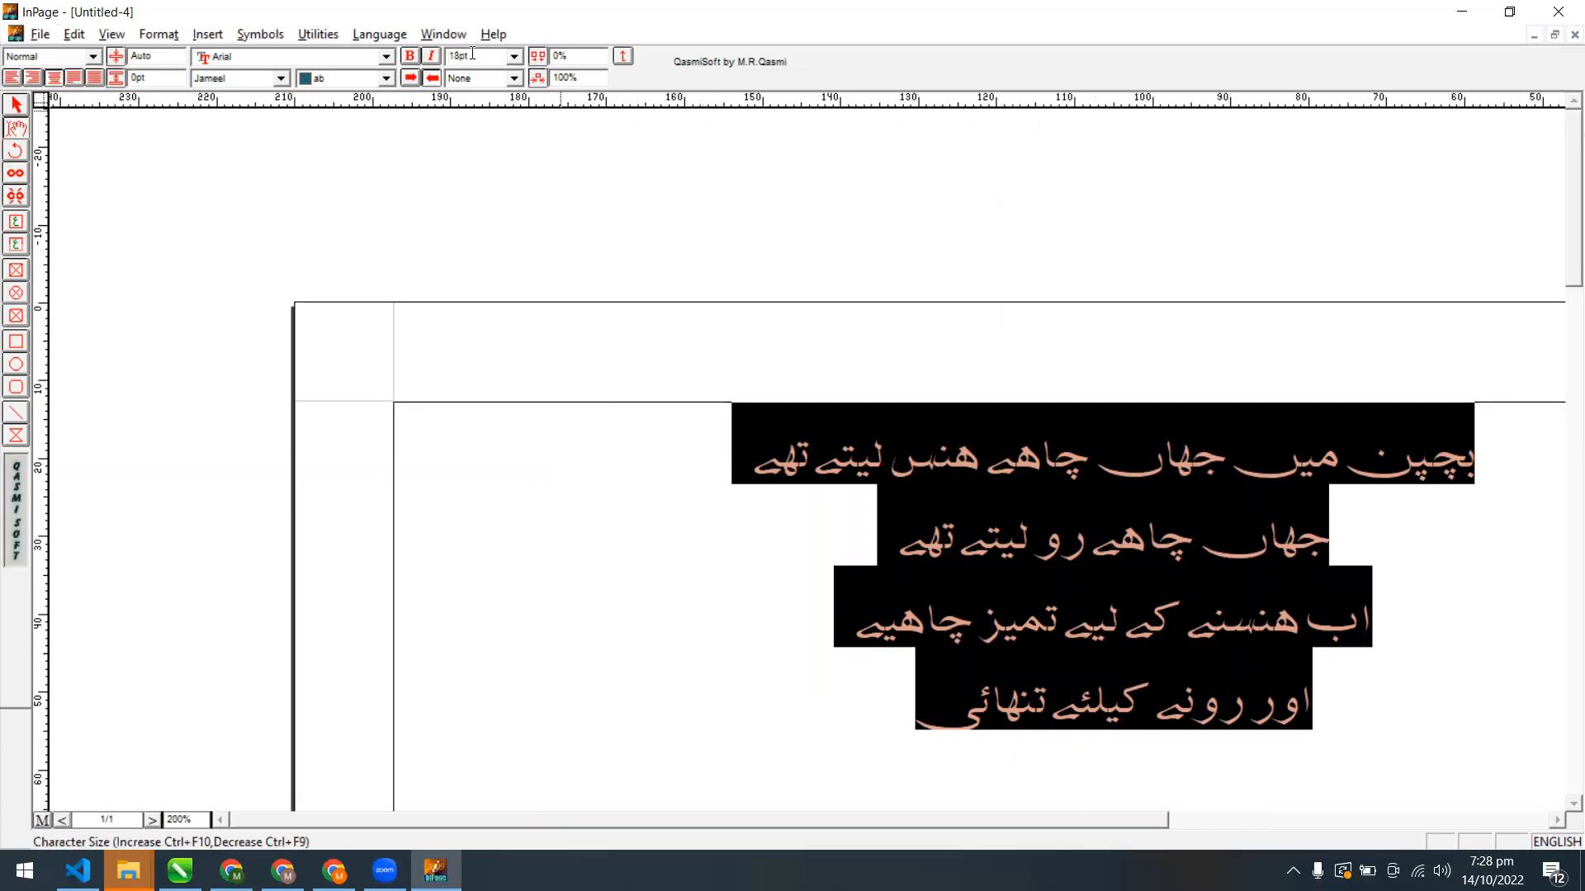
pyautogui.doubleClick(465, 55)
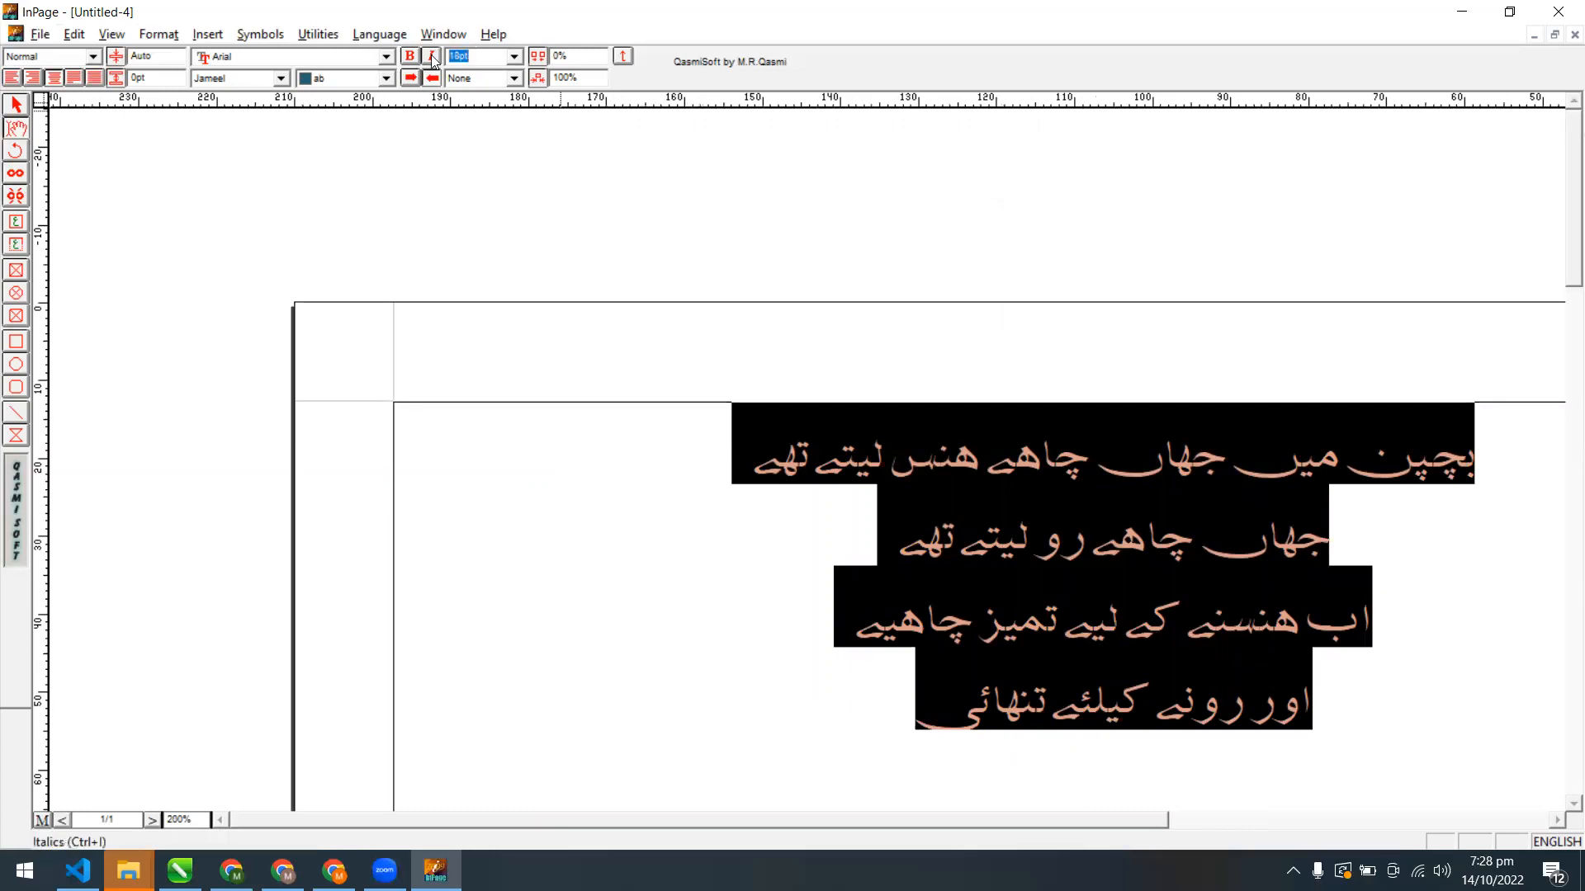
pyautogui.write('25')
pyautogui.press('Return')
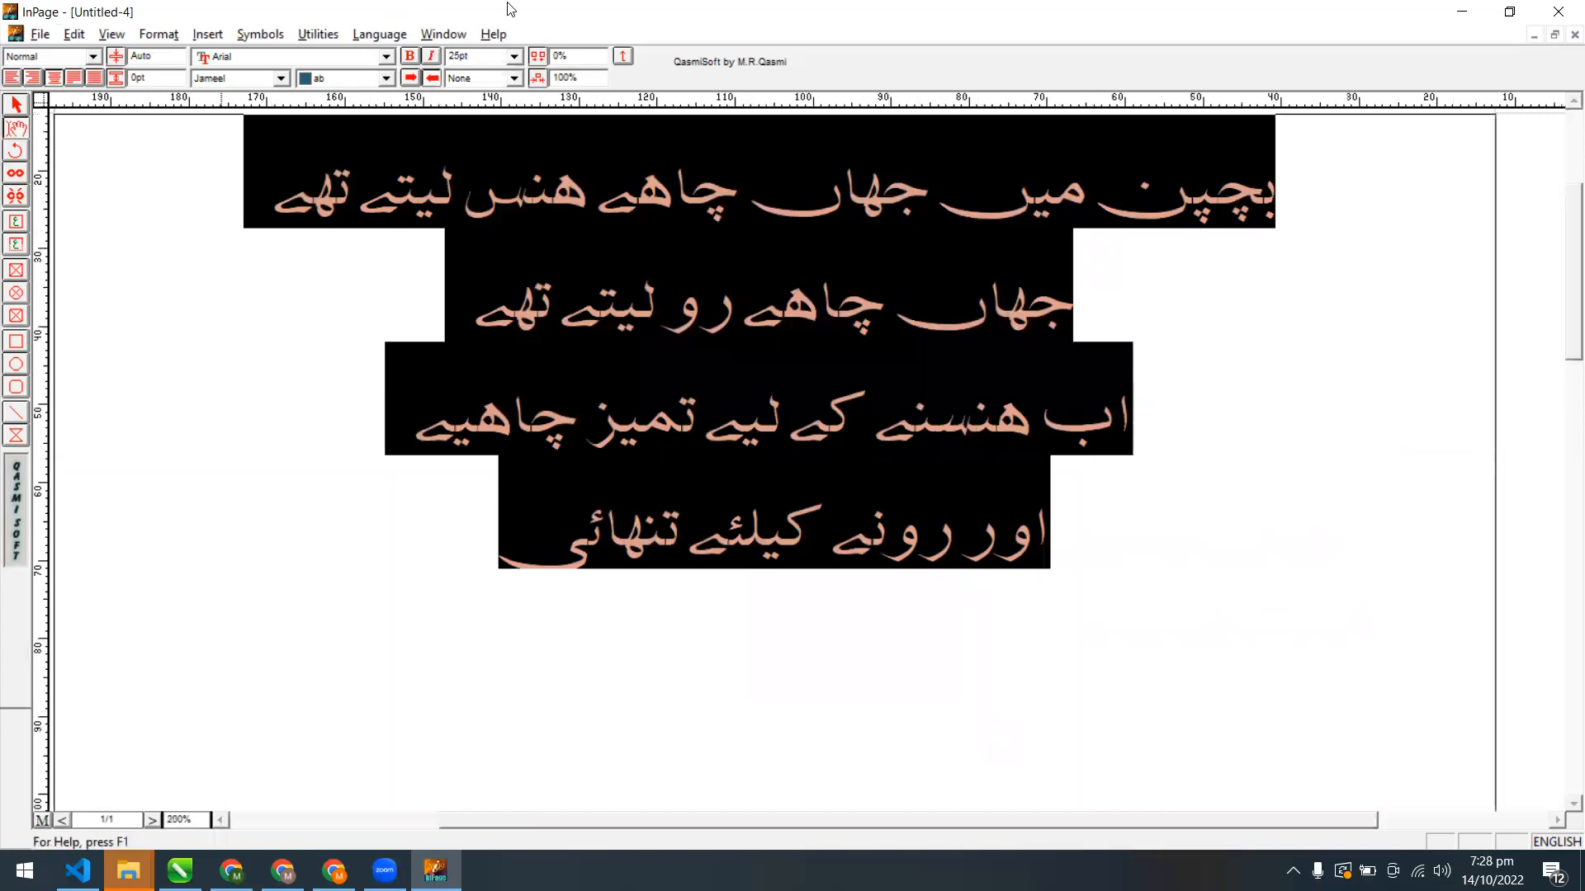
pyautogui.click(514, 57)
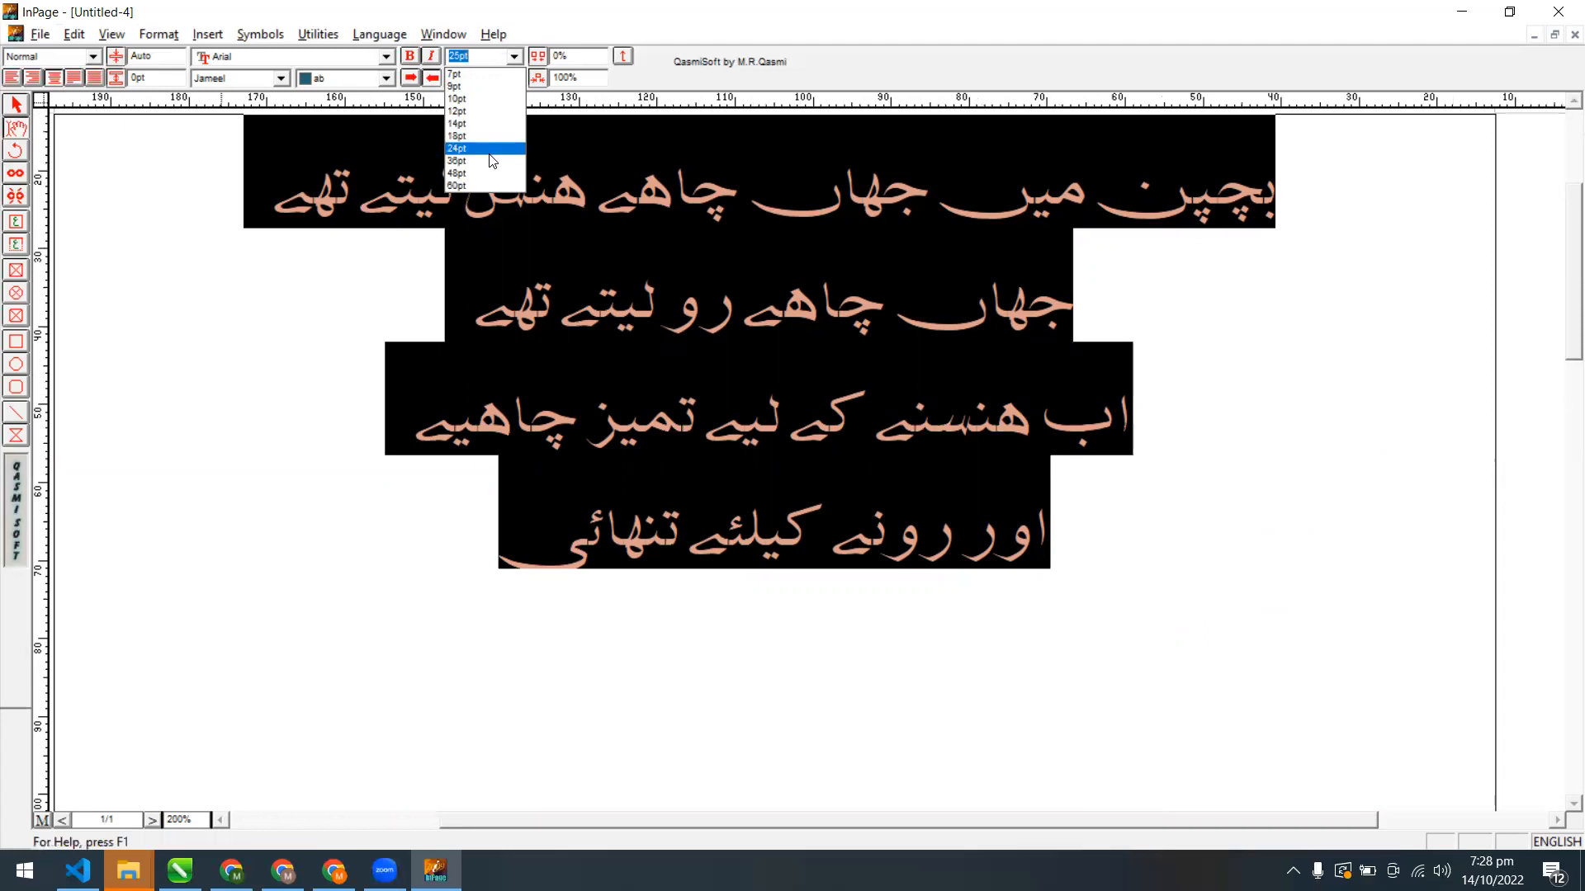
pyautogui.click(609, 23)
pyautogui.moveTo(483, 56); pyautogui.dragTo(449, 62)
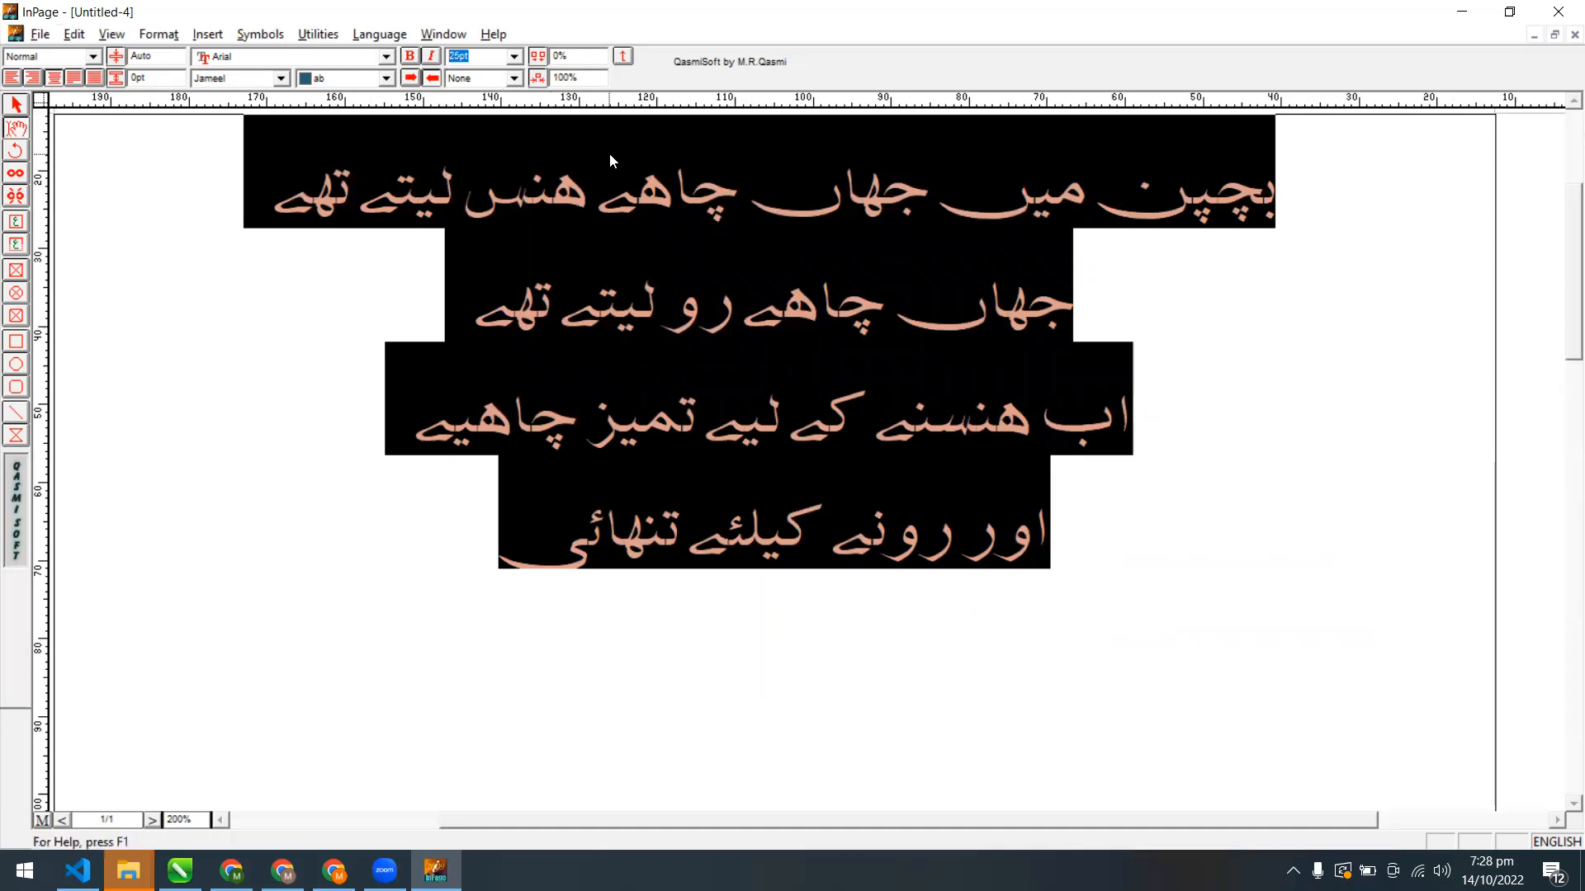
# Switch the verse's text ordering to left-to-right and back to right-to-left, and center the lines again
pyautogui.moveTo(1566, 321); pyautogui.dragTo(1566, 293)
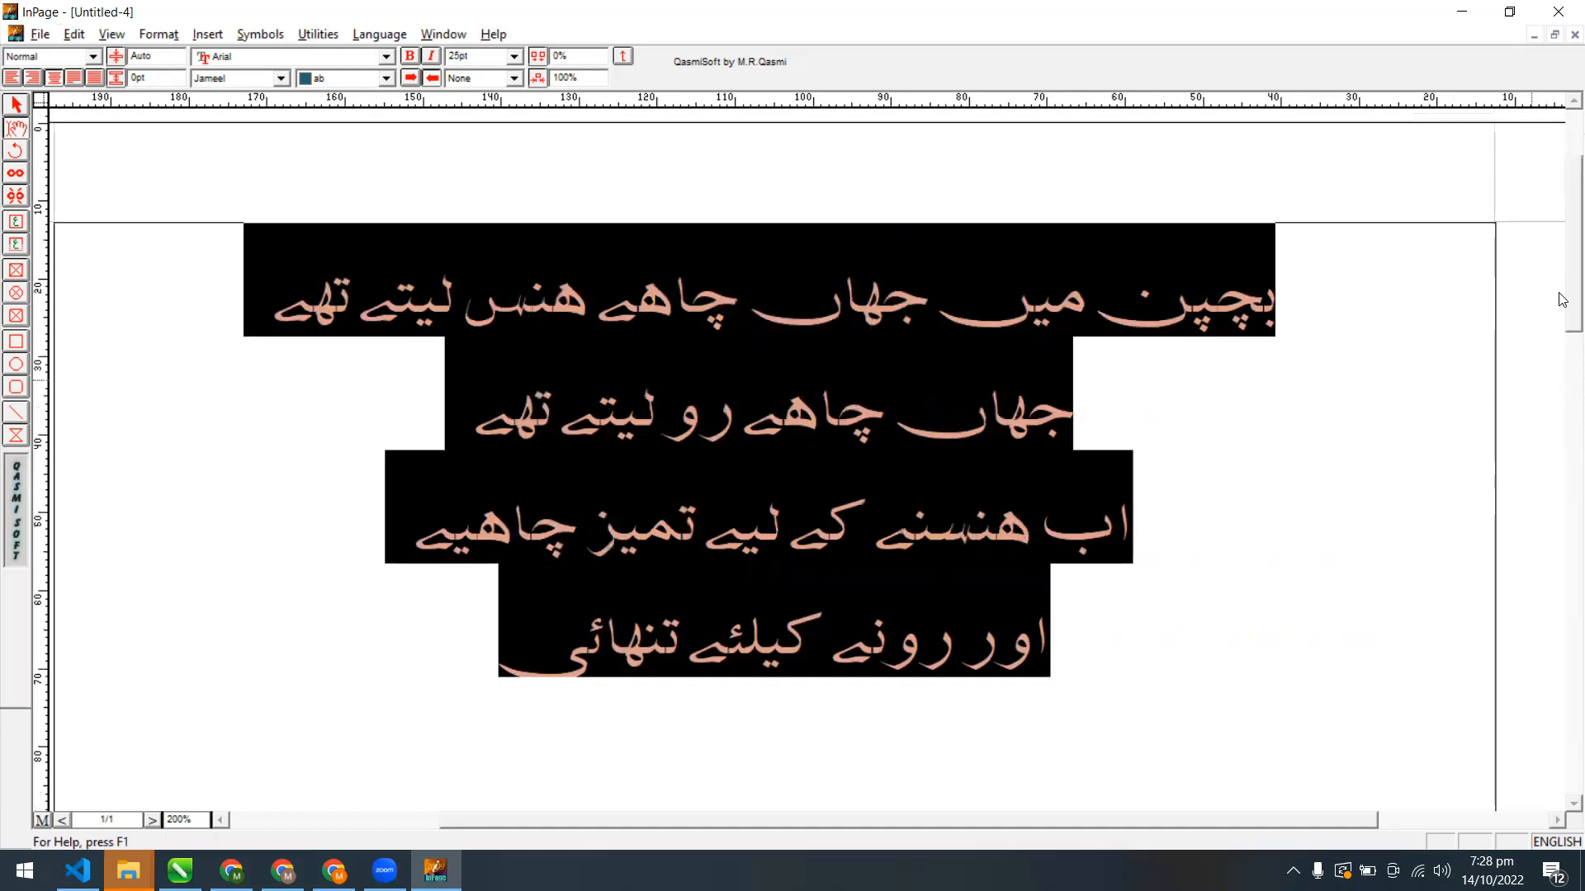
pyautogui.click(411, 79)
pyautogui.click(432, 78)
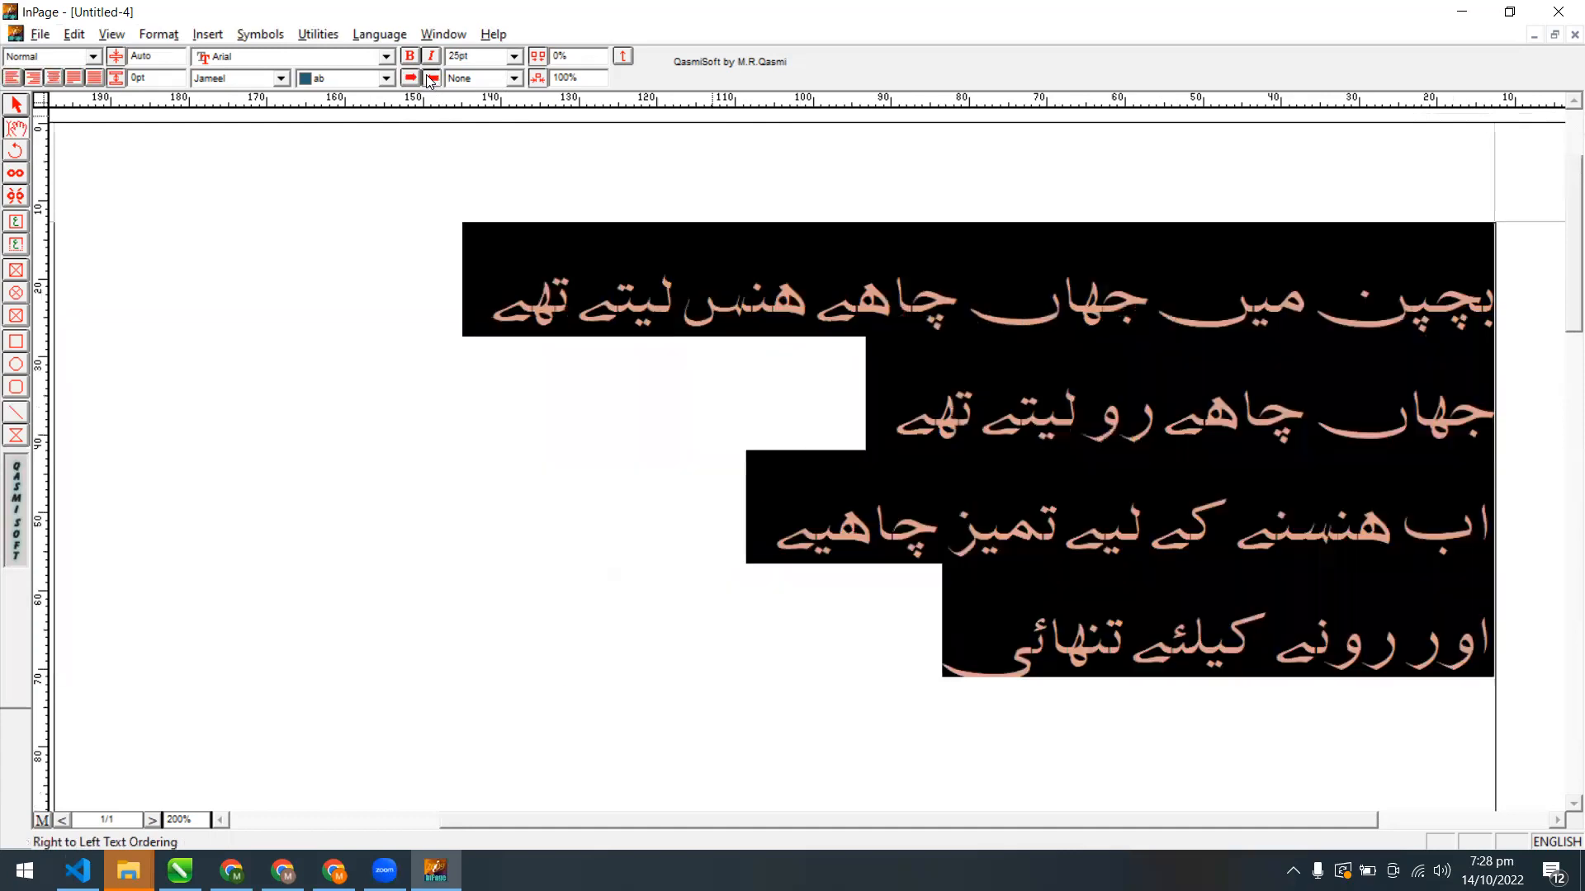
pyautogui.click(54, 78)
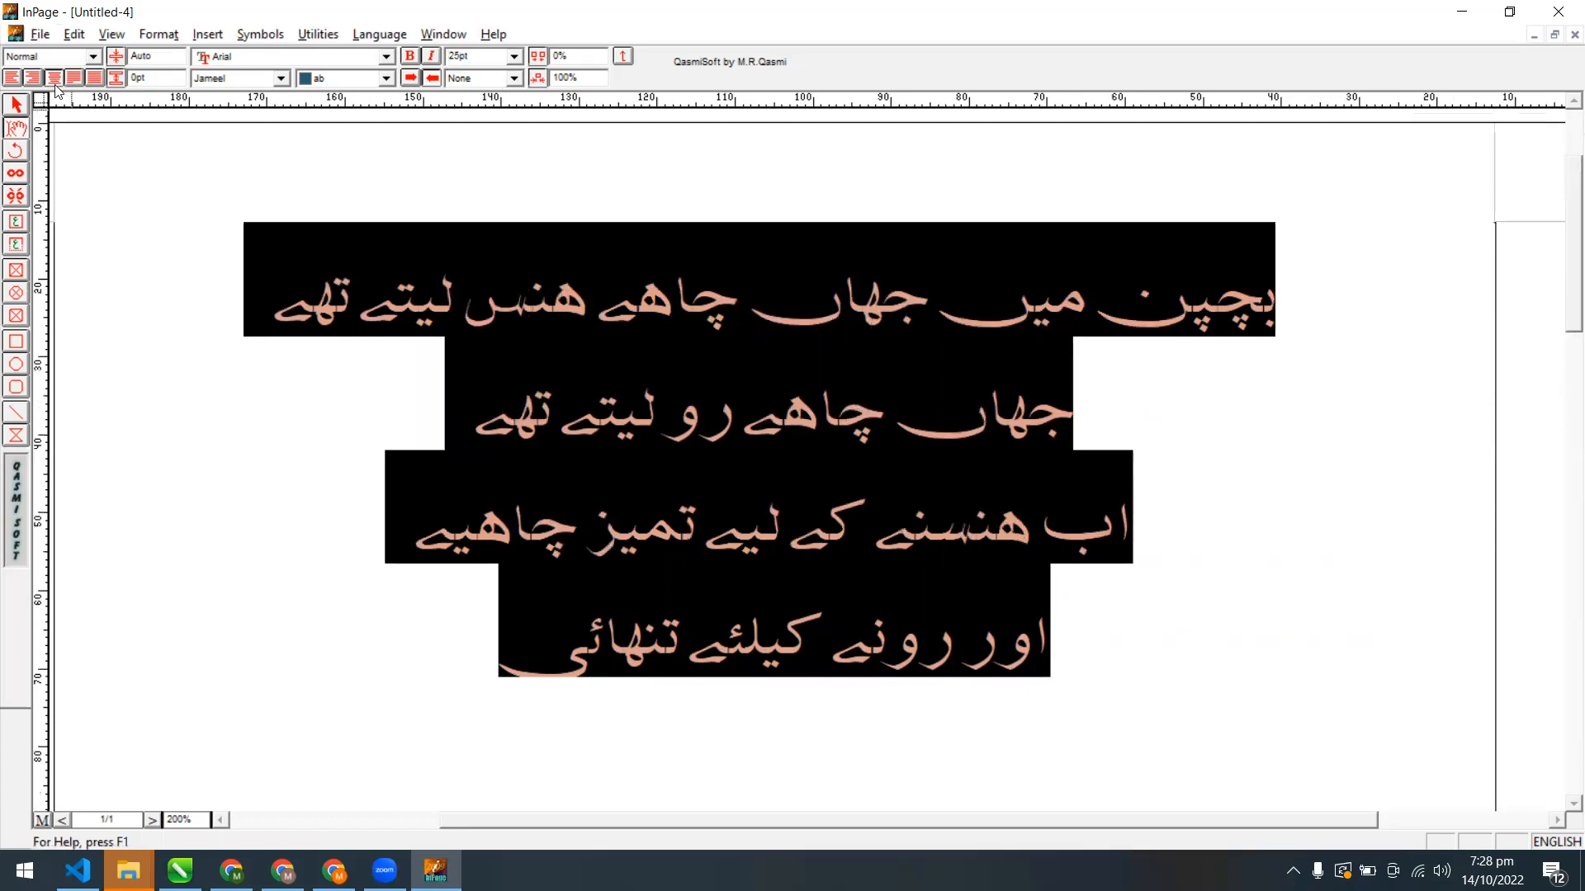
pyautogui.click(515, 79)
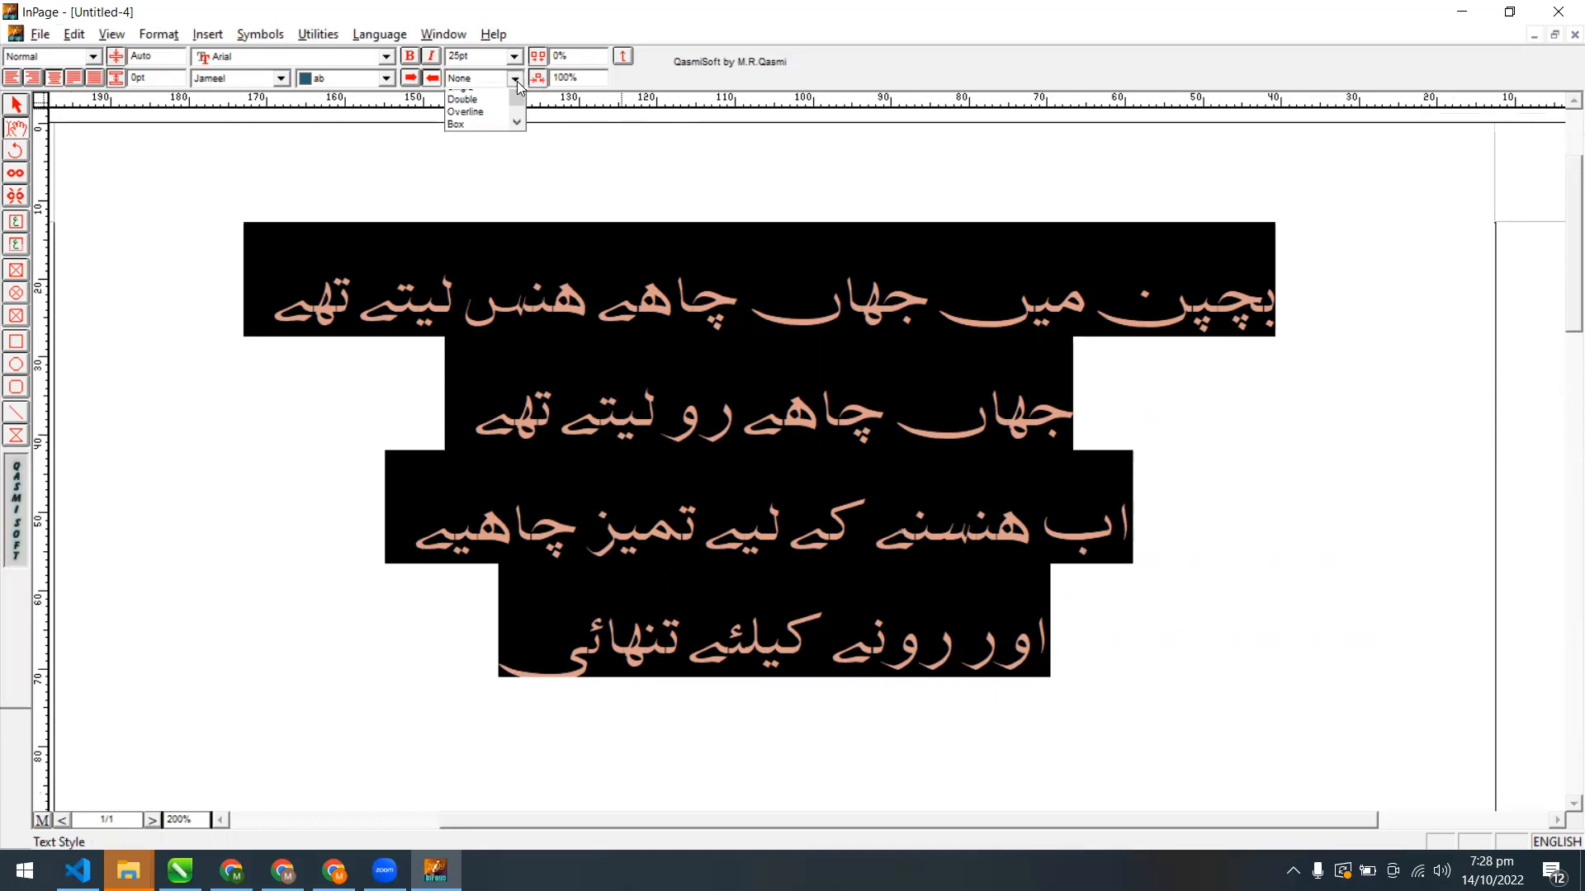
pyautogui.press('Down')
pyautogui.press('Escape')
# Apply the Single underline text style to the first line of the verse only
pyautogui.click(797, 360)
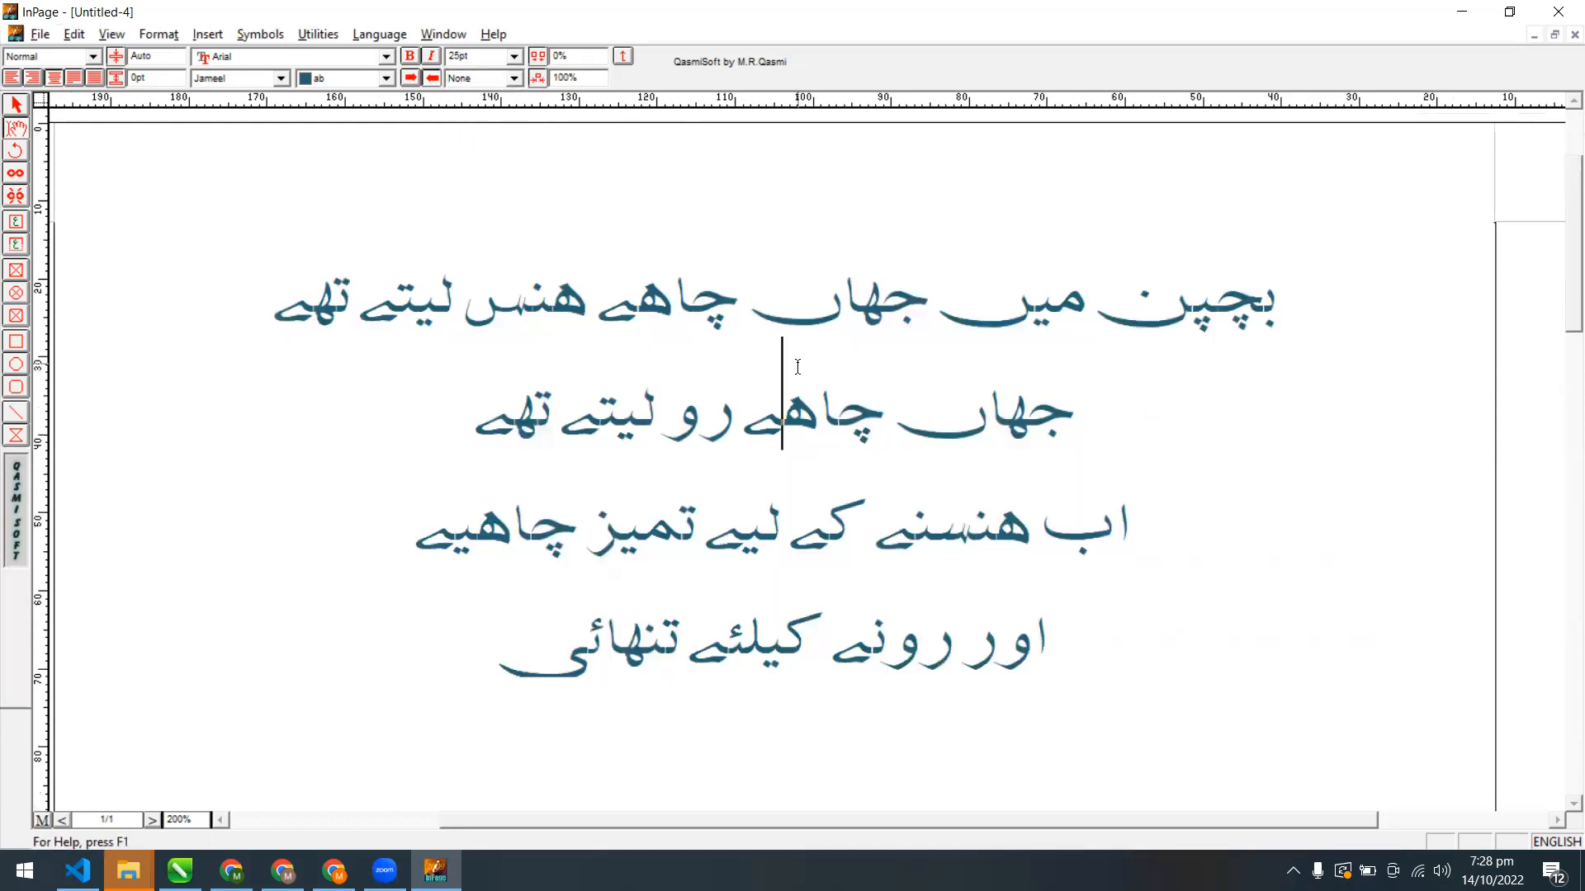
pyautogui.moveTo(254, 312); pyautogui.dragTo(1275, 340)
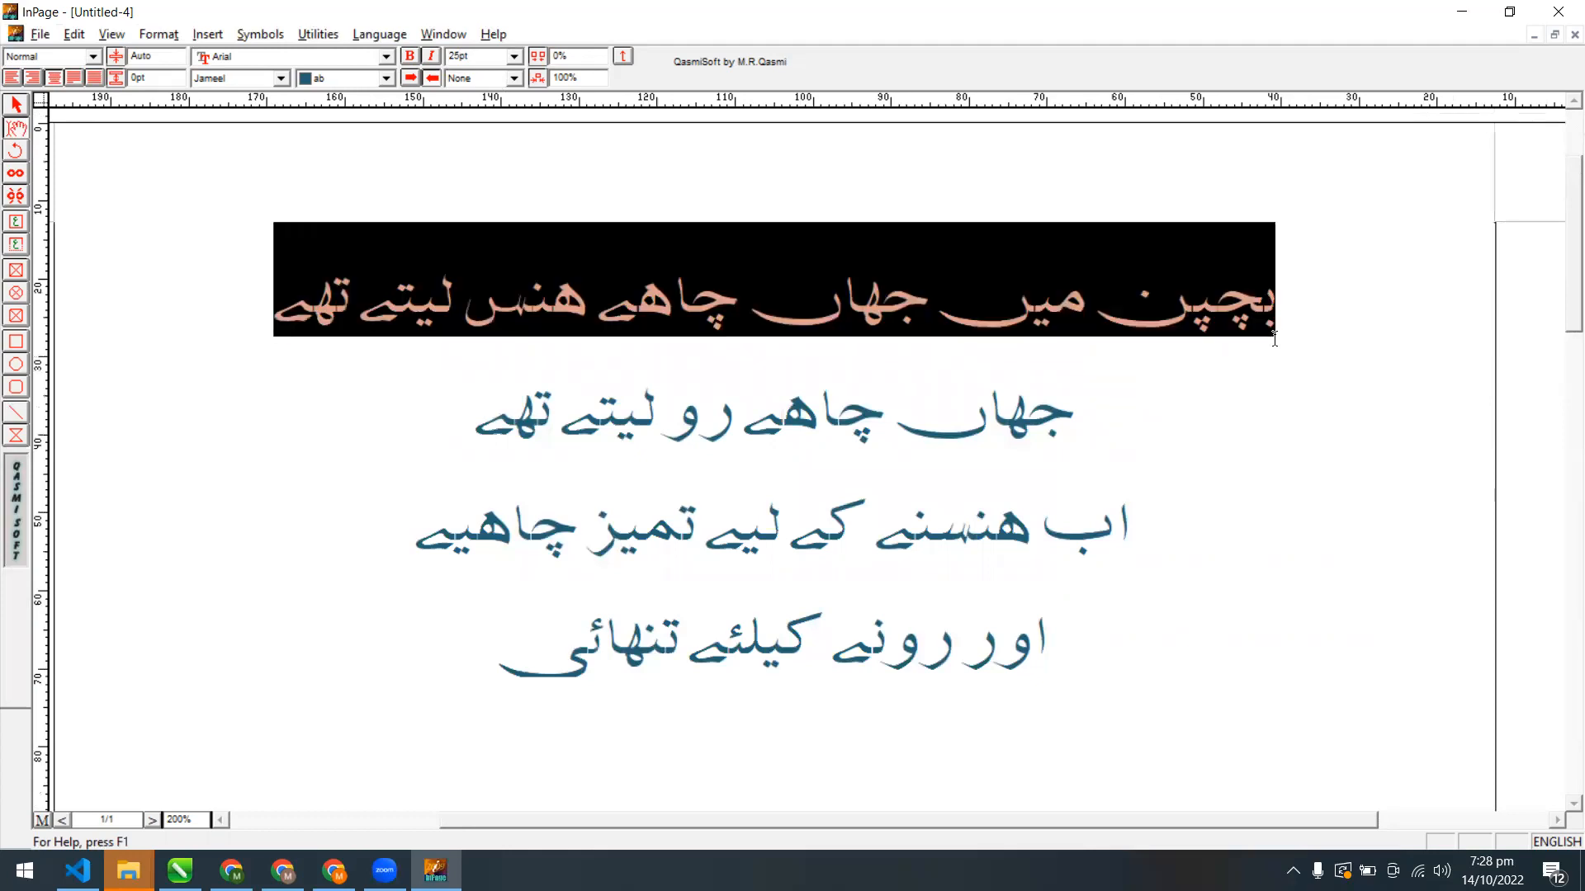
pyautogui.click(515, 78)
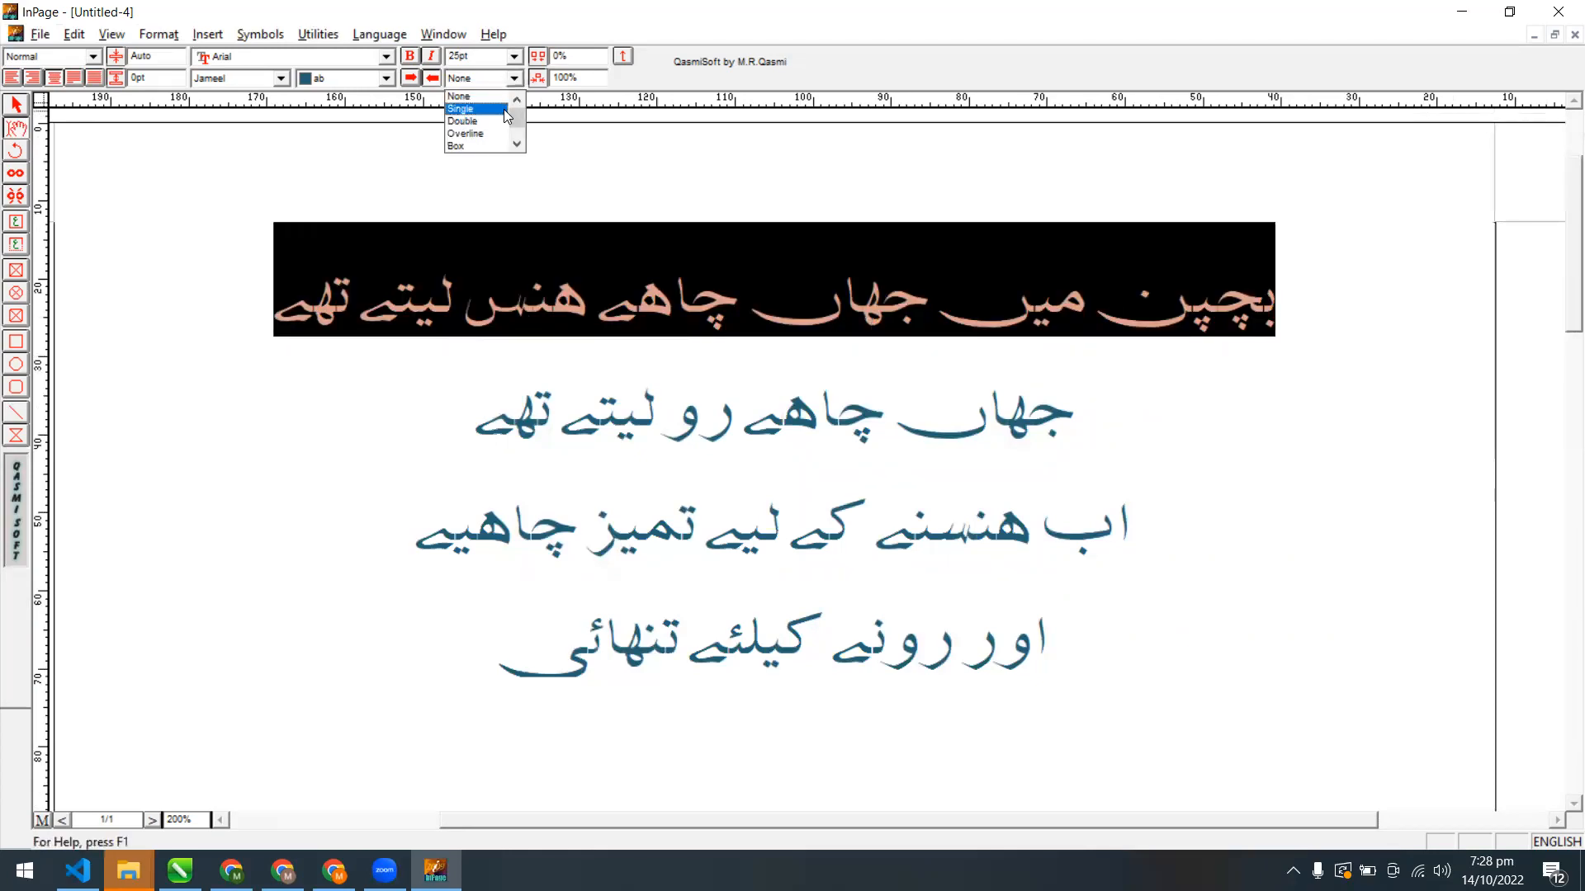
pyautogui.click(505, 110)
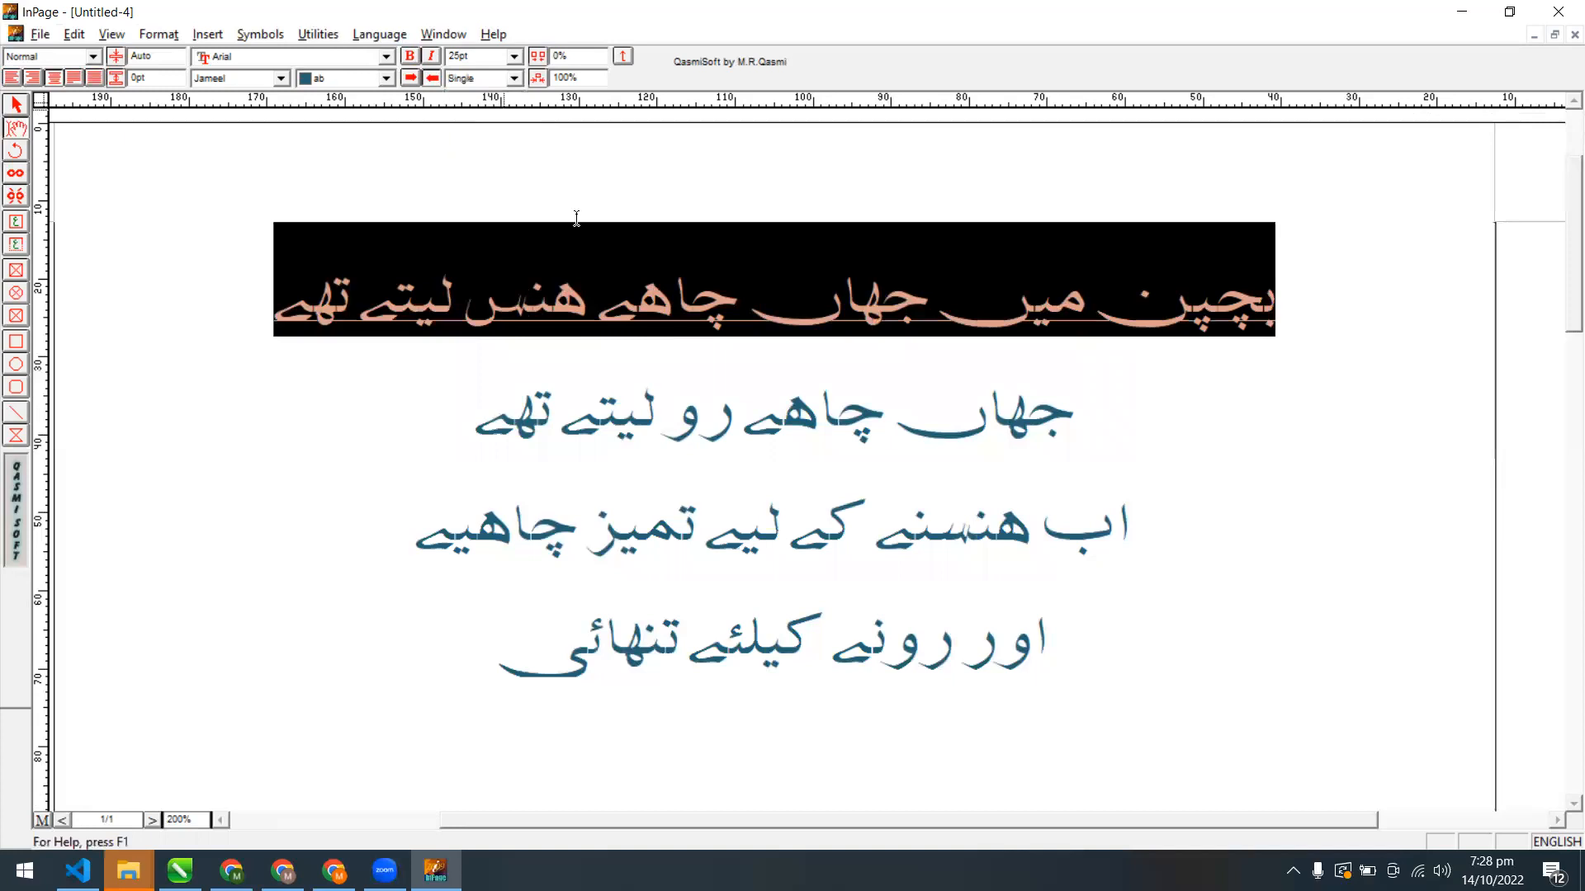
# Change the first verse line's text style to Double underline
pyautogui.click(277, 324)
pyautogui.moveTo(277, 324); pyautogui.dragTo(1300, 243)
pyautogui.click(515, 78)
pyautogui.click(471, 109)
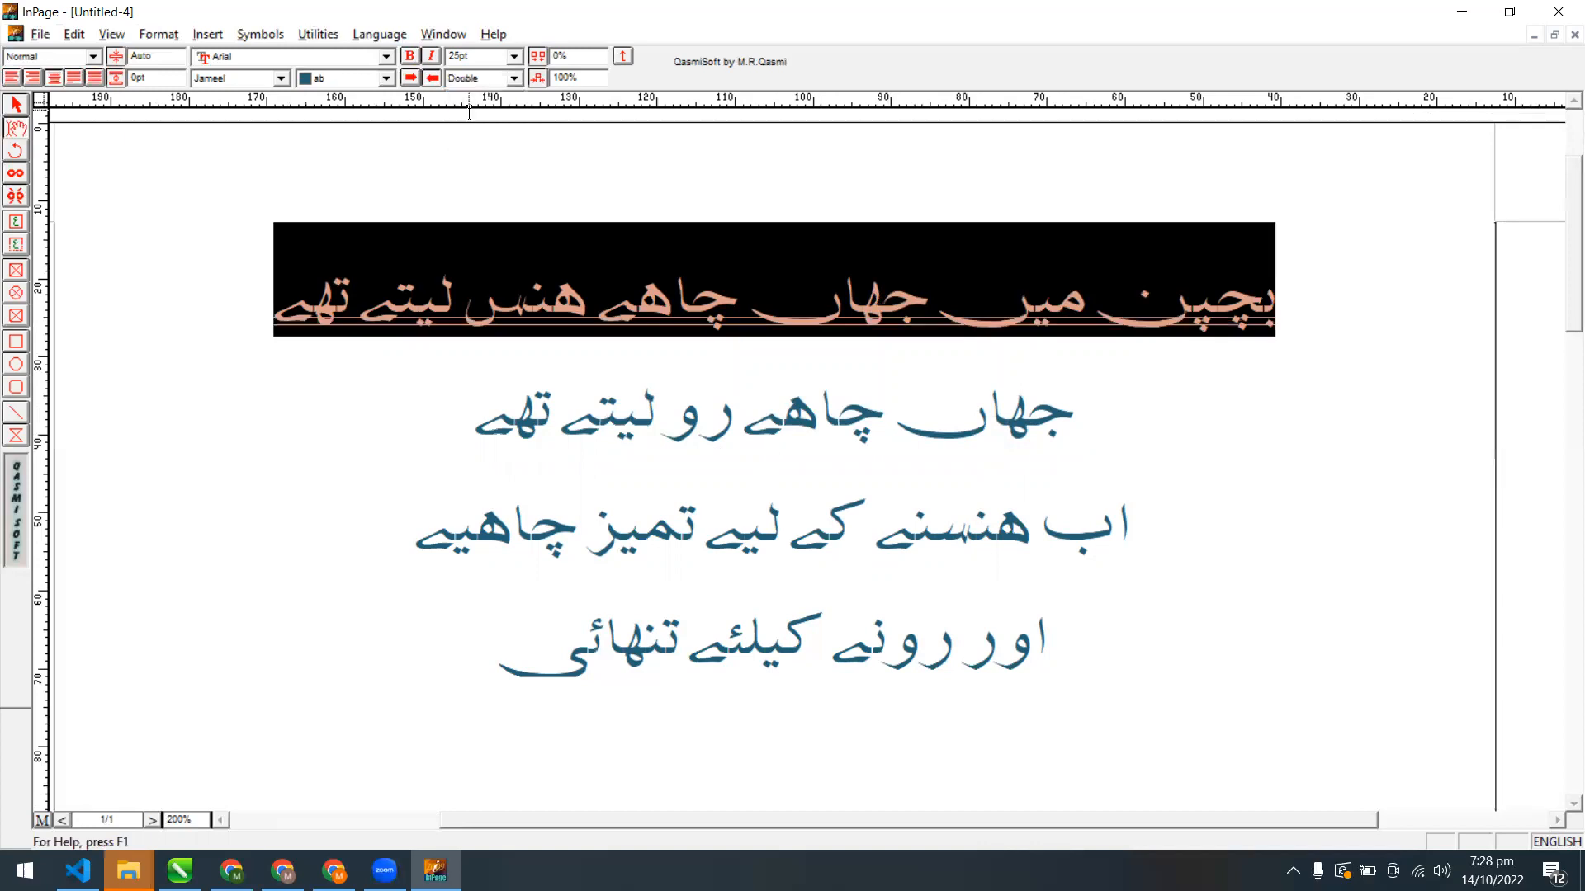
# Change the text style of the verse's first line to Overline and deselect the line
pyautogui.click(487, 320)
pyautogui.moveTo(264, 321); pyautogui.dragTo(1312, 301)
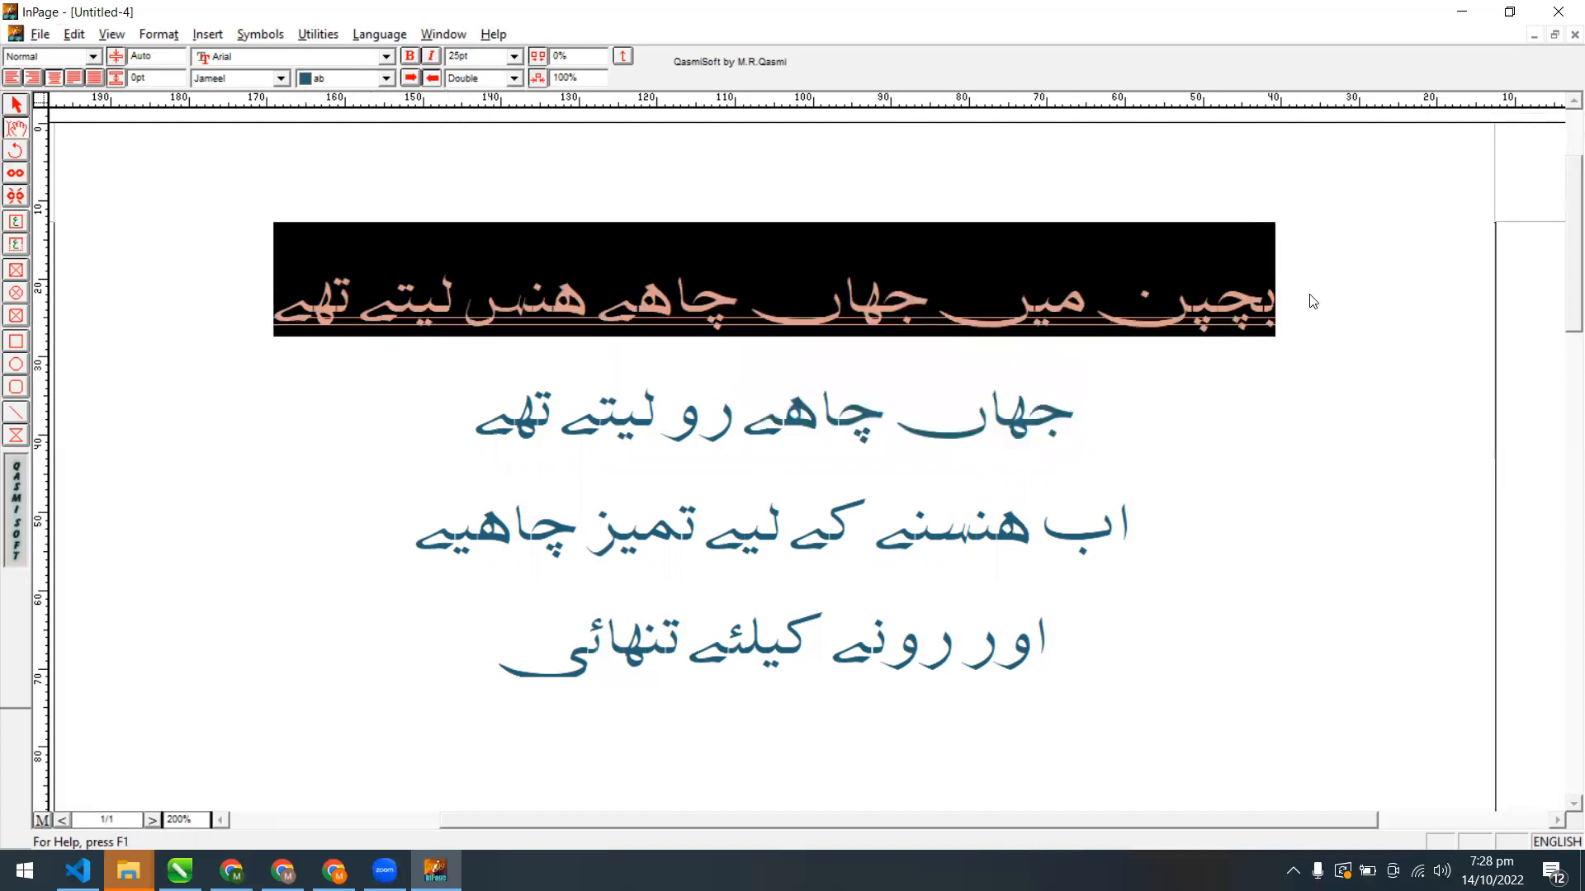
pyautogui.click(492, 77)
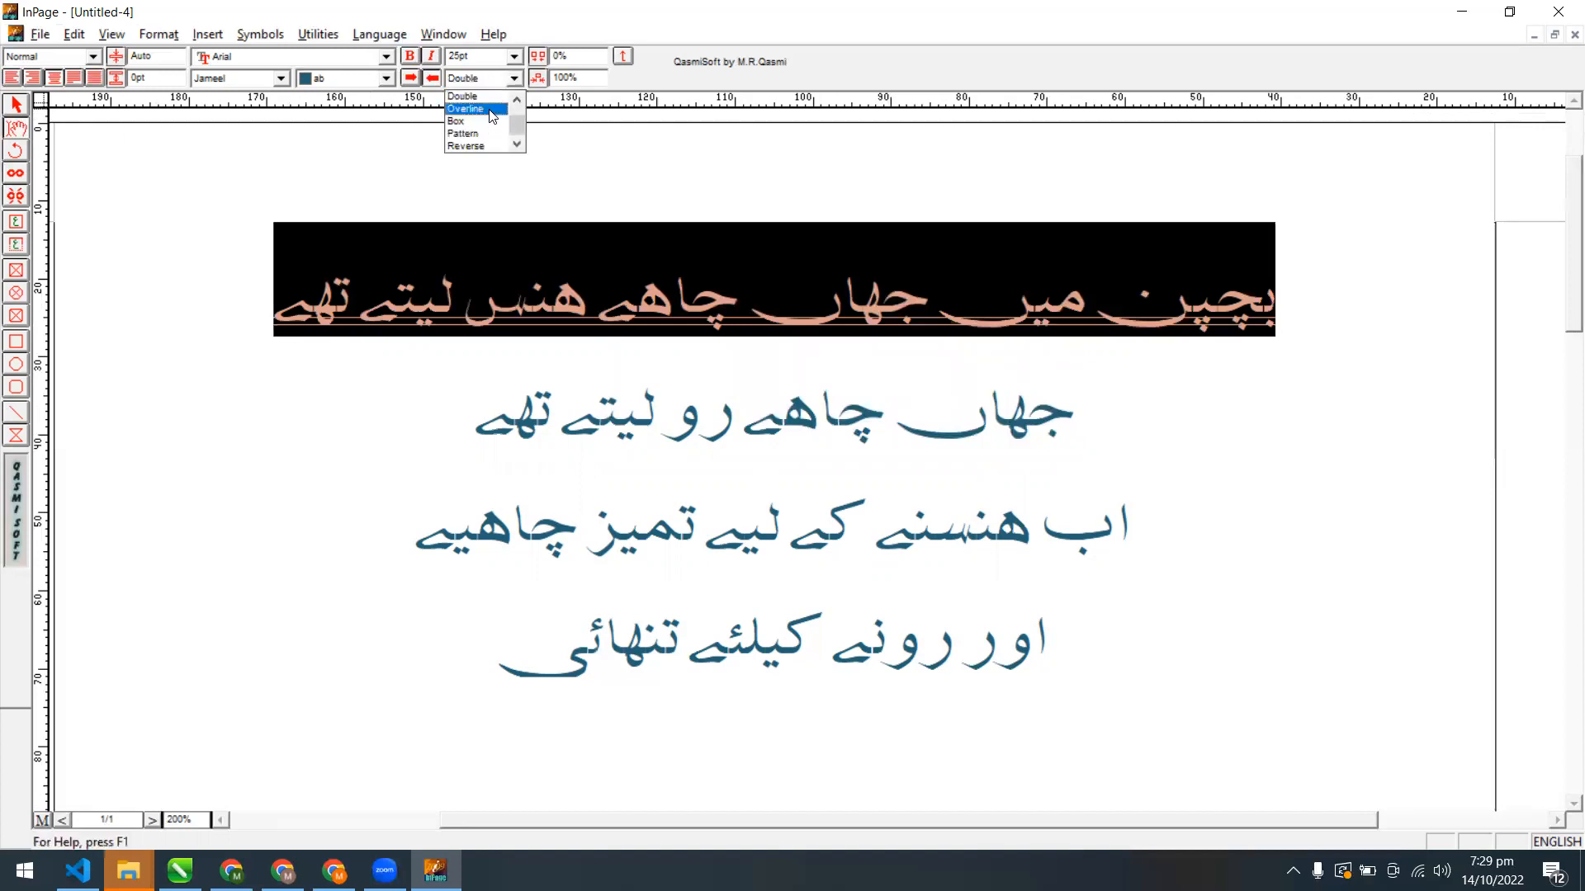
pyautogui.click(466, 108)
pyautogui.click(730, 392)
# Reselect the verse's first line and apply the Box text style to it
pyautogui.moveTo(283, 316); pyautogui.dragTo(1373, 325)
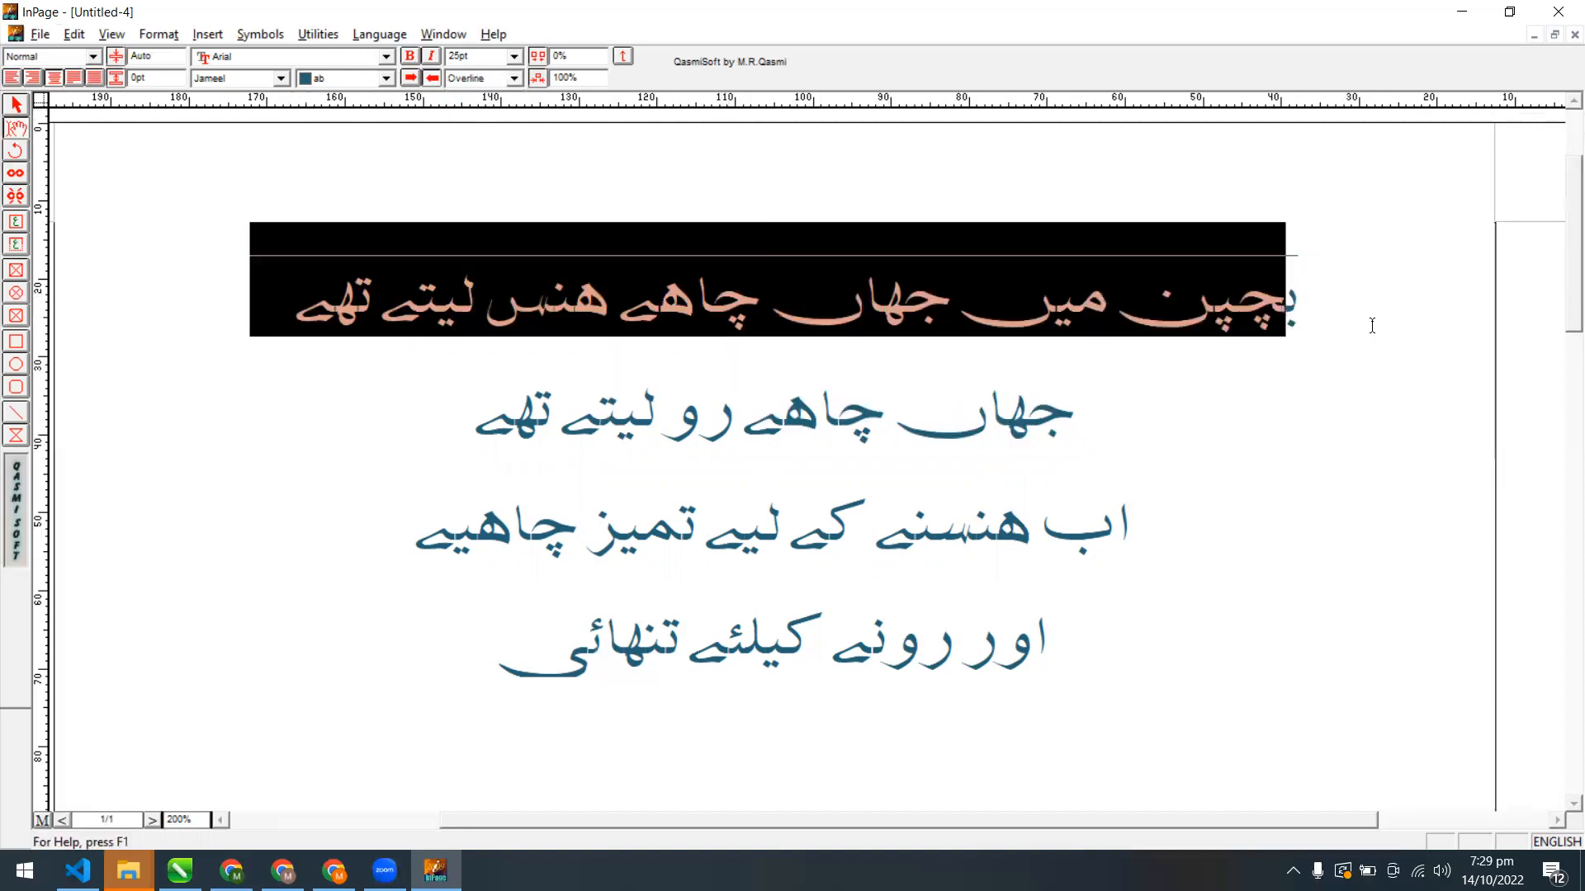
pyautogui.click(483, 80)
pyautogui.click(476, 123)
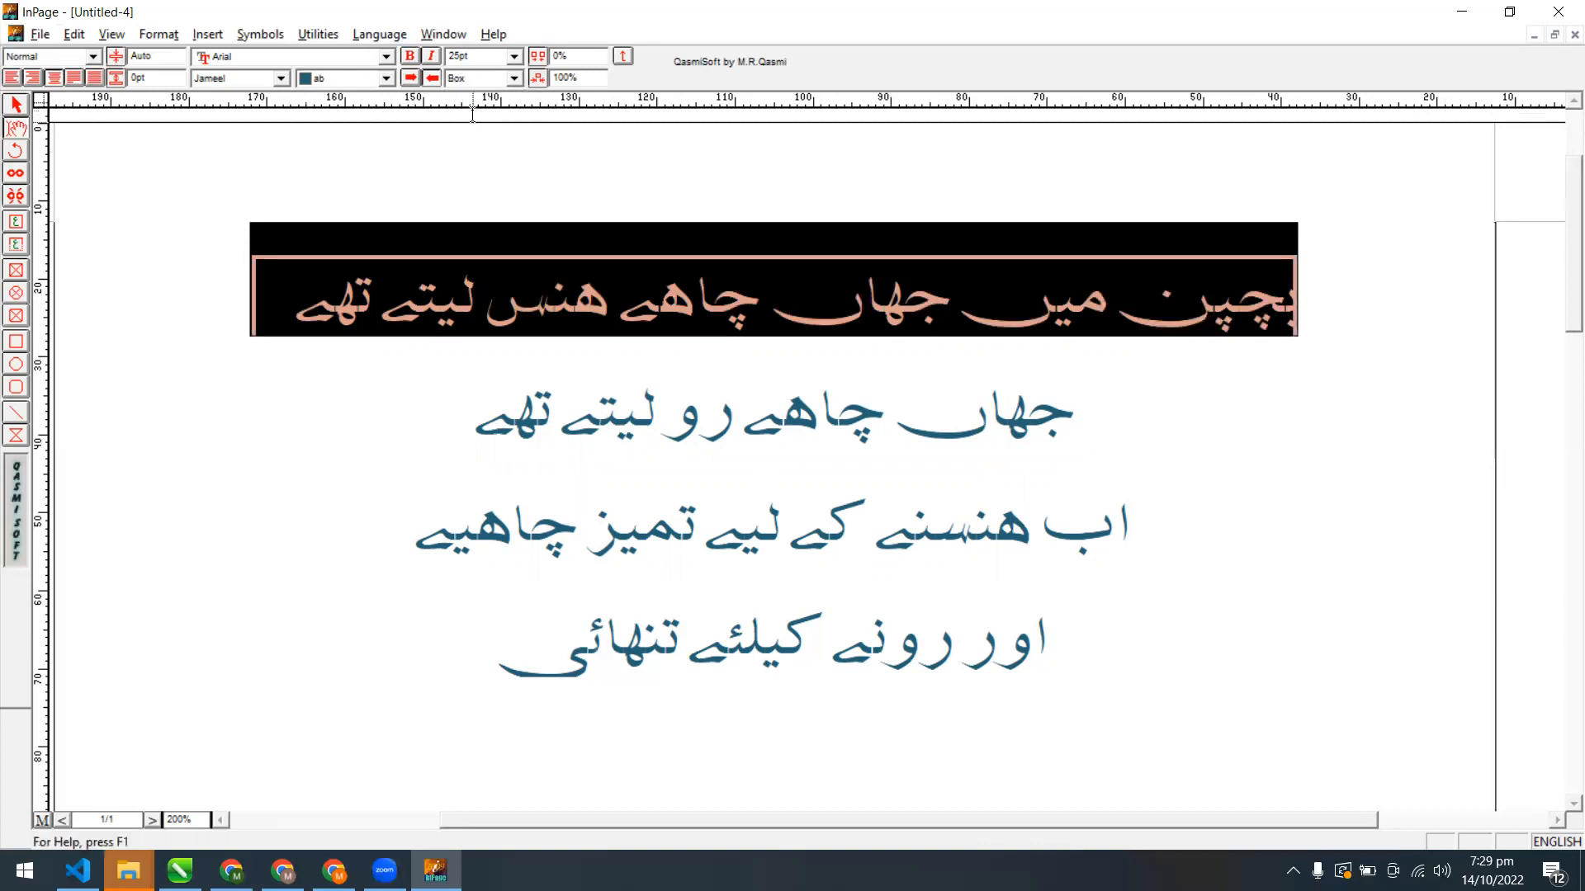
# Apply the Pattern text style to the first verse line and deselect it
pyautogui.click(484, 81)
pyautogui.click(464, 133)
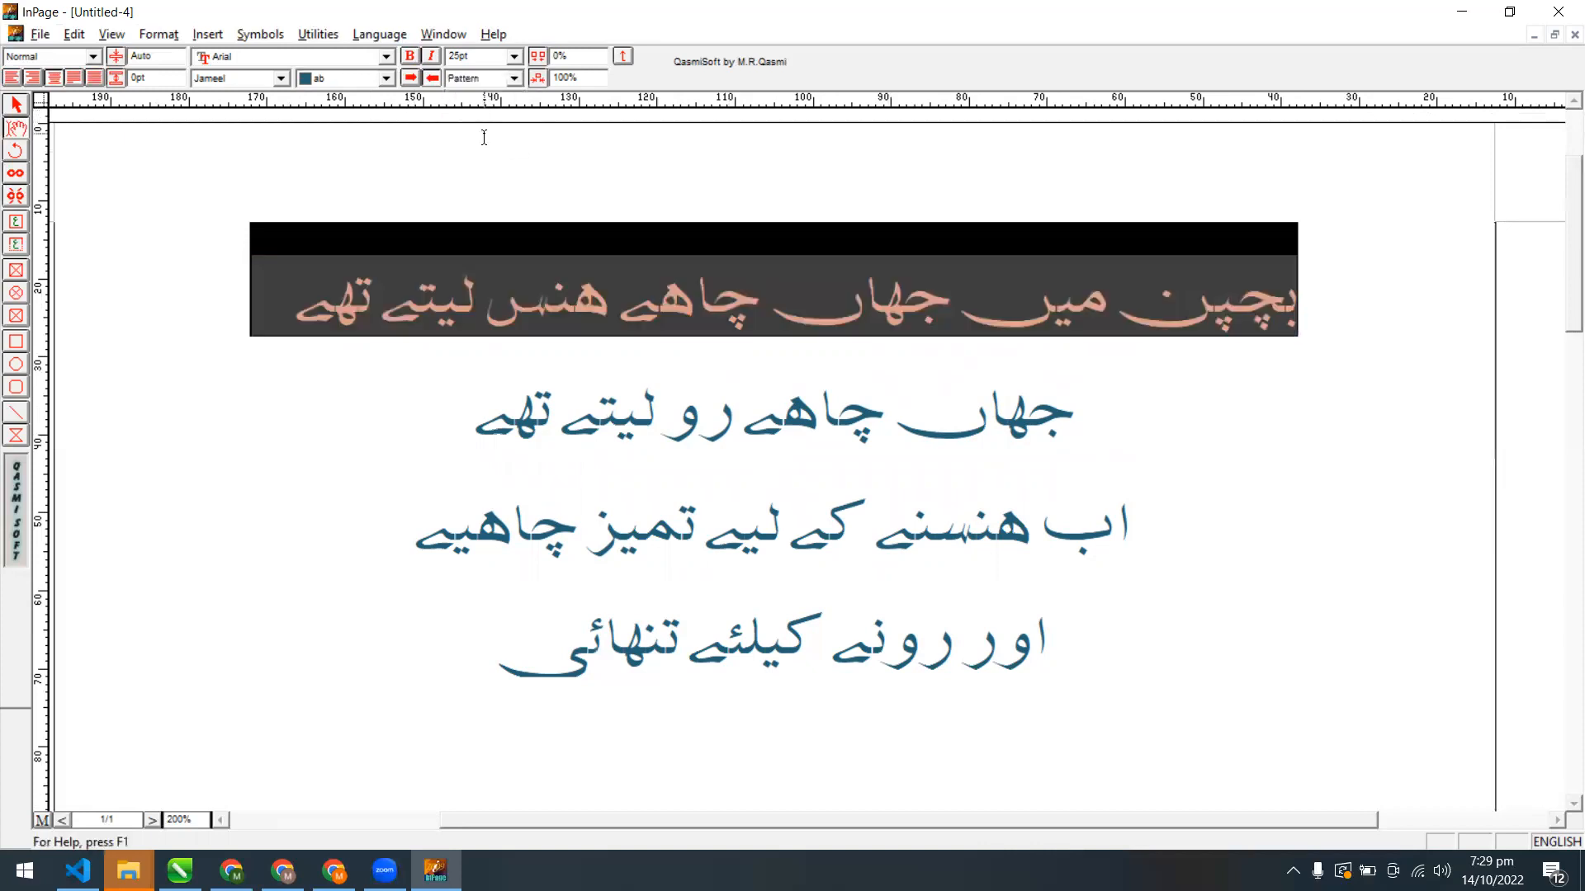
pyautogui.click(644, 385)
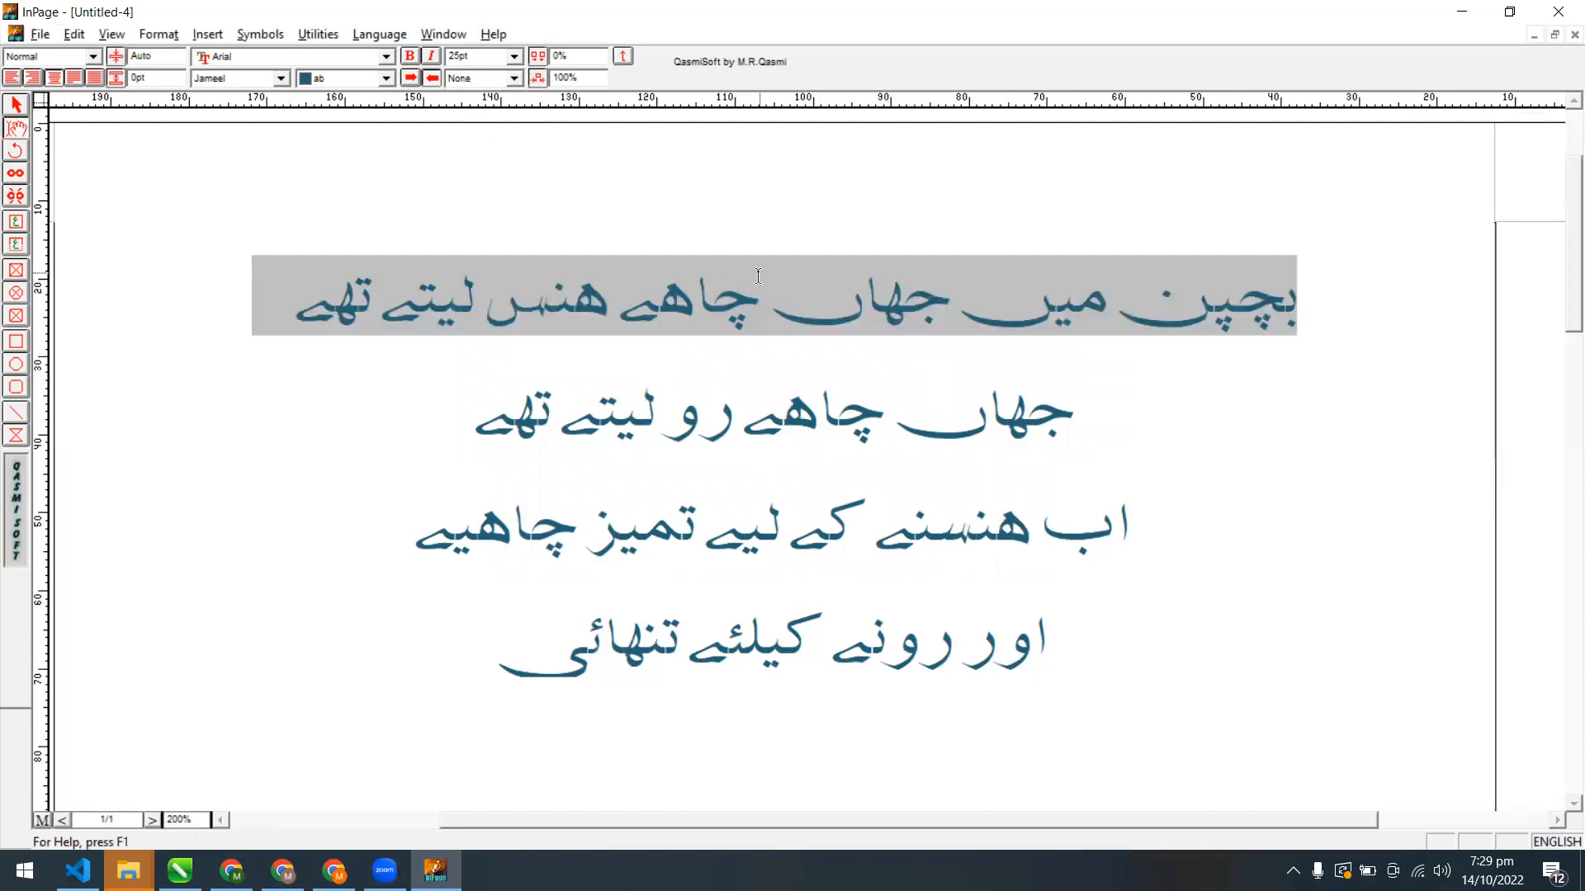
# Apply the Reverse text style to the first verse line and deselect it
pyautogui.moveTo(239, 309); pyautogui.dragTo(1301, 306)
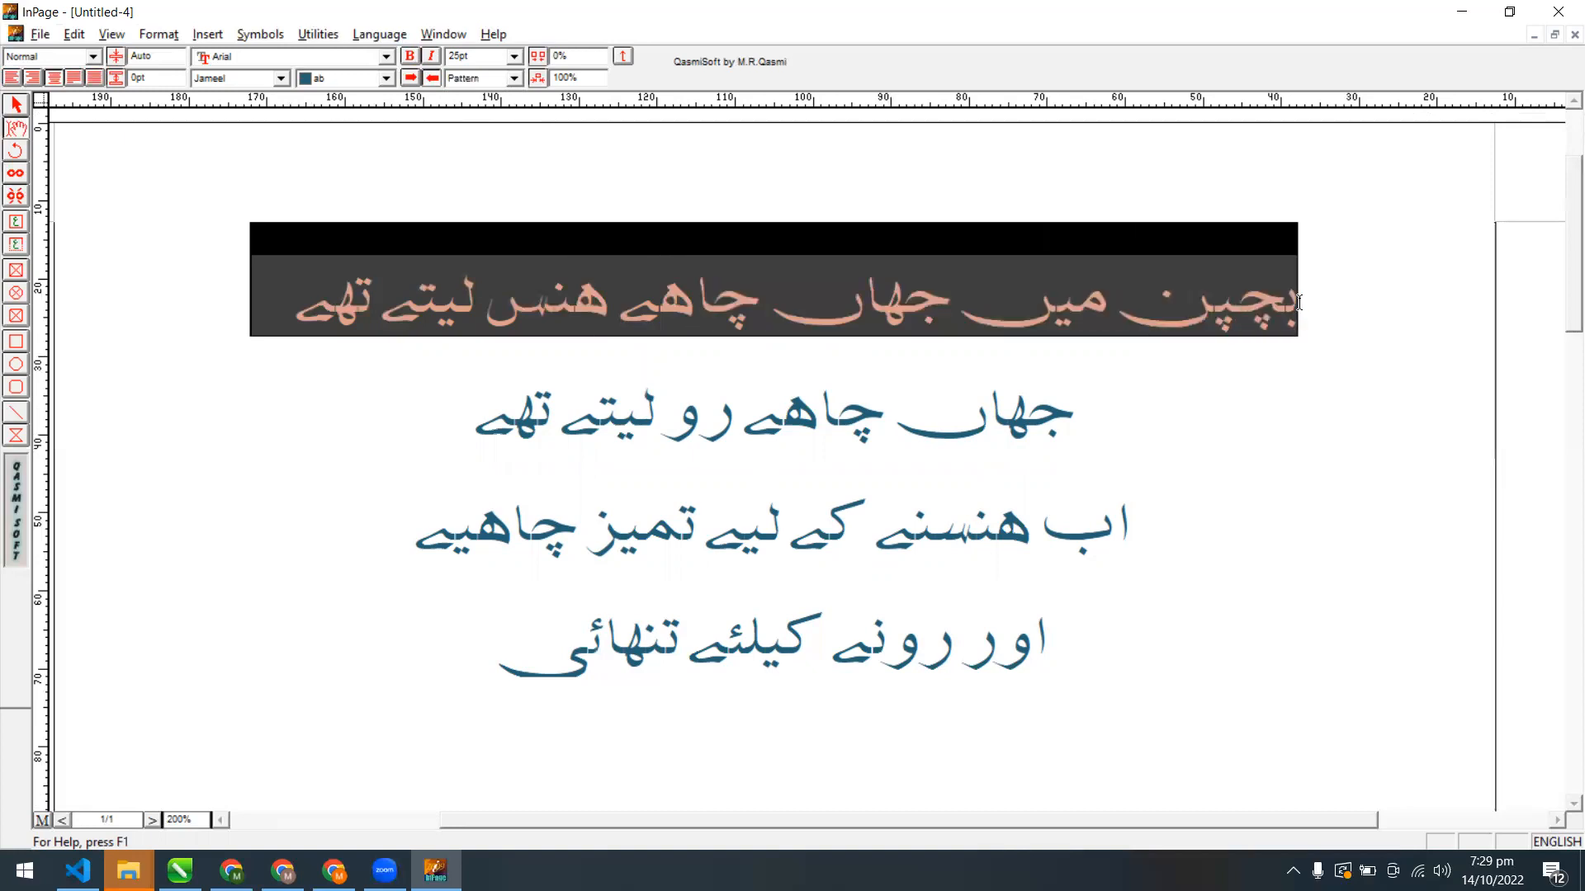
pyautogui.click(514, 78)
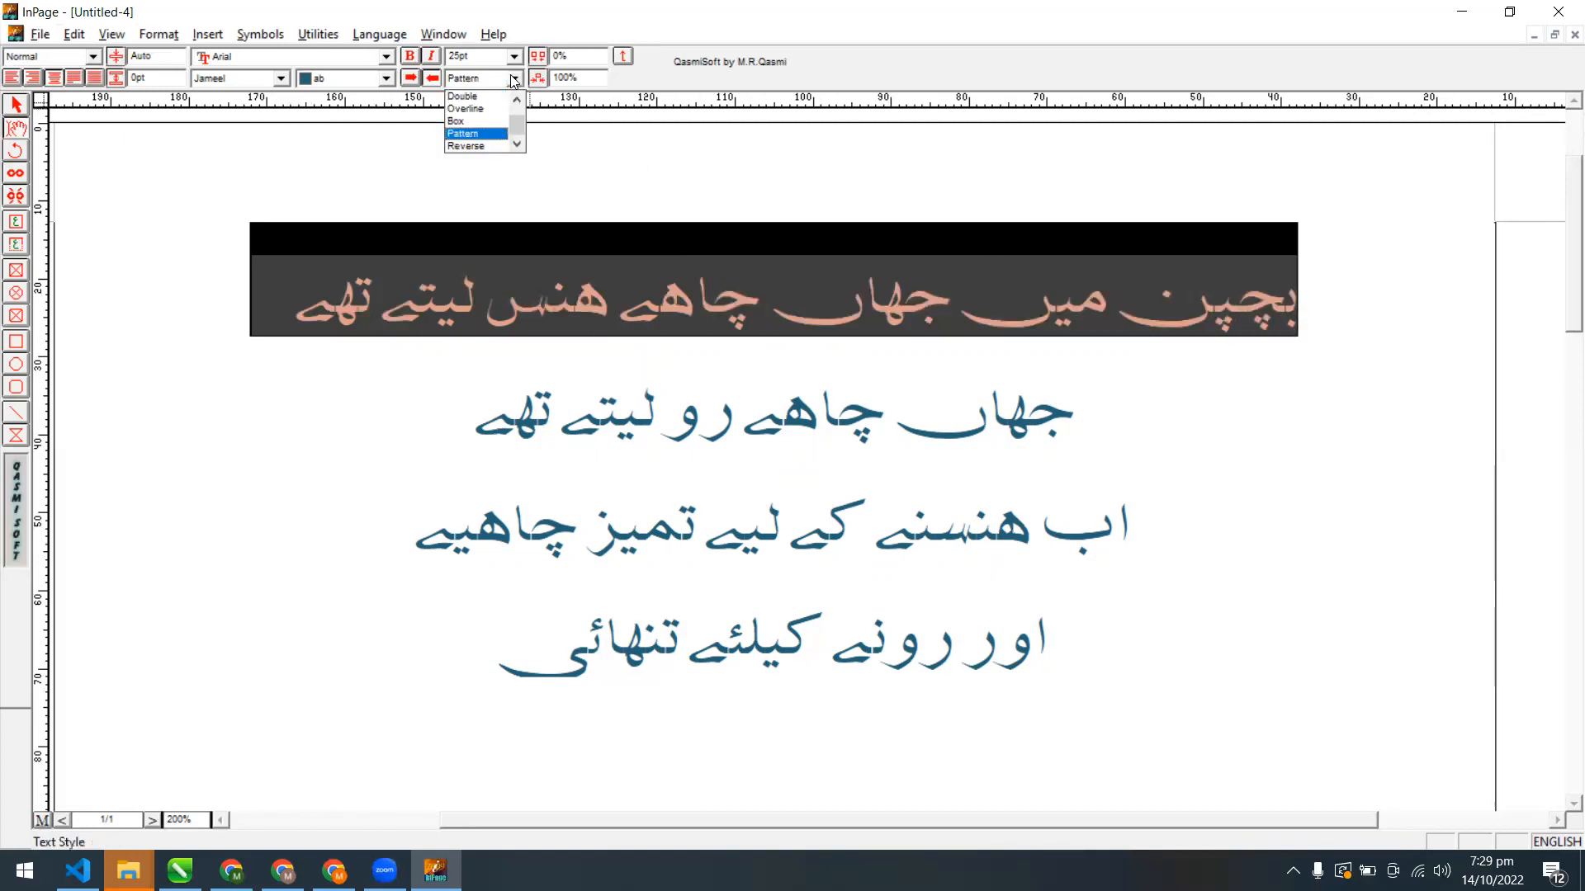
pyautogui.click(493, 147)
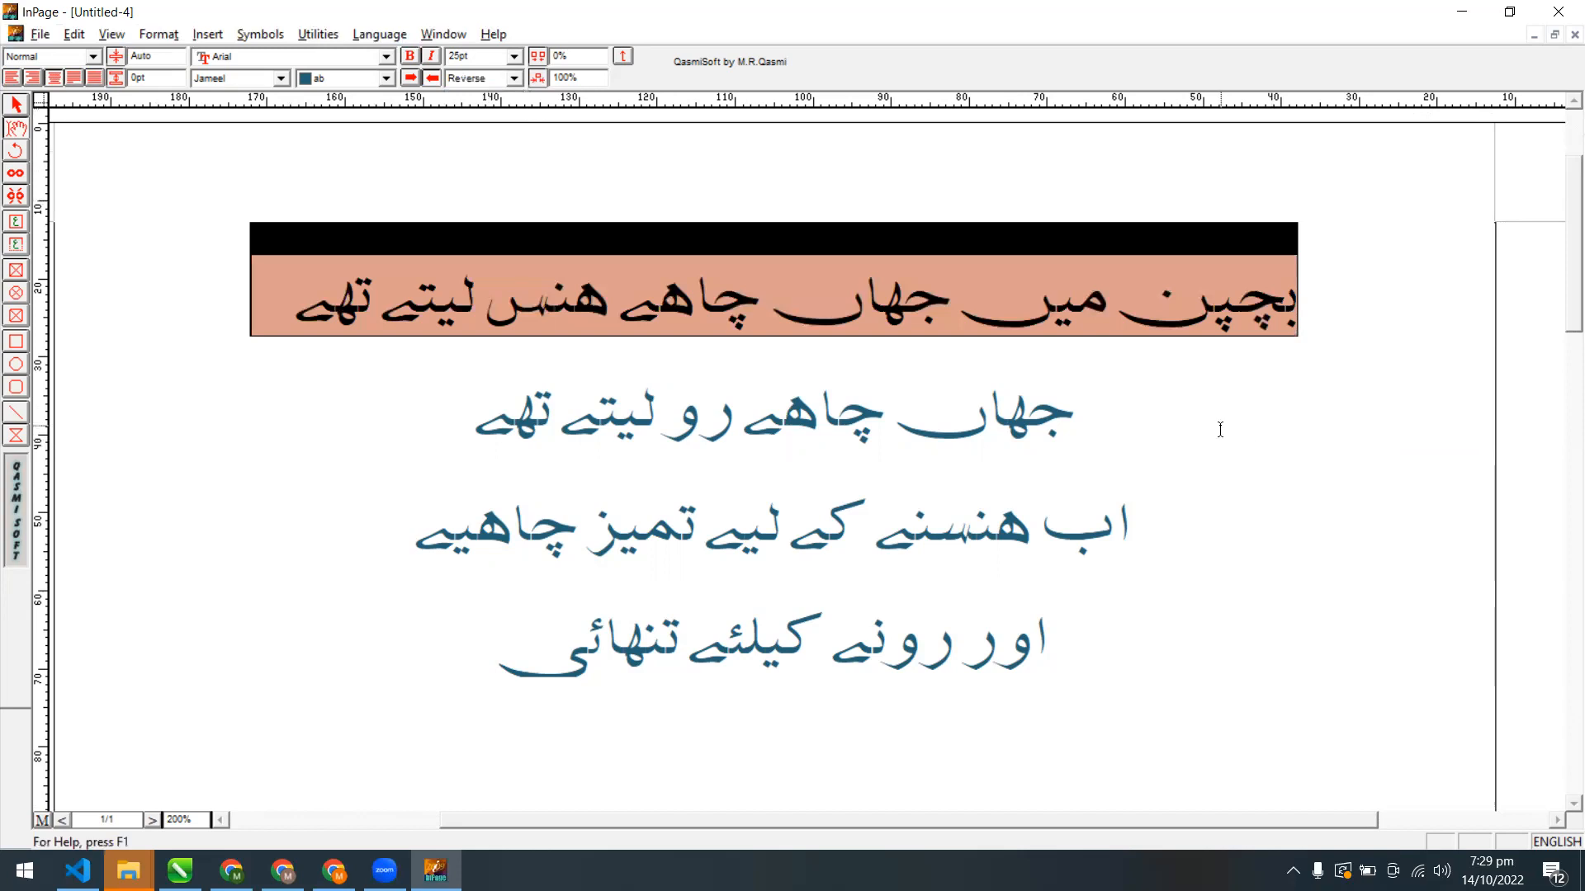
pyautogui.click(1175, 417)
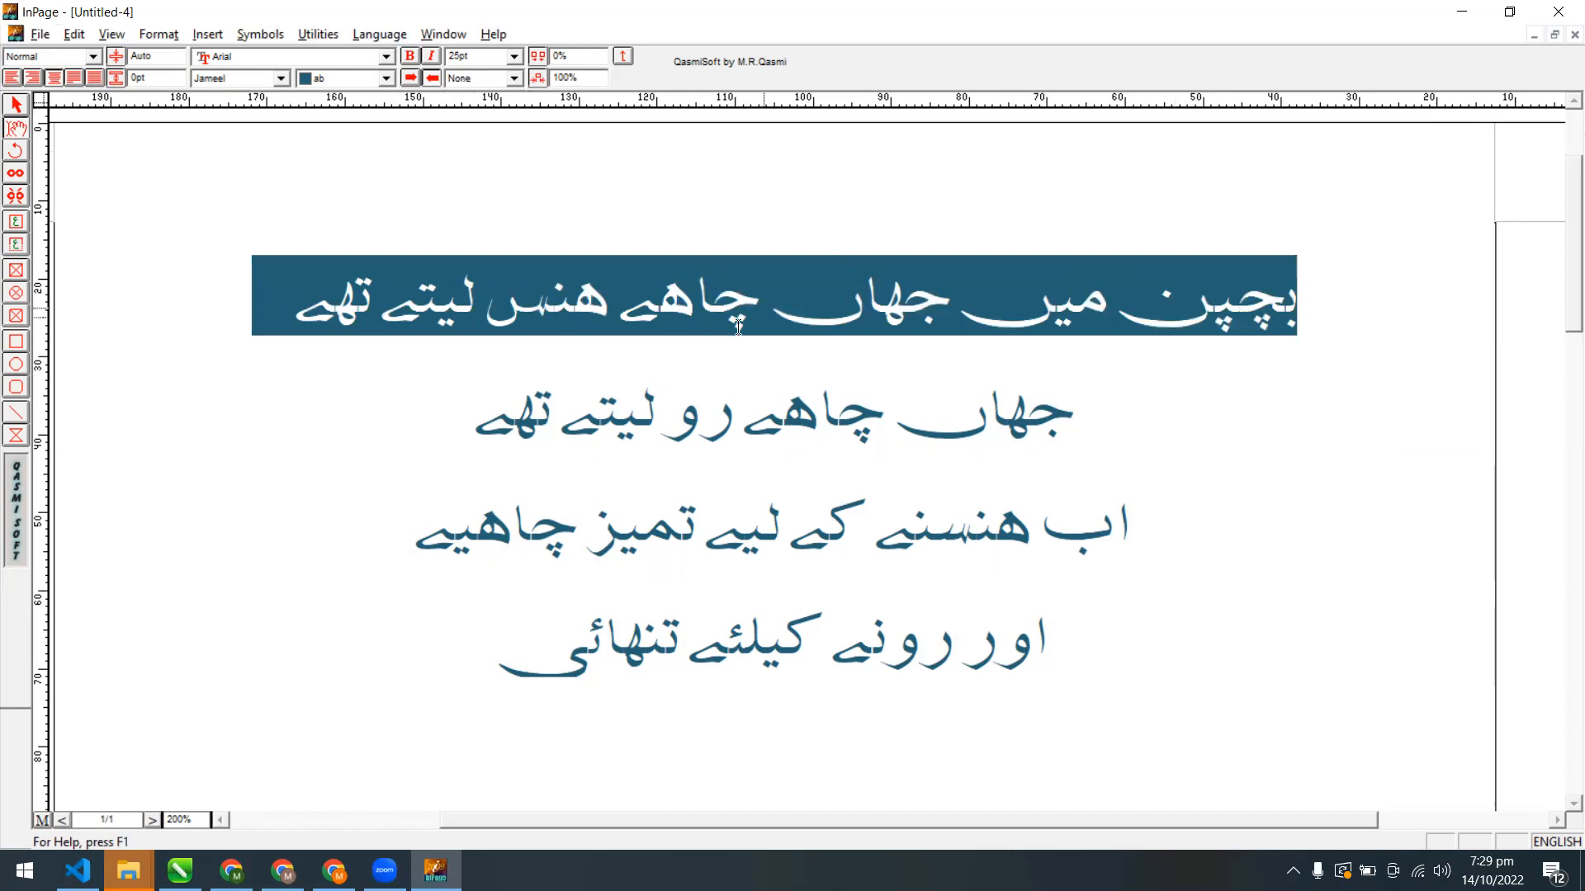
# Apply the Reverse text style to the remaining three verse lines and deselect them
pyautogui.moveTo(1135, 439); pyautogui.dragTo(466, 656)
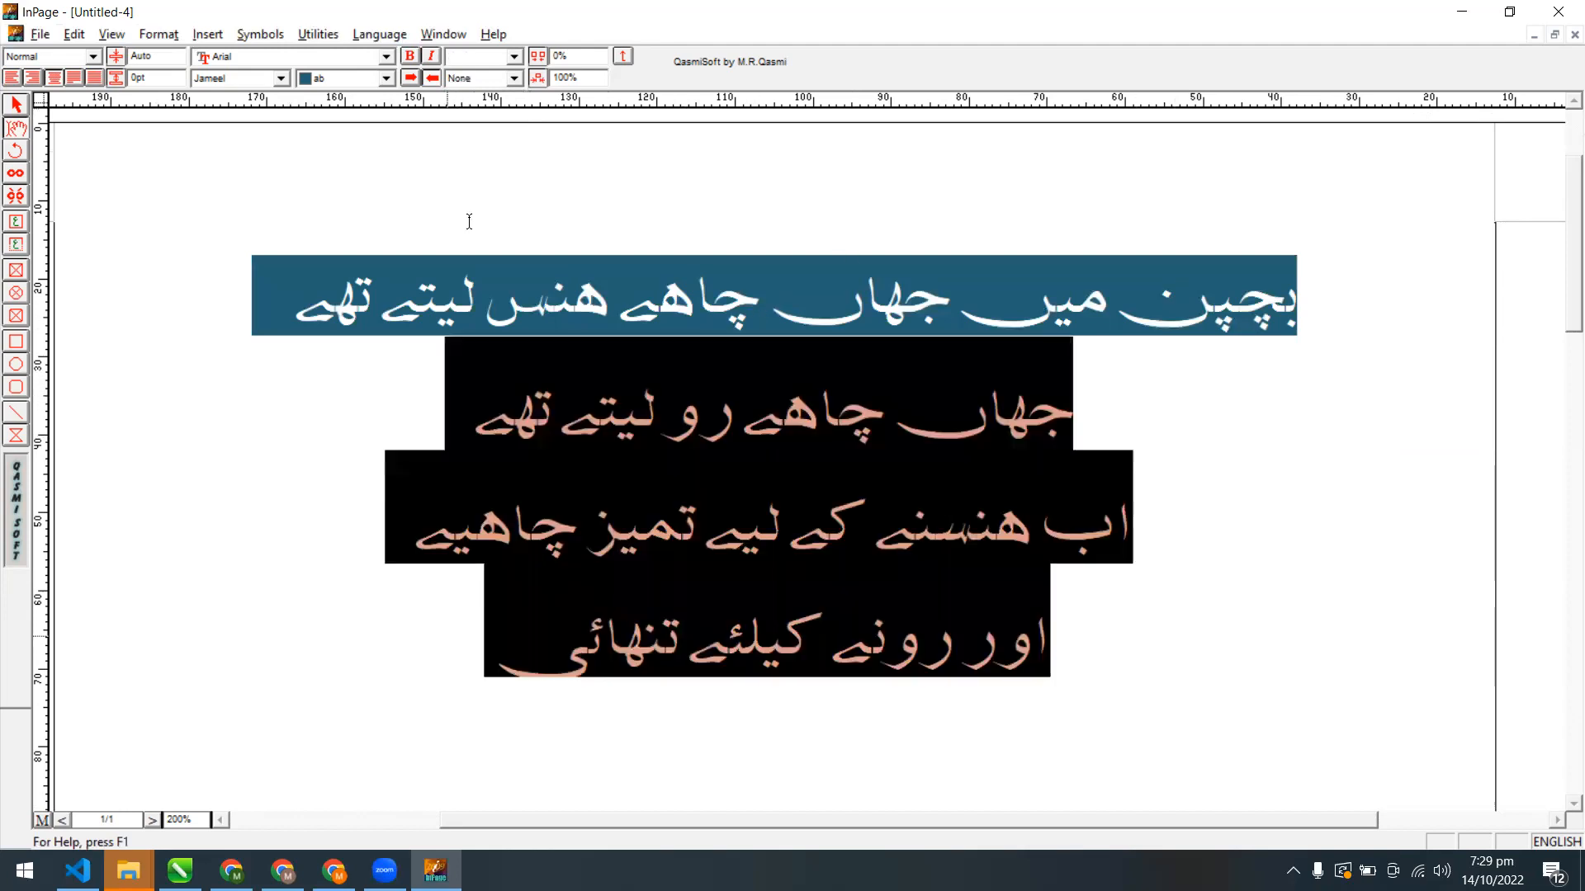
pyautogui.click(514, 78)
pyautogui.click(517, 144)
pyautogui.click(517, 145)
pyautogui.click(495, 147)
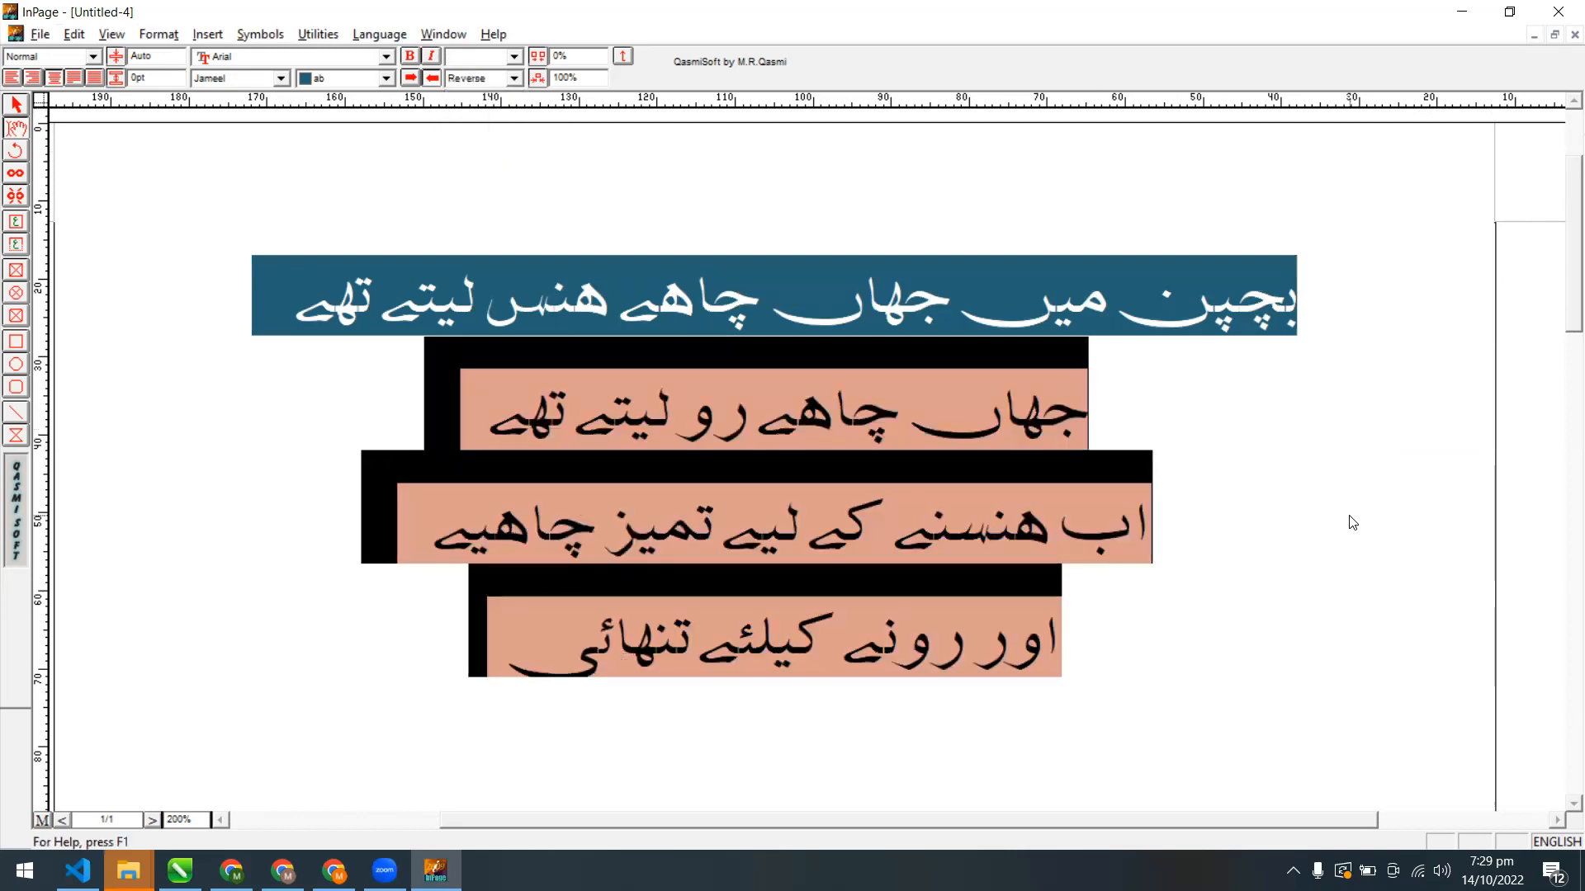
pyautogui.click(1355, 548)
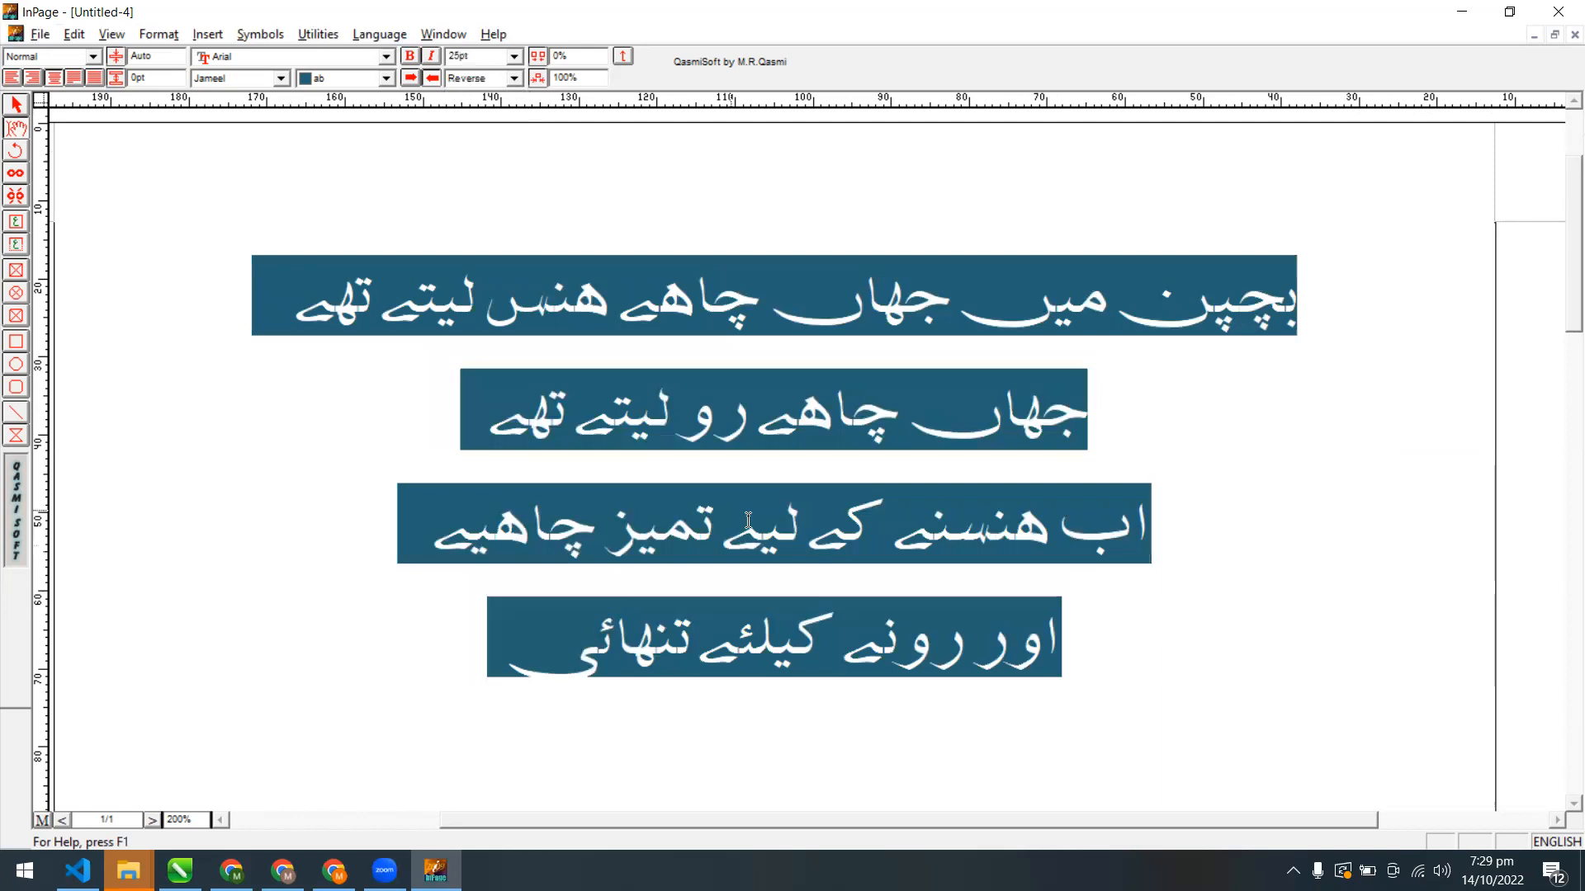
# Select all four verse lines and set their text style to None
pyautogui.hotkey('shift', 'Left')
pyautogui.moveTo(712, 499); pyautogui.dragTo(1310, 329)
pyautogui.click(513, 78)
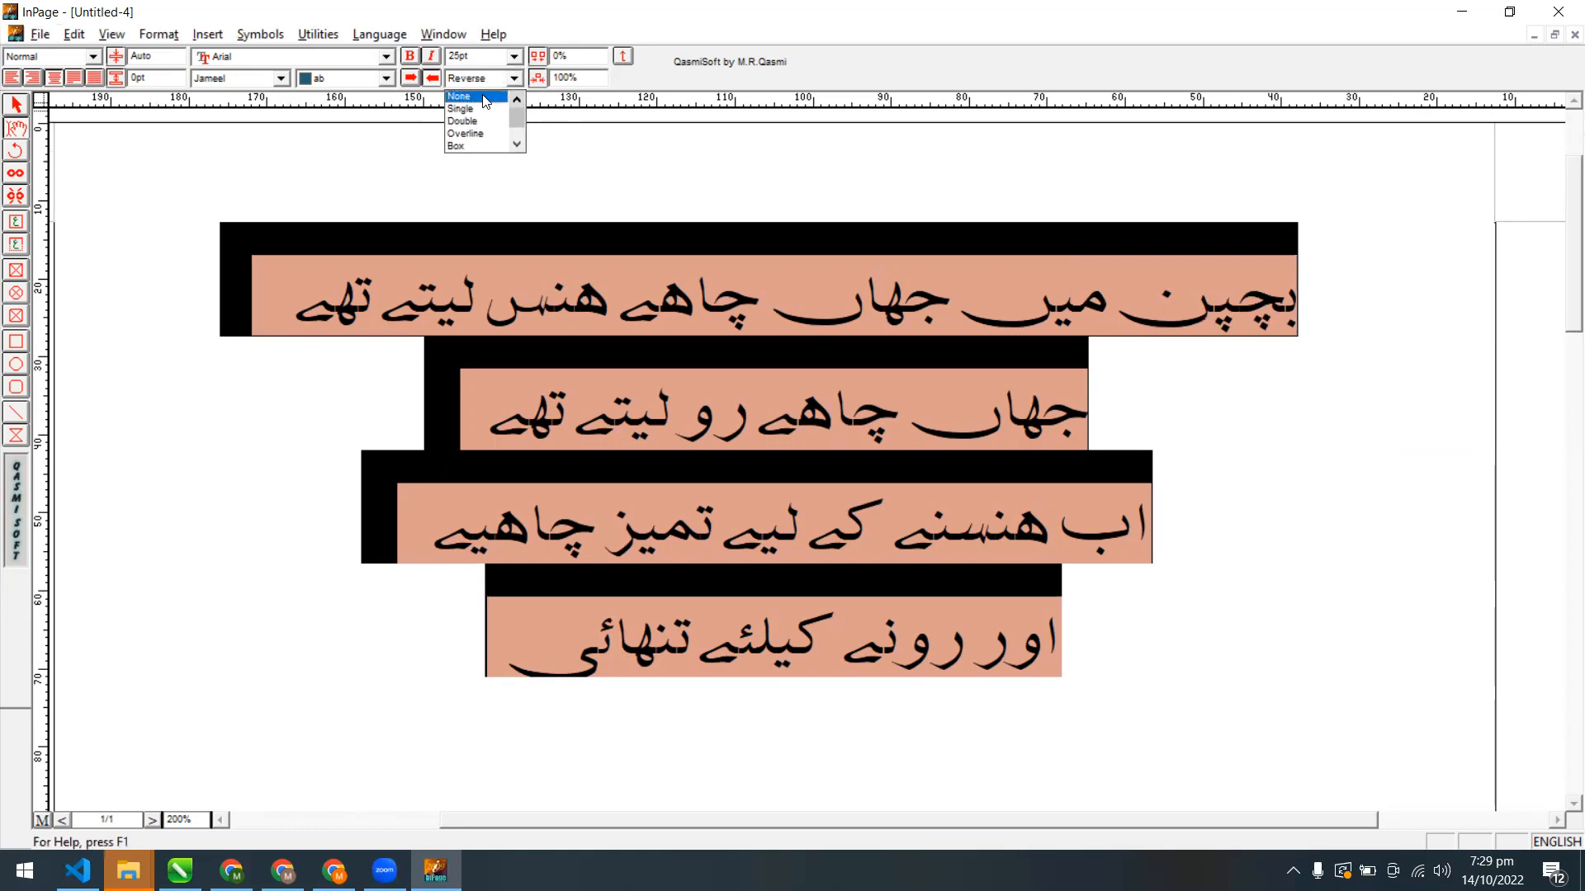
pyautogui.click(483, 96)
pyautogui.click(385, 78)
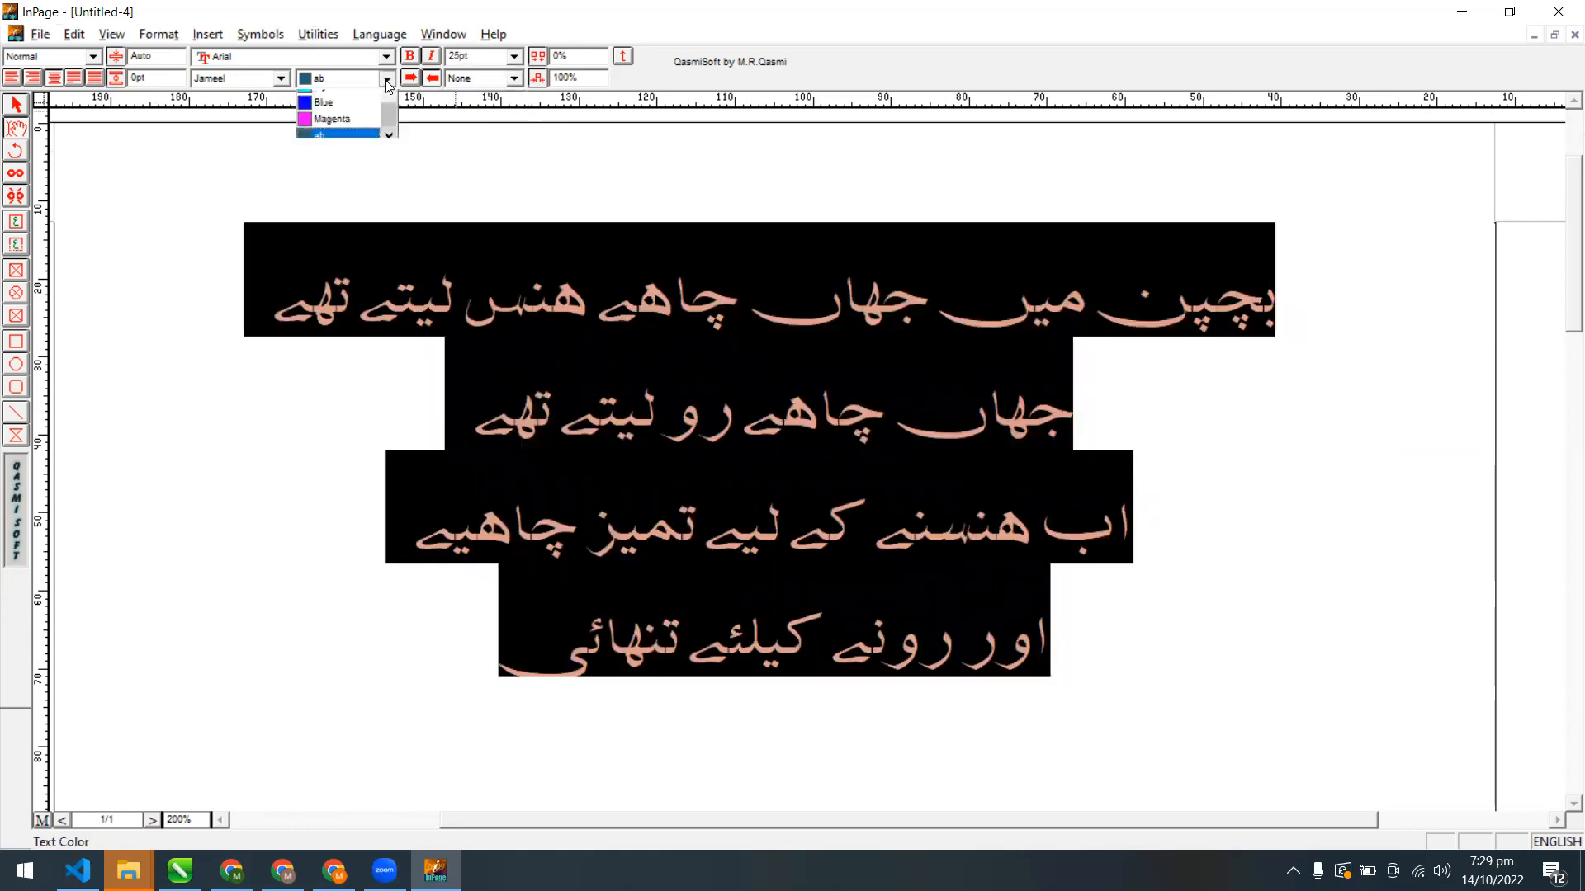
pyautogui.click(389, 99)
pyautogui.click(388, 100)
pyautogui.click(389, 100)
pyautogui.click(389, 100)
pyautogui.click(389, 100)
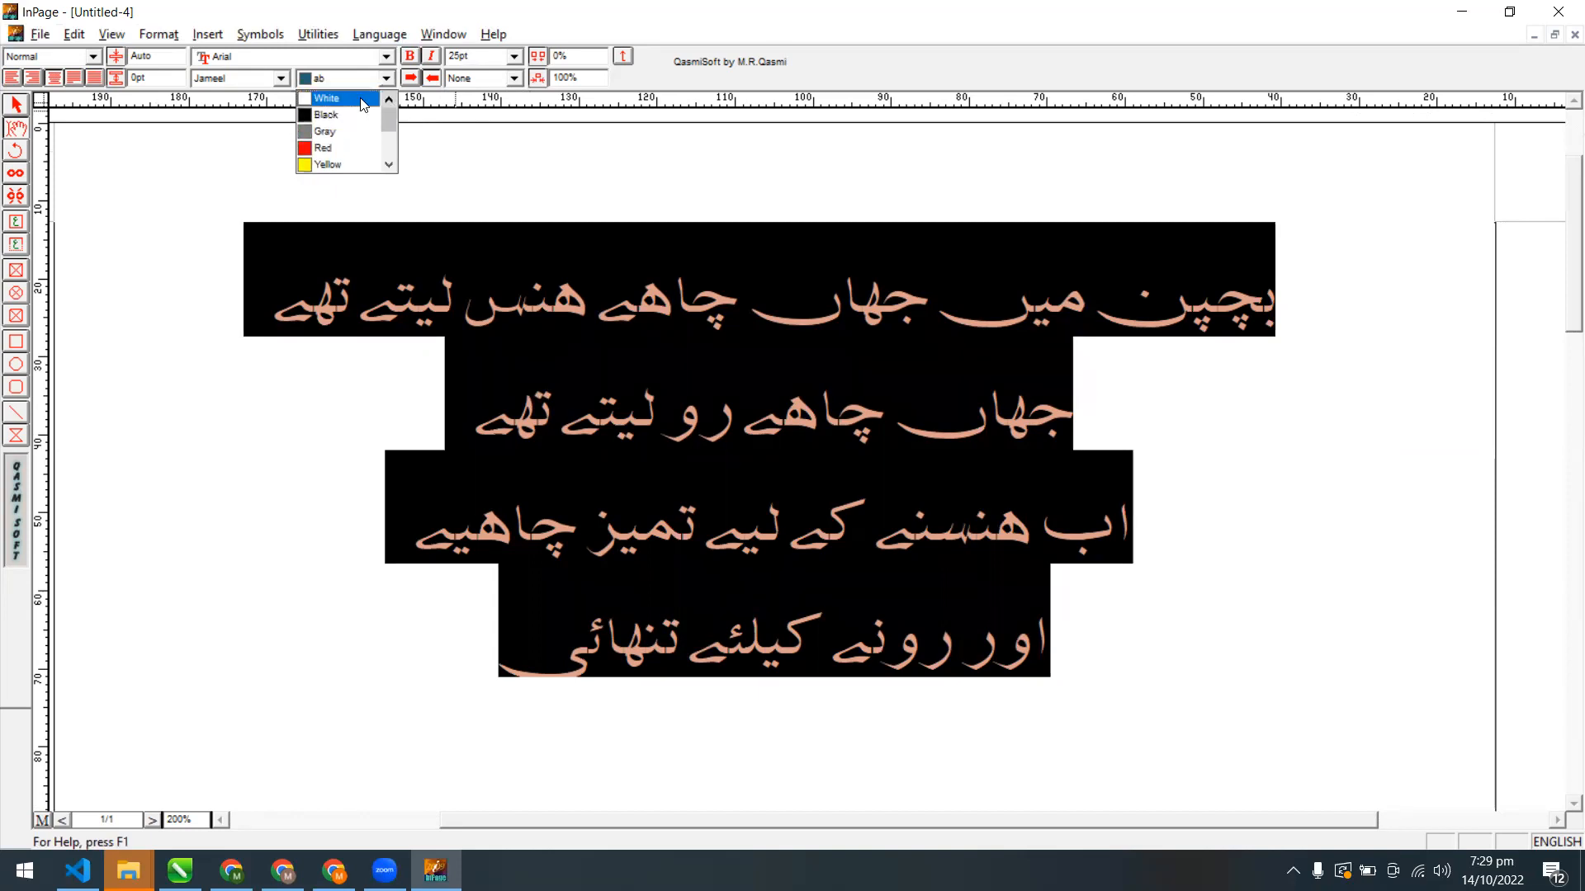
pyautogui.click(545, 142)
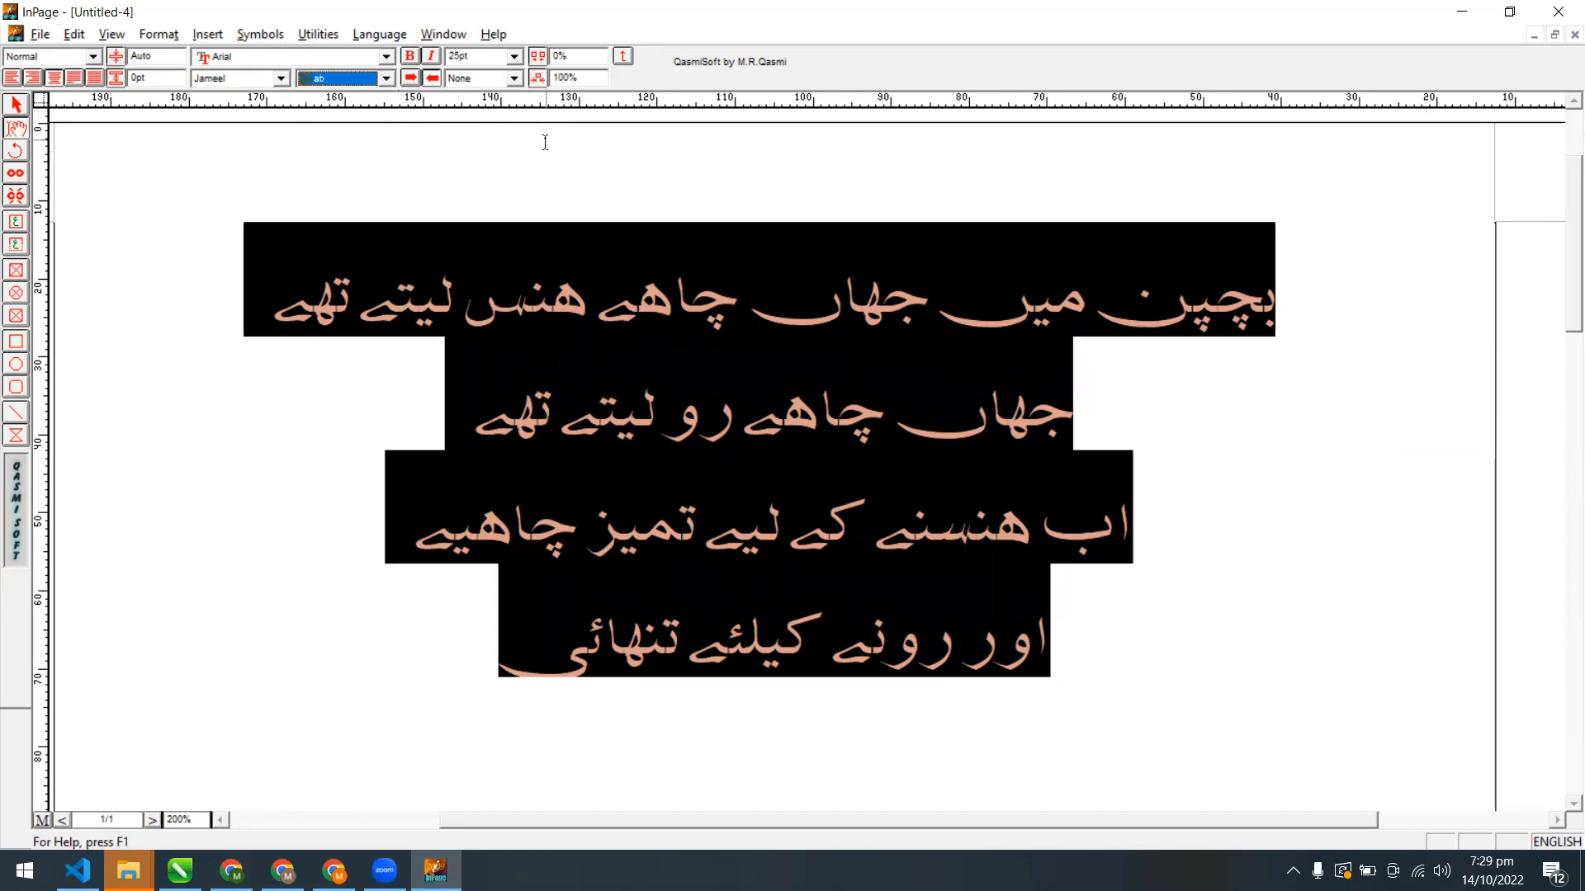
# Set the selected verse's character spacing to 100% and check the result across the whole page
pyautogui.doubleClick(566, 53)
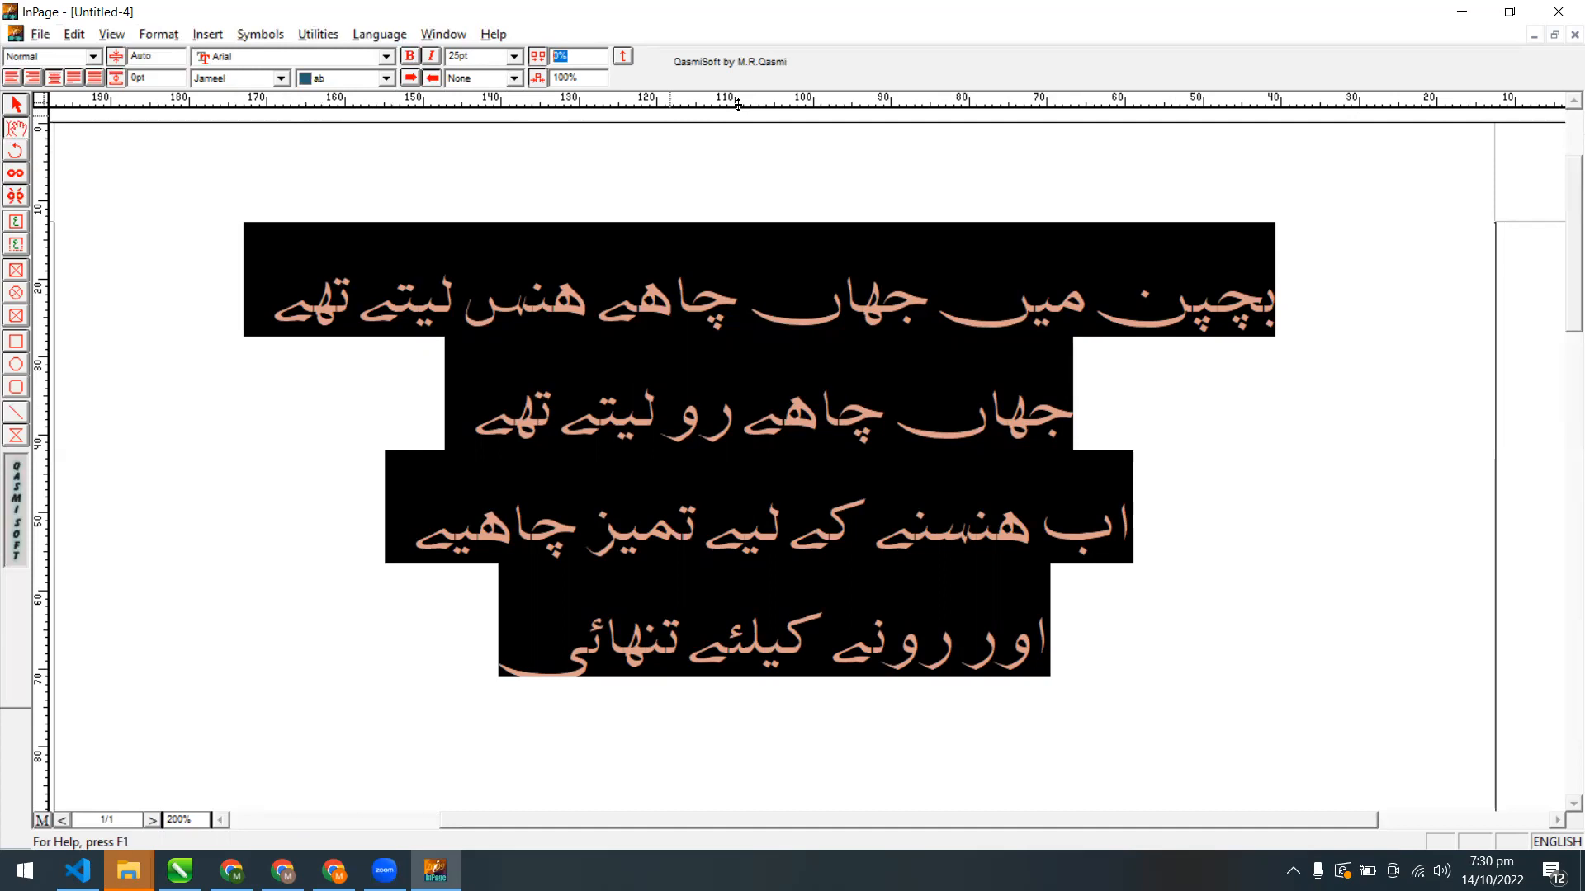
pyautogui.write('100')
pyautogui.press('Return')
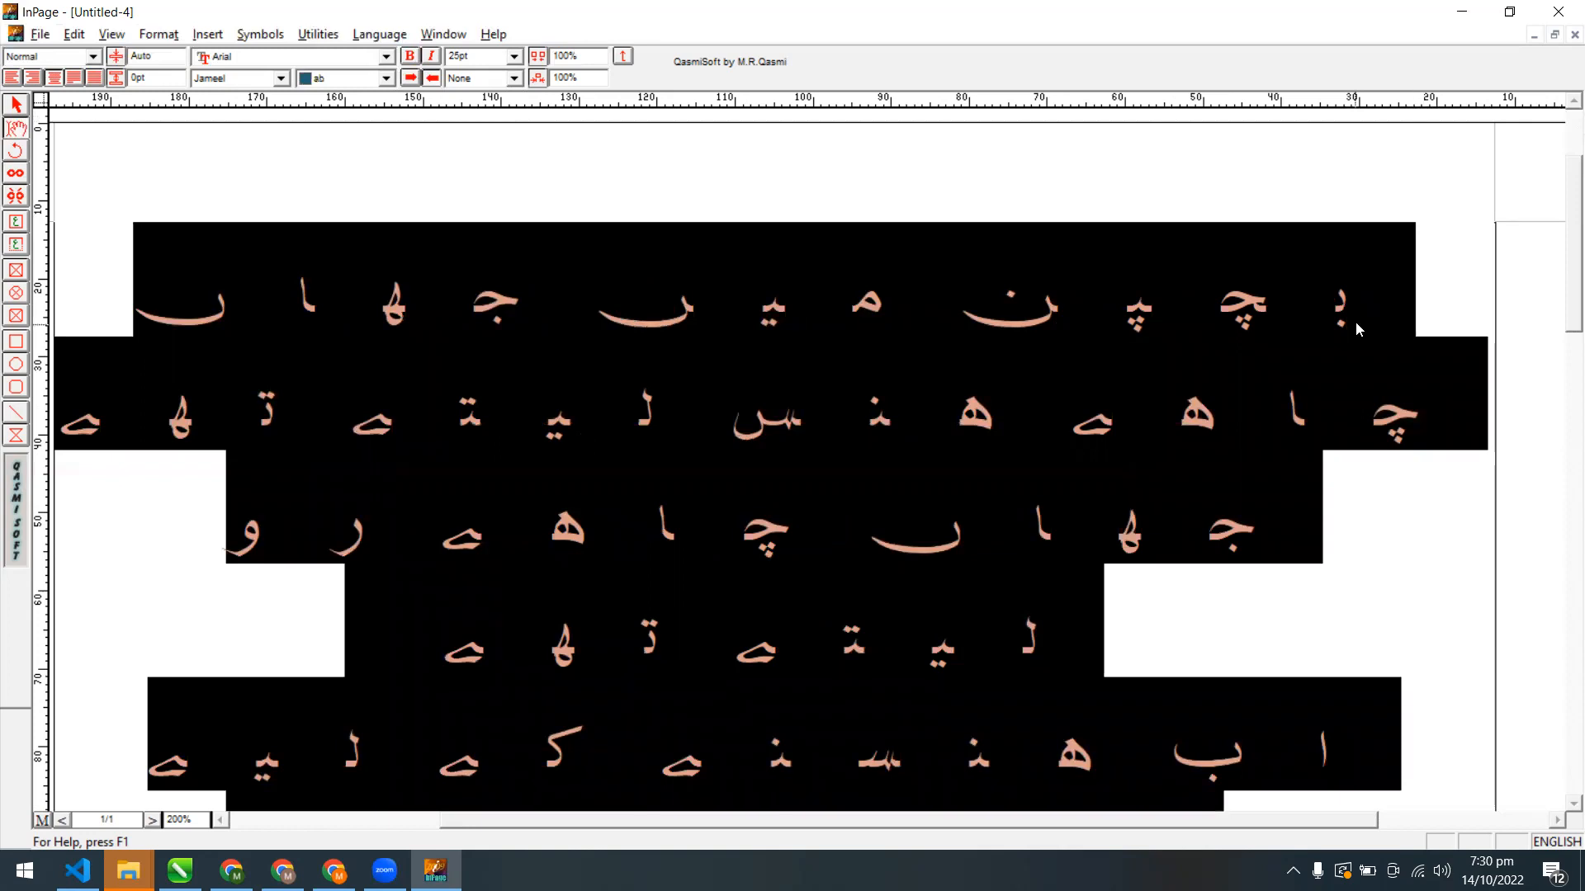
pyautogui.hotkey('ctrl', '0')
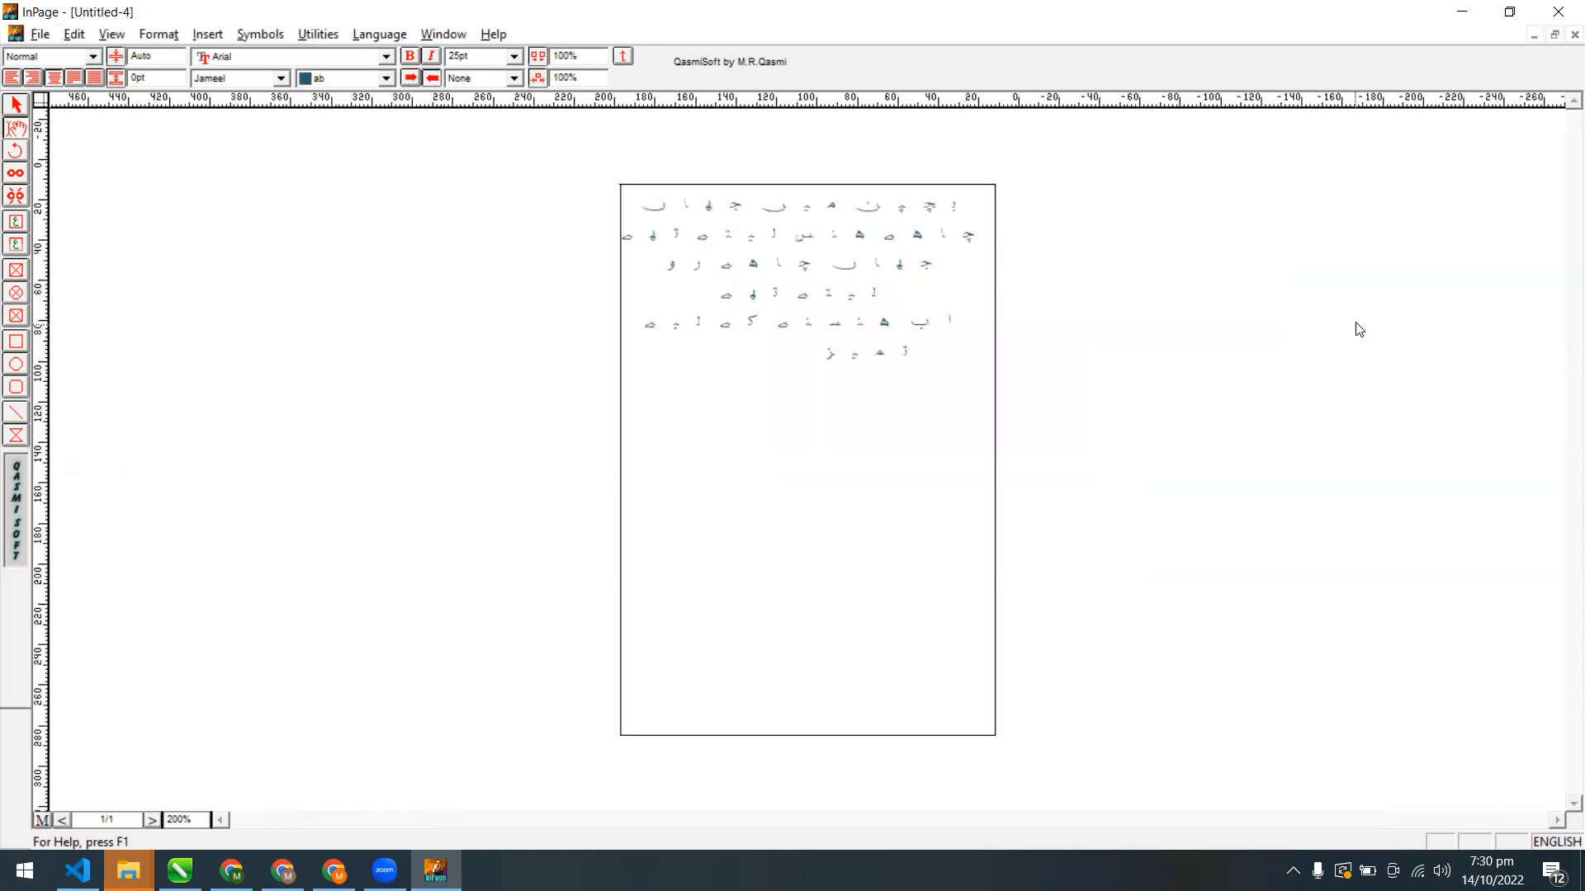
pyautogui.hotkey('ctrl', '1')
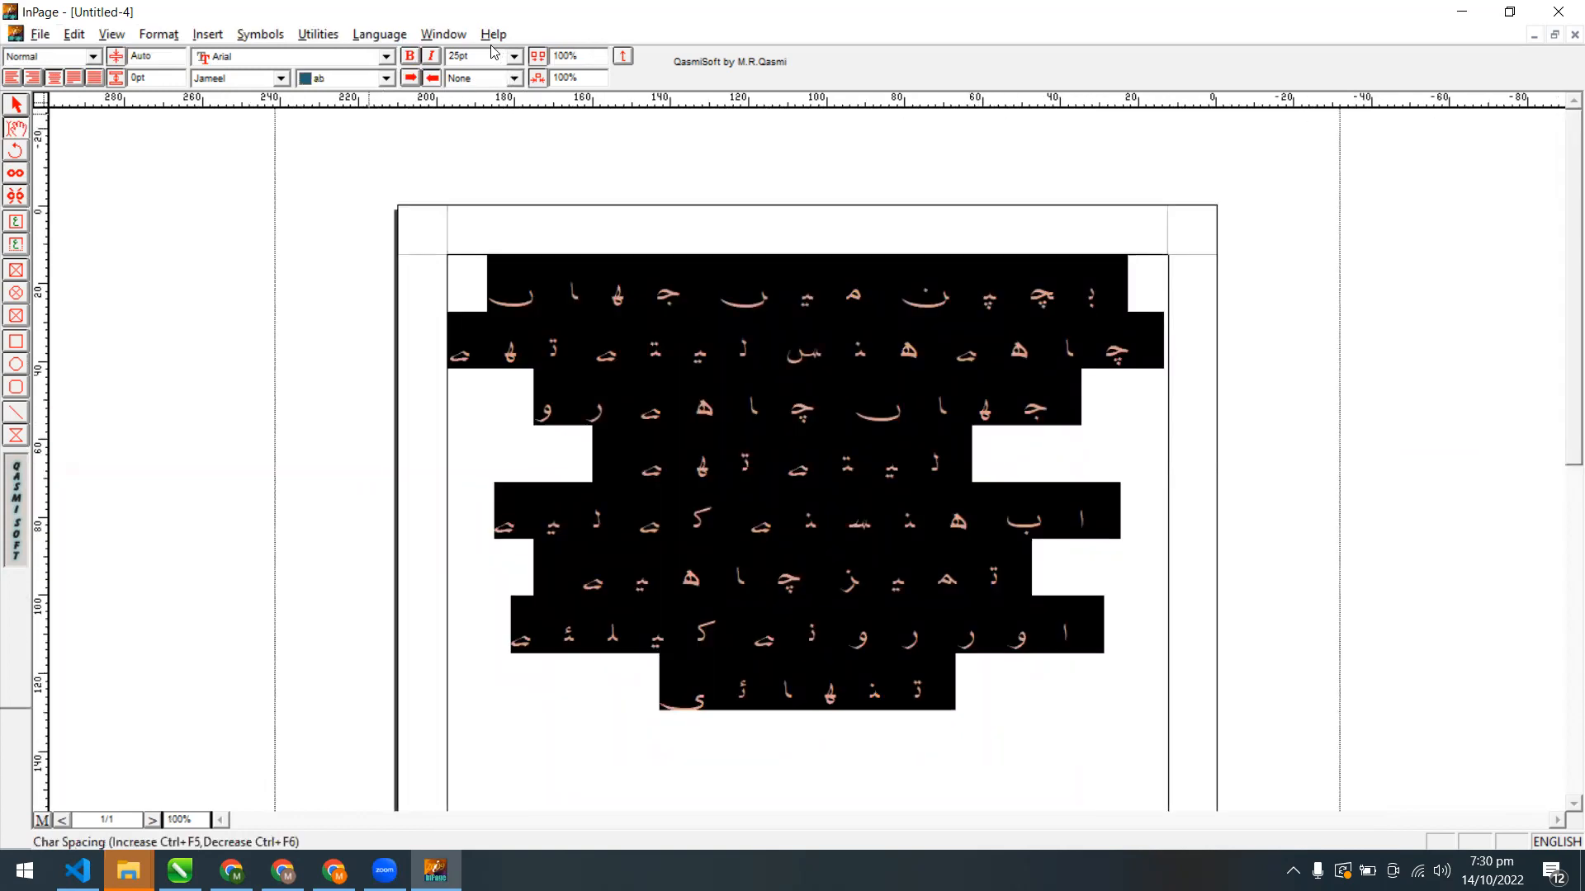
# Set the verse's character spacing back to 0%
pyautogui.click(597, 57)
pyautogui.write('0')
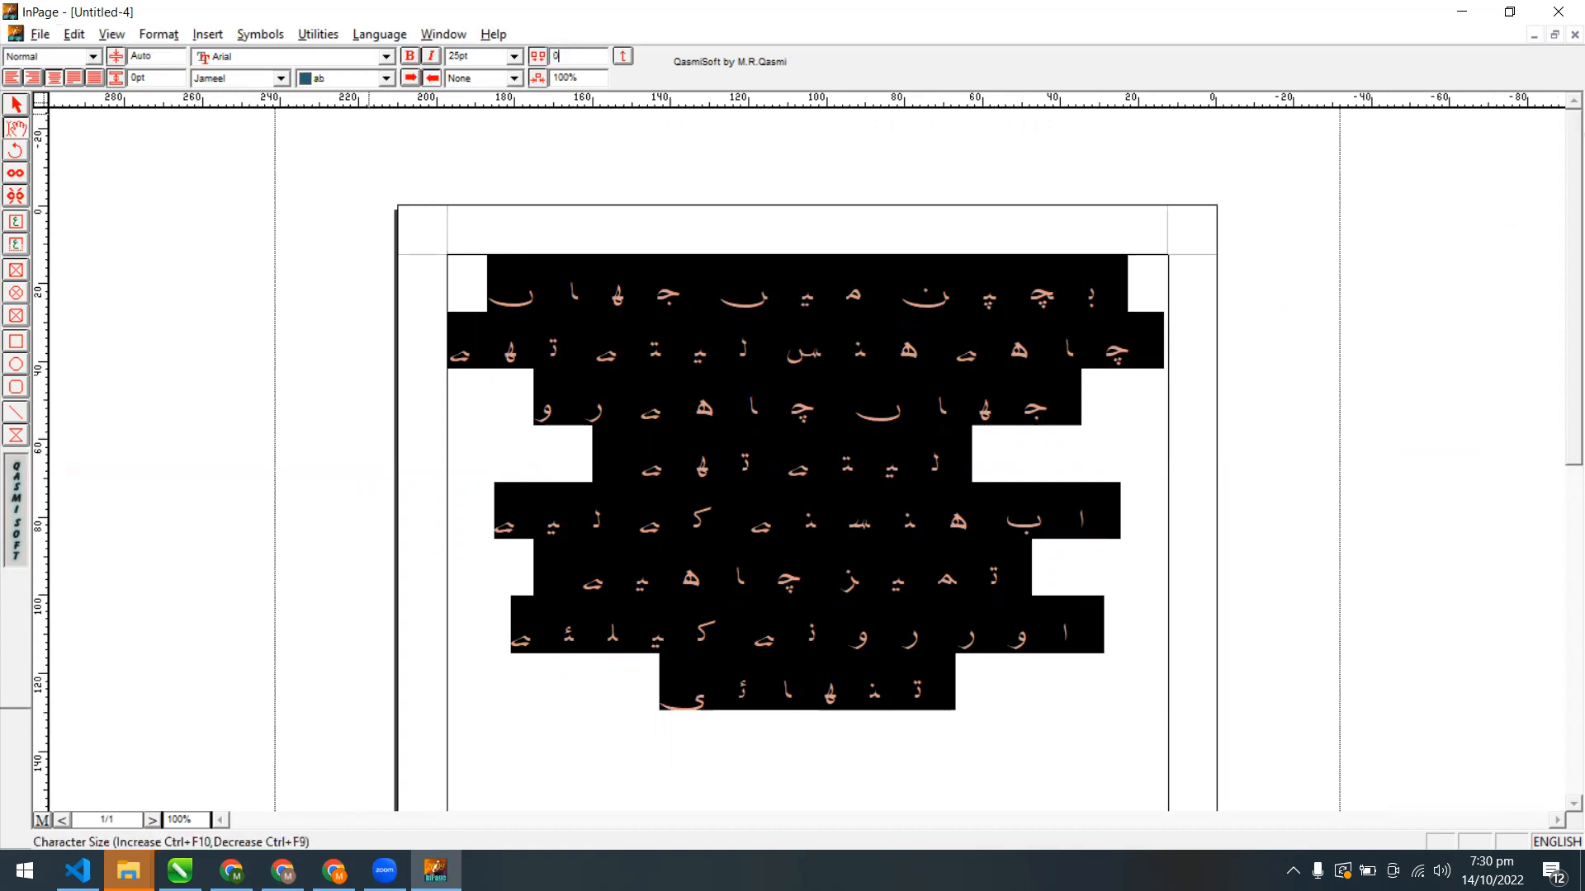
pyautogui.press('Return')
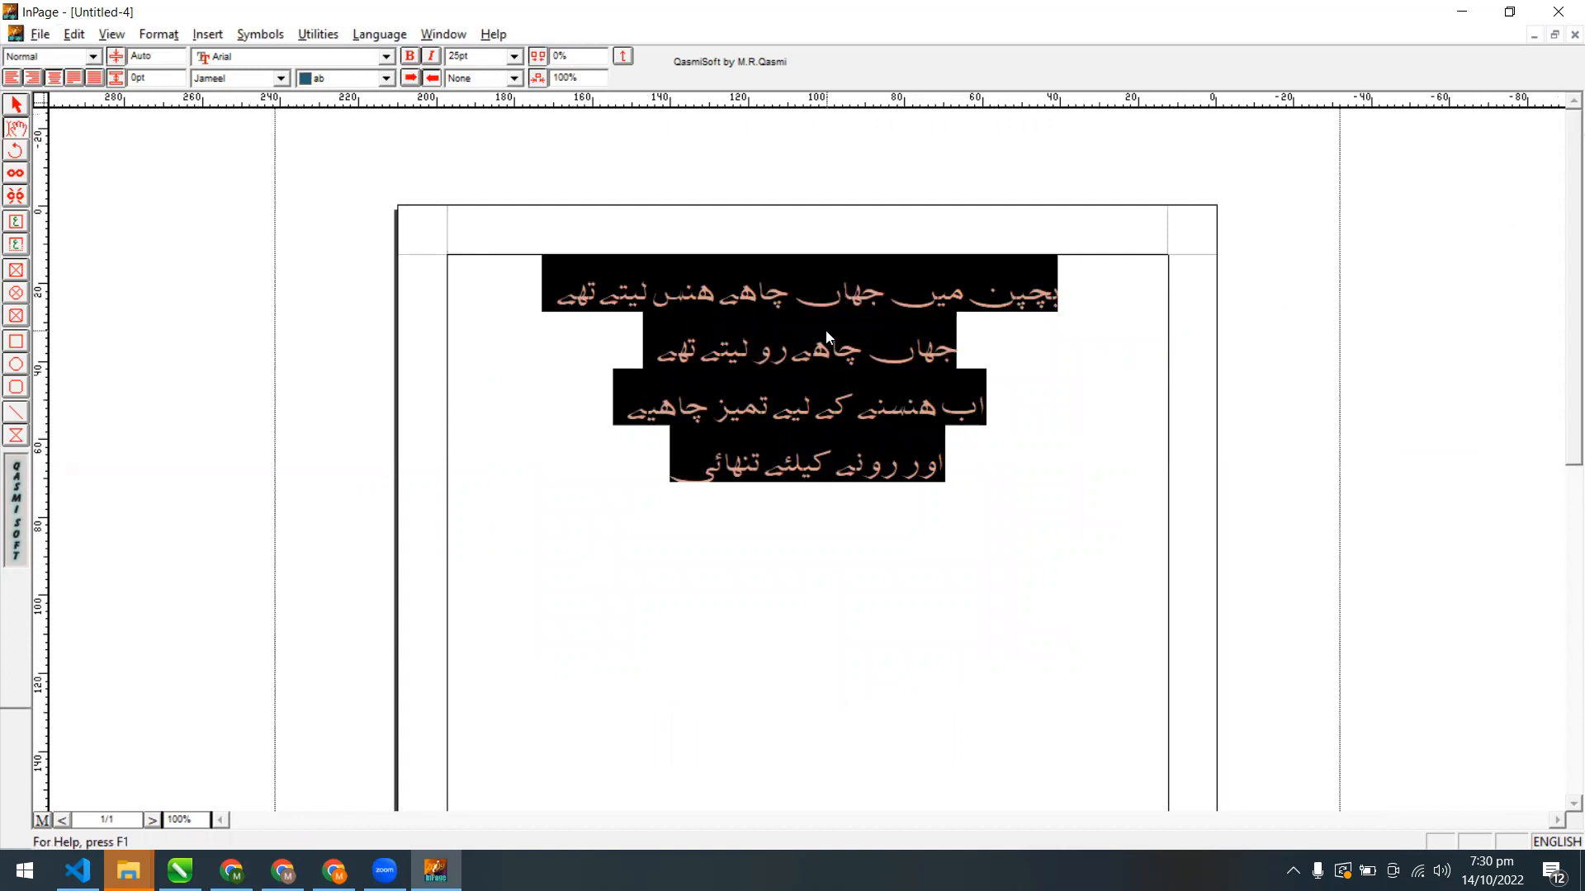
# Set the character scaling of the selected verse to 200%
pyautogui.click(578, 78)
pyautogui.write('200')
pyautogui.press('Return')
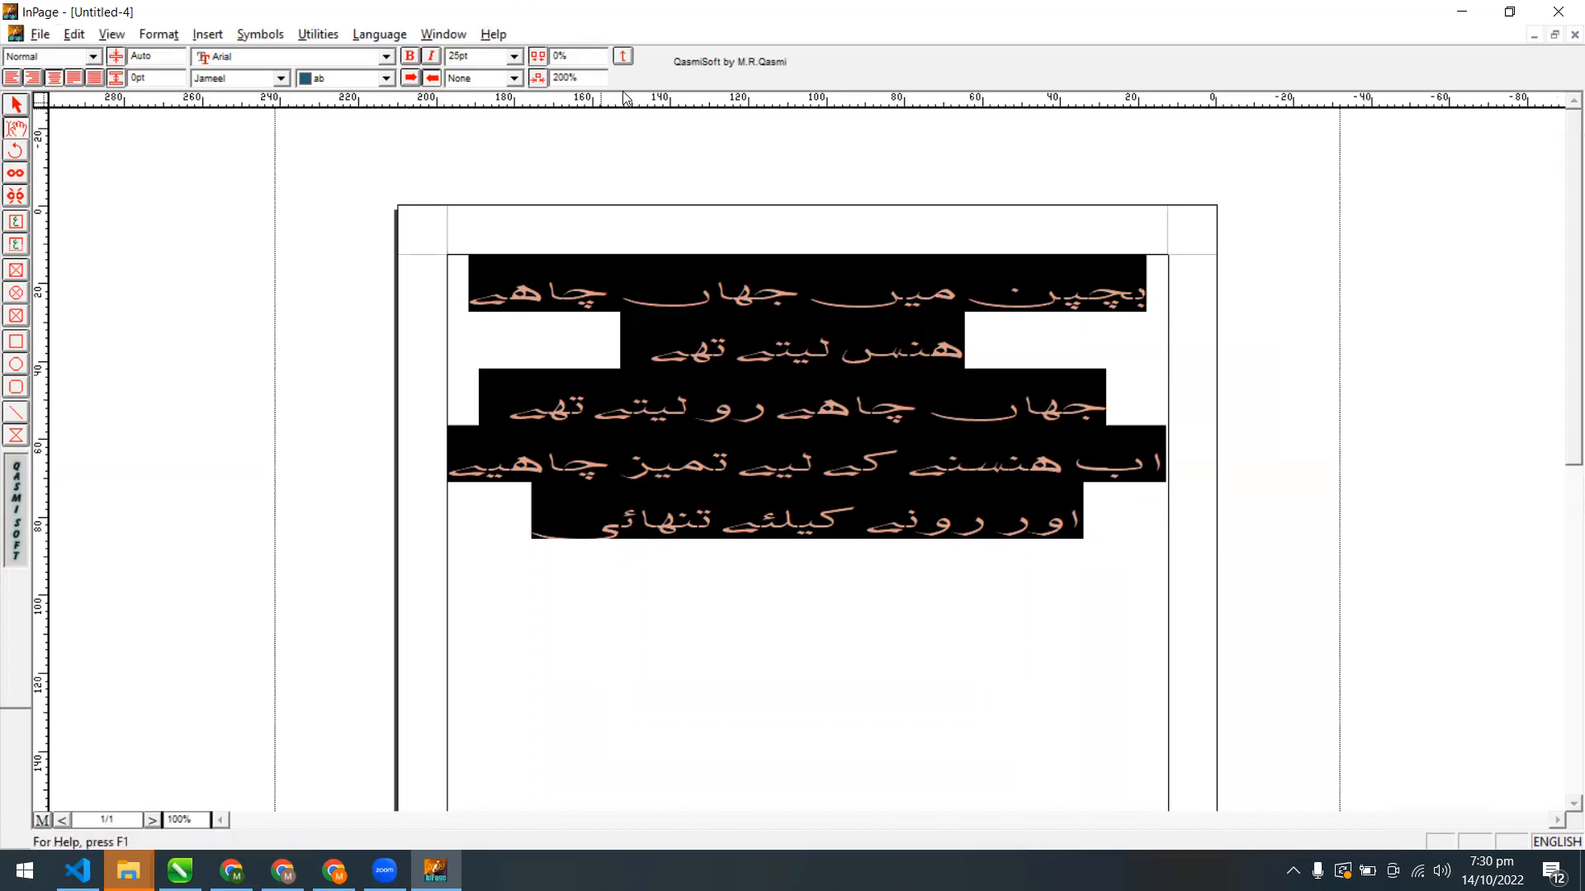
# Restore the verse's character scaling to 100%
pyautogui.doubleClick(568, 72)
pyautogui.write('1')
pyautogui.press('Return')
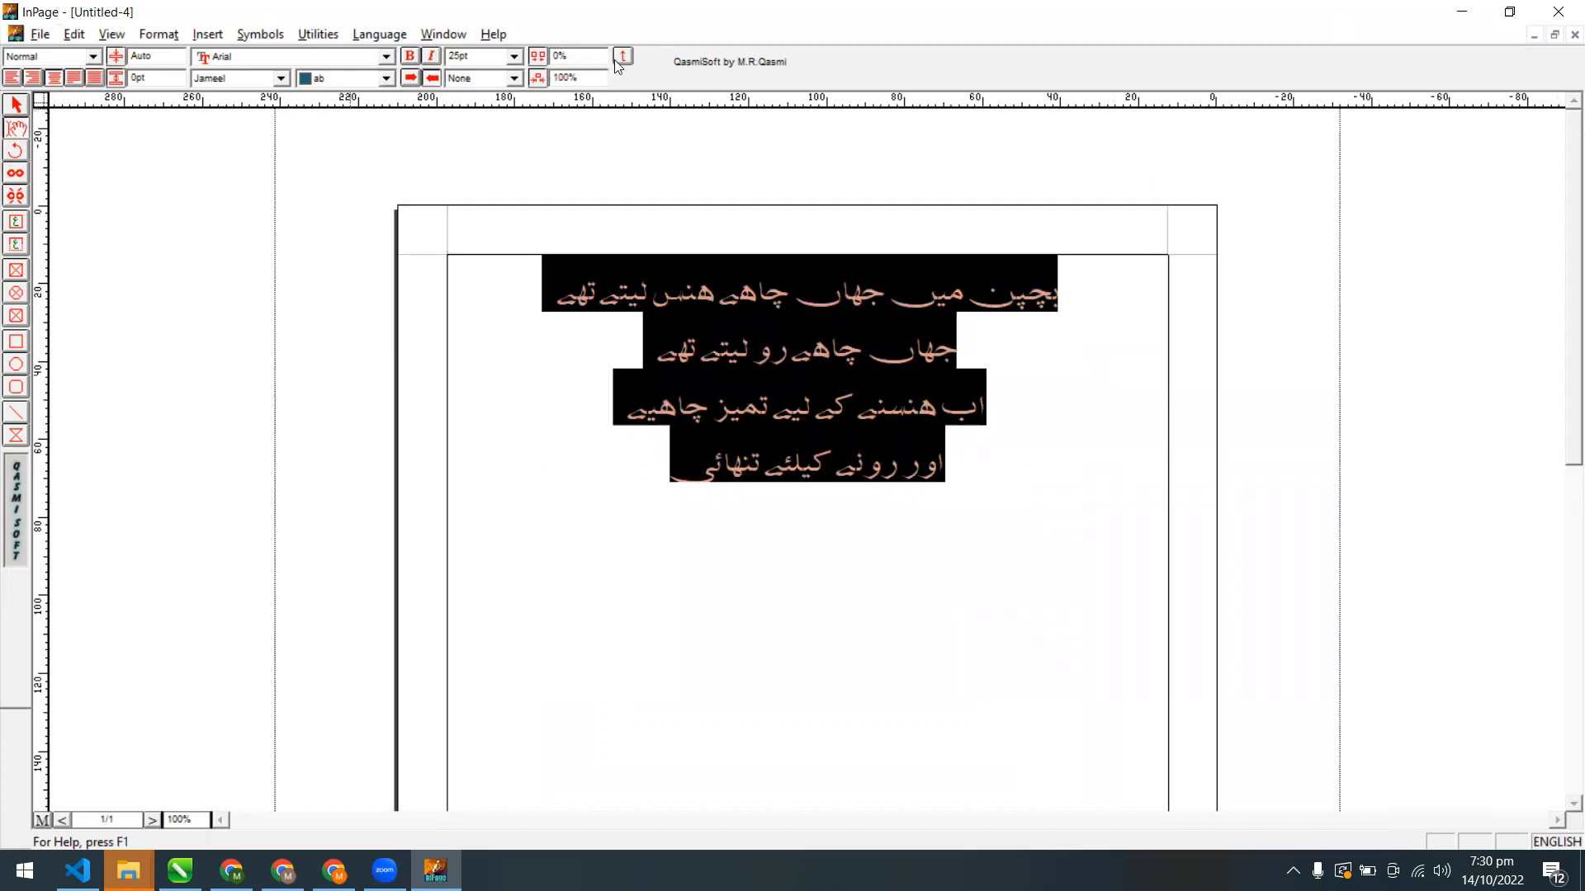
# Place two tab stops on either side of the verse at about 187 mm and 26 mm, and leave tab editing
pyautogui.press('Escape')
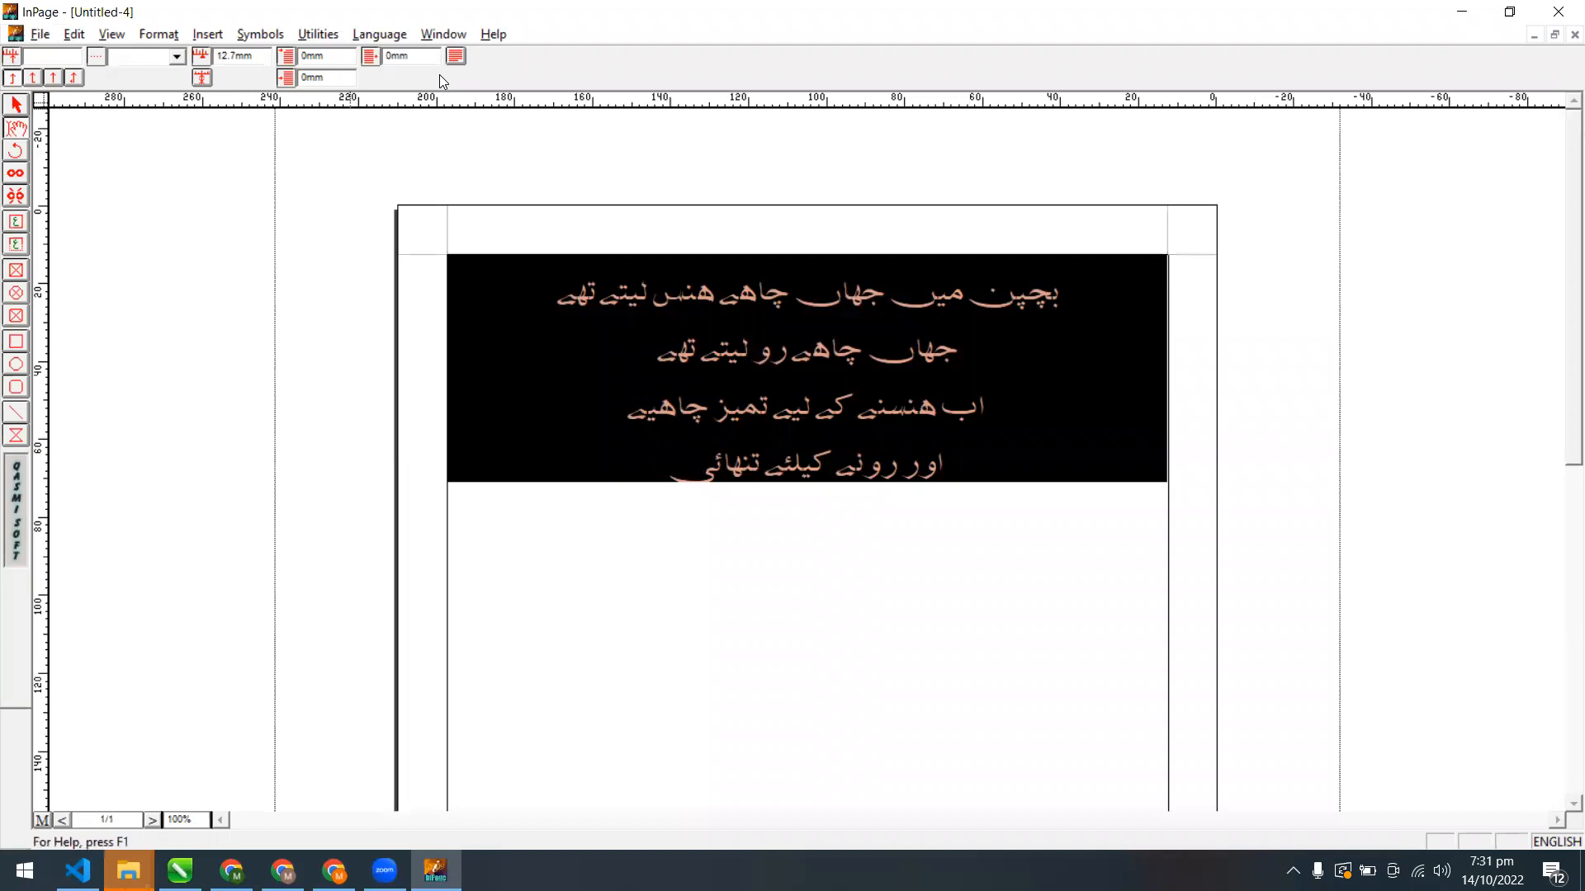
pyautogui.click(517, 265)
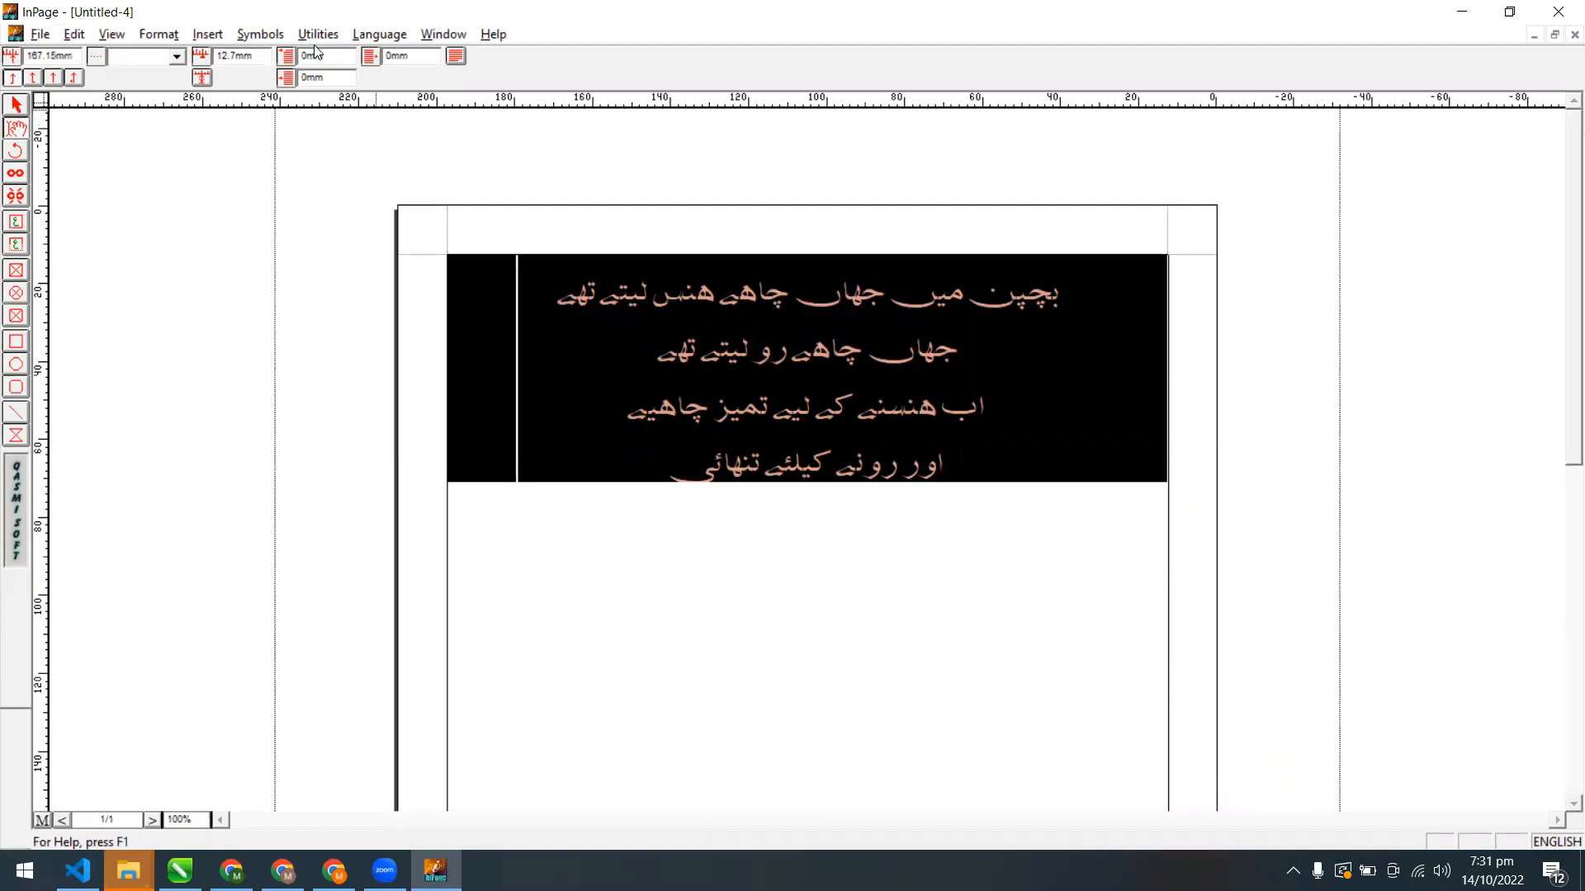
pyautogui.click(1065, 327)
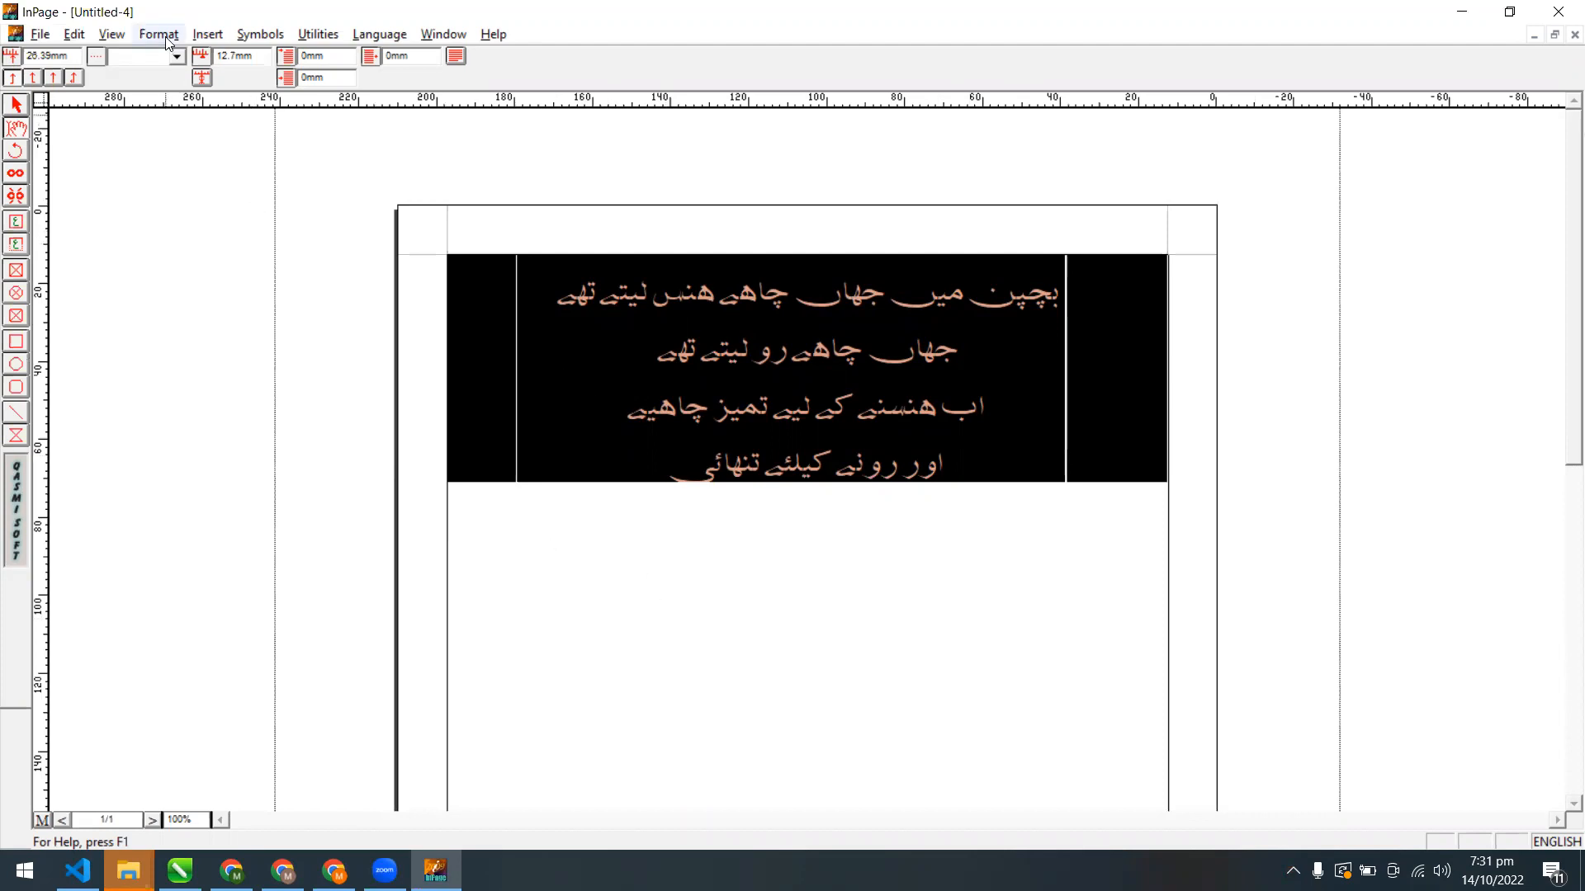
pyautogui.click(17, 109)
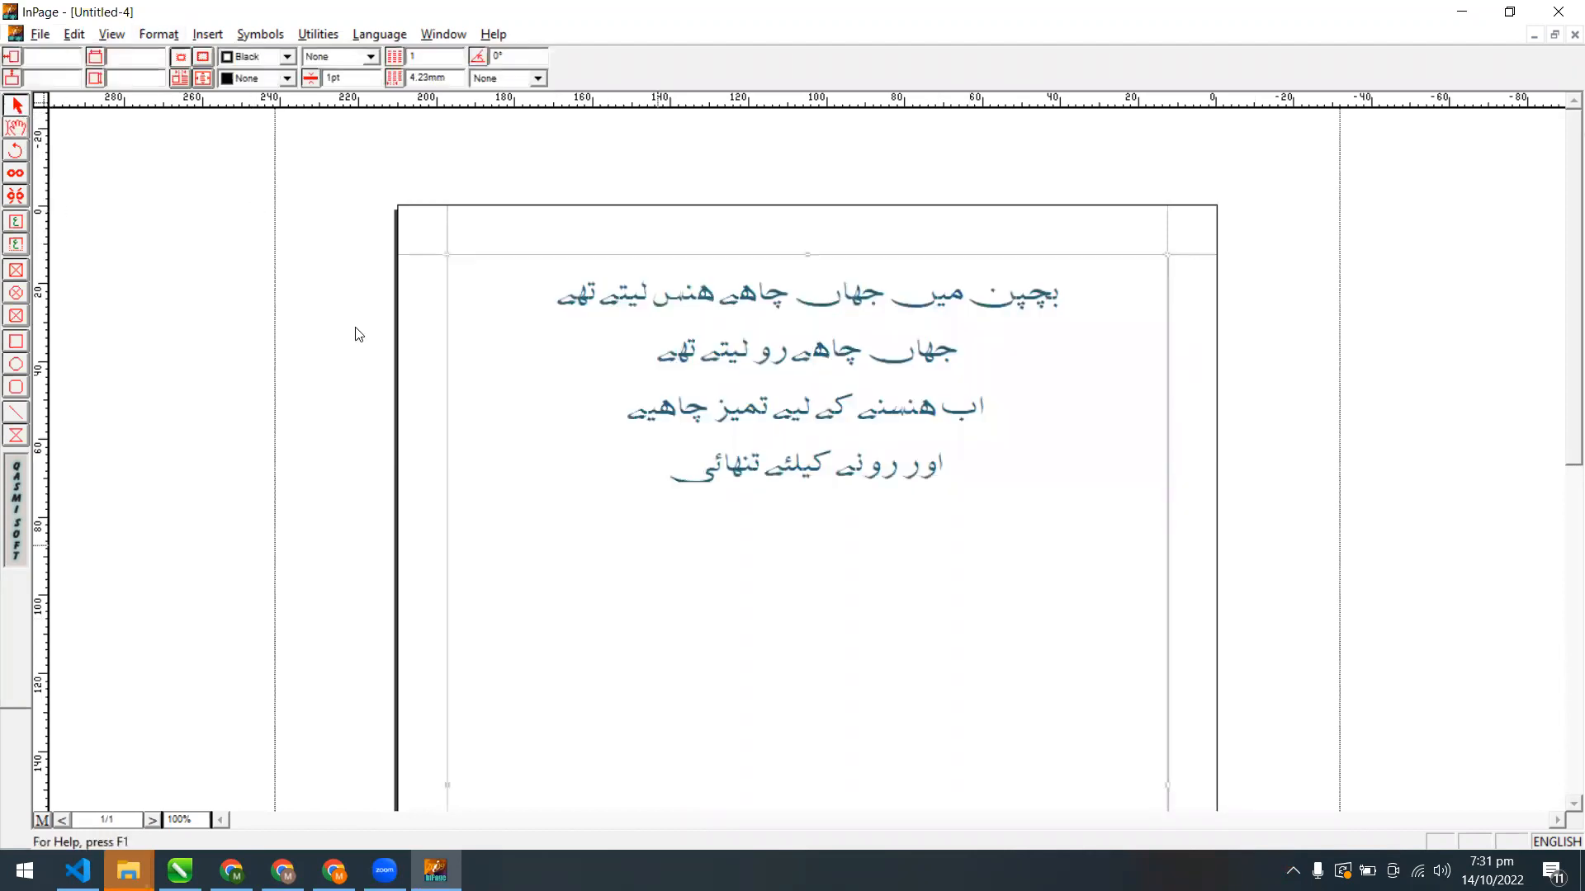
# Reselect the whole verse, open its Character formatting dialog and move the dialog below the upper lines
pyautogui.click(11, 129)
pyautogui.moveTo(652, 483); pyautogui.dragTo(1077, 301)
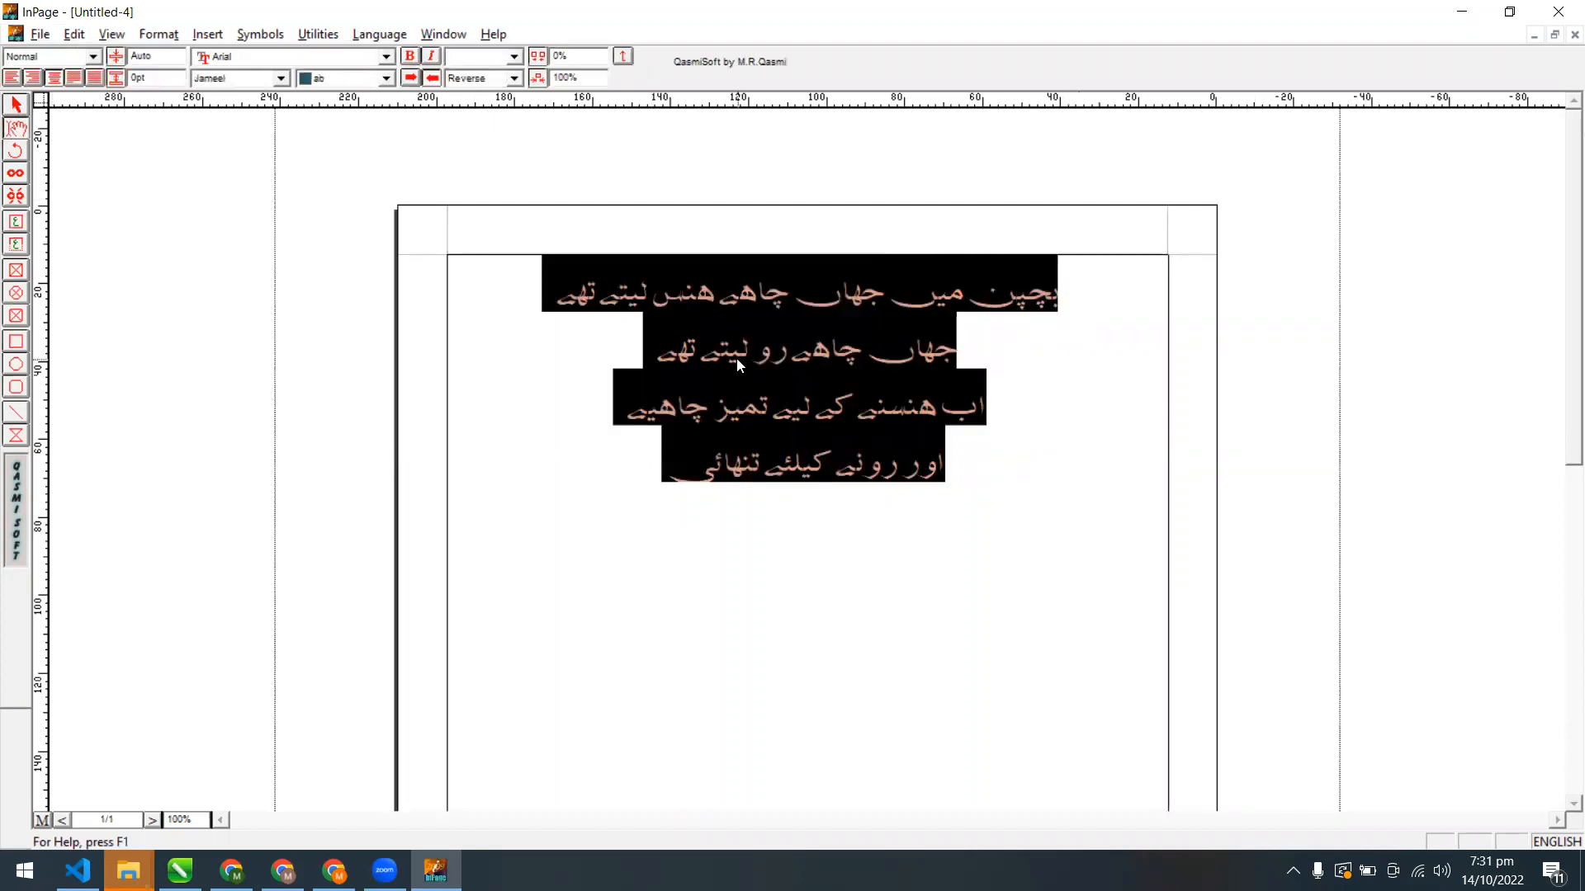
pyautogui.click(159, 34)
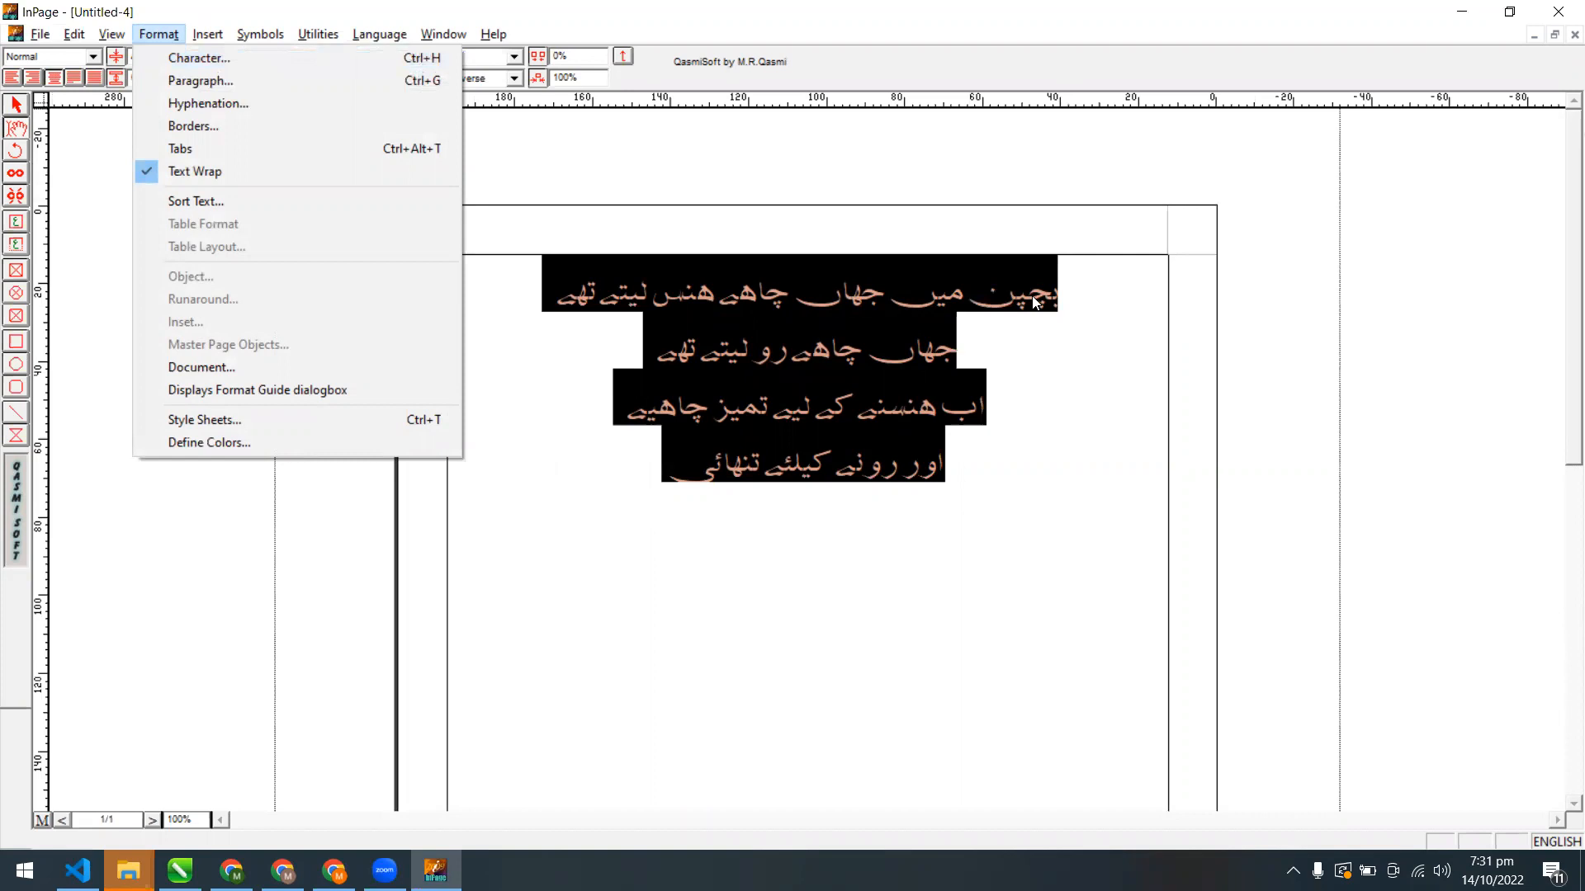
pyautogui.click(353, 66)
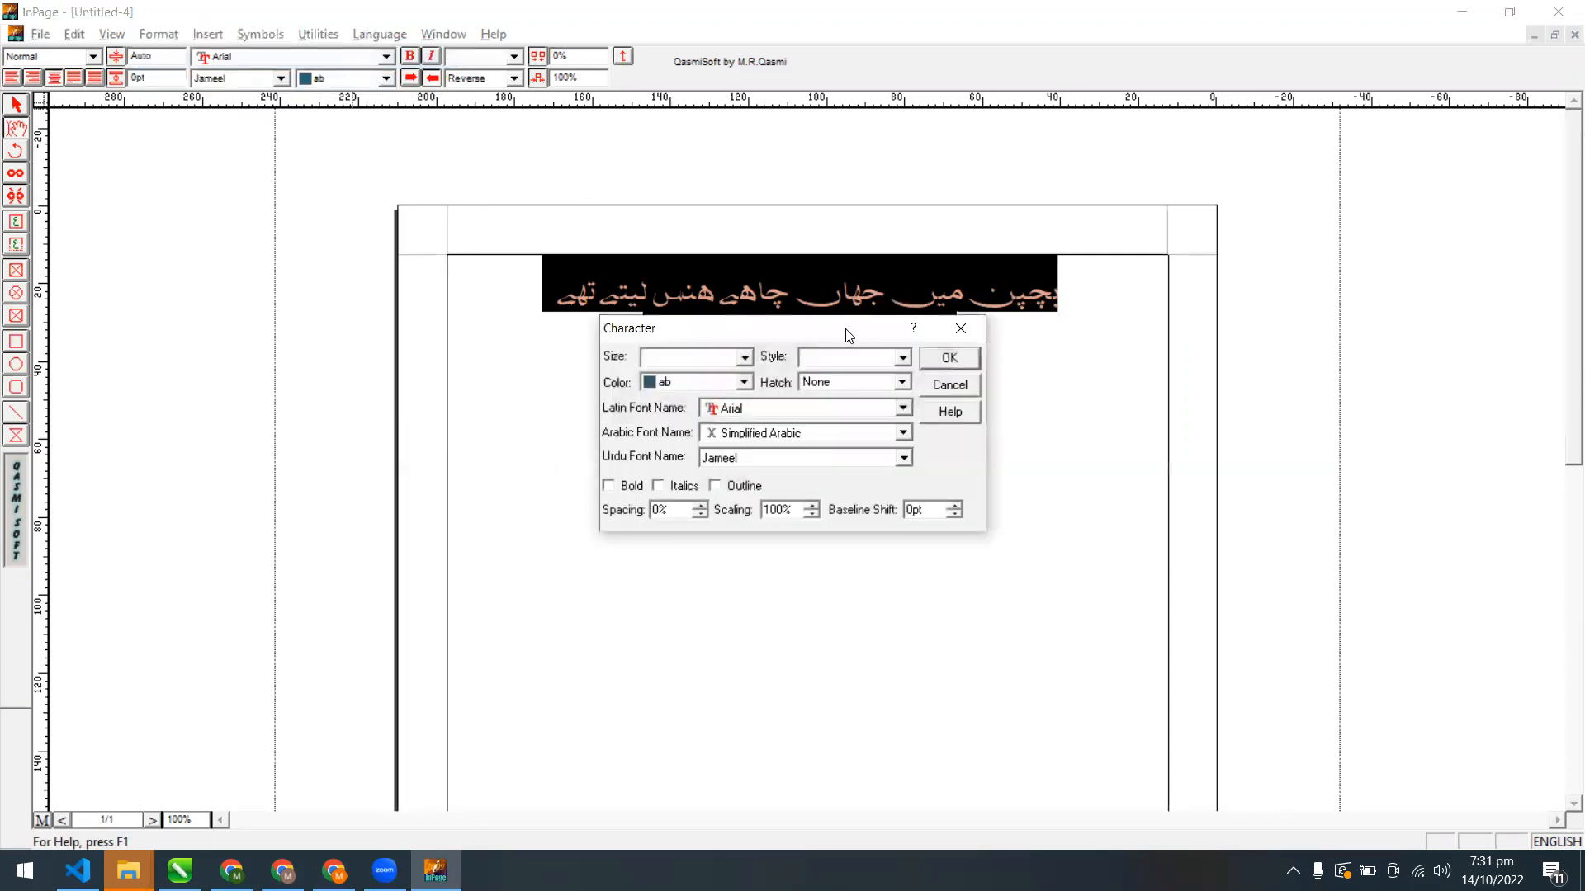
pyautogui.moveTo(849, 335); pyautogui.dragTo(770, 429)
# Examine the available size, color and style options in the Character dialog without changing them
pyautogui.click(664, 453)
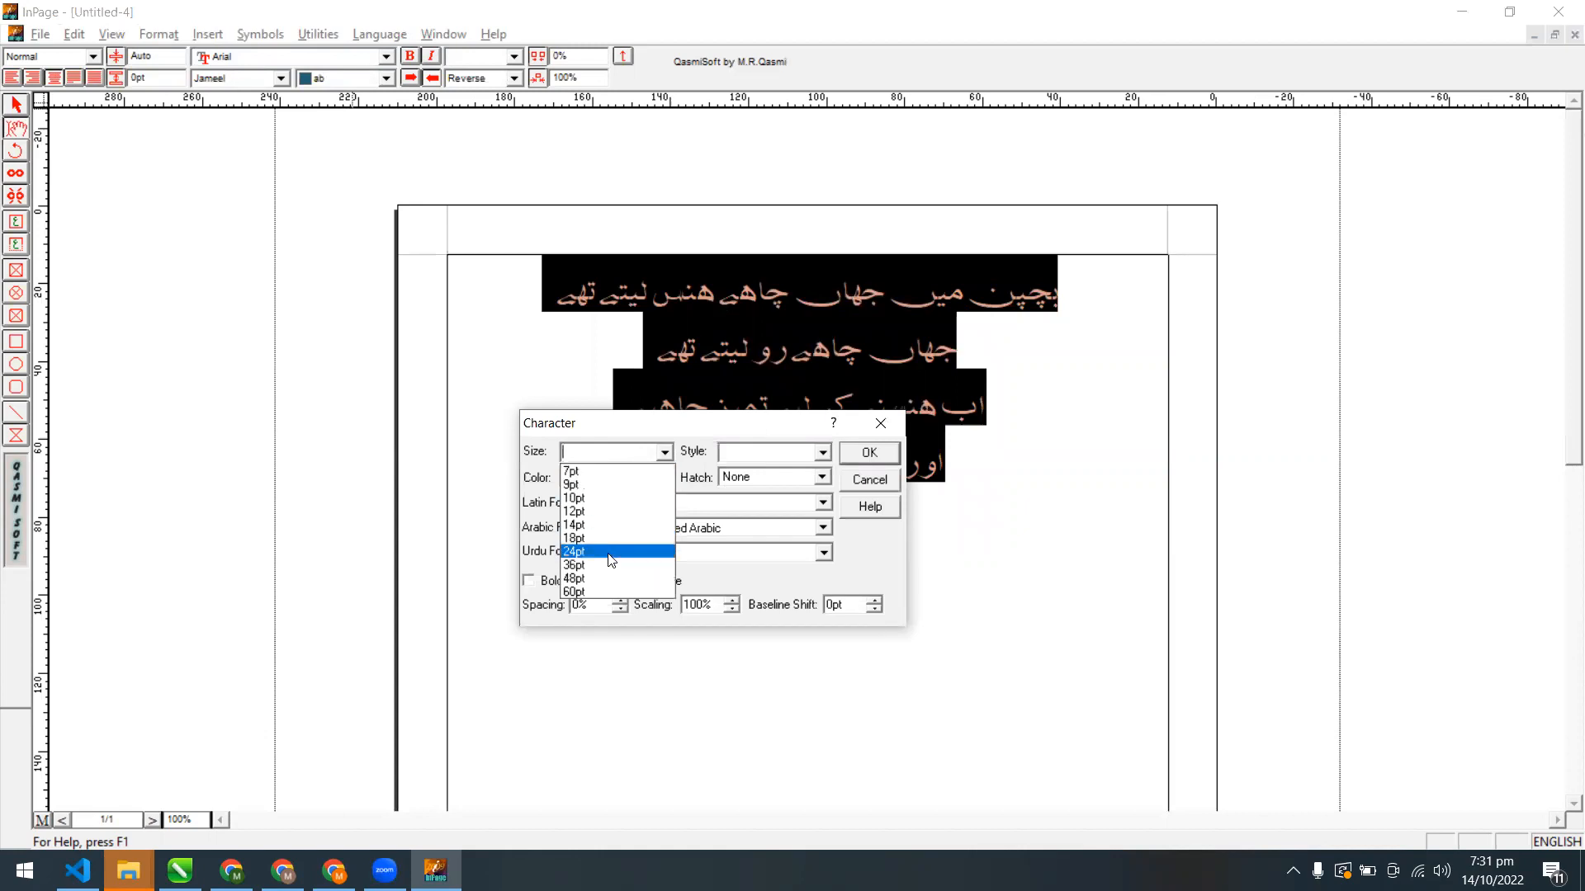
pyautogui.click(635, 459)
pyautogui.click(609, 483)
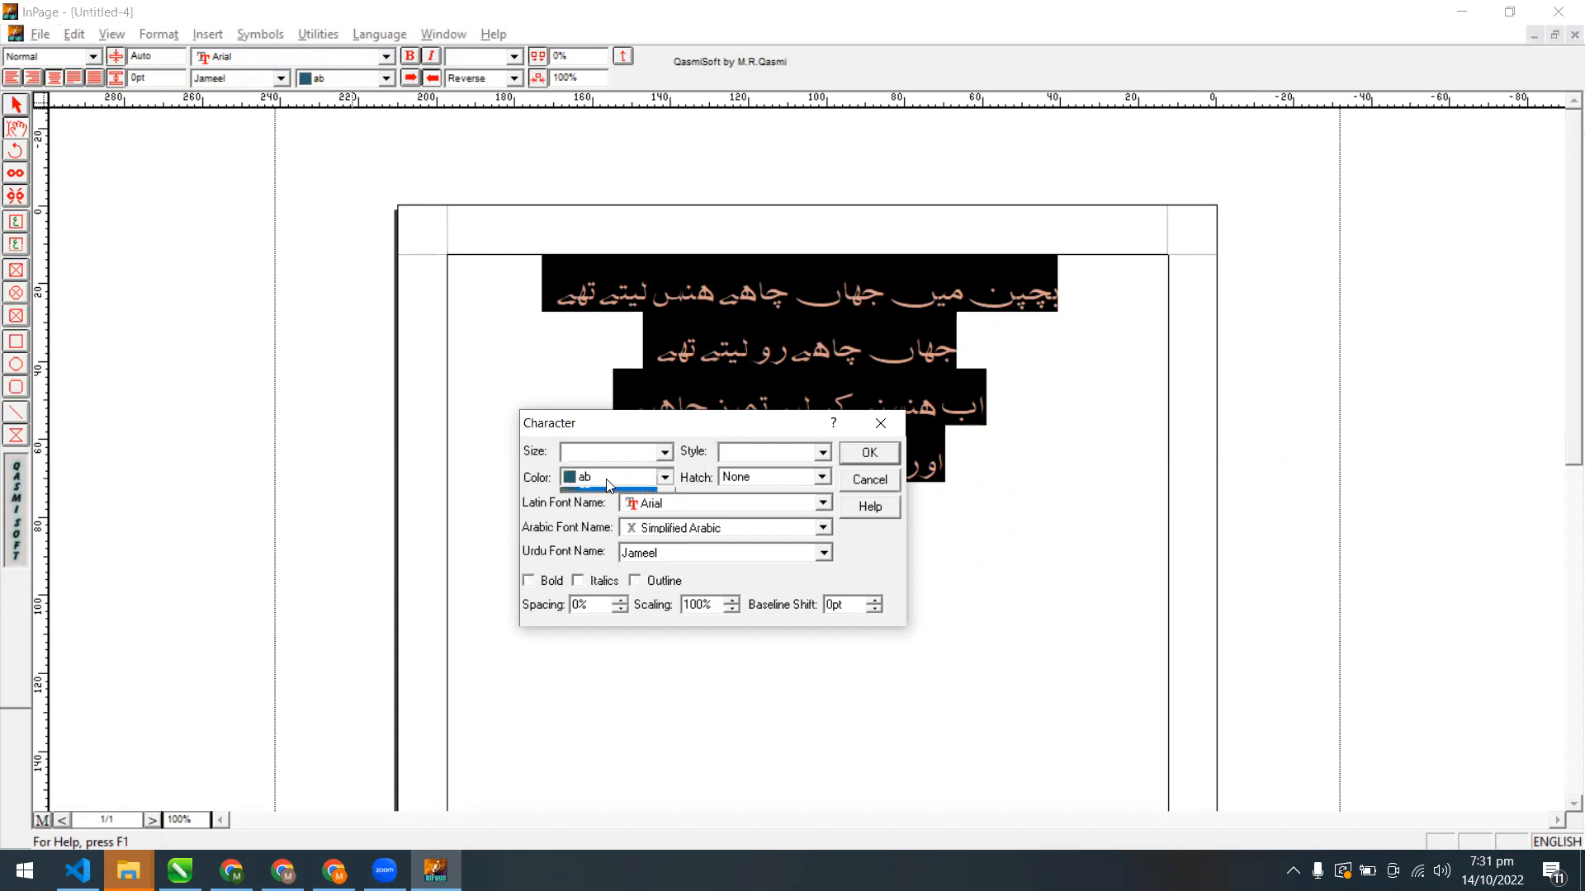
pyautogui.click(608, 483)
pyautogui.click(609, 482)
pyautogui.click(608, 483)
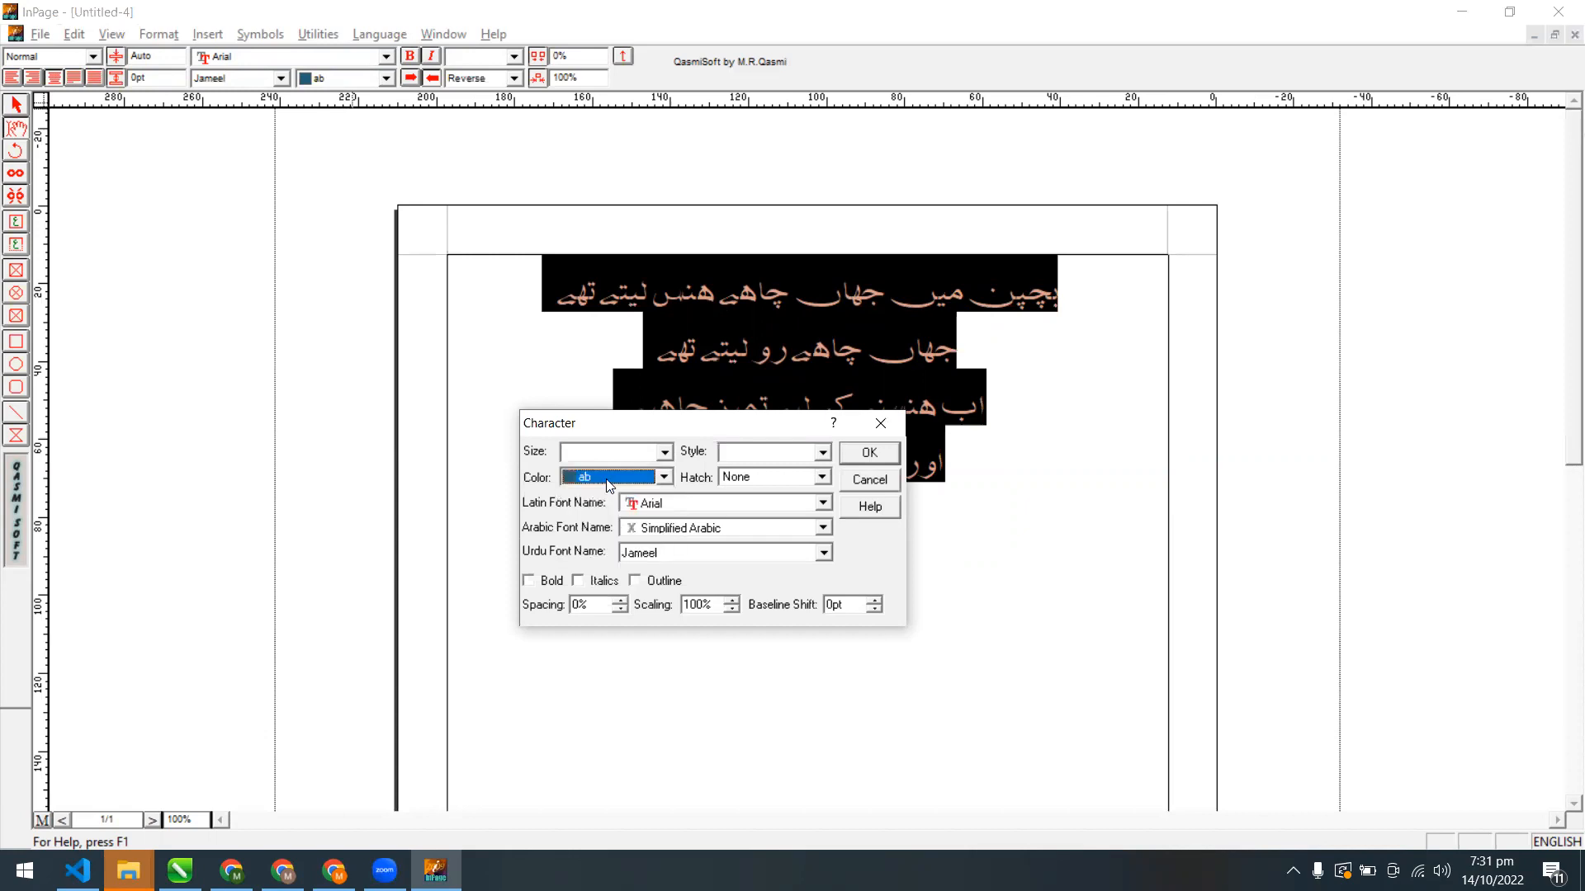
pyautogui.click(799, 461)
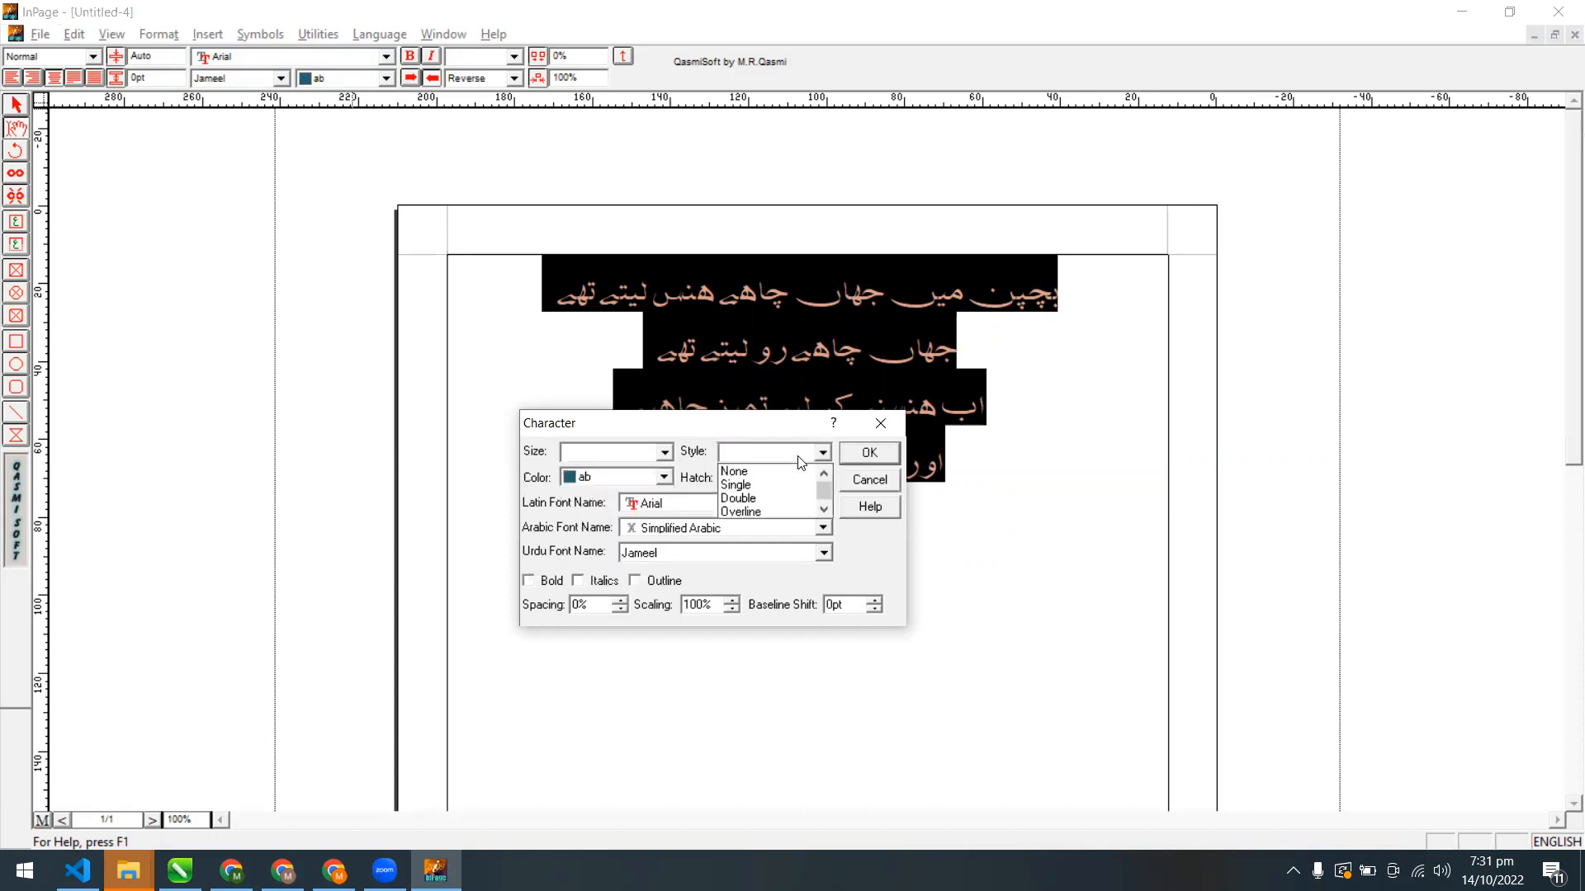
pyautogui.click(823, 509)
pyautogui.click(823, 509)
pyautogui.click(823, 509)
pyautogui.click(789, 429)
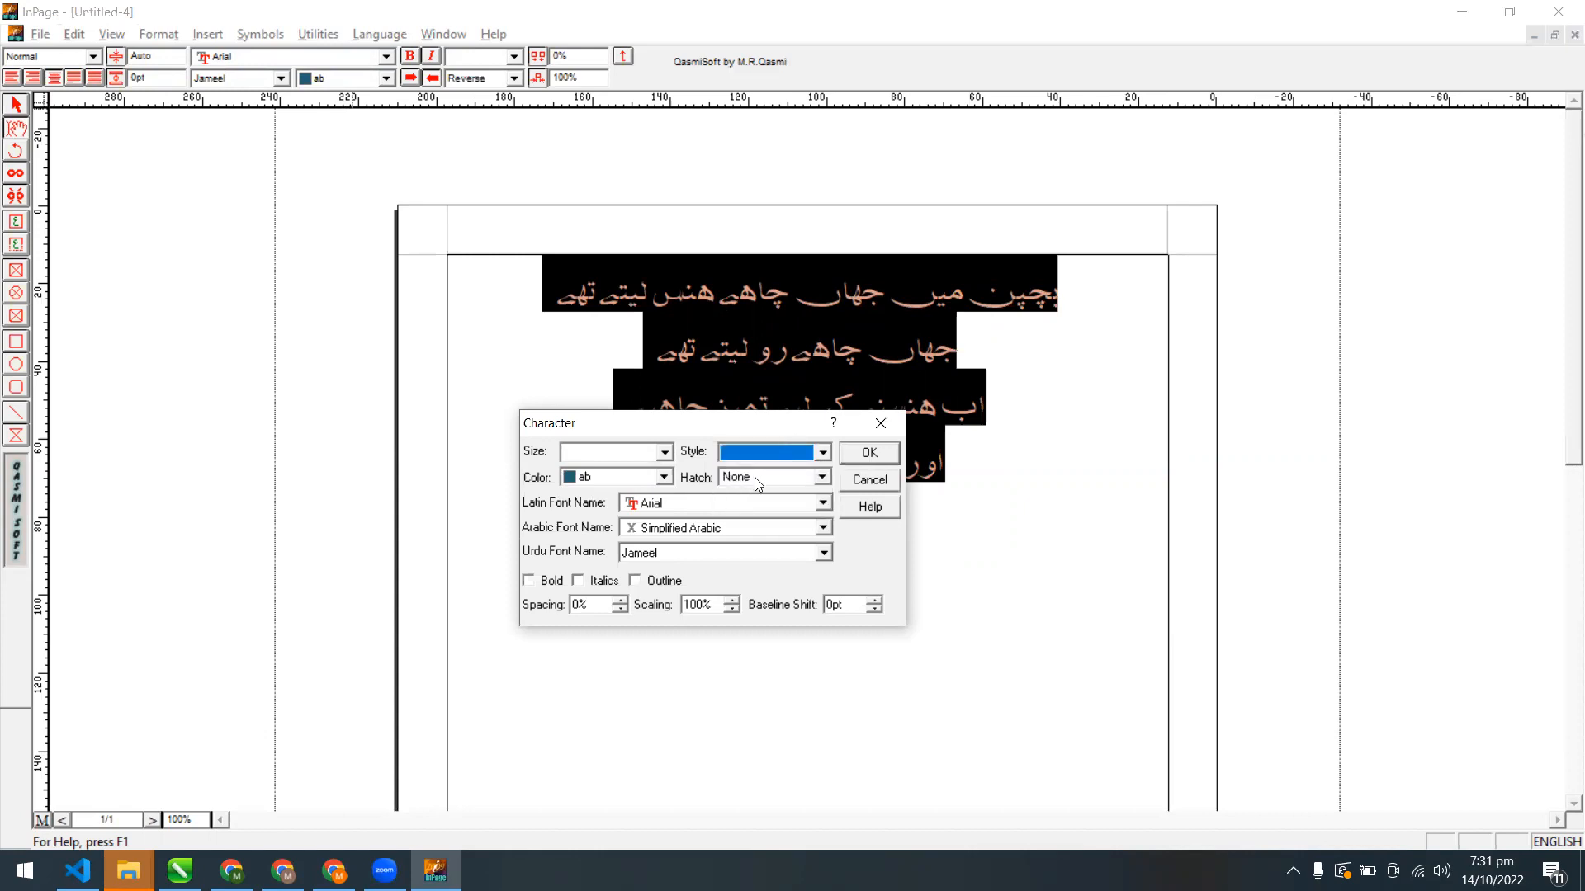
# Examine the Latin, Arabic and Urdu font choices in the Character dialog without changing them
pyautogui.click(667, 504)
pyautogui.click(667, 505)
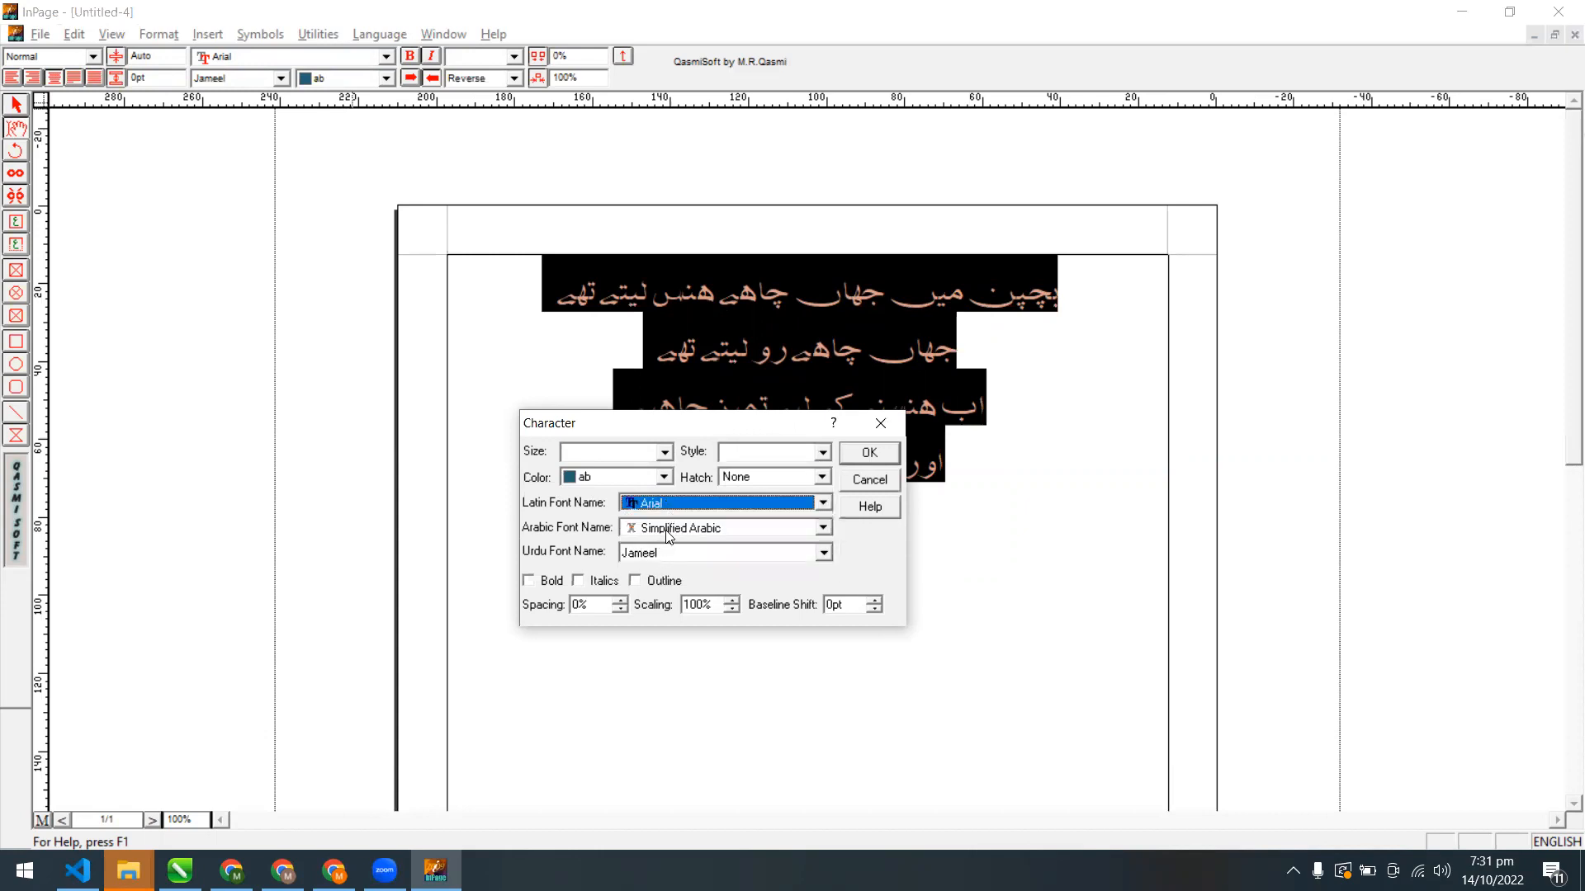
pyautogui.click(666, 529)
pyautogui.click(642, 575)
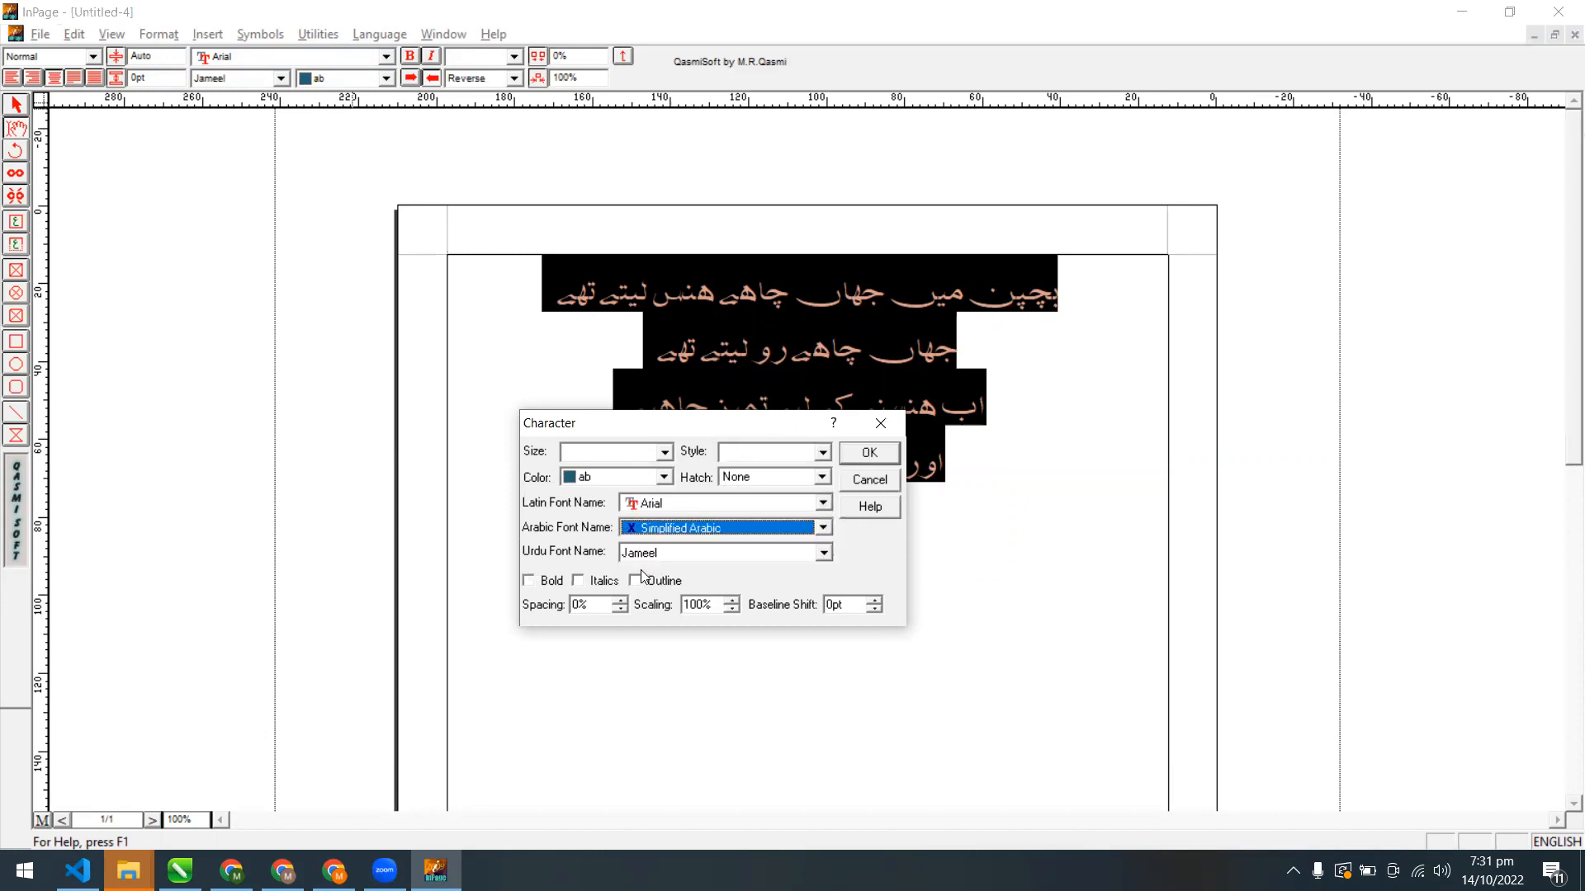
pyautogui.click(675, 554)
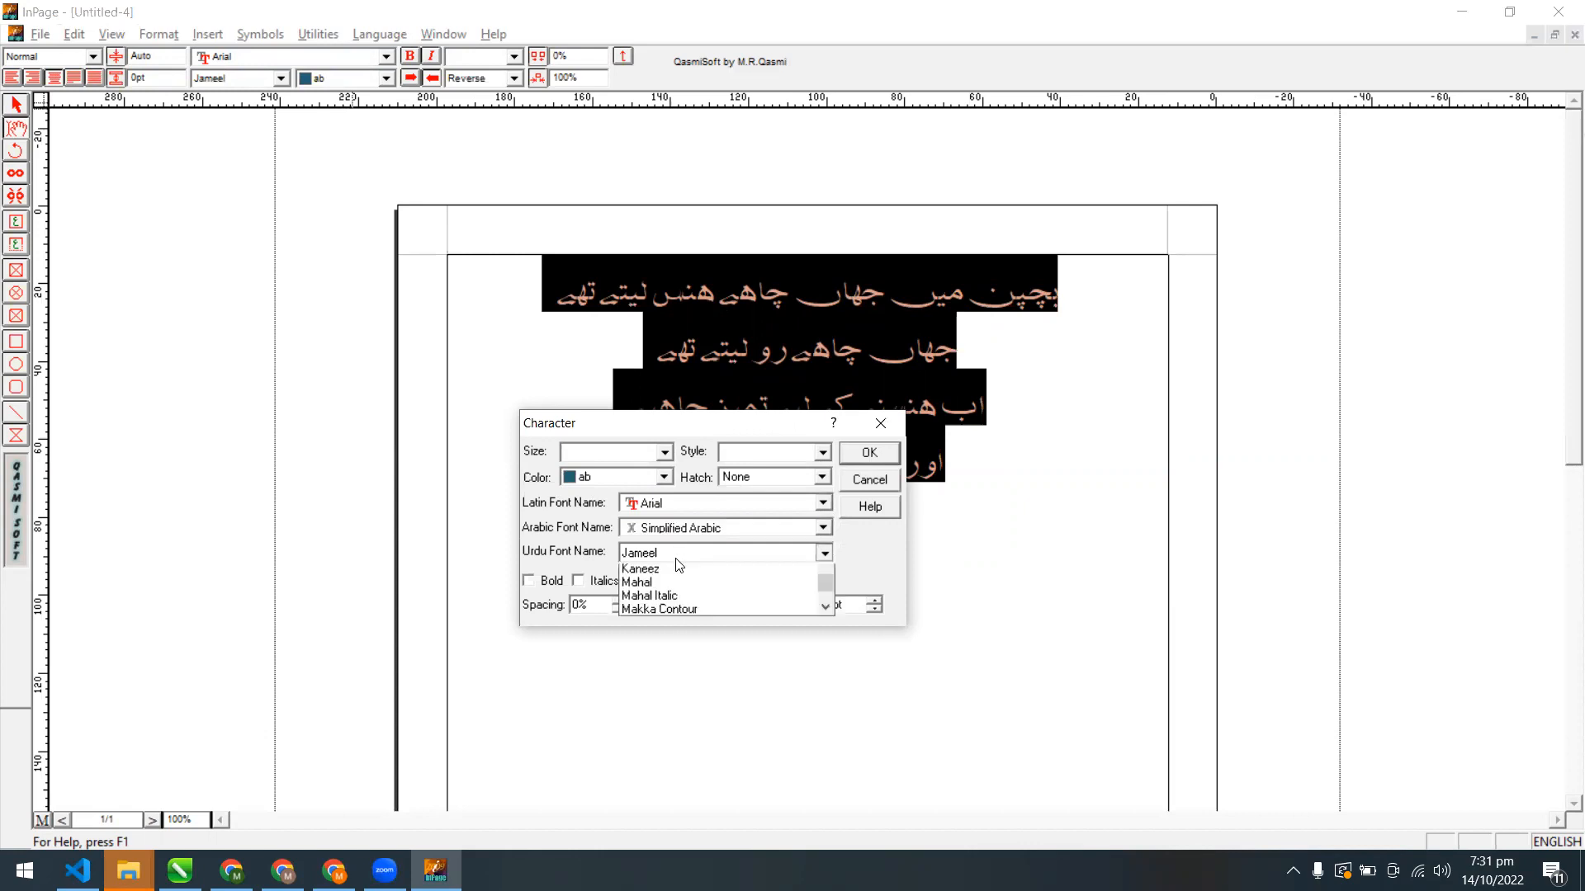
pyautogui.click(596, 565)
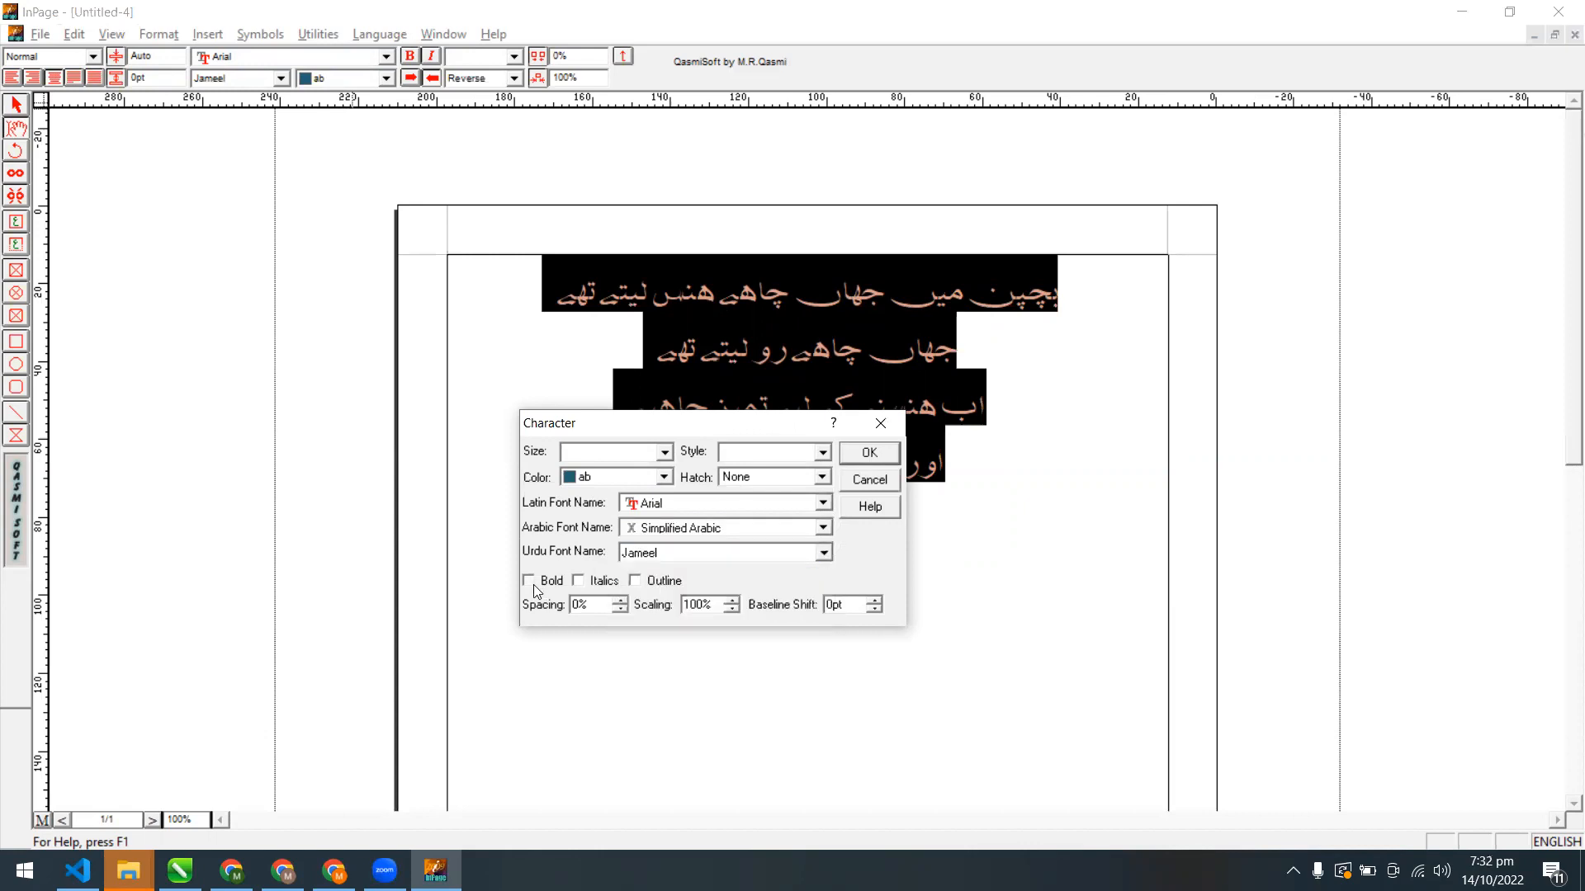
# Move the Character dialog off the verse and examine its Italics, Scaling and Hatch options without changing them
pyautogui.click(578, 581)
pyautogui.click(578, 581)
pyautogui.moveTo(652, 428); pyautogui.dragTo(304, 354)
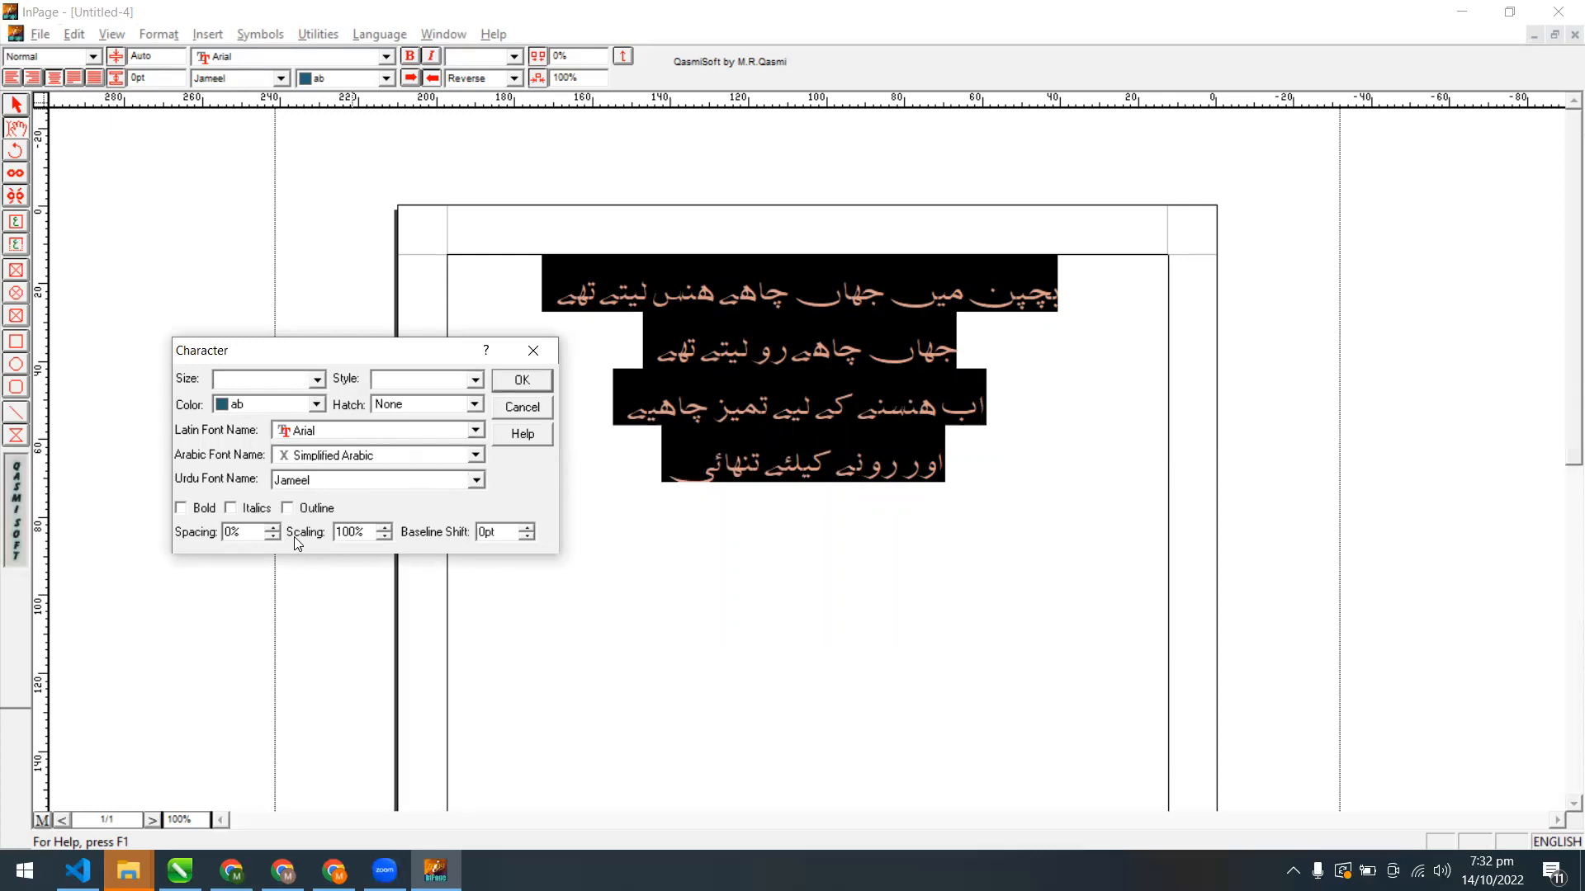
pyautogui.moveTo(367, 532); pyautogui.dragTo(303, 536)
pyautogui.click(416, 405)
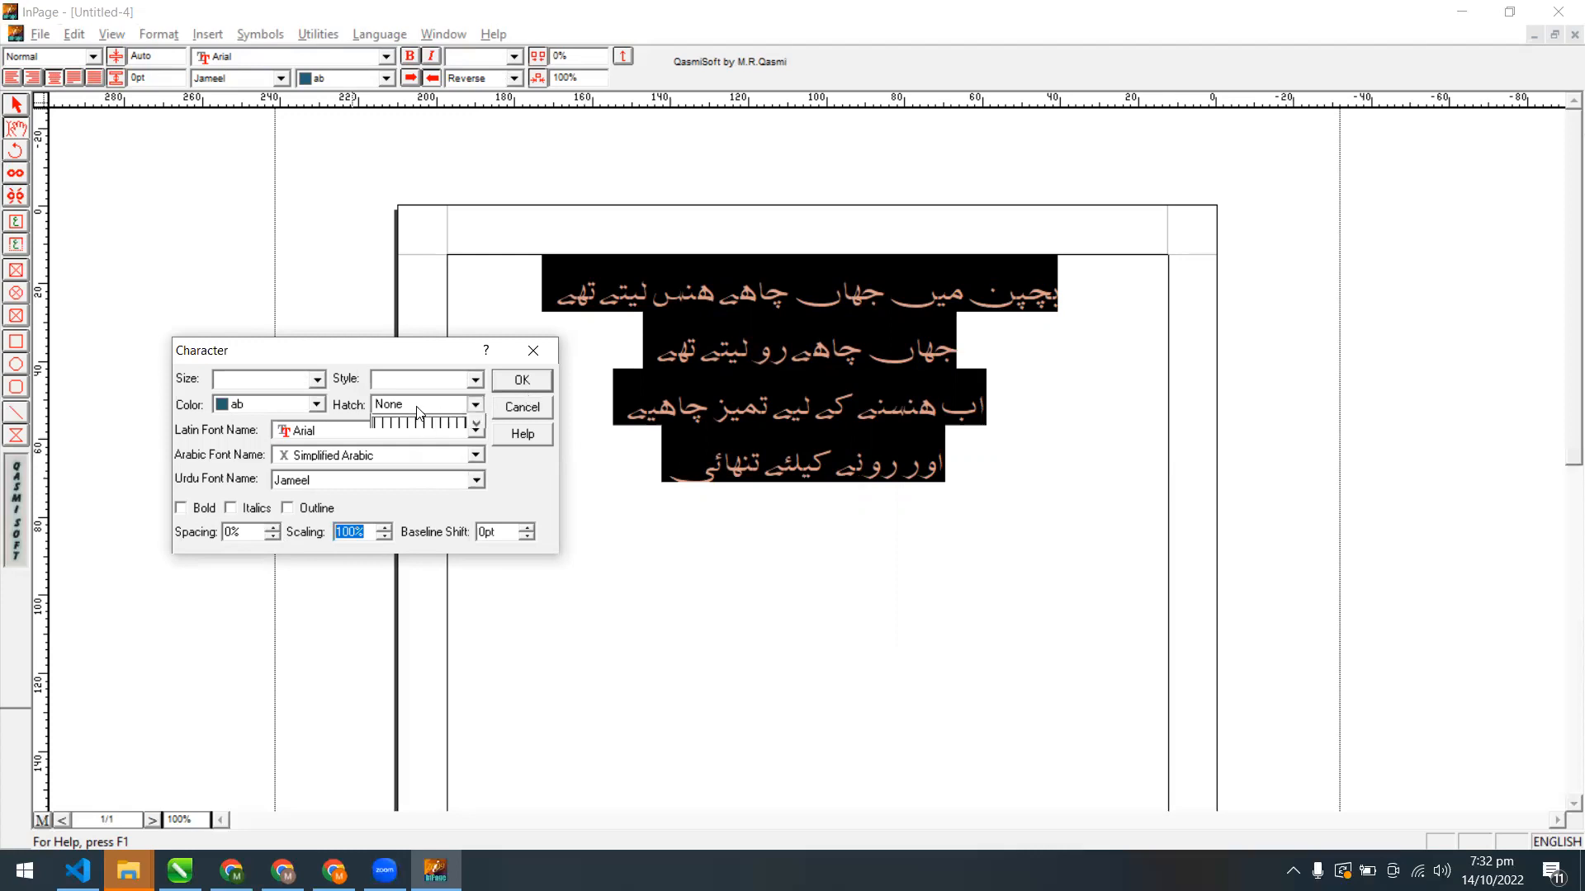
pyautogui.click(416, 406)
# Apply the Outline option to the whole verse through the Character dialog and deselect the text
pyautogui.click(308, 510)
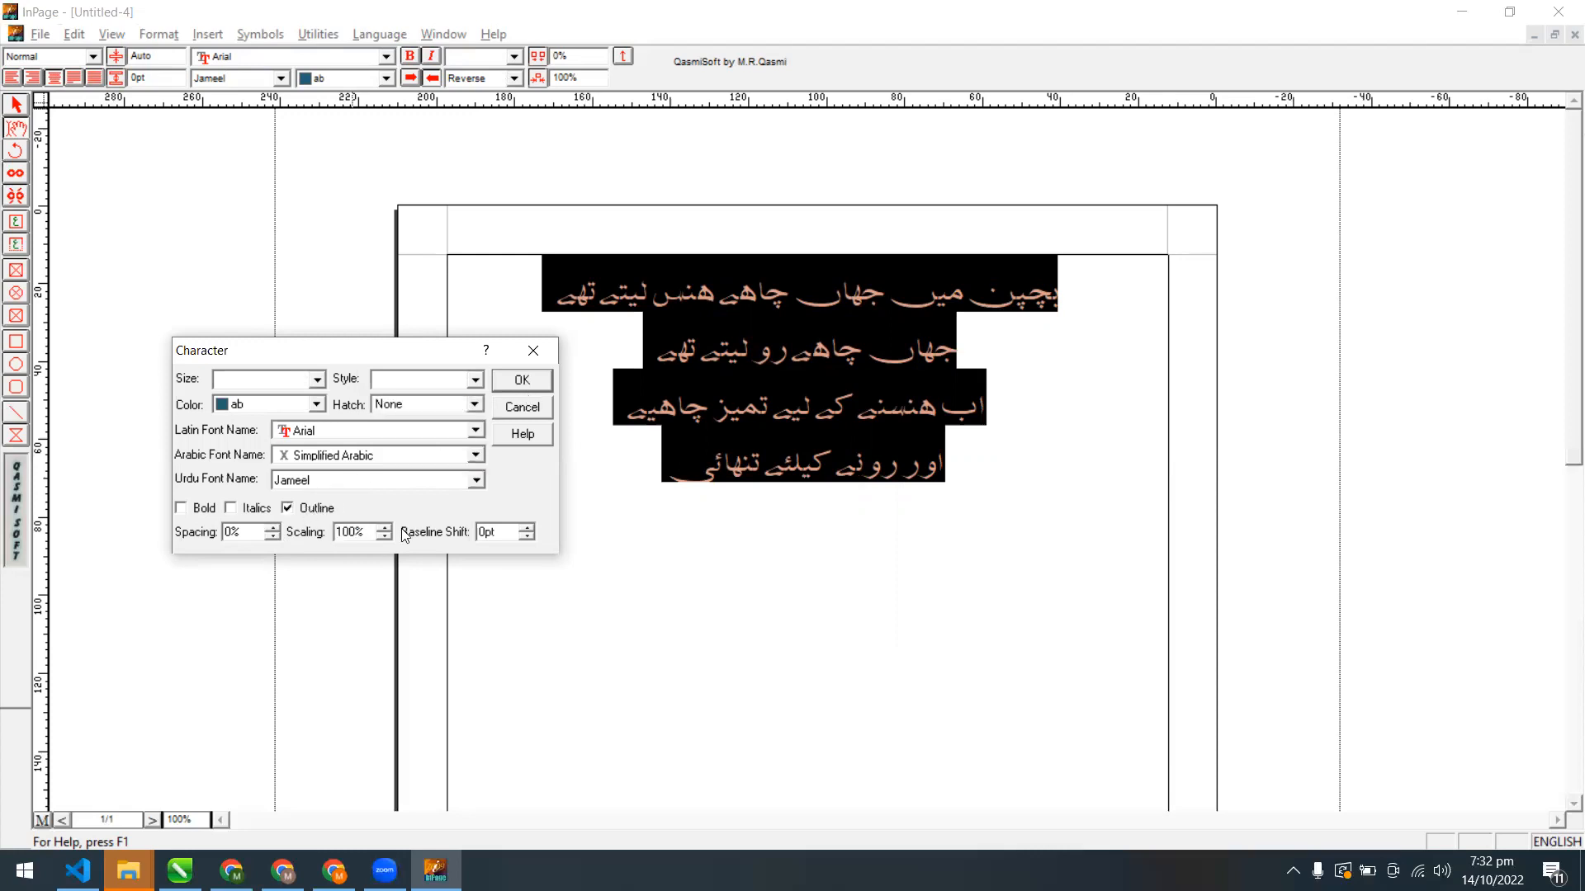
pyautogui.click(307, 507)
pyautogui.click(316, 509)
pyautogui.click(502, 384)
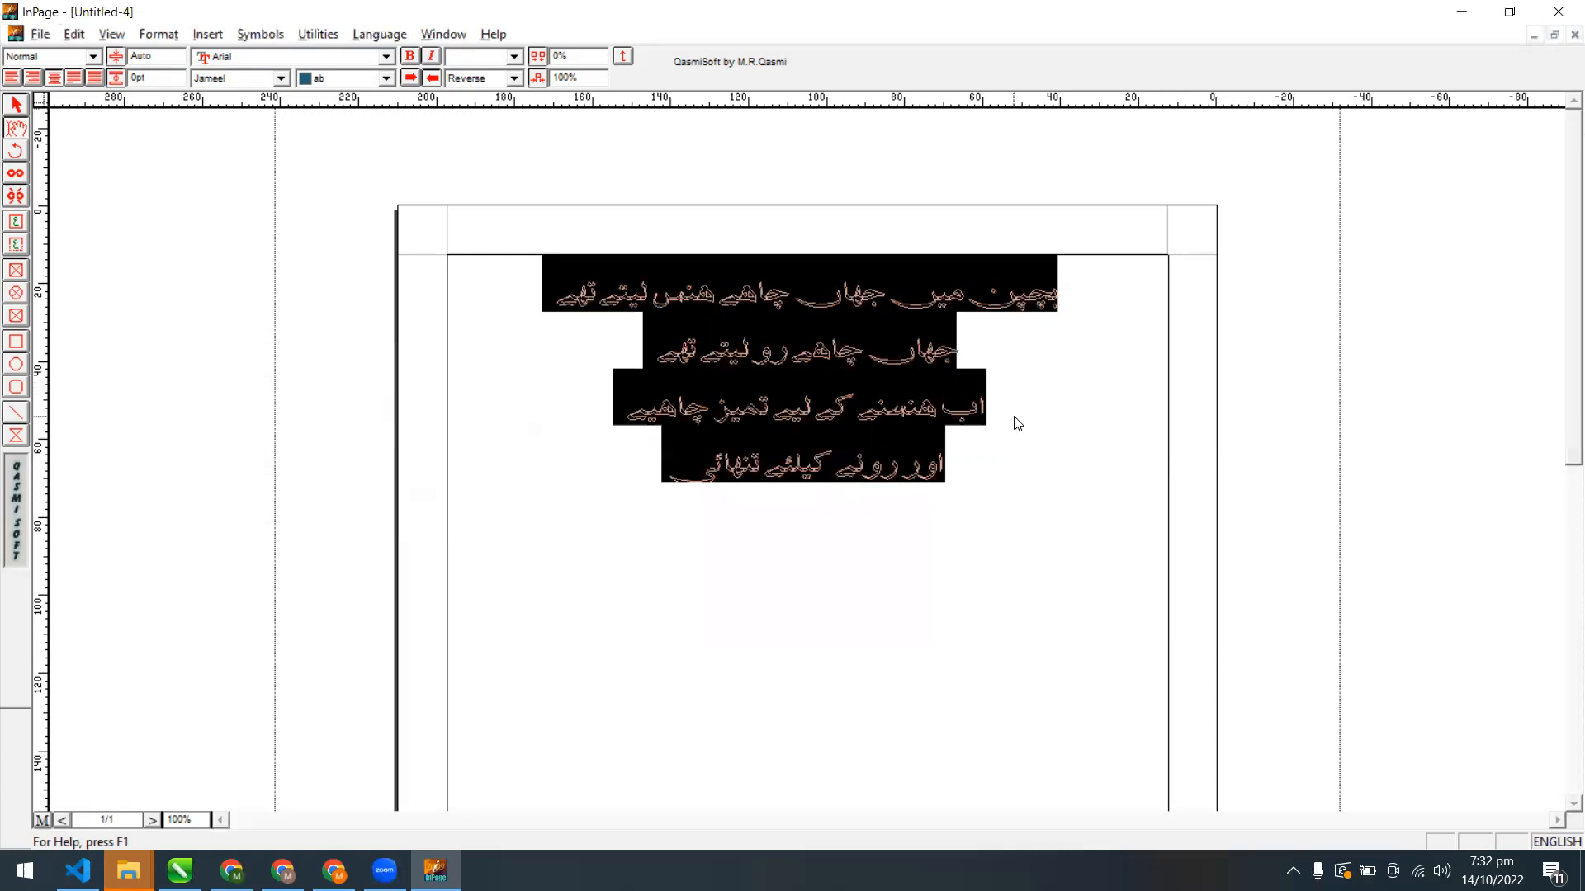
pyautogui.hotkey('ctrl', '2')
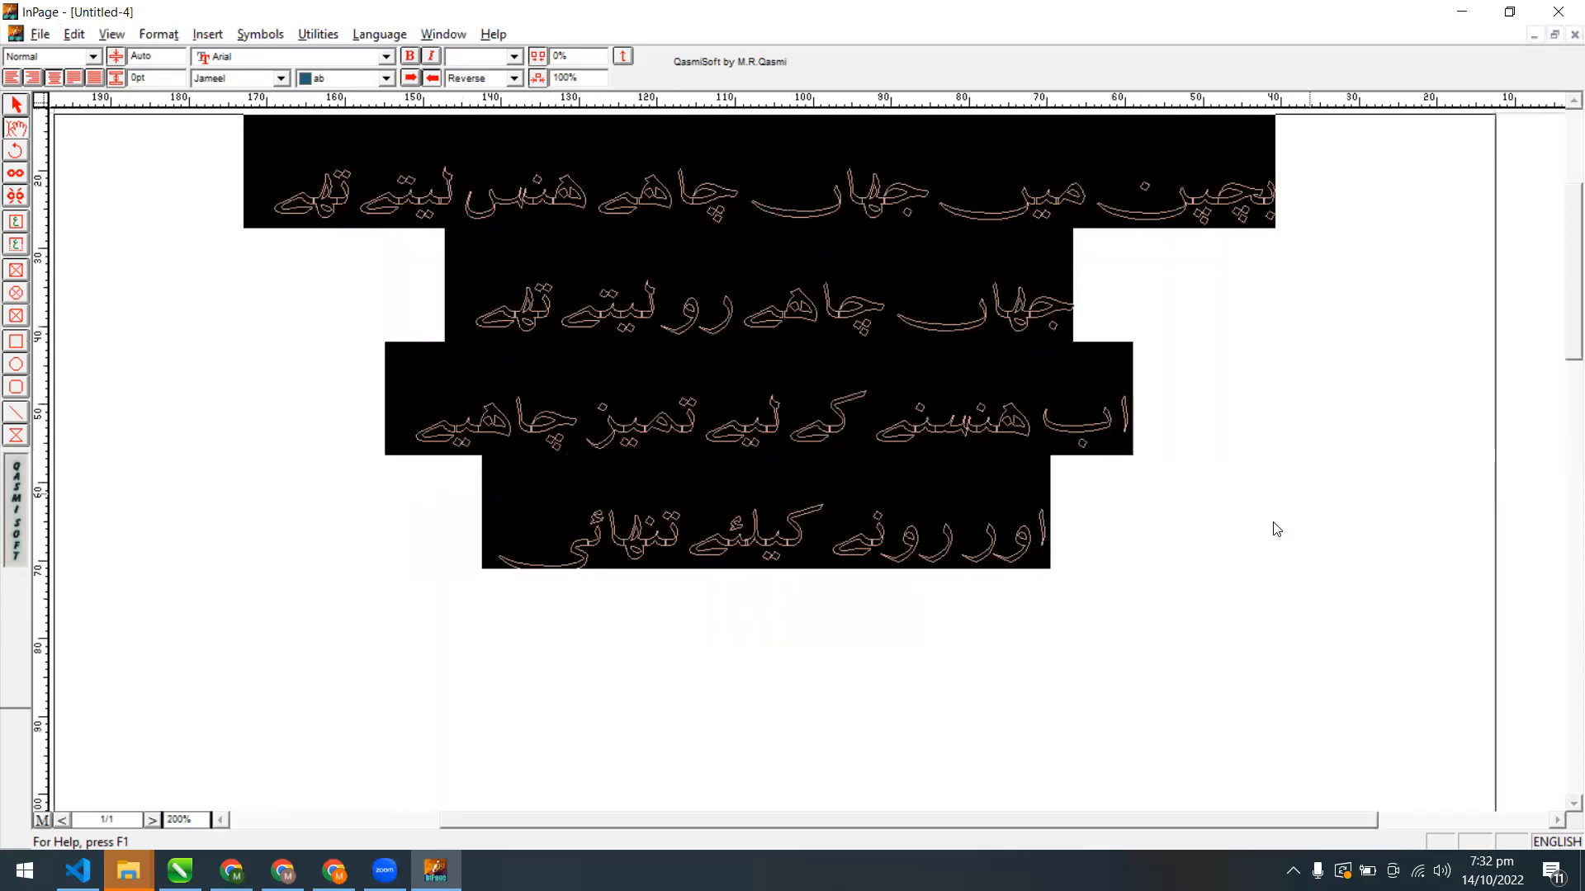
pyautogui.click(1198, 526)
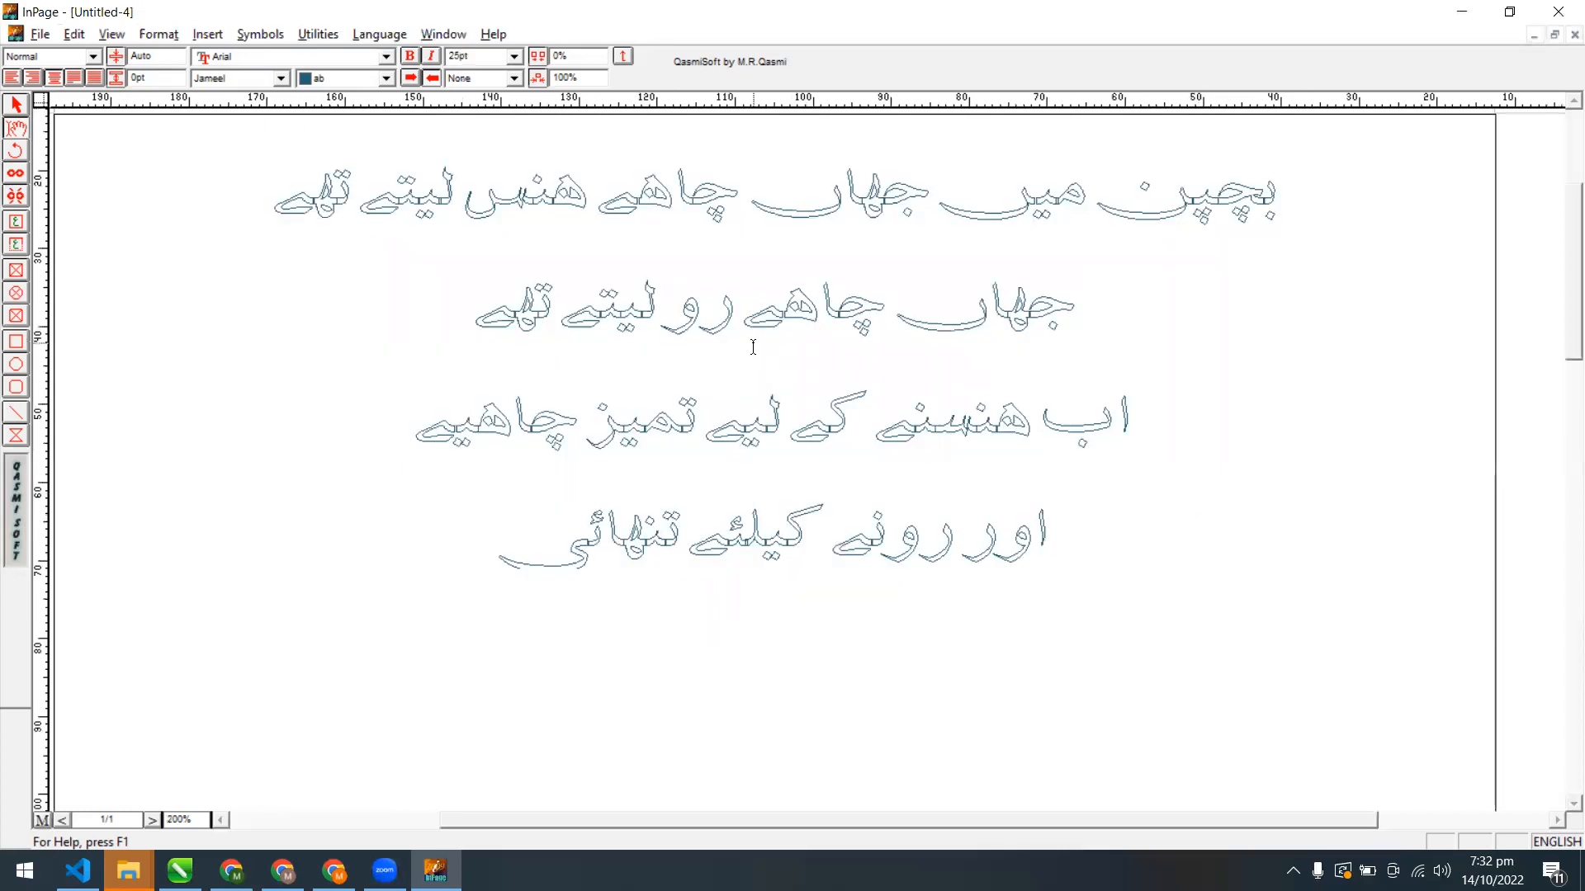
# Reselect the whole outlined verse, set its text color to Green and deselect it
pyautogui.keyDown('shift'); pyautogui.click(499, 553); pyautogui.keyUp('shift')
pyautogui.hotkey('ctrl', 'a')
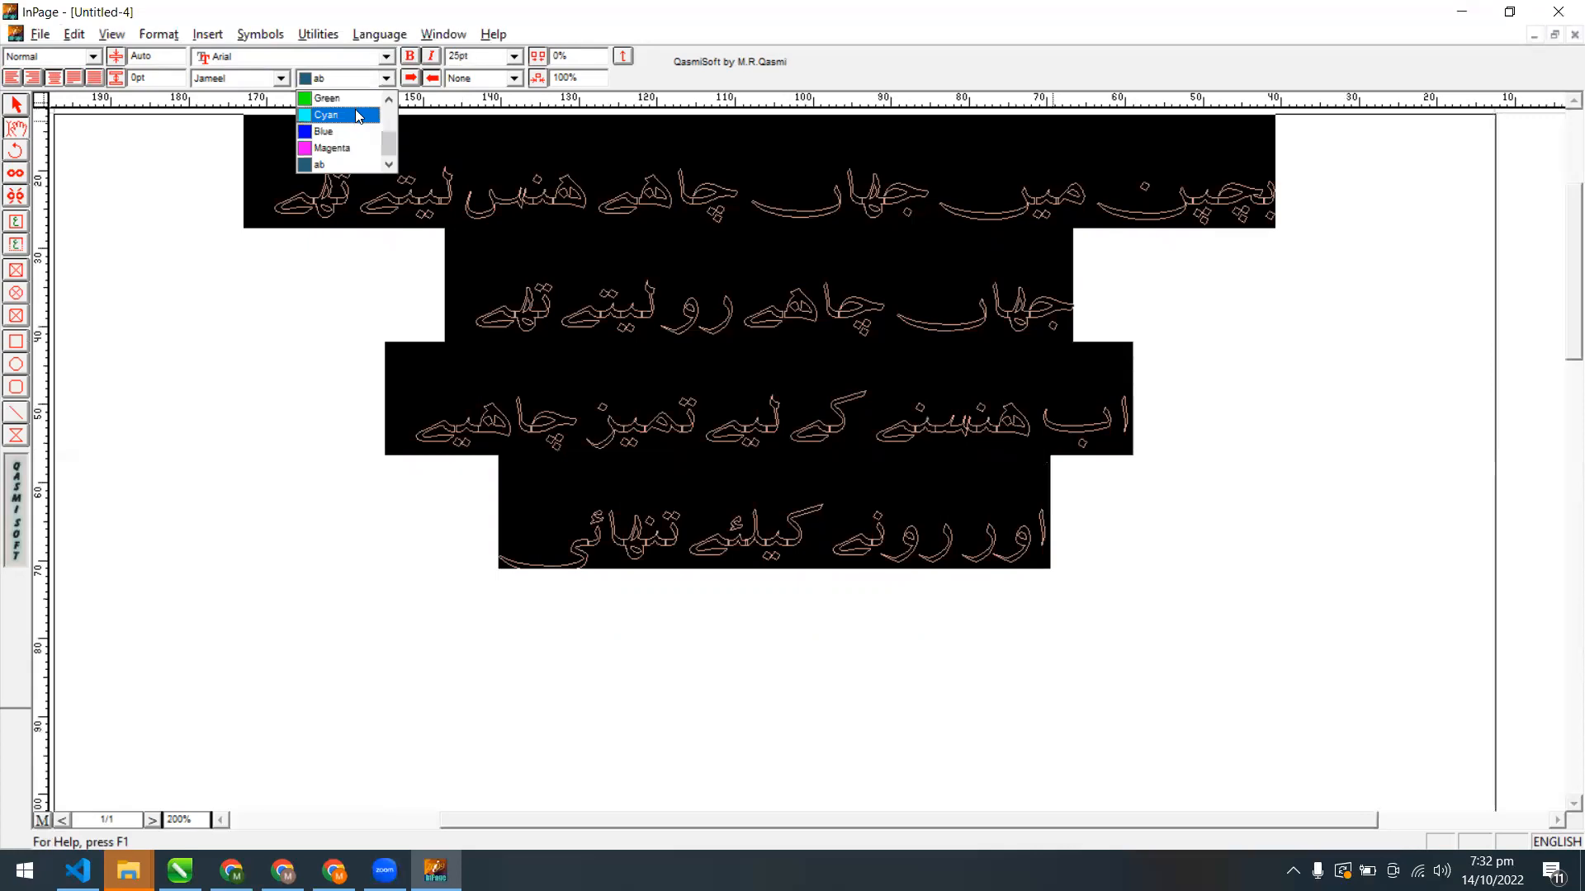
pyautogui.click(355, 100)
pyautogui.click(1305, 587)
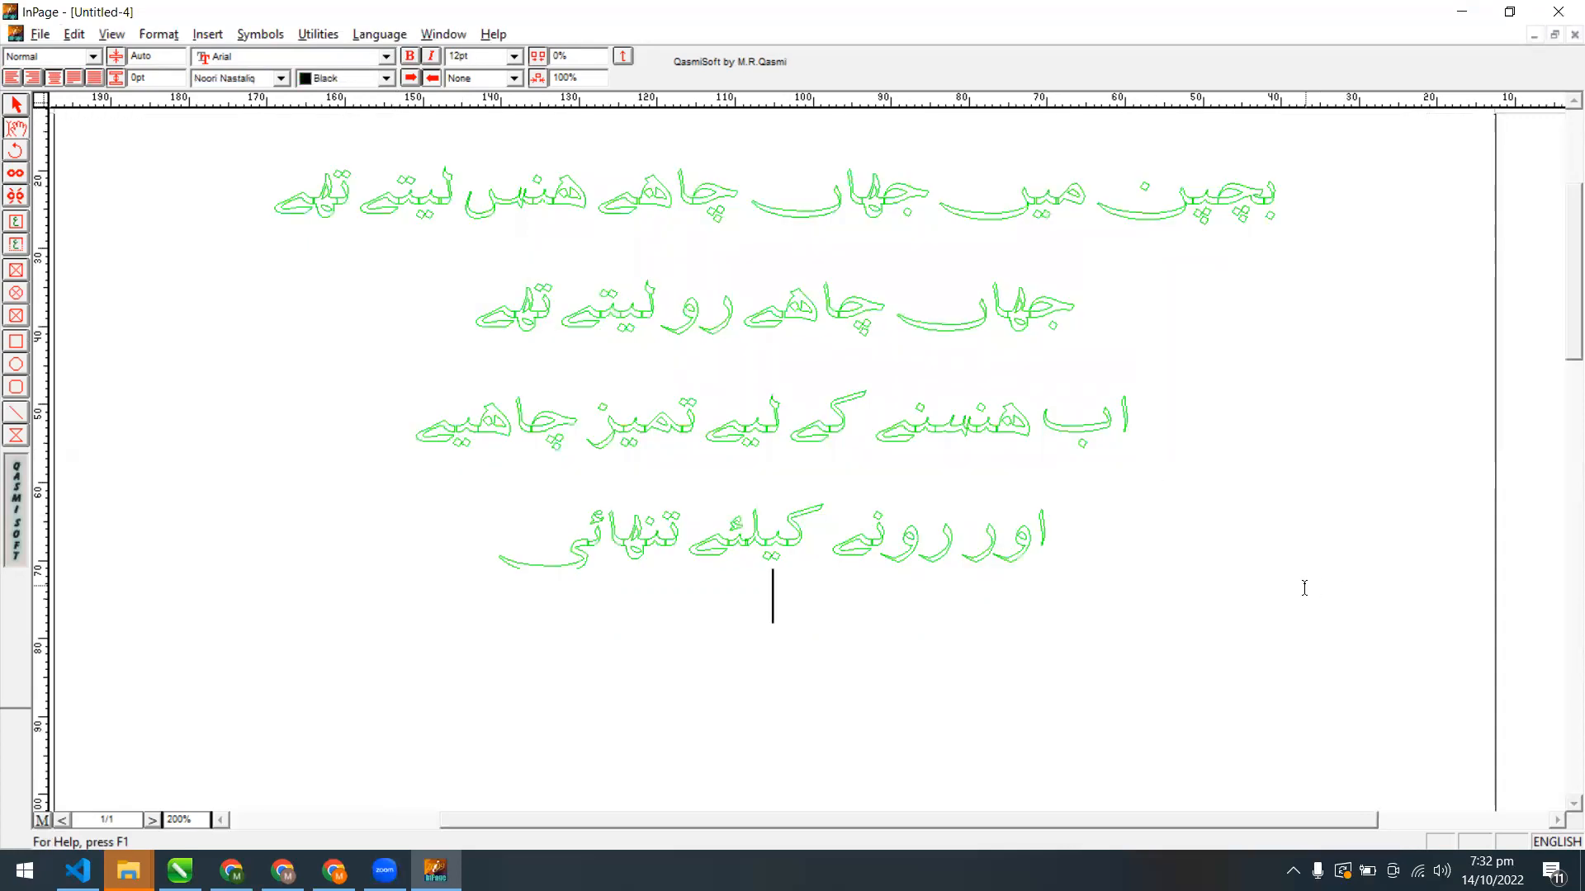
# Reselect the whole verse and turn off its Outline option in the Character dialog
pyautogui.click(467, 578)
pyautogui.keyDown('shift'); pyautogui.click(1250, 115); pyautogui.keyUp('shift')
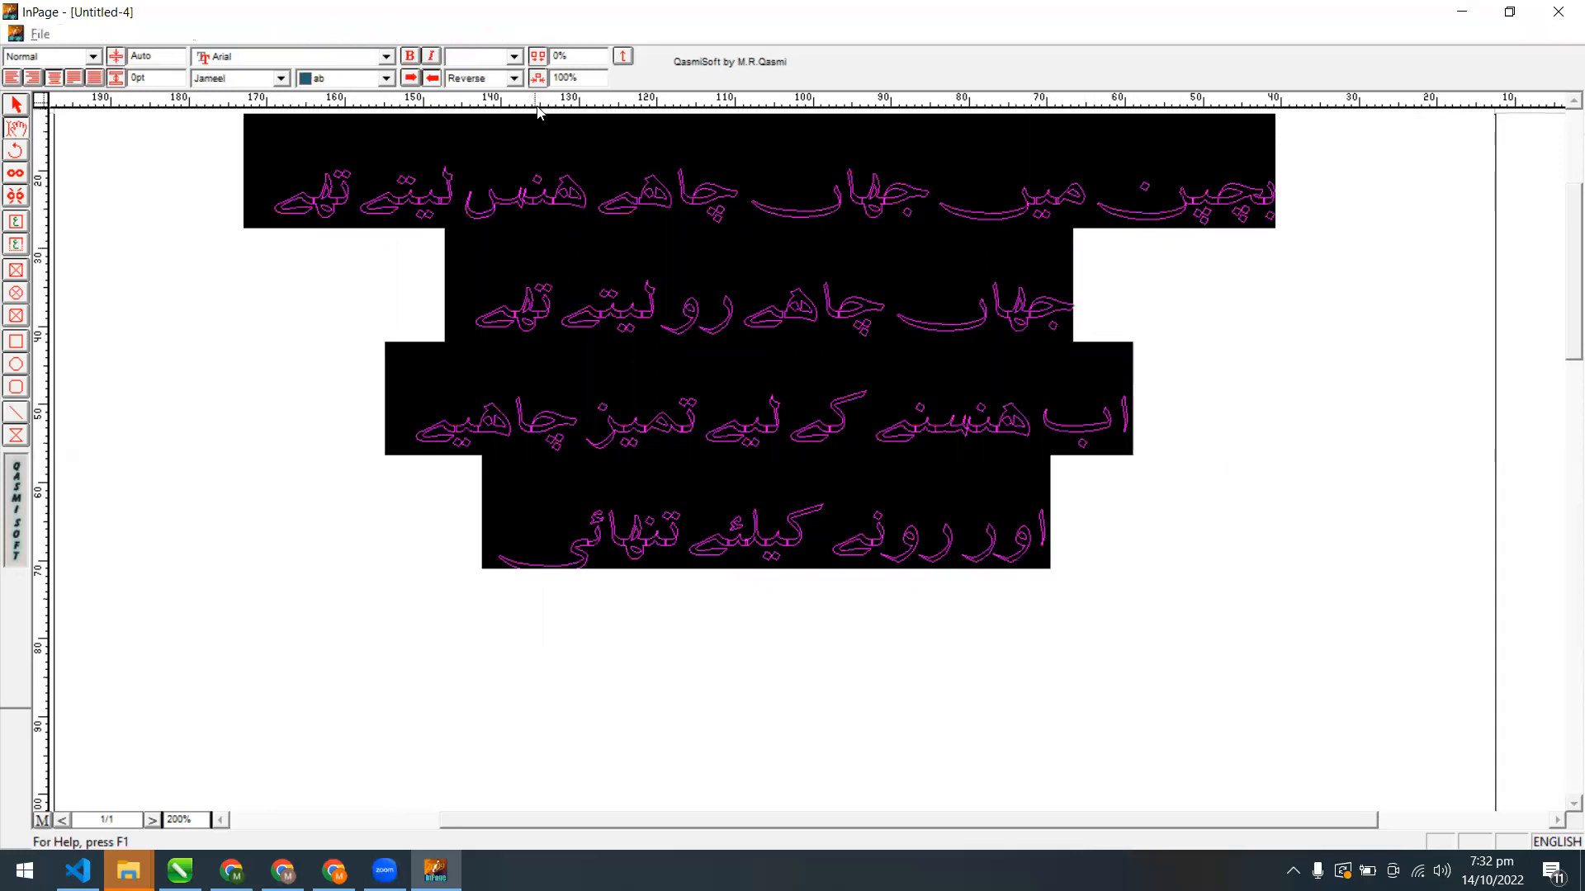
pyautogui.hotkey('ctrl', 'shift', 'd')
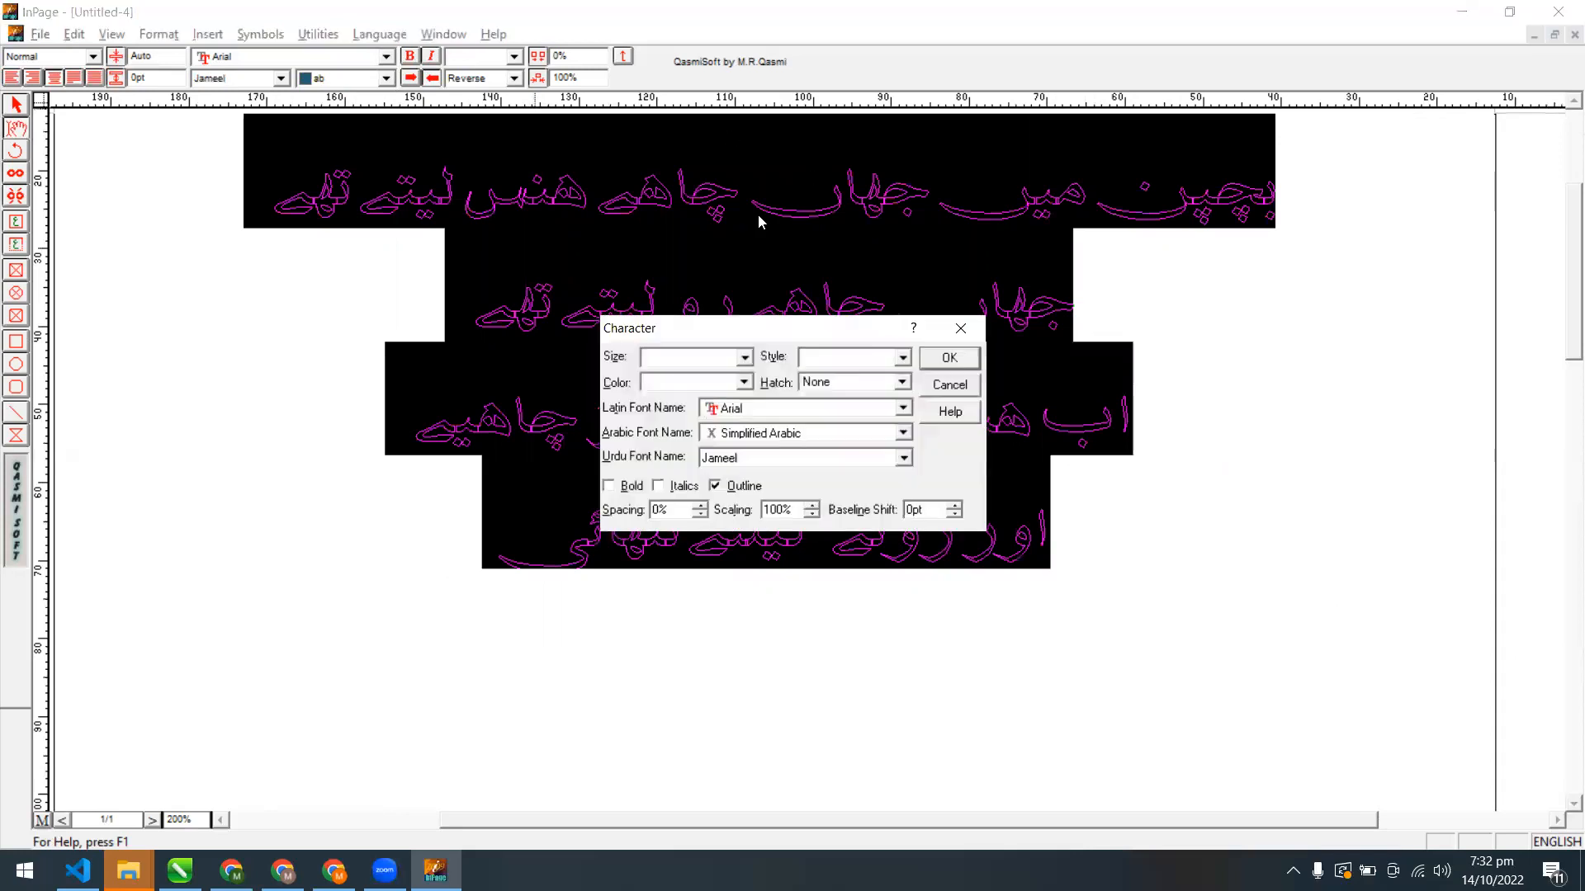
pyautogui.click(743, 487)
pyautogui.click(968, 364)
pyautogui.click(1279, 487)
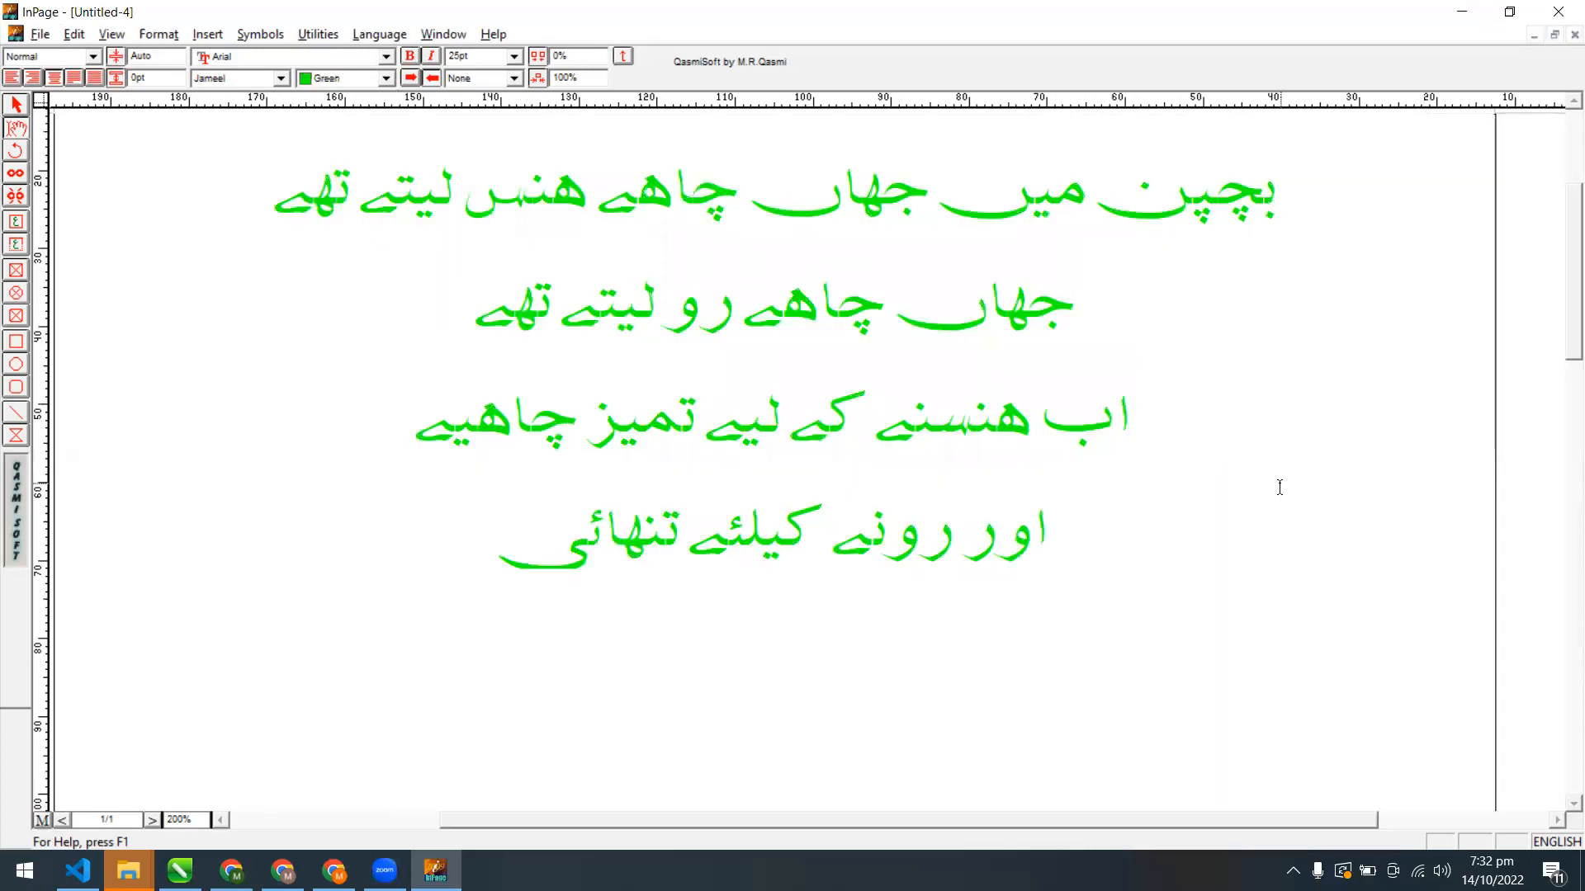
# Select the verse, apply the diagonal-line hatch pattern through the Character dialog and deselect the text
pyautogui.moveTo(499, 558); pyautogui.dragTo(1432, 226)
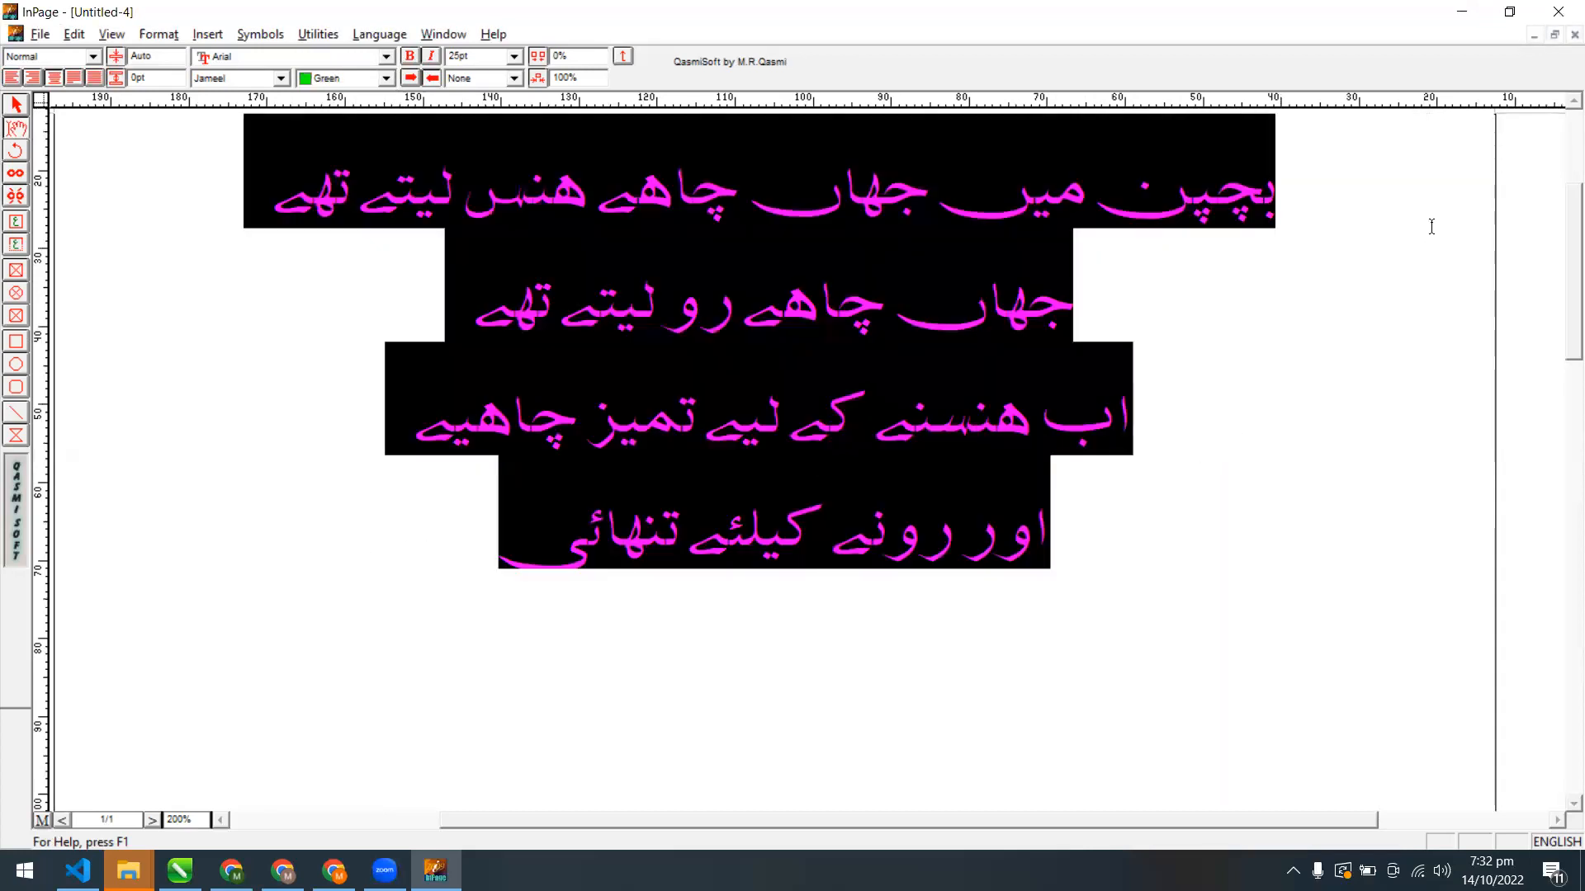
pyautogui.hotkey('ctrl', 'shift', 'd')
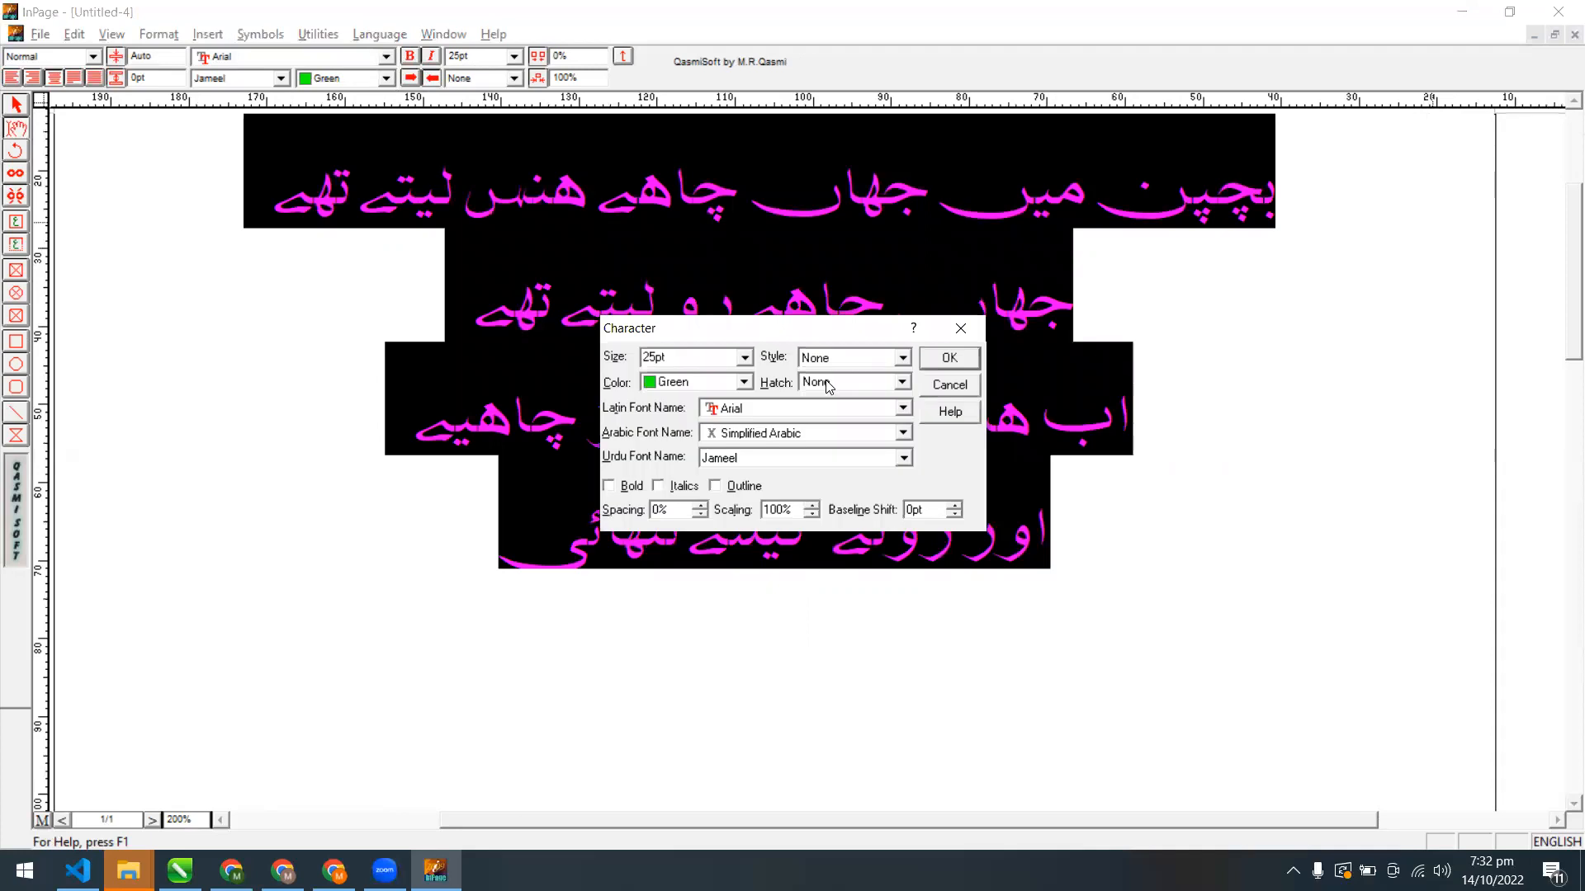
pyautogui.click(828, 386)
pyautogui.click(904, 438)
pyautogui.click(905, 439)
pyautogui.click(904, 439)
pyautogui.click(905, 439)
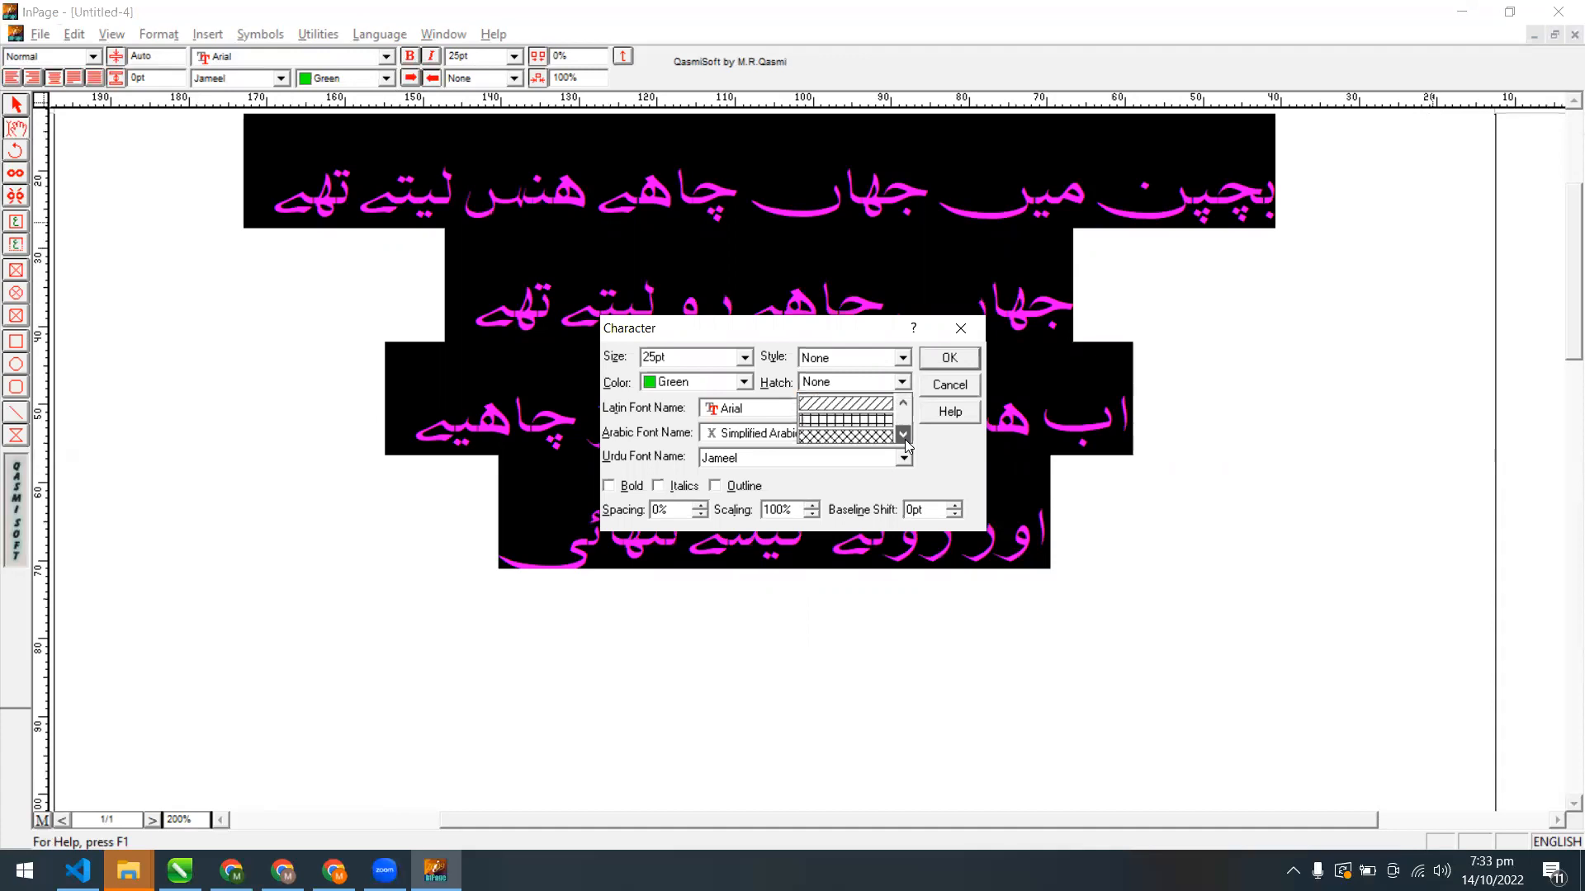
pyautogui.click(860, 403)
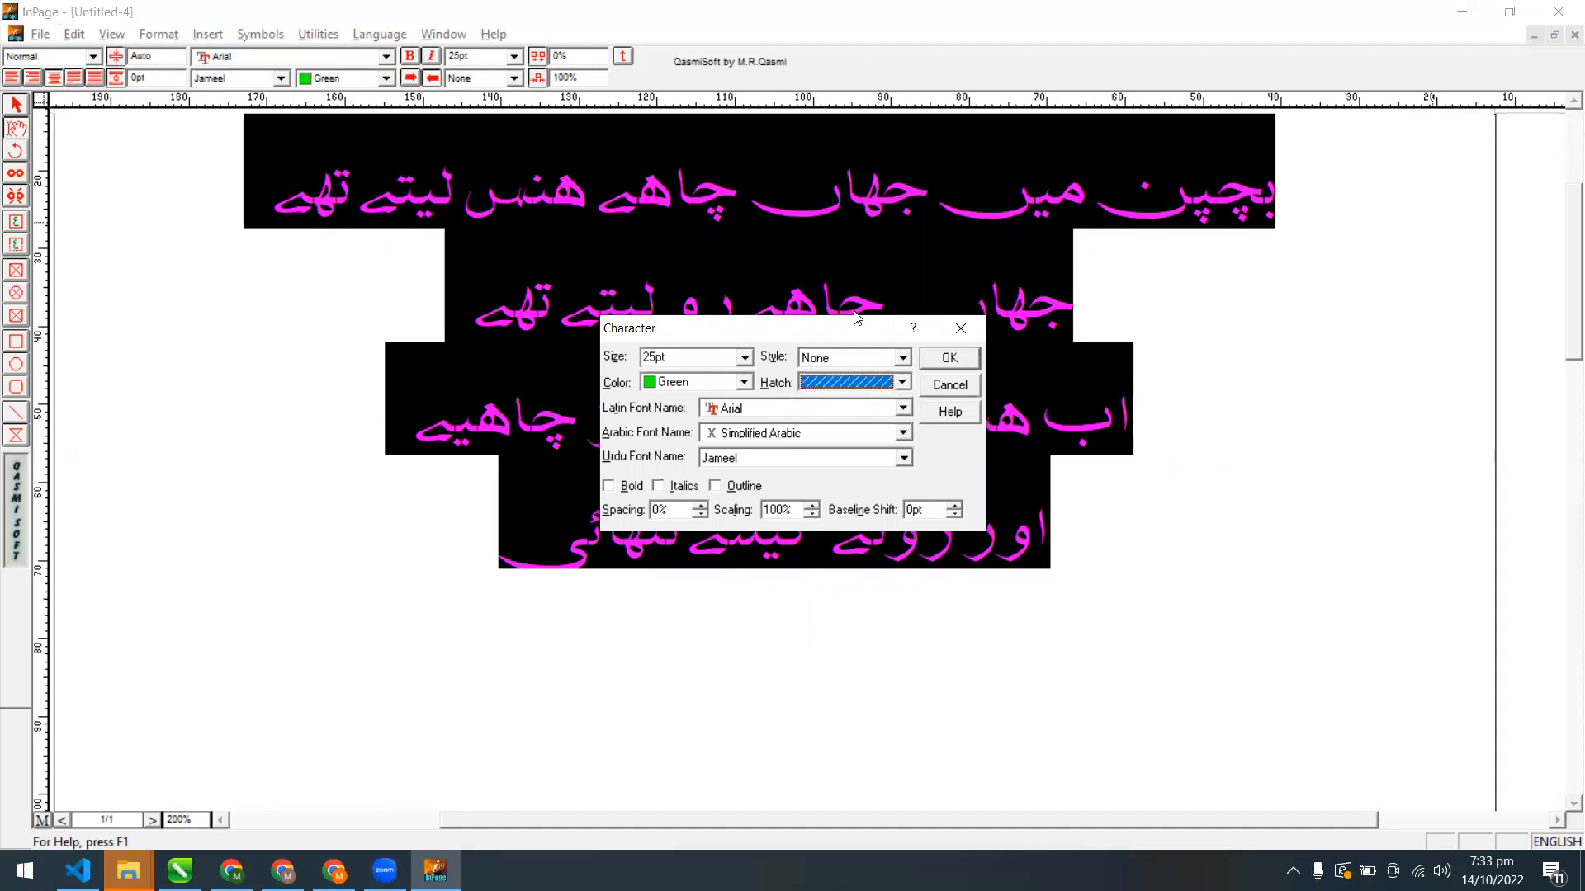
pyautogui.moveTo(858, 334); pyautogui.dragTo(685, 334)
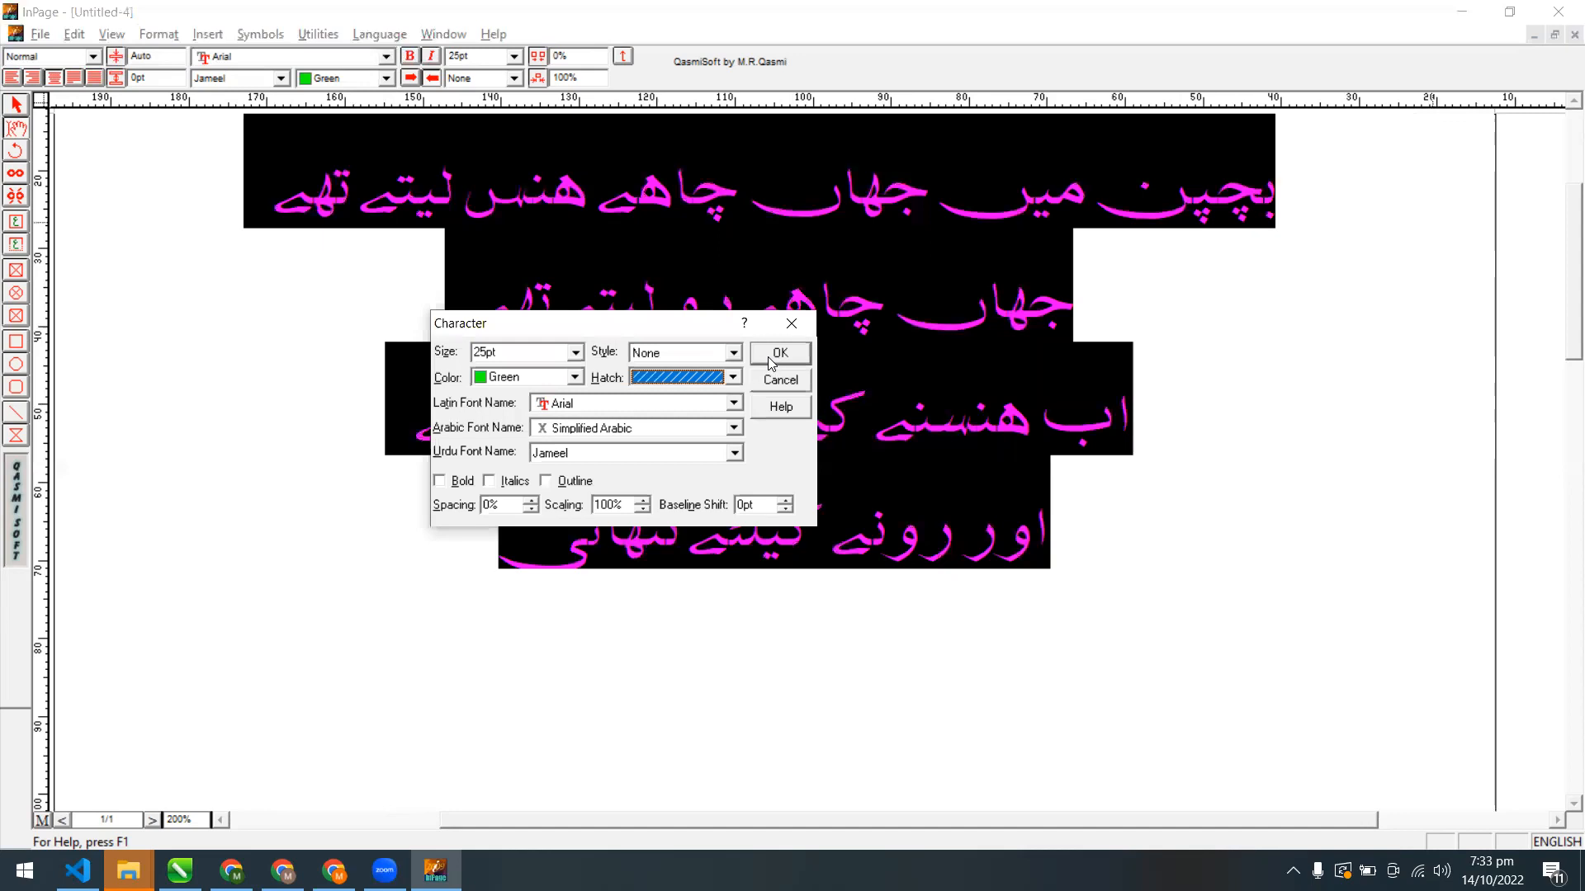
pyautogui.click(768, 357)
pyautogui.click(829, 327)
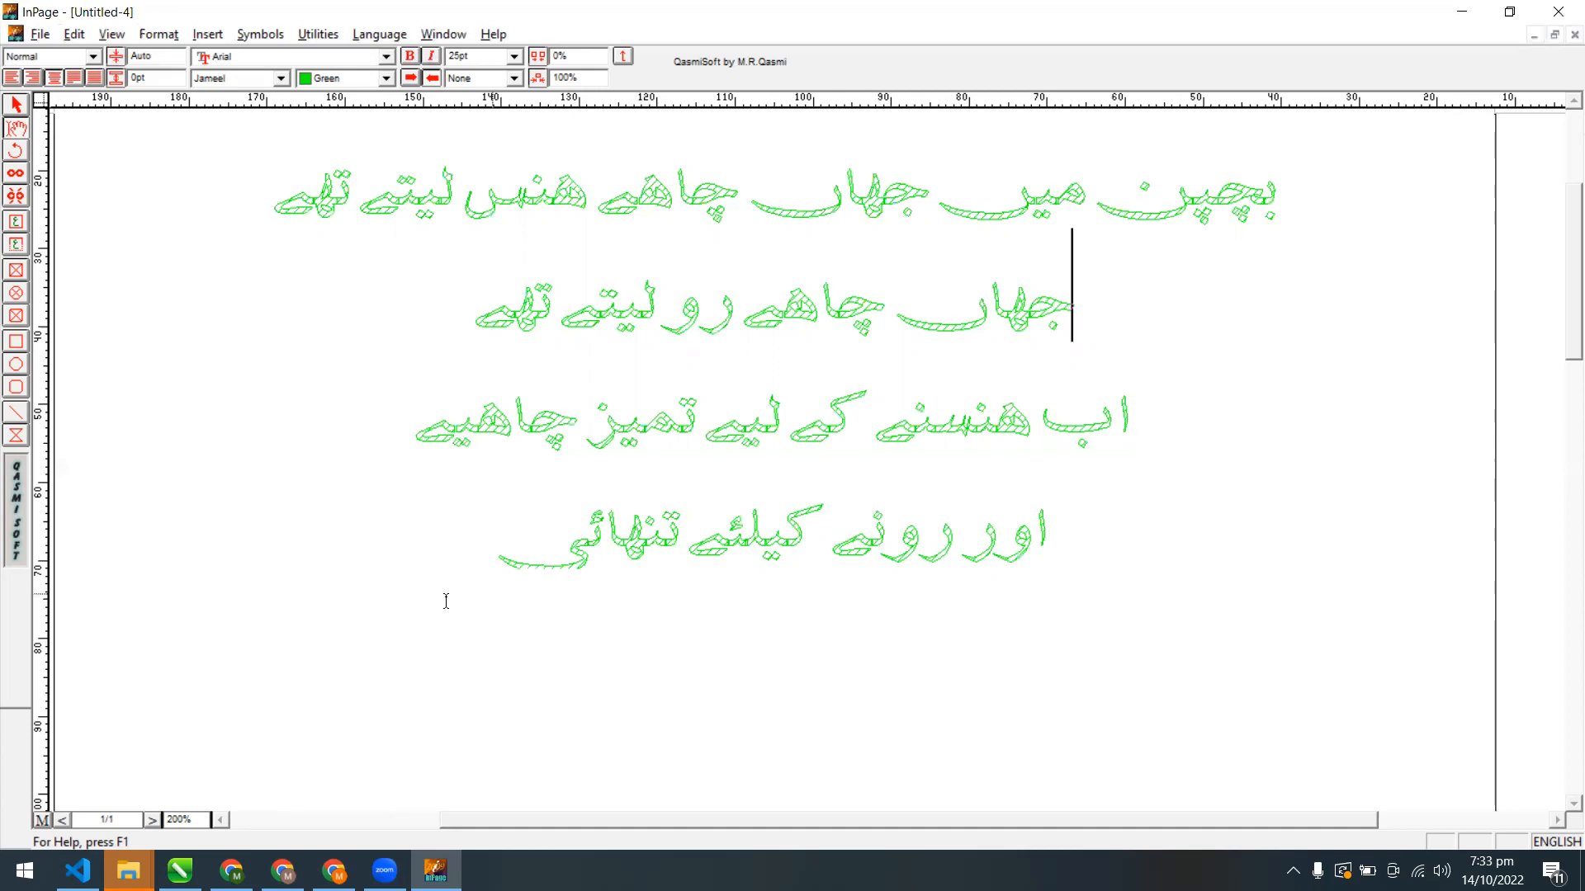
# Reselect the verse, change its hatch to the diagonal crosshatch pattern and deselect the text
pyautogui.moveTo(471, 555); pyautogui.dragTo(1301, 199)
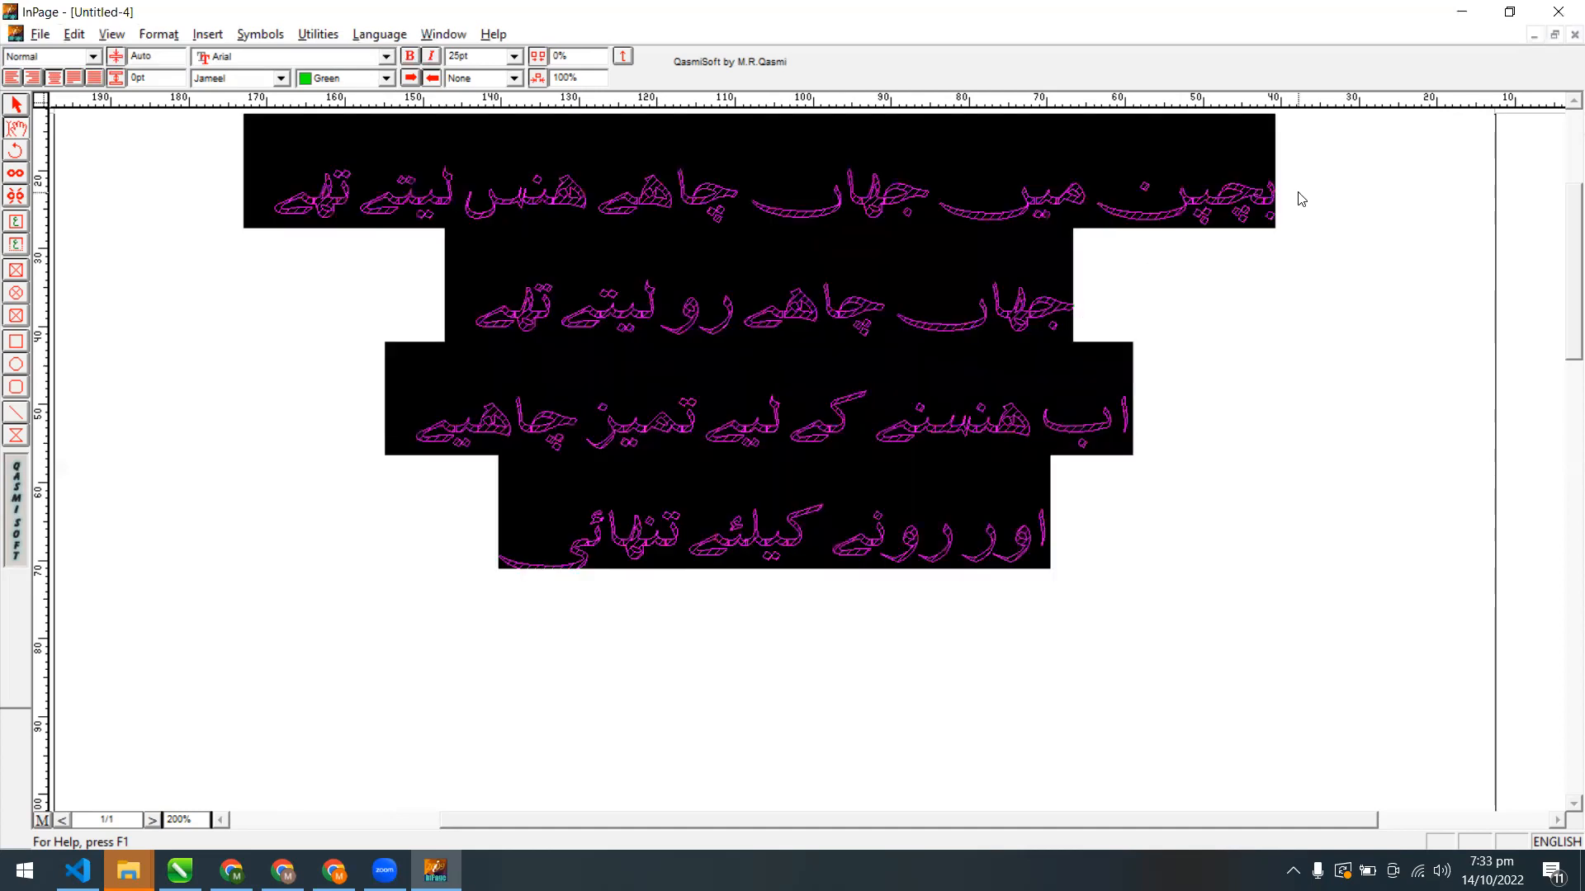
pyautogui.hotkey('ctrl', 't')
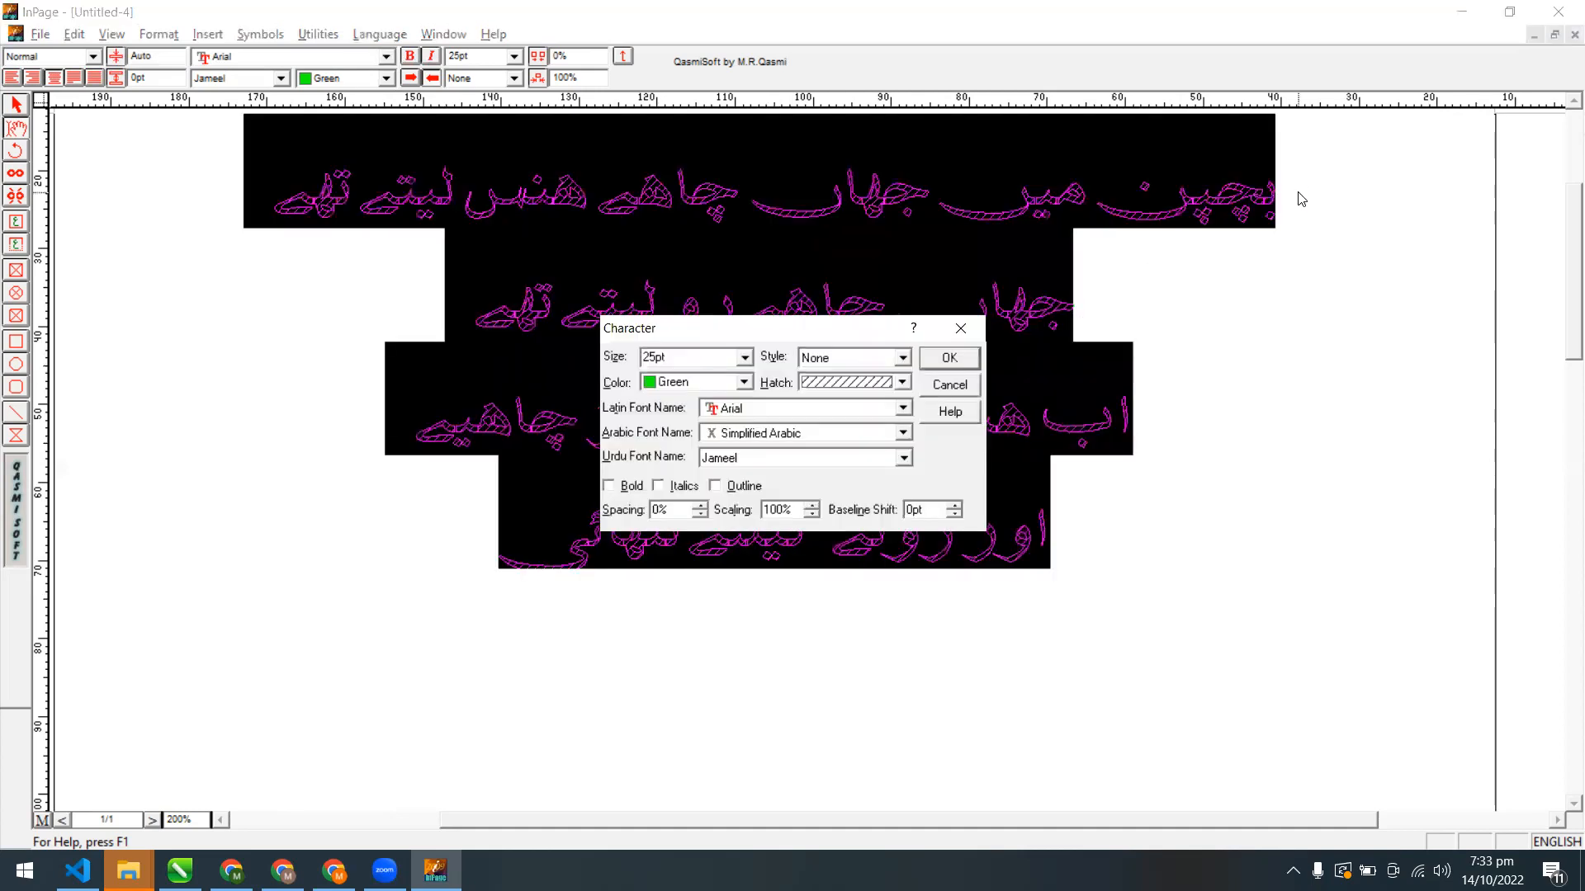
pyautogui.click(887, 388)
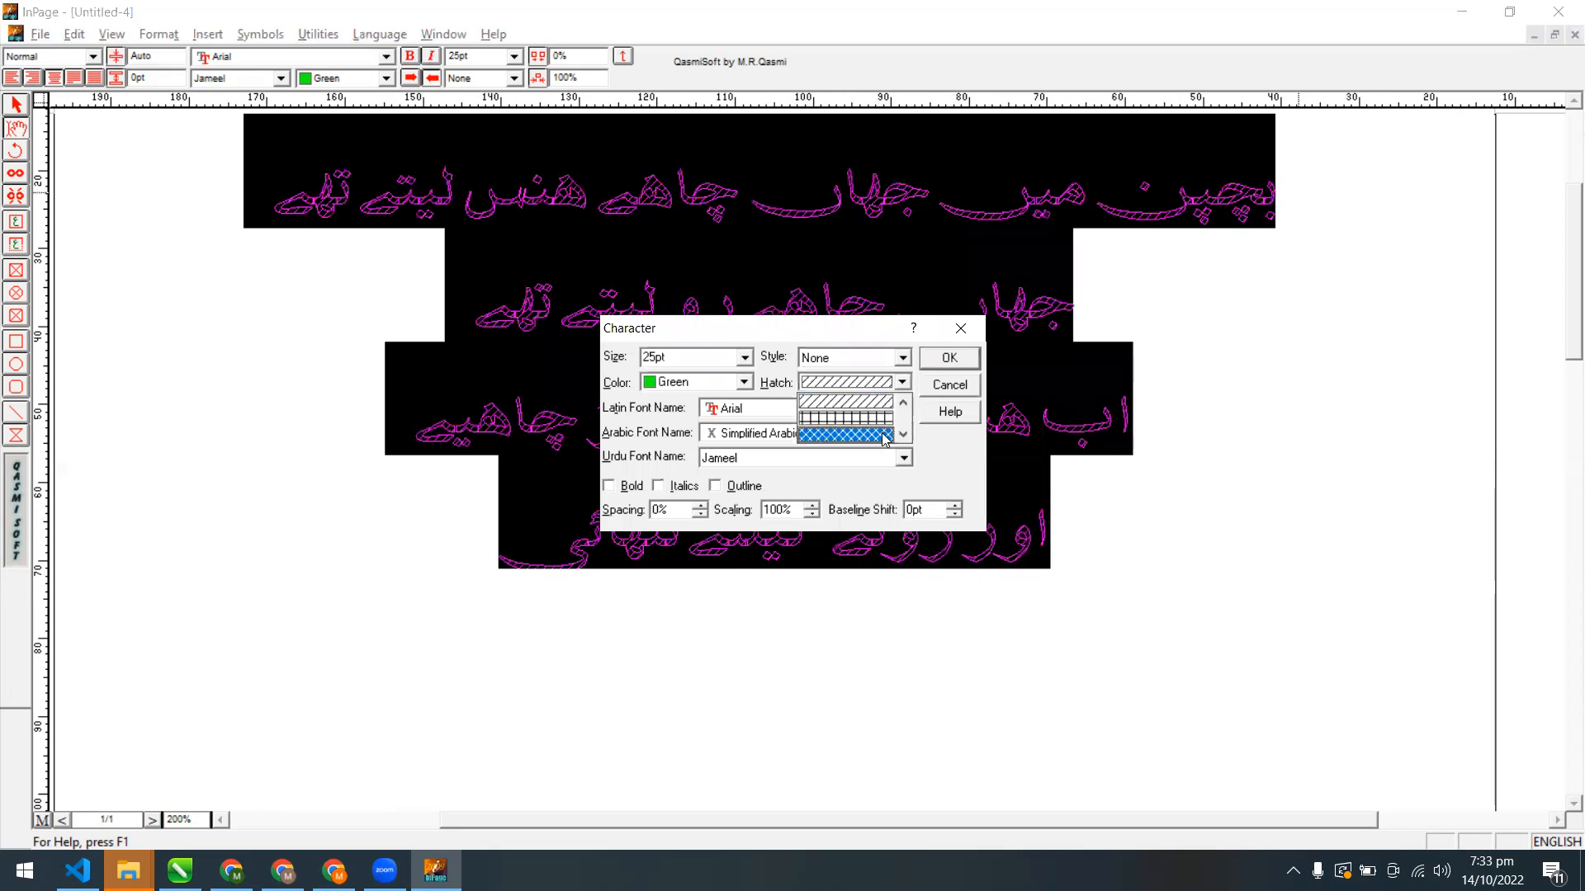
pyautogui.click(896, 436)
pyautogui.click(933, 363)
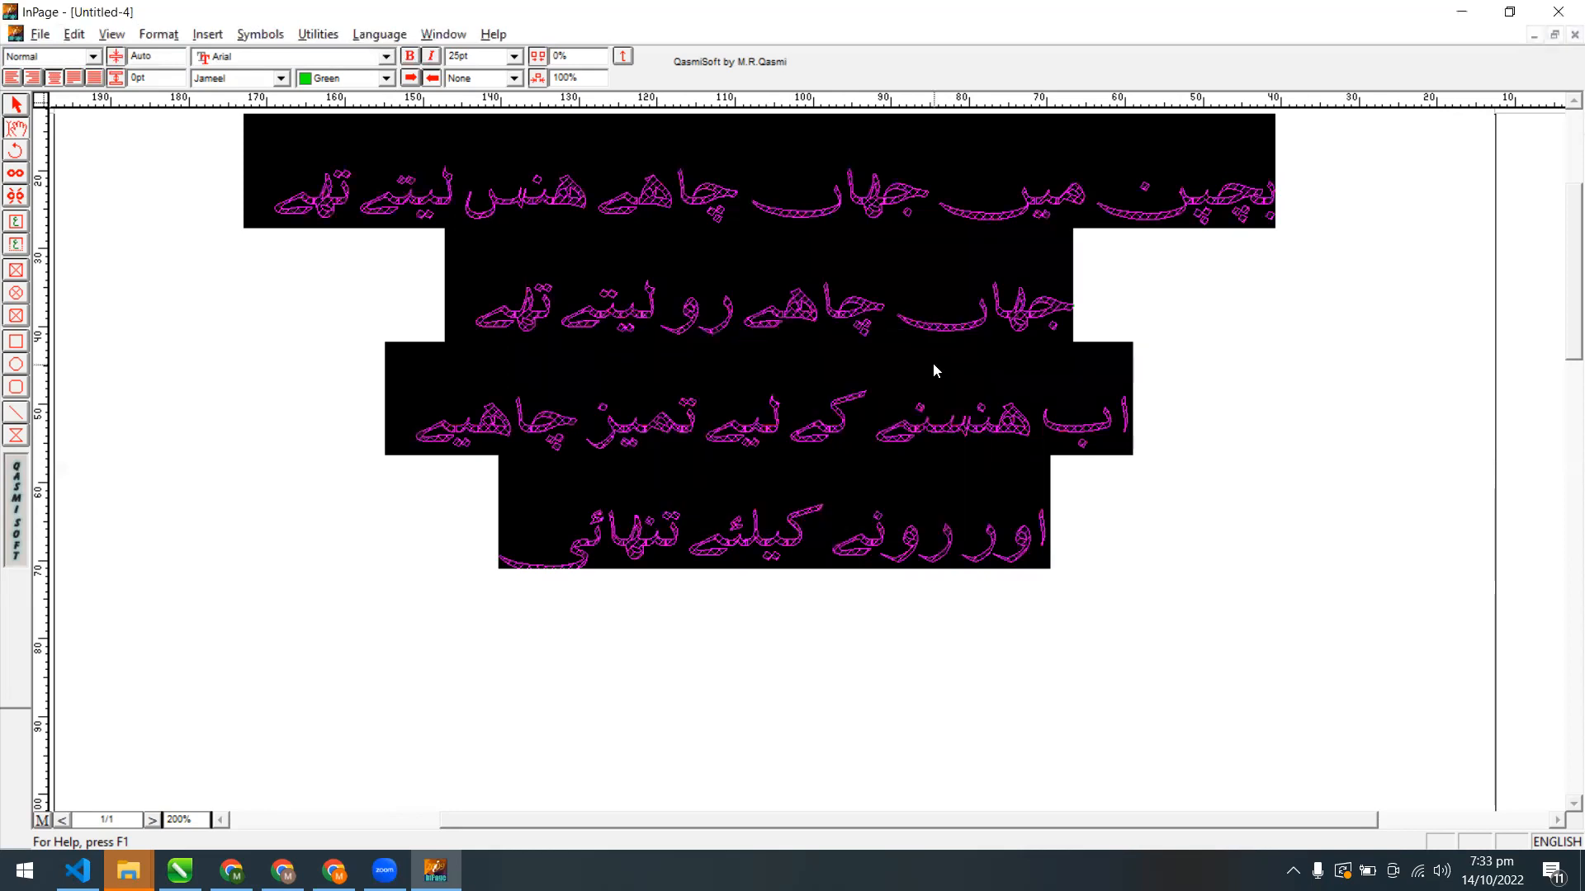
pyautogui.click(1279, 447)
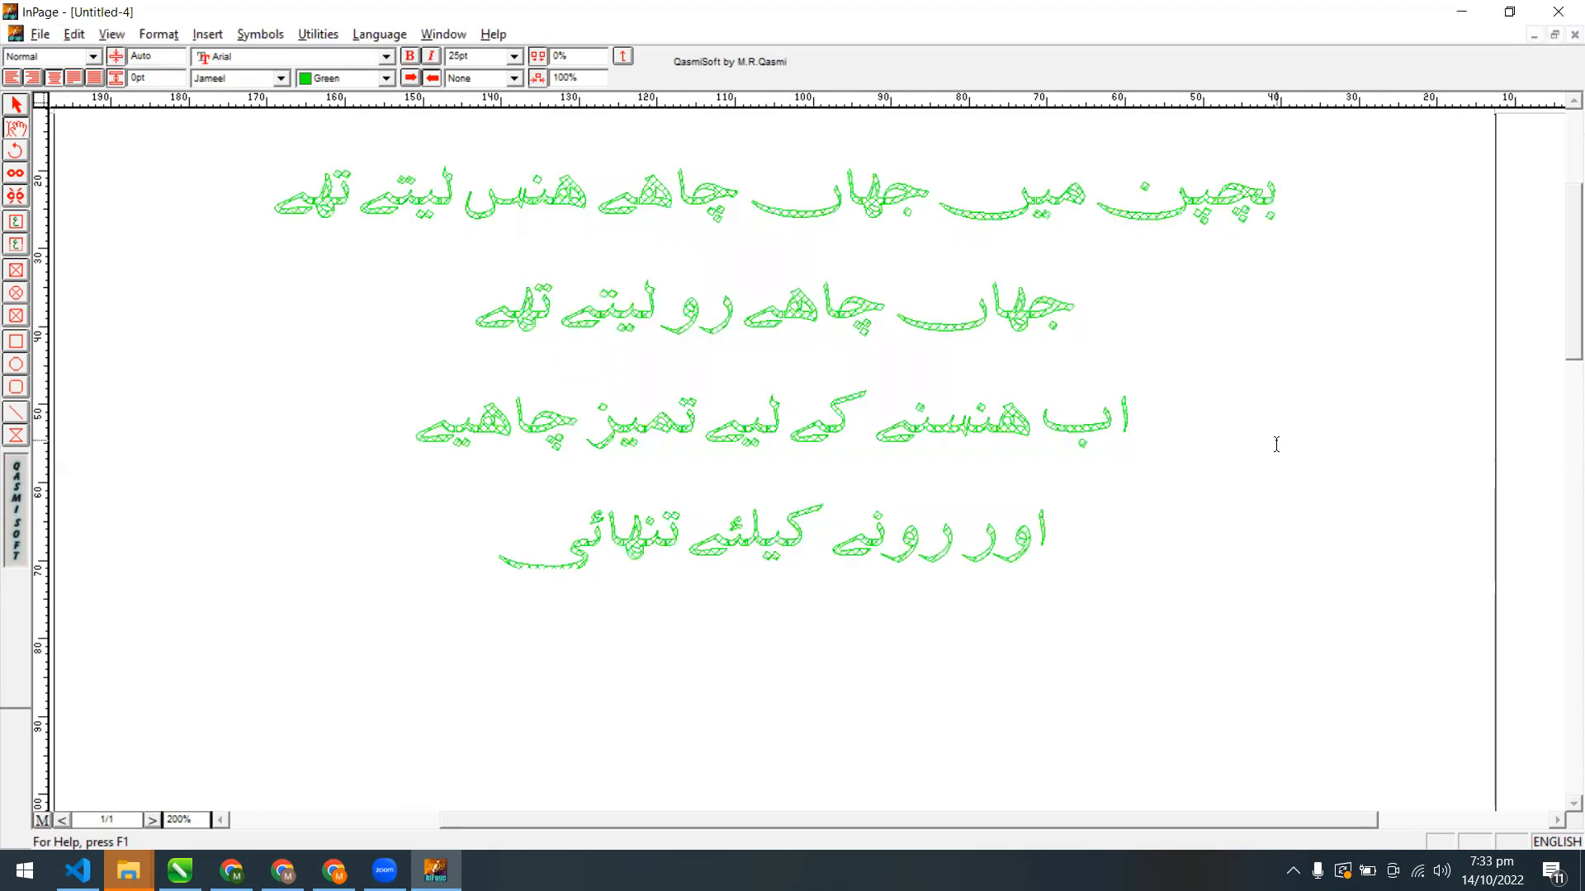
# Reselect the verse, set its hatch to None and its color to ab, and deselect the text
pyautogui.moveTo(500, 564); pyautogui.dragTo(1339, 186)
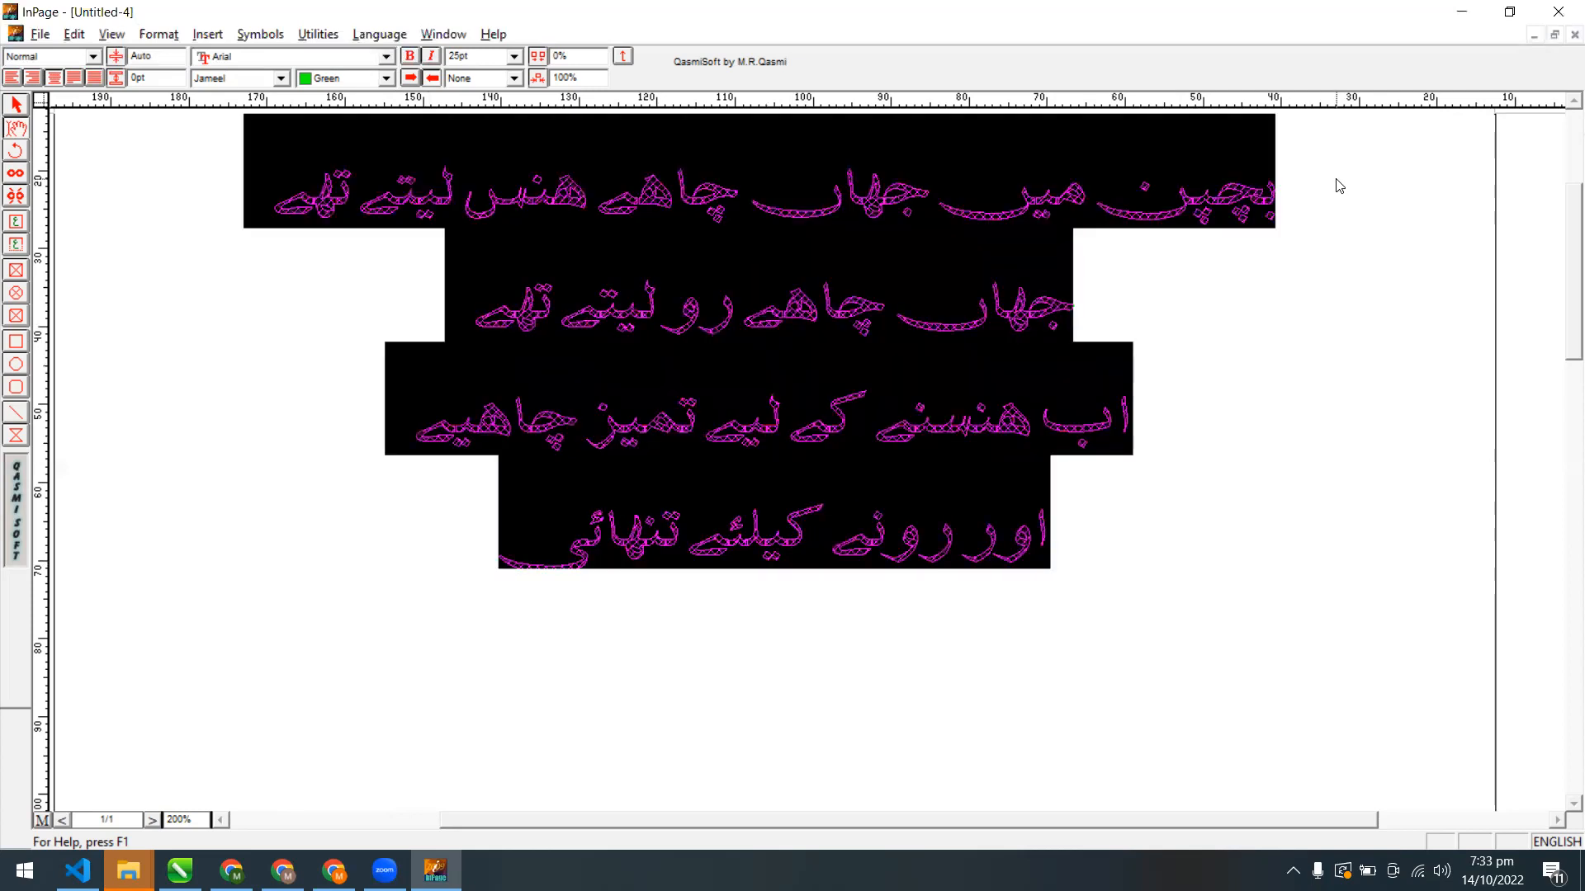
pyautogui.hotkey('ctrl', 't')
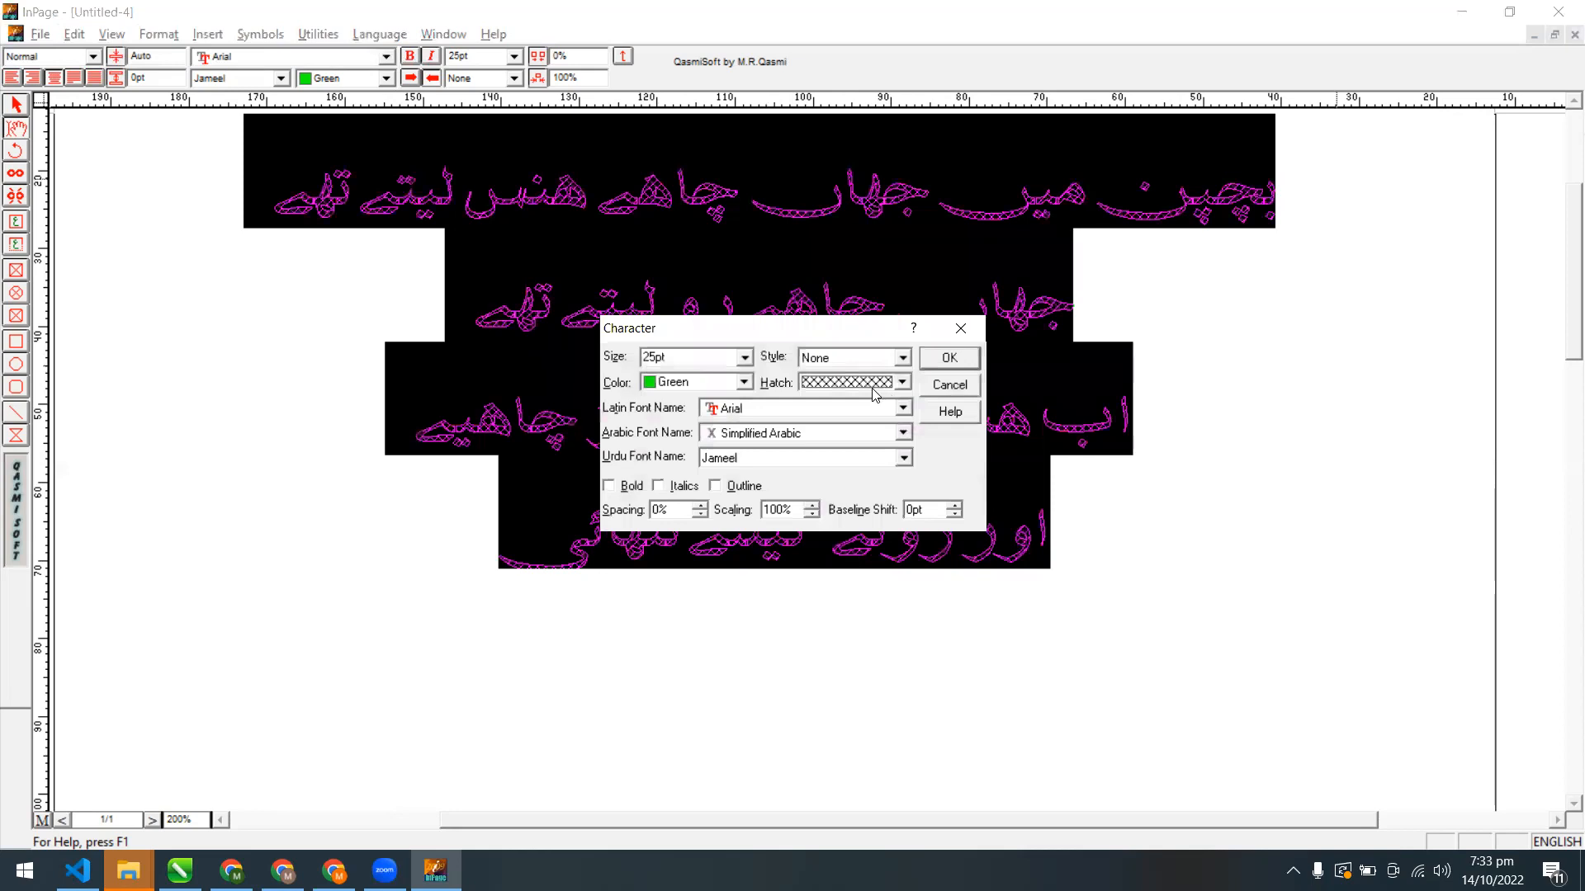
pyautogui.click(817, 385)
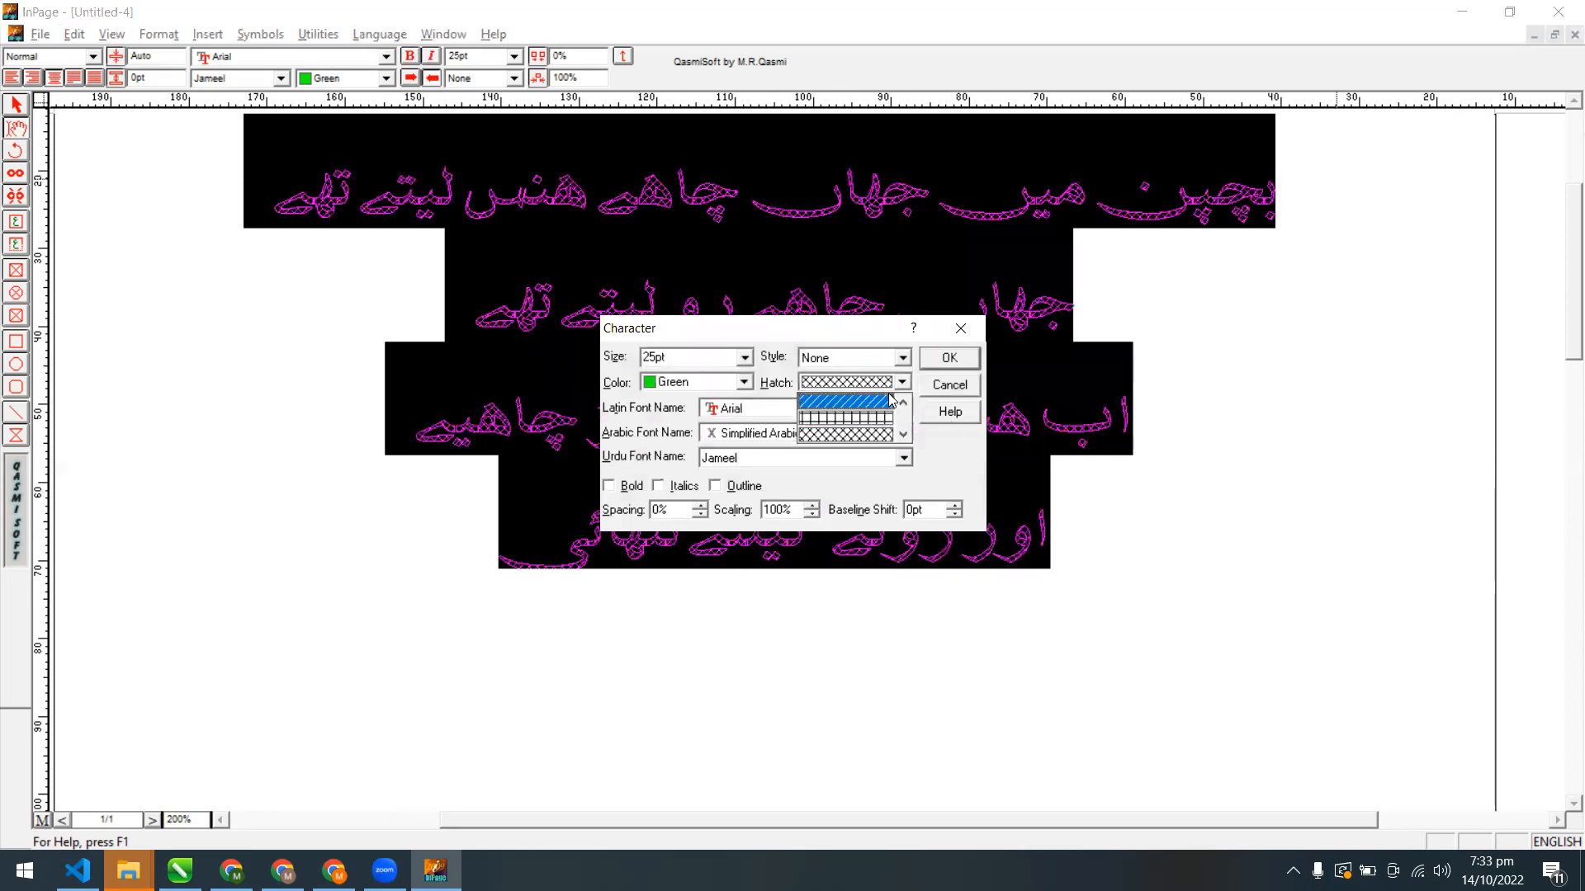
pyautogui.click(900, 403)
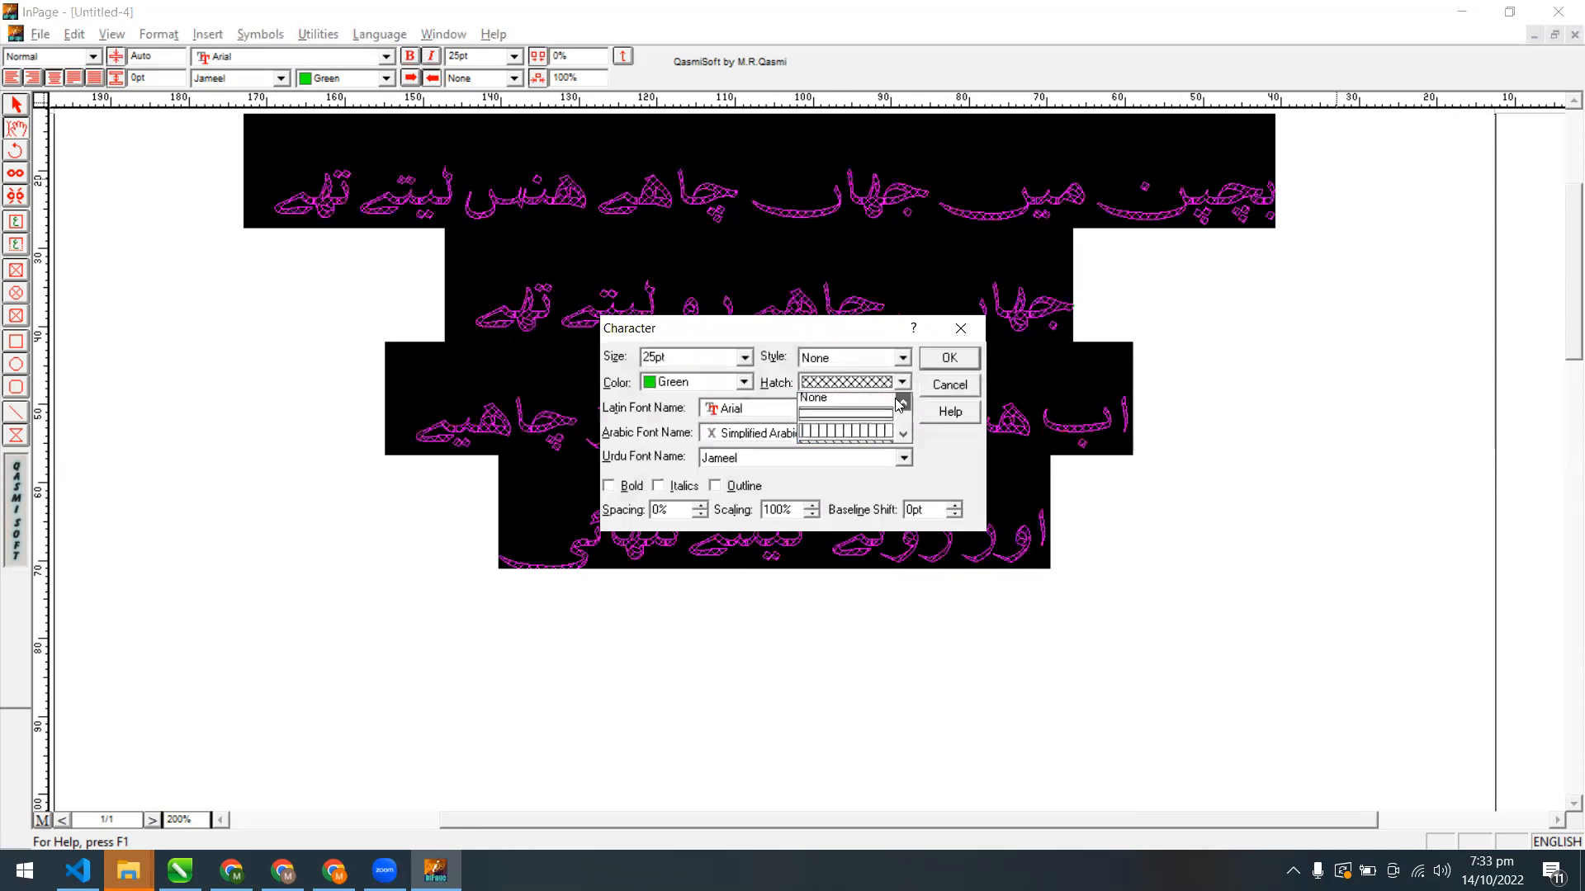
pyautogui.click(871, 399)
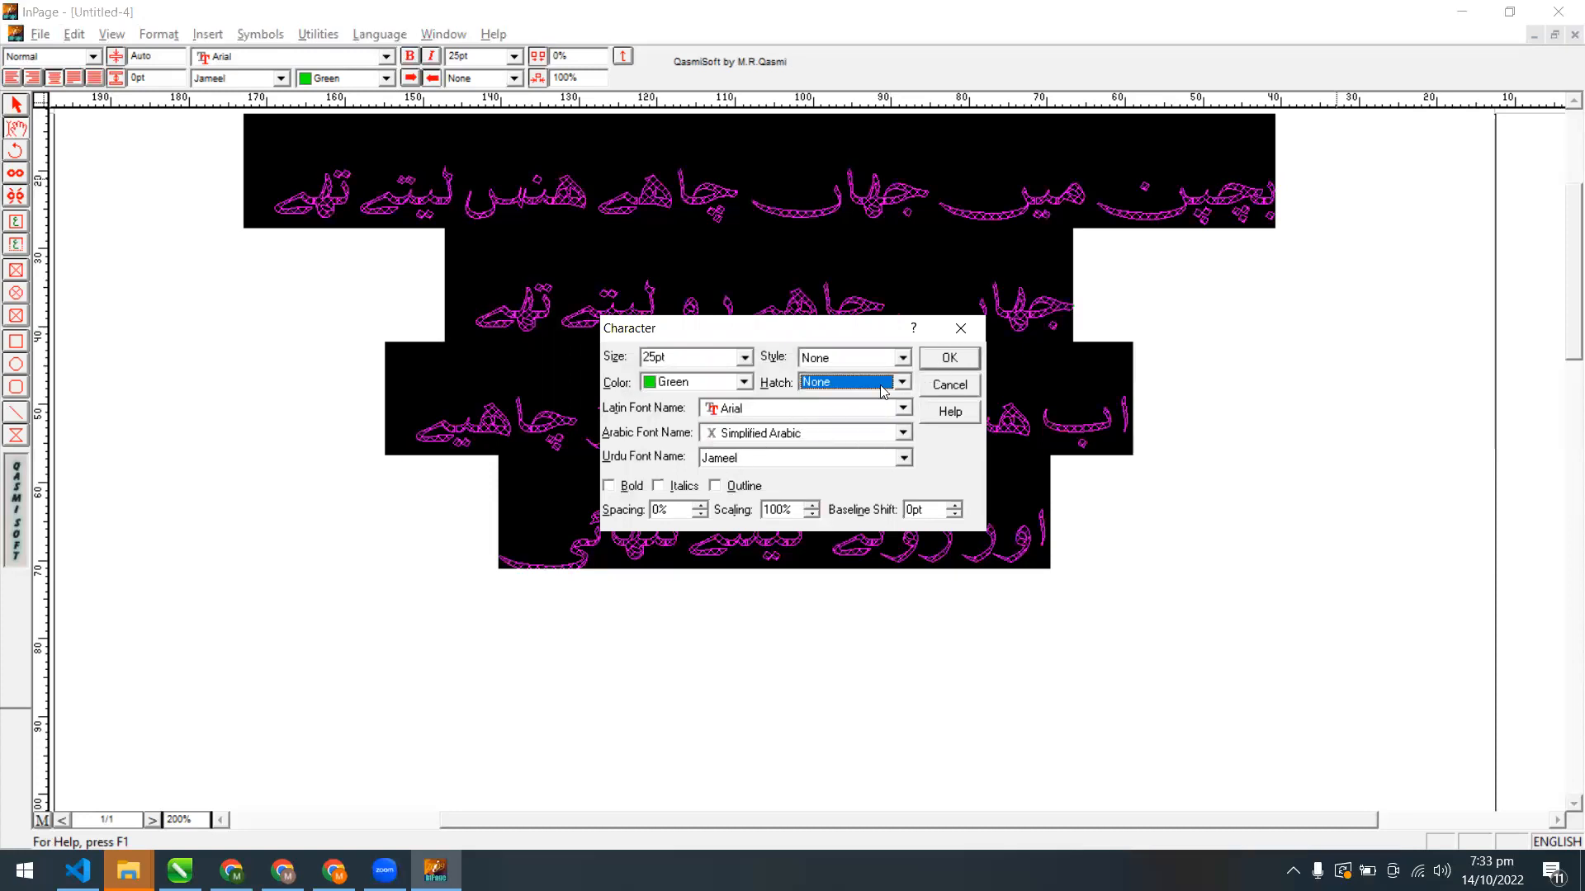
pyautogui.click(697, 385)
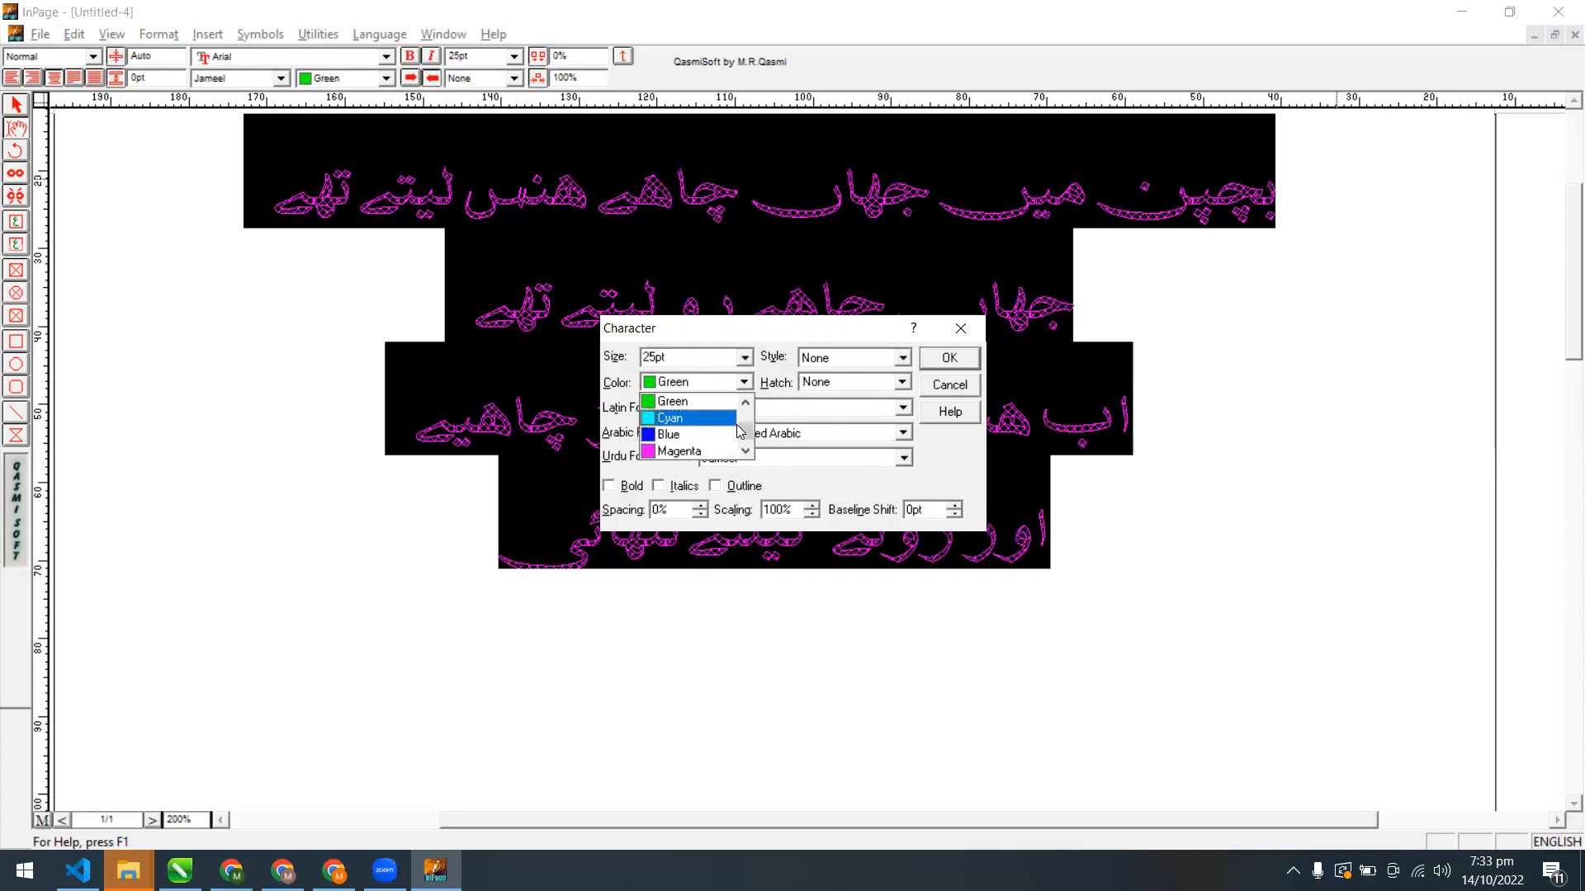
pyautogui.click(709, 452)
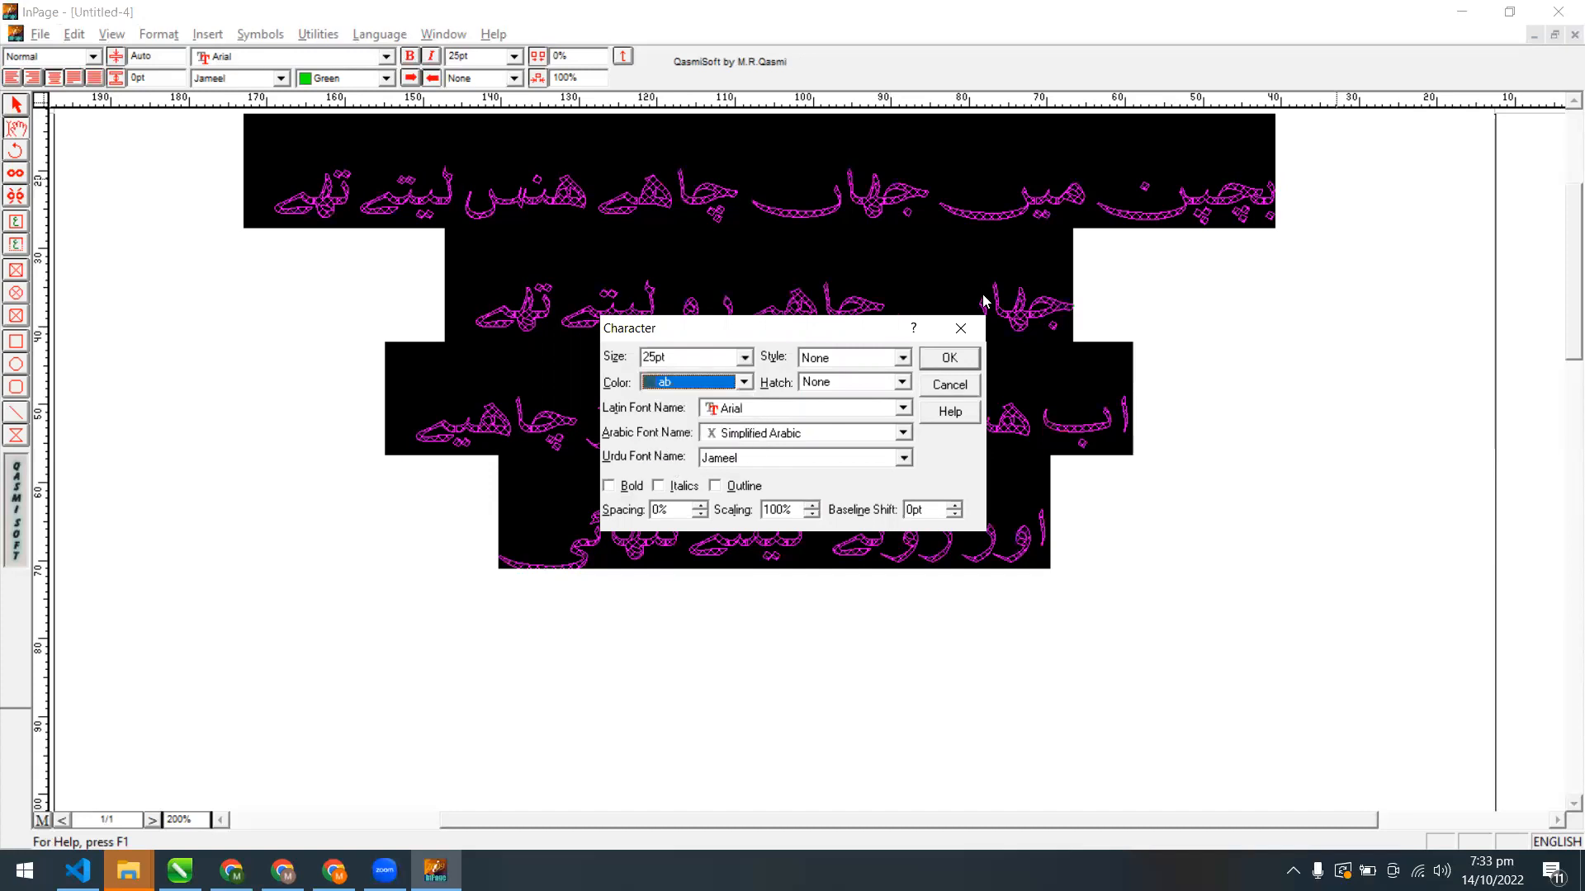
pyautogui.click(949, 356)
pyautogui.click(1199, 471)
# Select the four verse lines and set their baseline shift to 12pt in the Character dialog
pyautogui.click(546, 523)
pyautogui.moveTo(546, 524); pyautogui.dragTo(1337, 173)
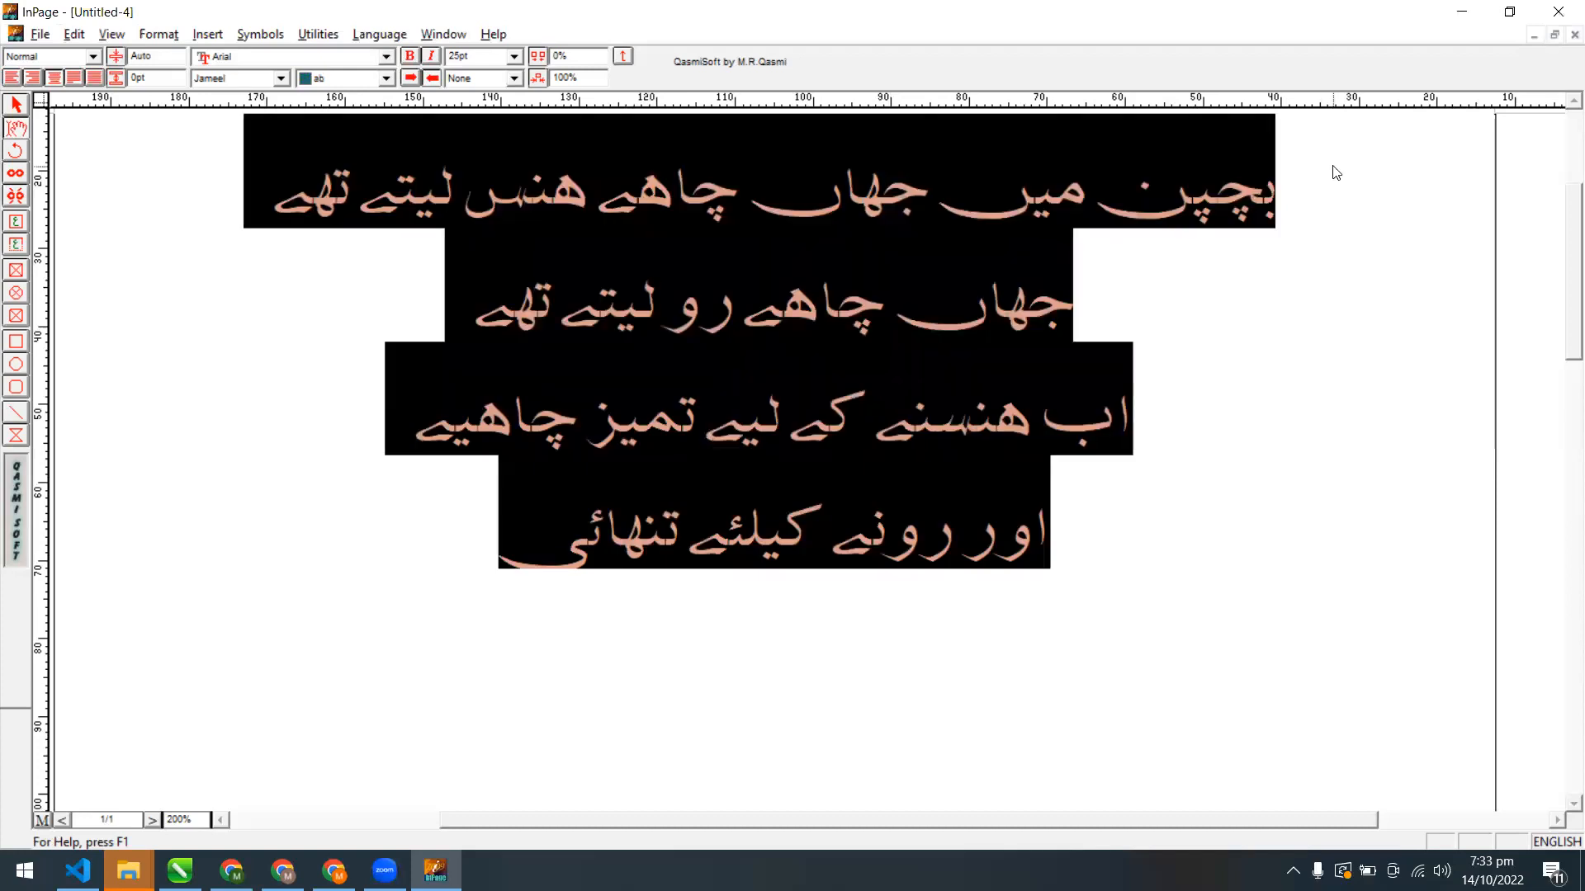
pyautogui.hotkey('ctrl', 'shift', 'd')
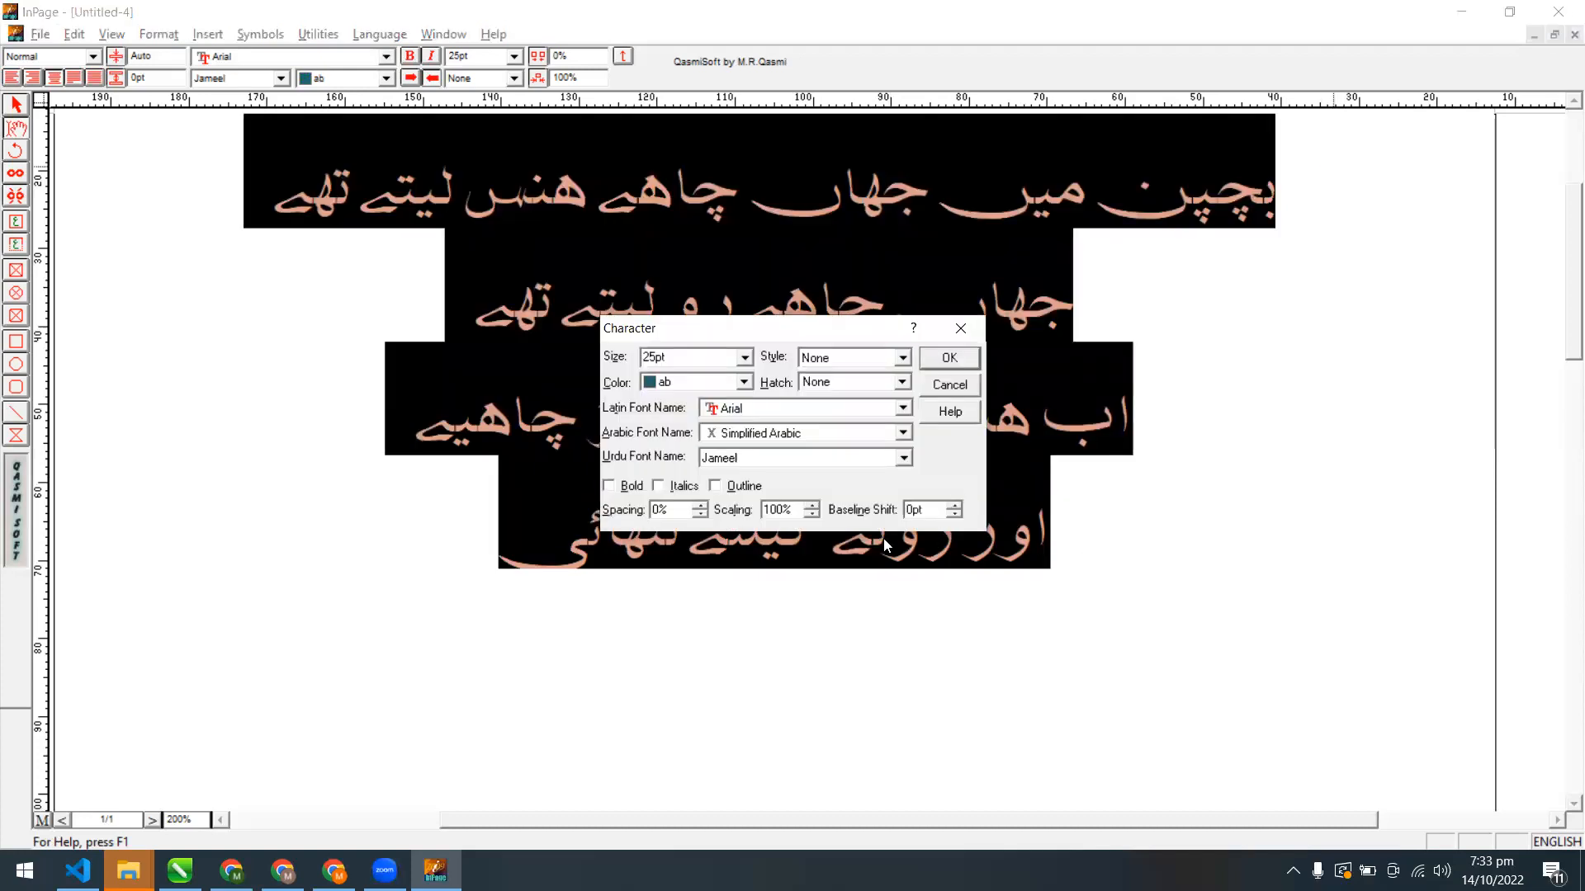
pyautogui.click(953, 506)
pyautogui.click(941, 358)
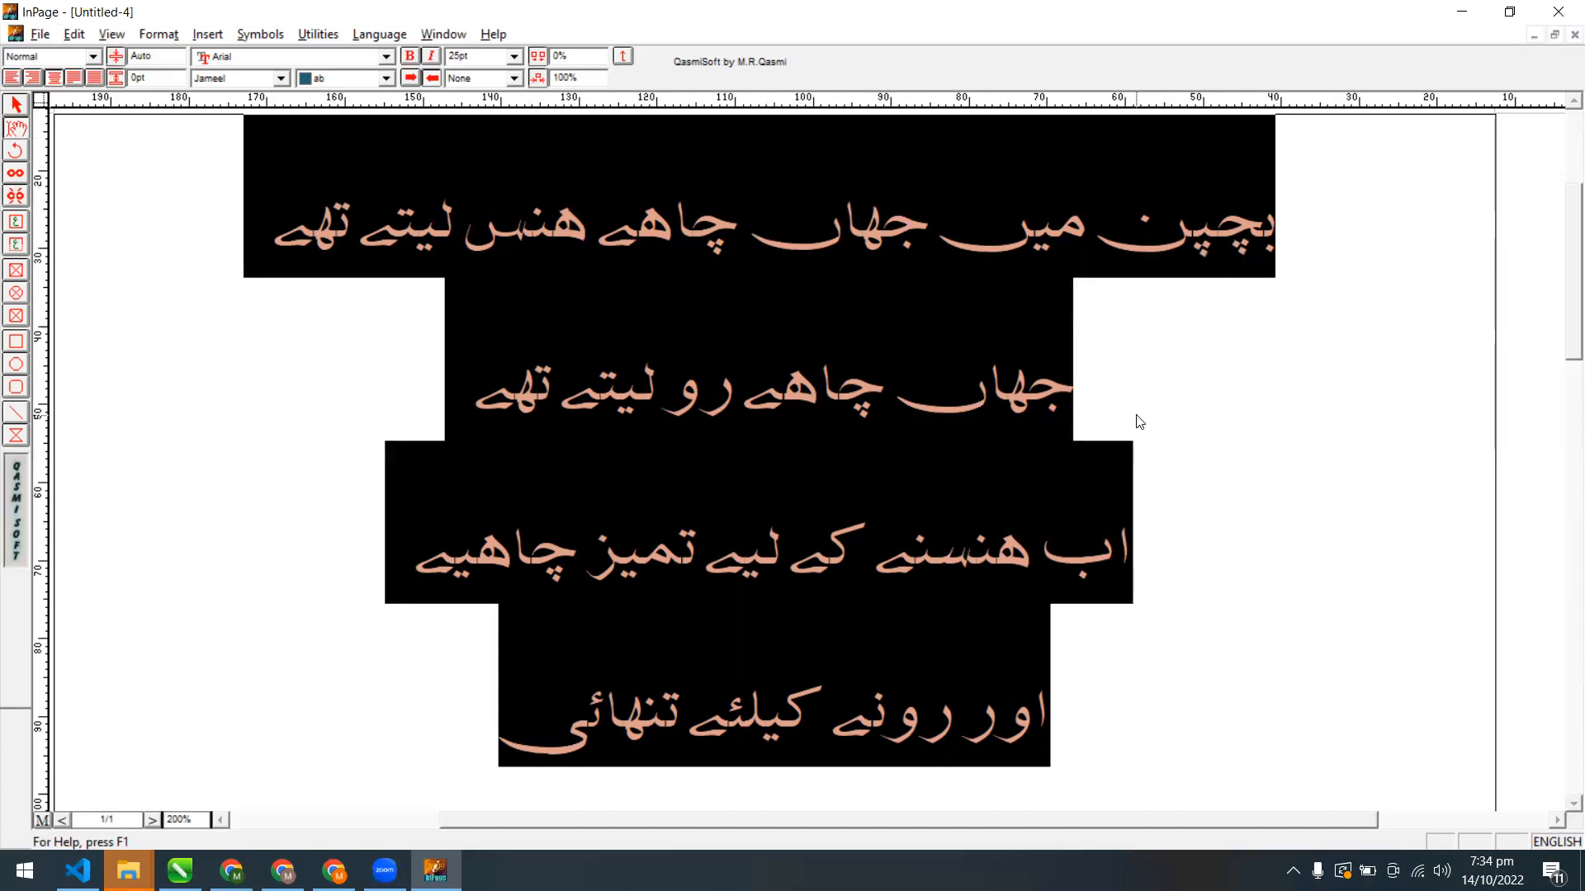
# Reopen the Character dialog for the selected verse and remove its baseline shift
pyautogui.hotkey('alt', 'Tab')
pyautogui.click(345, 80)
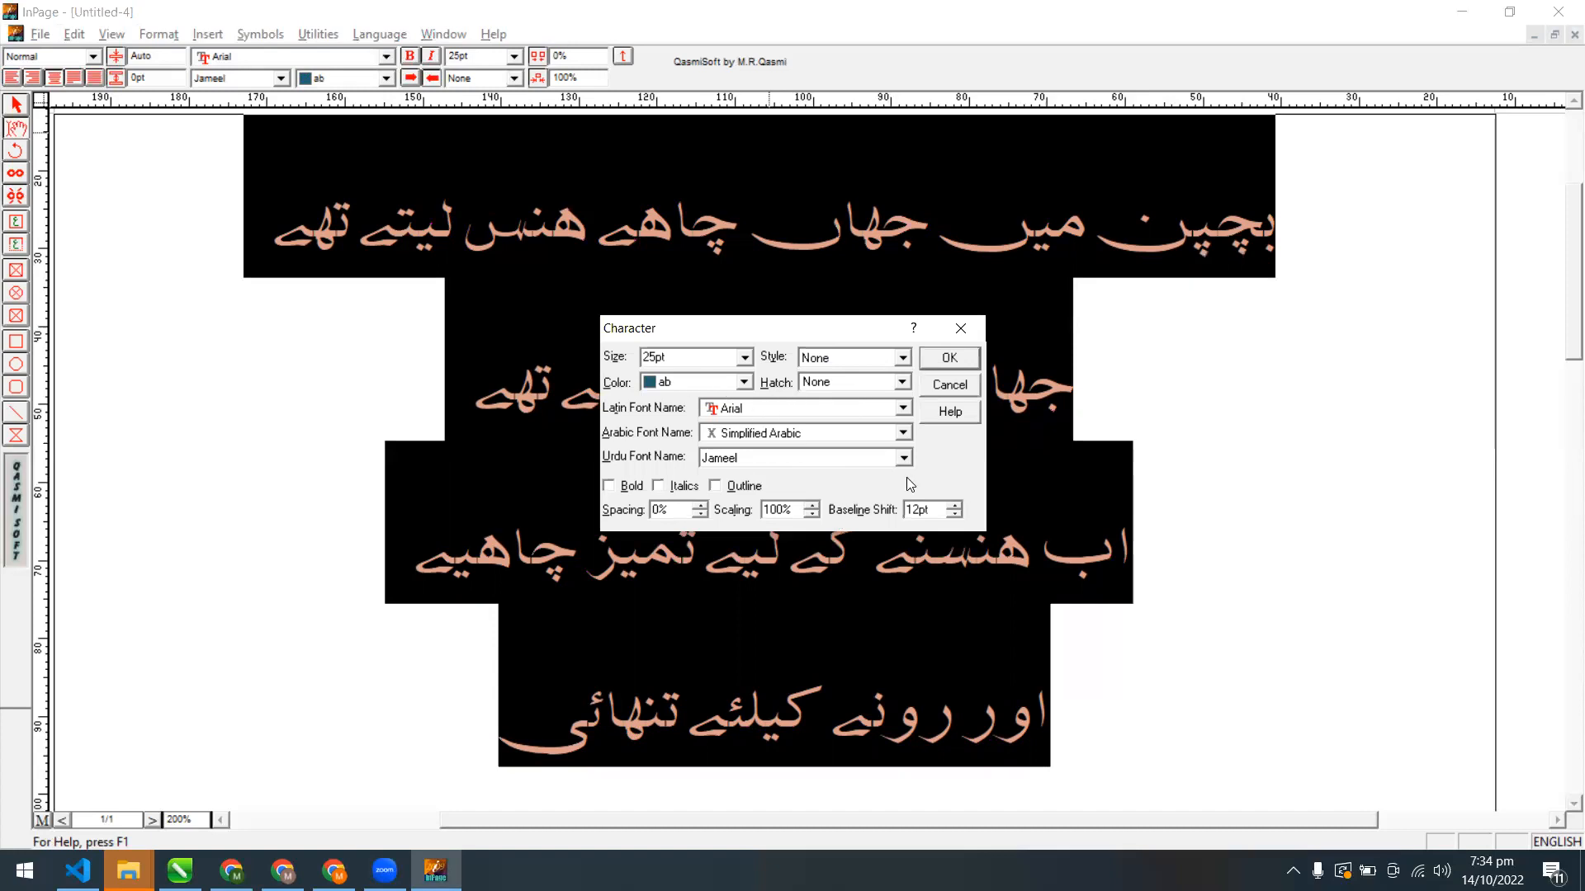
pyautogui.click(953, 514)
pyautogui.click(954, 514)
pyautogui.click(954, 514)
pyautogui.click(956, 360)
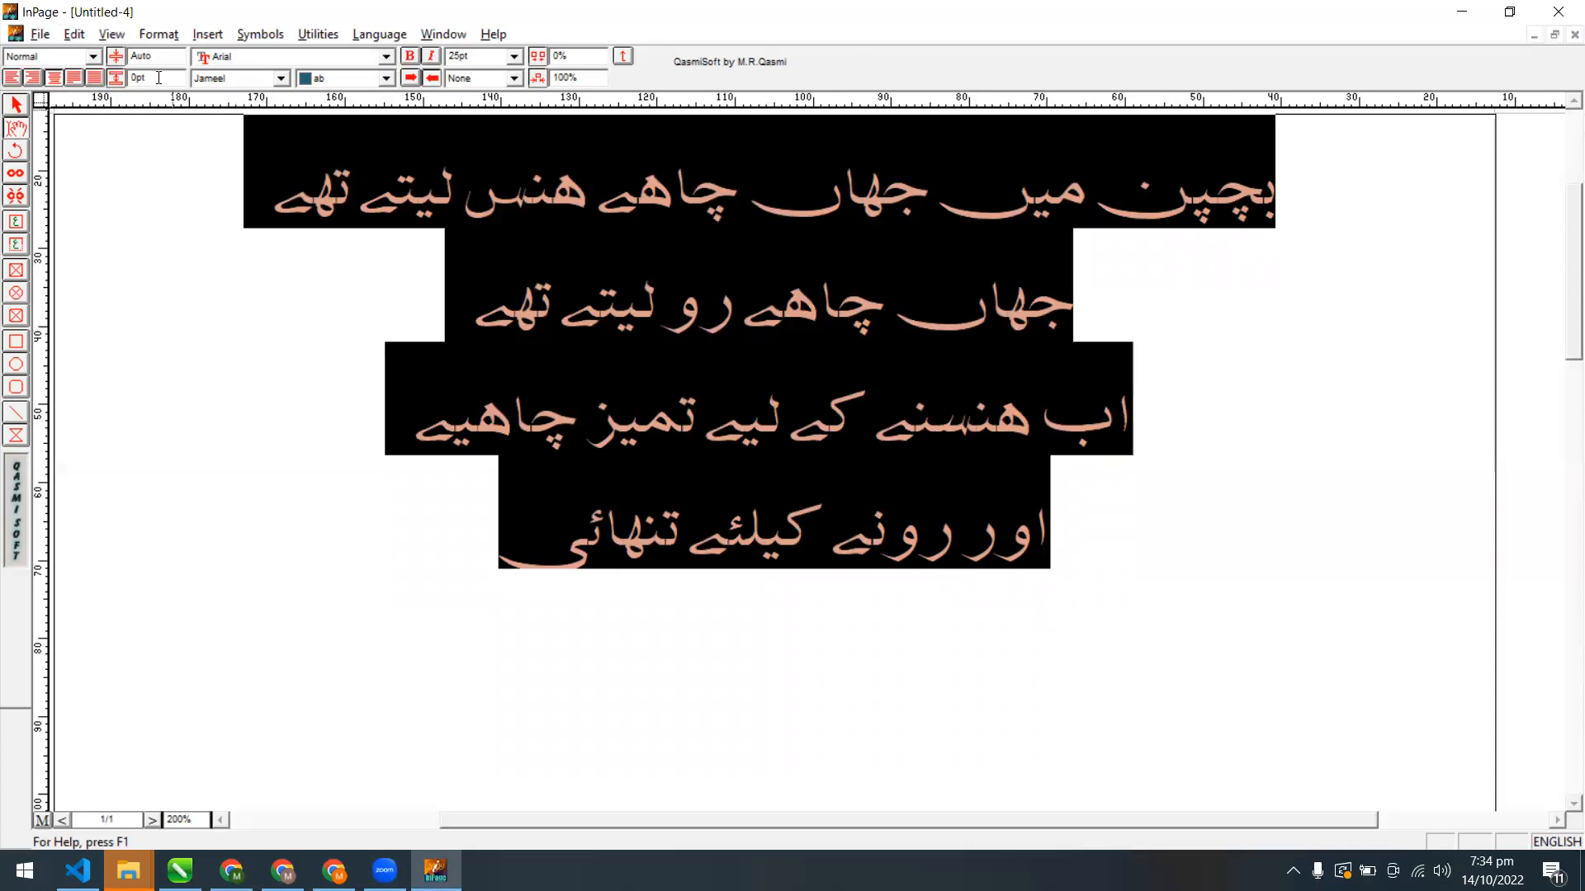
pyautogui.click(159, 34)
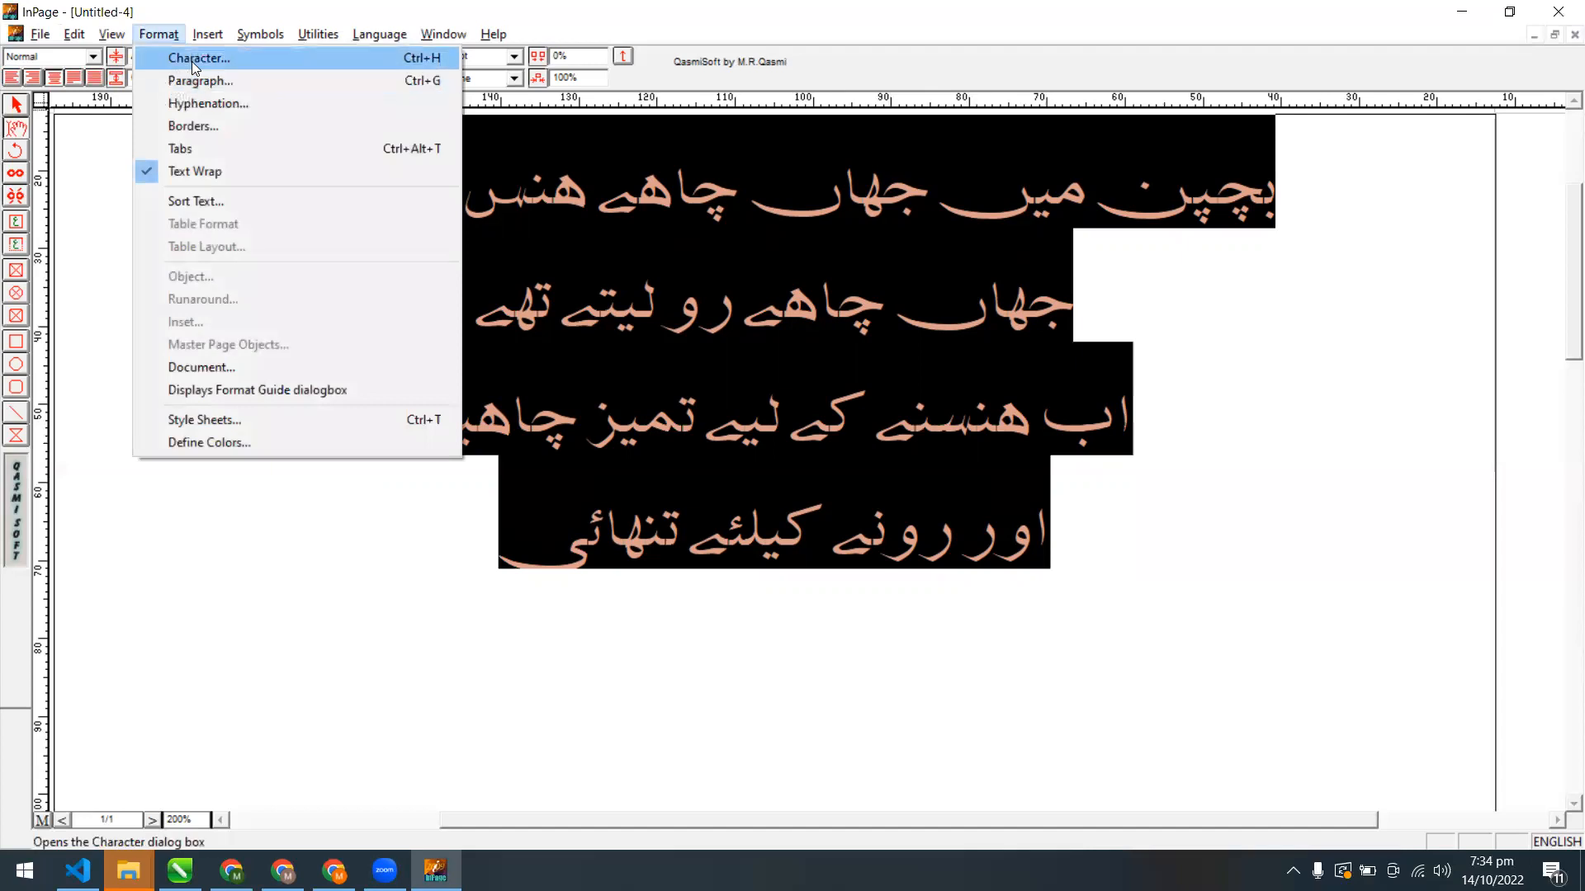
pyautogui.click(126, 91)
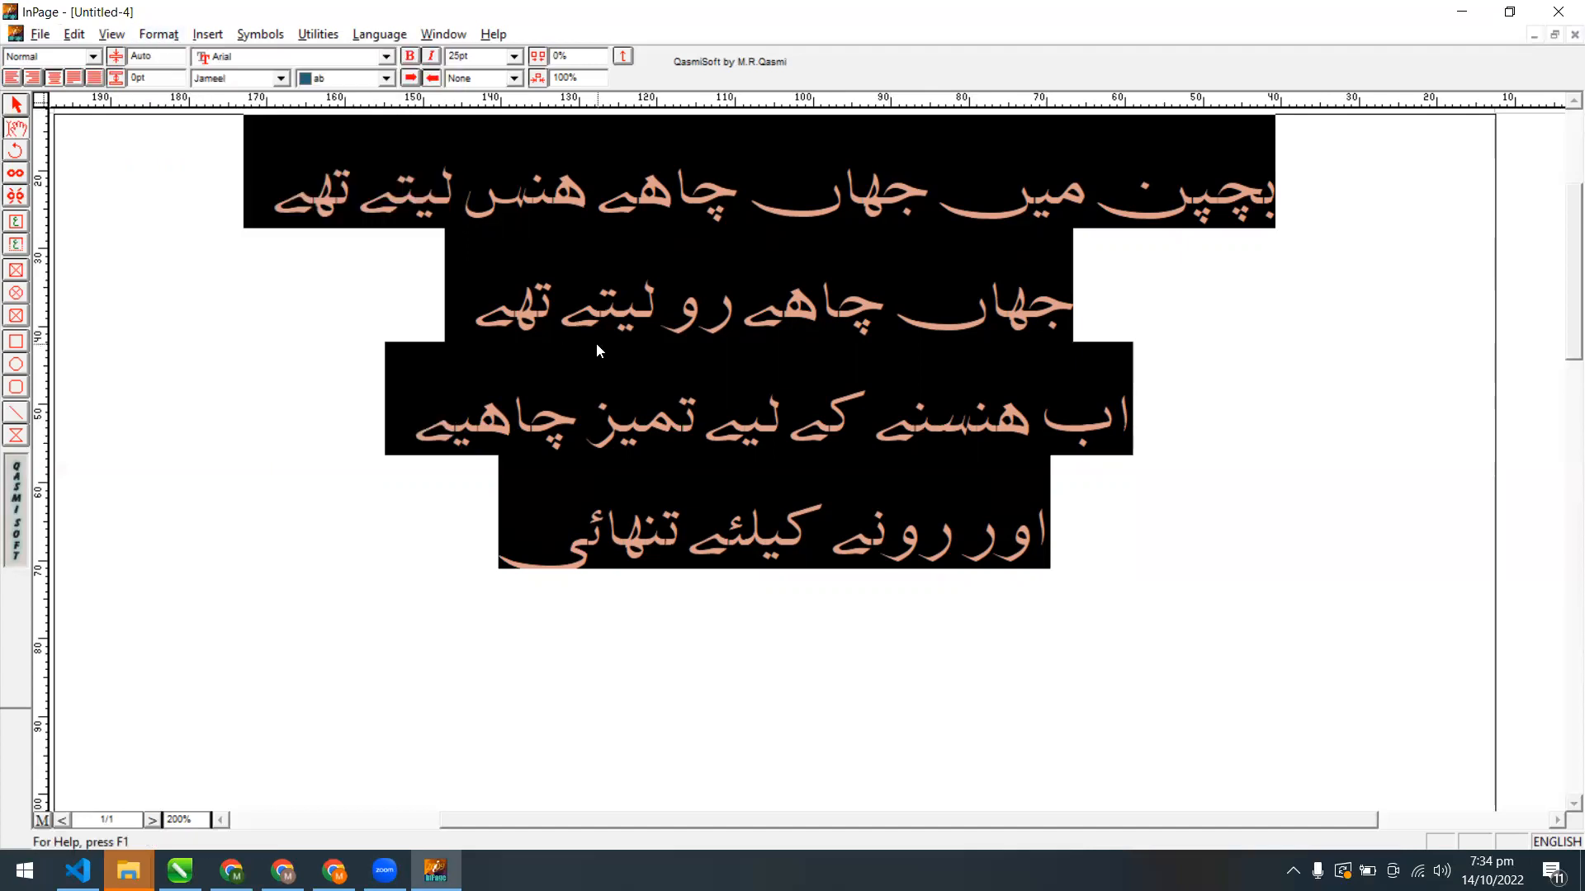
pyautogui.click(112, 33)
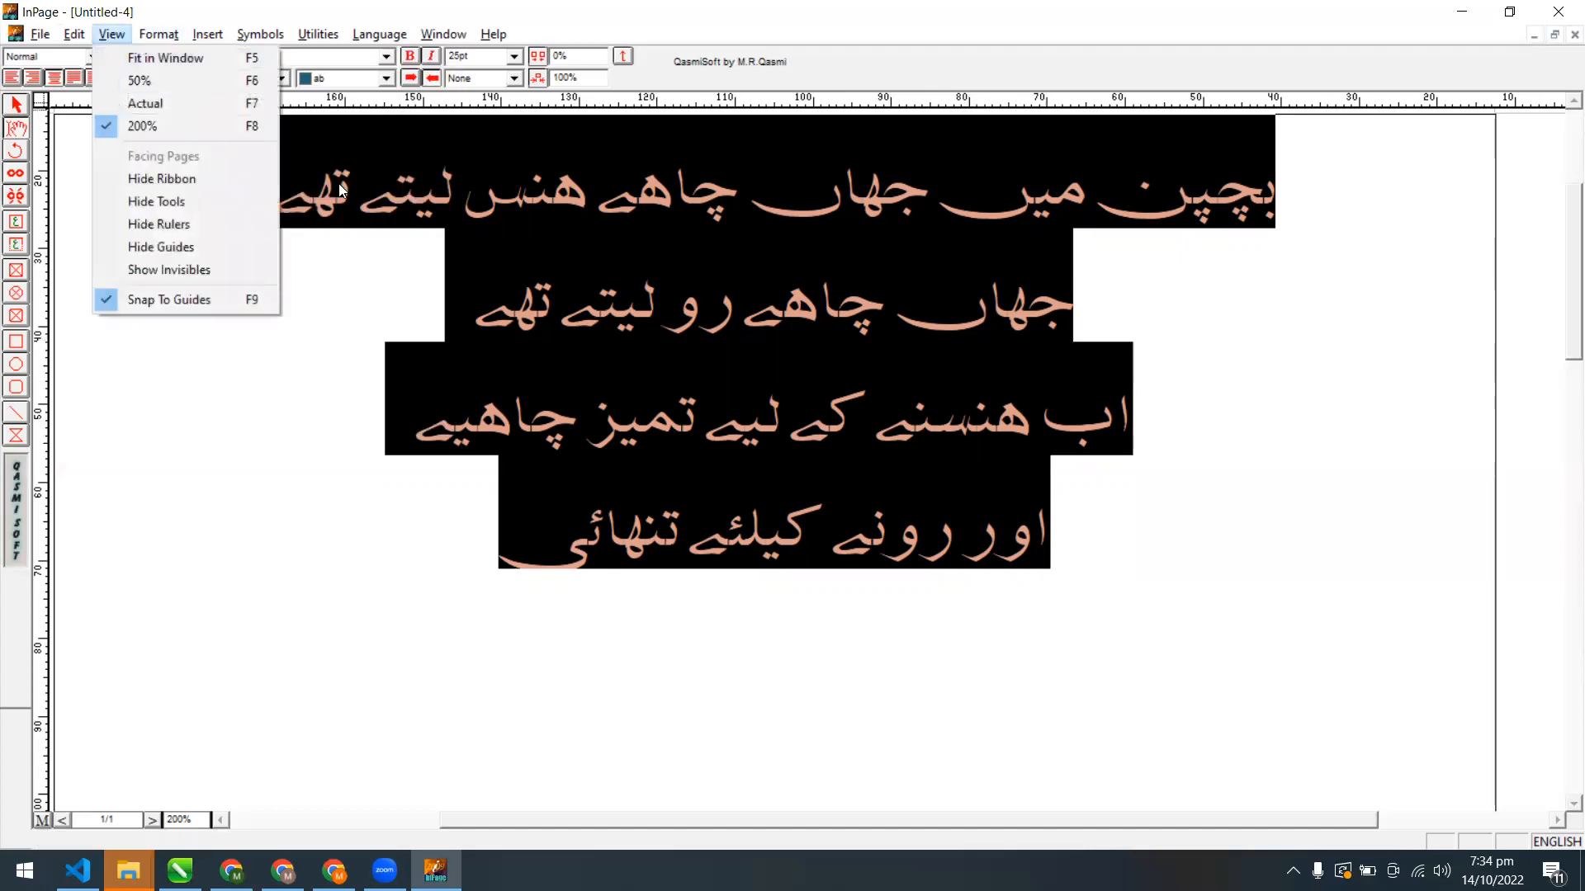
pyautogui.click(711, 336)
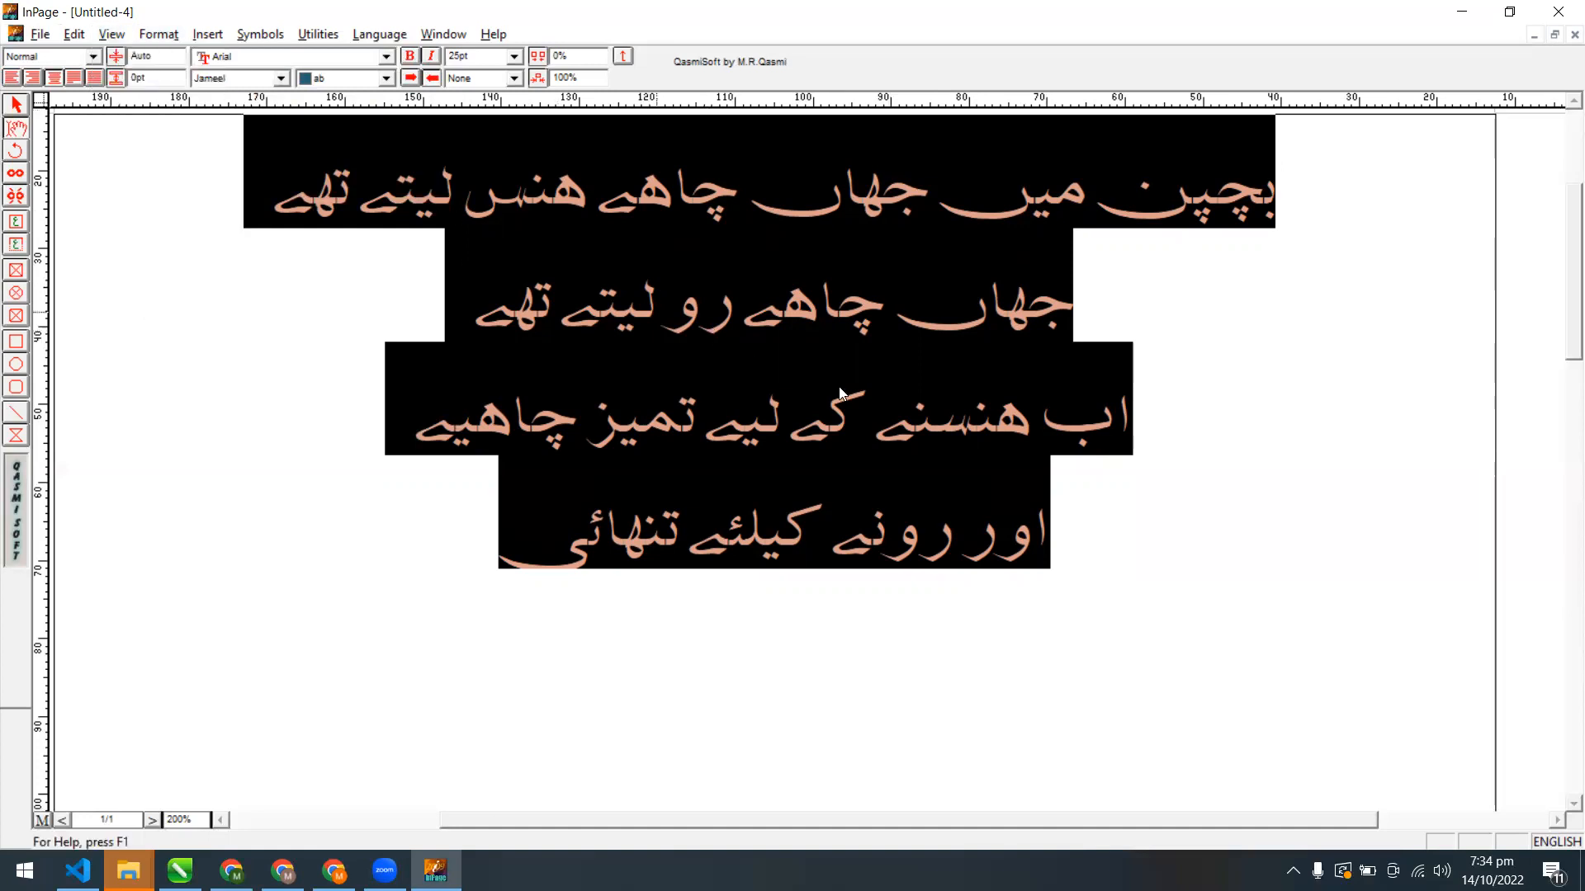
pyautogui.click(1188, 583)
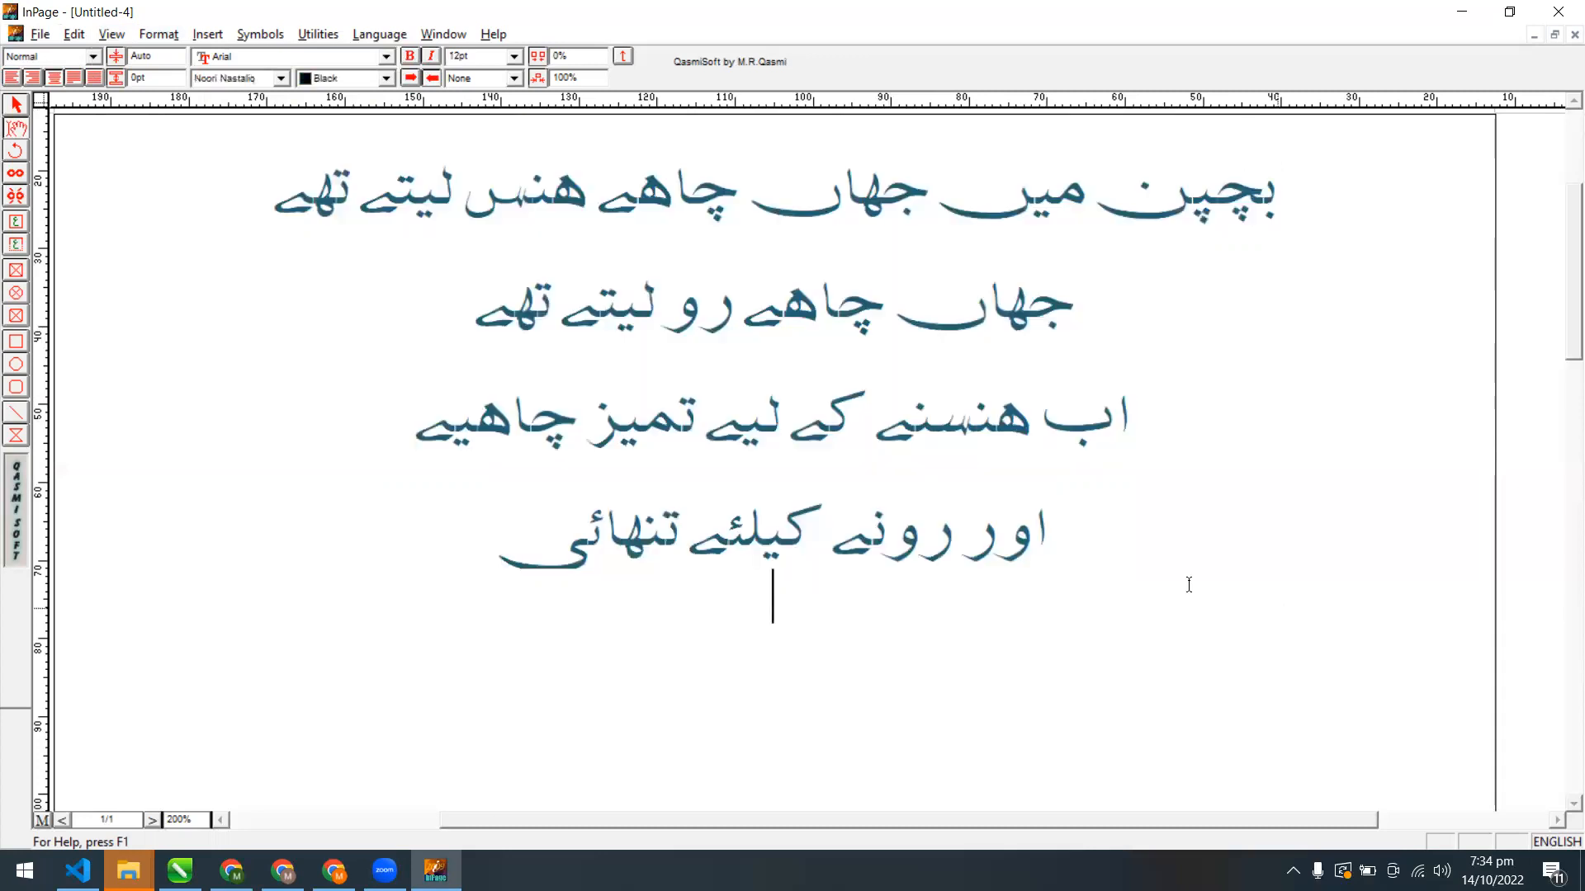